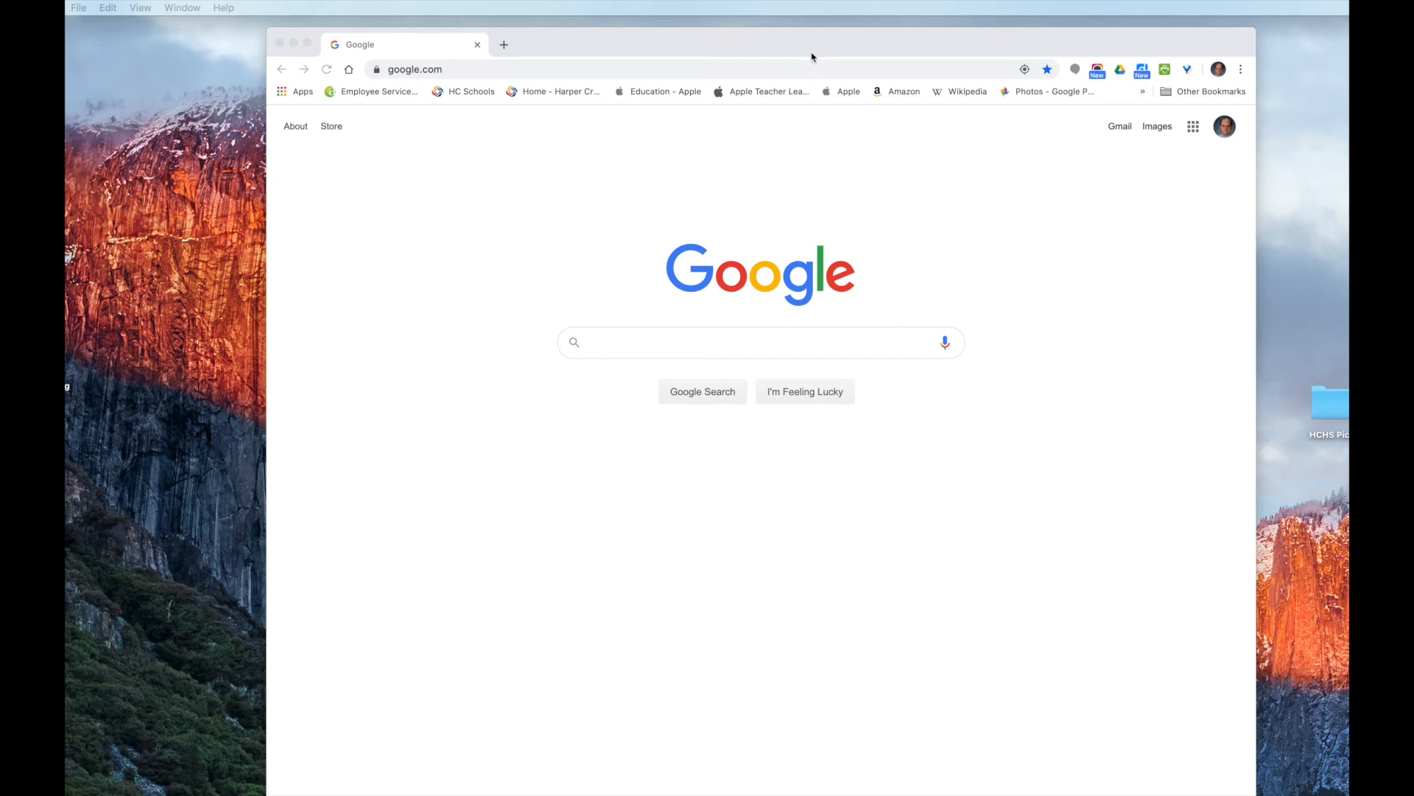
- Check which Google account is signed in and open Google Sites from the list of Google apps
{"action": "left_click", "coordinate": [858, 52]}
{"action": "left_click_drag", "start_coordinate": [880, 53], "coordinate": [843, 49]}
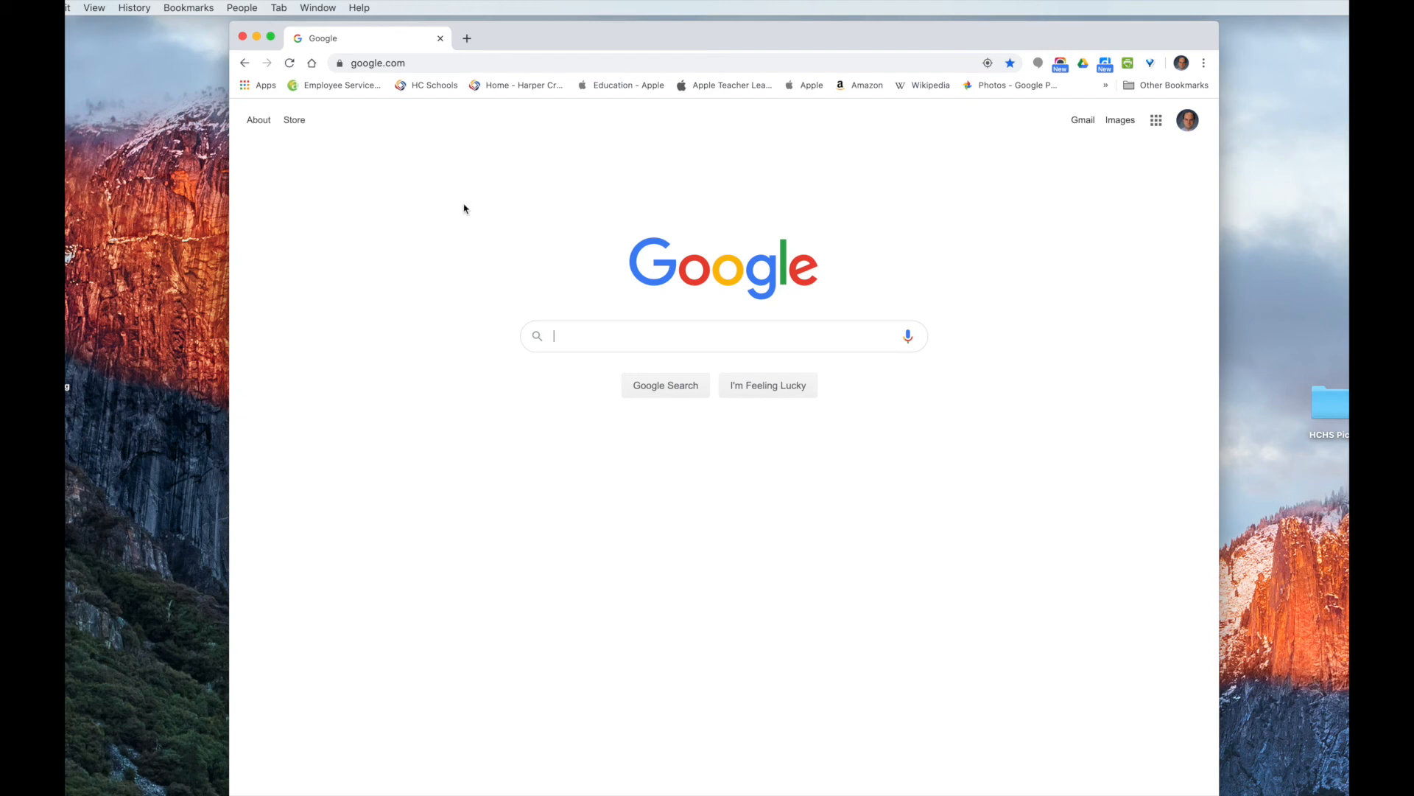
{"action": "left_click", "coordinate": [1190, 123]}
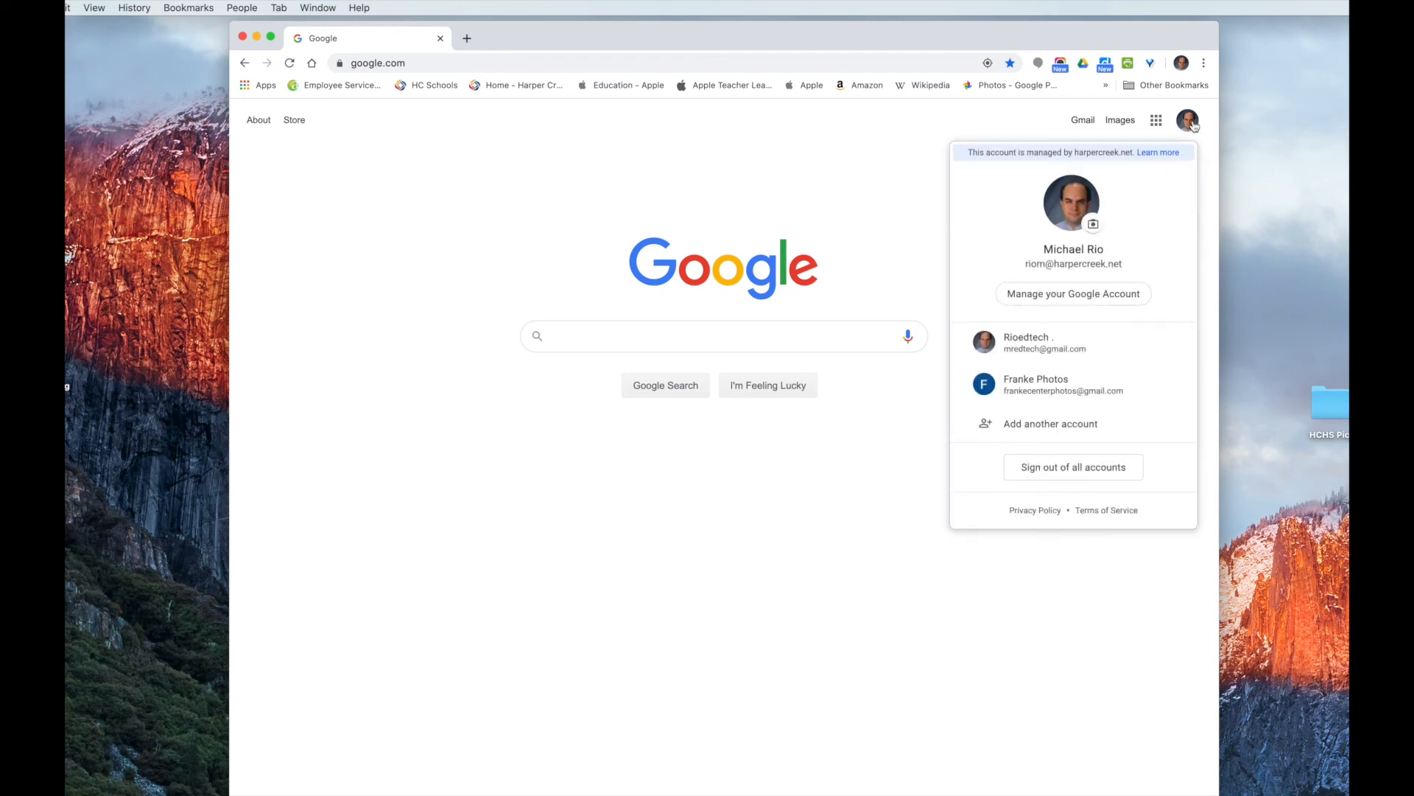
{"action": "left_click", "coordinate": [1156, 121]}
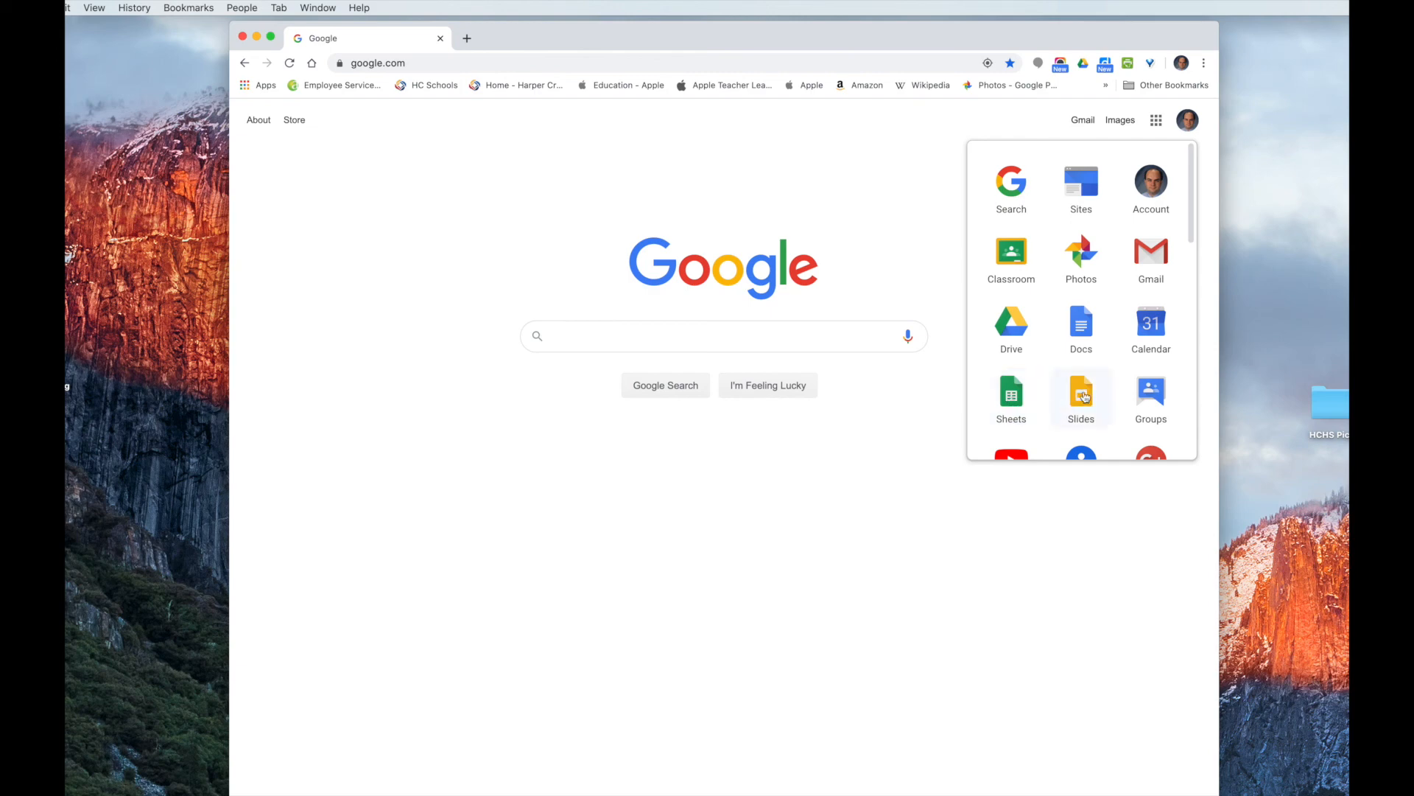
{"action": "scroll", "coordinate": [1083, 396], "scroll_direction": "down", "scroll_amount": 2}
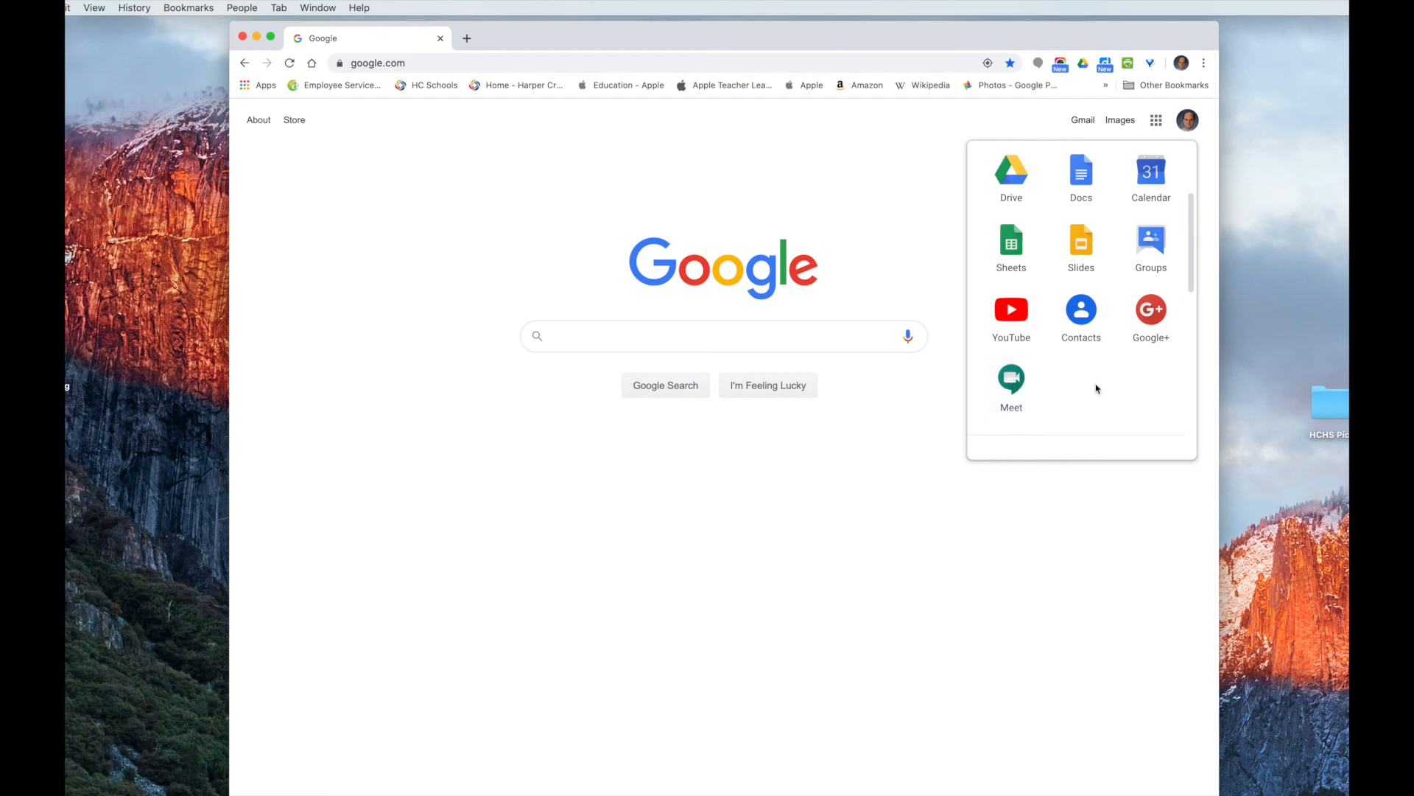
{"action": "scroll", "coordinate": [1133, 406], "scroll_direction": "up", "scroll_amount": 3}
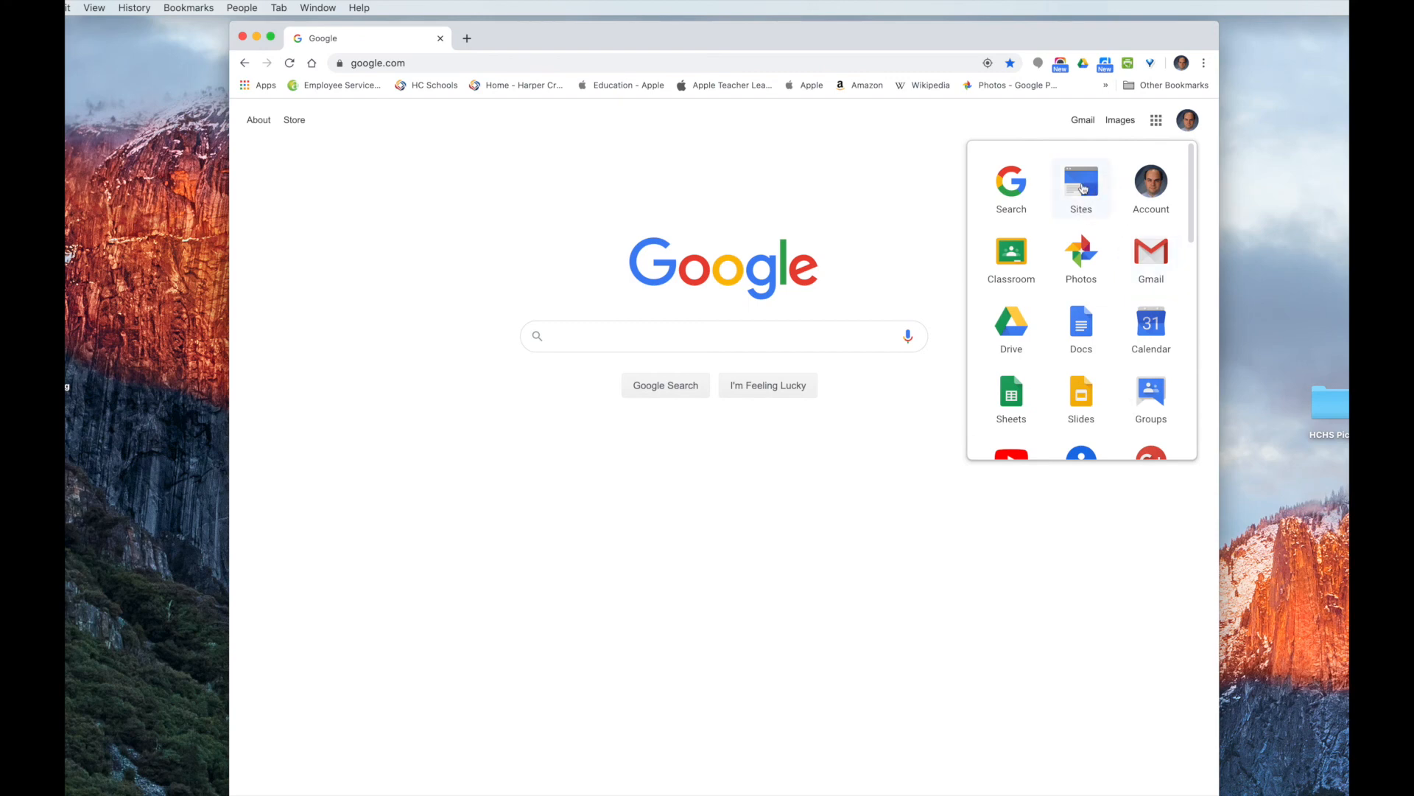
{"action": "left_click", "coordinate": [1083, 191]}
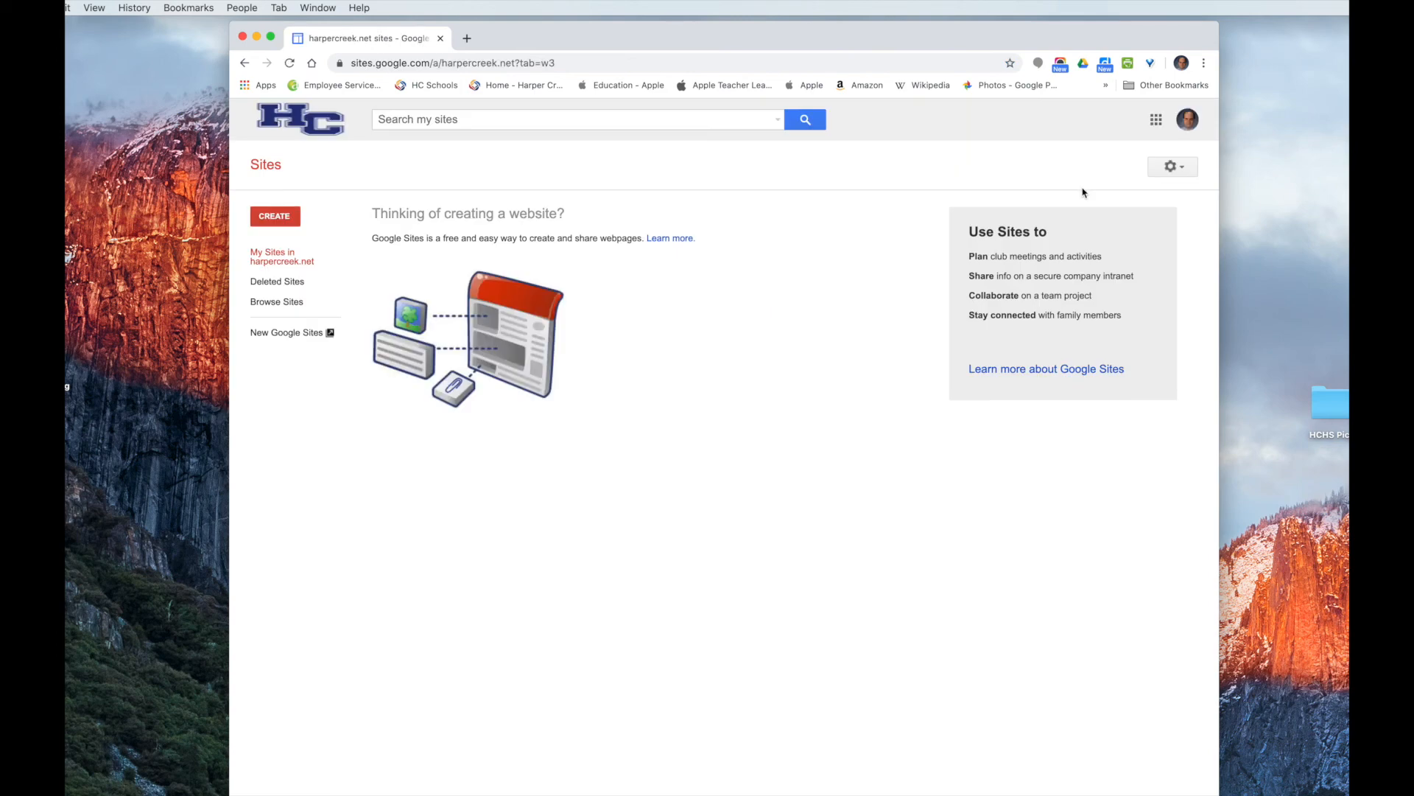
- Switch from classic Sites to the new Google Sites and create a blank site
{"action": "left_click_drag", "start_coordinate": [889, 43], "coordinate": [929, 43]}
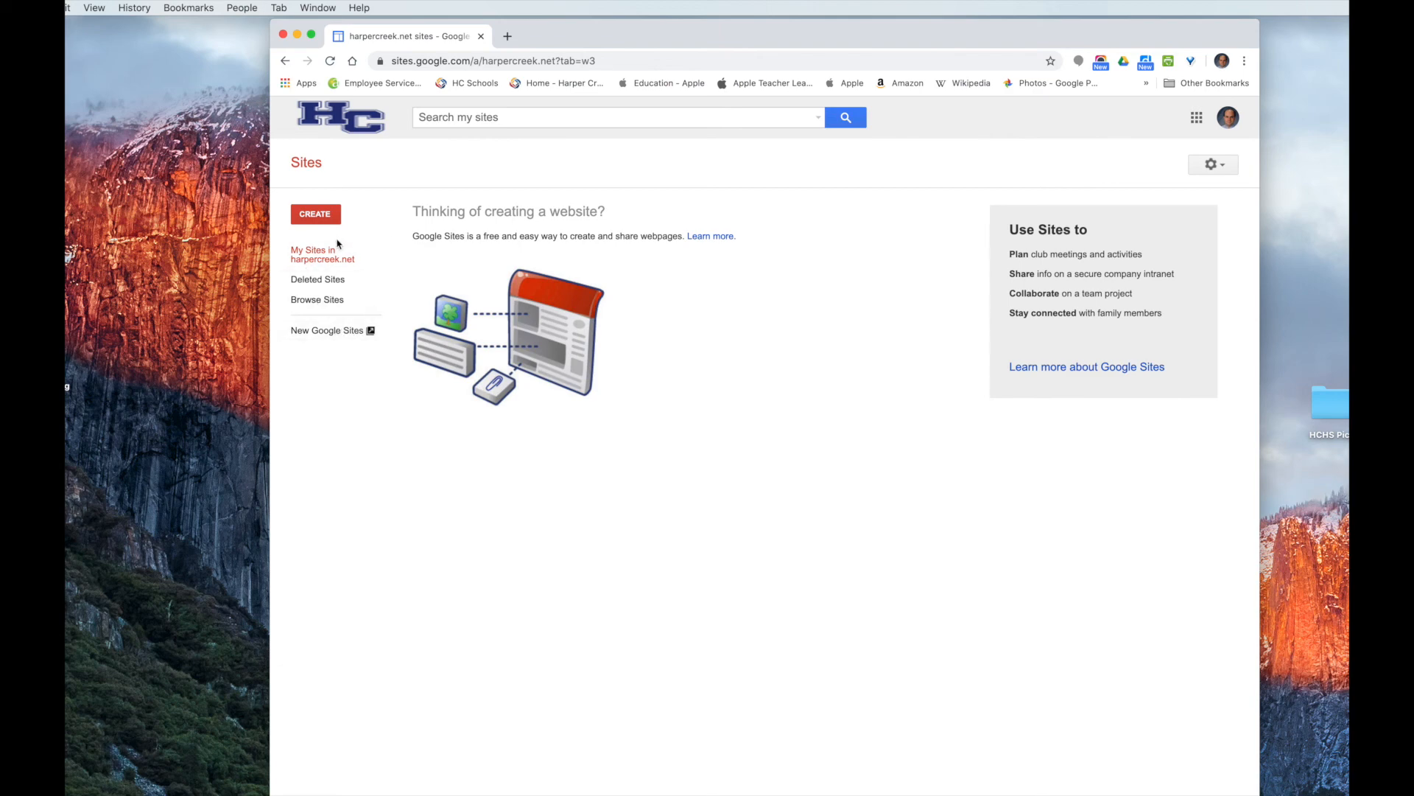
{"action": "left_click", "coordinate": [313, 333]}
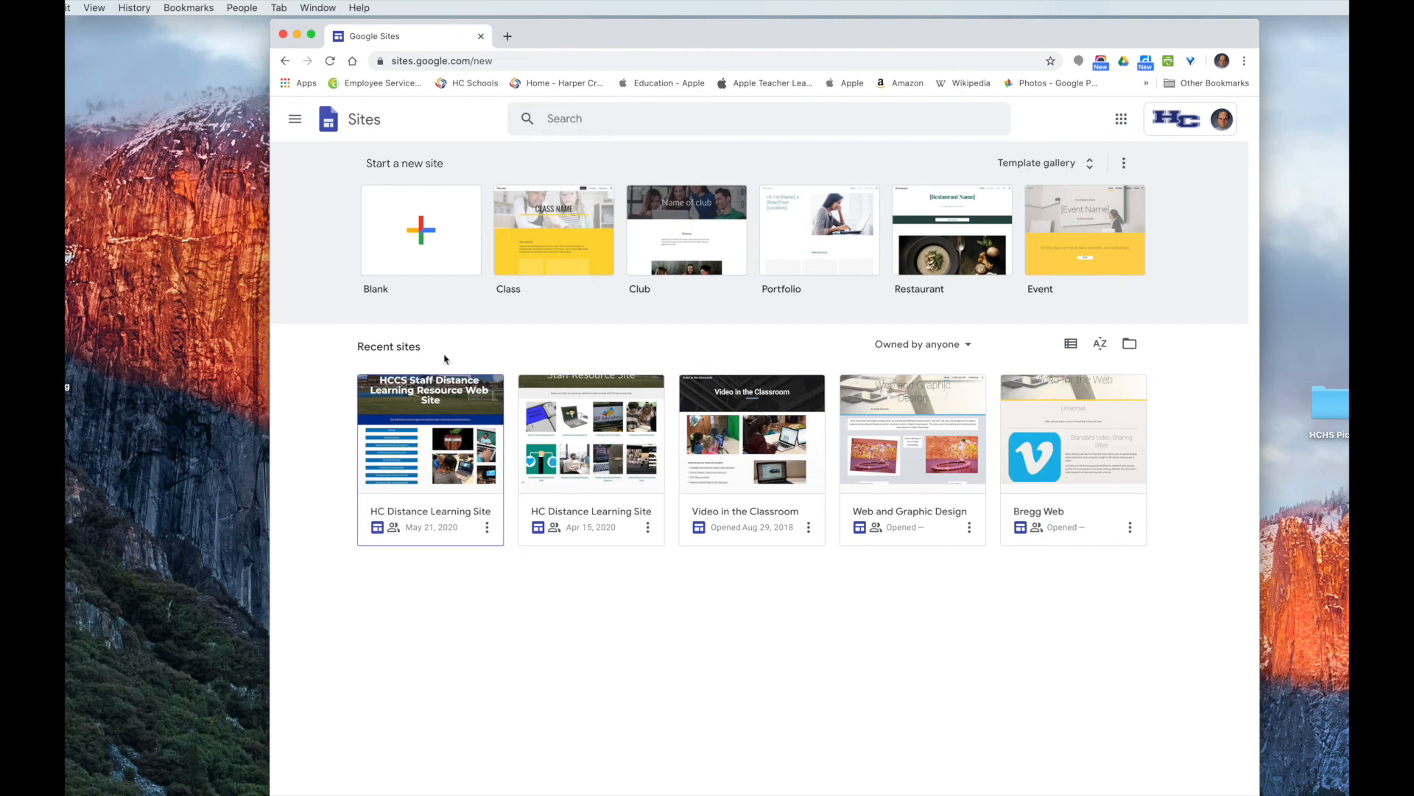
{"action": "left_click", "coordinate": [422, 235]}
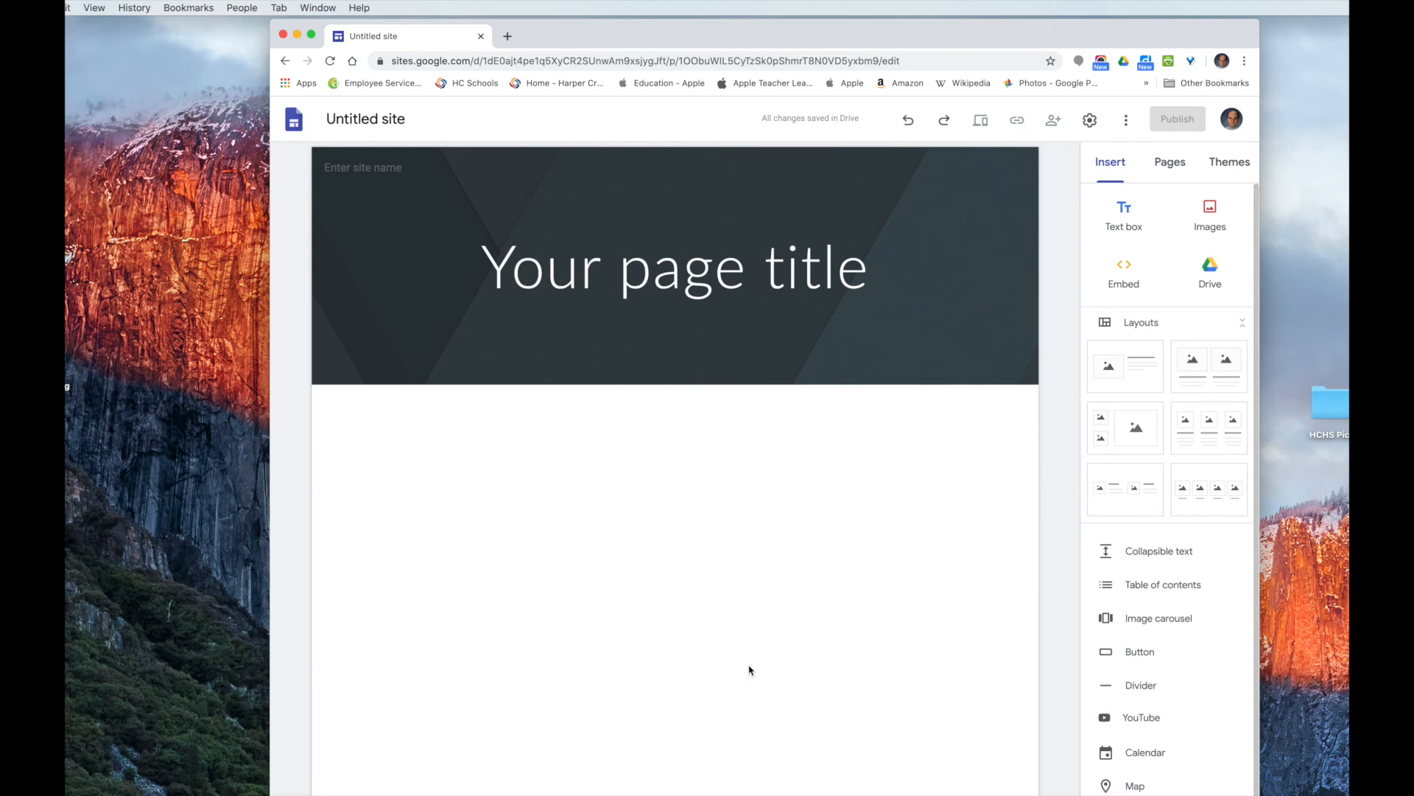
- View the image files in the HCHS Pics desktop folder, close it, and view the new site's page list
{"action": "left_click_drag", "start_coordinate": [1302, 405], "coordinate": [1291, 406]}
{"action": "double_click", "coordinate": [1290, 406]}
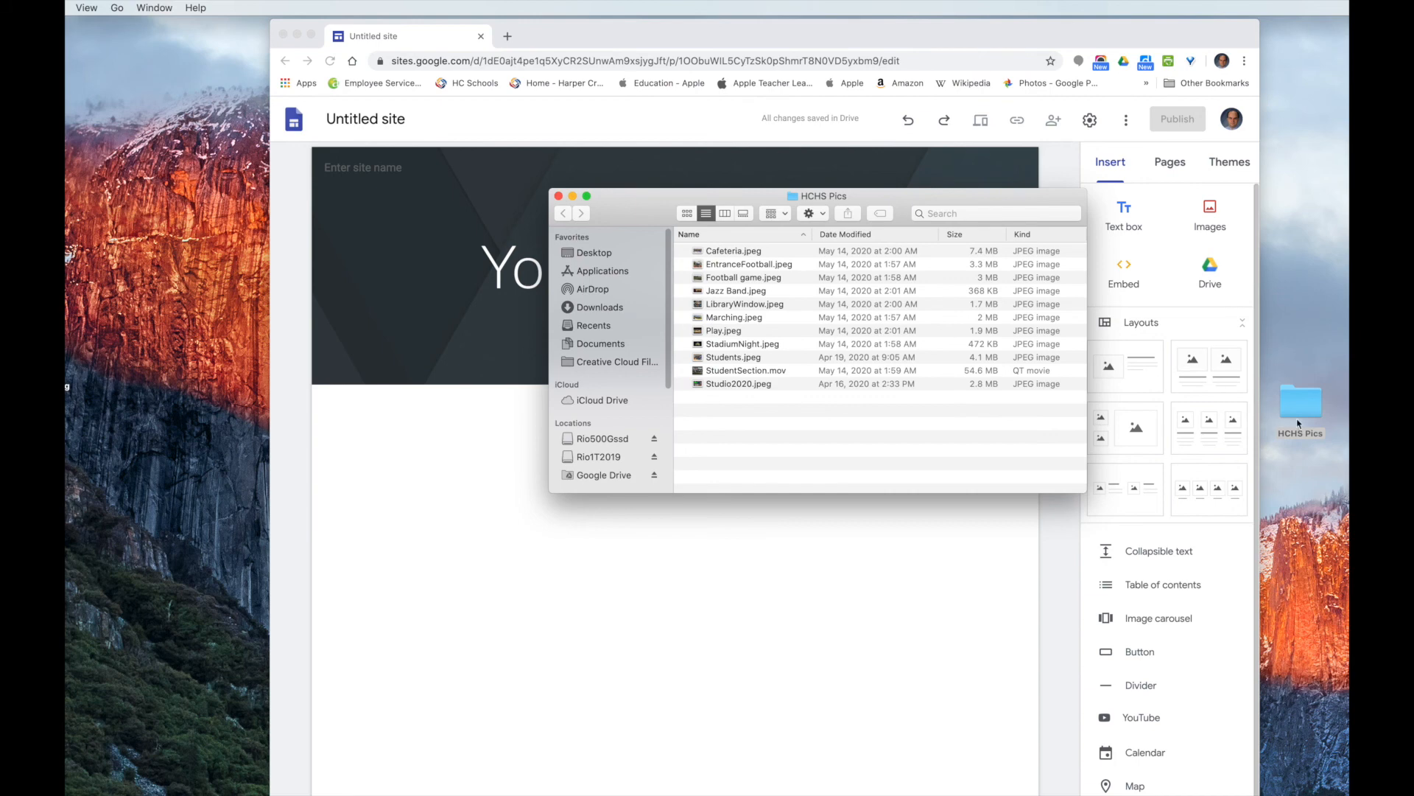
{"action": "left_click", "coordinate": [558, 196]}
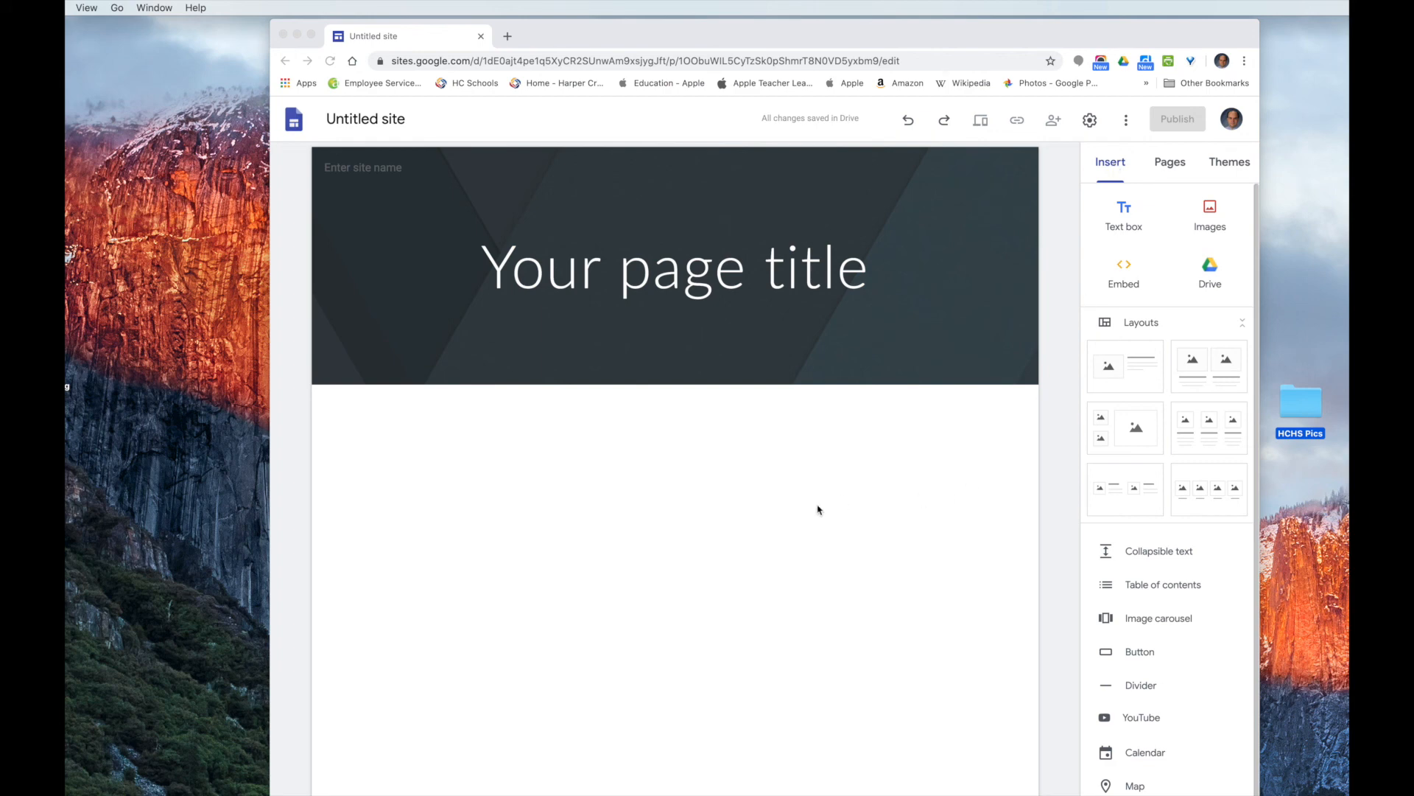
{"action": "left_click", "coordinate": [1164, 169]}
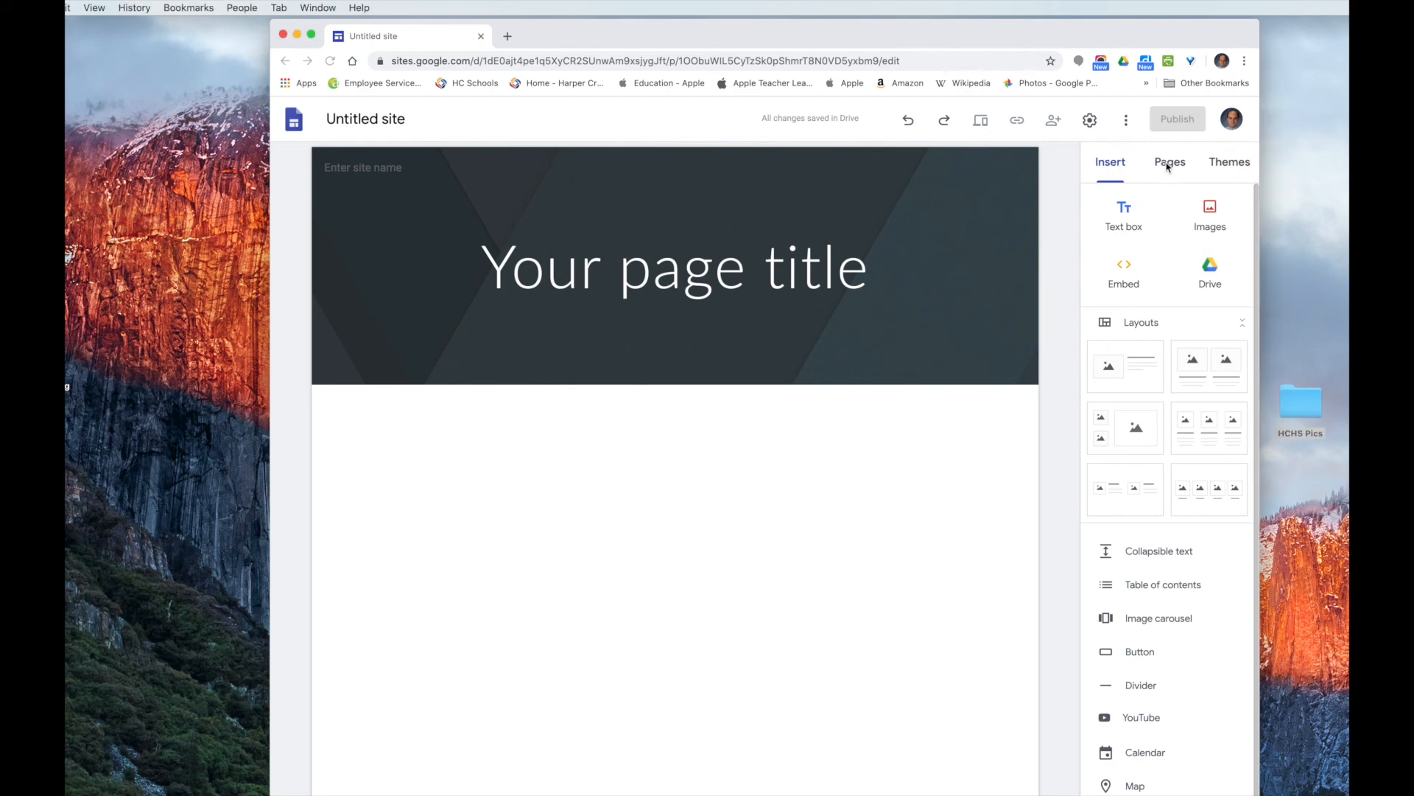
{"action": "left_click", "coordinate": [1167, 167]}
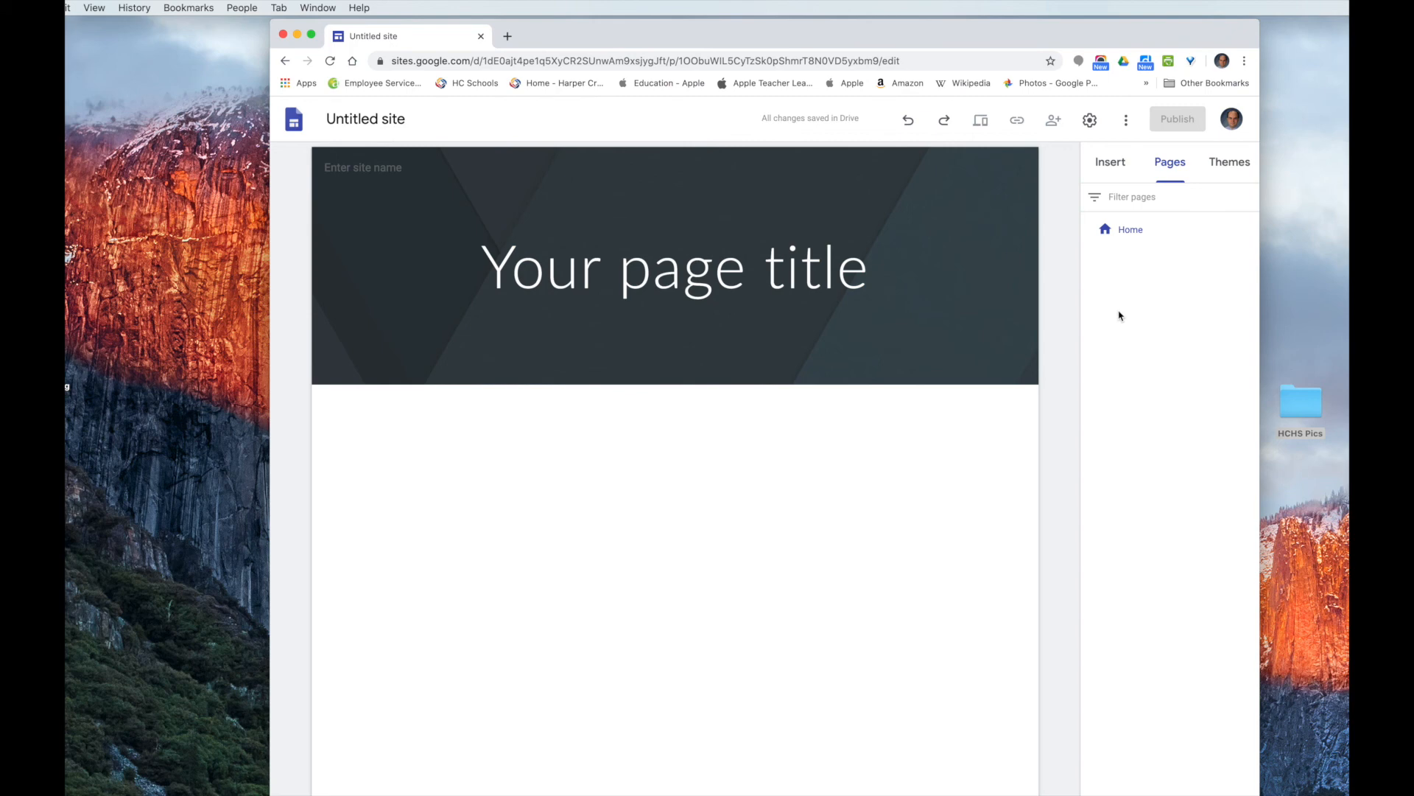
- Try the pink, green and purple colors of the Simple theme, and apply the Aristotle theme in blue
{"action": "left_click", "coordinate": [1230, 166]}
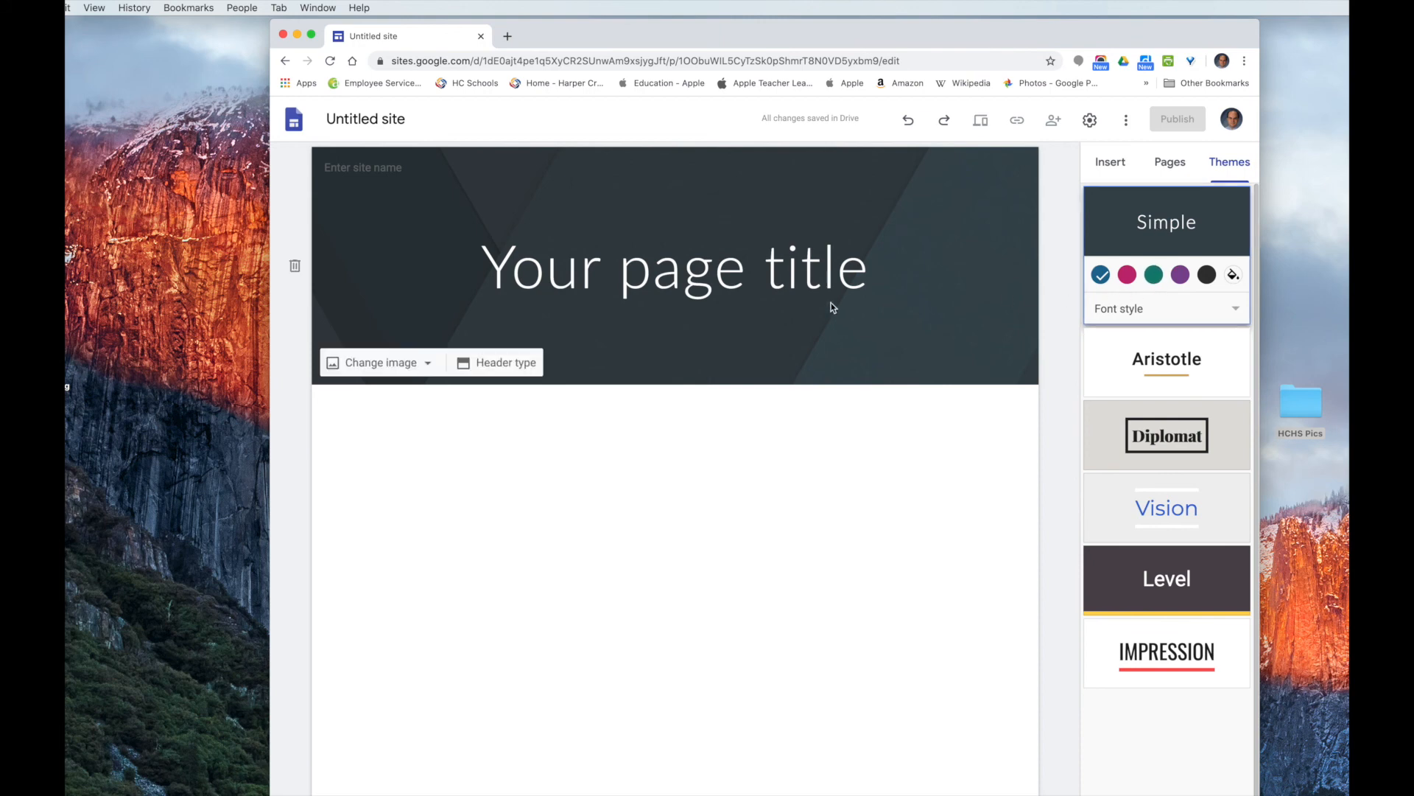
{"action": "left_click", "coordinate": [1125, 278]}
{"action": "left_click", "coordinate": [1162, 277]}
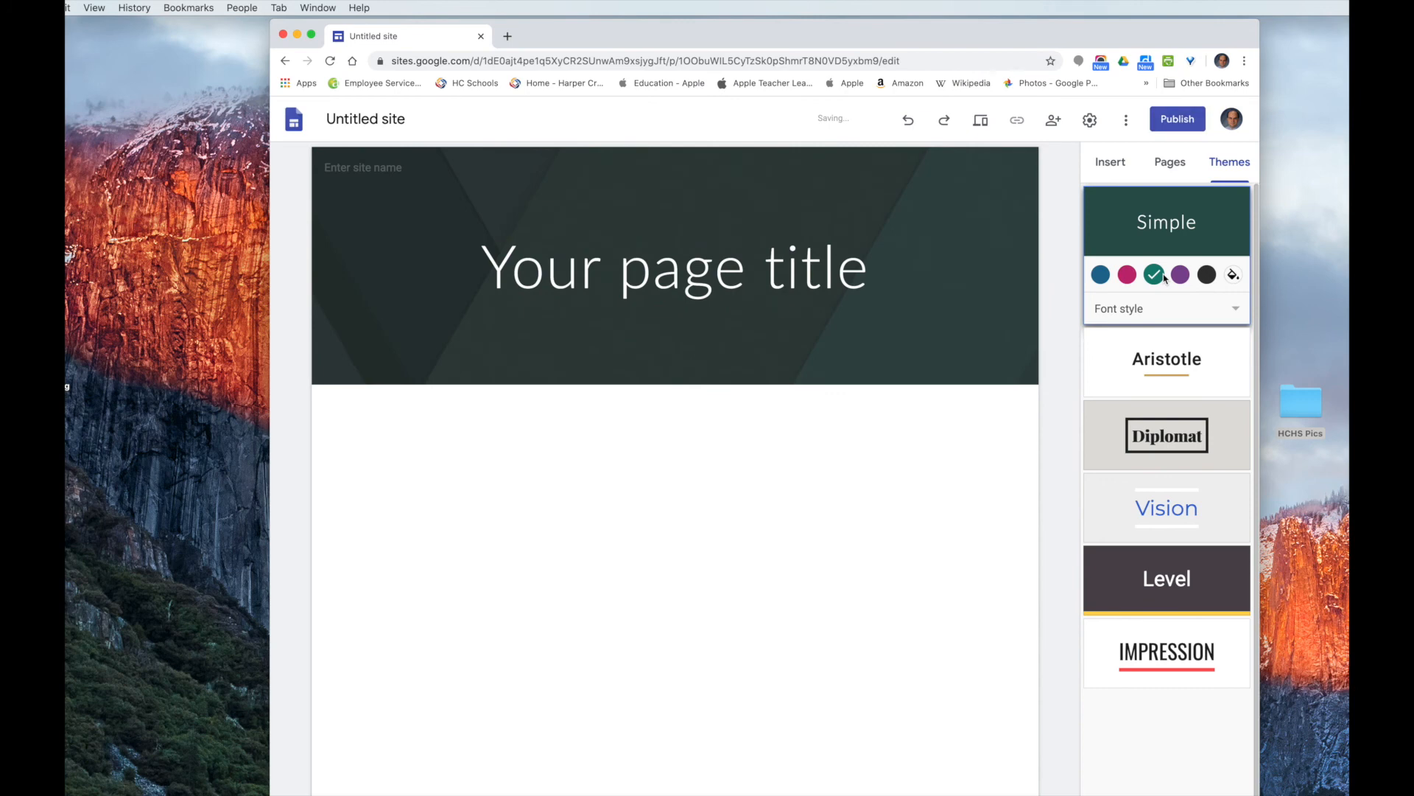
{"action": "left_click", "coordinate": [1180, 275]}
{"action": "left_click", "coordinate": [1170, 366]}
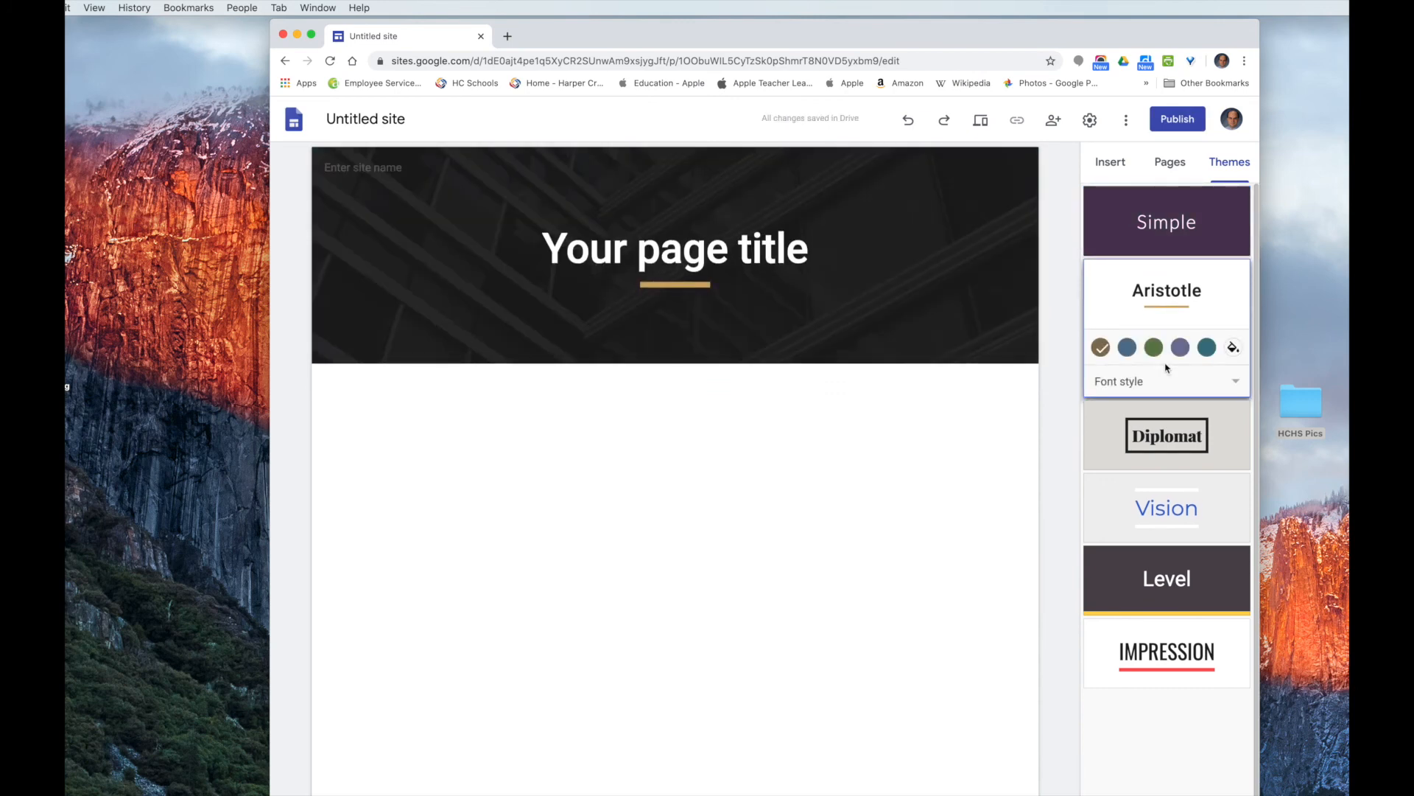
{"action": "left_click", "coordinate": [1133, 352]}
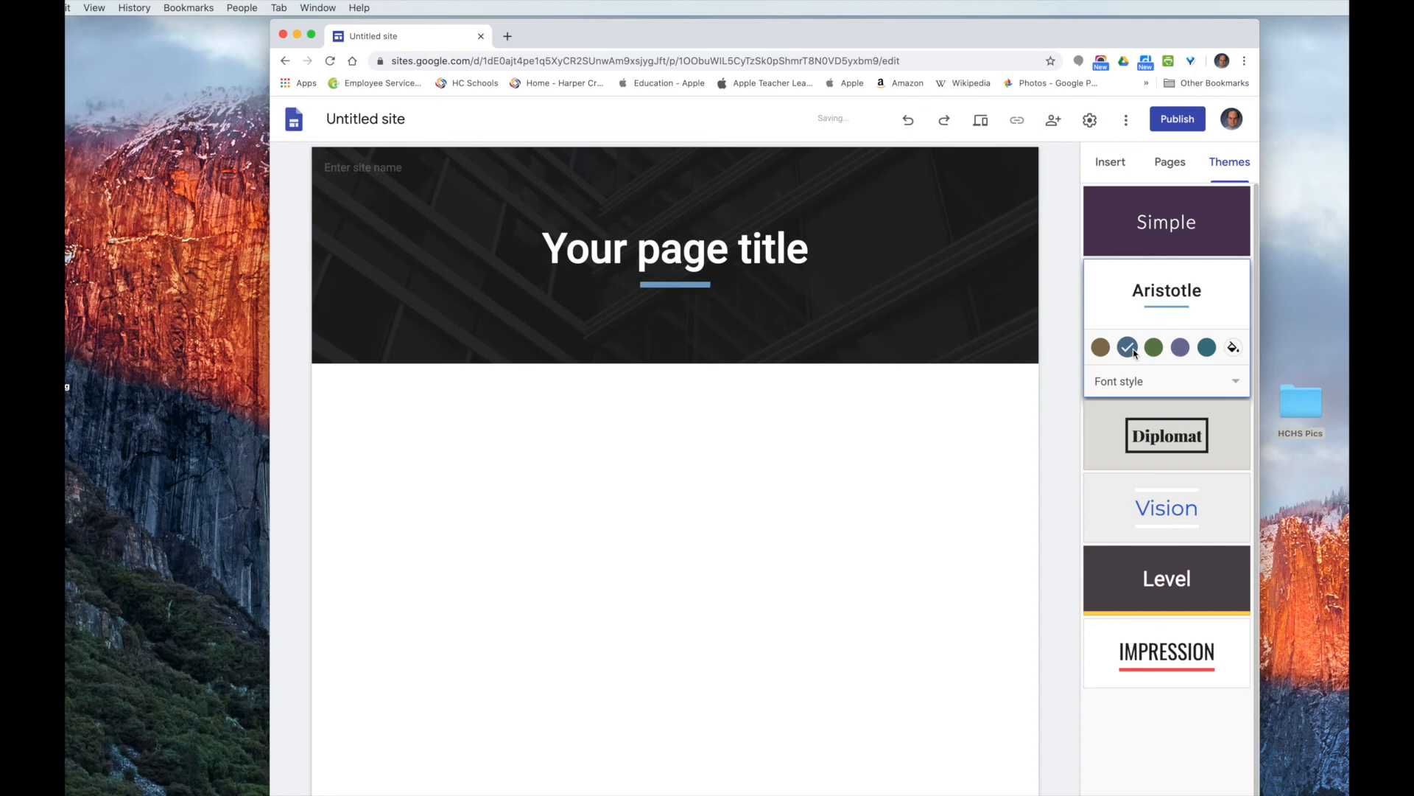
- Try the Diplomat, Vision, Level and Impression themes on the site, including green and the custom color options for Impression
{"action": "left_click", "coordinate": [1169, 440]}
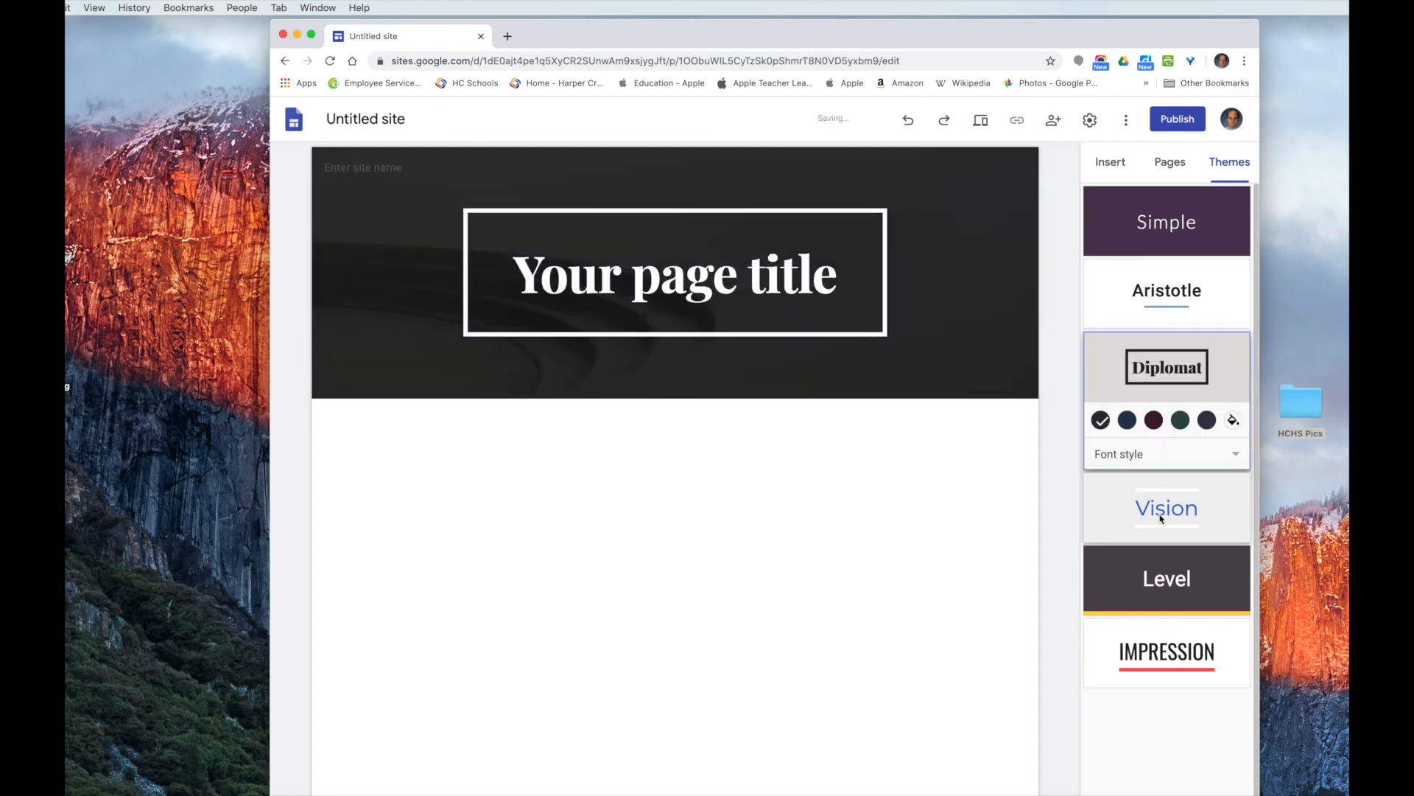
{"action": "left_click", "coordinate": [1162, 518]}
{"action": "left_click", "coordinate": [1171, 582]}
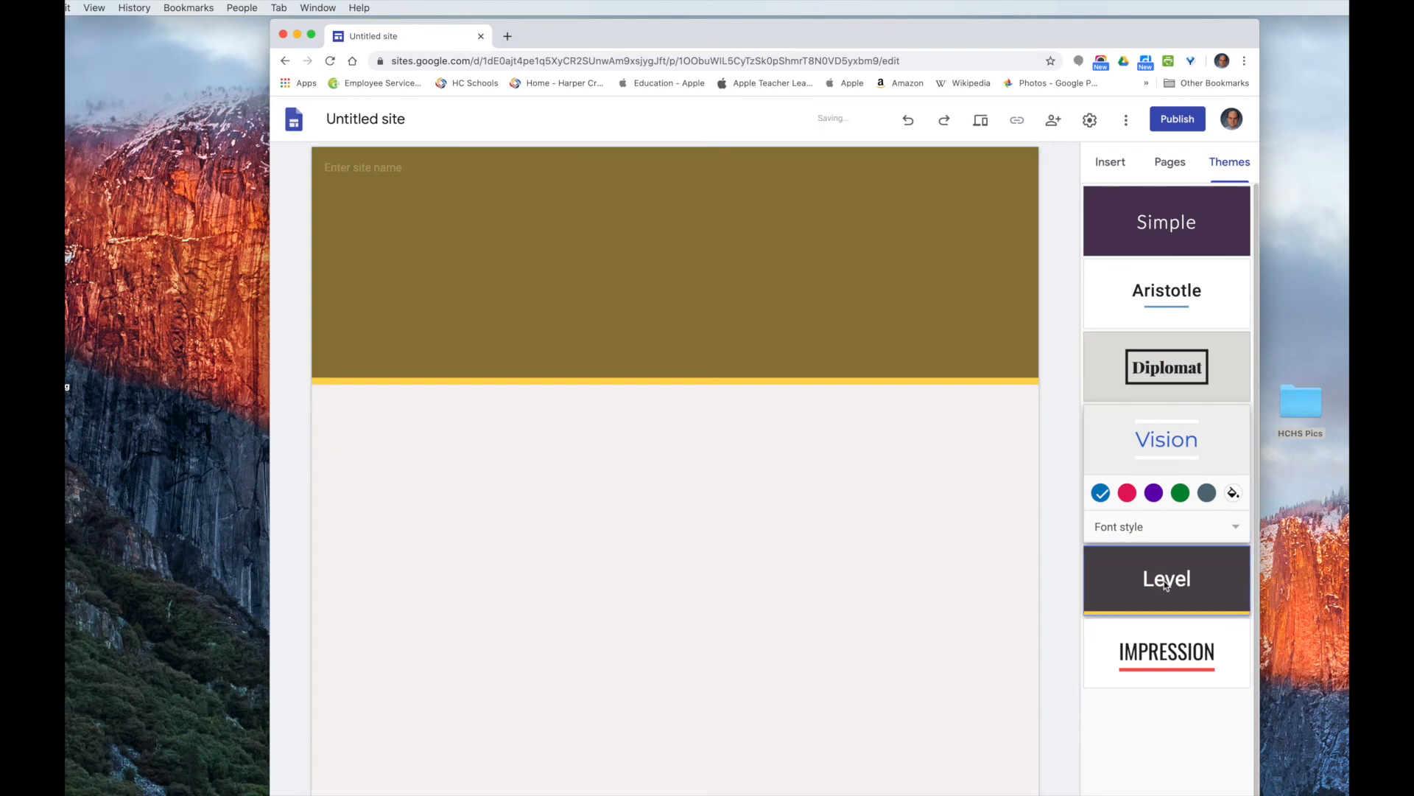
{"action": "left_click", "coordinate": [1173, 652]}
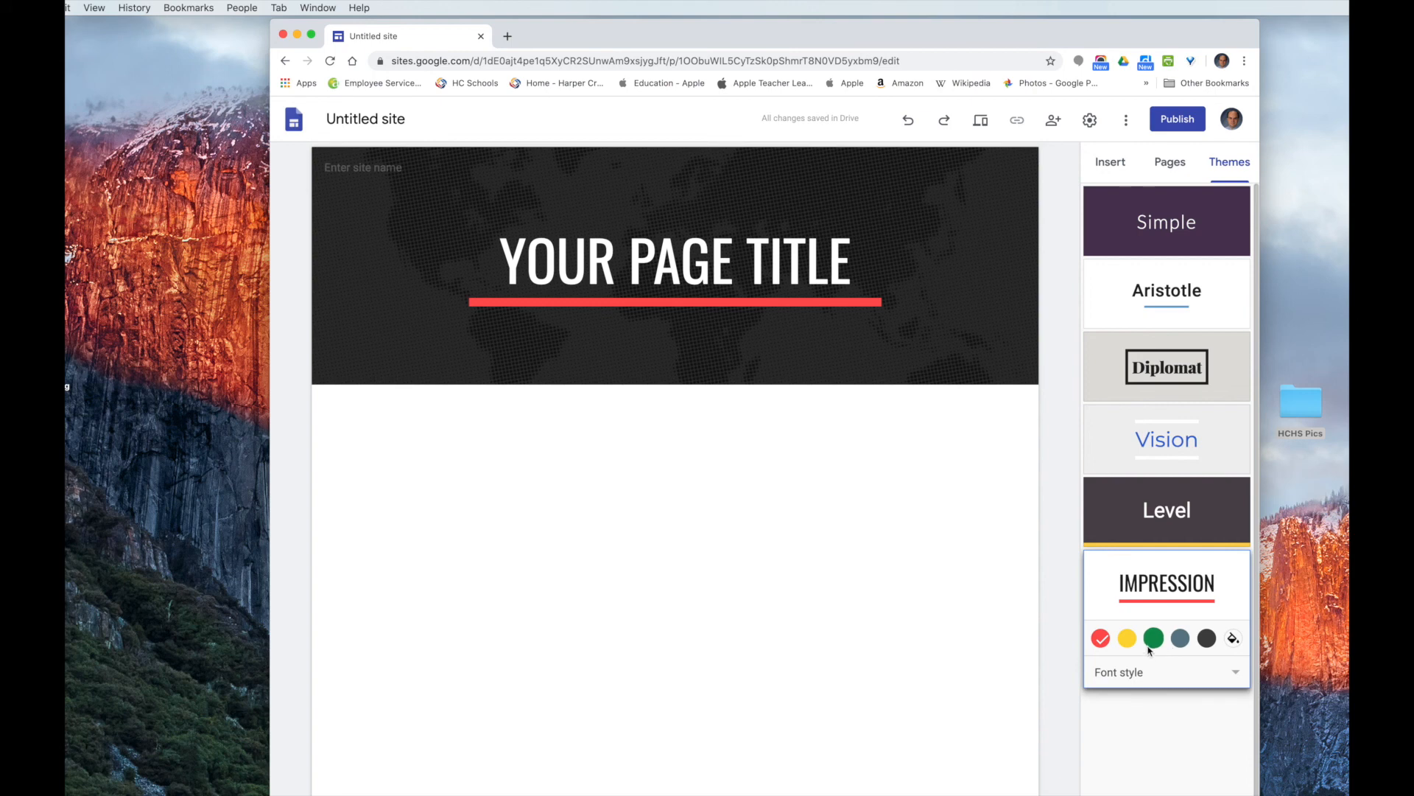
{"action": "left_click", "coordinate": [1154, 640]}
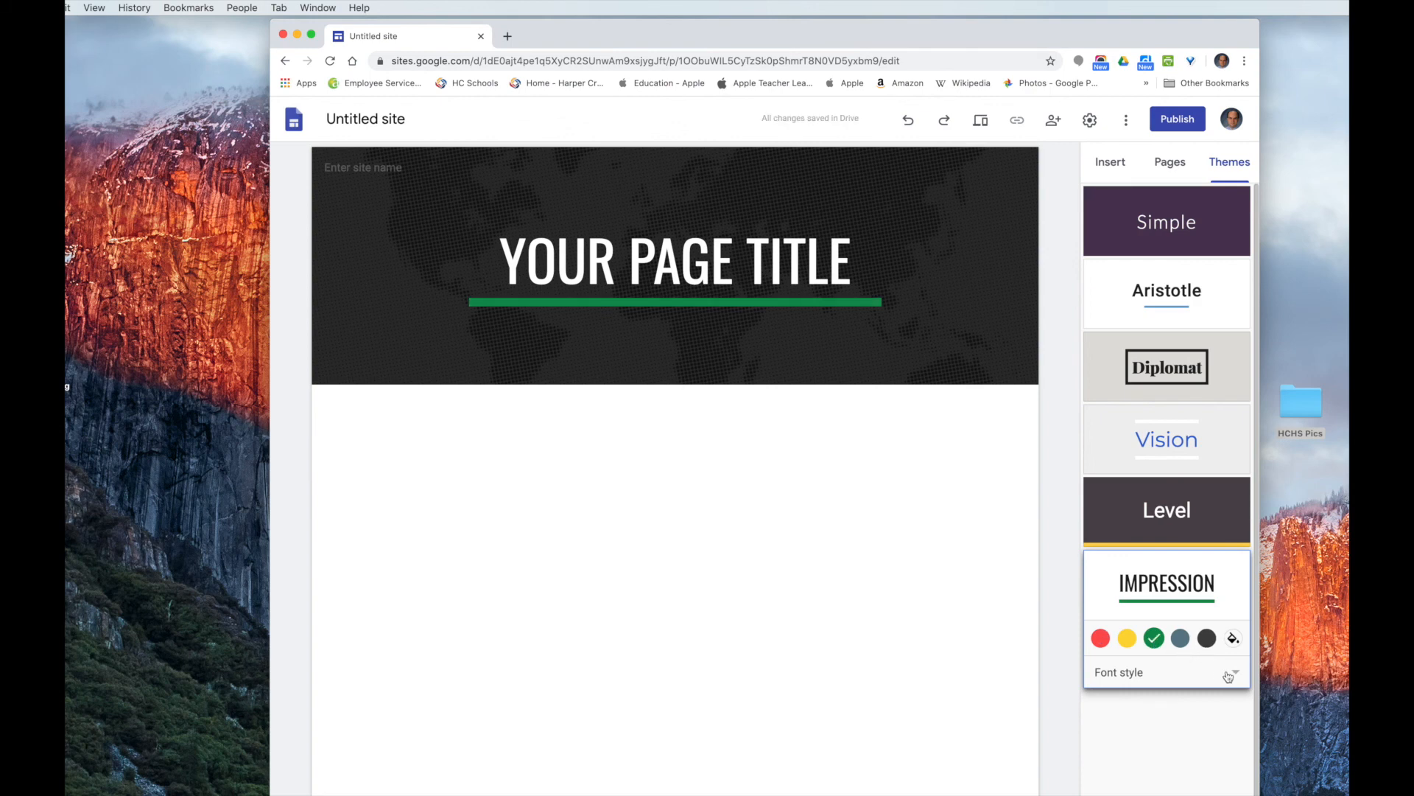
{"action": "left_click", "coordinate": [1235, 639]}
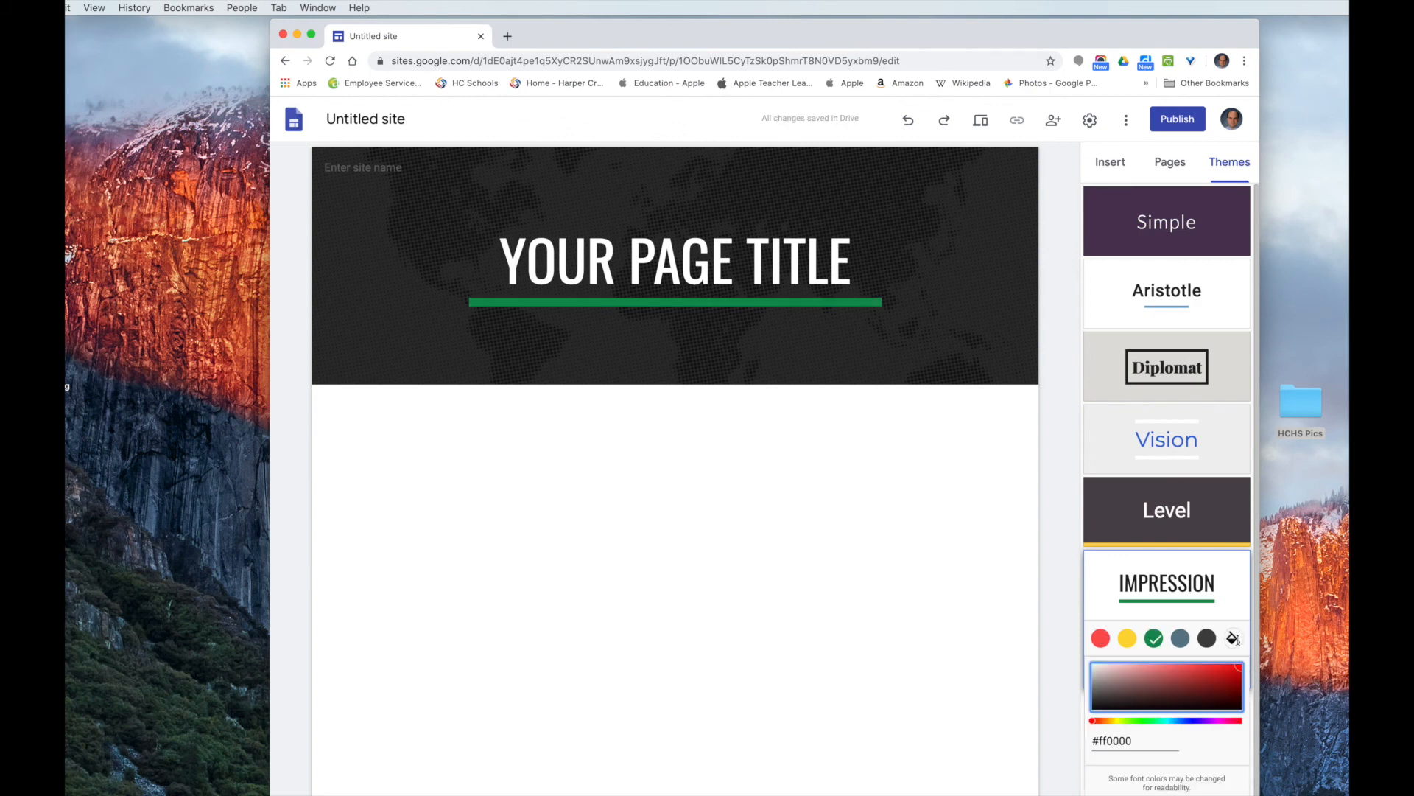
{"action": "left_click", "coordinate": [1178, 441]}
{"action": "left_click", "coordinate": [1160, 372]}
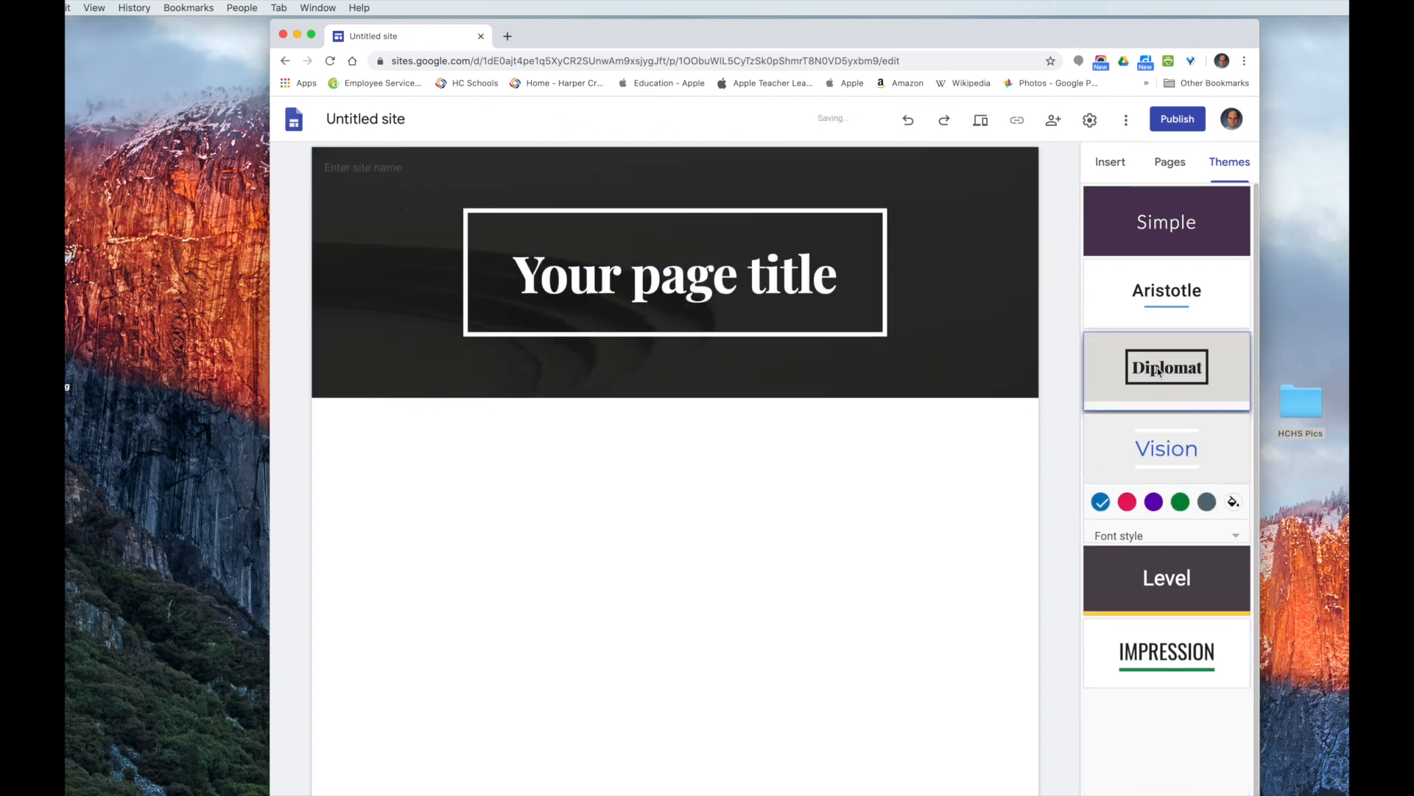
- Reapply the Aristotle theme, try its Classic font style, and set the font style to Bold
{"action": "left_click", "coordinate": [1171, 298]}
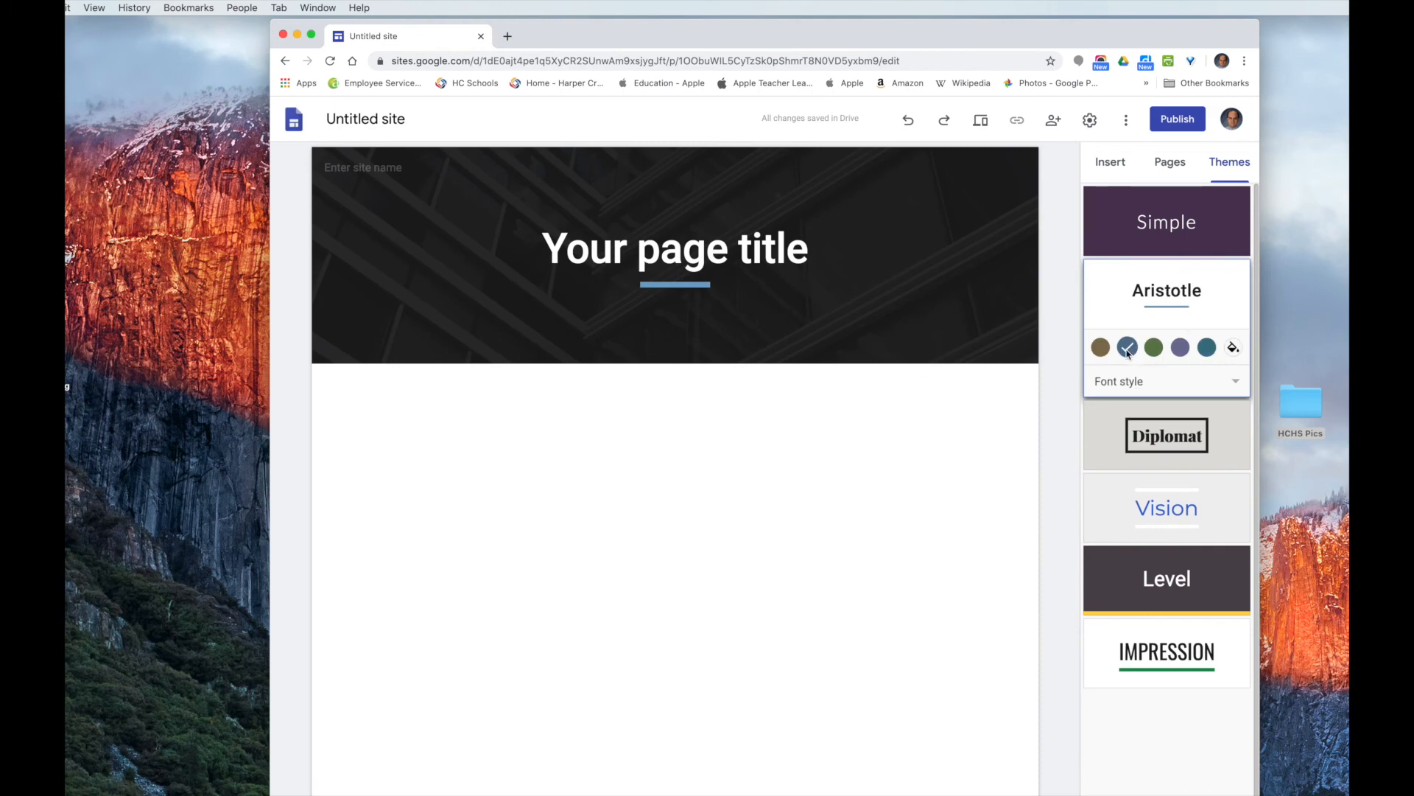
{"action": "left_click", "coordinate": [1179, 386]}
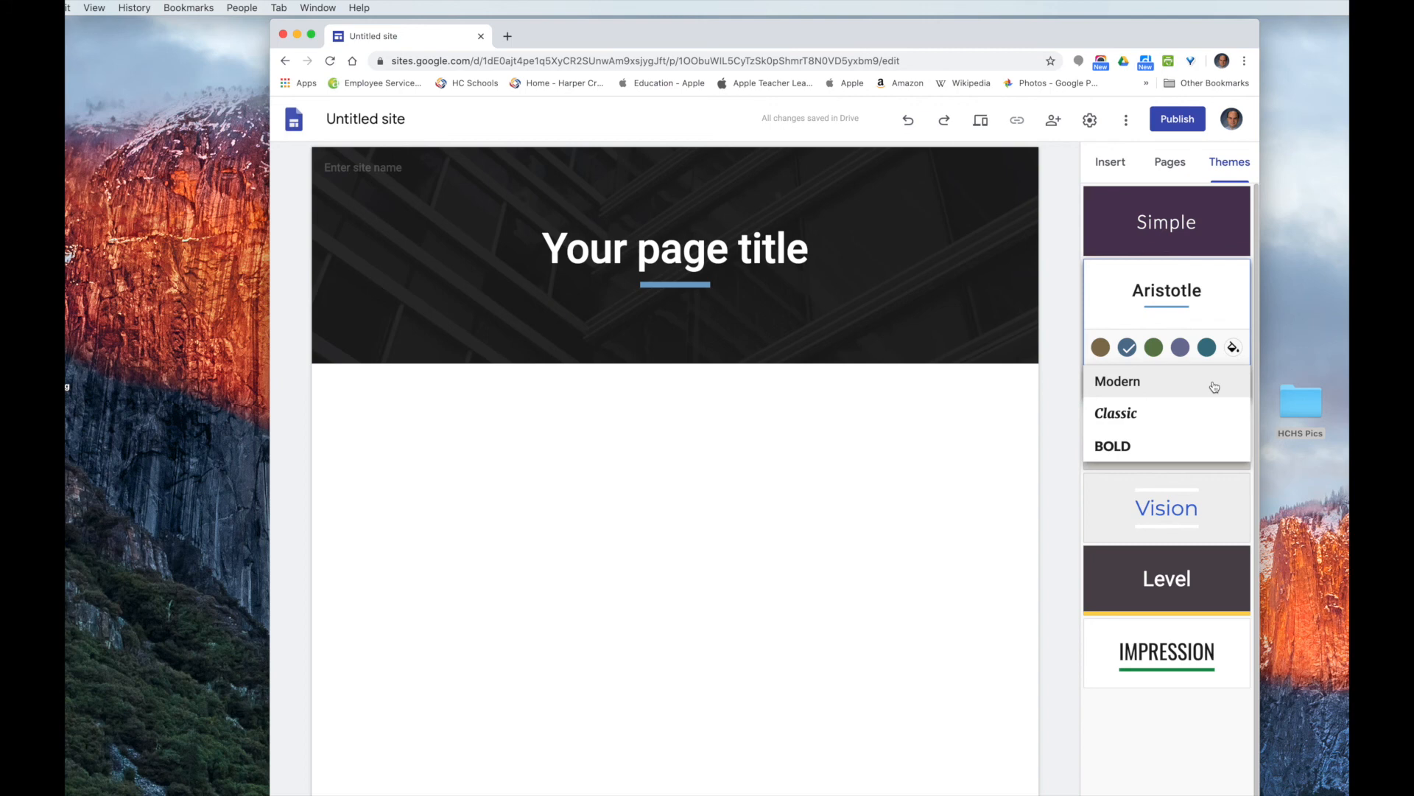
{"action": "left_click", "coordinate": [1151, 416]}
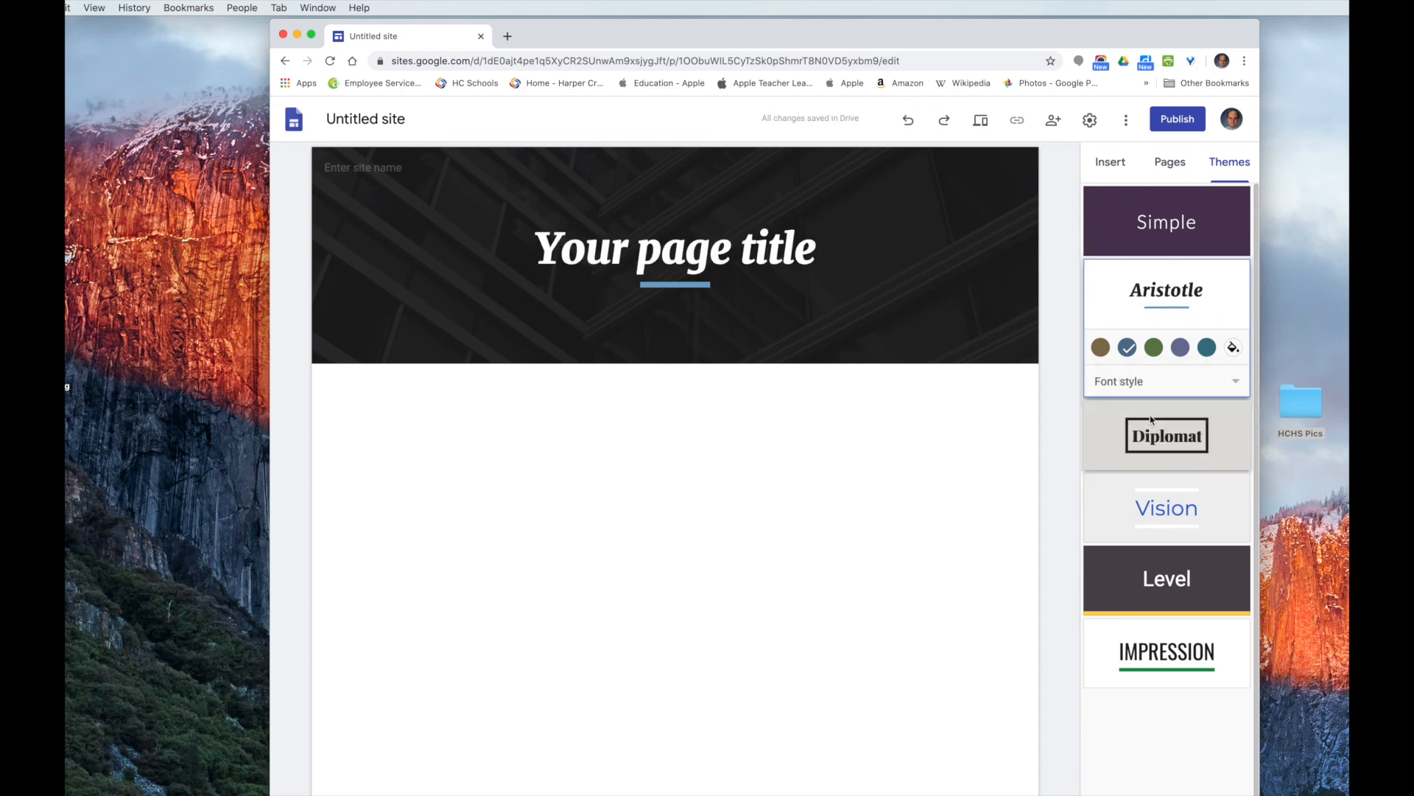
{"action": "left_click", "coordinate": [1168, 382]}
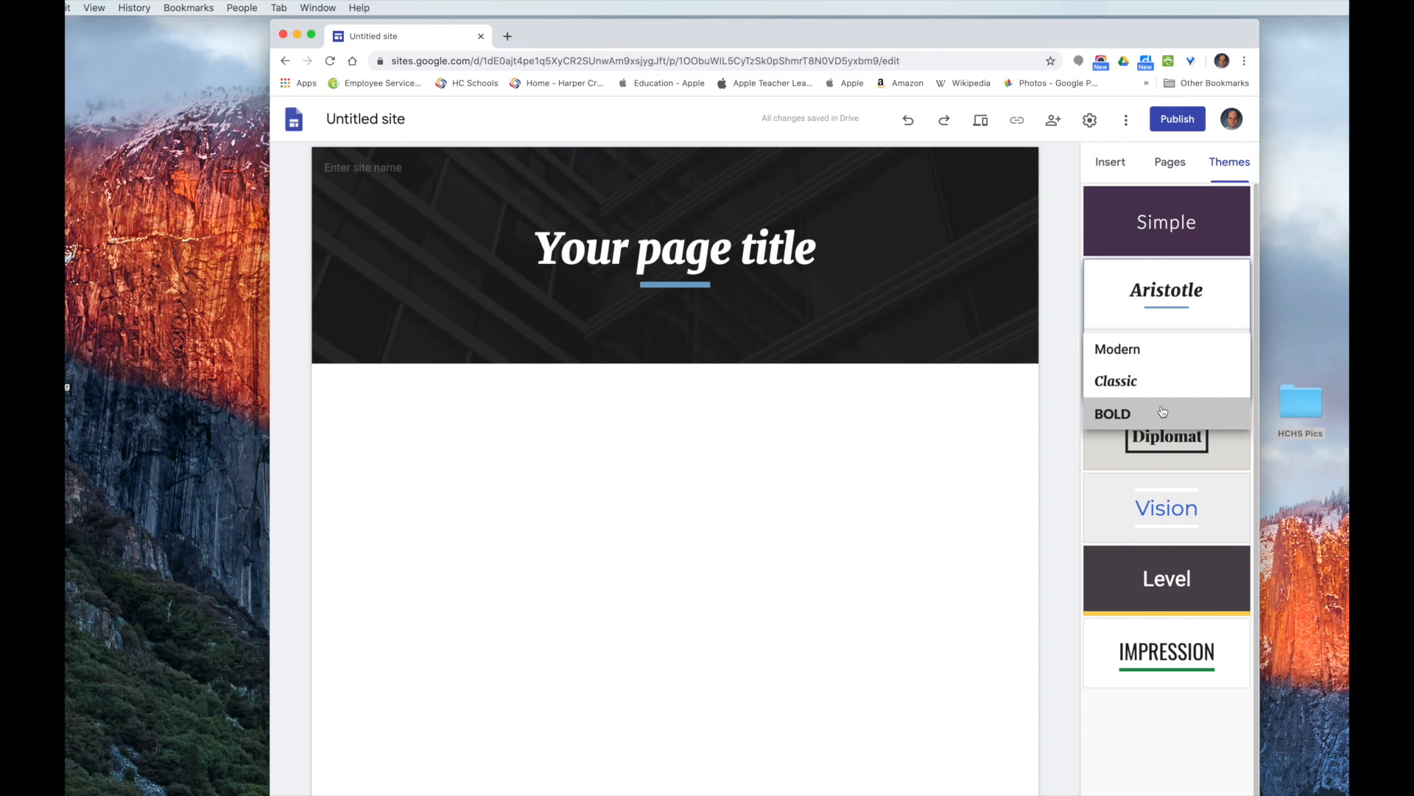
{"action": "left_click", "coordinate": [1162, 411]}
{"action": "left_click", "coordinate": [1177, 381]}
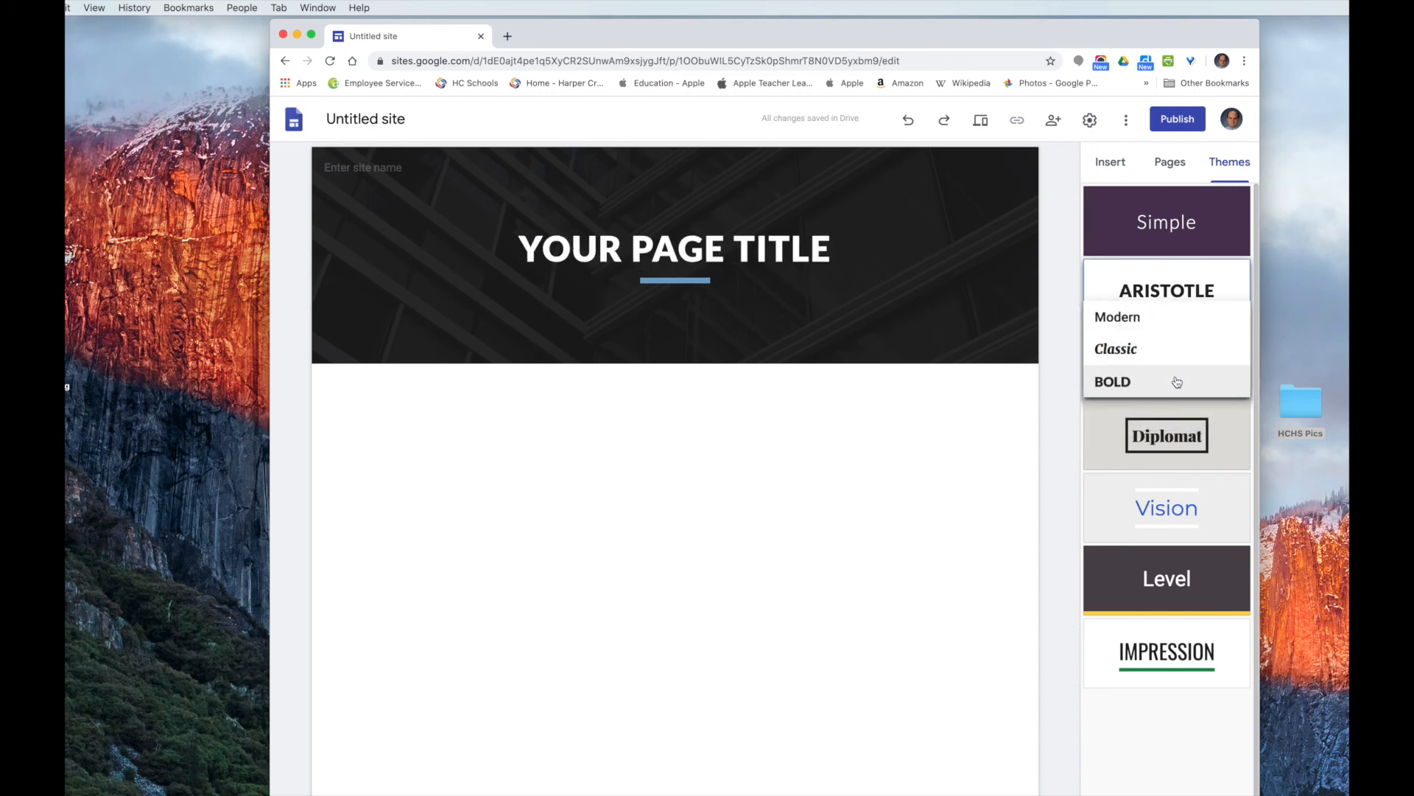
{"action": "left_click", "coordinate": [1177, 382]}
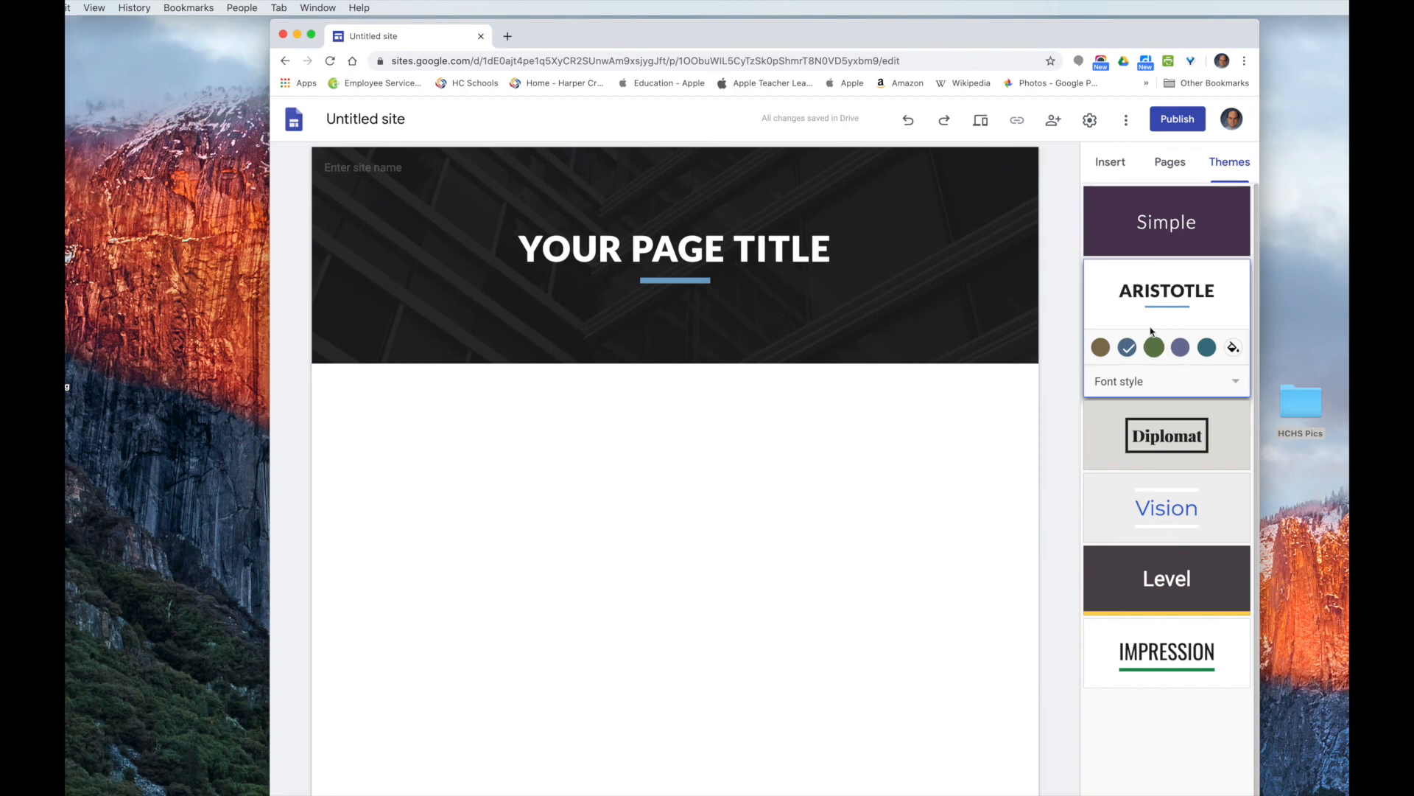
- Replace the placeholder page title in the header with "HARPER CRREK HIGH SCHOOL"
{"action": "left_click", "coordinate": [667, 250]}
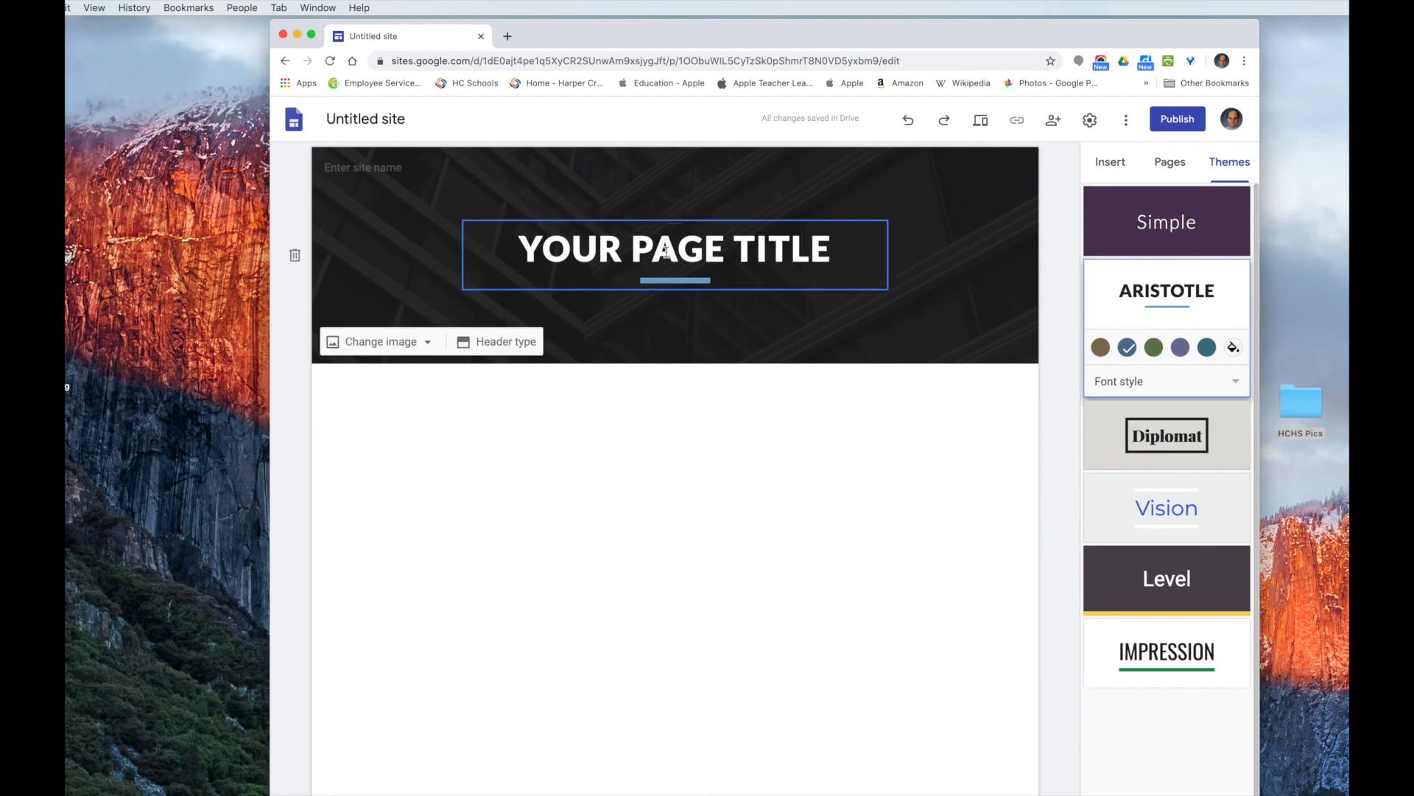
{"action": "triple_click", "coordinate": [666, 250]}
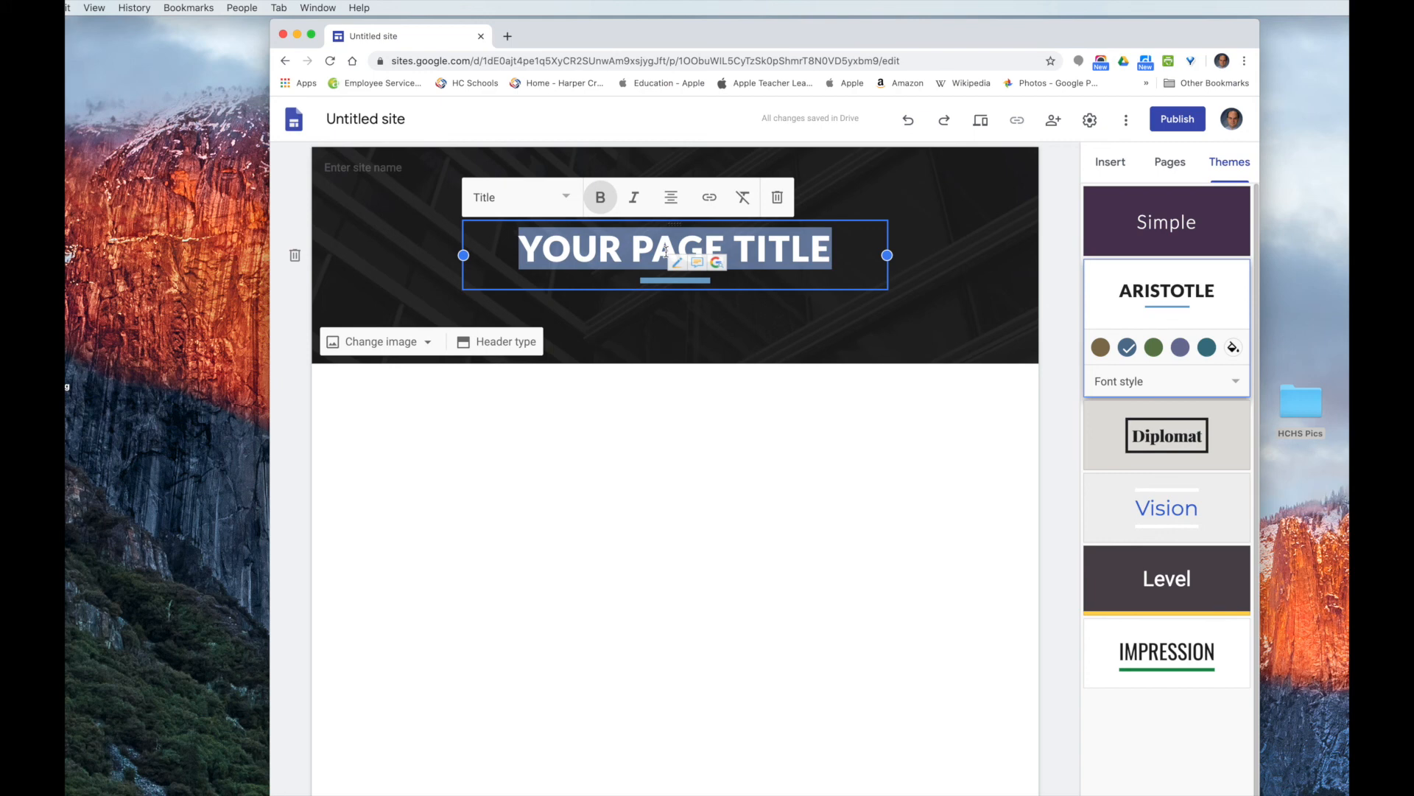
{"action": "type", "text": "H"}
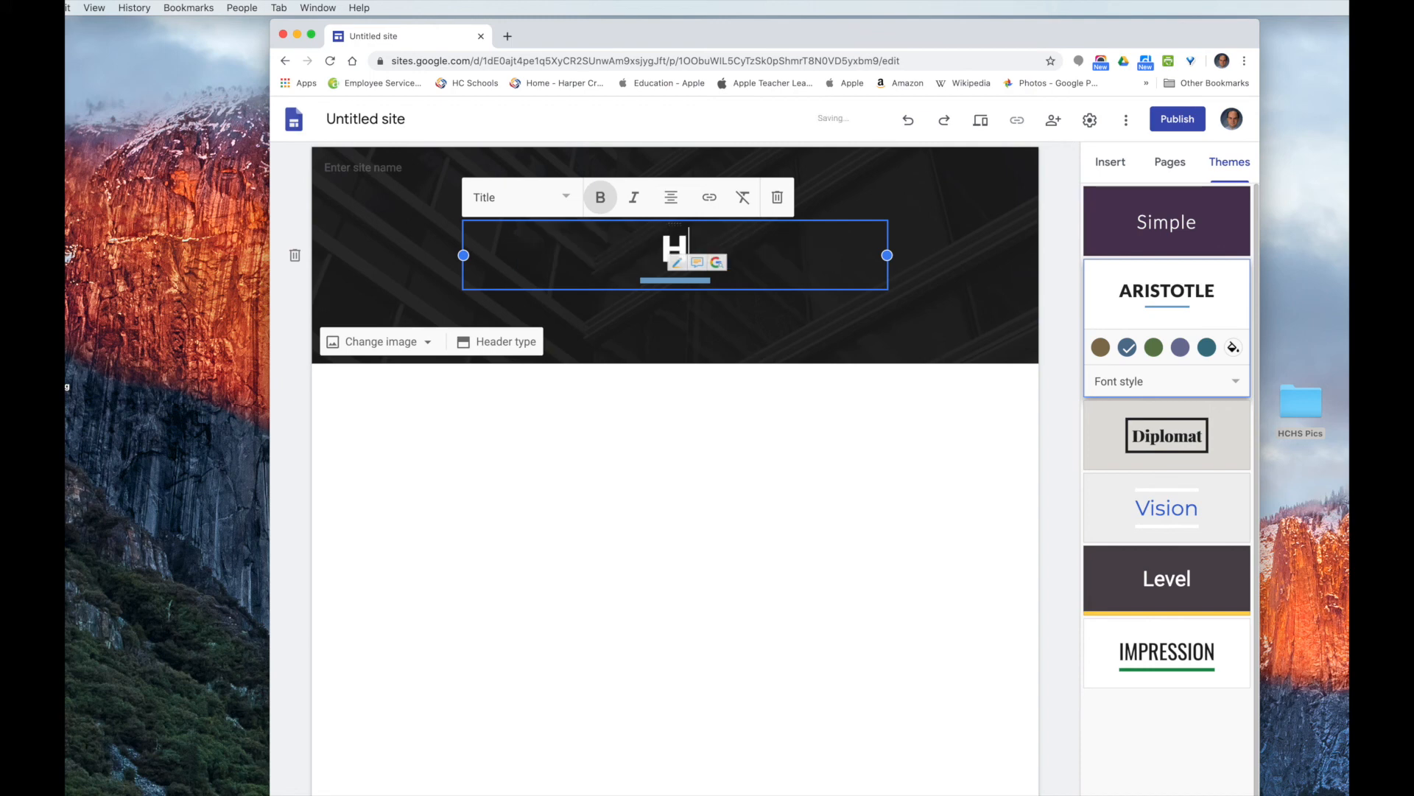
{"action": "type", "text": "ARPER "}
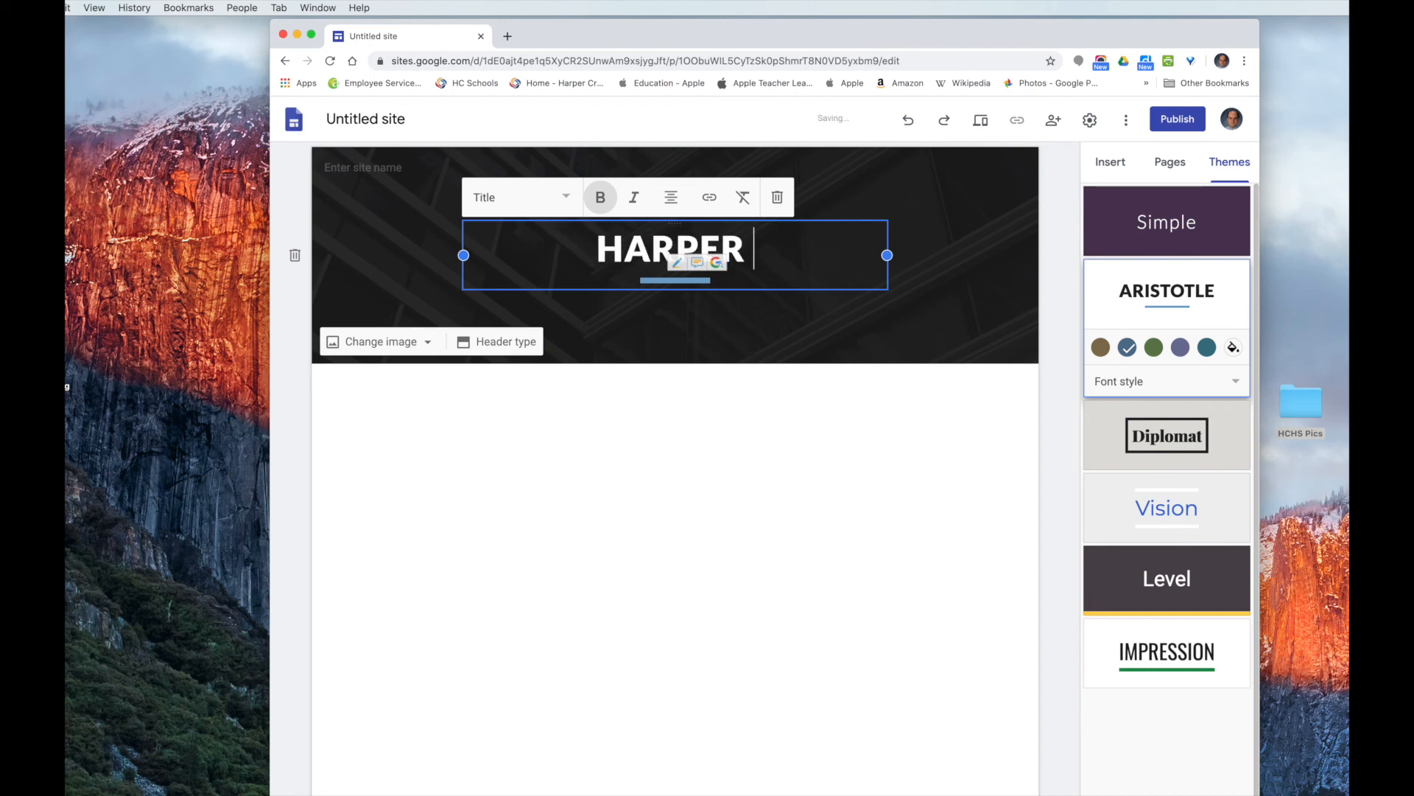
{"action": "type", "text": "CRREK HIGH SCHOOL"}
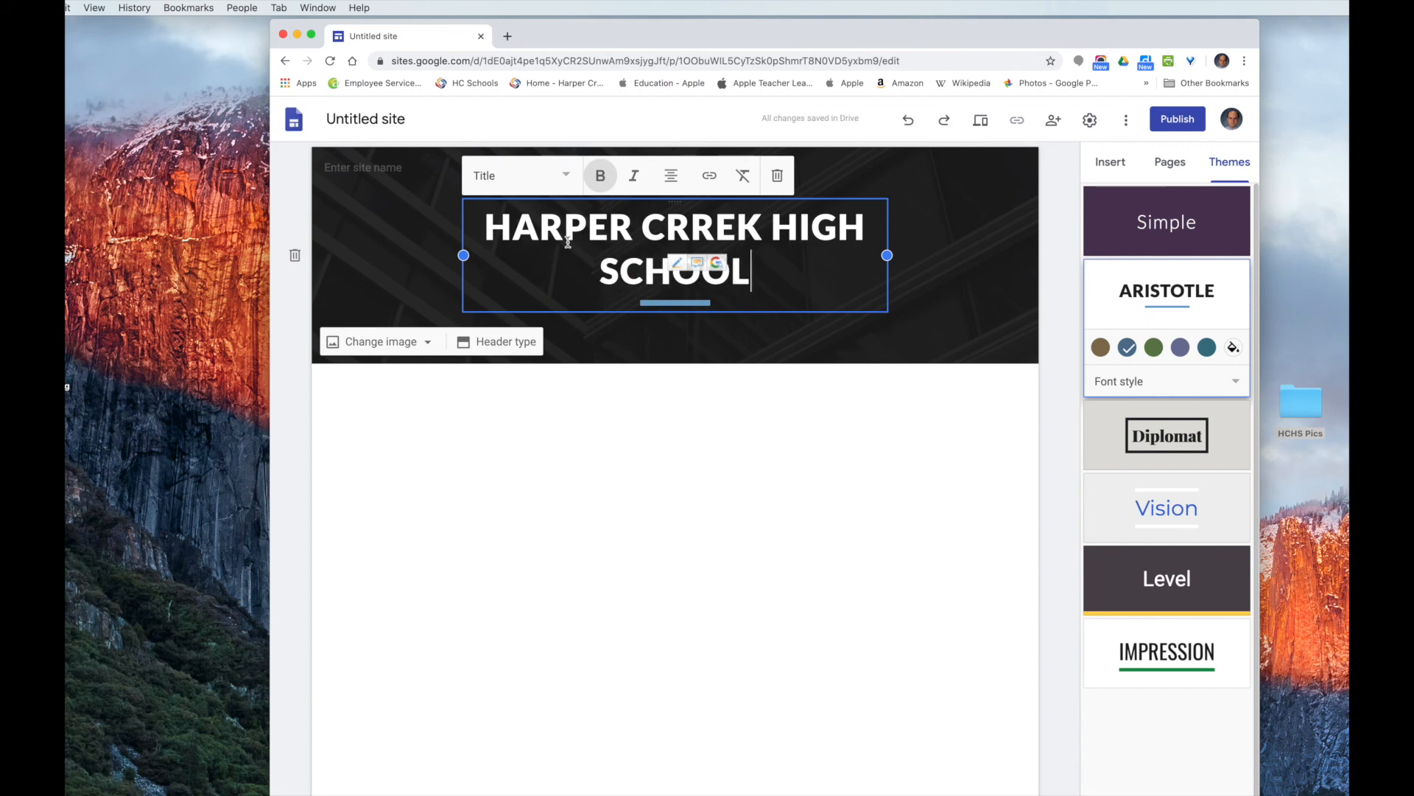
- Widen the page title box on both sides to fit the text on one line, and correct the second word to "CREEK"
{"action": "left_click_drag", "start_coordinate": [888, 255], "coordinate": [943, 255]}
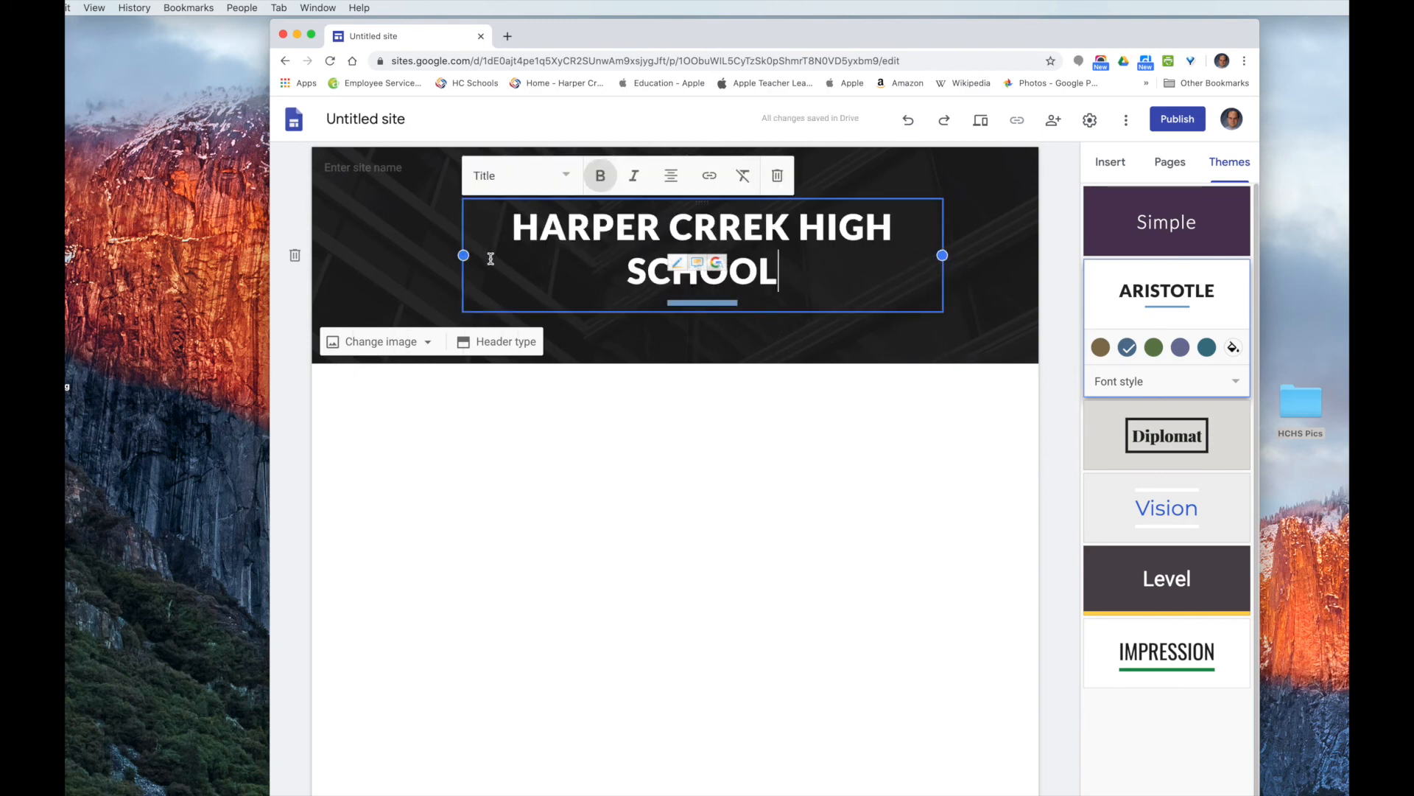
{"action": "left_click_drag", "start_coordinate": [463, 255], "coordinate": [354, 255]}
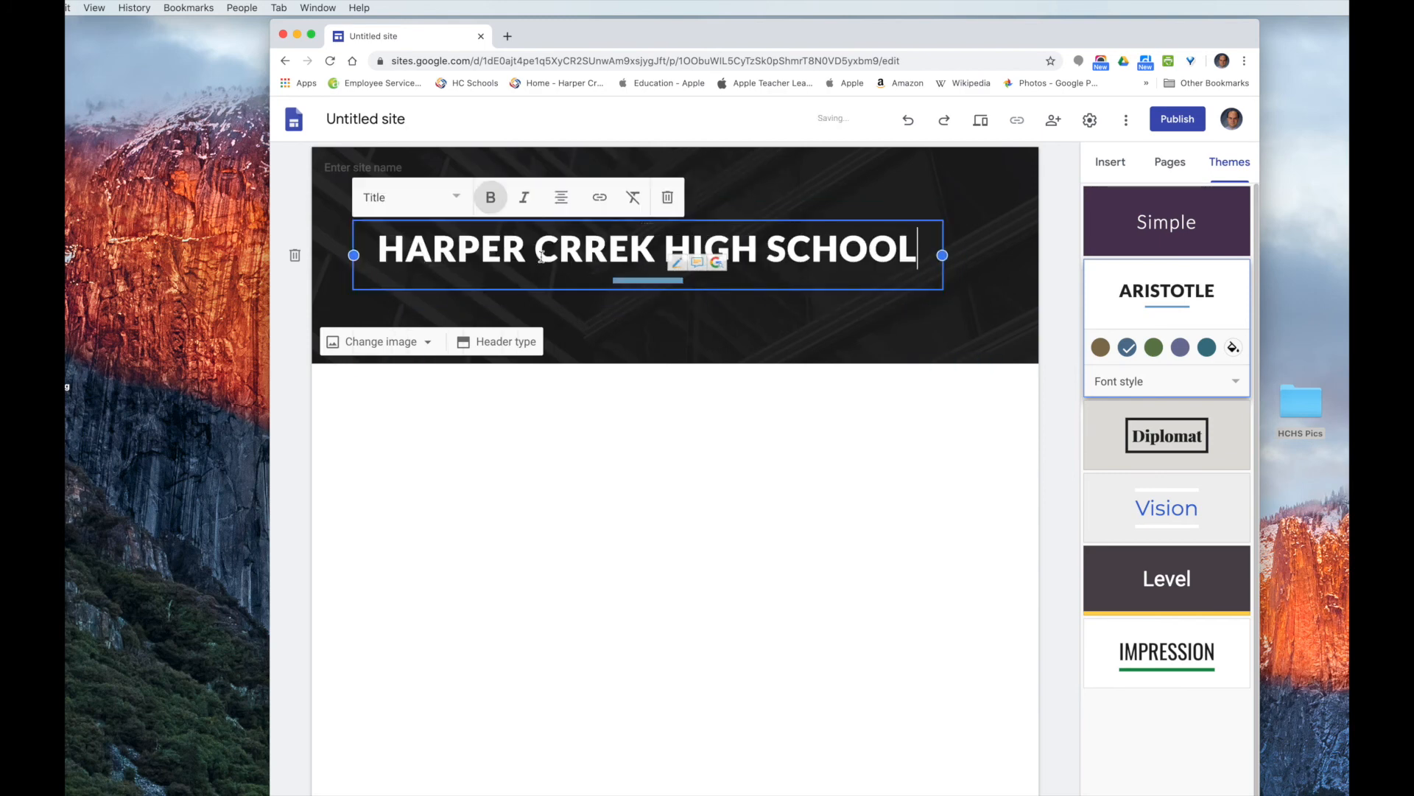
{"action": "left_click", "coordinate": [602, 248]}
{"action": "key", "text": "BackSpace"}
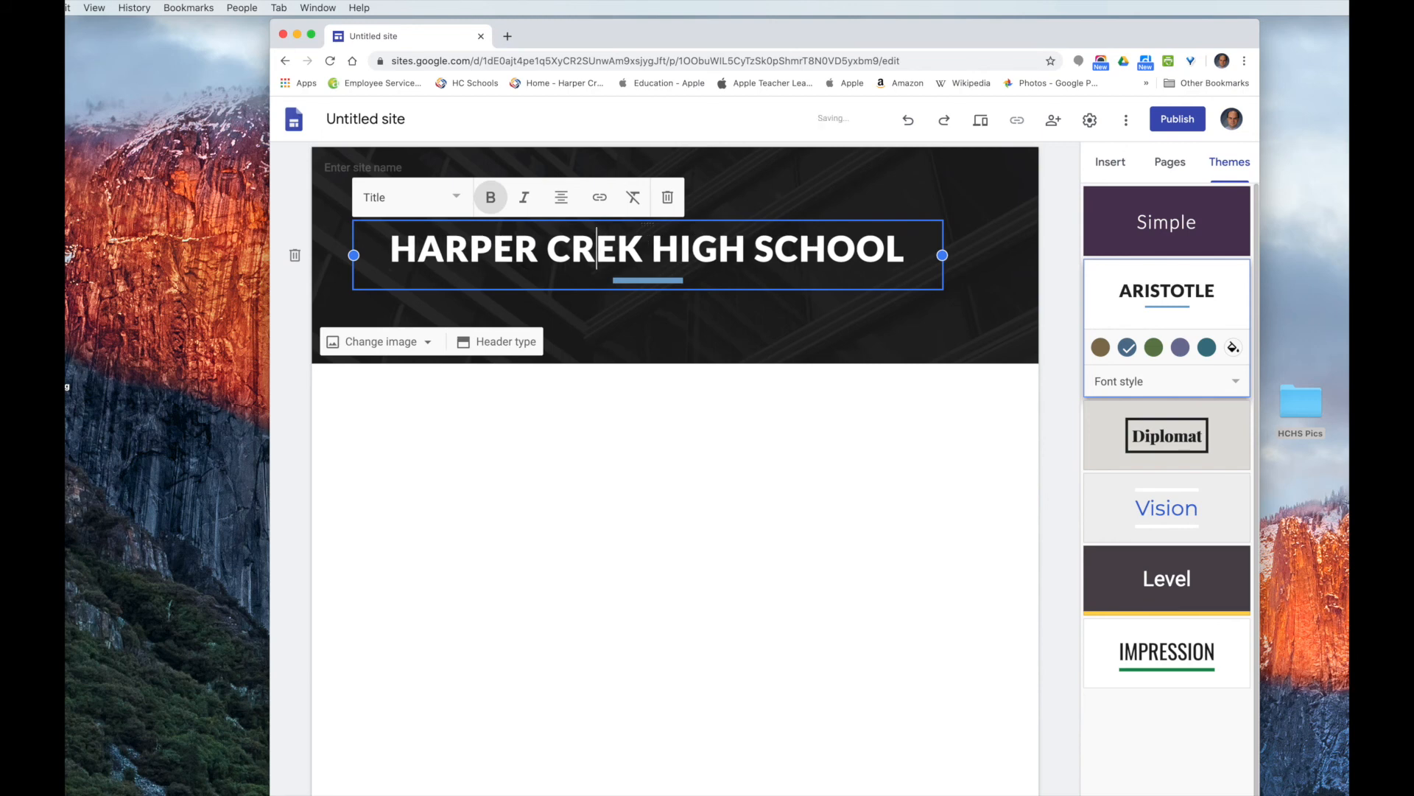
{"action": "type", "text": "E"}
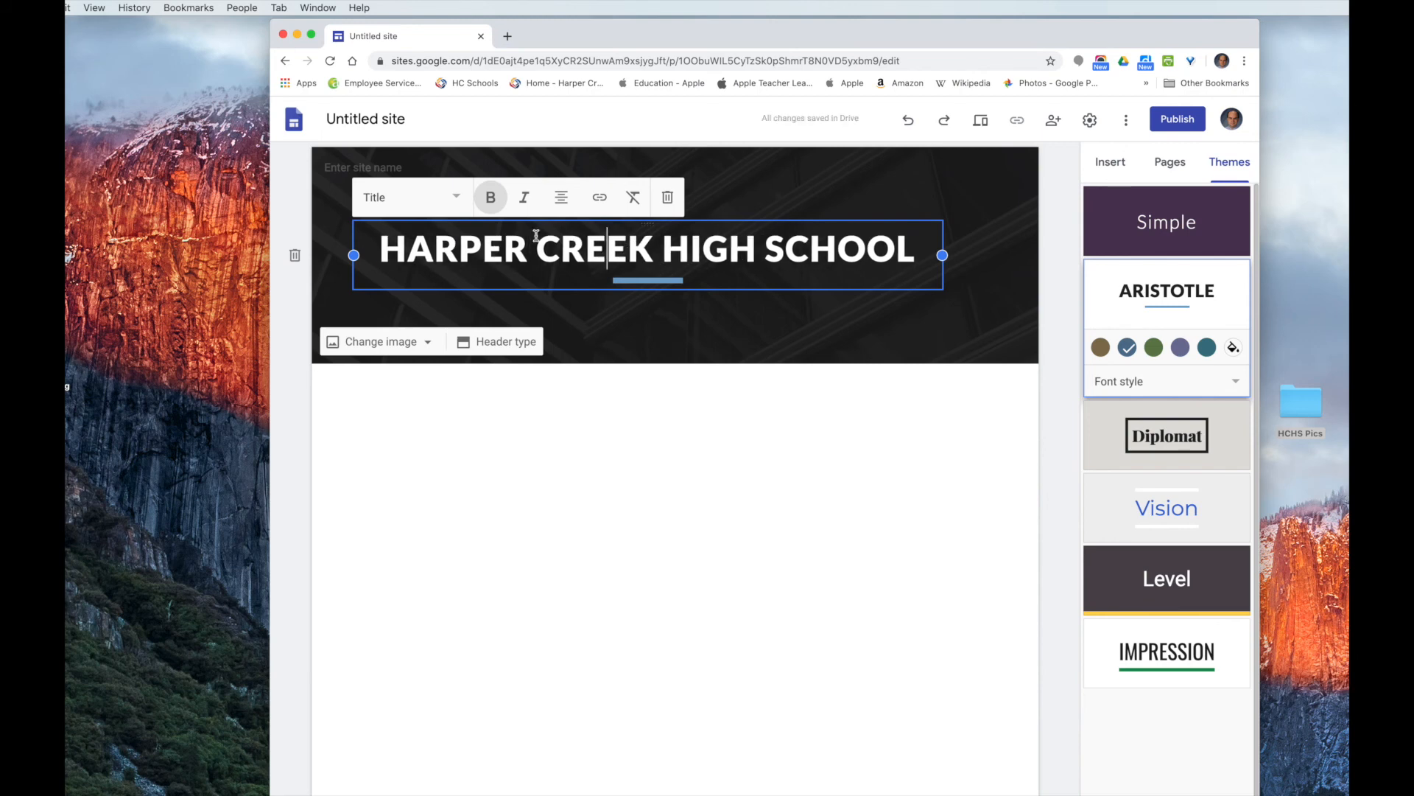
- Try the whole page title without bold and with italics, and check its text style choices, keeping Title
{"action": "left_click", "coordinate": [383, 246]}
{"action": "left_click_drag", "start_coordinate": [386, 245], "coordinate": [957, 254]}
{"action": "left_click", "coordinate": [486, 197]}
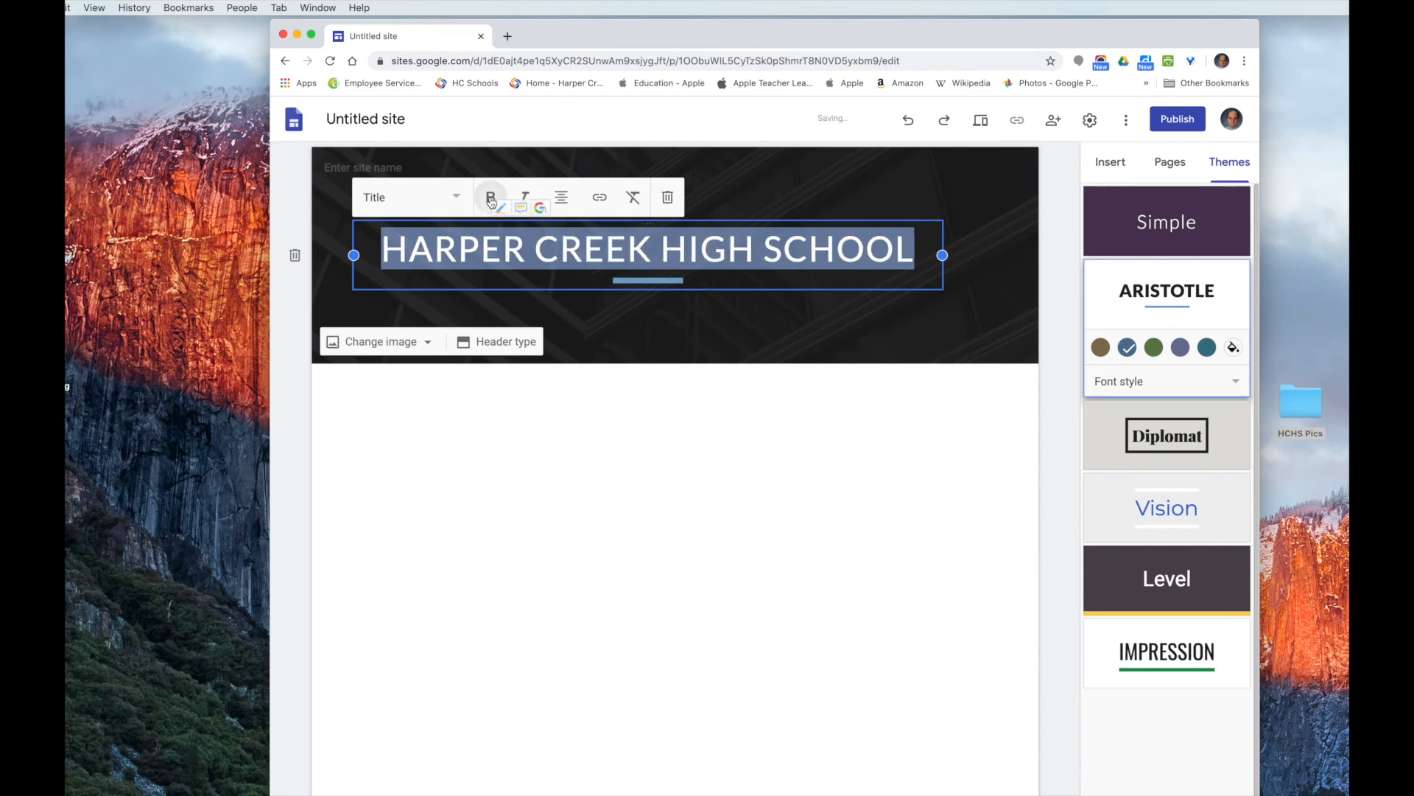
{"action": "left_click", "coordinate": [491, 199]}
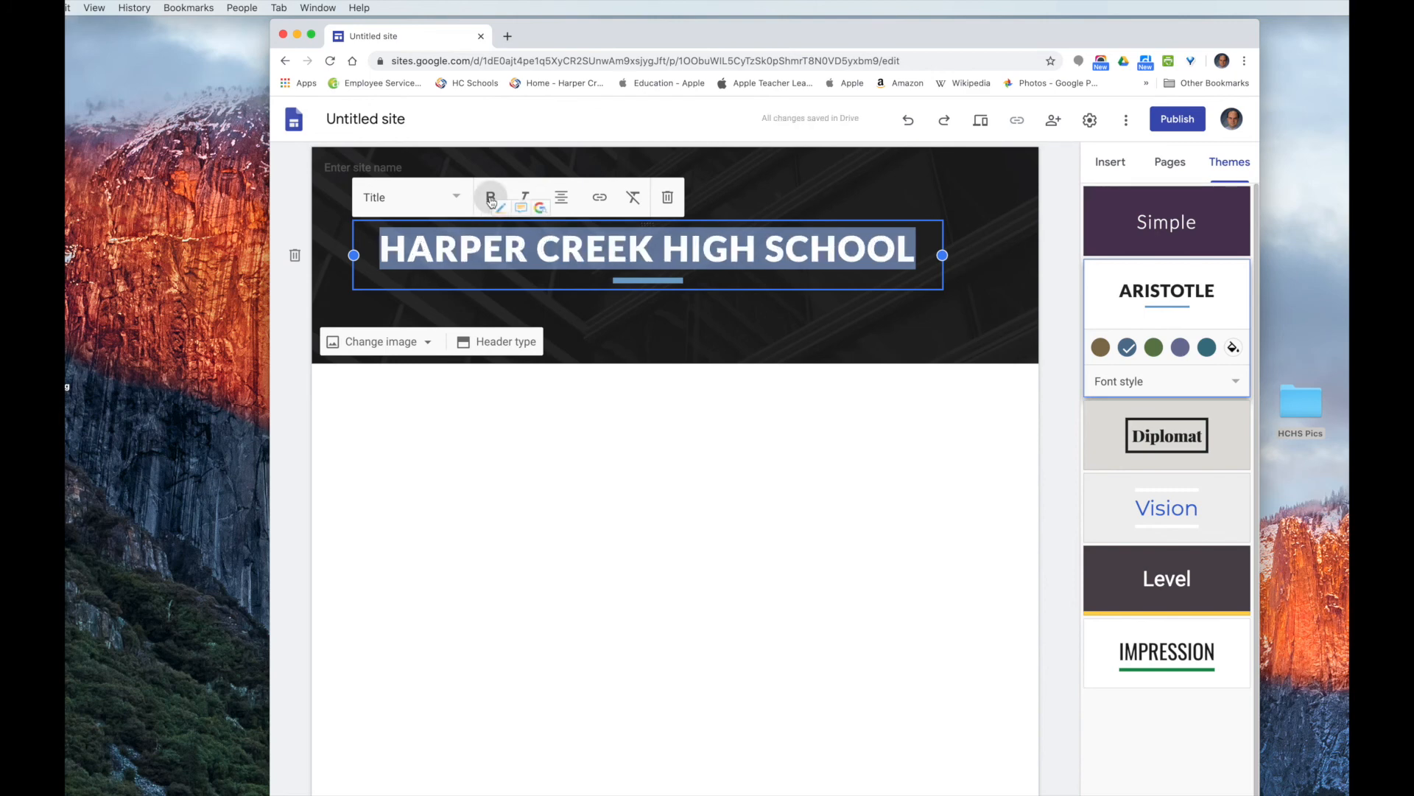
{"action": "left_click", "coordinate": [526, 198]}
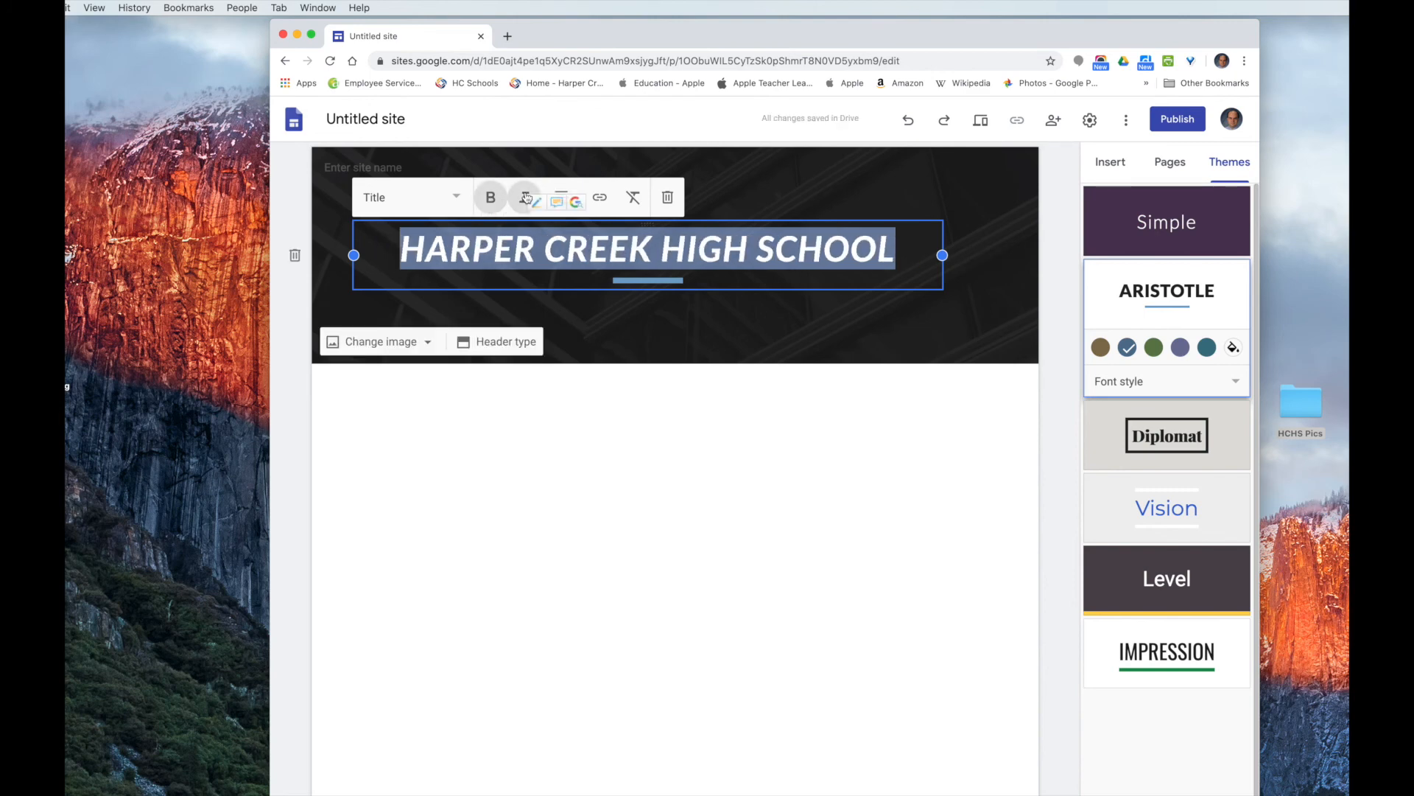
{"action": "left_click", "coordinate": [526, 197]}
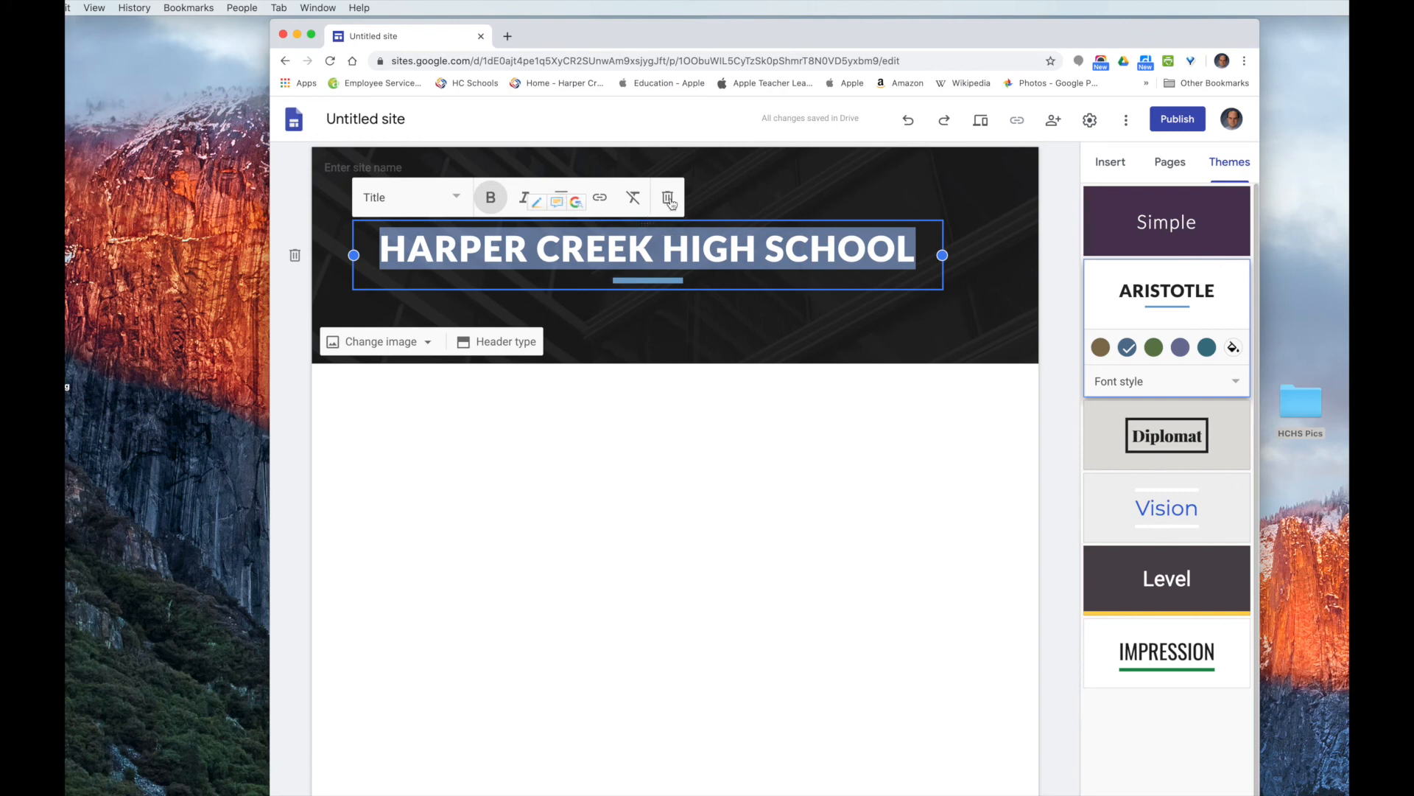
{"action": "left_click", "coordinate": [450, 198]}
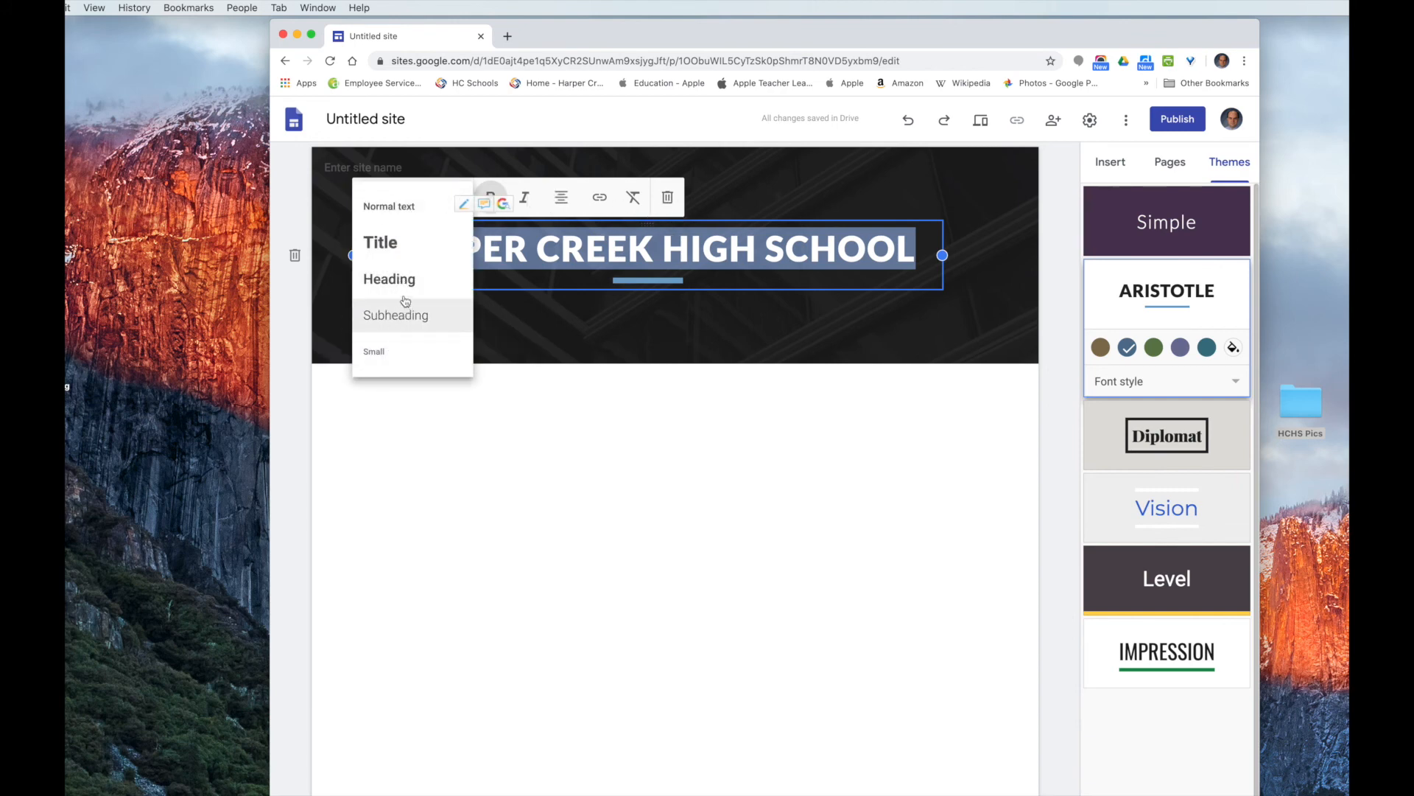
{"action": "left_click", "coordinate": [415, 250]}
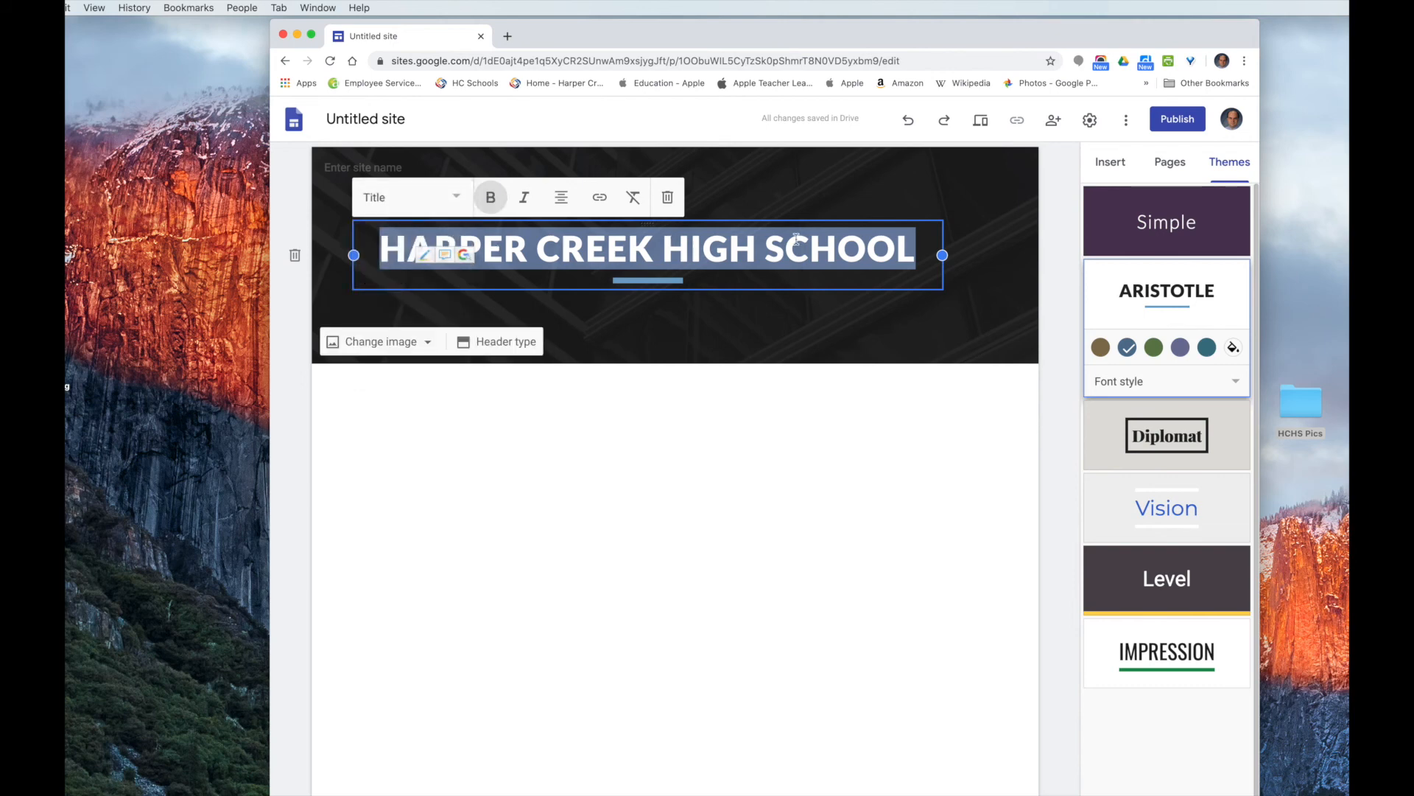
{"action": "left_click", "coordinate": [840, 464]}
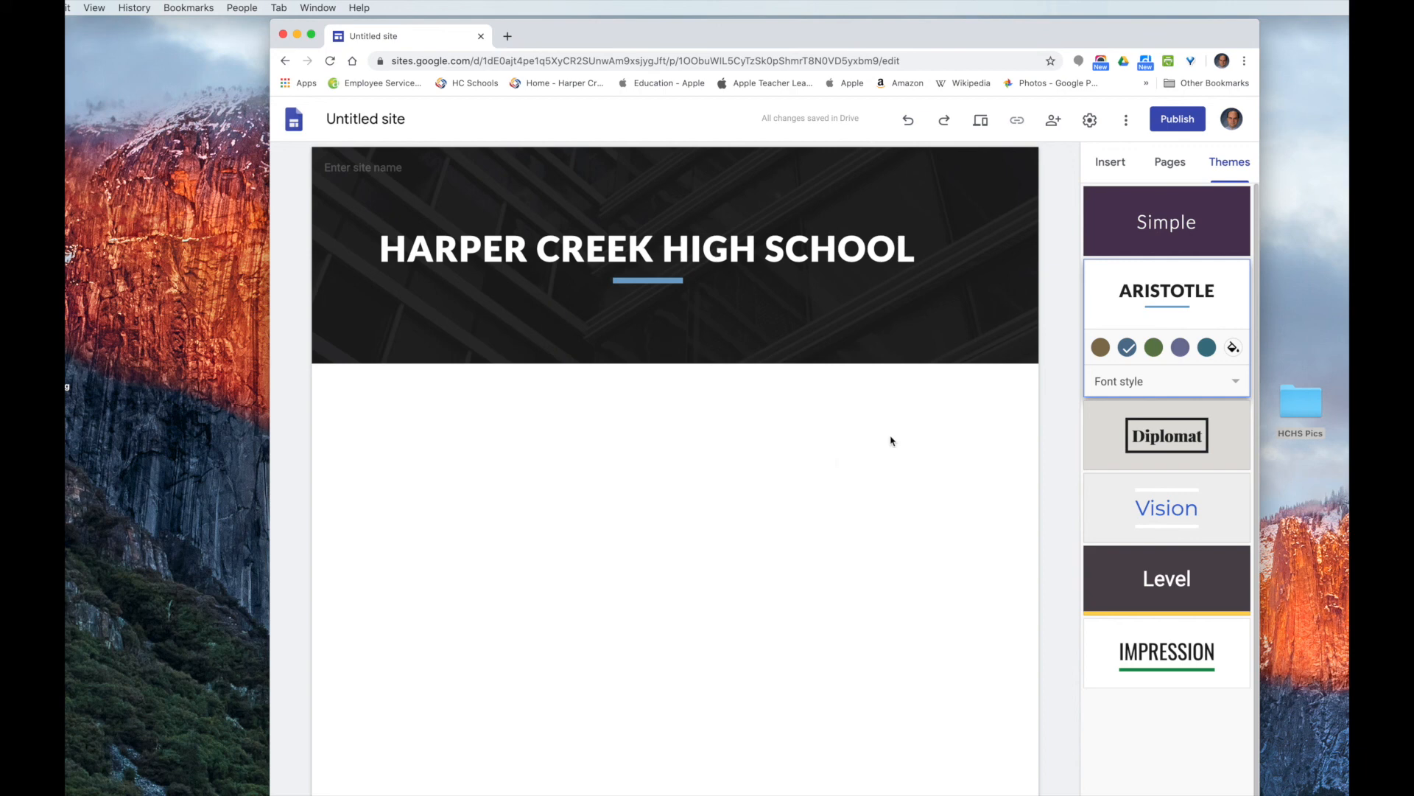
- Rename the untitled site with the teacher's surname followed by "CompLit HCHS"
{"action": "left_click", "coordinate": [358, 120]}
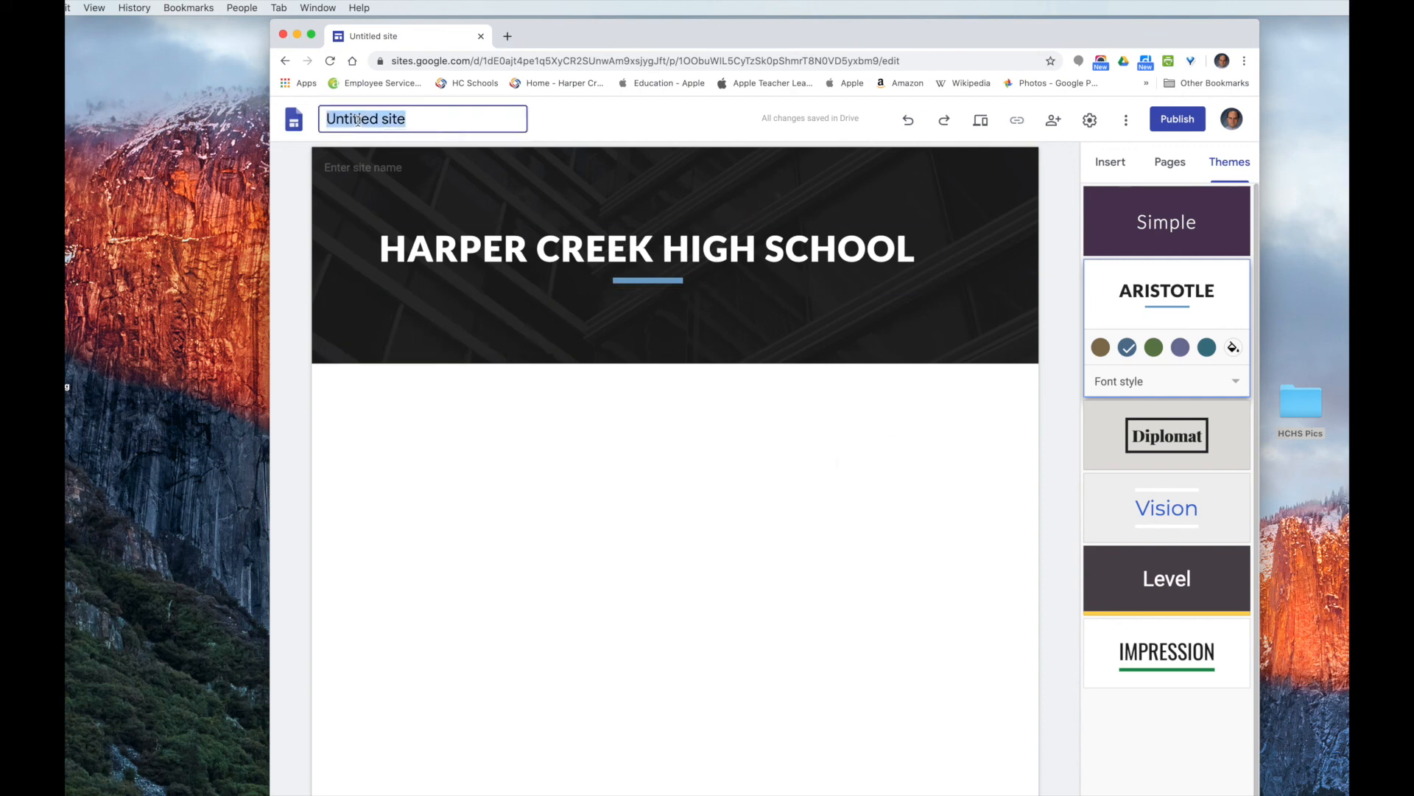
{"action": "type", "text": "Rio CompLit HCHS"}
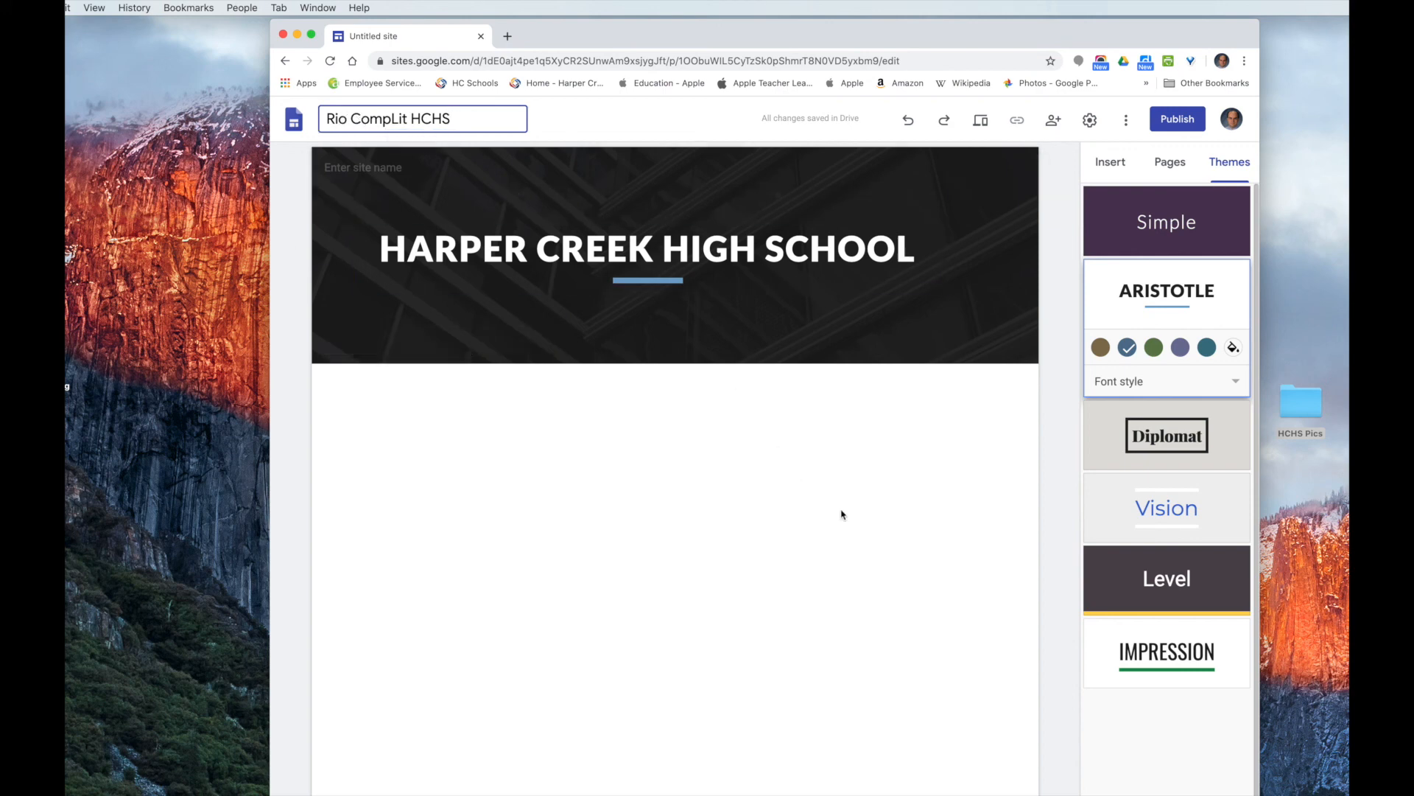
{"action": "left_click", "coordinate": [866, 514]}
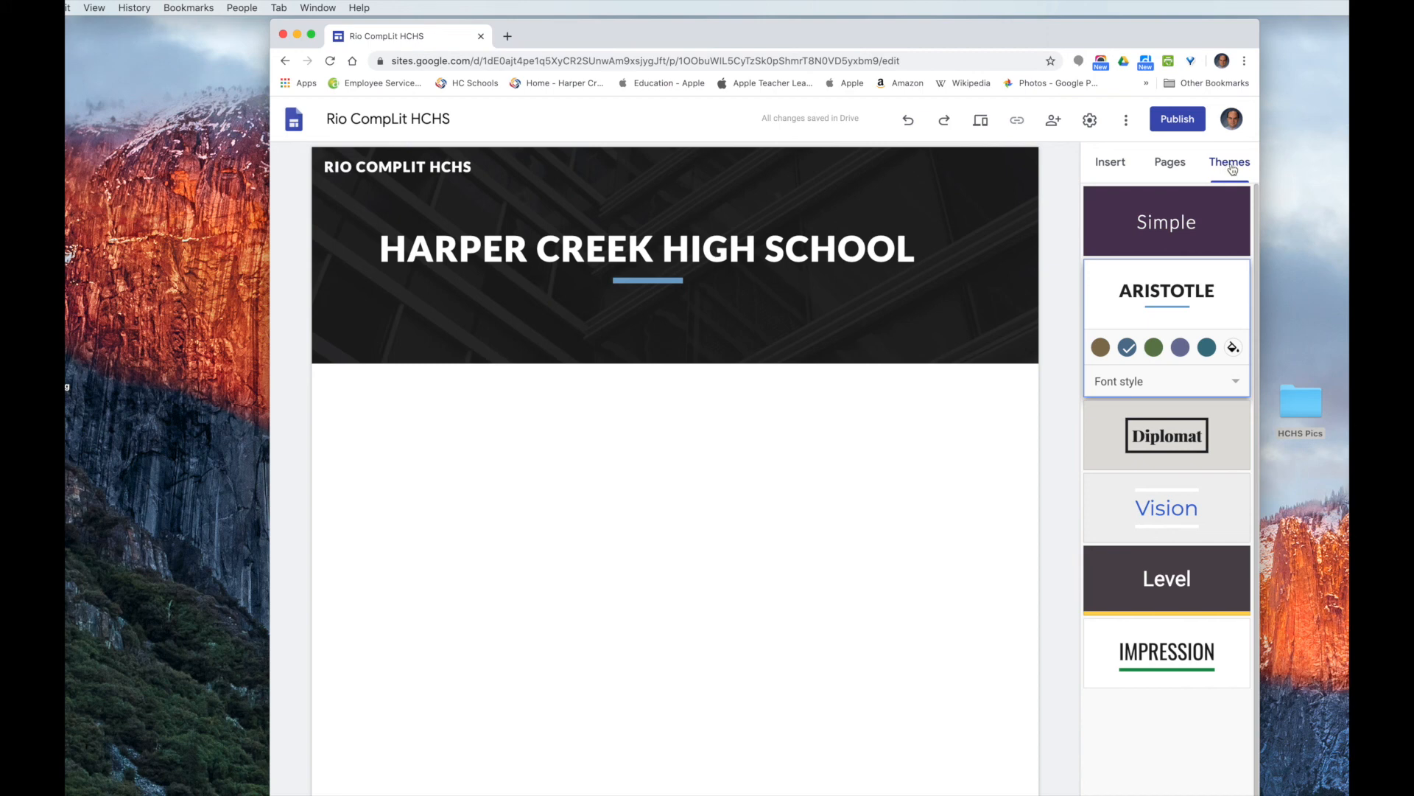
- Add a text box below the header reading "The web site of Harper Creek High School," plus the teacher's name, "CompLit. May 2020"
{"action": "left_click", "coordinate": [1107, 166]}
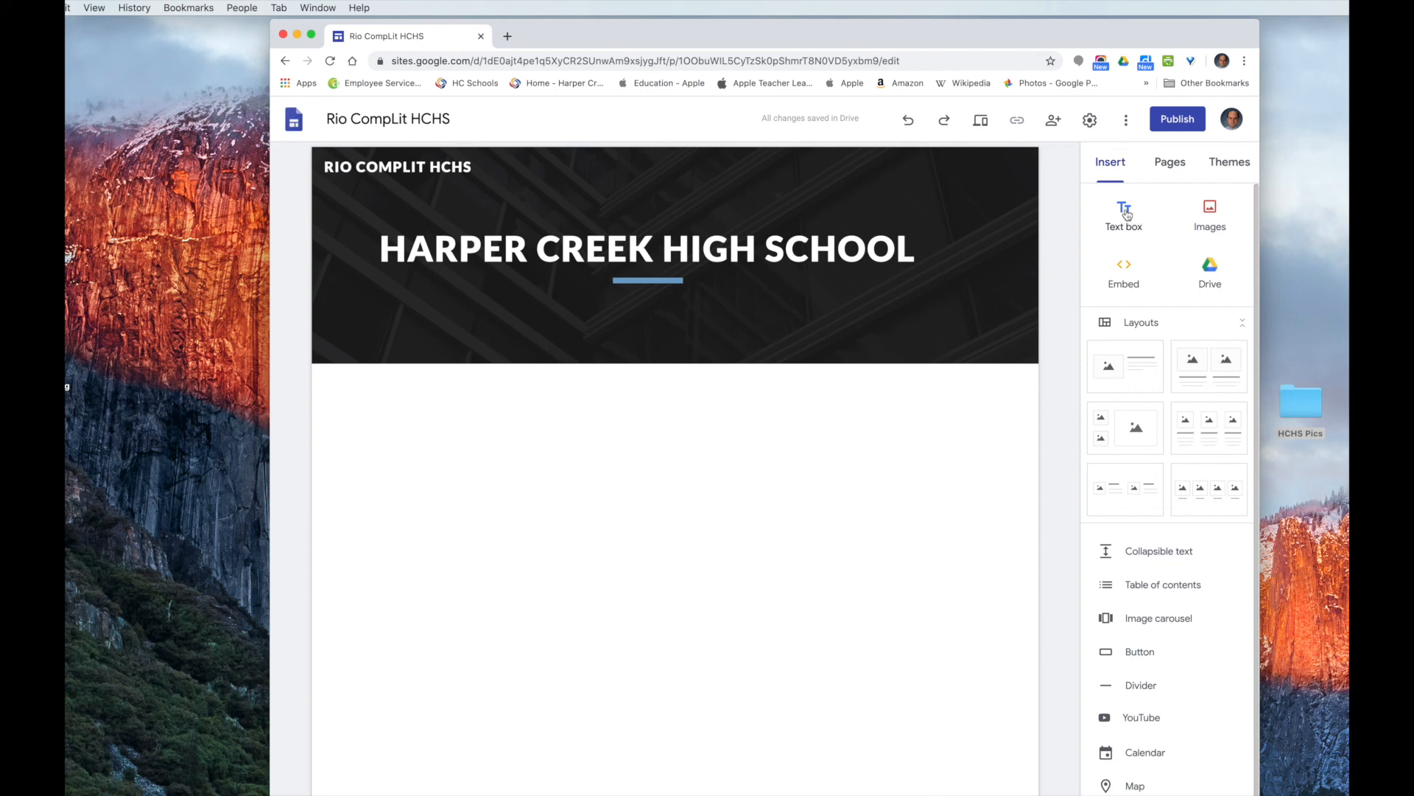
{"action": "left_click", "coordinate": [1125, 214]}
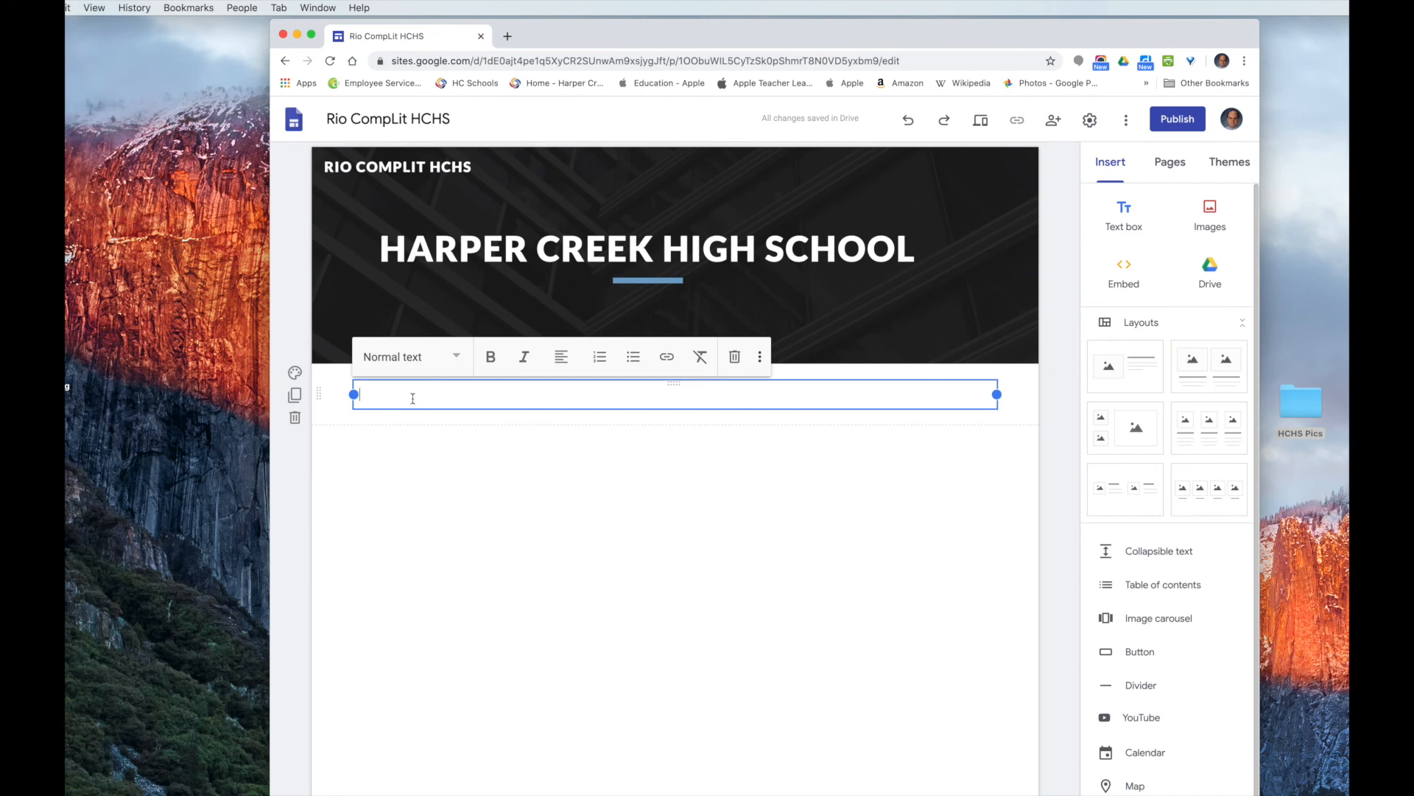
{"action": "type", "text": "The web site of Harper C"}
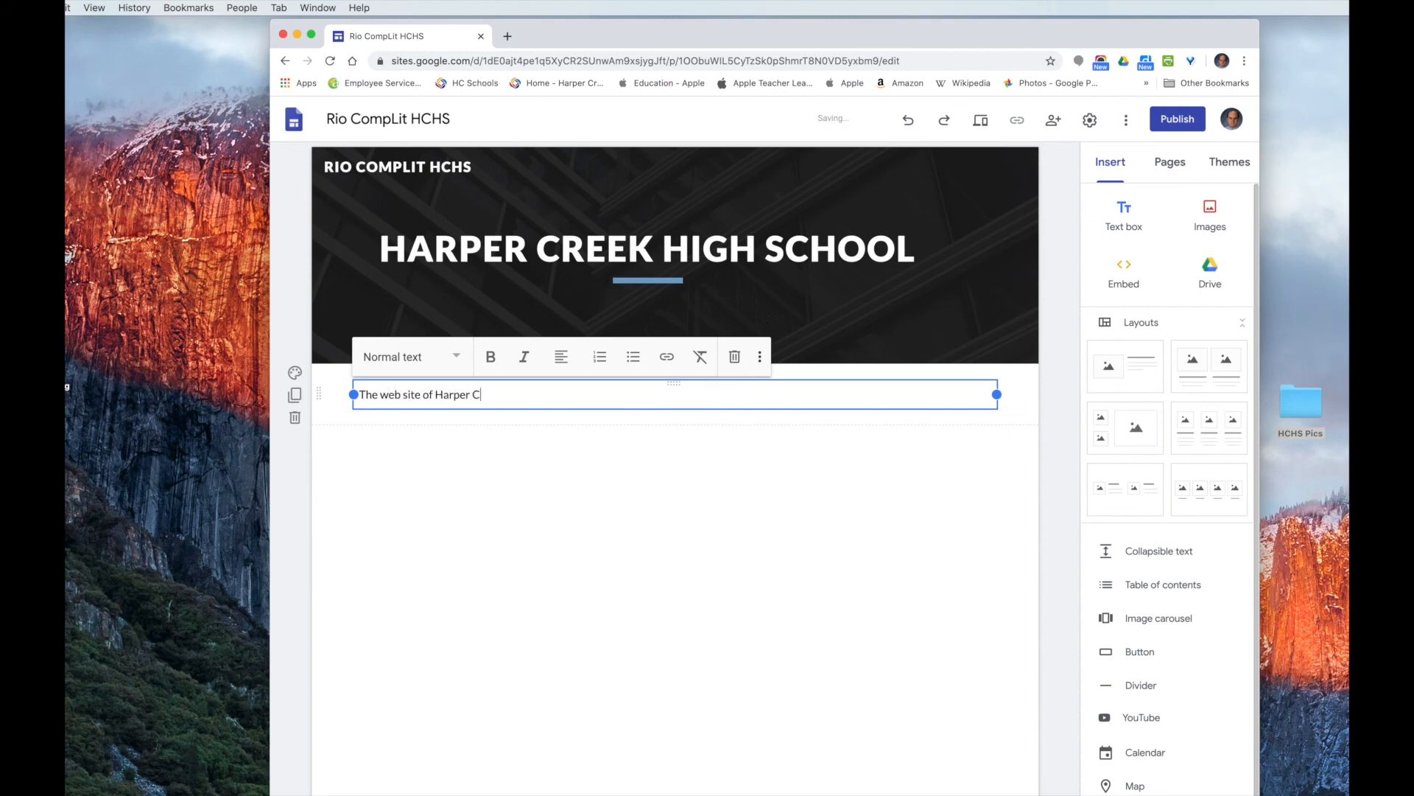
{"action": "type", "text": "reek High School"}
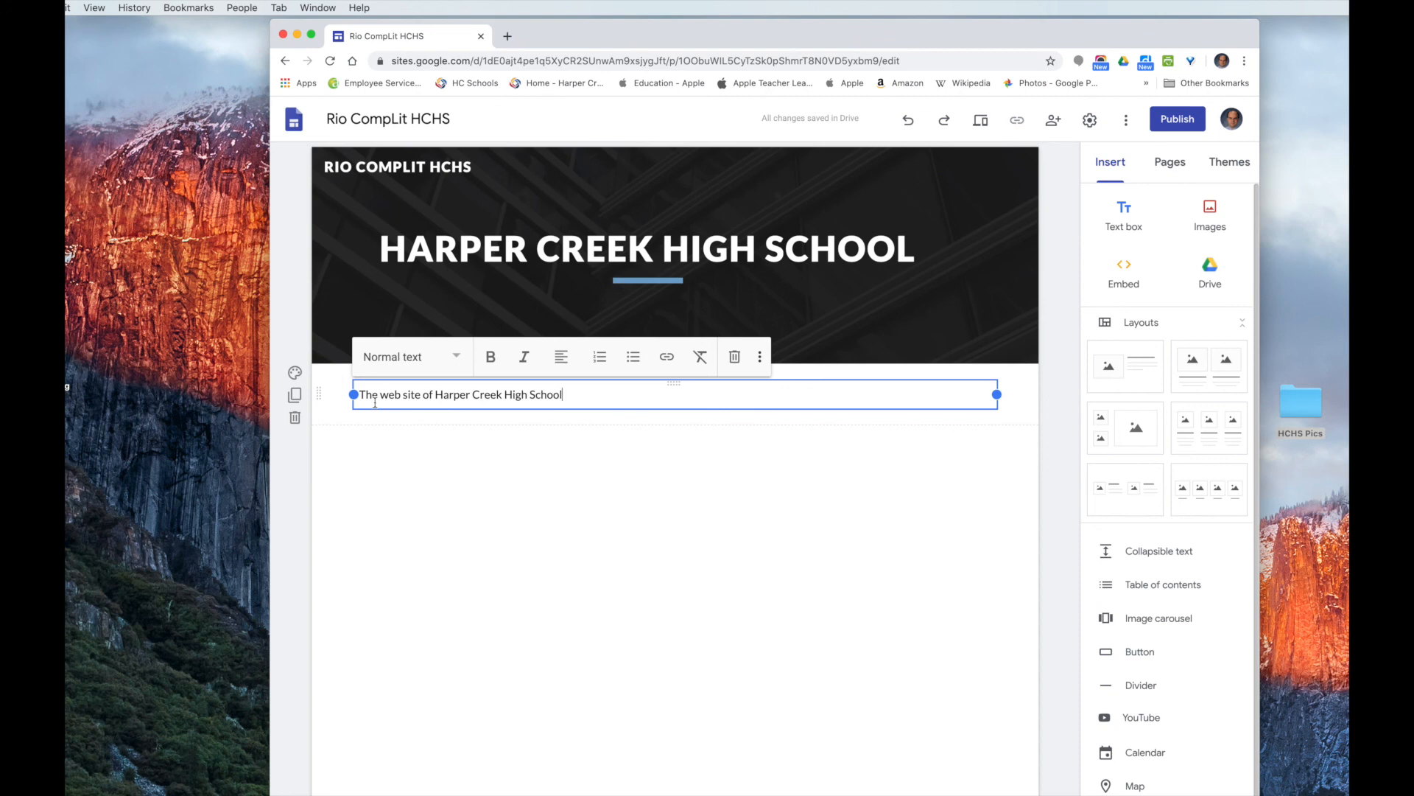
{"action": "type", "text": ", Mr. Rio's CompLit. May 2020"}
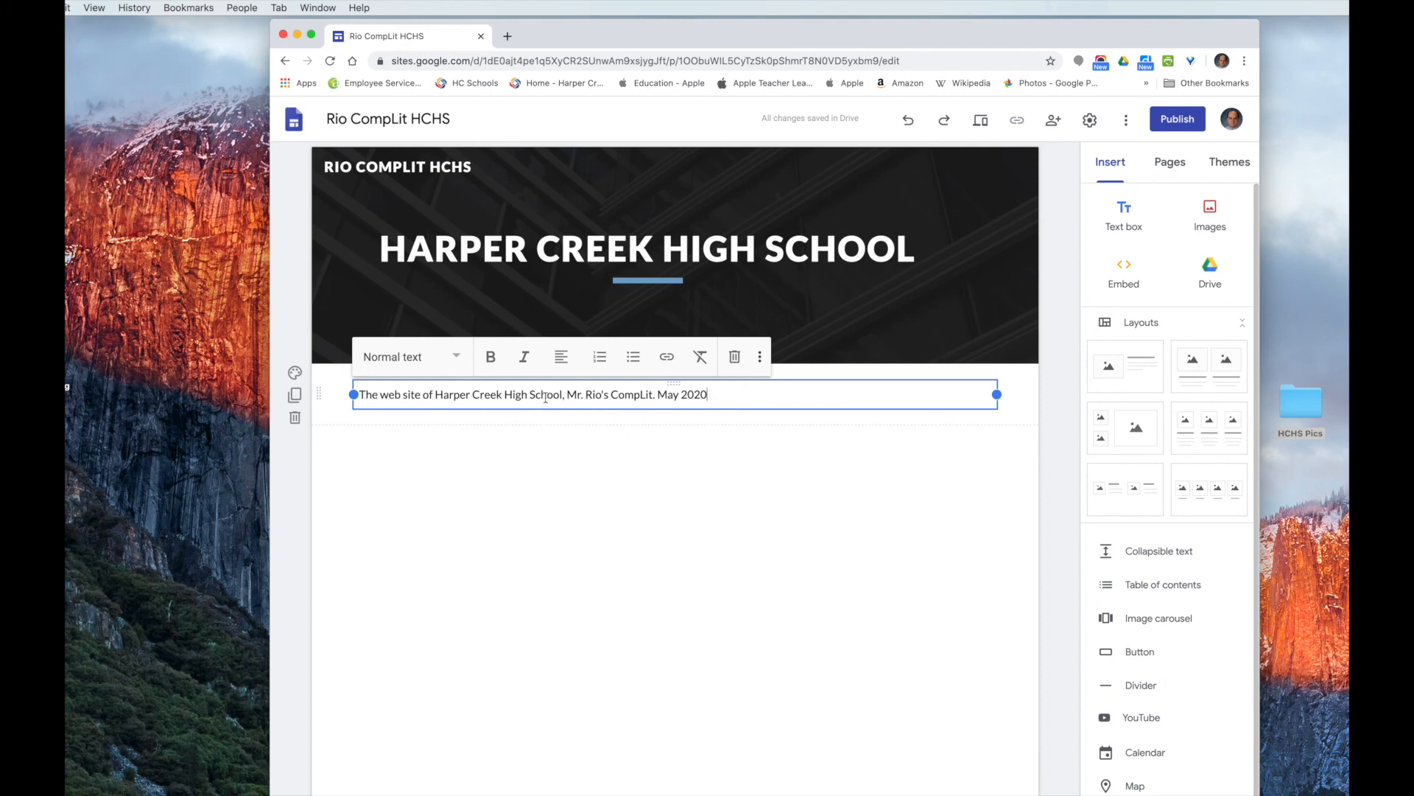
- Center the line in the text box below the header, make it bold and italic, and check the additional formatting options
{"action": "left_click", "coordinate": [560, 360]}
{"action": "left_click", "coordinate": [561, 401]}
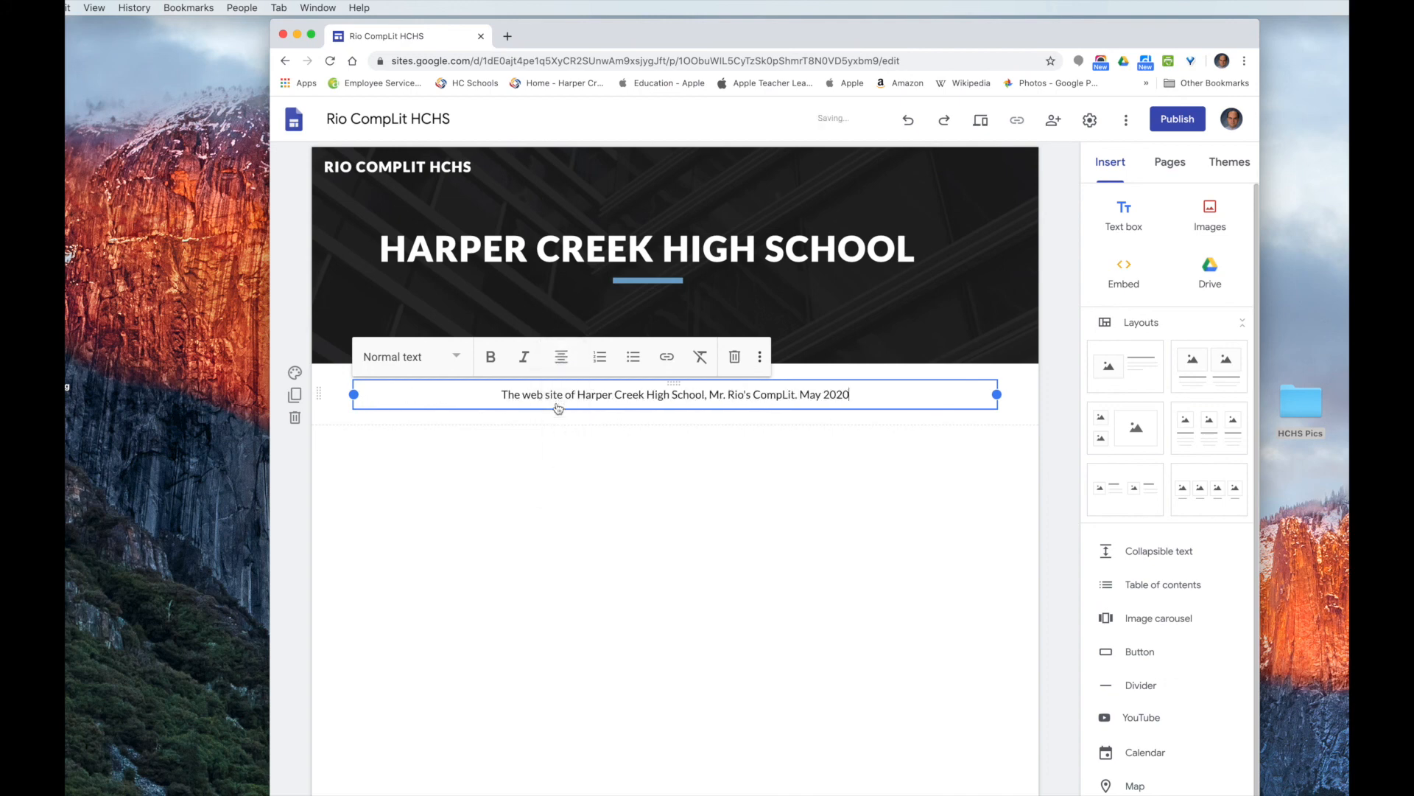
{"action": "left_click_drag", "start_coordinate": [499, 395], "coordinate": [853, 395]}
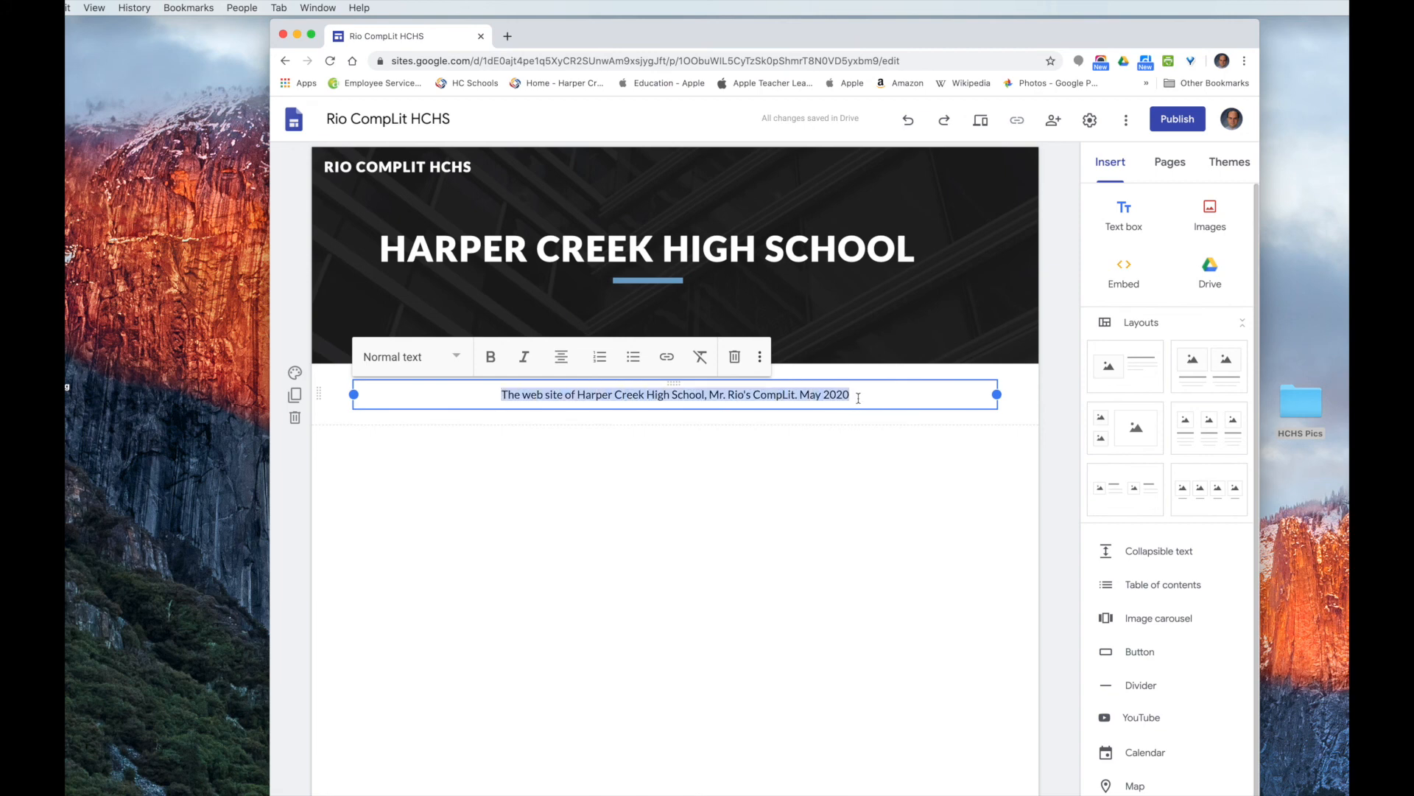
{"action": "left_click", "coordinate": [490, 358]}
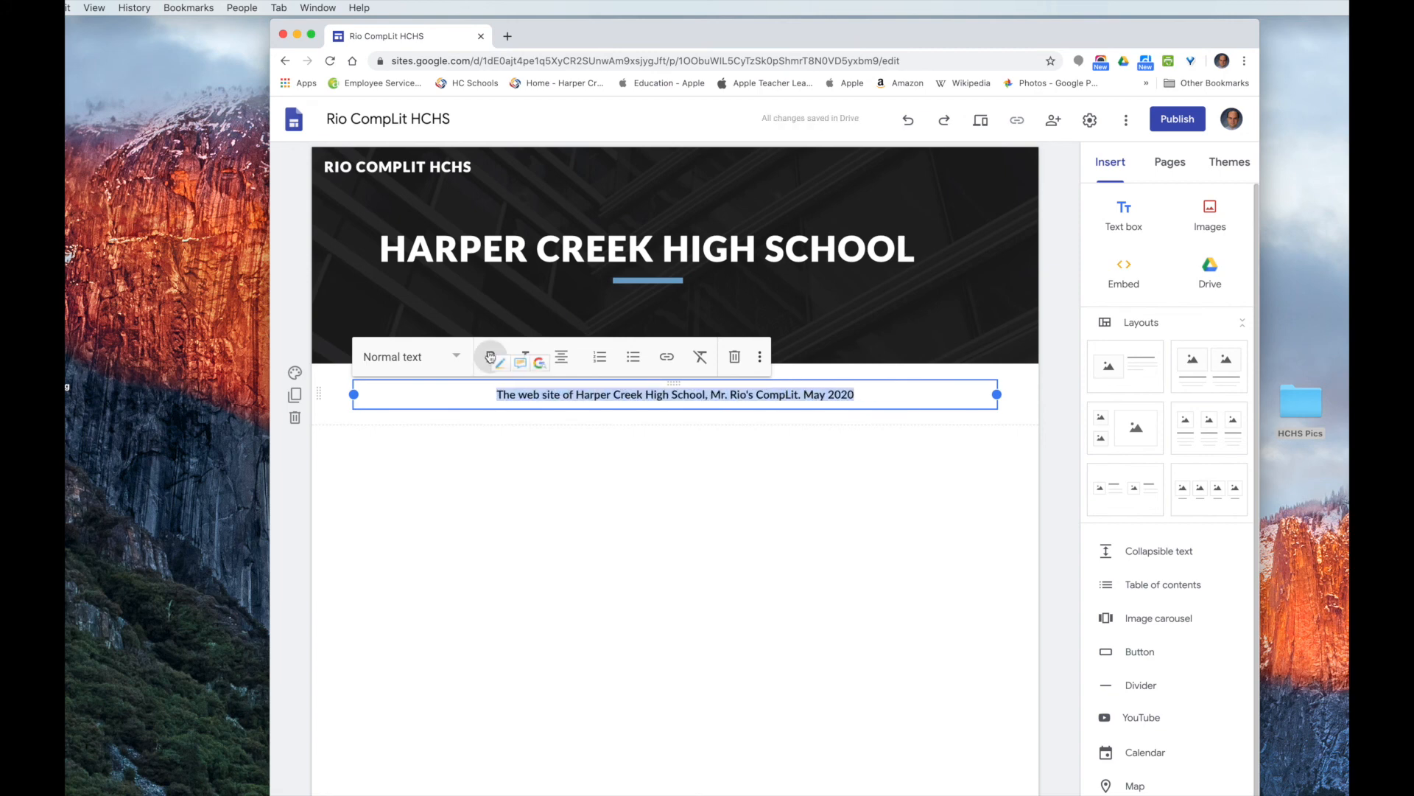
{"action": "left_click", "coordinate": [526, 357]}
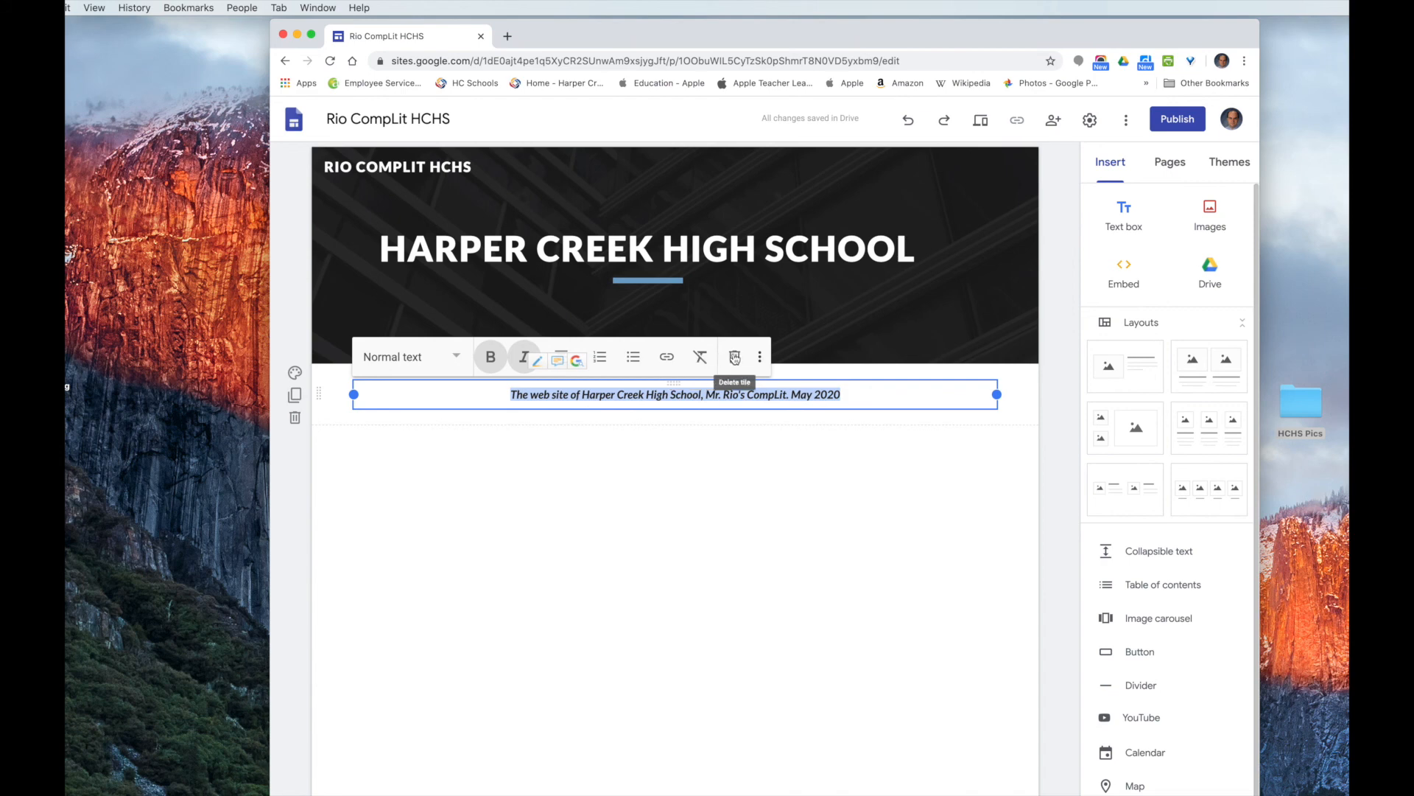
{"action": "left_click", "coordinate": [762, 358]}
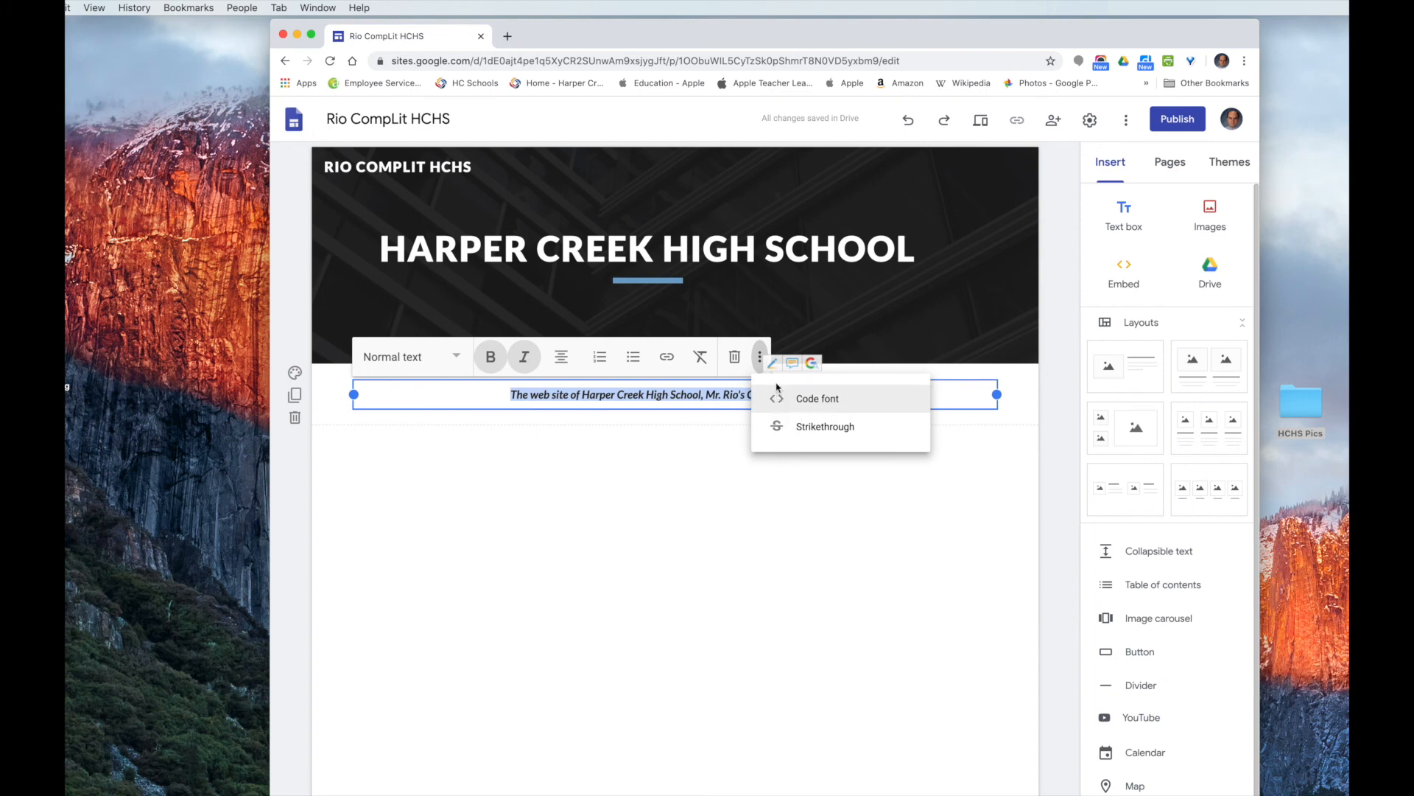
{"action": "mouse_move", "coordinate": [775, 369]}
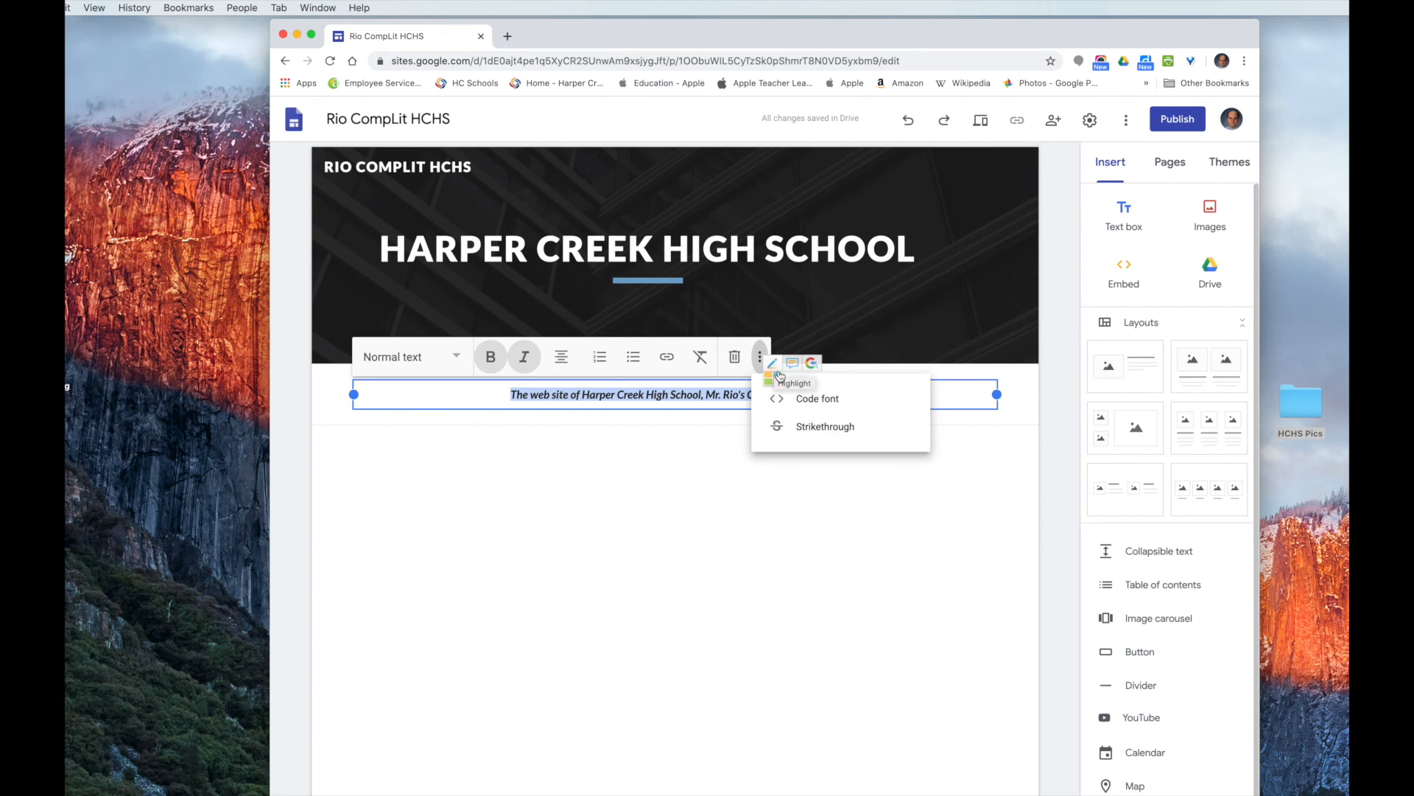
{"action": "left_click", "coordinate": [776, 378]}
{"action": "left_click", "coordinate": [760, 382]}
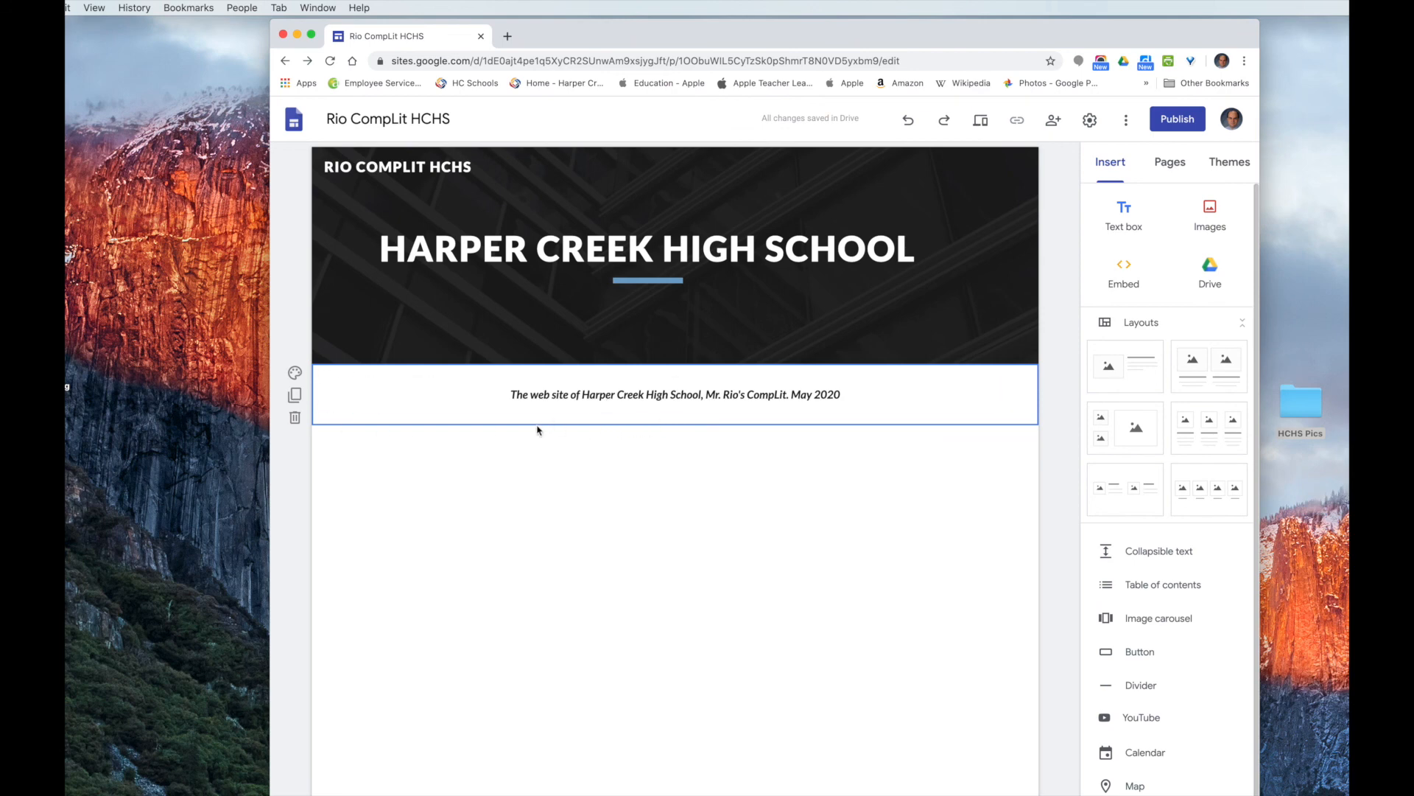
- Set the background of the text section below the header to Emphasis 1
{"action": "left_click", "coordinate": [295, 373]}
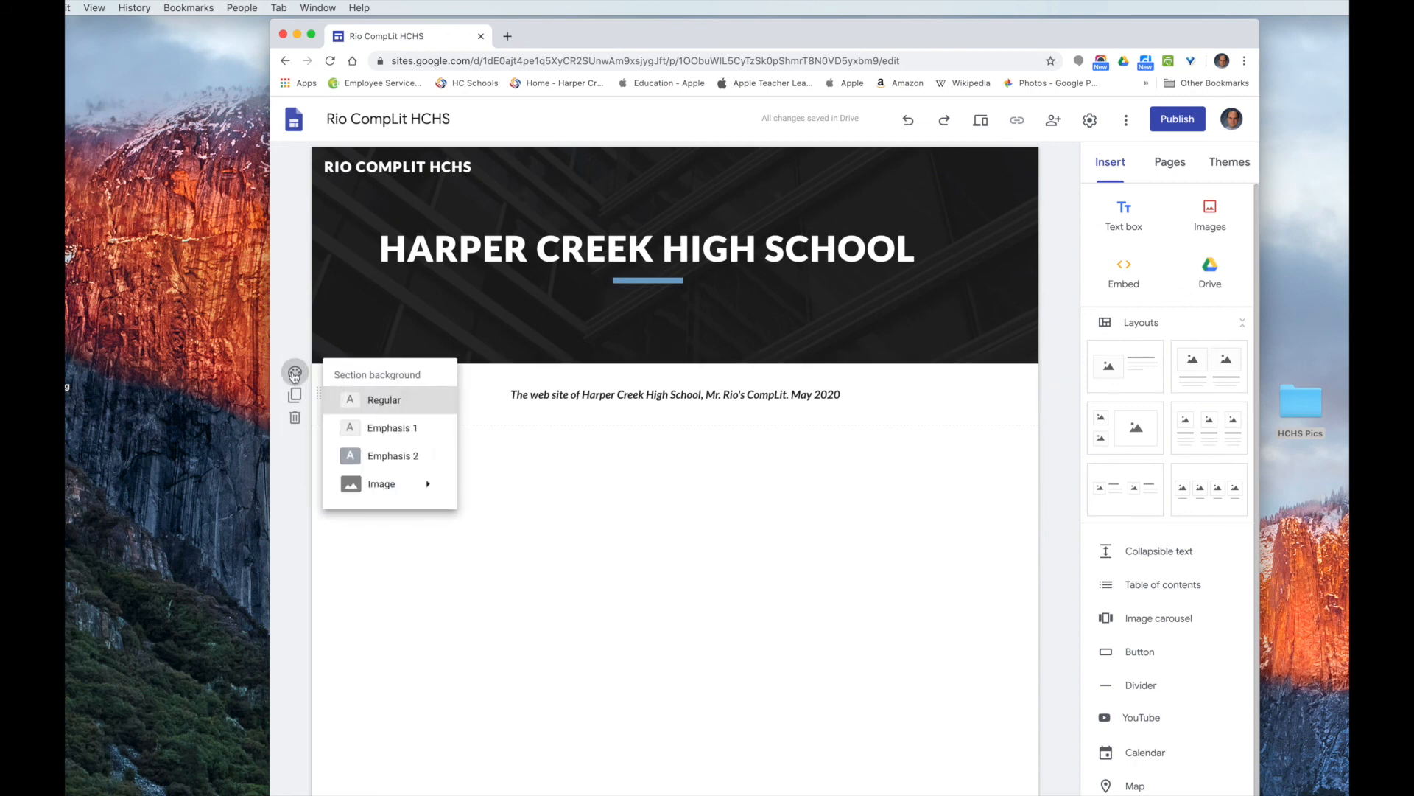
{"action": "left_click", "coordinate": [391, 426]}
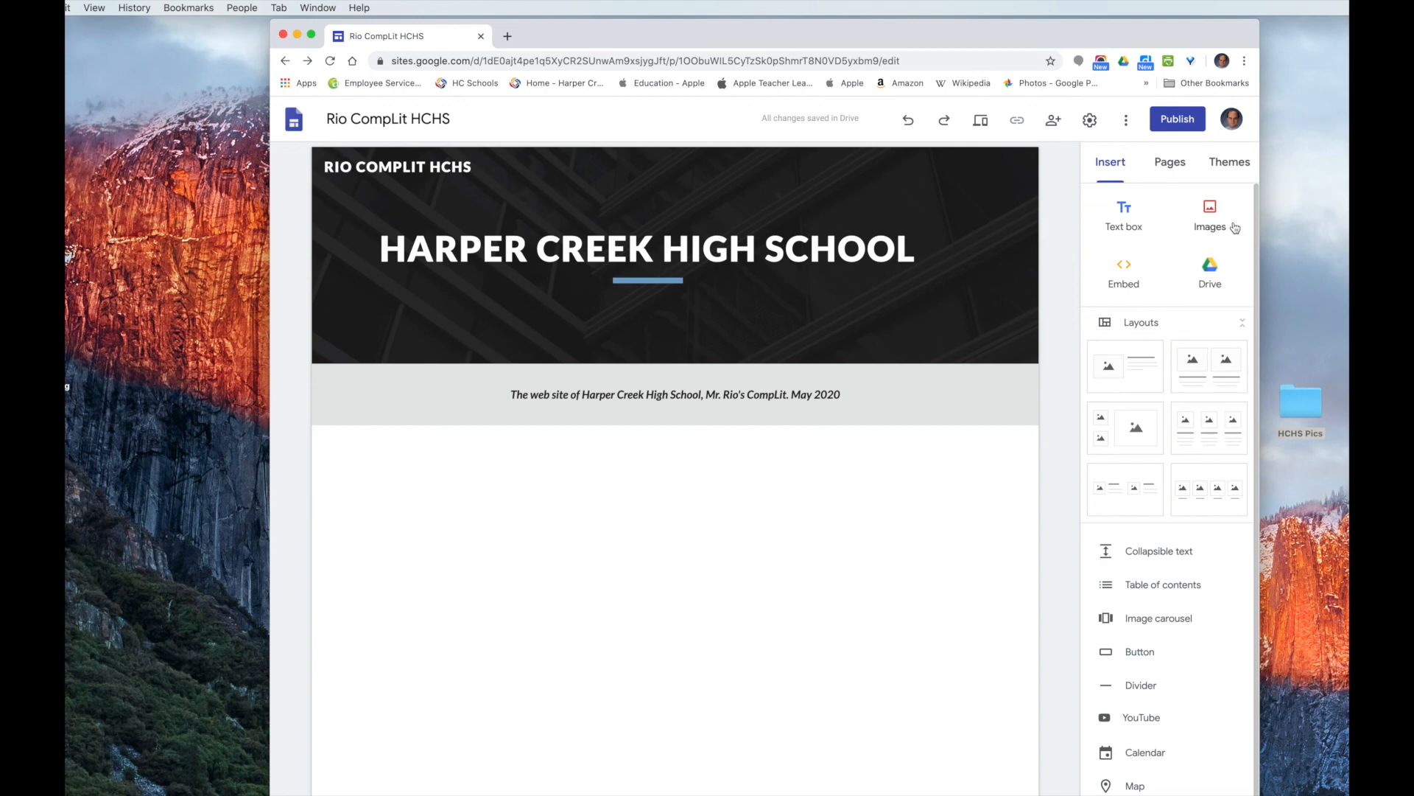
- Search Google Images for "Harper Creek High School" when selecting an image for the page
{"action": "left_click", "coordinate": [1211, 216]}
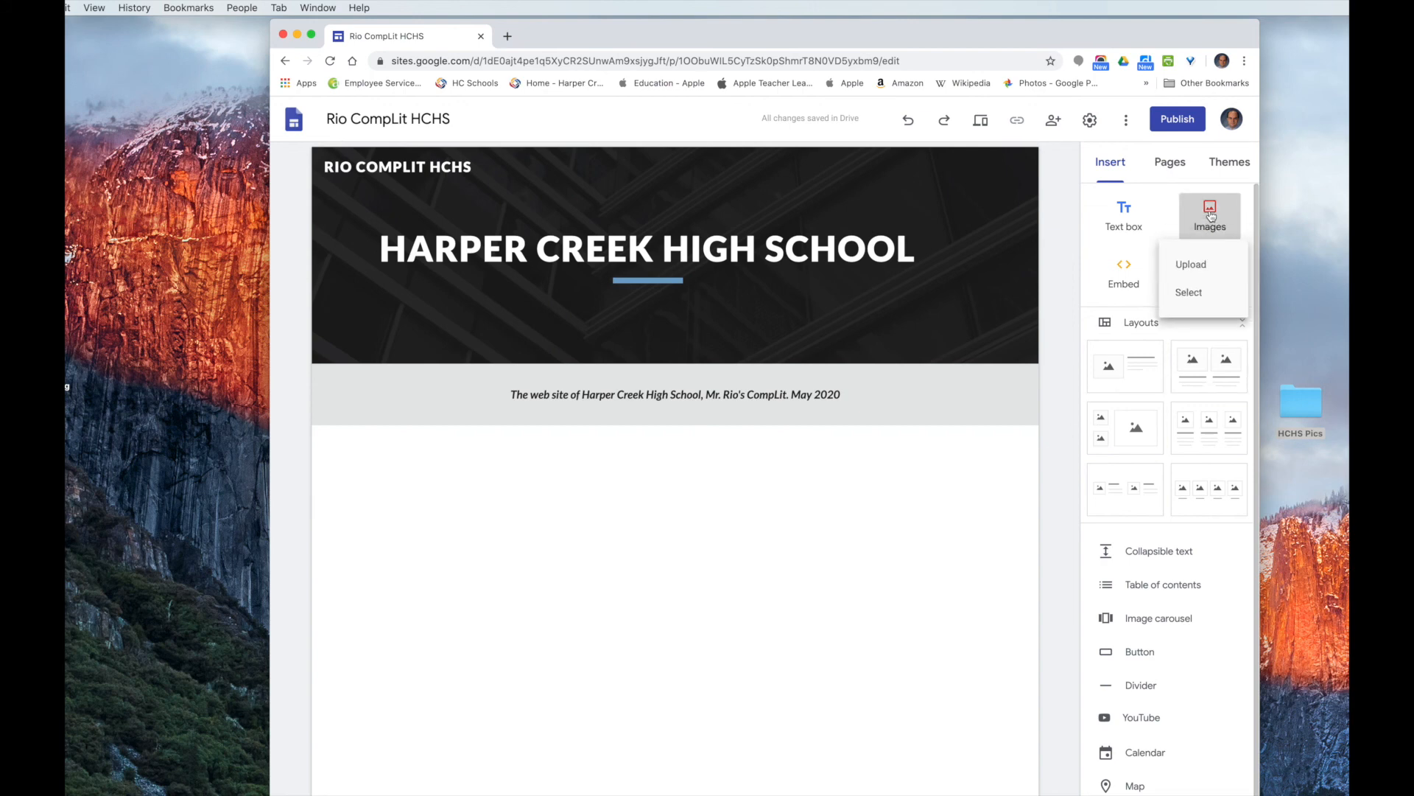
{"action": "left_click", "coordinate": [1186, 298]}
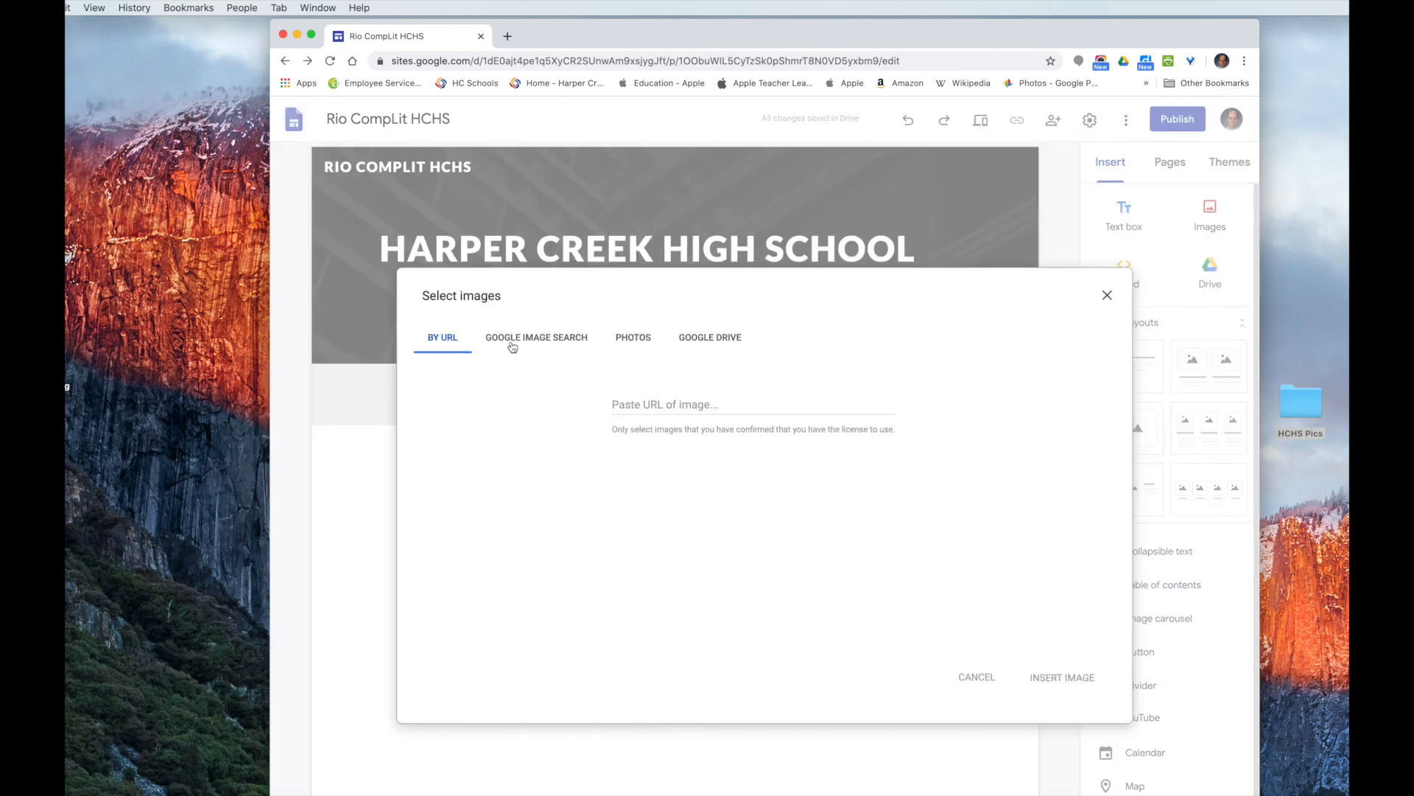
{"action": "left_click", "coordinate": [510, 339]}
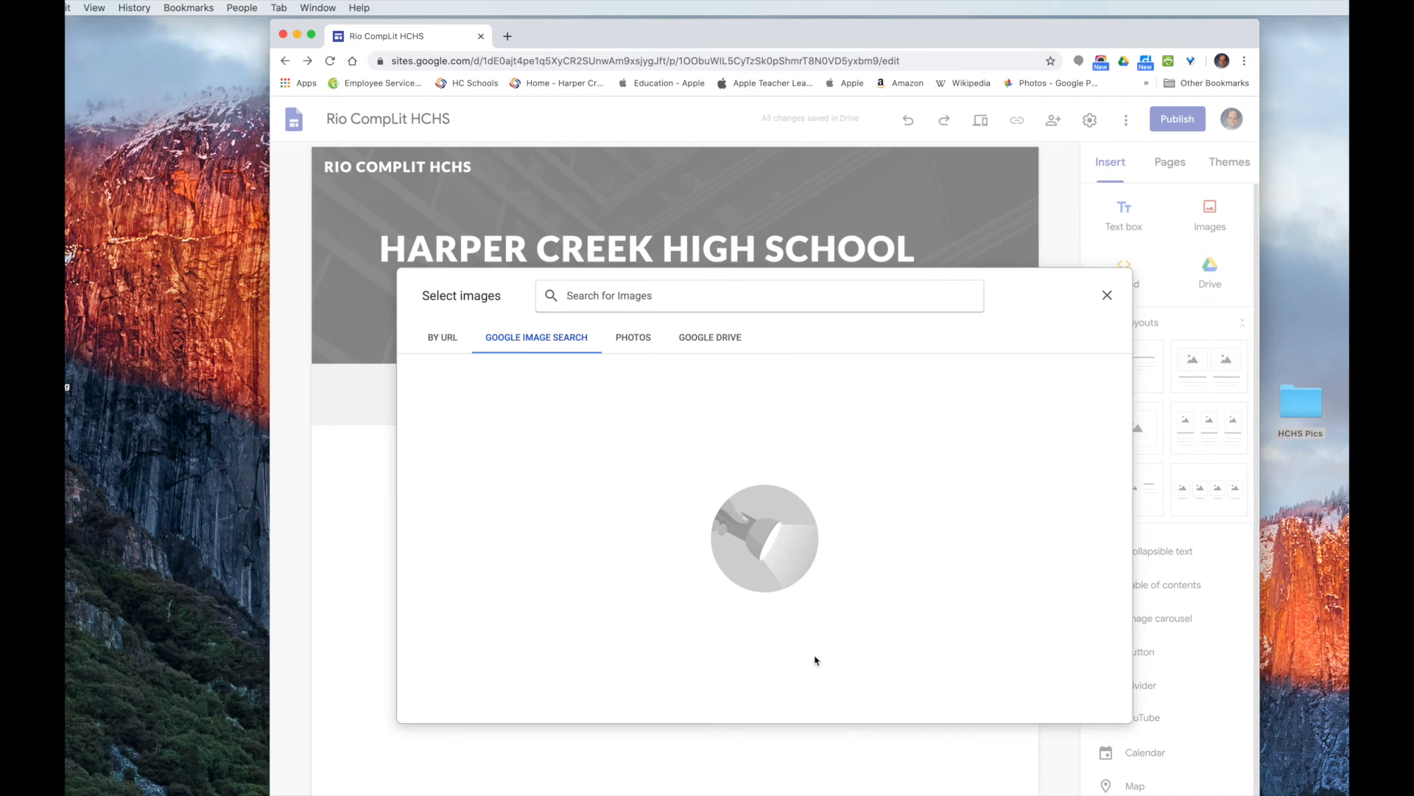
{"action": "type", "text": "Harper "}
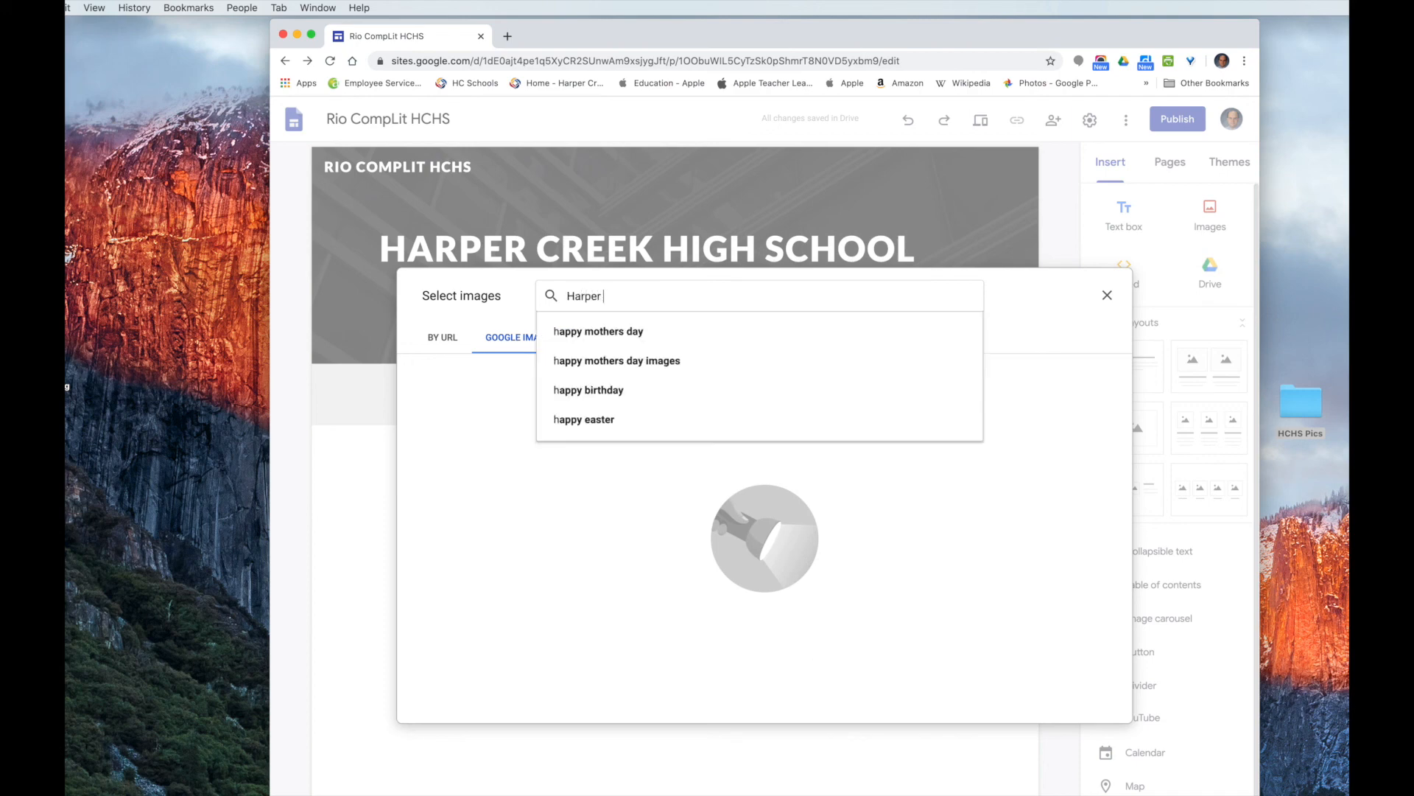
{"action": "type", "text": "Creek Hig"}
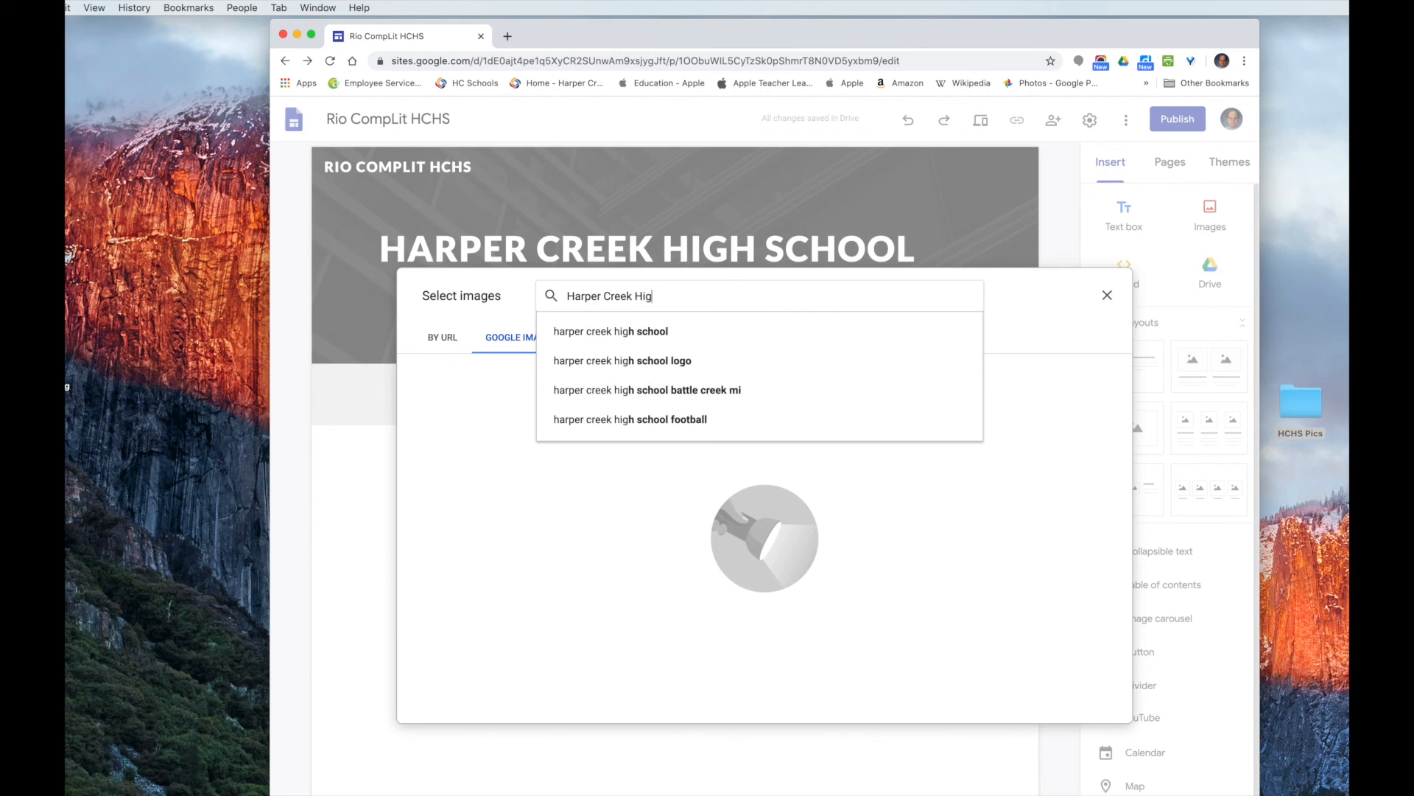
{"action": "type", "text": "h School"}
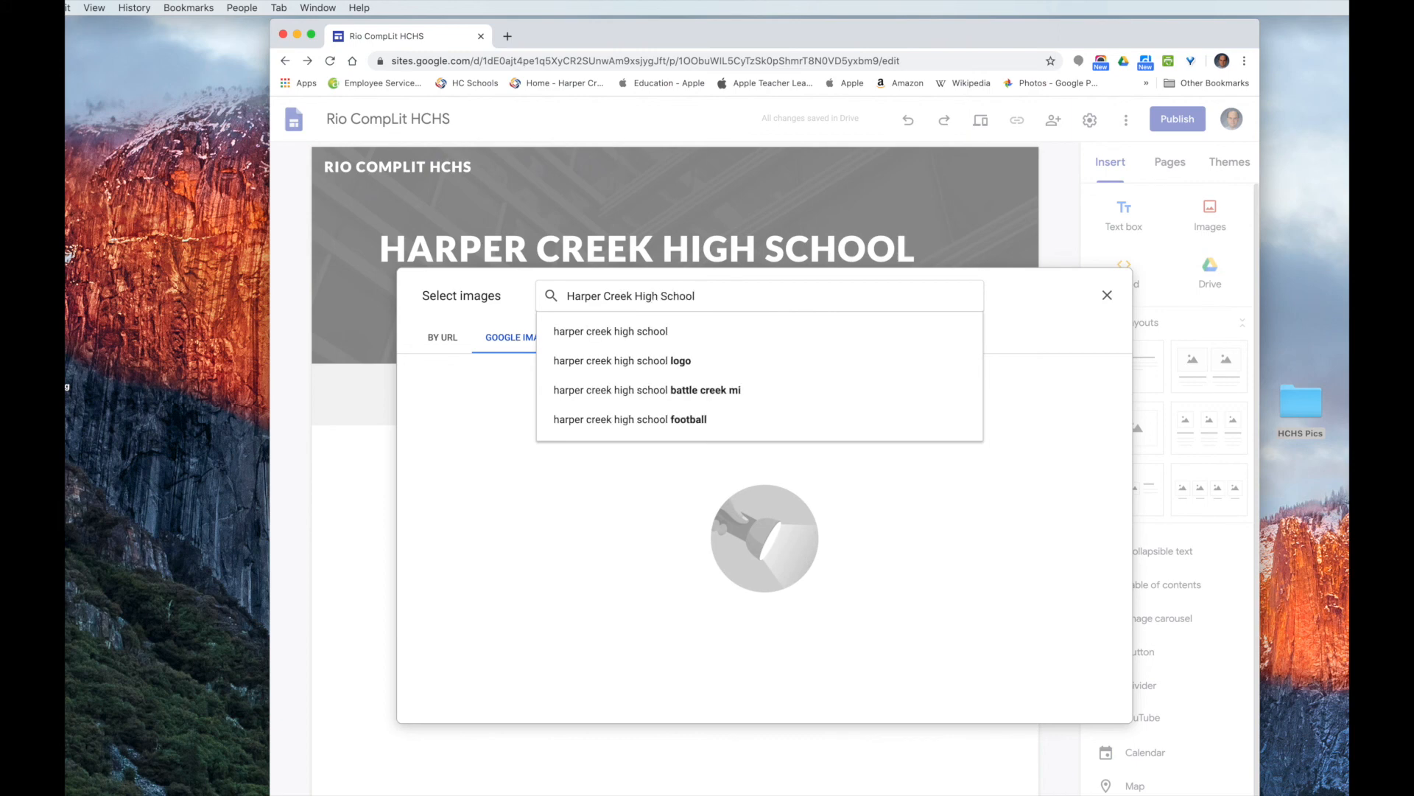
{"action": "key", "text": "Return"}
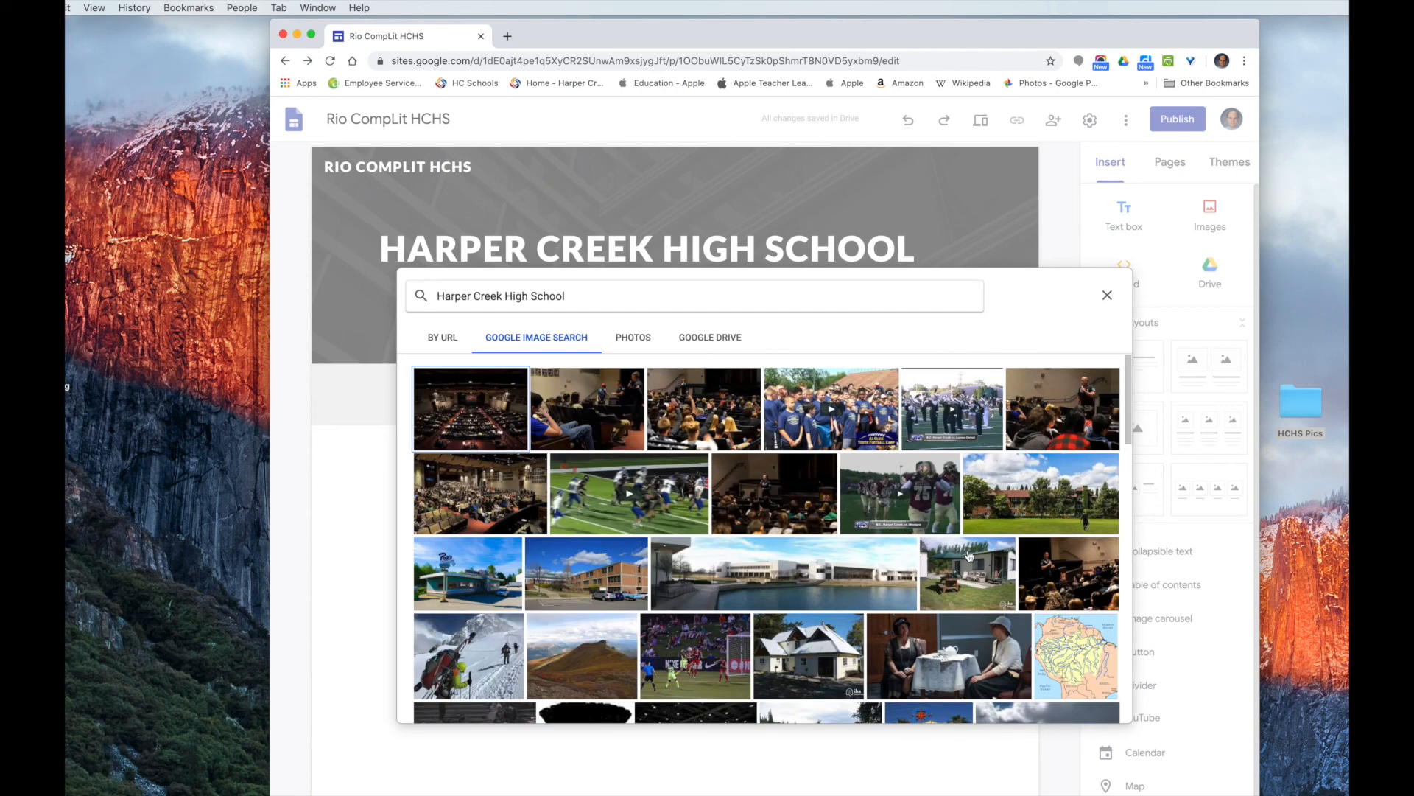
- Look through the image search results for suitable school photos, and open and close a blank browser window
{"action": "scroll", "coordinate": [969, 556], "scroll_direction": "down", "scroll_amount": 3}
{"action": "scroll", "coordinate": [969, 556], "scroll_direction": "down", "scroll_amount": 3}
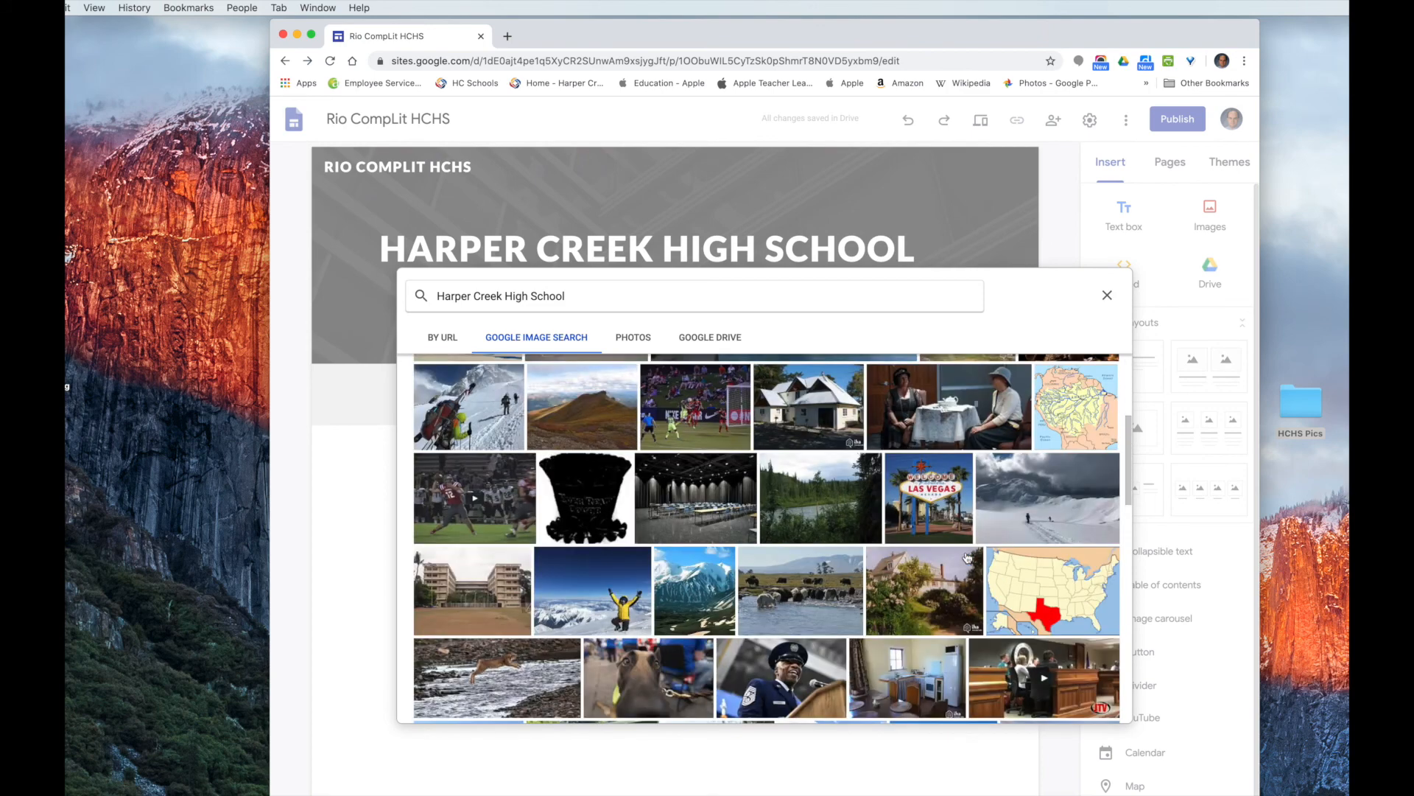
{"action": "scroll", "coordinate": [968, 557], "scroll_direction": "down", "scroll_amount": 4}
{"action": "scroll", "coordinate": [968, 557], "scroll_direction": "down", "scroll_amount": 5}
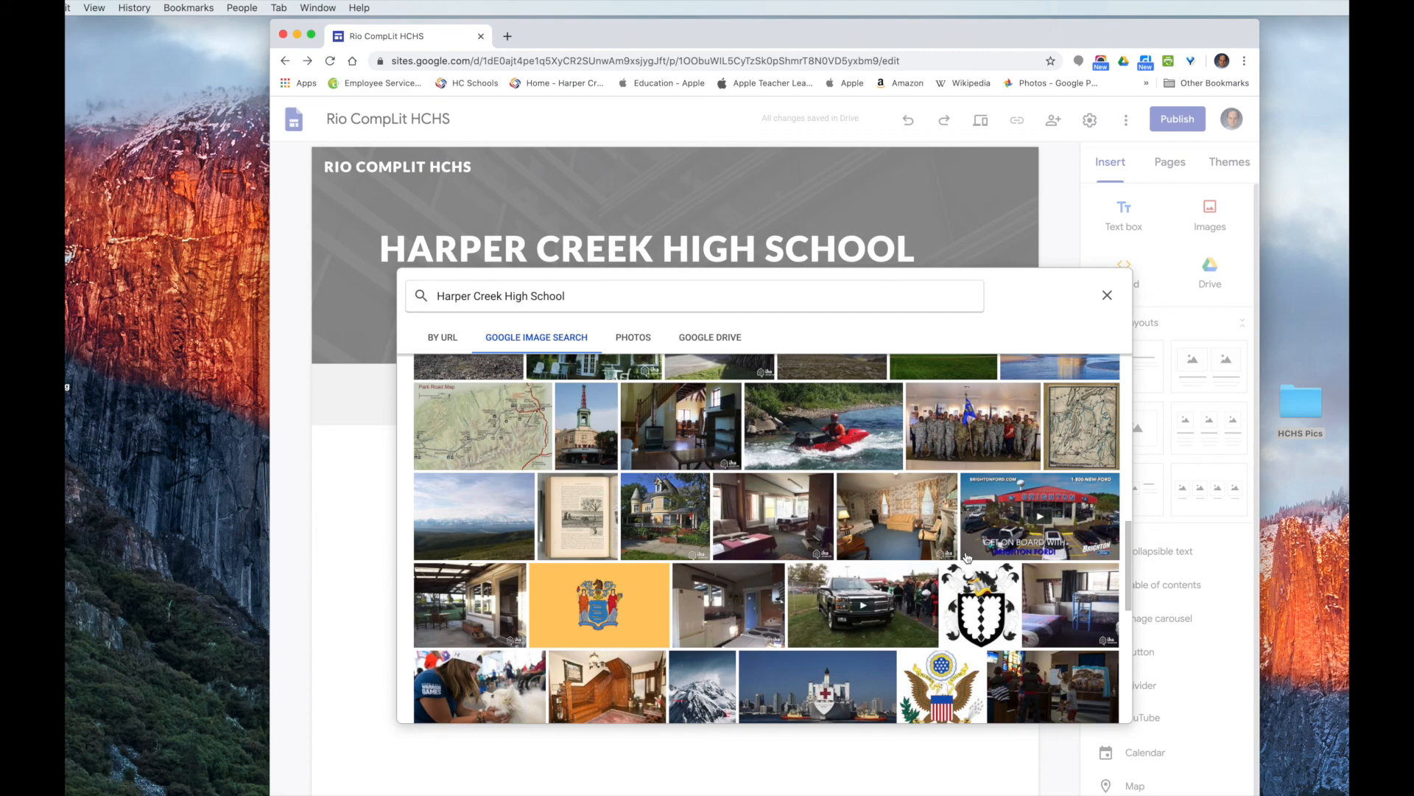
{"action": "scroll", "coordinate": [968, 557], "scroll_direction": "down", "scroll_amount": 6}
{"action": "scroll", "coordinate": [961, 558], "scroll_direction": "down", "scroll_amount": 10}
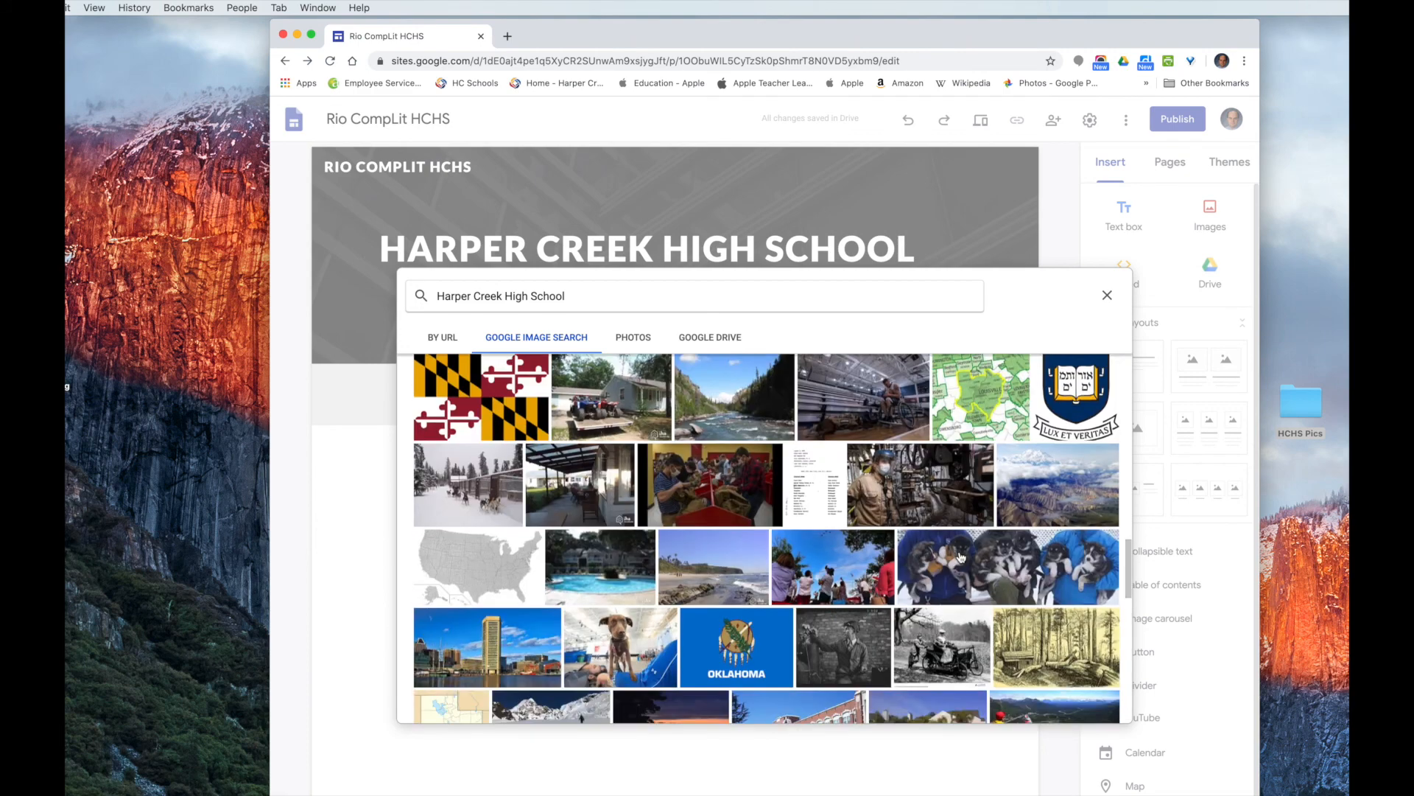
{"action": "scroll", "coordinate": [960, 557], "scroll_direction": "down", "scroll_amount": 1}
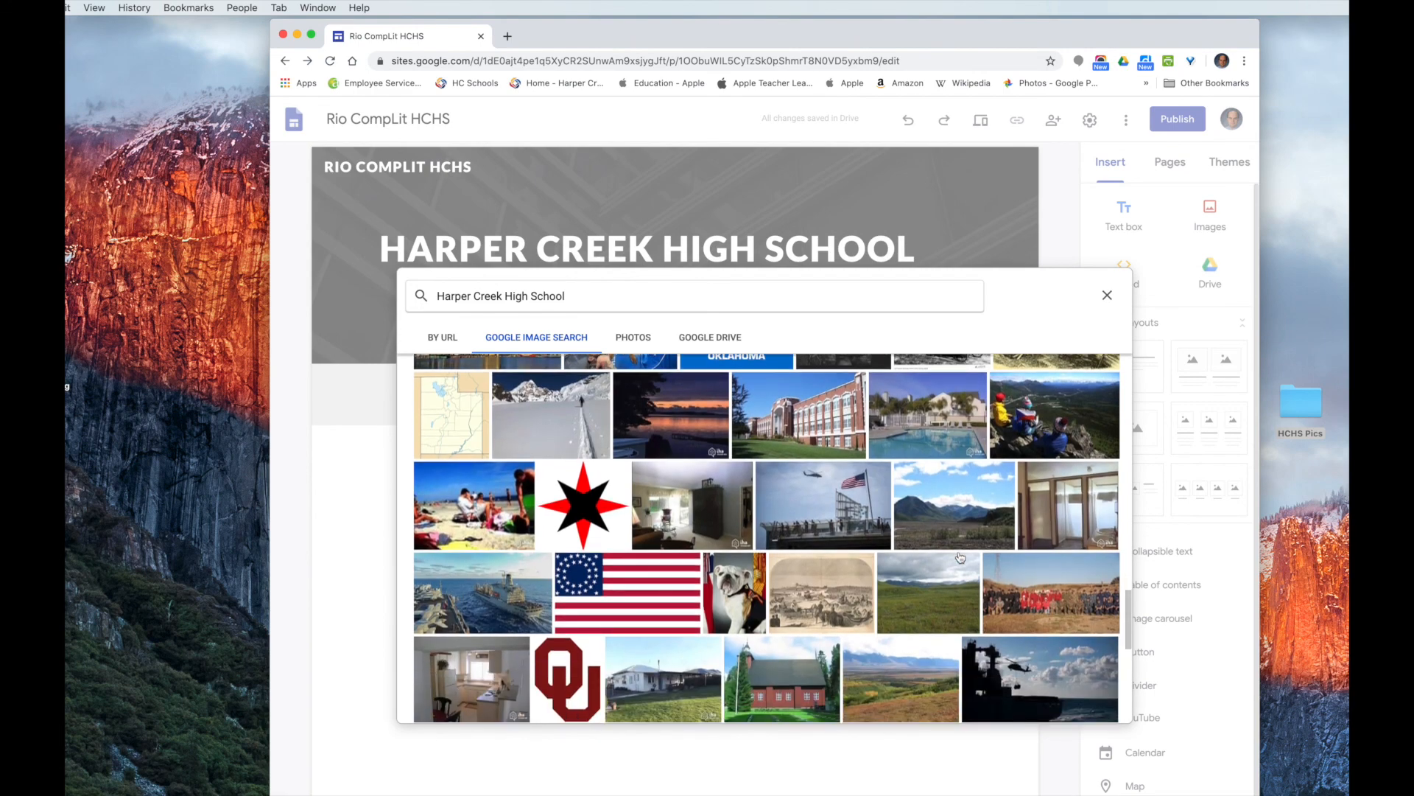
{"action": "scroll", "coordinate": [959, 557], "scroll_direction": "down", "scroll_amount": 5}
{"action": "scroll", "coordinate": [960, 557], "scroll_direction": "down", "scroll_amount": 15}
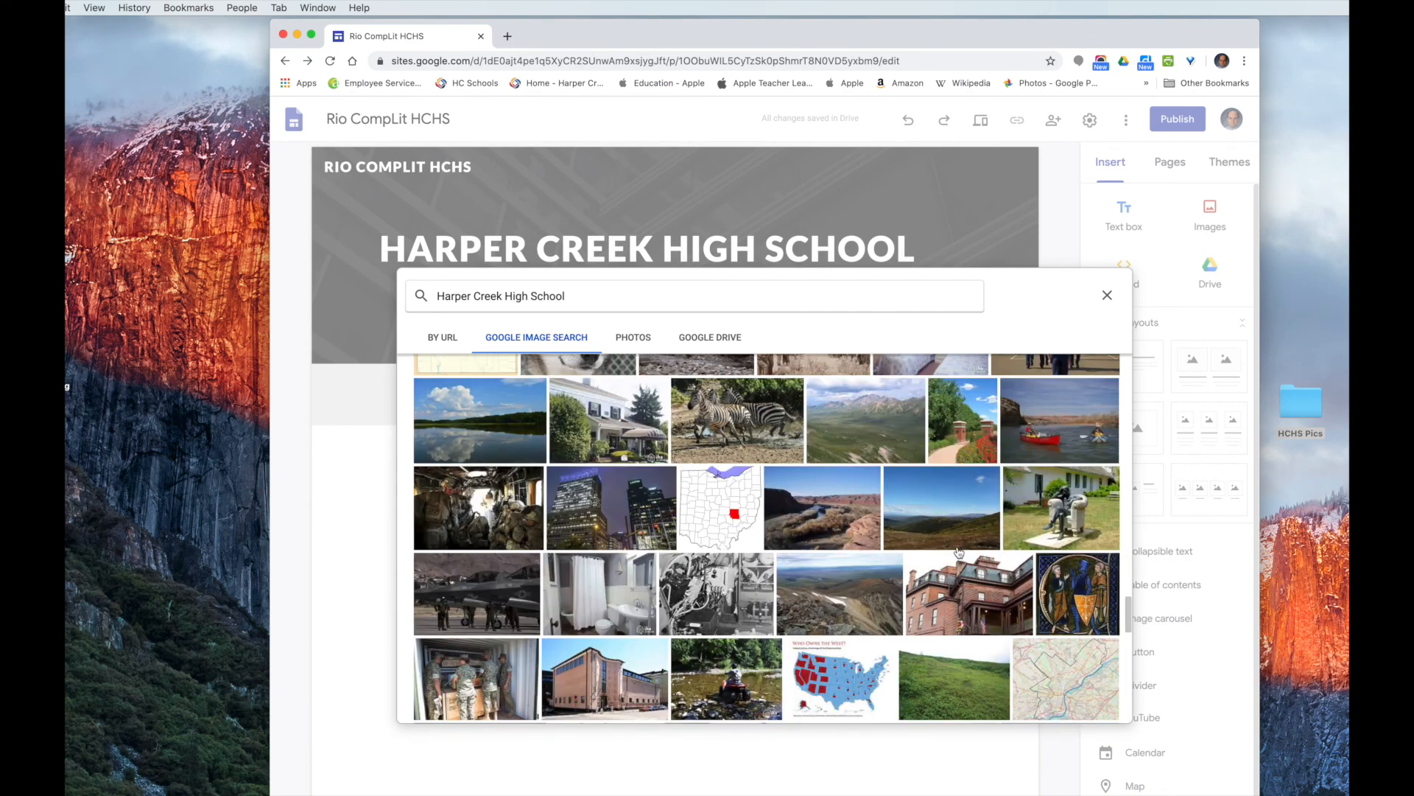
{"action": "left_click", "coordinate": [67, 7]}
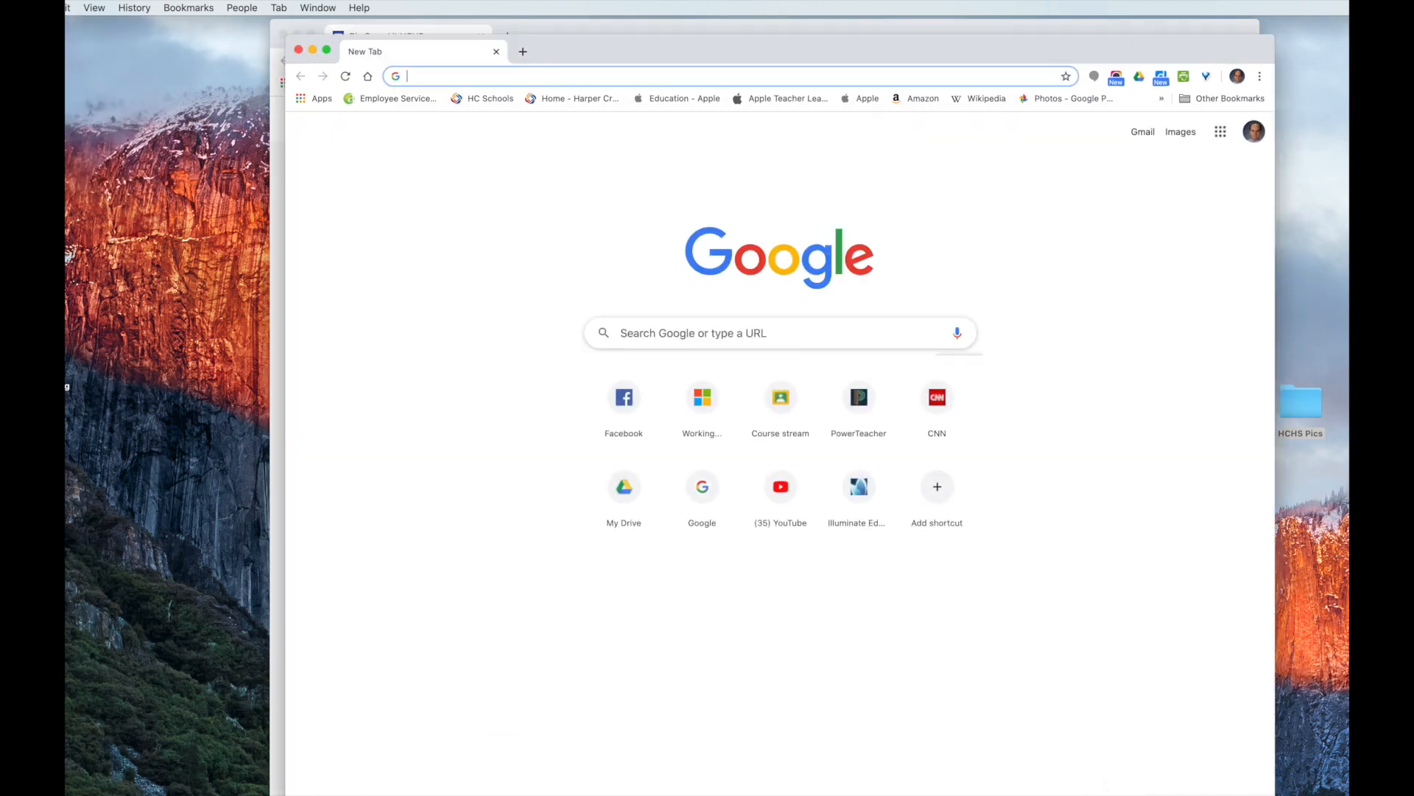
{"action": "left_click", "coordinate": [300, 49]}
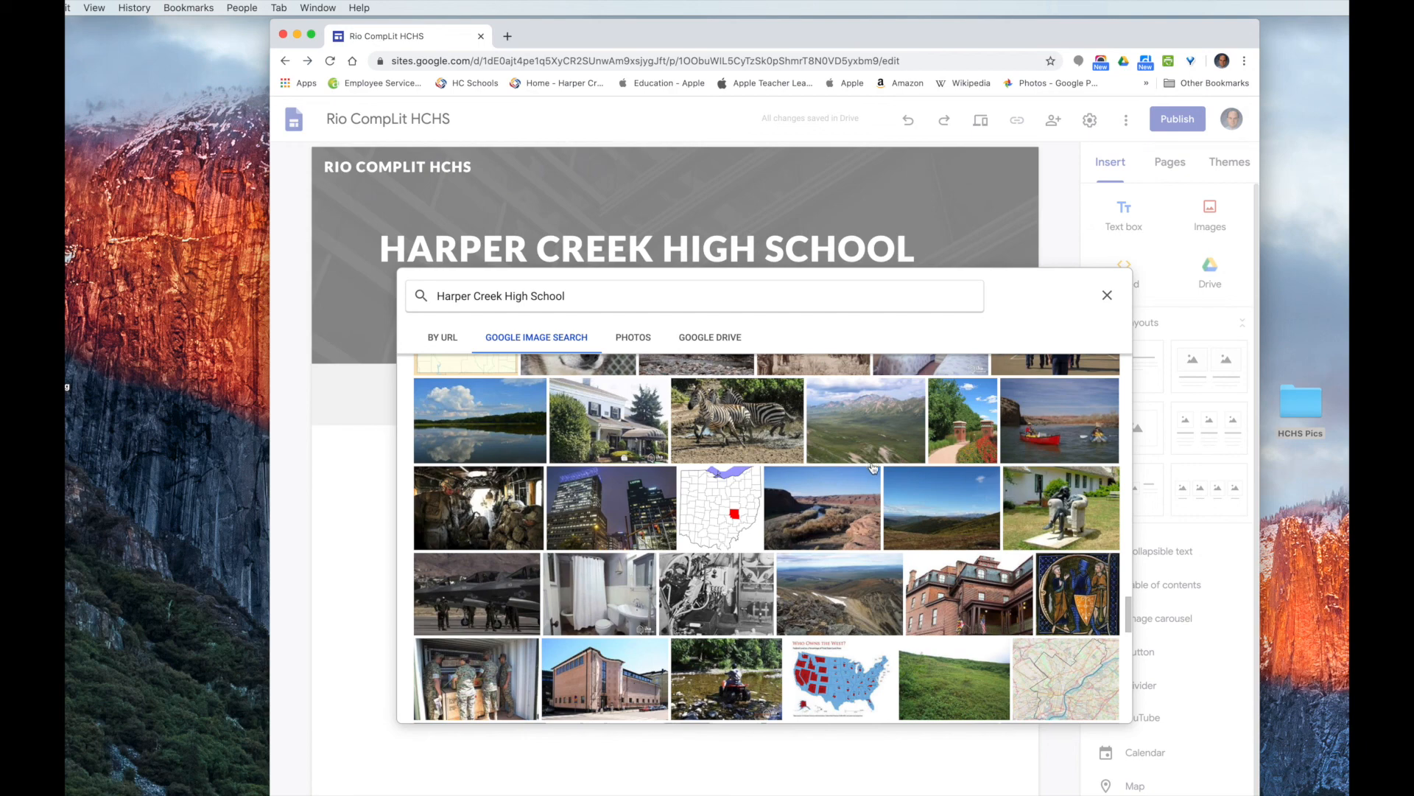
- Try inserting the marching band photo from the first row of the search results into the page
{"action": "scroll", "coordinate": [873, 469], "scroll_direction": "down", "scroll_amount": 1}
{"action": "scroll", "coordinate": [873, 469], "scroll_direction": "up", "scroll_amount": 15}
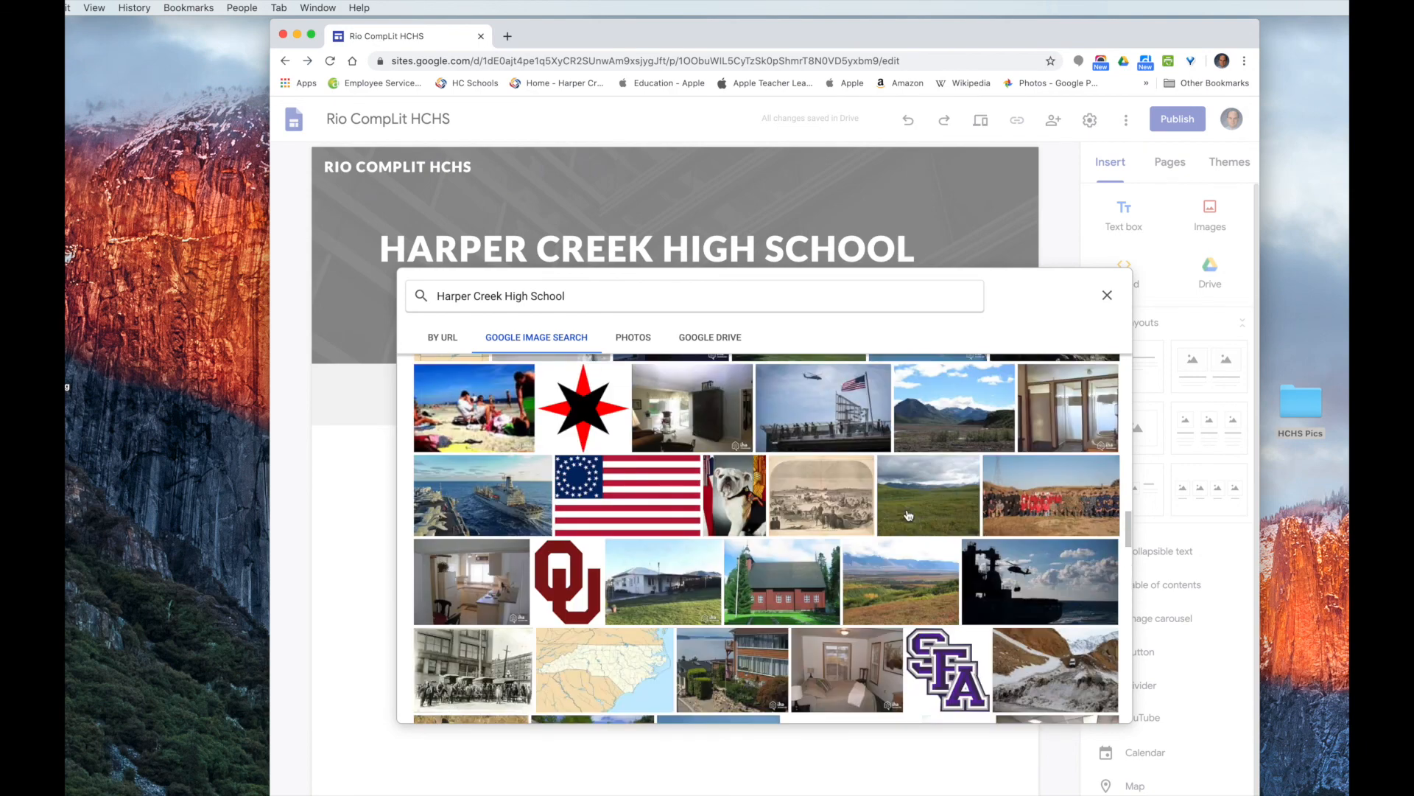
{"action": "scroll", "coordinate": [909, 515], "scroll_direction": "up", "scroll_amount": 4}
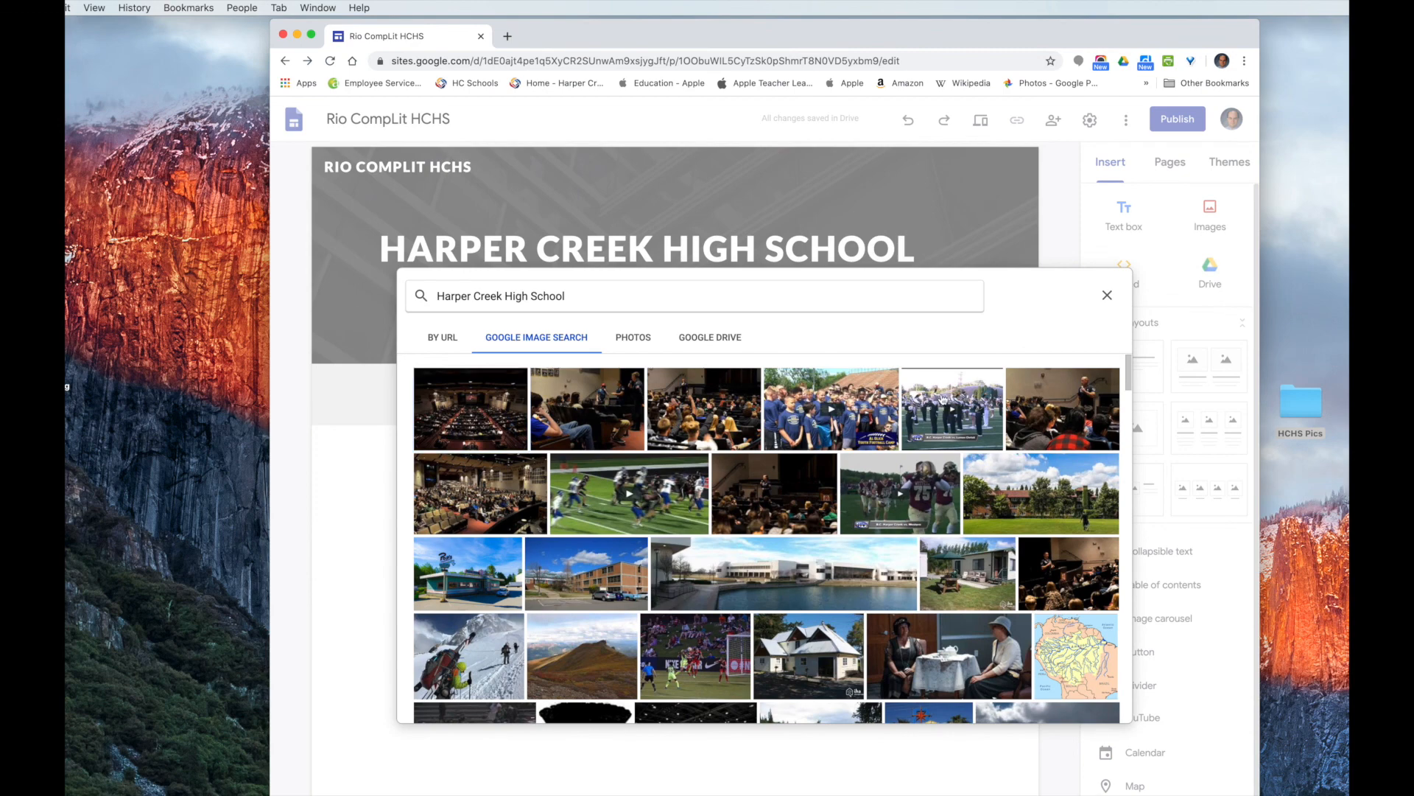
{"action": "left_click", "coordinate": [943, 400]}
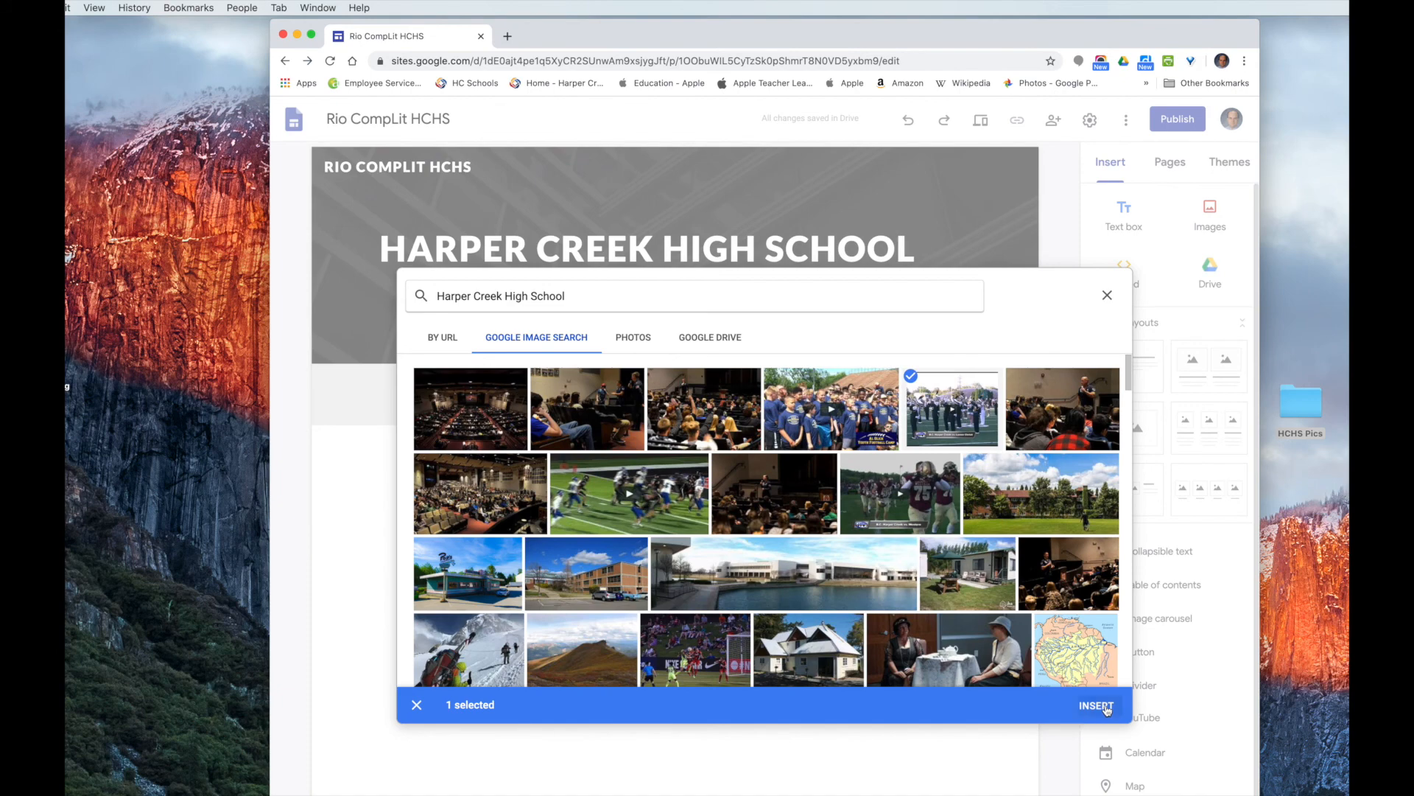
{"action": "left_click", "coordinate": [1105, 710]}
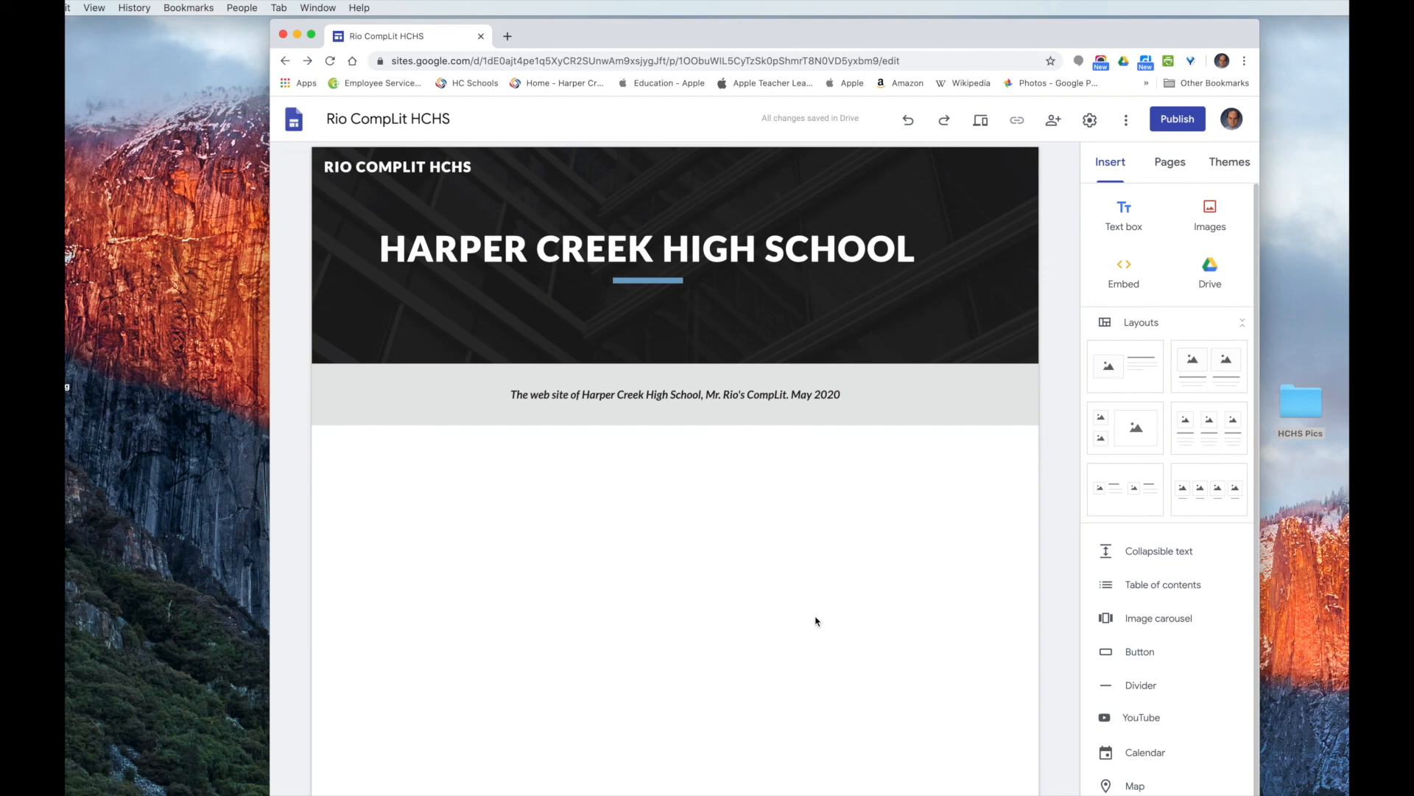
- Upload EntranceFootball.jpeg from the desktop's HCHS Pics folder and enlarge it across most of the section below the intro text
{"action": "left_click", "coordinate": [1210, 215]}
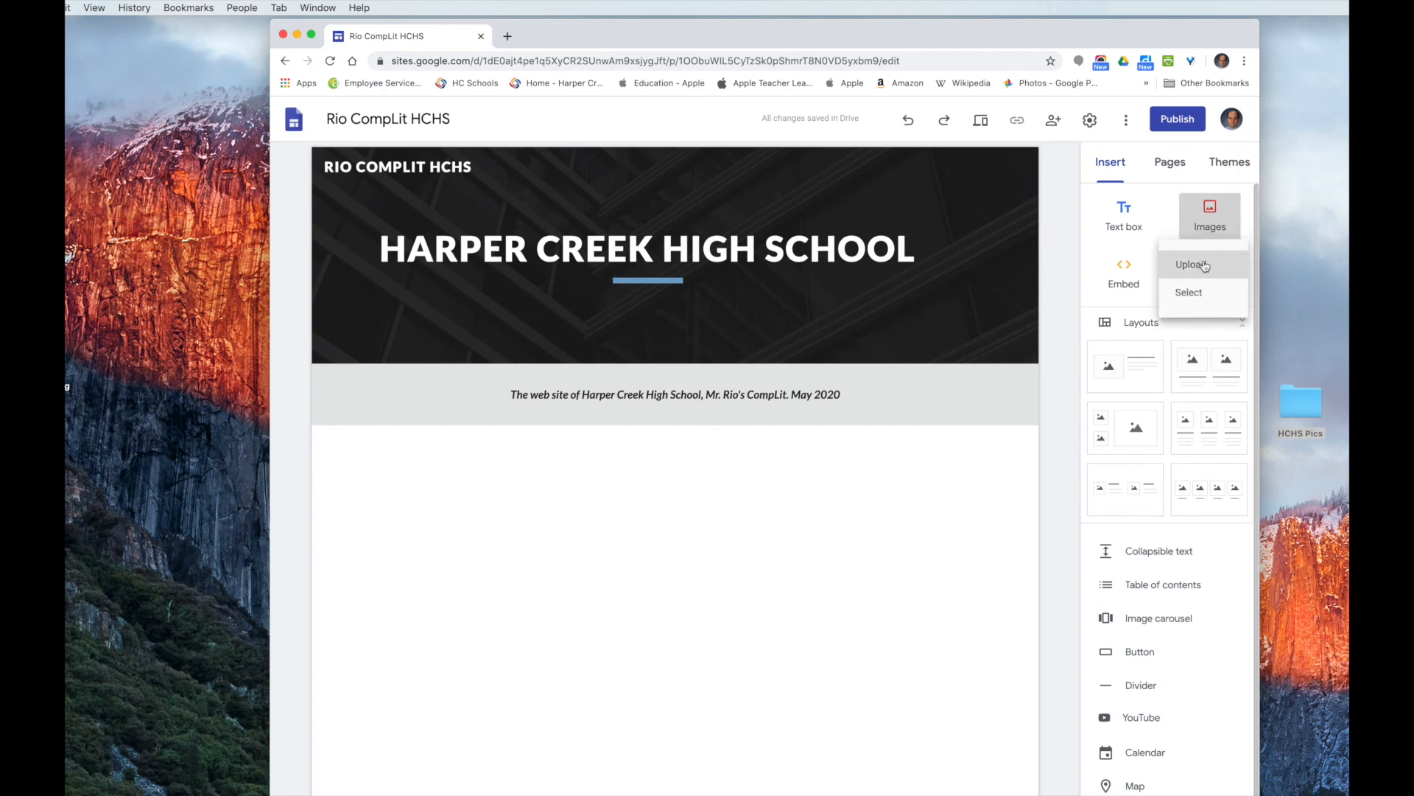
{"action": "left_click", "coordinate": [1205, 265]}
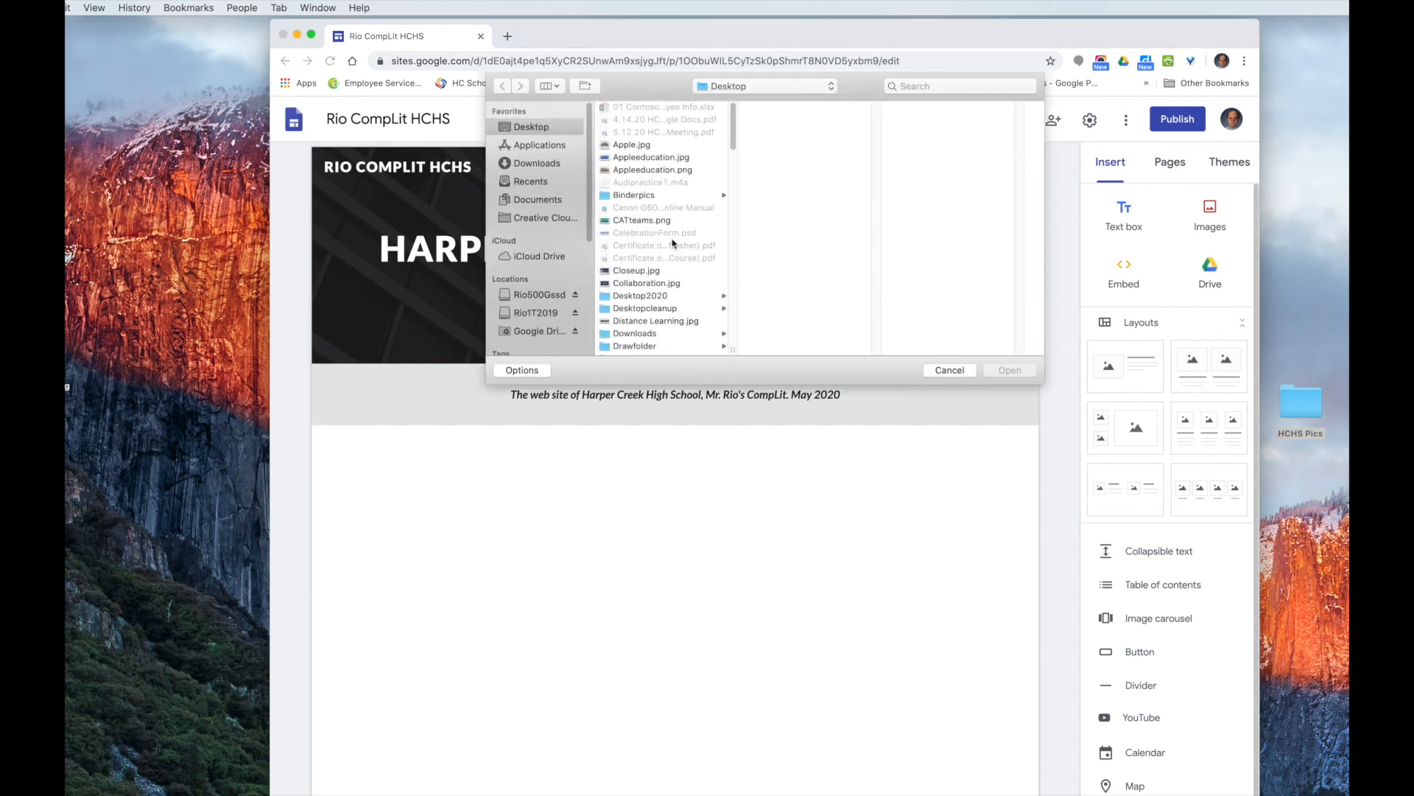
{"action": "scroll", "coordinate": [663, 304], "scroll_direction": "down", "scroll_amount": 3}
{"action": "scroll", "coordinate": [663, 304], "scroll_direction": "down", "scroll_amount": 2}
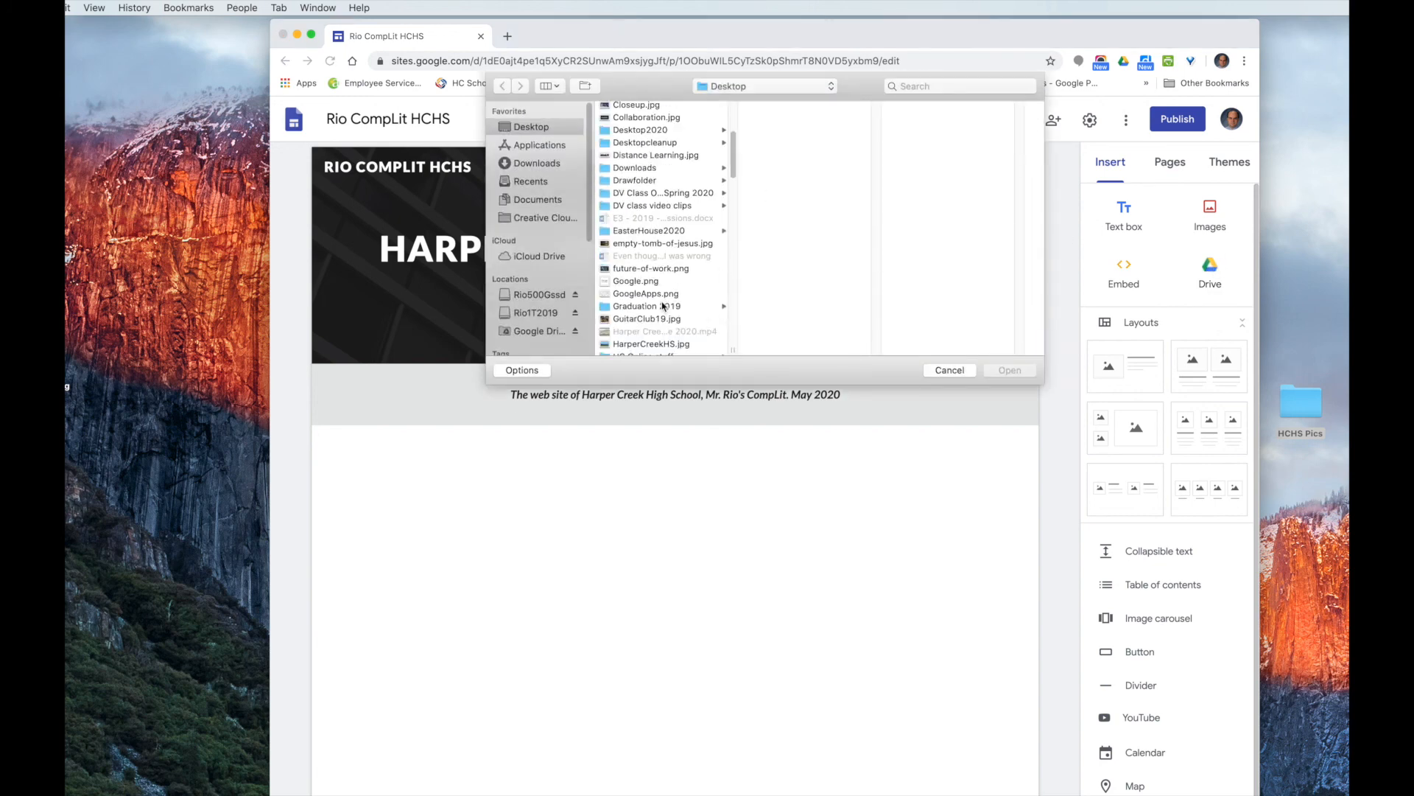
{"action": "scroll", "coordinate": [663, 305], "scroll_direction": "down", "scroll_amount": 3}
{"action": "left_click", "coordinate": [616, 303]}
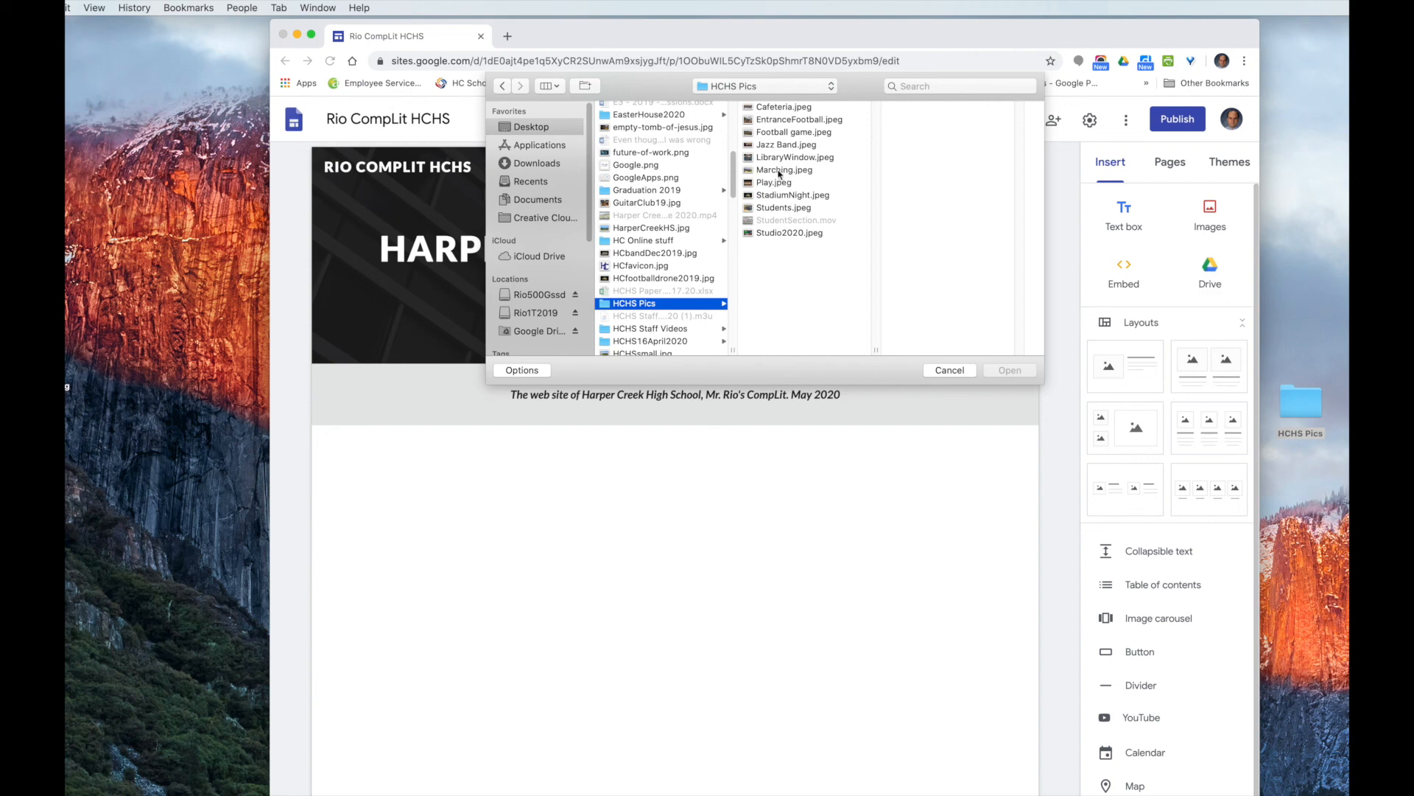
{"action": "left_click", "coordinate": [774, 122]}
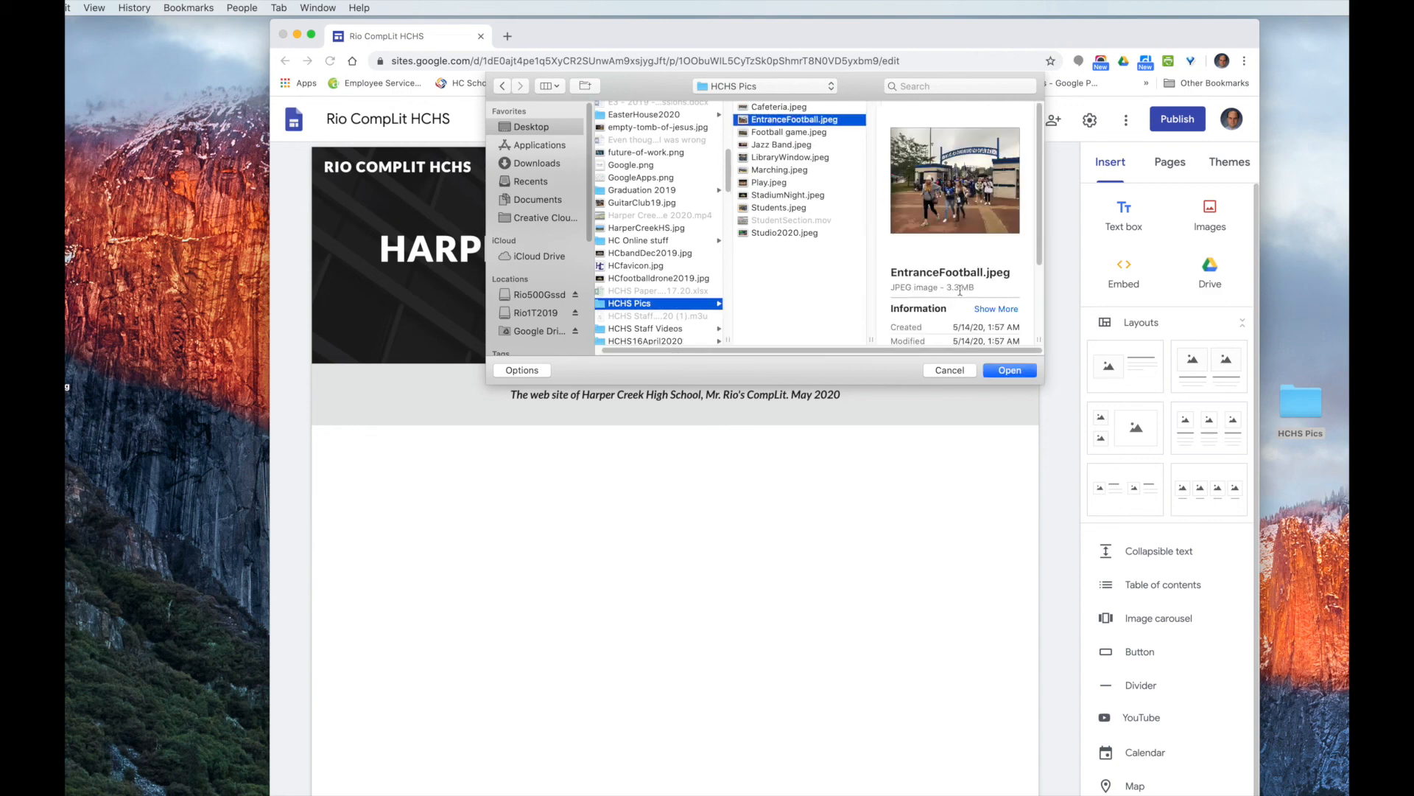
{"action": "left_click", "coordinate": [1002, 374]}
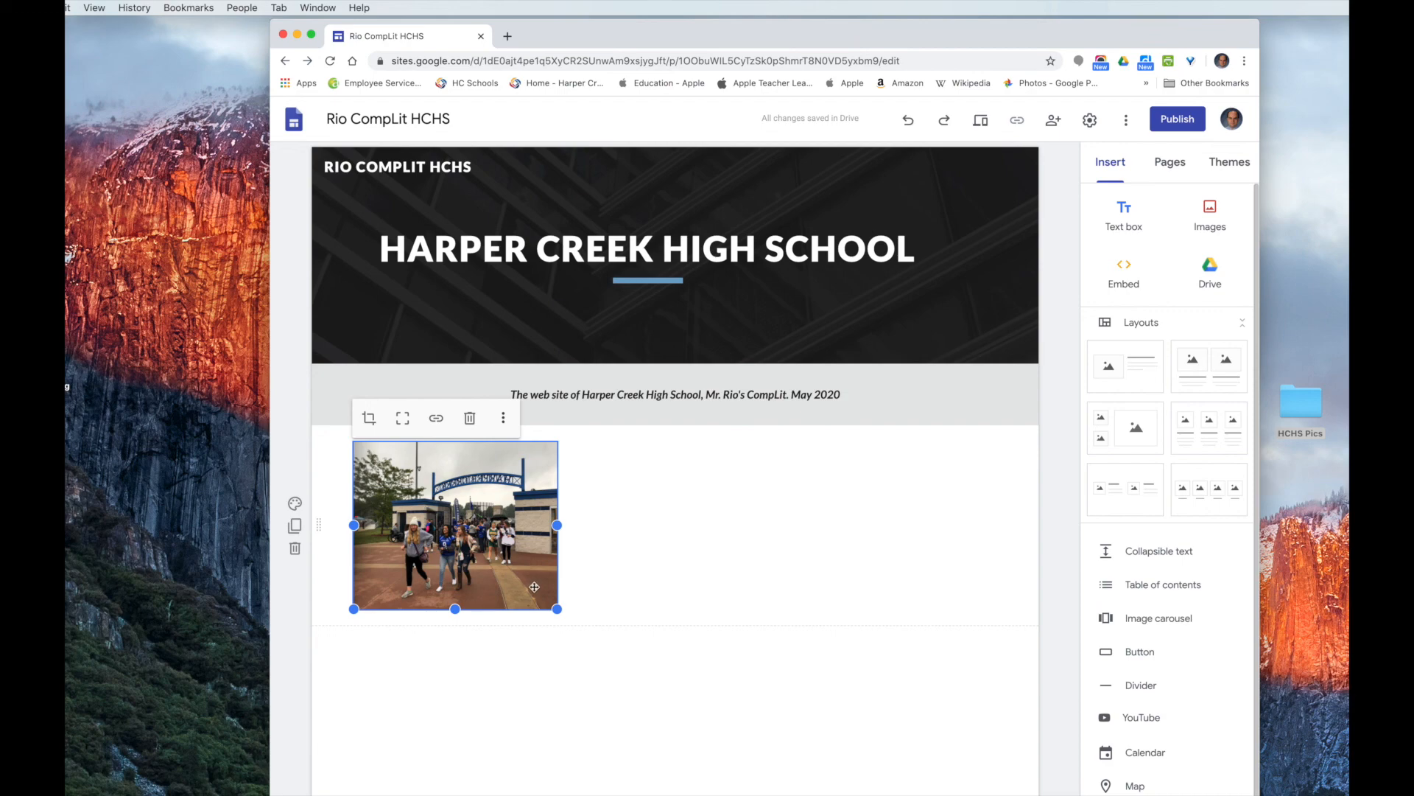
{"action": "left_click_drag", "start_coordinate": [561, 614], "coordinate": [942, 726]}
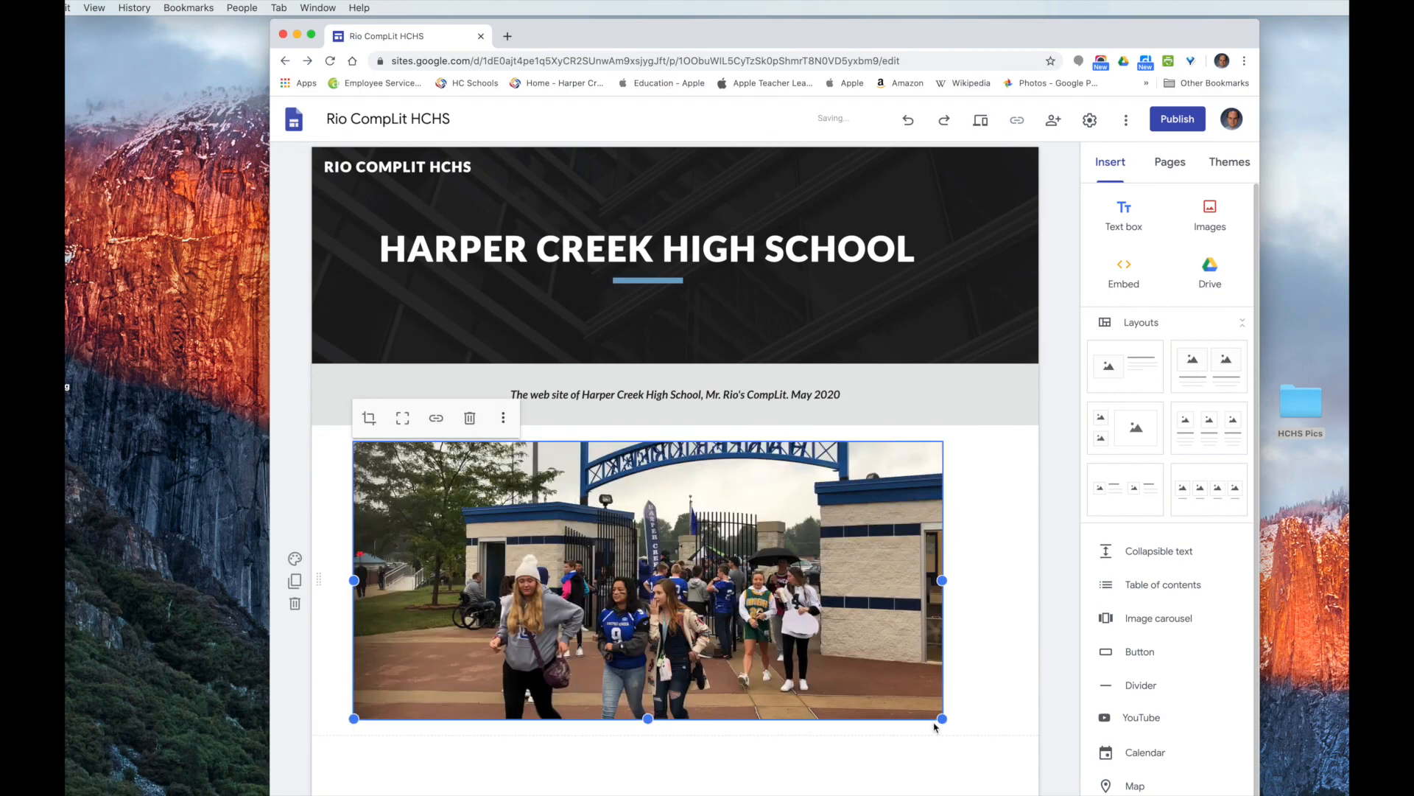
- Add the caption "Students at a football game." to the football entrance photo
{"action": "left_click", "coordinate": [503, 432]}
{"action": "mouse_move", "coordinate": [503, 421]}
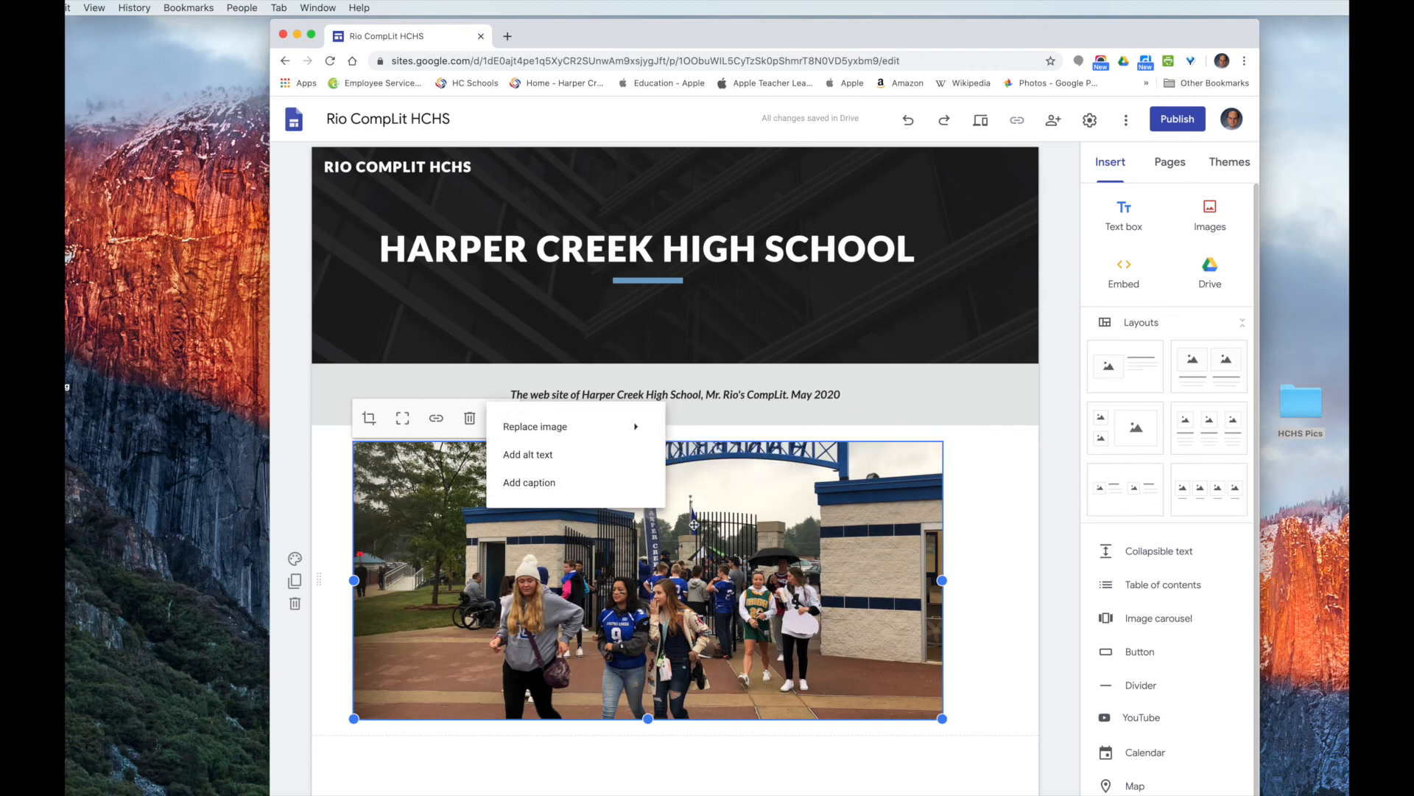
{"action": "left_click", "coordinate": [520, 484]}
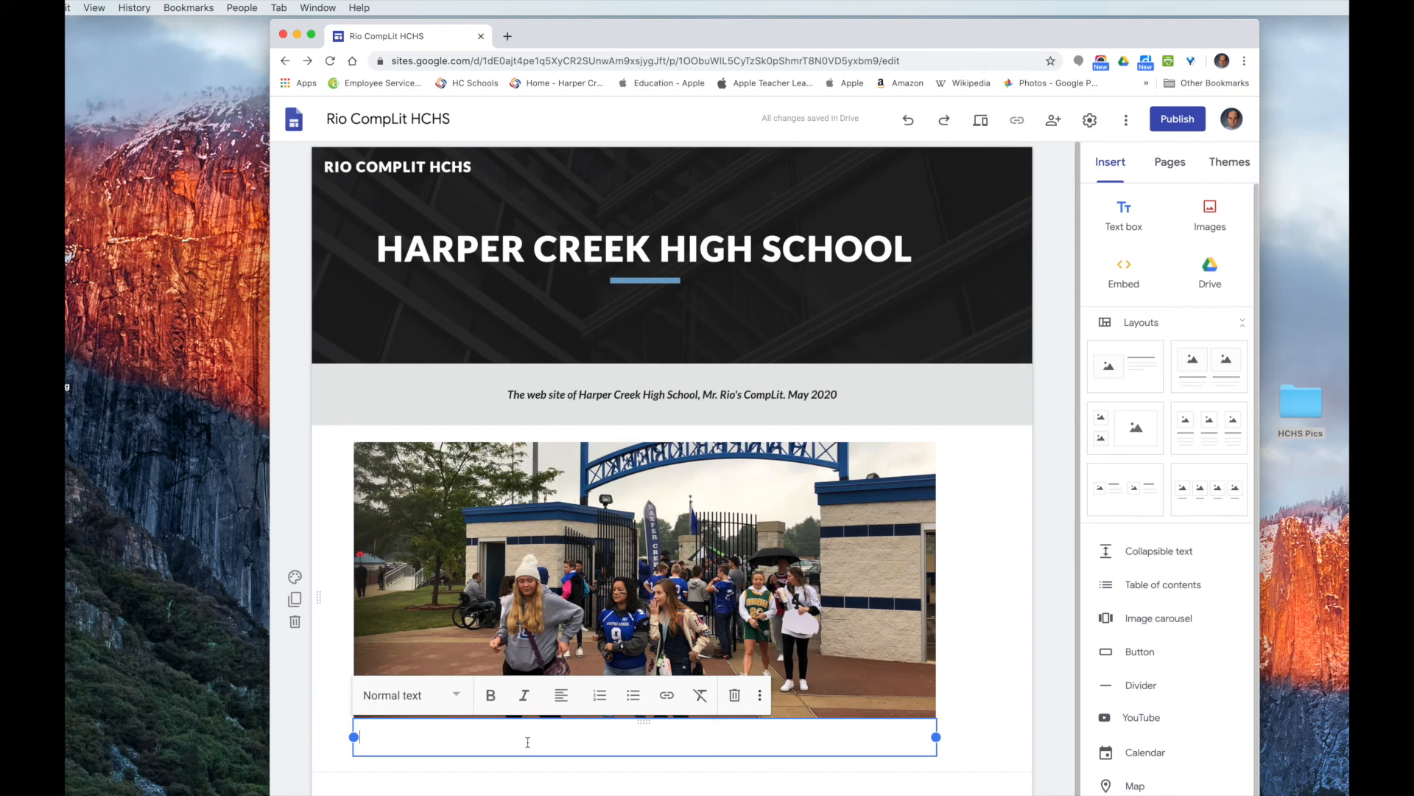
{"action": "type", "text": "Students at a football gam"}
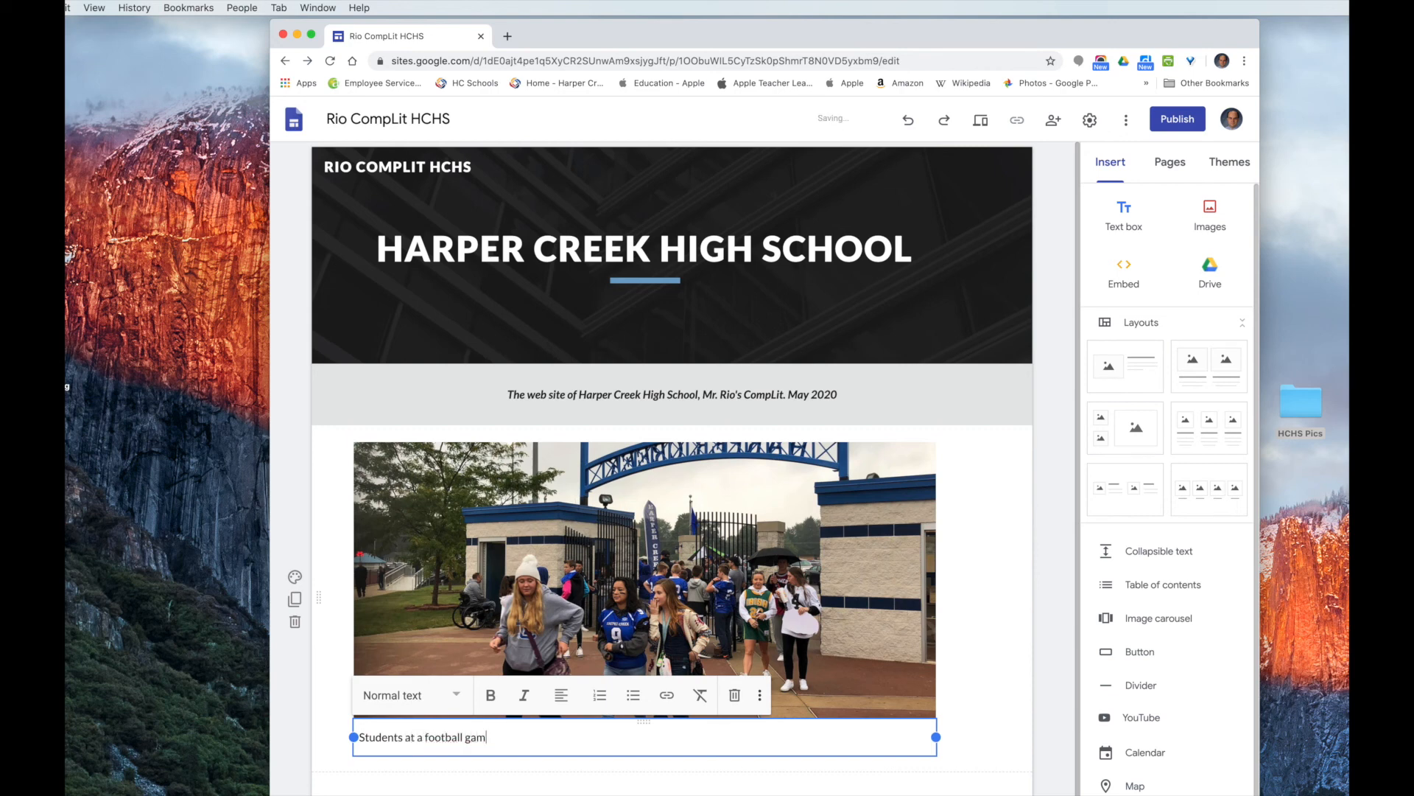
{"action": "type", "text": "e."}
- Make the football photo's caption italic and center it
{"action": "left_click", "coordinate": [525, 695]}
{"action": "left_click_drag", "start_coordinate": [502, 738], "coordinate": [355, 738]}
{"action": "left_click", "coordinate": [525, 696]}
{"action": "left_click", "coordinate": [561, 695]}
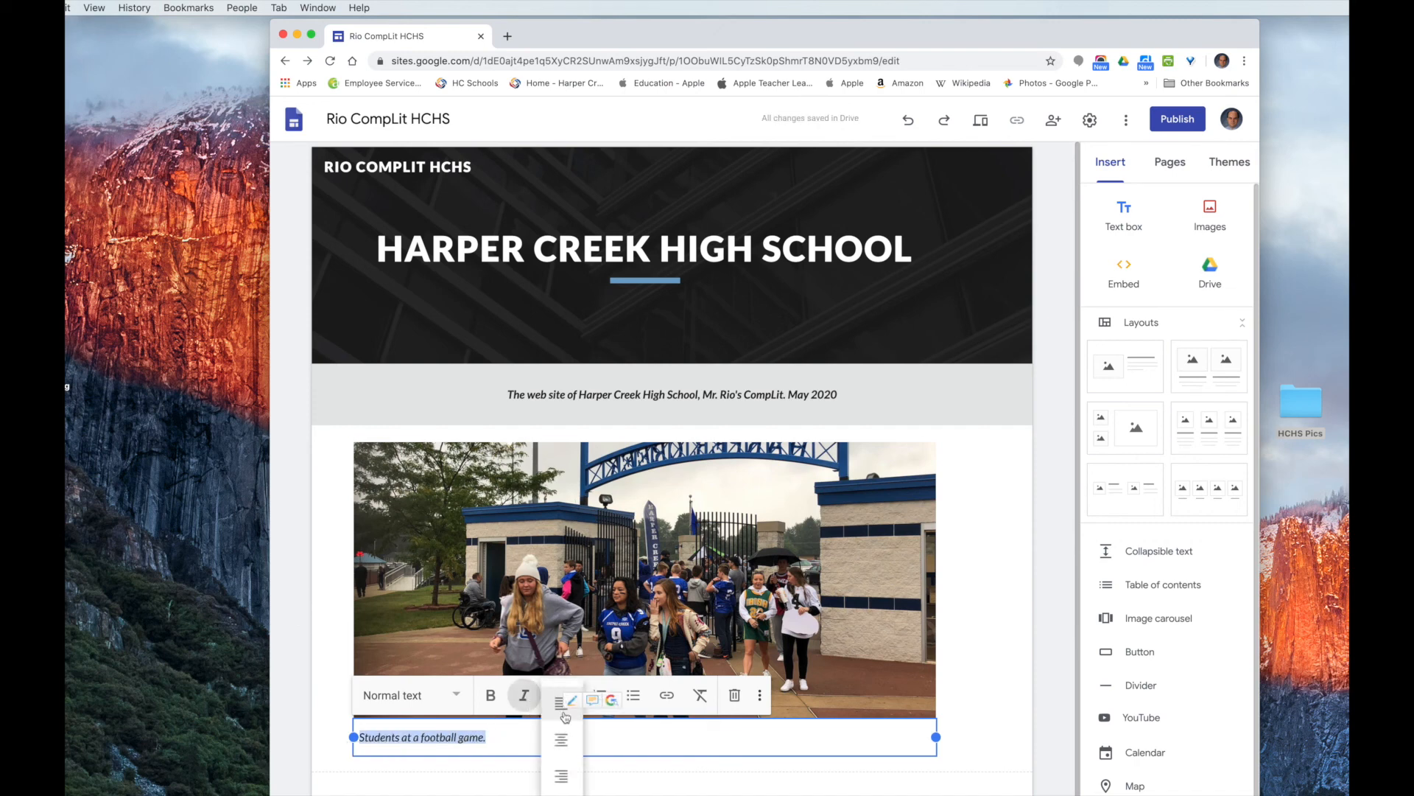
{"action": "left_click", "coordinate": [562, 750]}
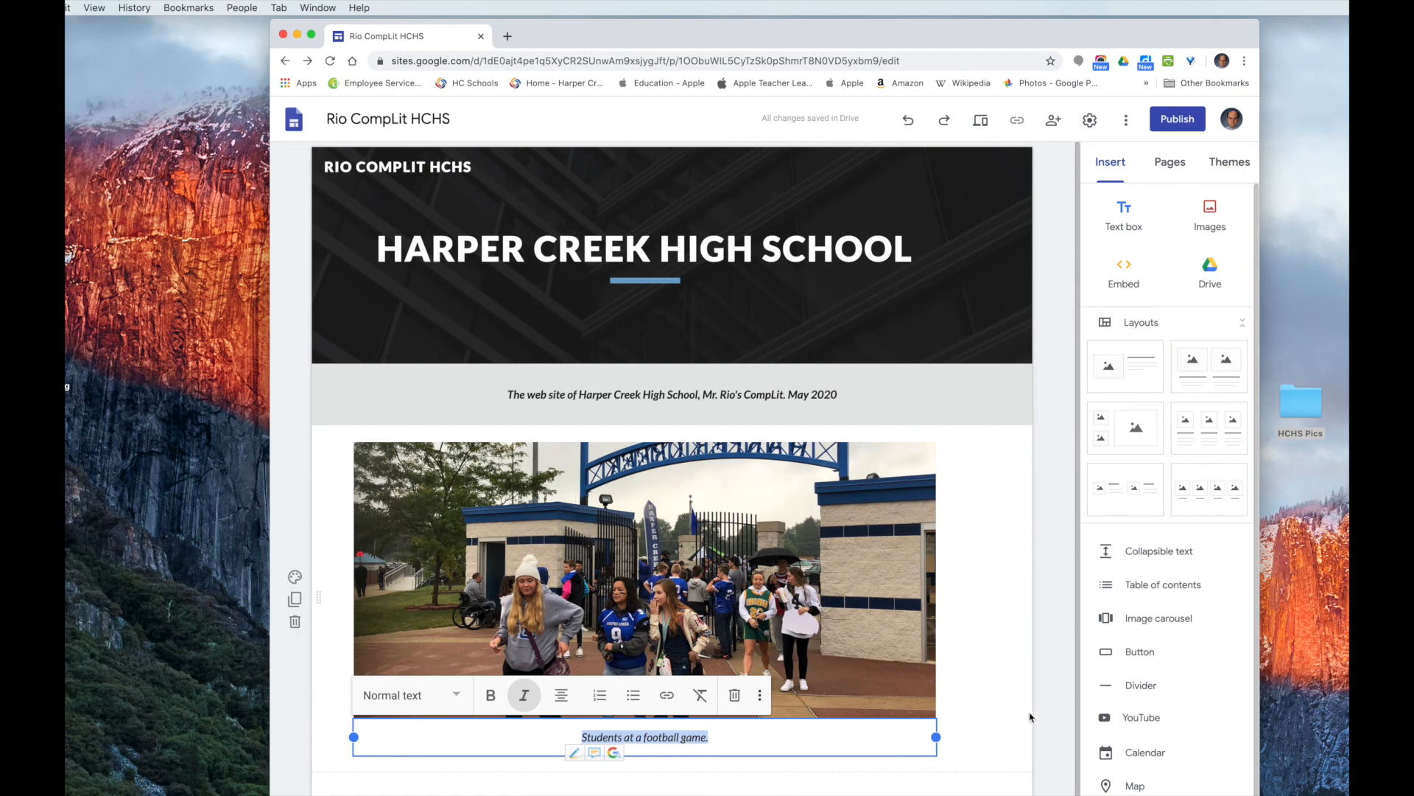
{"action": "left_click", "coordinate": [1006, 691]}
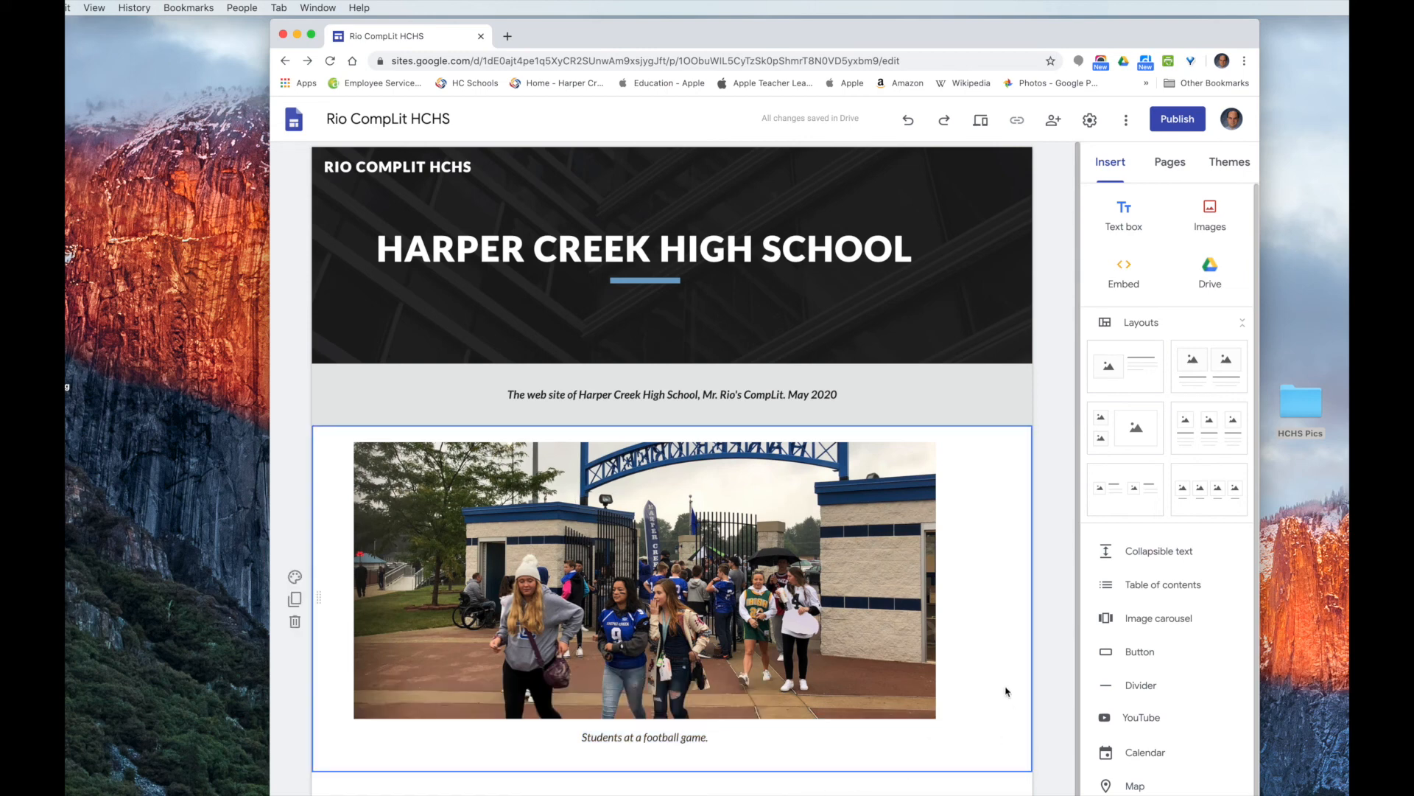
- Enlarge the captioned football photo so it spans the full content width of its section
{"action": "left_click", "coordinate": [827, 638]}
{"action": "left_click_drag", "start_coordinate": [936, 756], "coordinate": [991, 782]}
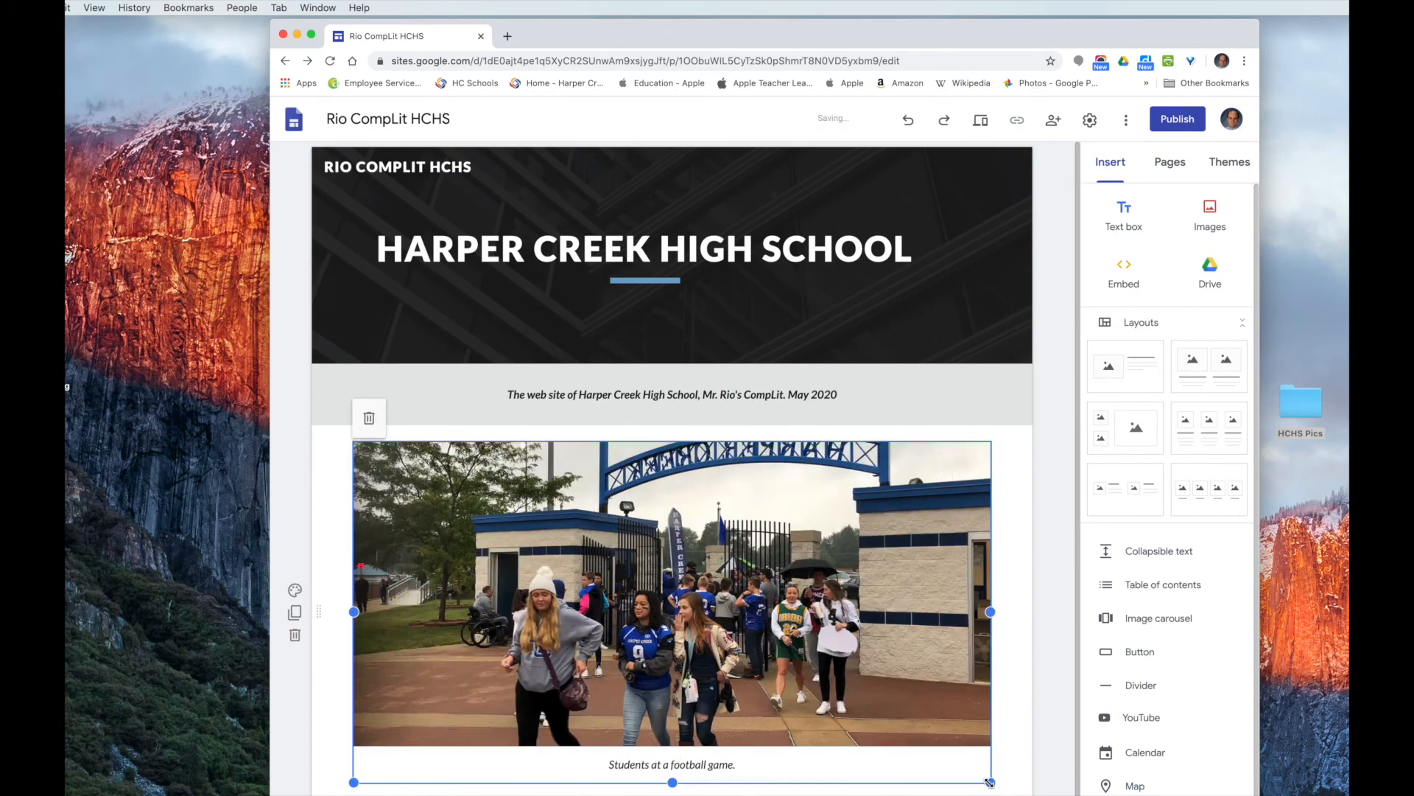
{"action": "left_click", "coordinate": [1021, 656]}
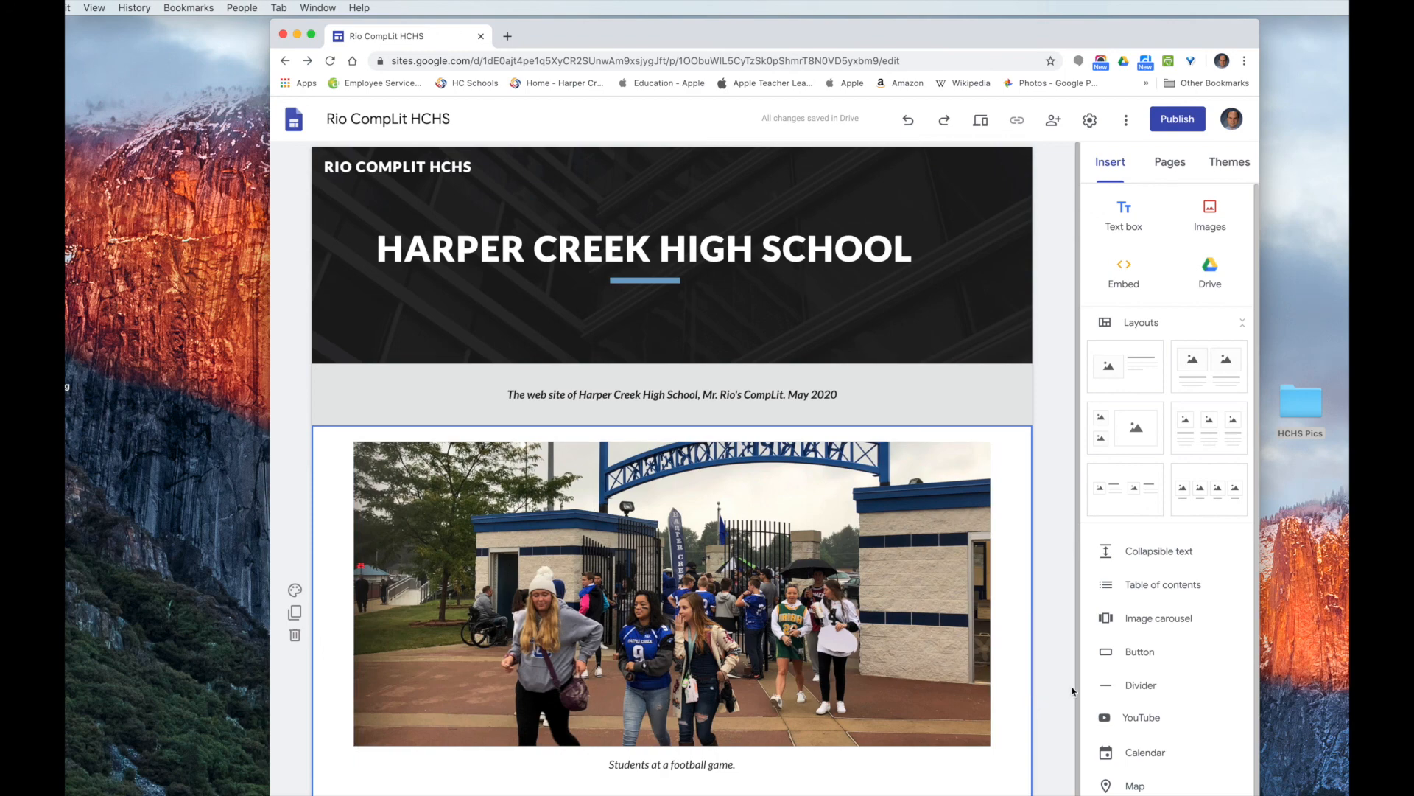
- Insert a text box below the football photo and write "Welcome to Harper Creek High School in Battle Creek, MI"
{"action": "scroll", "coordinate": [1065, 685], "scroll_direction": "down", "scroll_amount": 1}
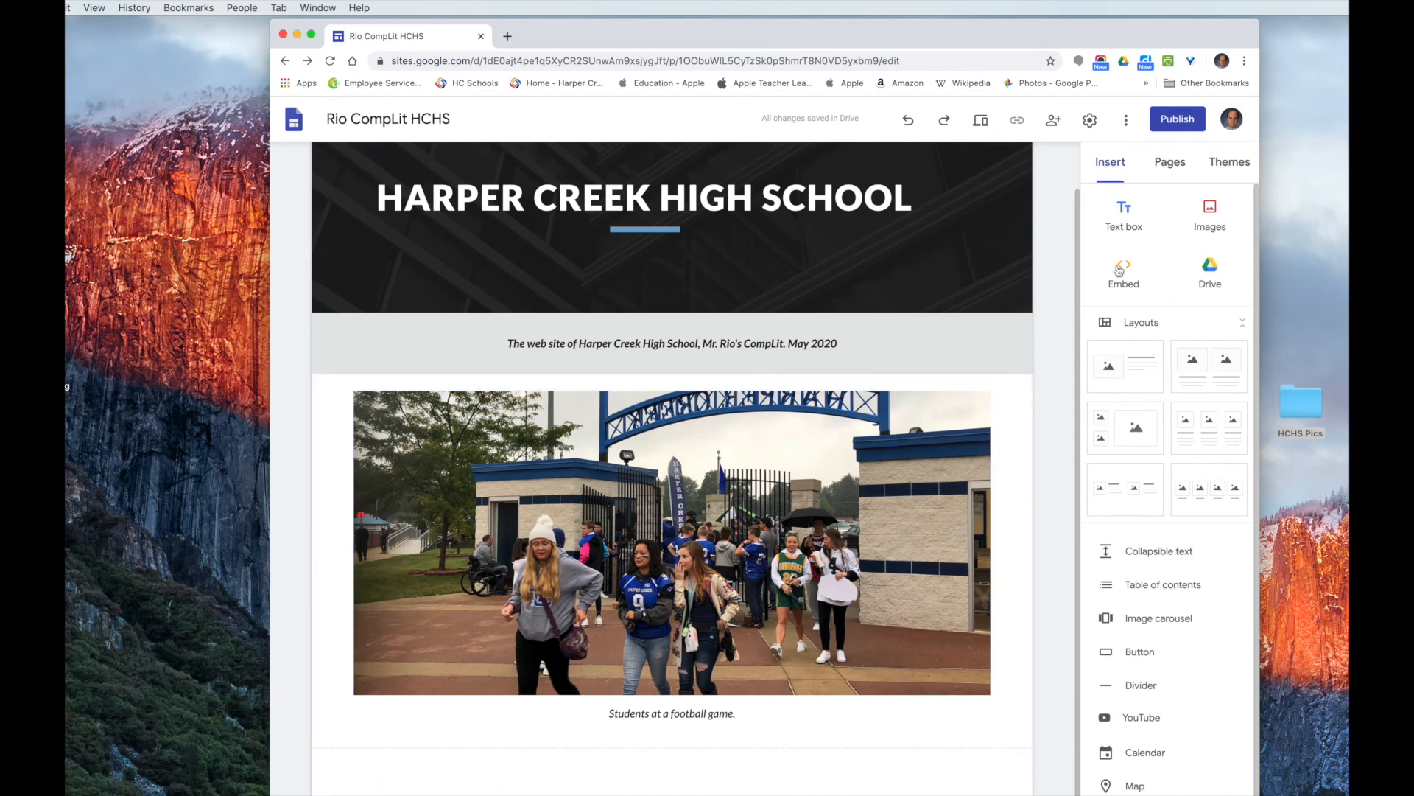
{"action": "left_click", "coordinate": [1125, 210]}
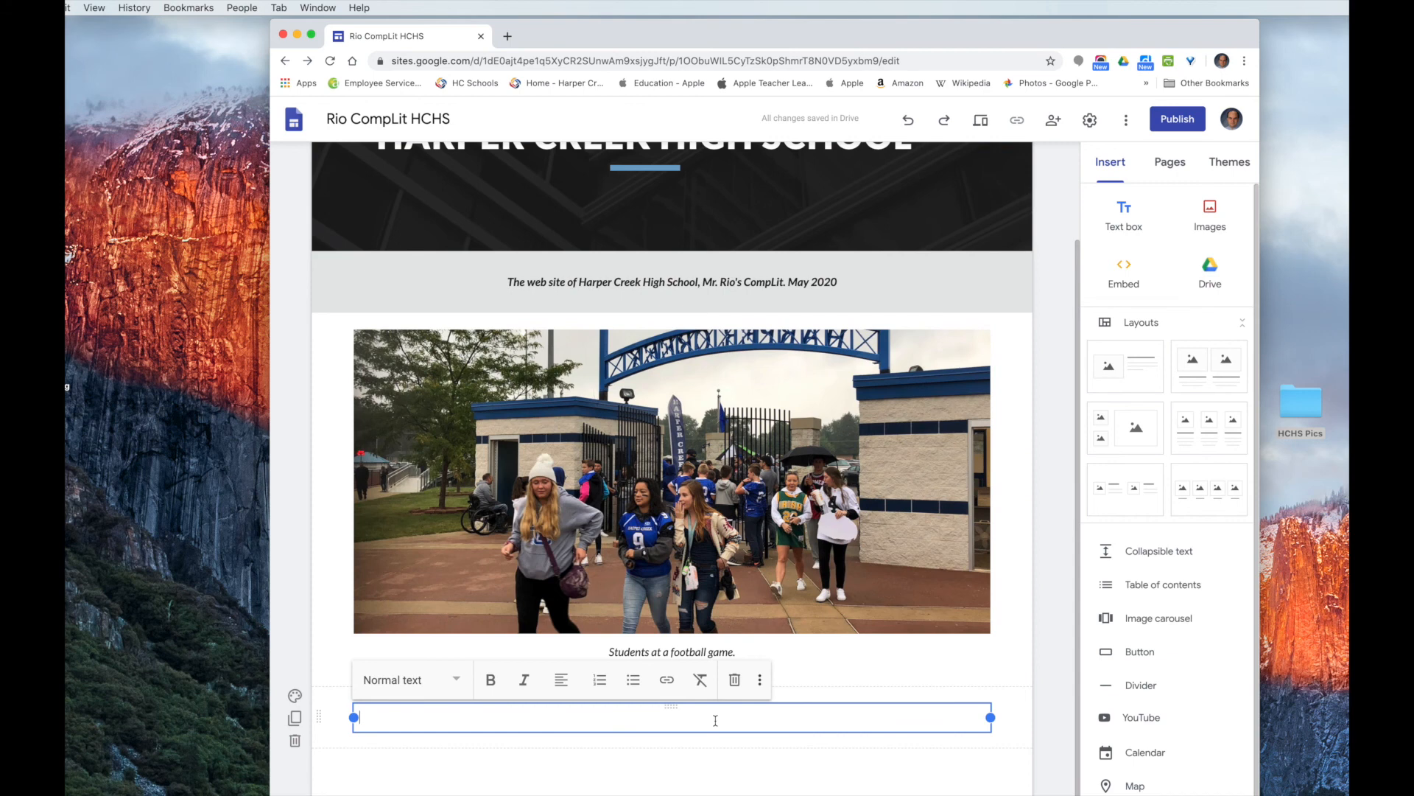
{"action": "type", "text": "Welcome to Harpe"}
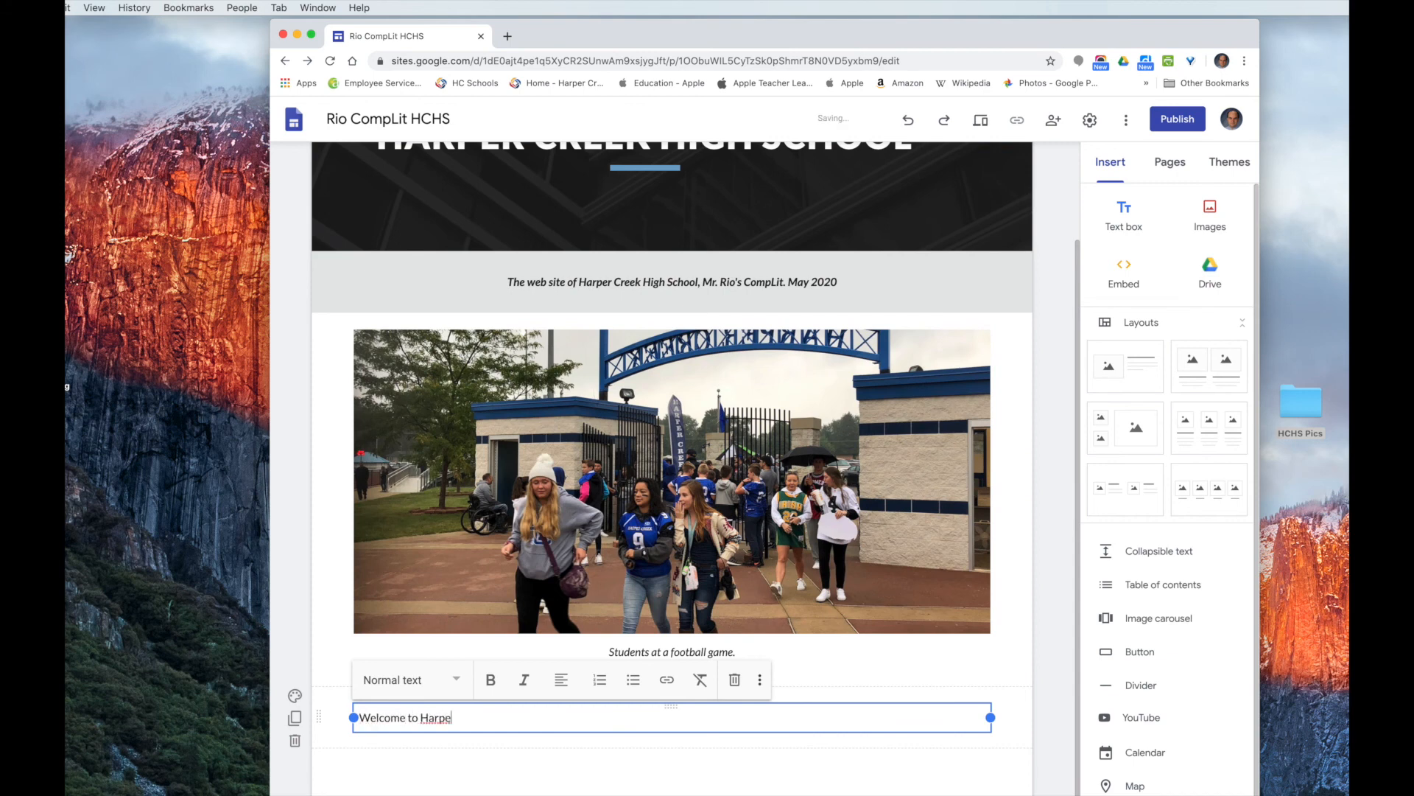
{"action": "type", "text": "r Creek High School in Battle Creek, MI"}
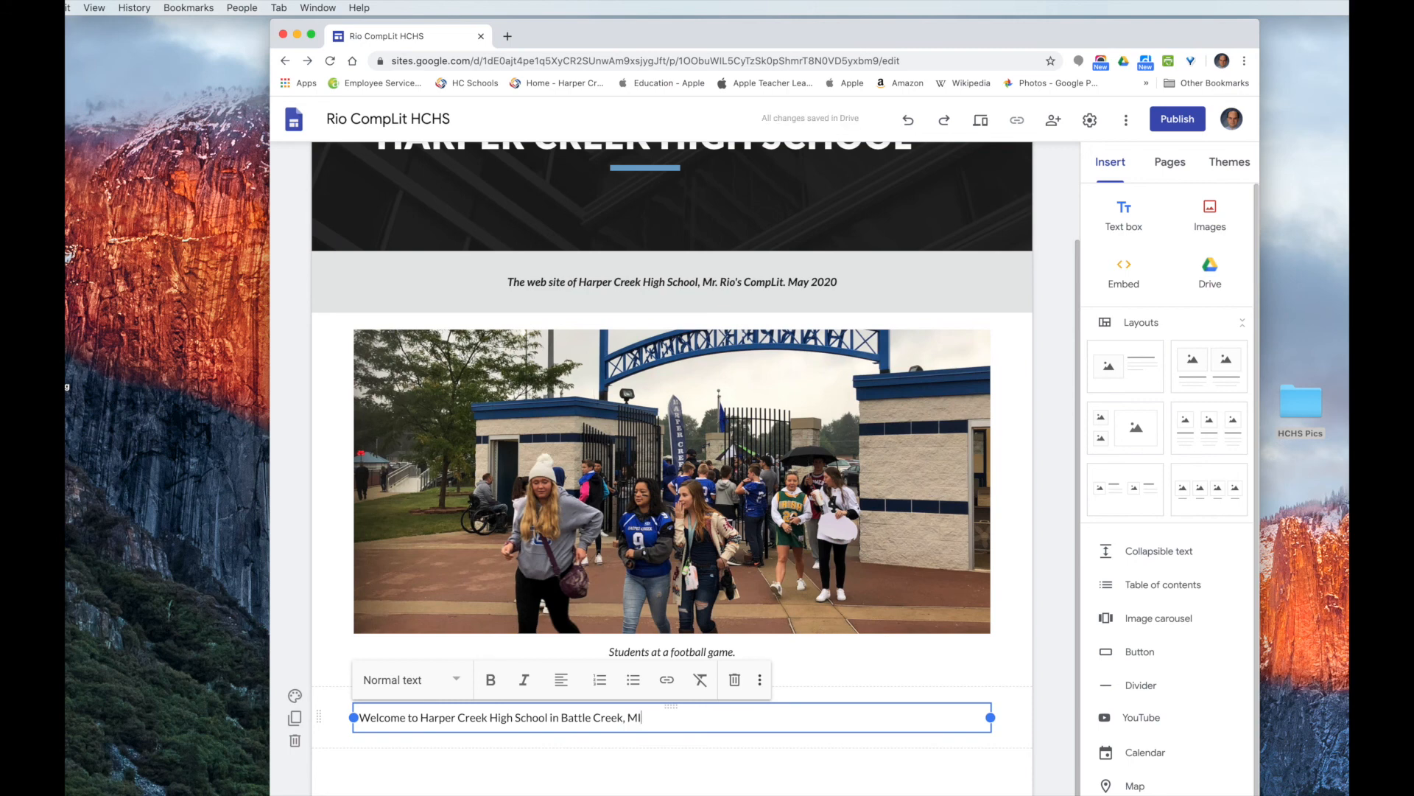
- Continue the welcome text with ". HCHS has about 900 students and offers many classes, sports and extra curricular activities"
{"action": "type", "text": ". "}
{"action": "type", "text": "Harper"}
{"action": "type", "text": " c"}
{"action": "key", "text": "BackSpace"}
{"action": "key", "text": "BackSpace"}
{"action": "key", "text": "BackSpace"}
{"action": "key", "text": "BackSpace"}
{"action": "key", "text": "BackSpace"}
{"action": "key", "text": "BackSpace"}
{"action": "type", "text": "CHS has about 900 stud"}
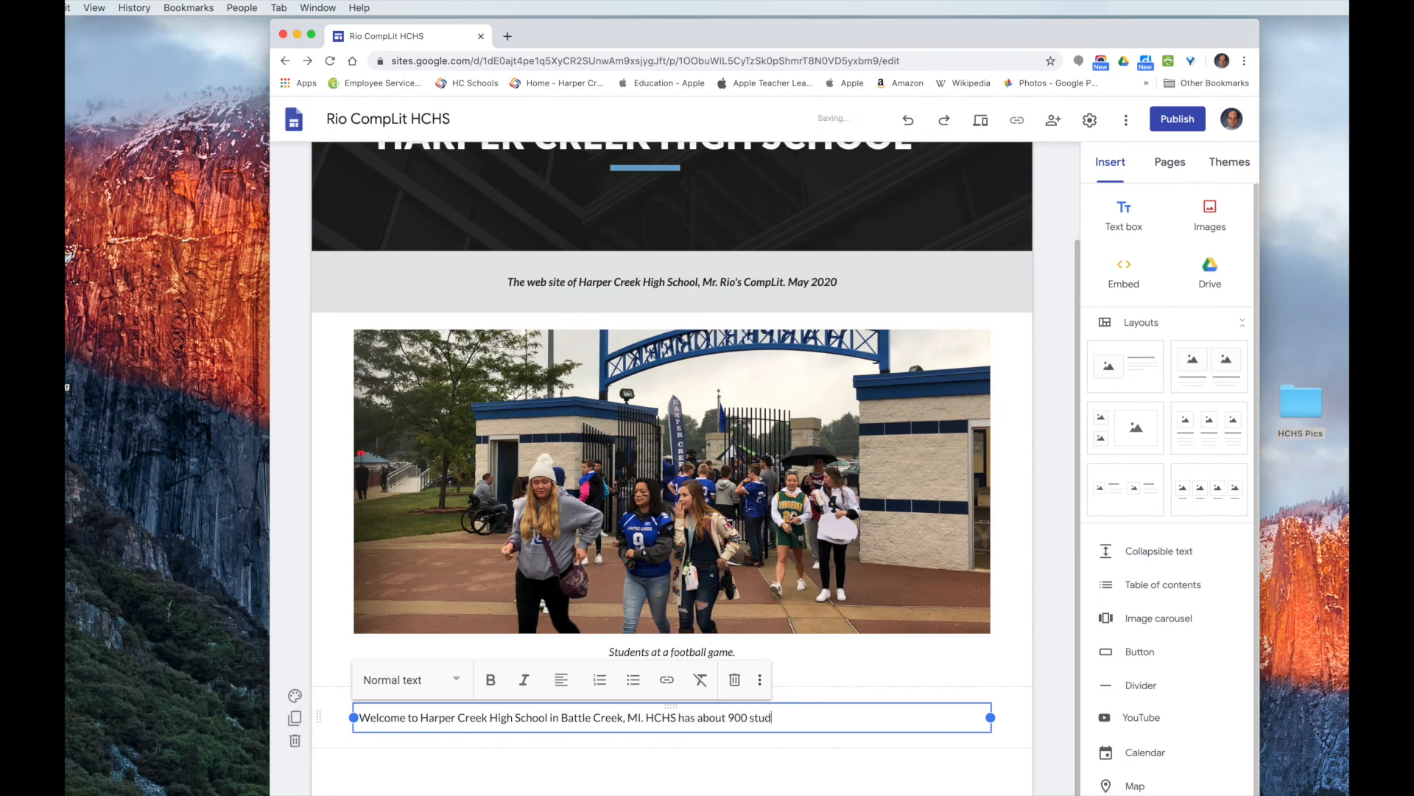
{"action": "type", "text": "ents adn offers many classes, sports adn"}
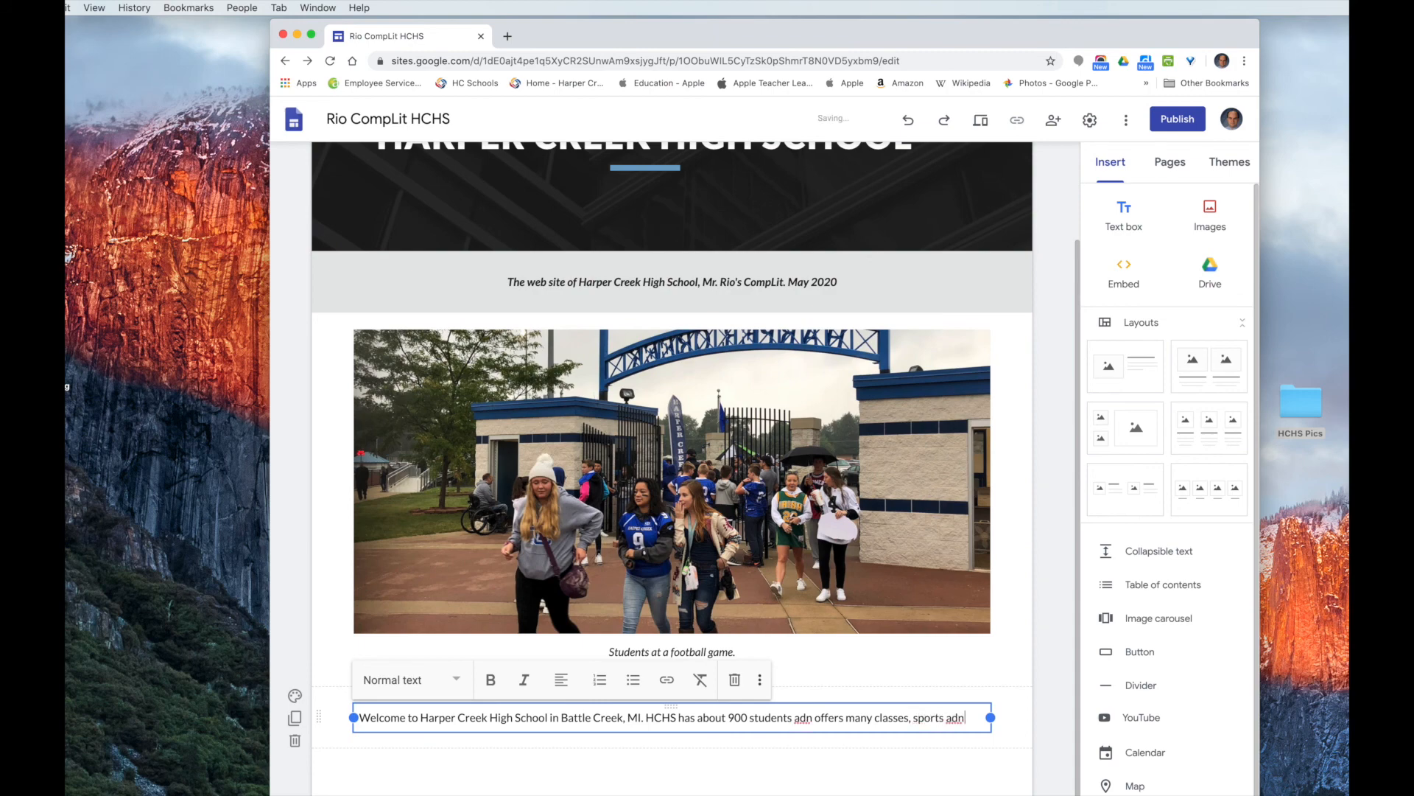
{"action": "type", "text": " exrtra cu"}
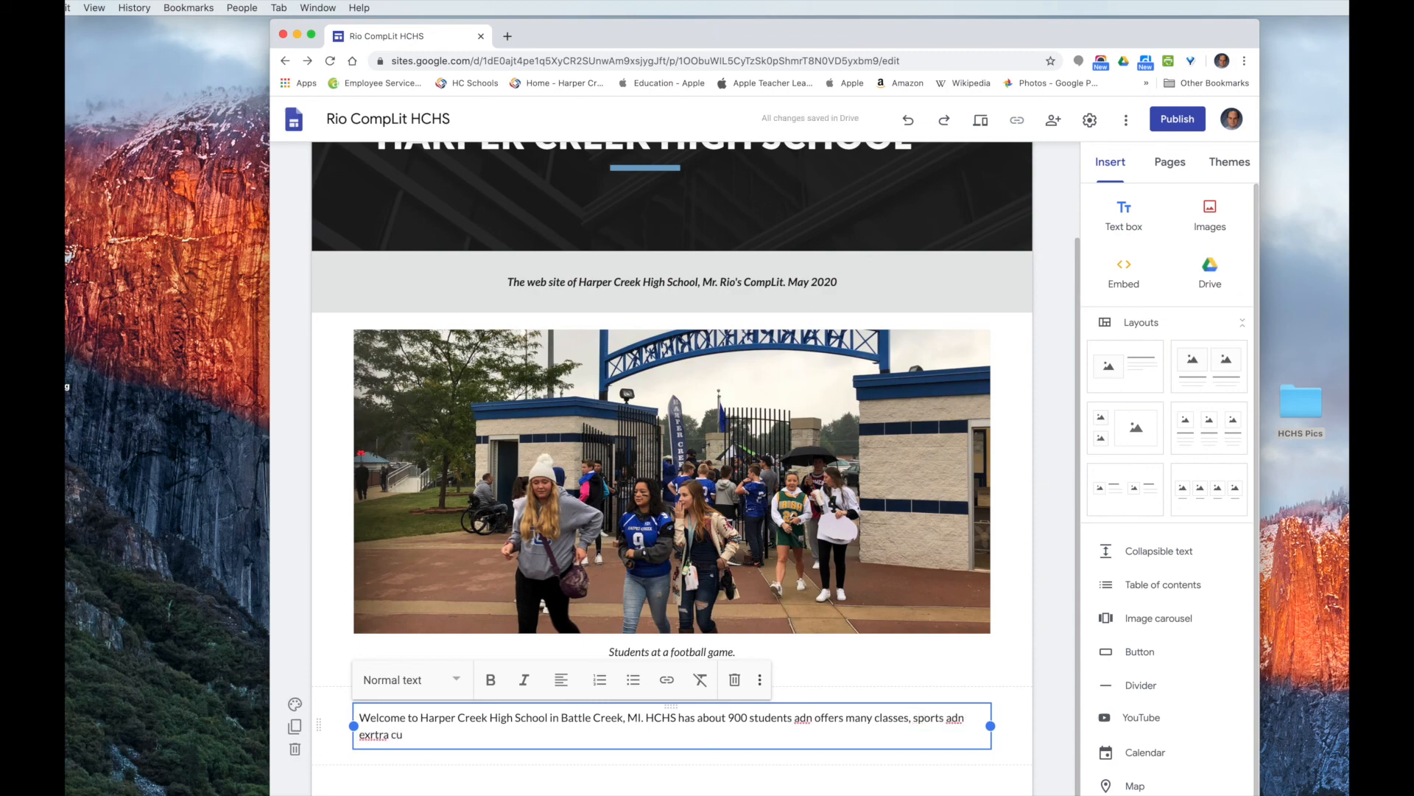
{"action": "type", "text": "rriuclar activities"}
- Correct both misspelled instances of "and" and the words "extra" and "curricular" in the welcome paragraph
{"action": "double_click", "coordinate": [801, 718]}
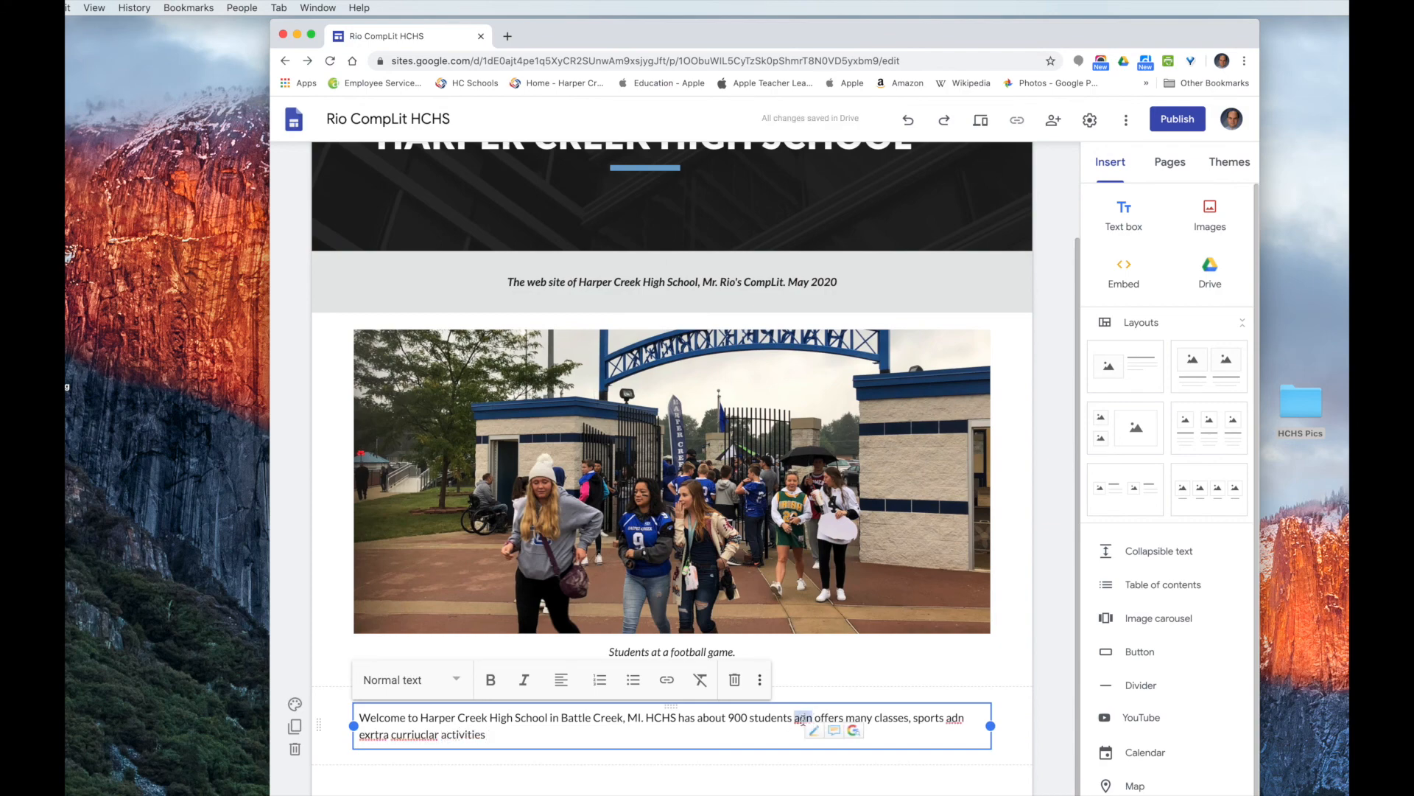
{"action": "type", "text": "and"}
{"action": "double_click", "coordinate": [951, 718]}
{"action": "type", "text": "and"}
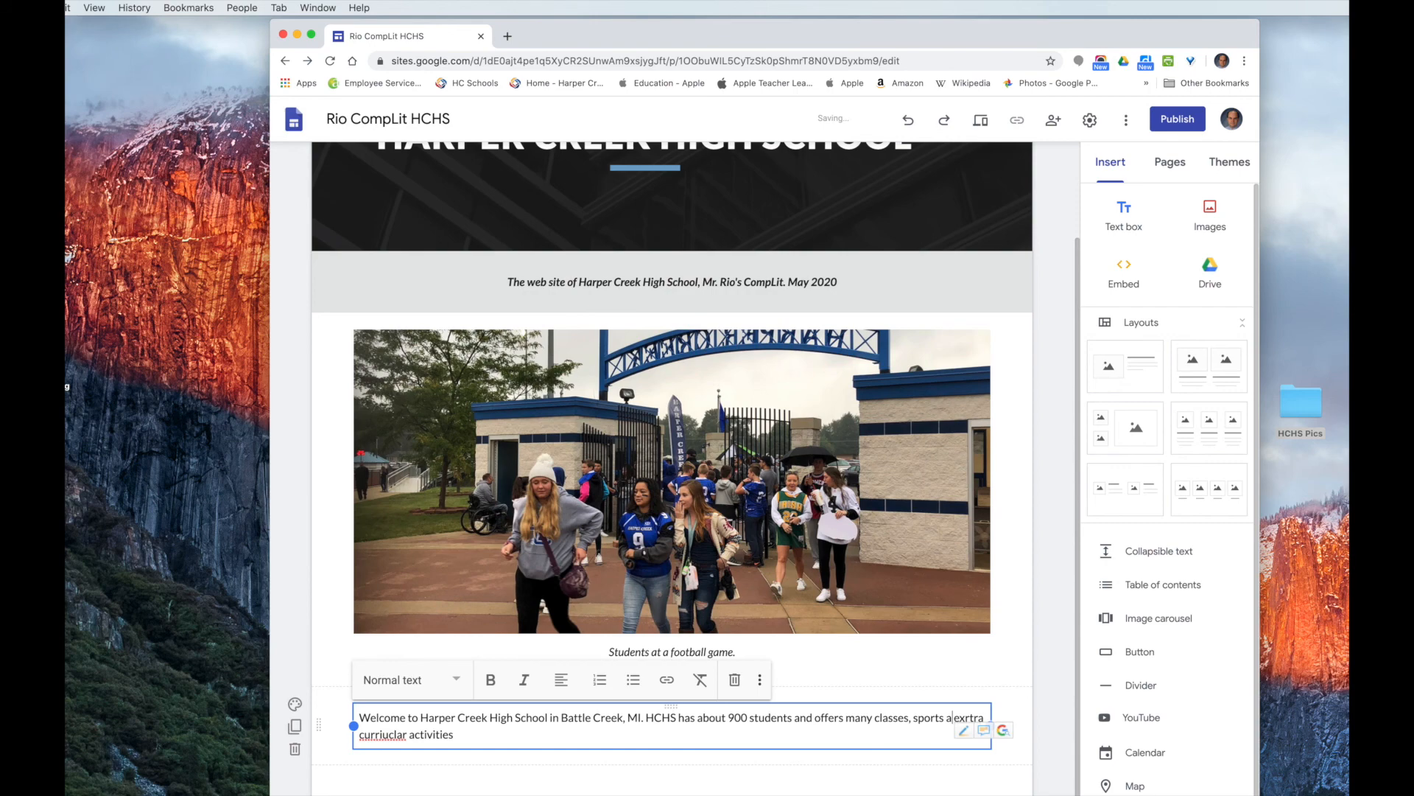
{"action": "right_click", "coordinate": [383, 731]}
{"action": "left_click", "coordinate": [419, 740]}
{"action": "right_click", "coordinate": [421, 732]}
{"action": "left_click", "coordinate": [420, 741]}
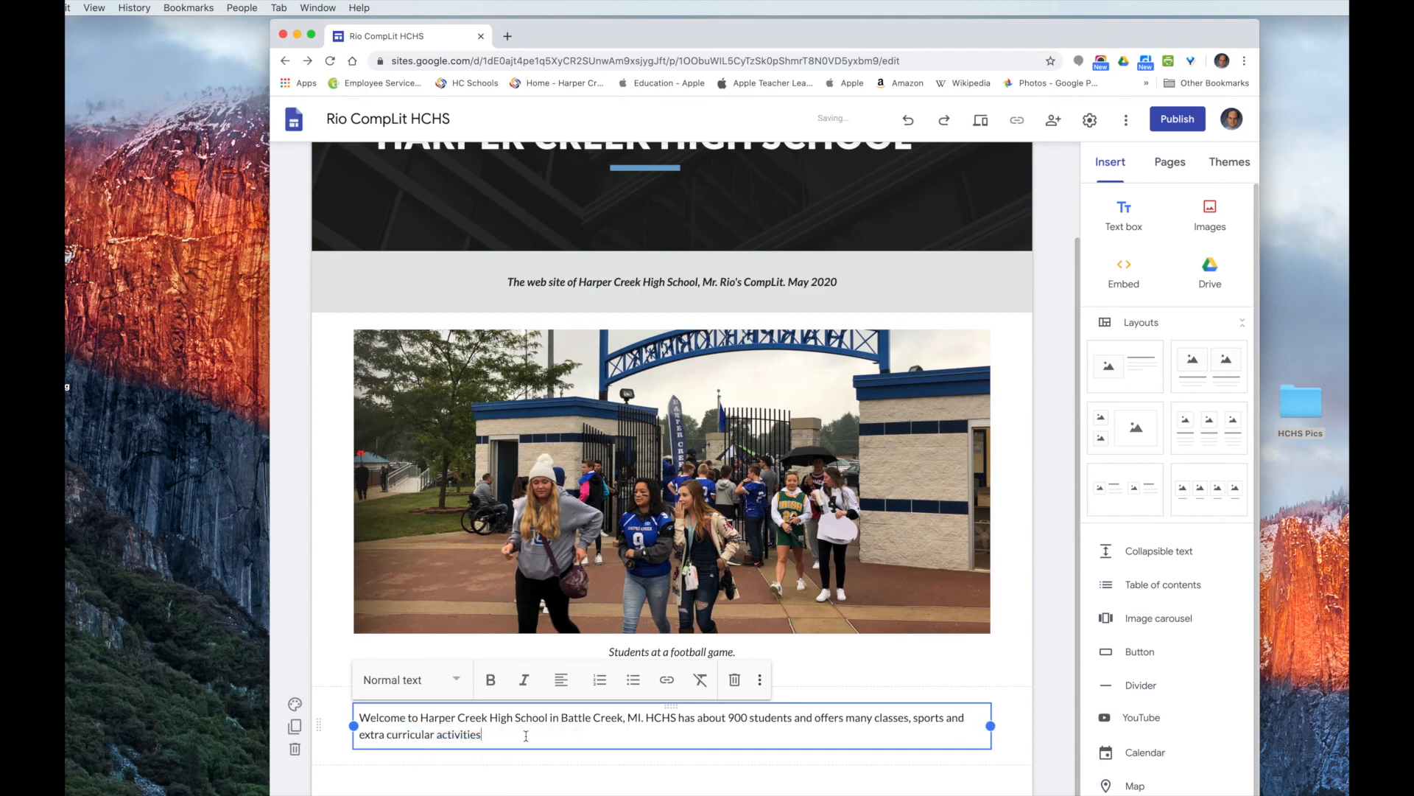
- End the sentence with a period and add "This is a text box in Google Sites that can be edited anytime."
{"action": "type", "text": "."}
{"action": "type", "text": "This is. atext bix in Google Sites"}
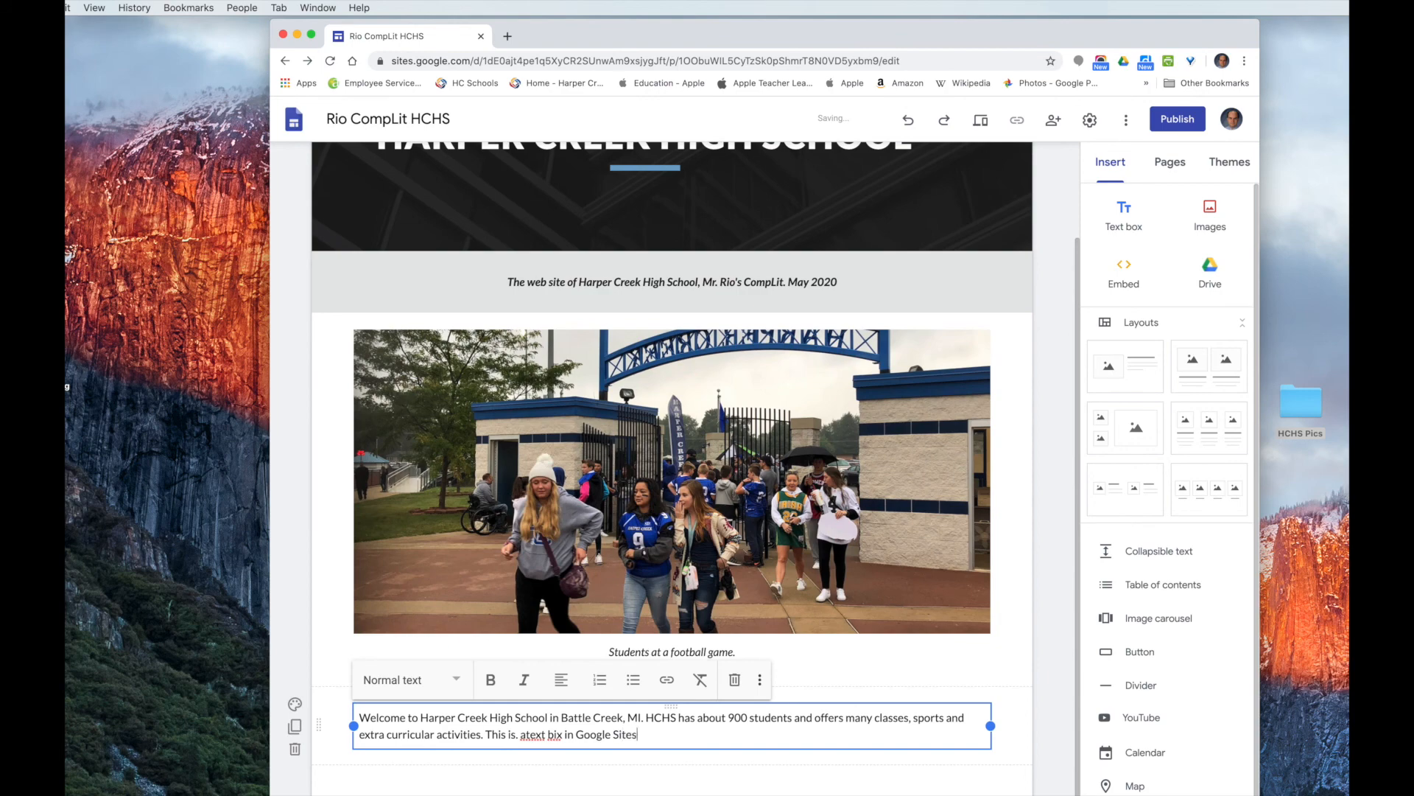
{"action": "type", "text": " that cna be edited anytime."}
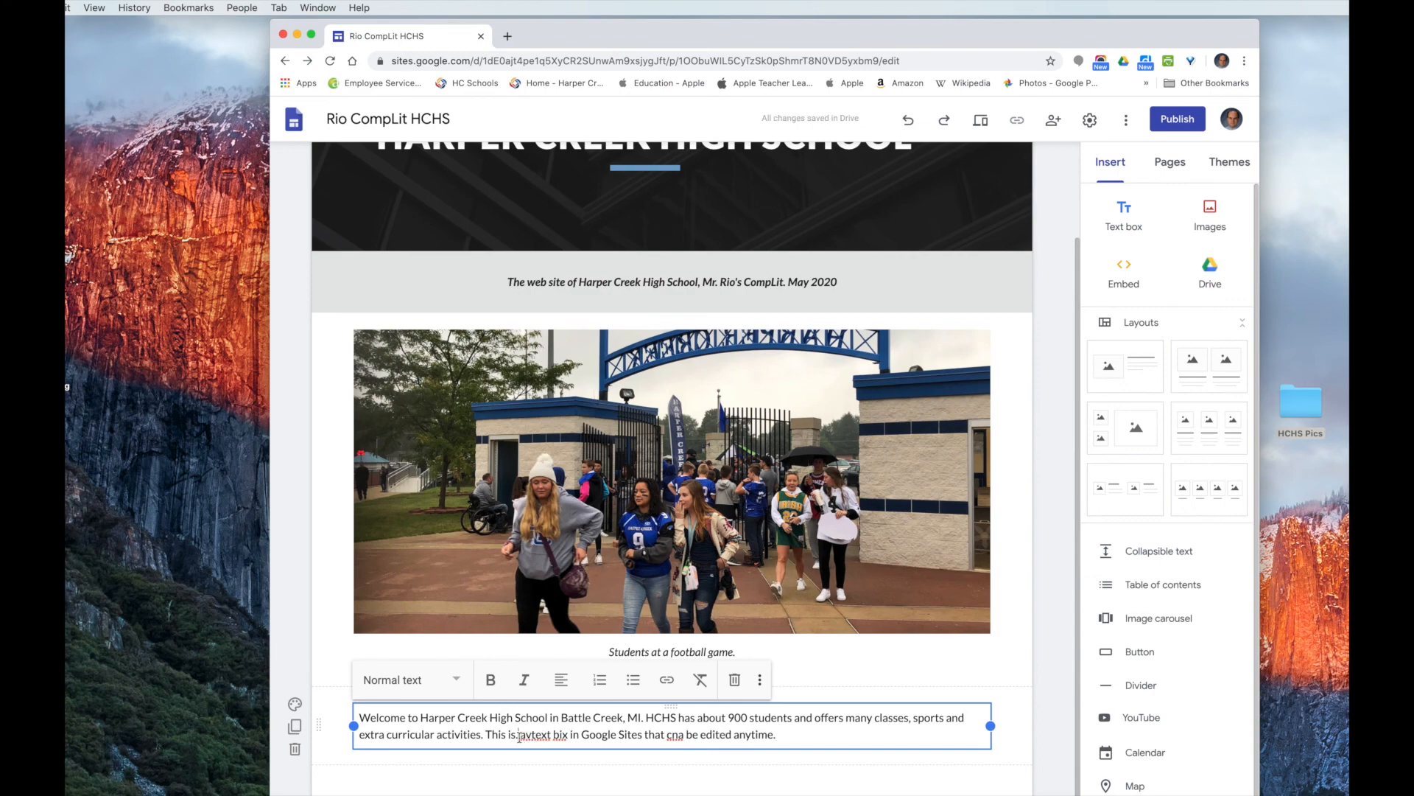
- Fix the typos in the last sentence so it contains "This is a text box" and "that can be edited"
{"action": "key", "text": "BackSpace"}
{"action": "type", "text": "s"}
{"action": "left_click", "coordinate": [534, 736]}
{"action": "key", "text": "BackSpace"}
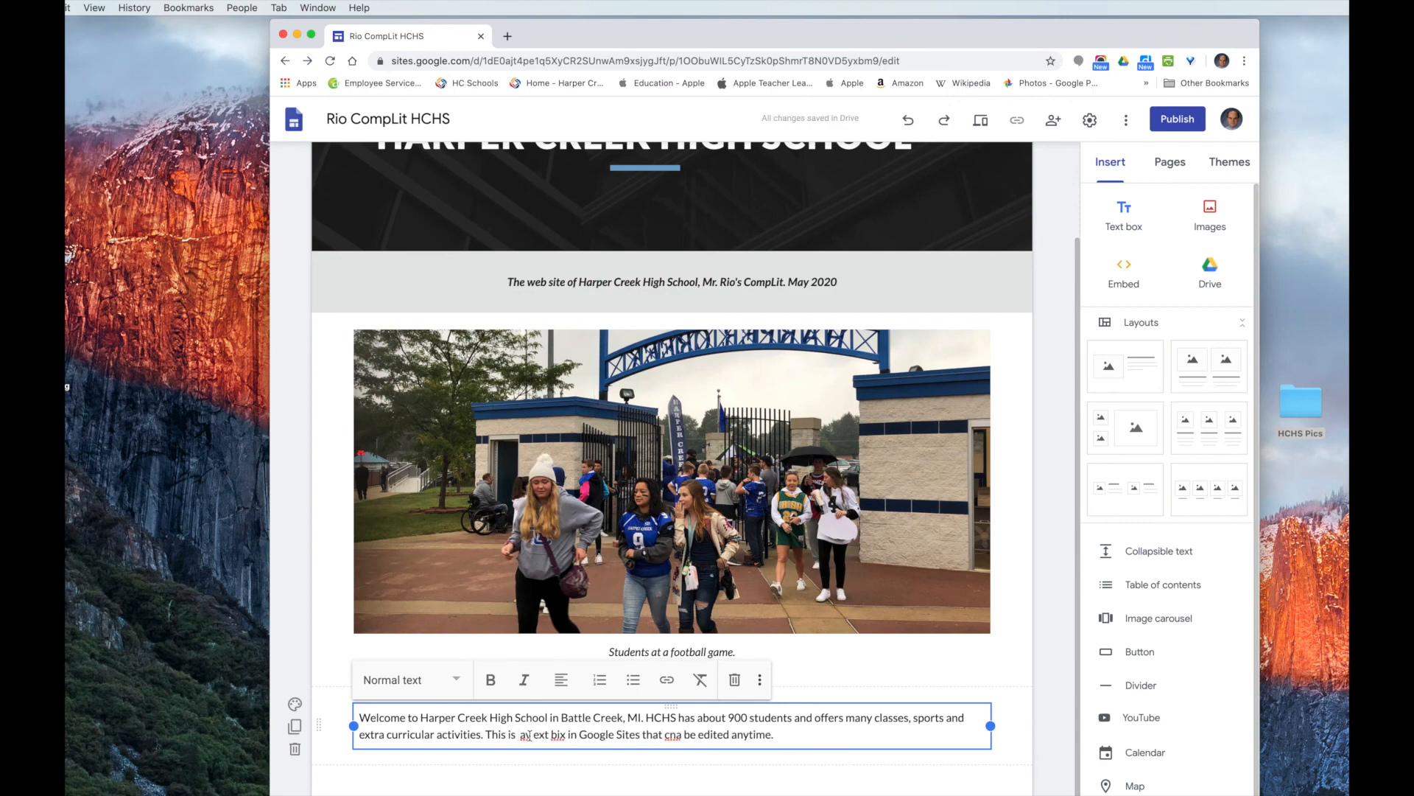
{"action": "key", "text": "BackSpace"}
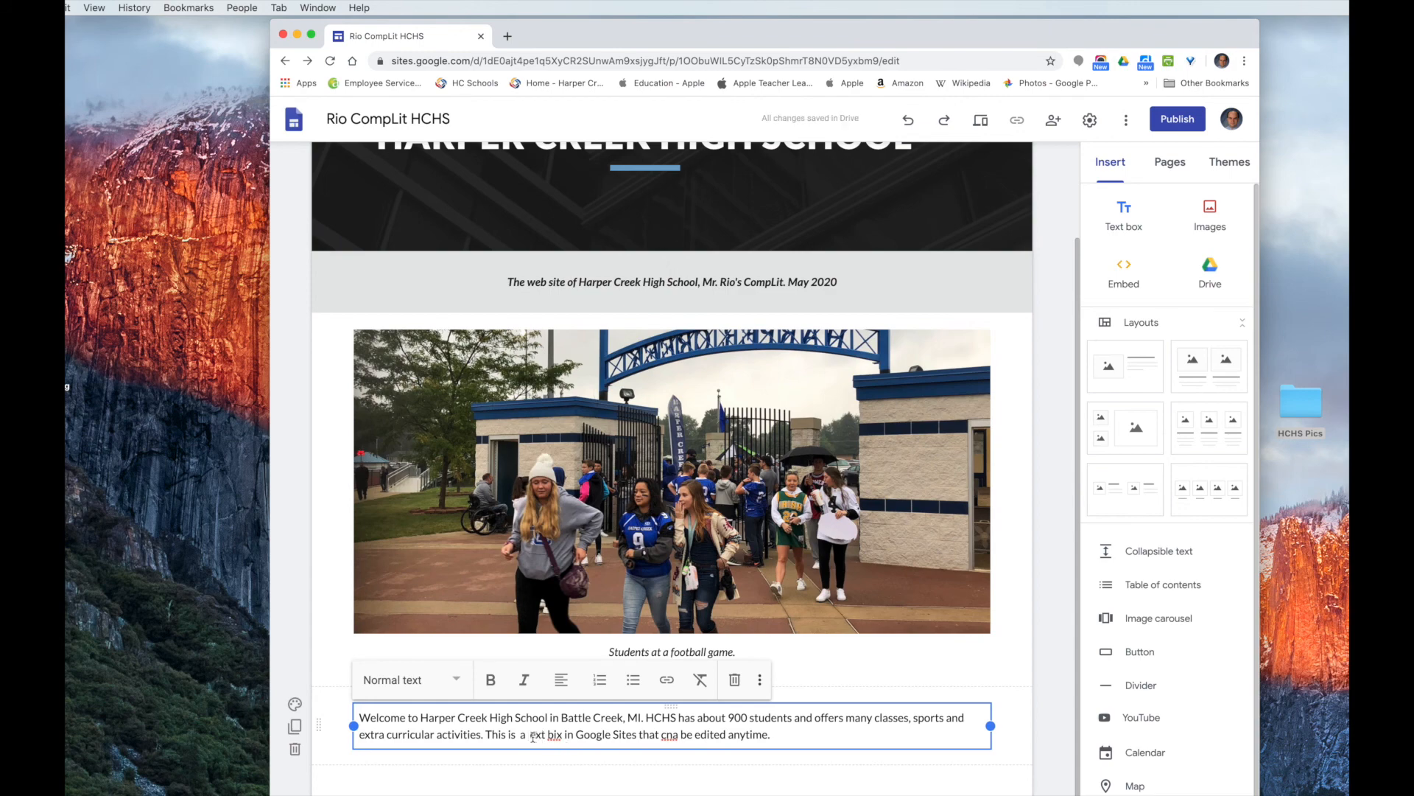
{"action": "type", "text": "t"}
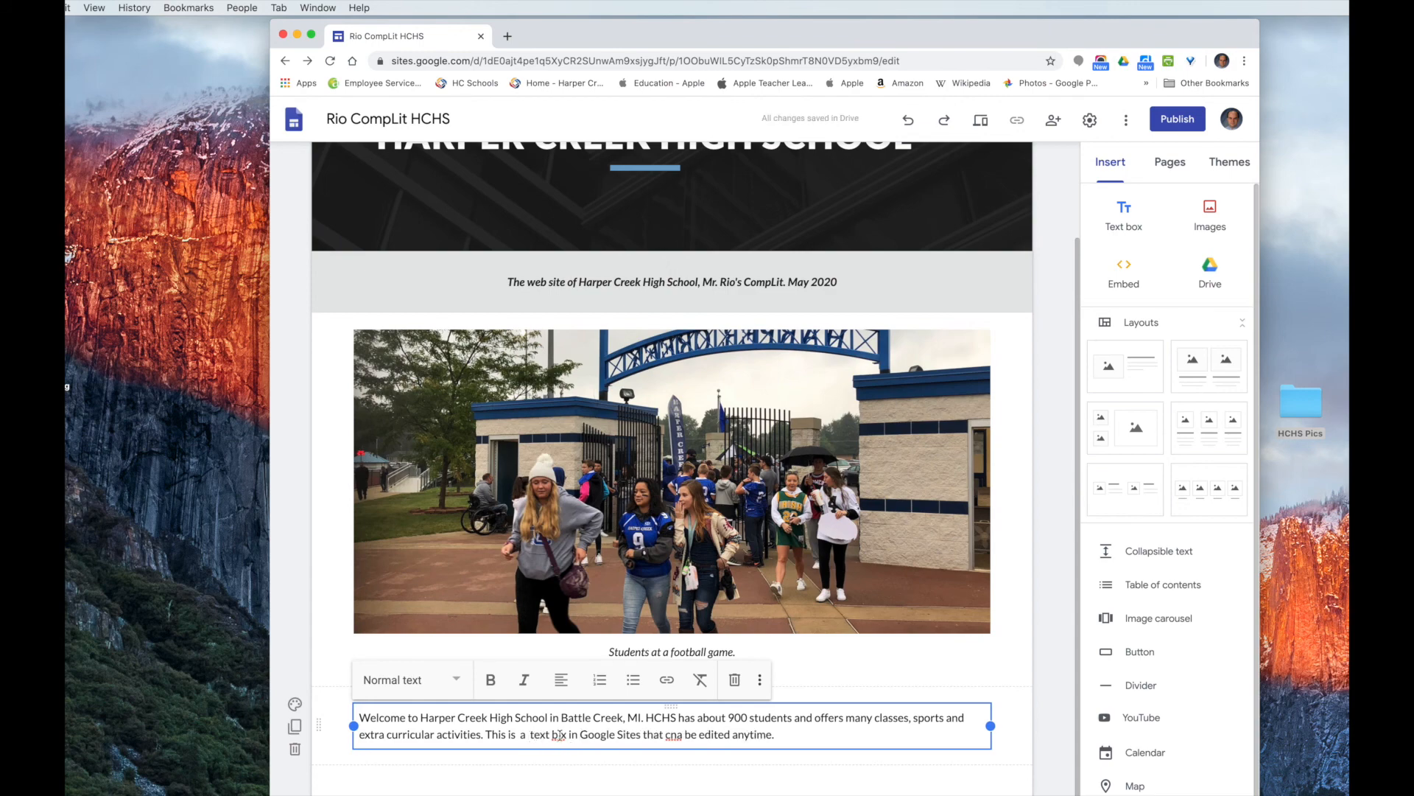
{"action": "left_click_drag", "start_coordinate": [561, 735], "coordinate": [558, 738]}
{"action": "type", "text": "o"}
{"action": "double_click", "coordinate": [676, 735]}
{"action": "type", "text": "can"}
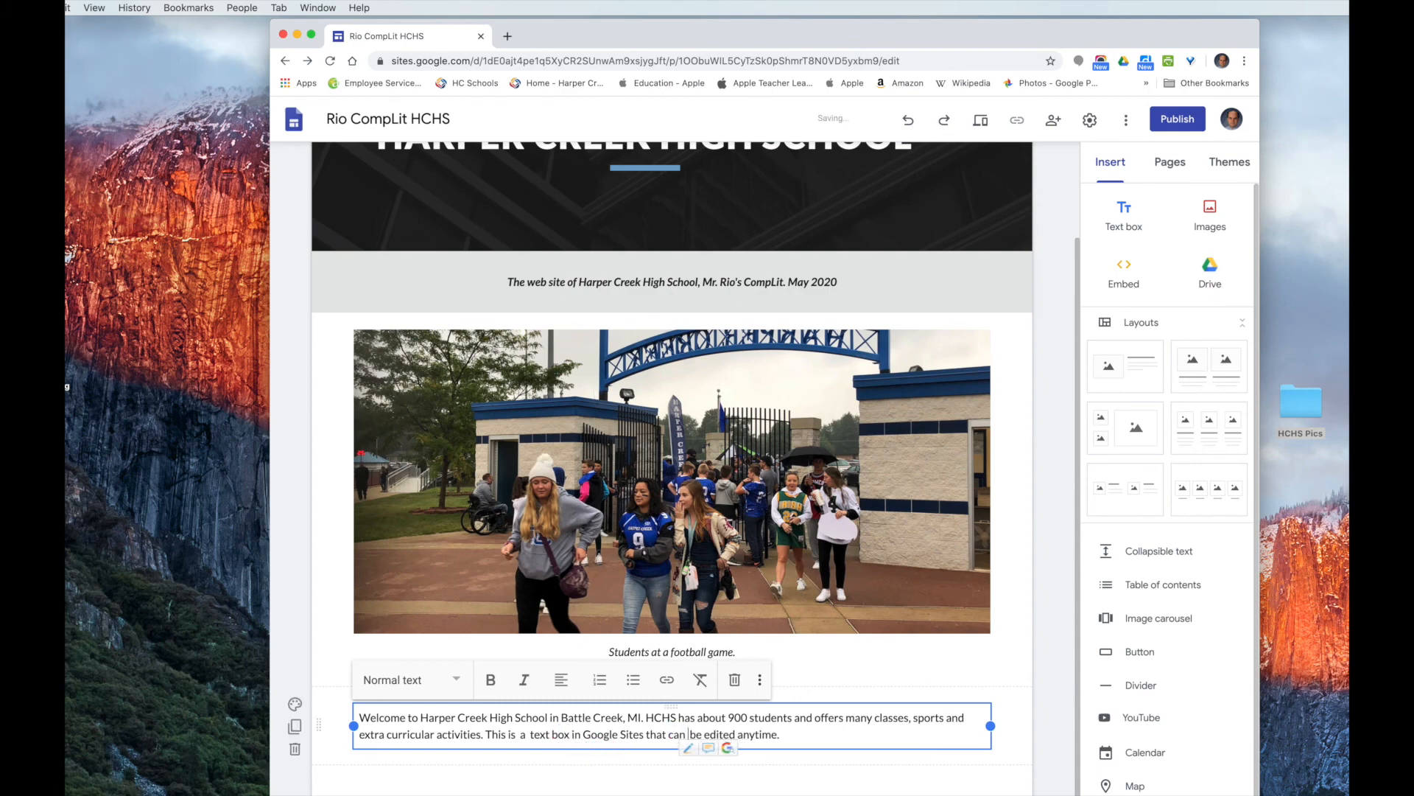
{"action": "key", "text": "BackSpace"}
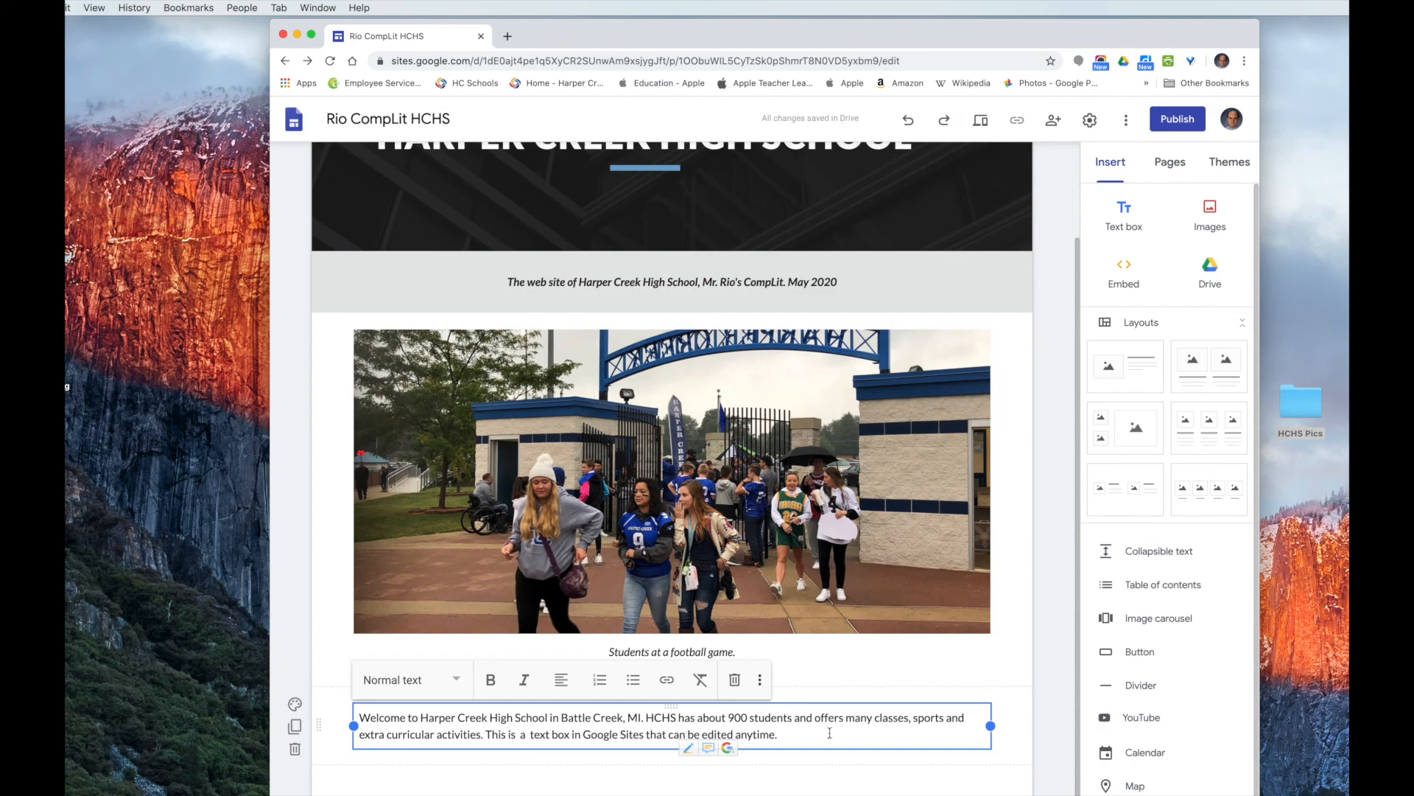
- Add the closing sentence "We can add more text for each page later." to the welcome paragraph
{"action": "left_click", "coordinate": [830, 757]}
{"action": "left_click", "coordinate": [810, 736]}
{"action": "type", "text": "We c"}
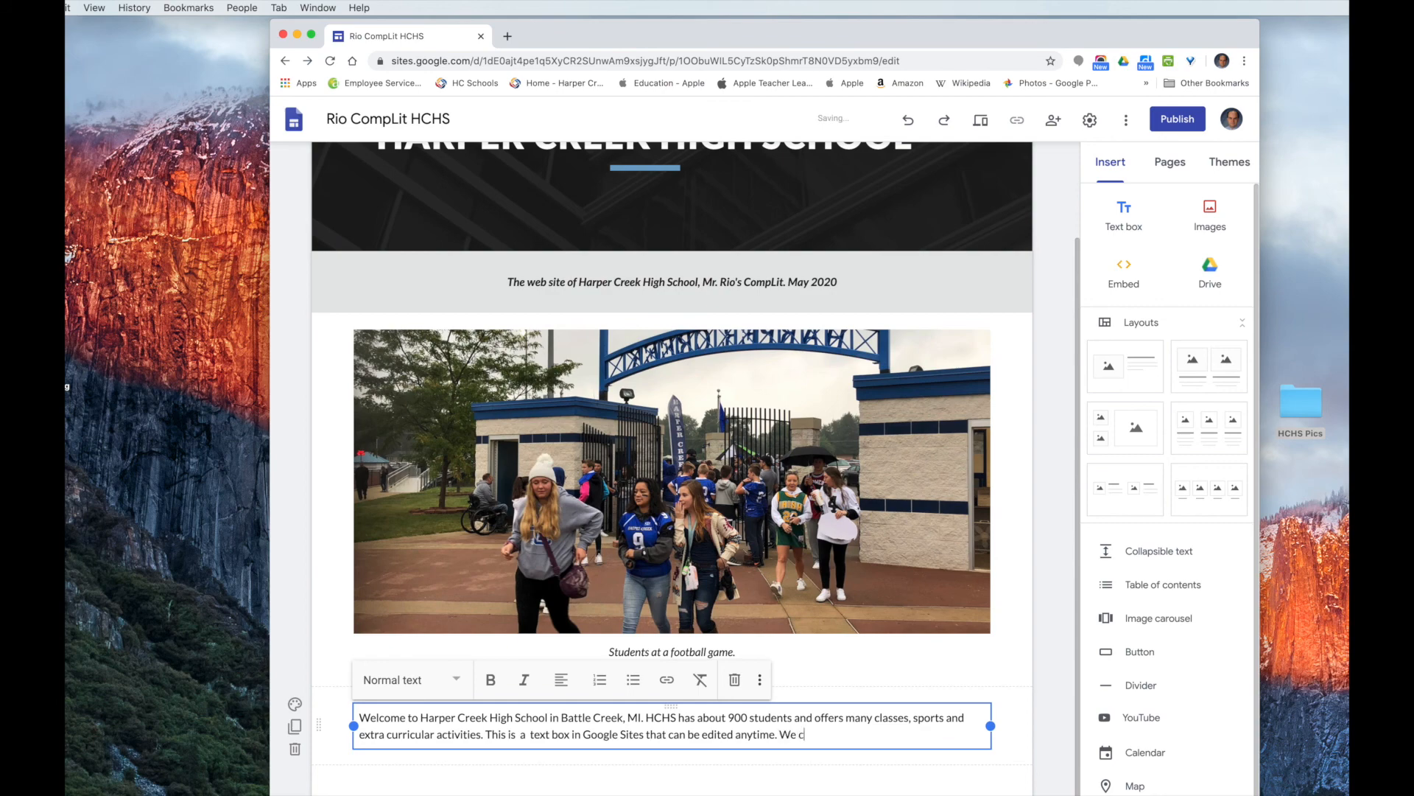
{"action": "type", "text": "an add more text for each page "}
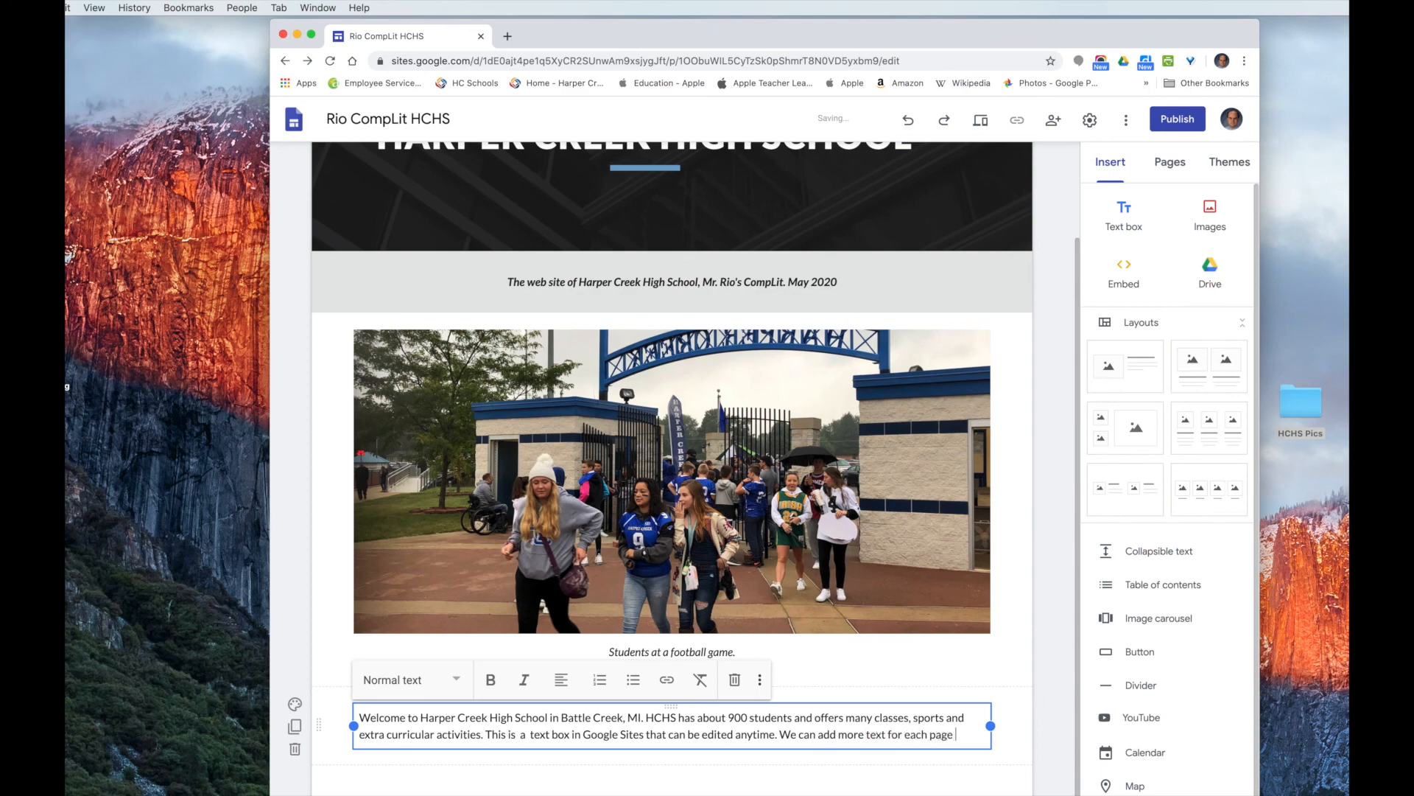
{"action": "type", "text": "later."}
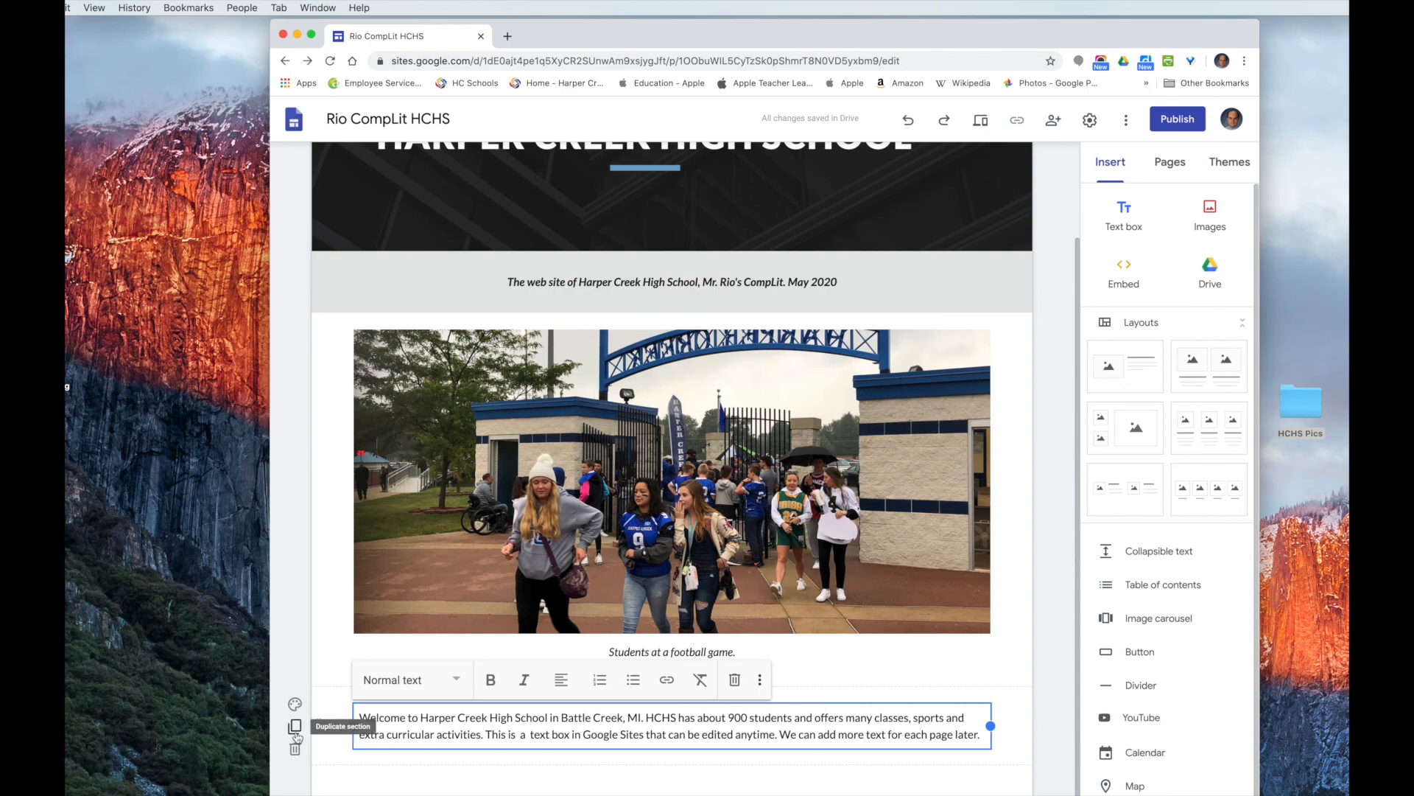
- Select the whole welcome paragraph, copy it, and deselect the text box
{"action": "right_click", "coordinate": [919, 705]}
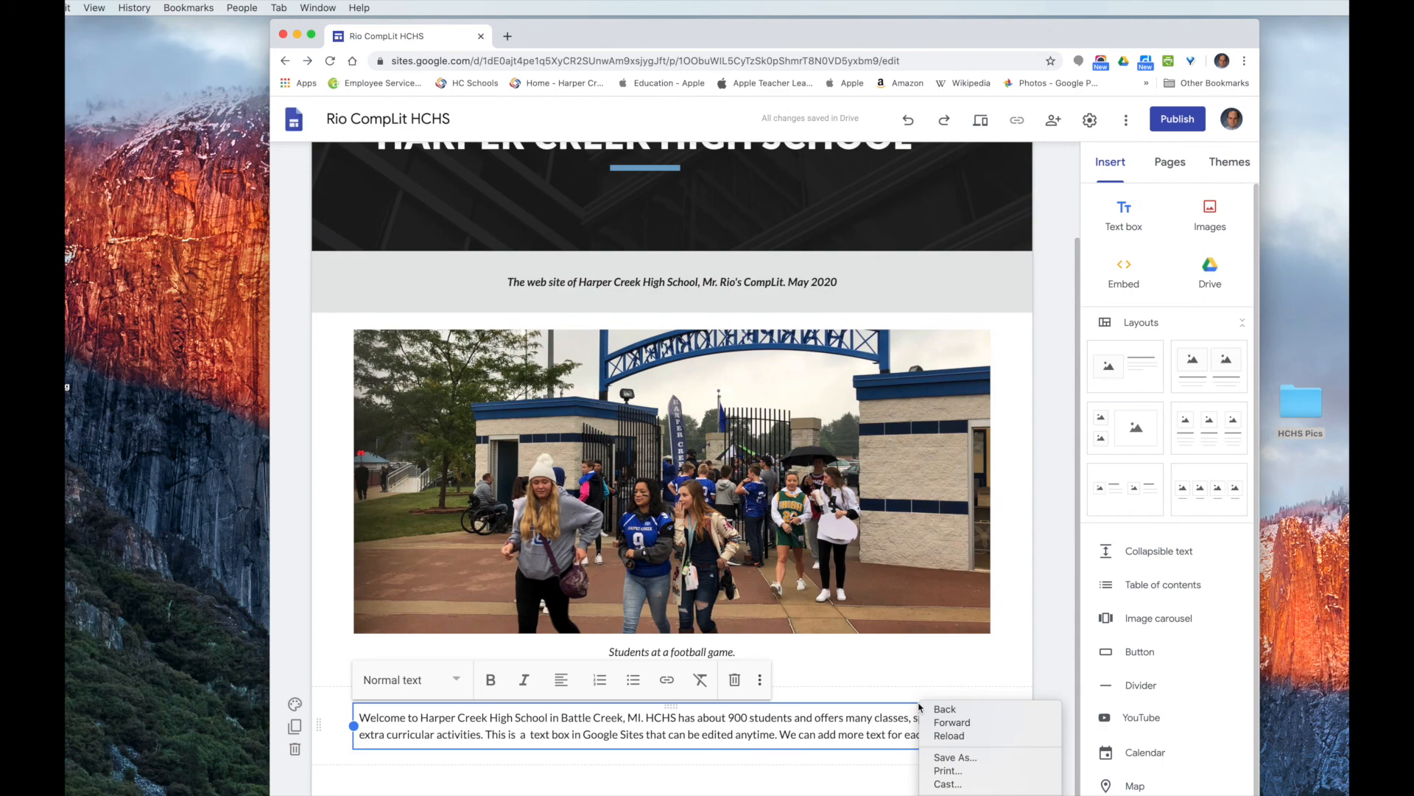
{"action": "left_click", "coordinate": [919, 707]}
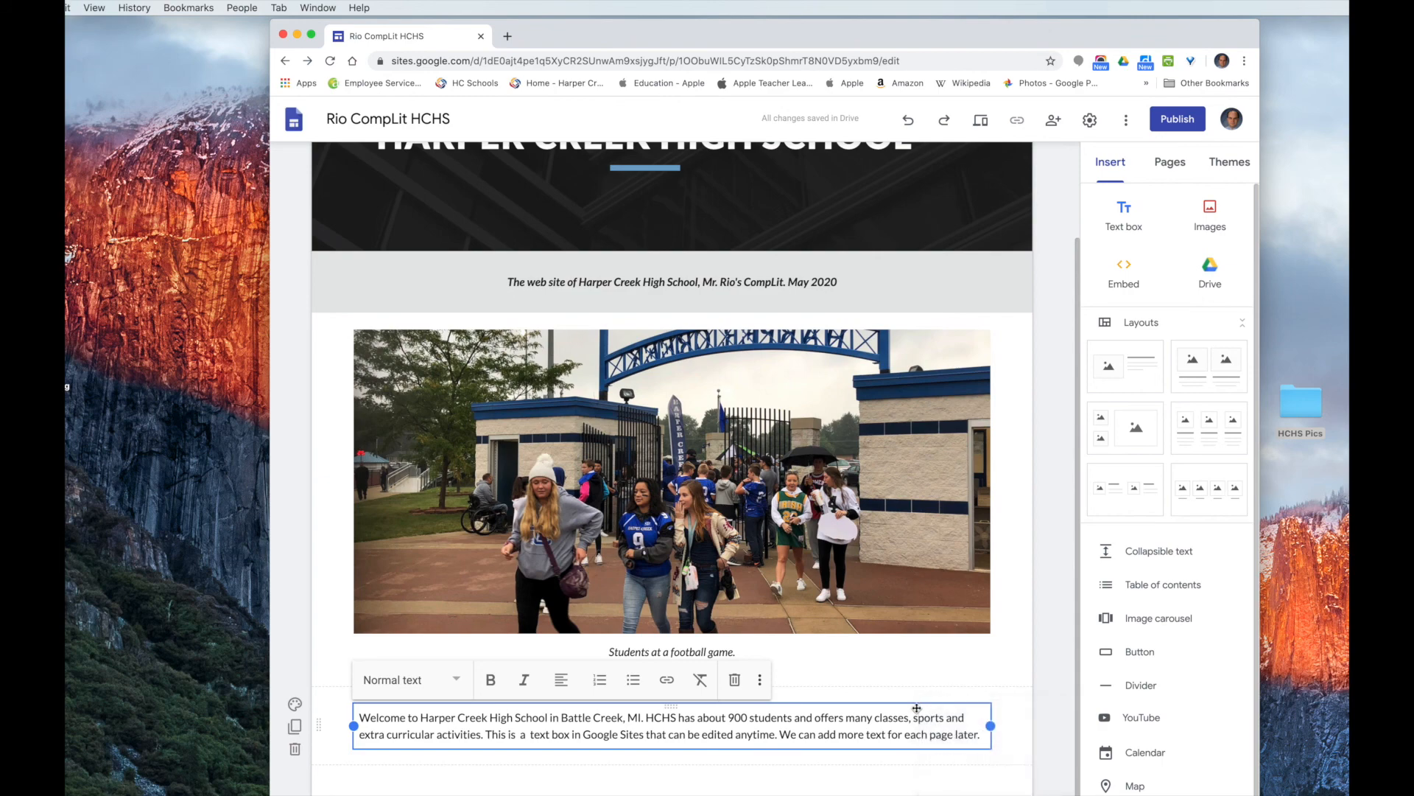
{"action": "left_click_drag", "start_coordinate": [360, 716], "coordinate": [463, 719]}
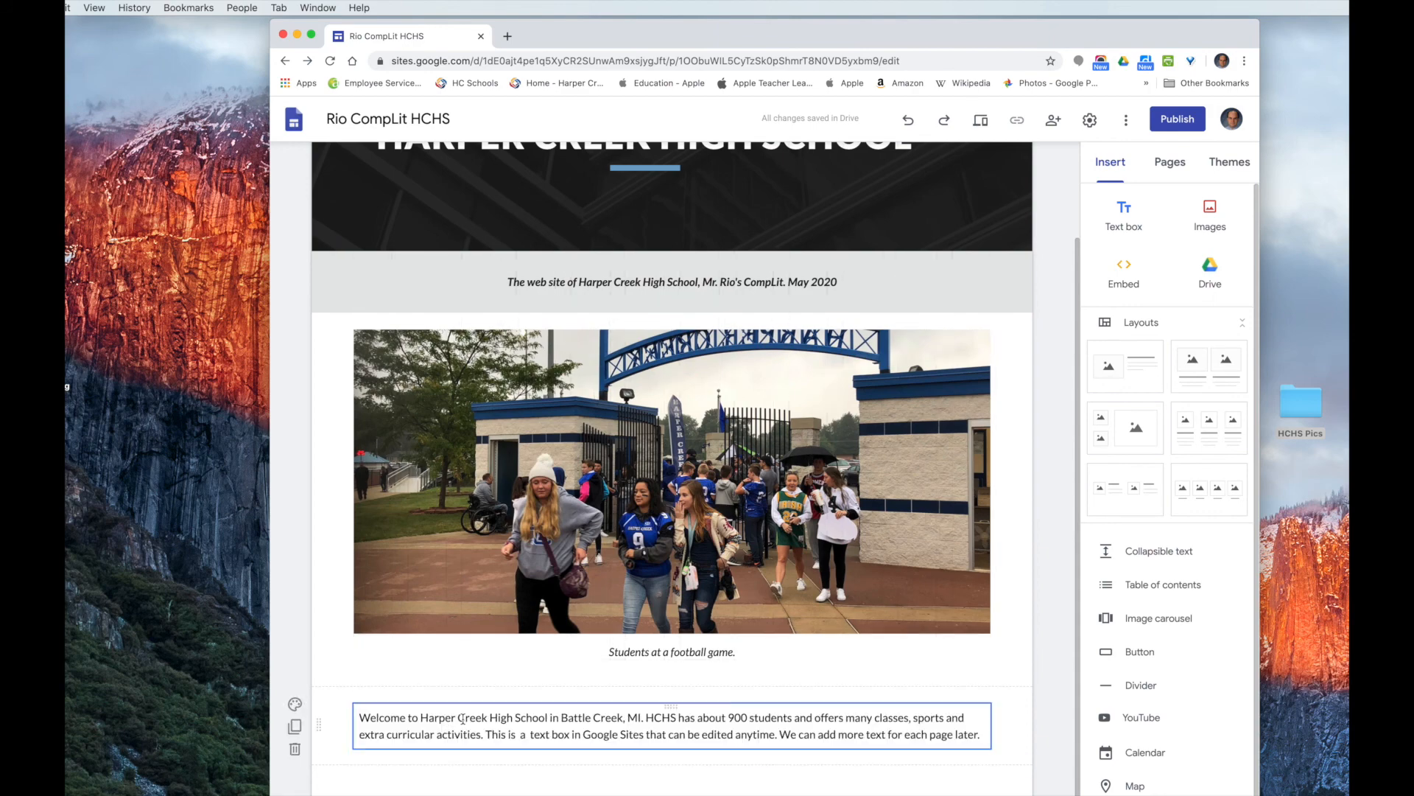
{"action": "left_click_drag", "start_coordinate": [360, 717], "coordinate": [1007, 742]}
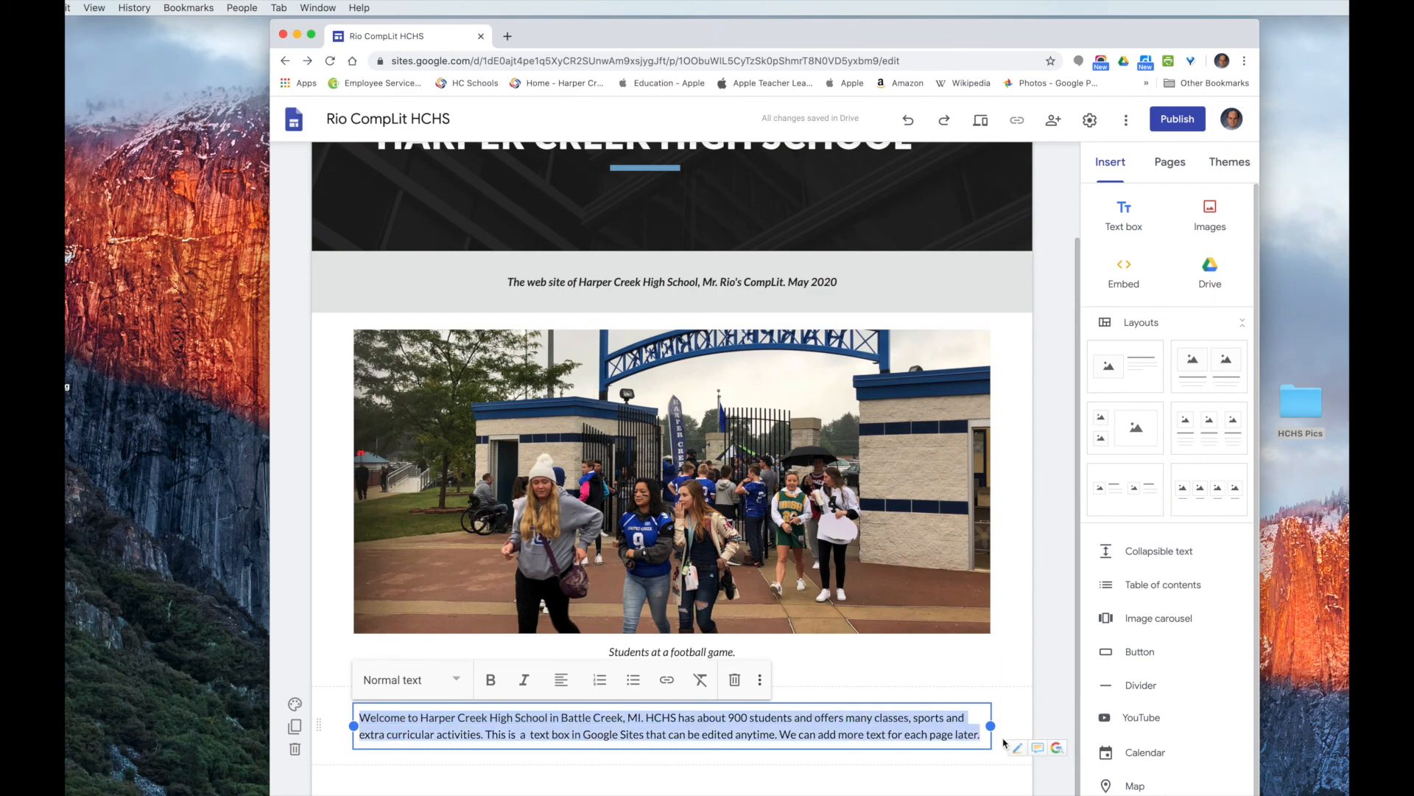
{"action": "left_click", "coordinate": [67, 7]}
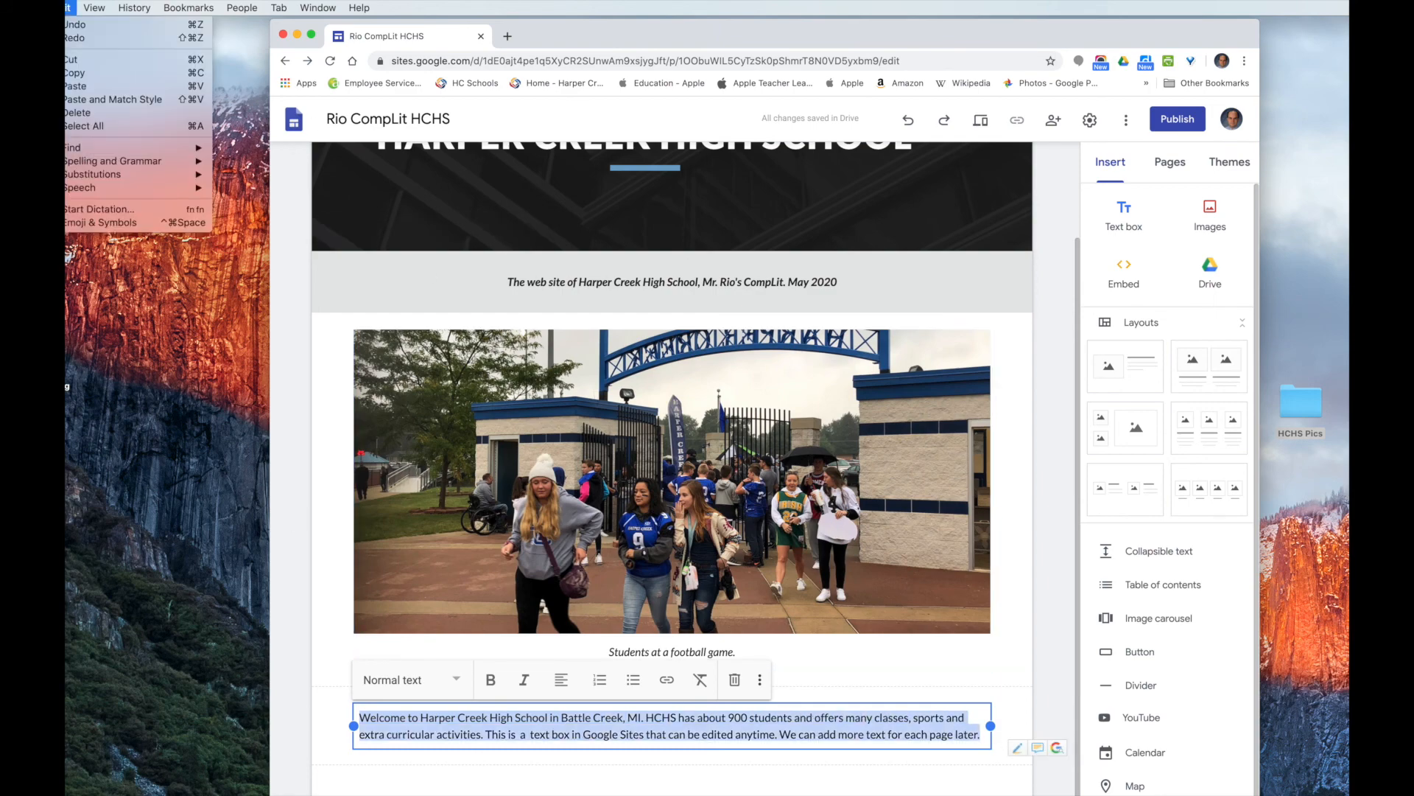
{"action": "left_click", "coordinate": [212, 73]}
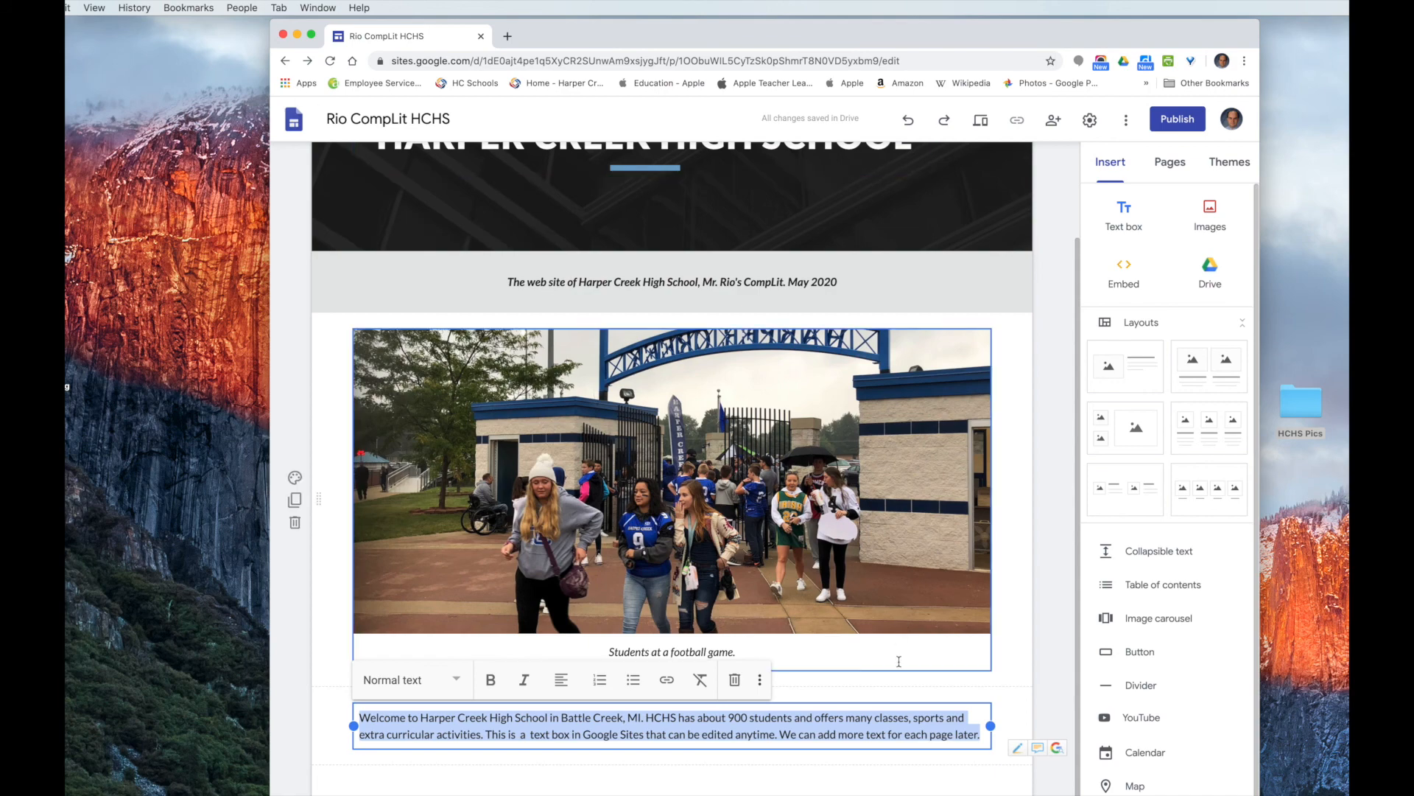
{"action": "left_click", "coordinate": [888, 779]}
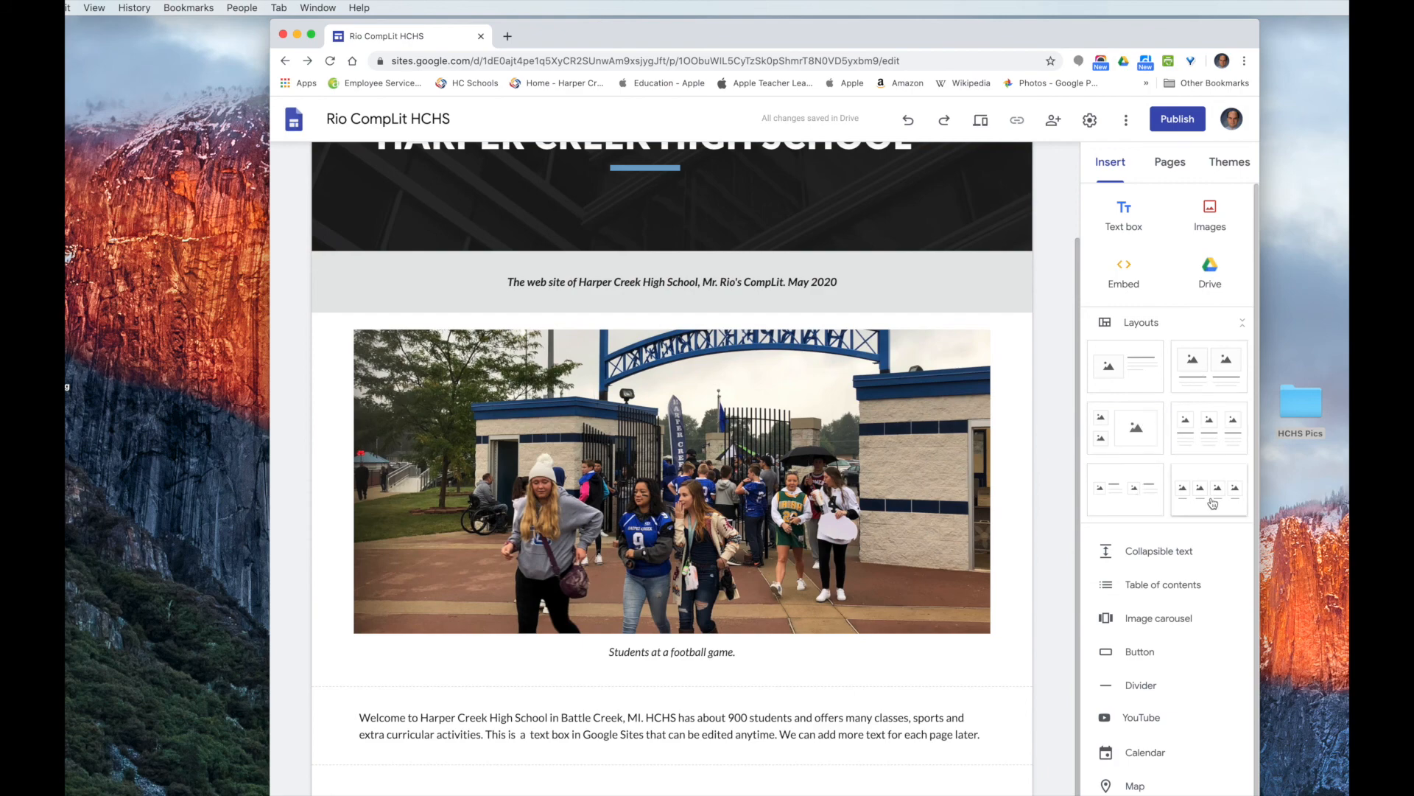
{"action": "scroll", "coordinate": [1204, 630], "scroll_direction": "down", "scroll_amount": 2}
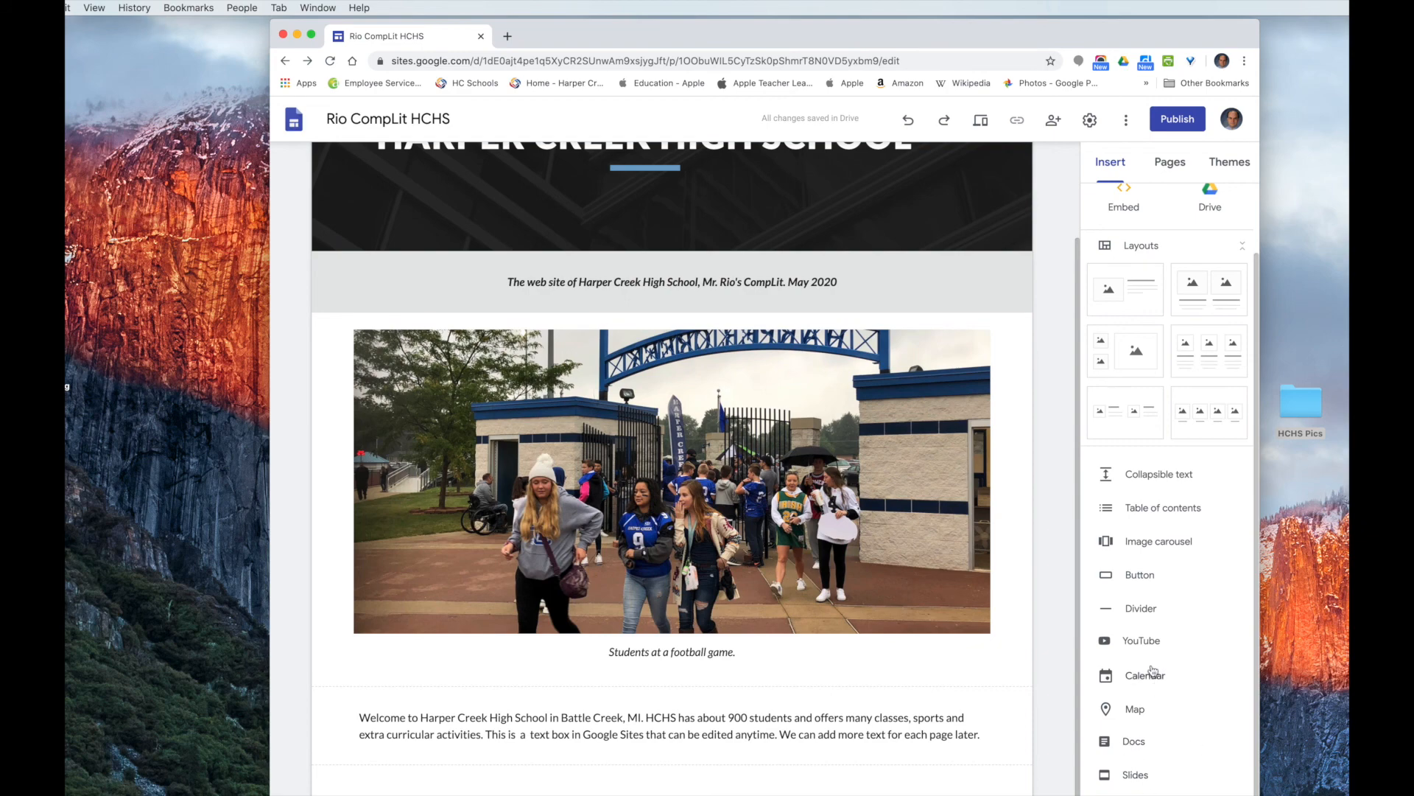
{"action": "scroll", "coordinate": [1191, 685], "scroll_direction": "up", "scroll_amount": 2}
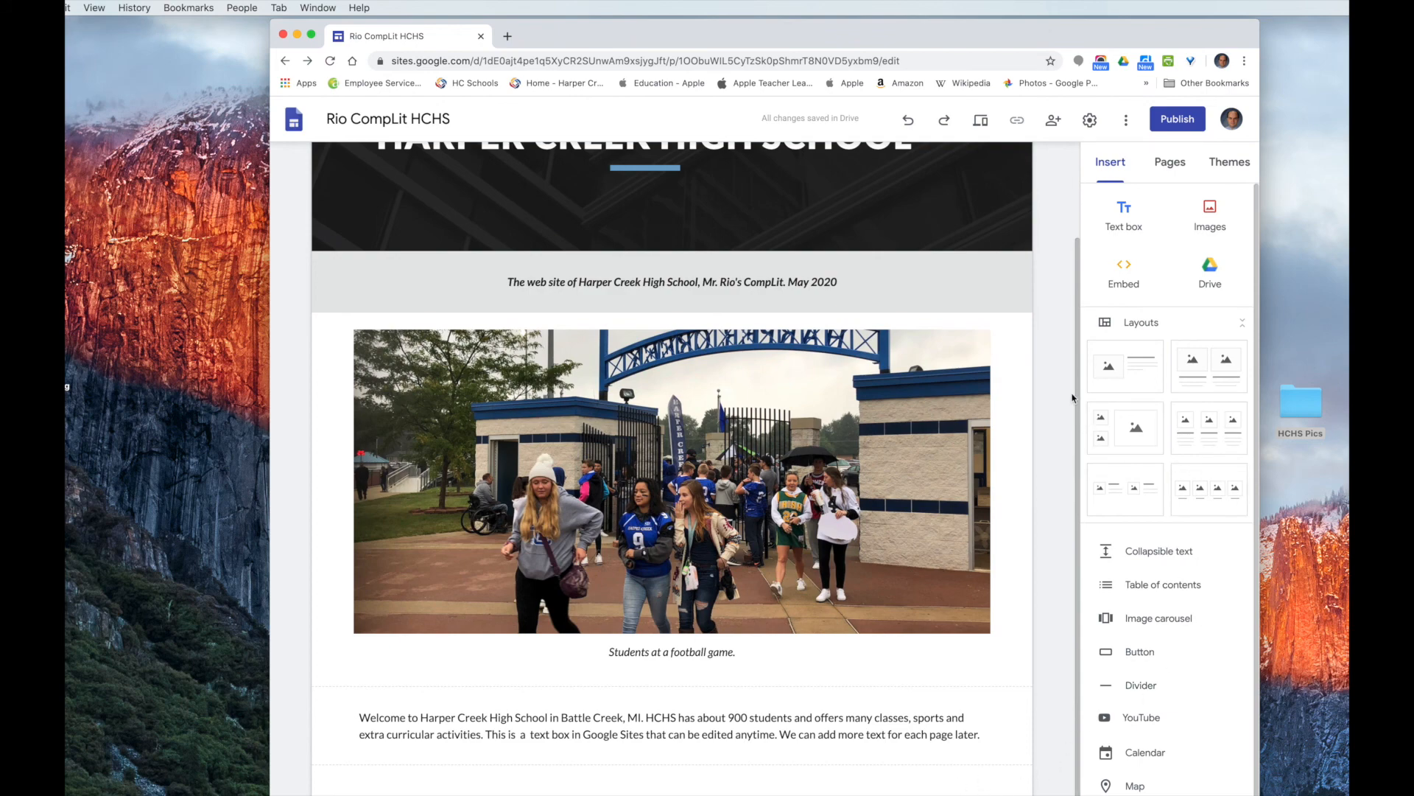
- Add a page footer with the text "Copyright 2020 MR Inc."
{"action": "scroll", "coordinate": [1074, 396], "scroll_direction": "down", "scroll_amount": 1}
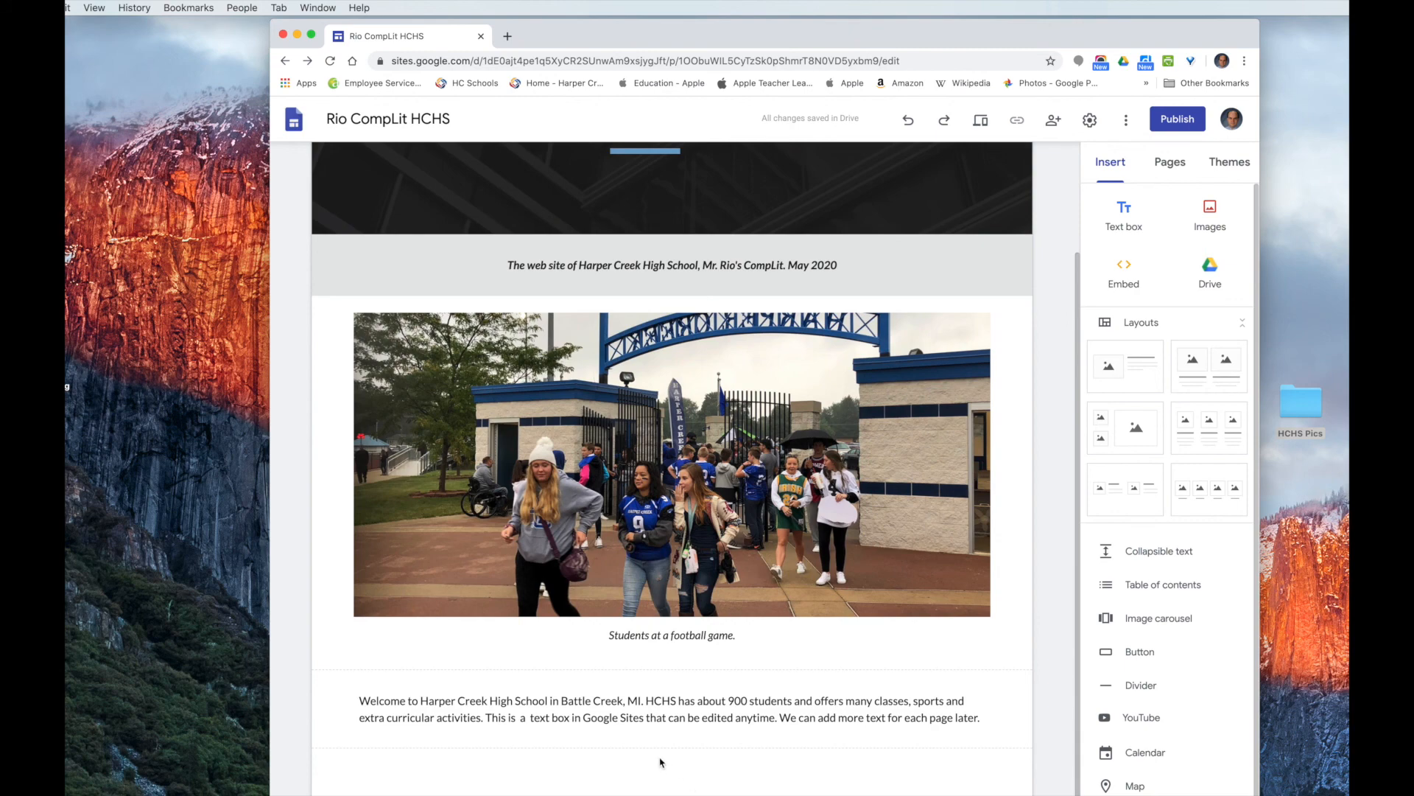
{"action": "left_click", "coordinate": [672, 794]}
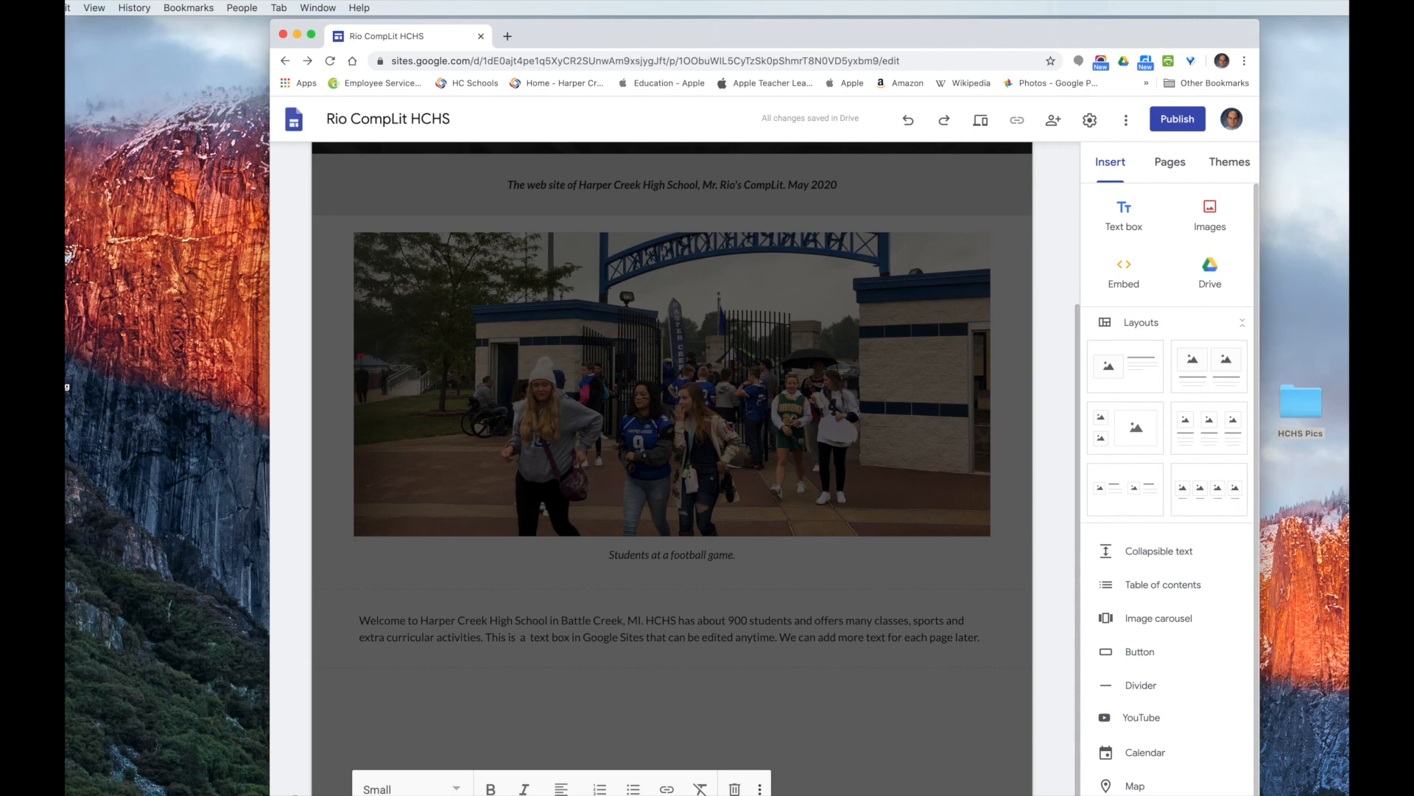
{"action": "scroll", "coordinate": [963, 741], "scroll_direction": "down", "scroll_amount": 1}
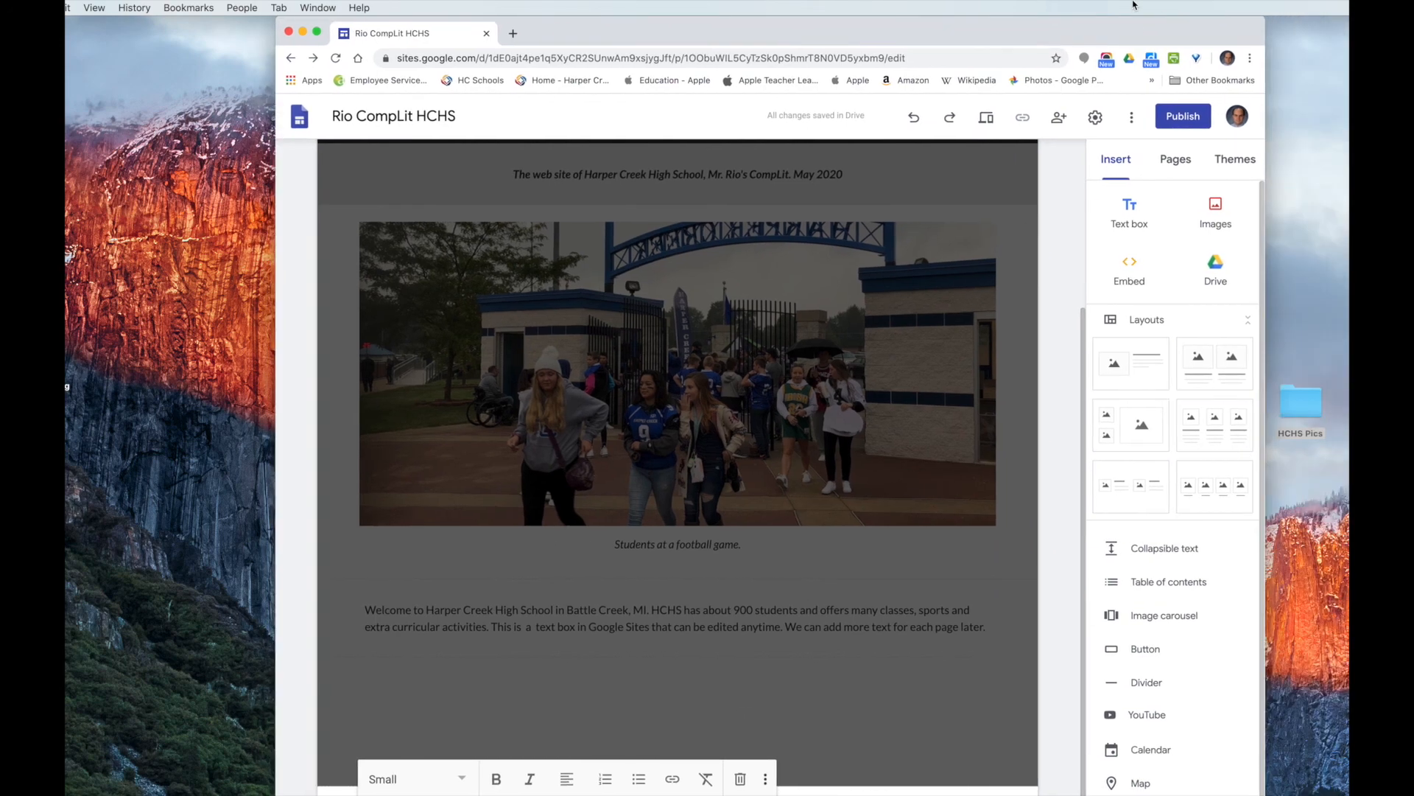
- Move and shrink the browser window so all of it fits on the desktop, with the page footer in view
{"action": "left_click_drag", "start_coordinate": [1134, 28], "coordinate": [1089, 24]}
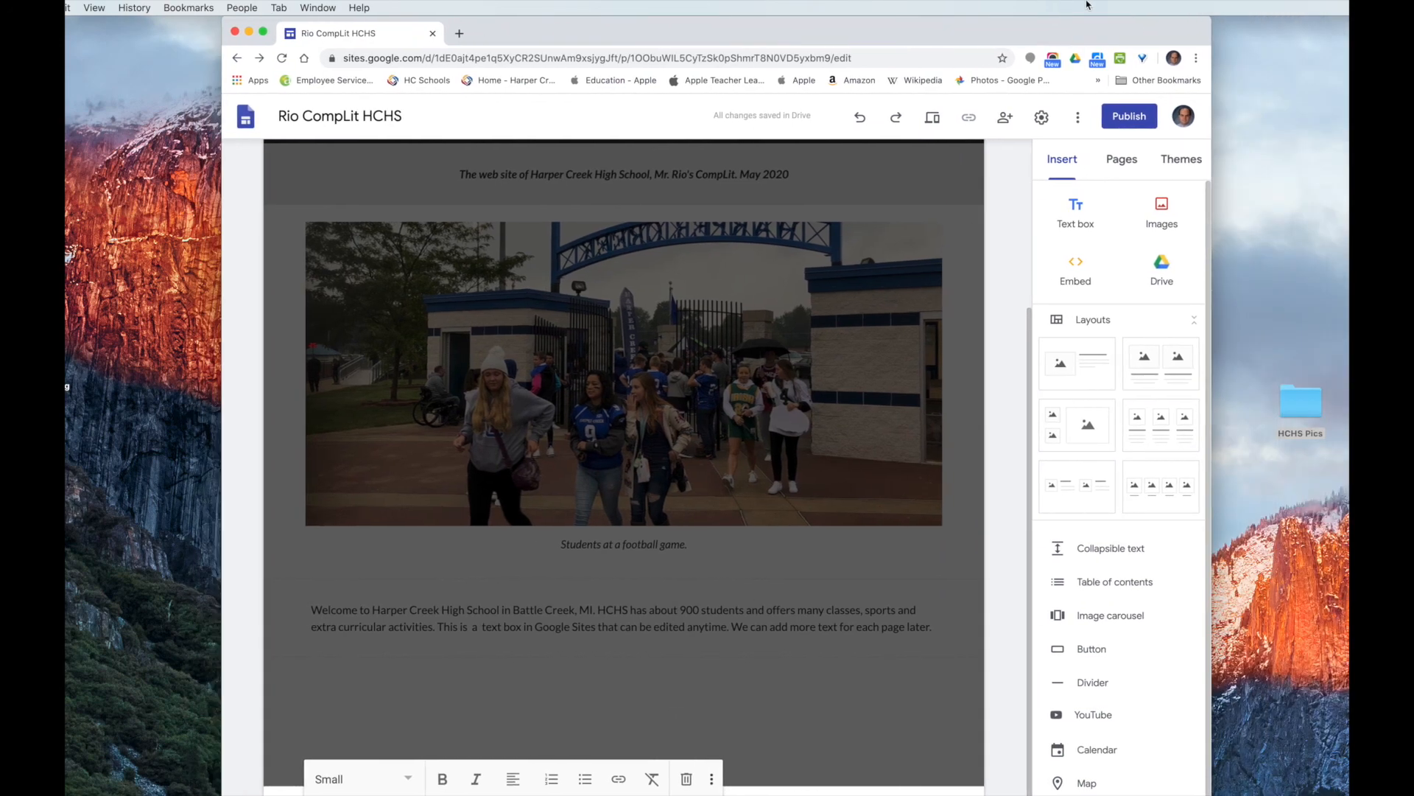
{"action": "left_click_drag", "start_coordinate": [1213, 793], "coordinate": [1134, 738]}
{"action": "scroll", "coordinate": [939, 690], "scroll_direction": "down", "scroll_amount": 4}
{"action": "left_click", "coordinate": [940, 692]}
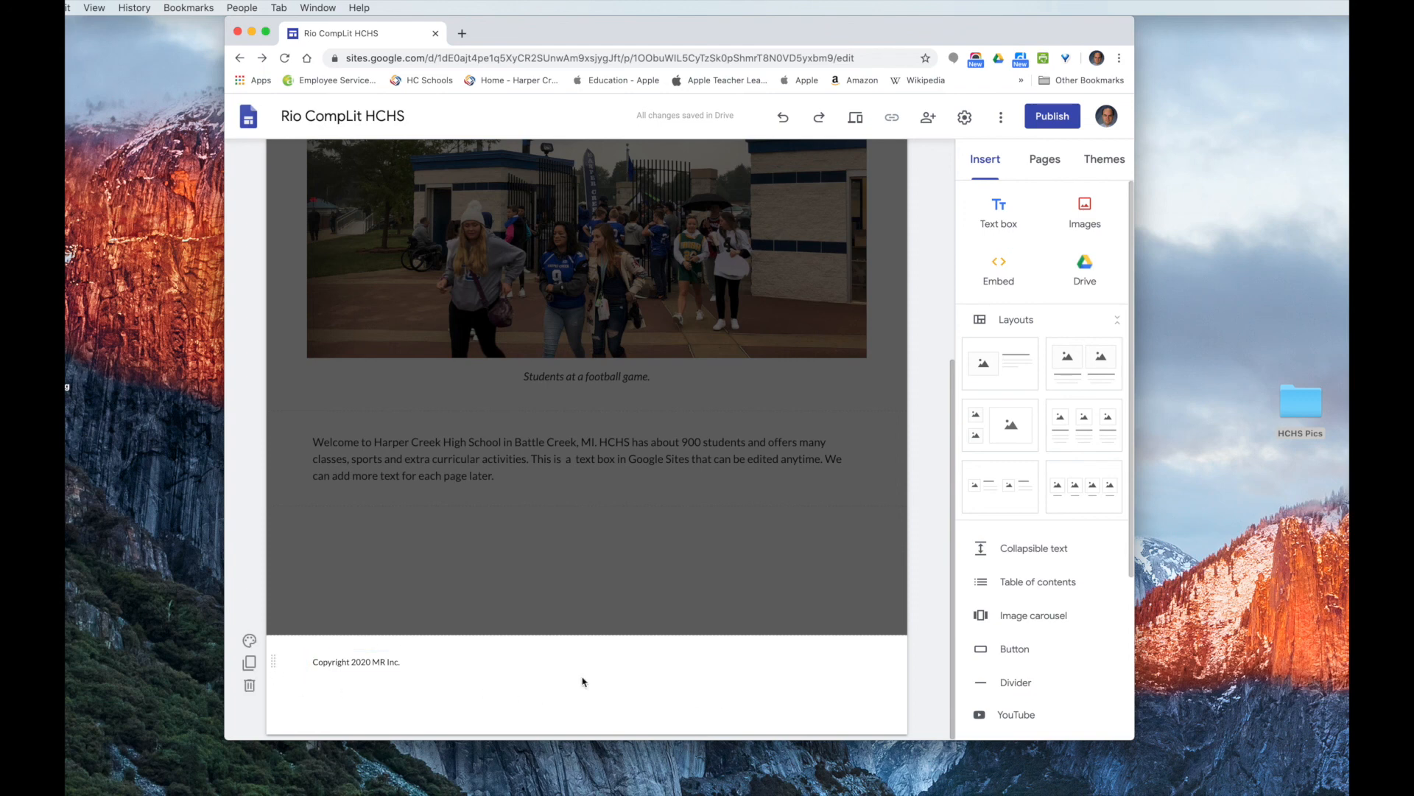
- Apply the Heading text style to the footer text "Copyright 2020 MR Inc." and leave footer editing
{"action": "left_click_drag", "start_coordinate": [407, 664], "coordinate": [288, 663]}
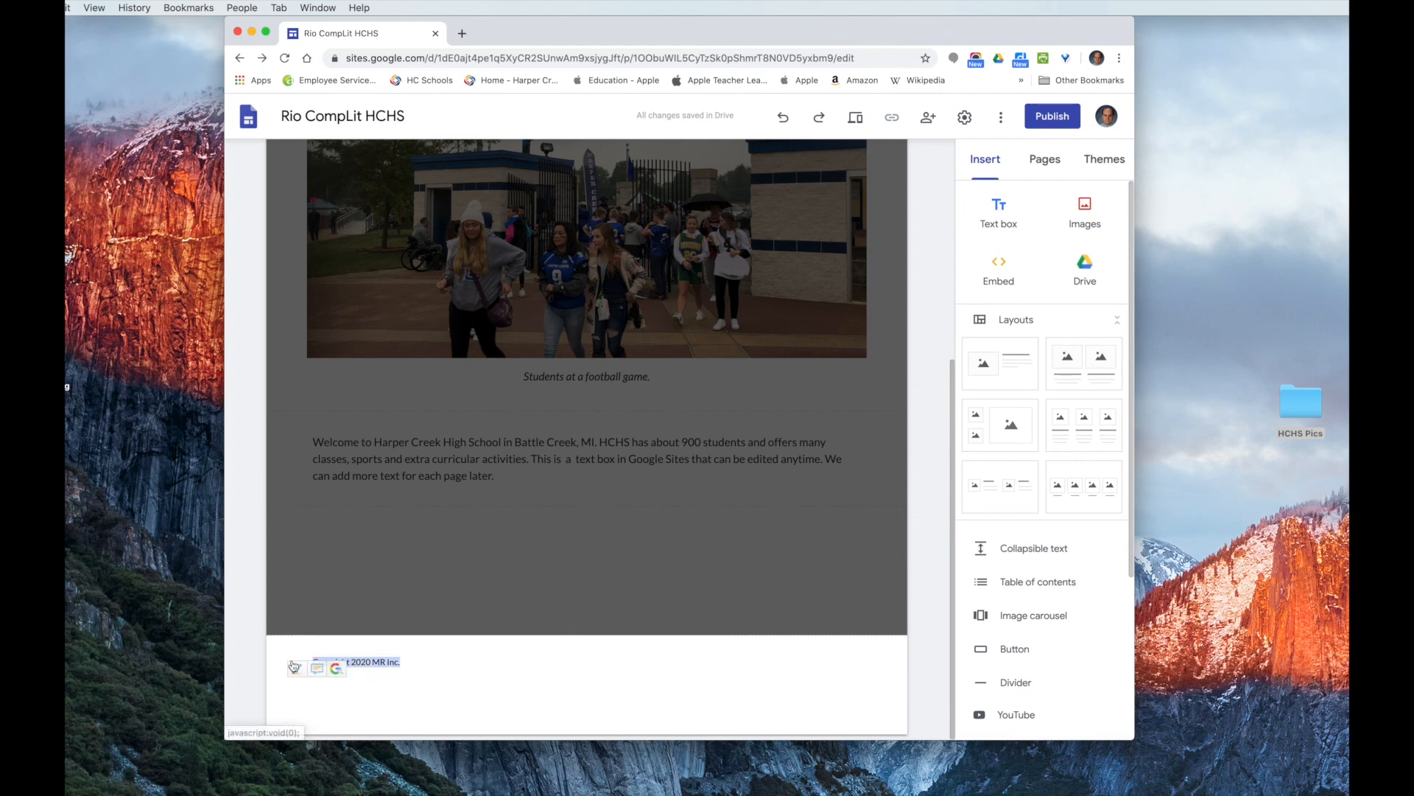
{"action": "left_click", "coordinate": [351, 699]}
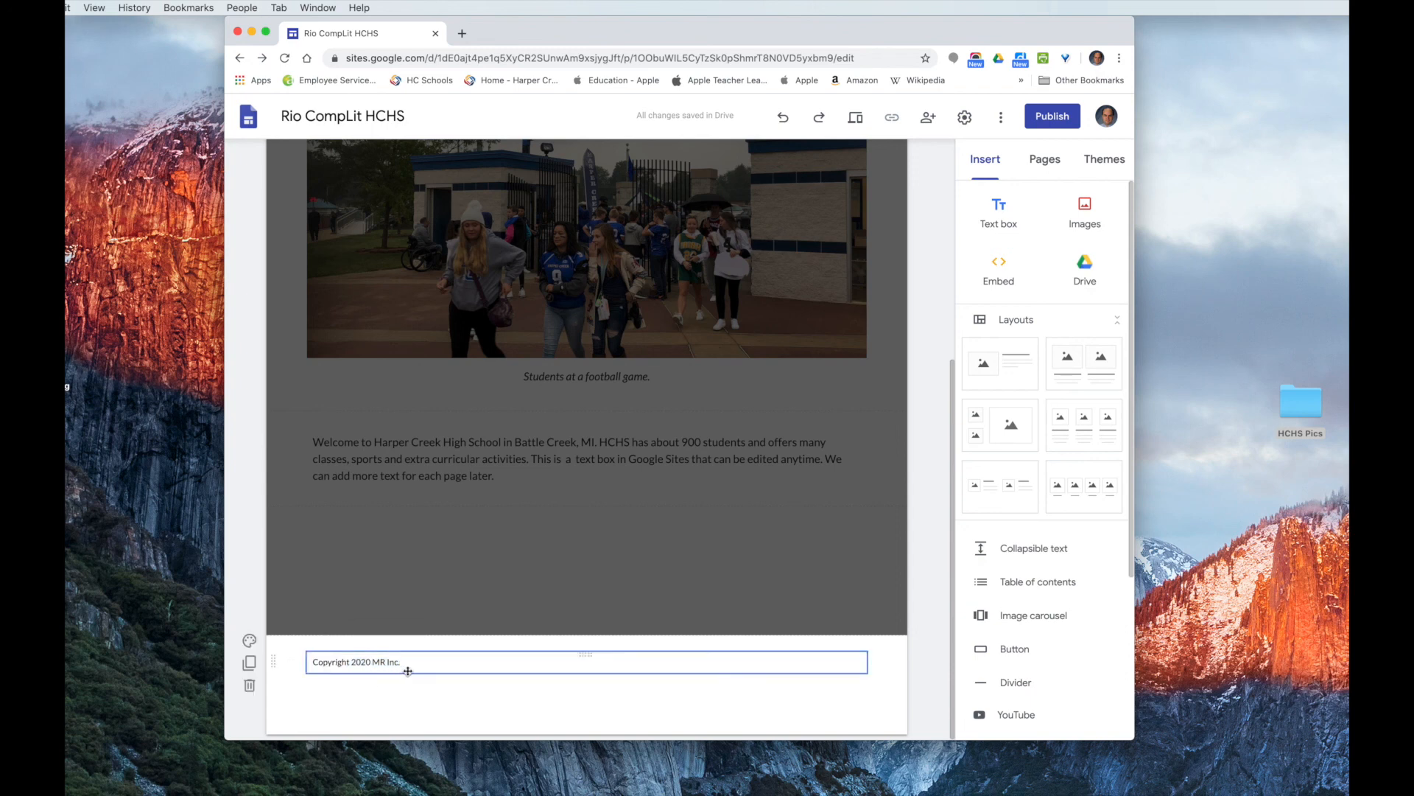
{"action": "left_click_drag", "start_coordinate": [411, 661], "coordinate": [283, 660]}
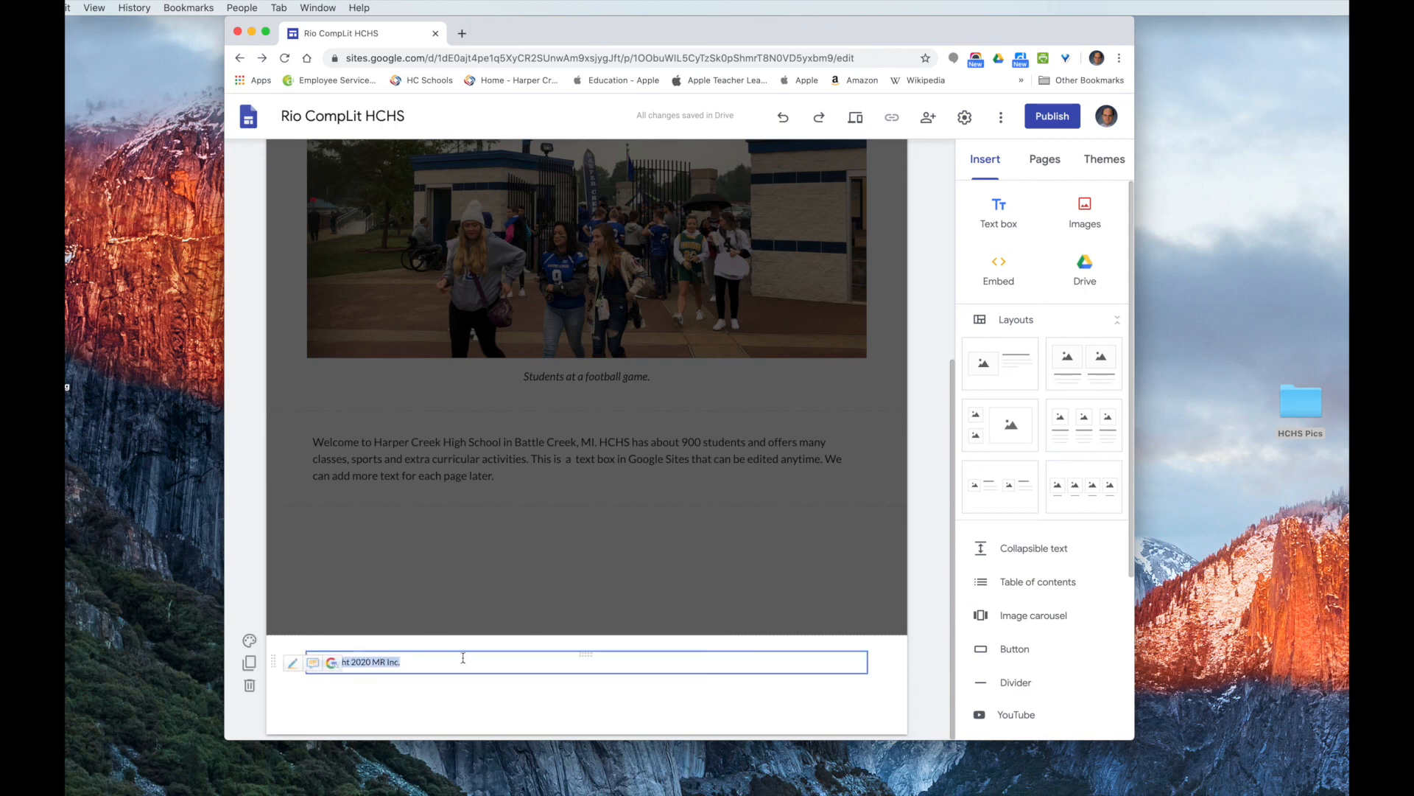
{"action": "left_click", "coordinate": [368, 663]}
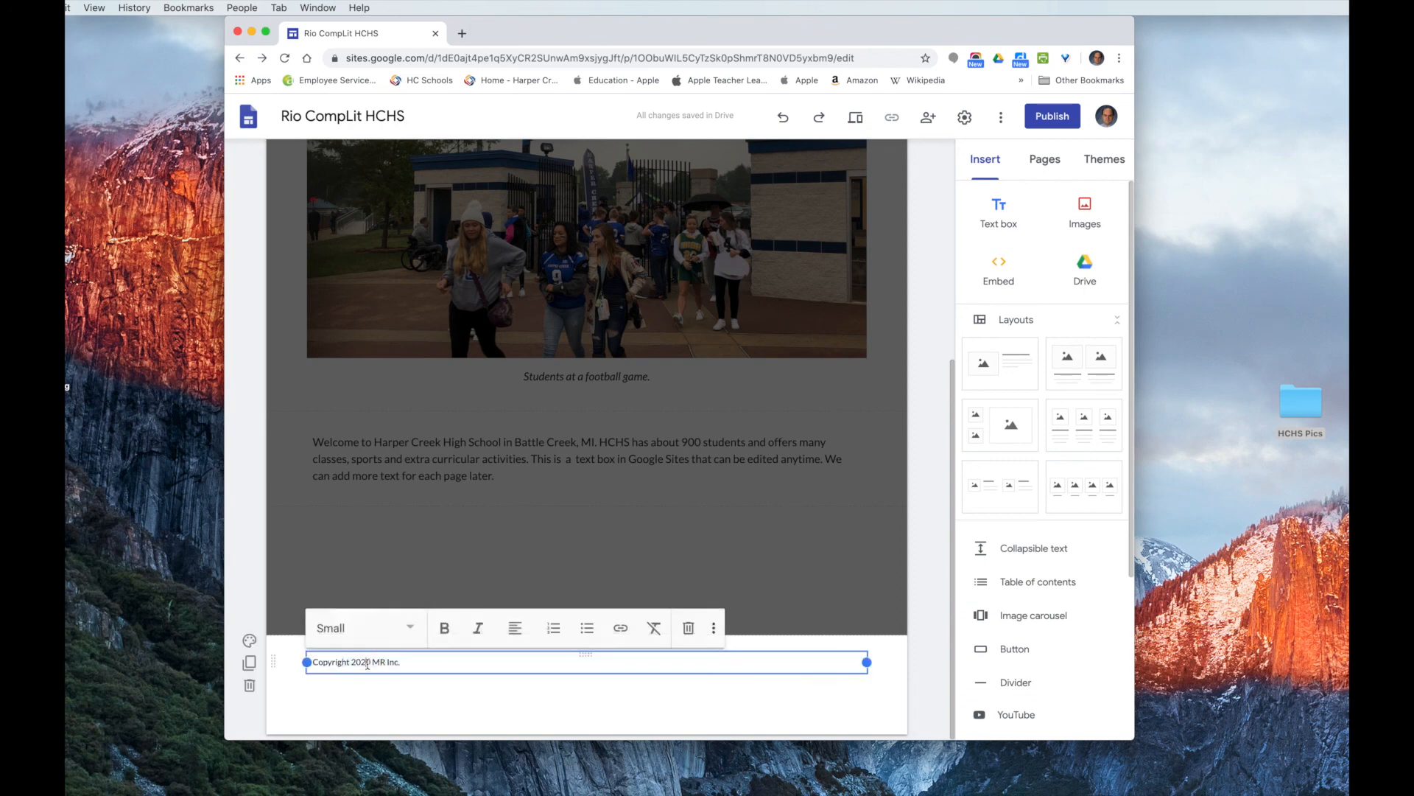
{"action": "left_click_drag", "start_coordinate": [410, 661], "coordinate": [304, 662]}
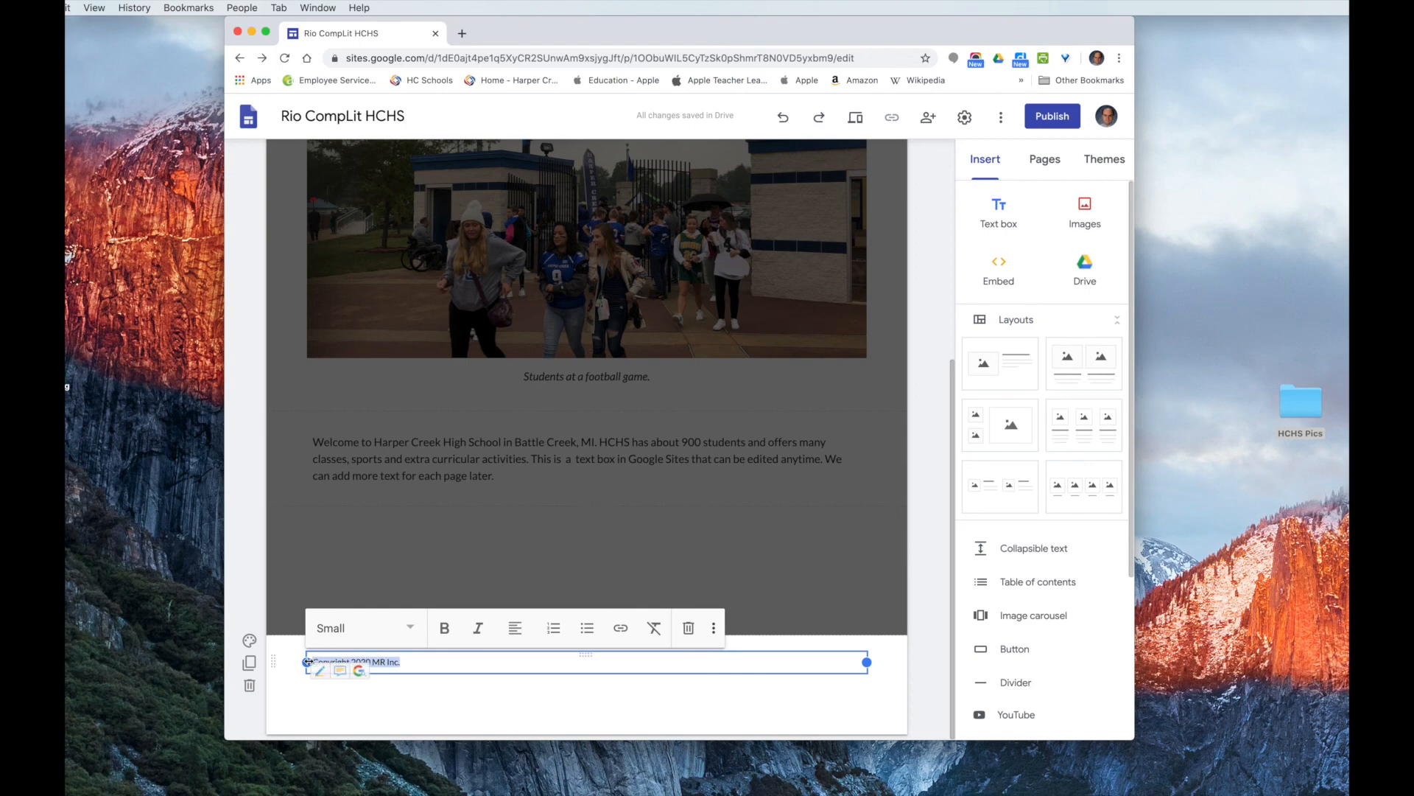
{"action": "left_click", "coordinate": [405, 630]}
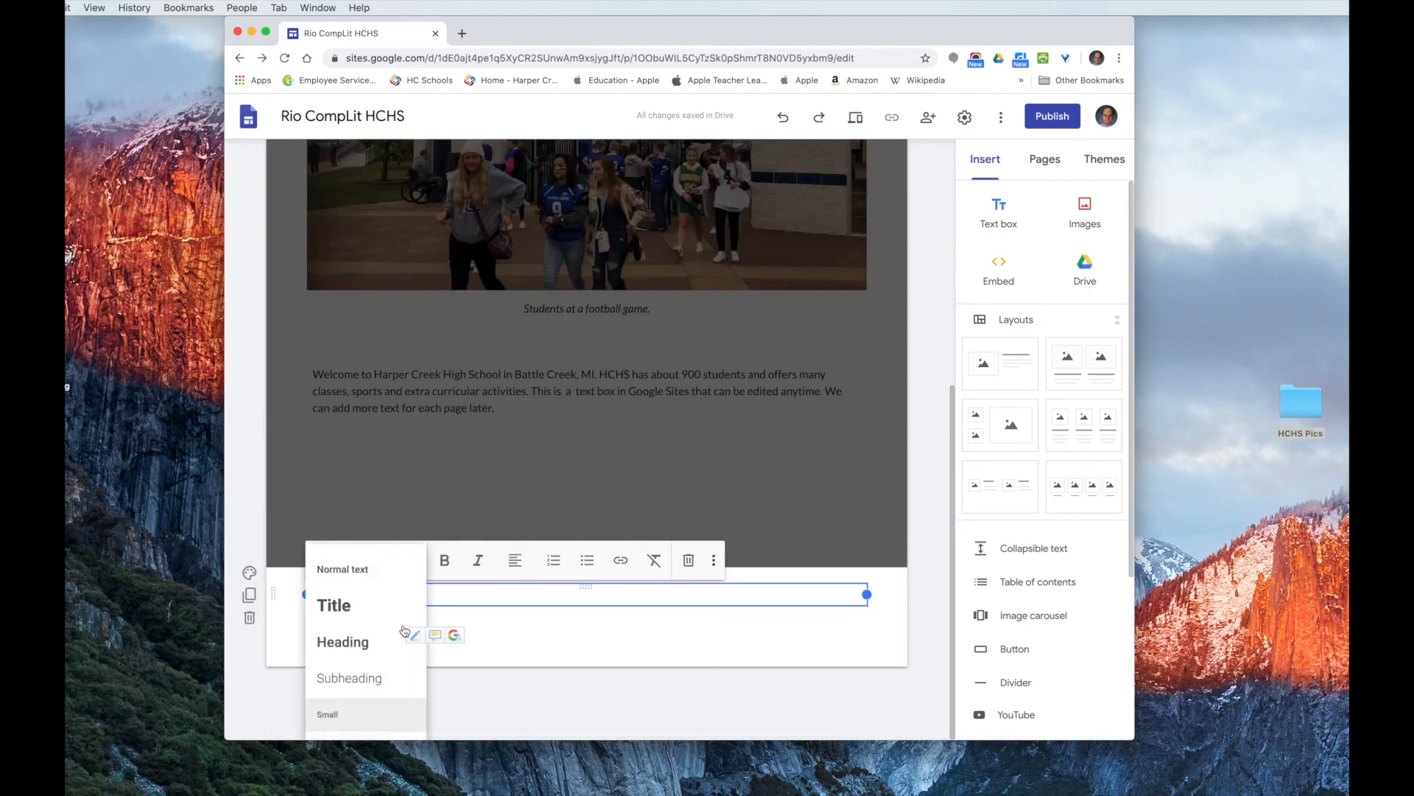
{"action": "left_click", "coordinate": [353, 642]}
{"action": "left_click", "coordinate": [578, 699]}
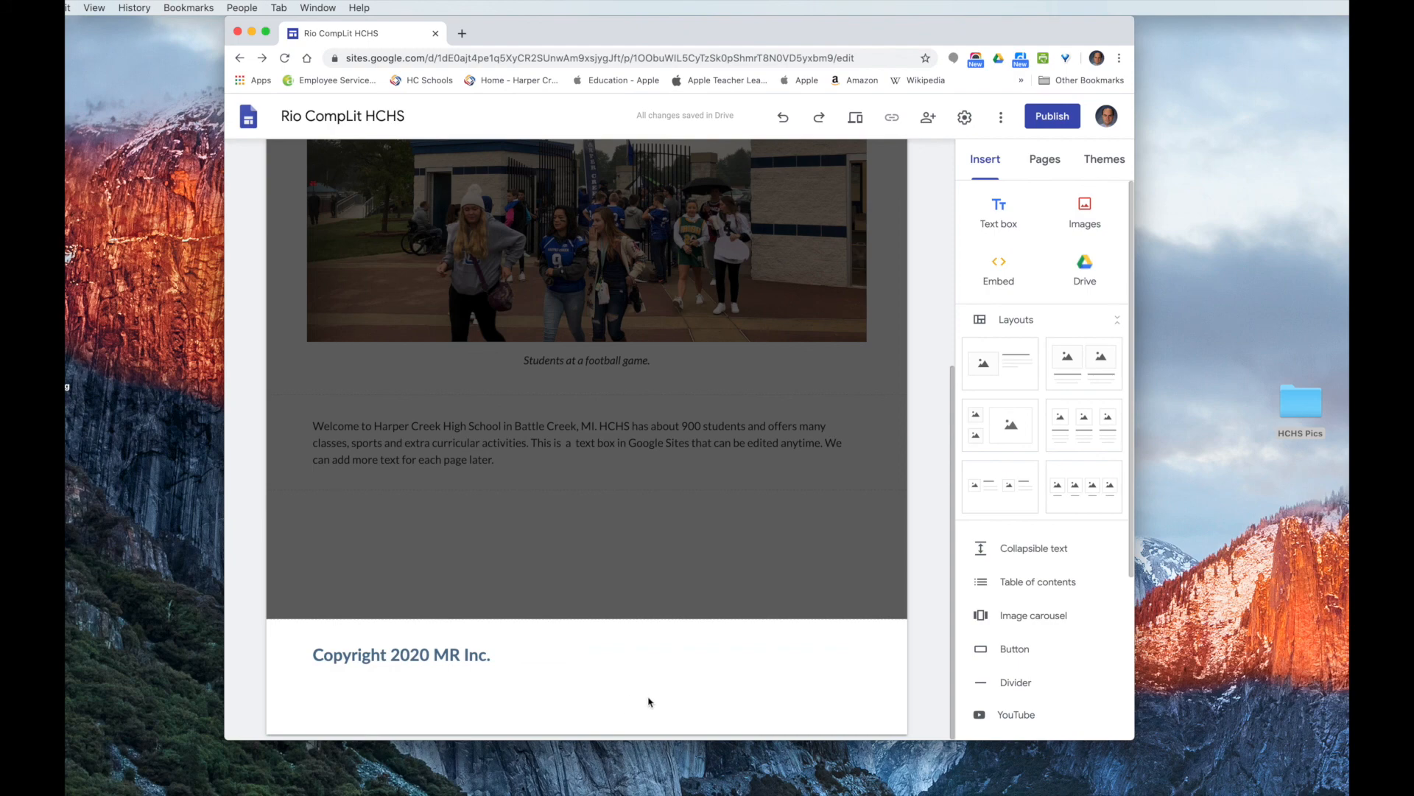
{"action": "left_click", "coordinate": [694, 519]}
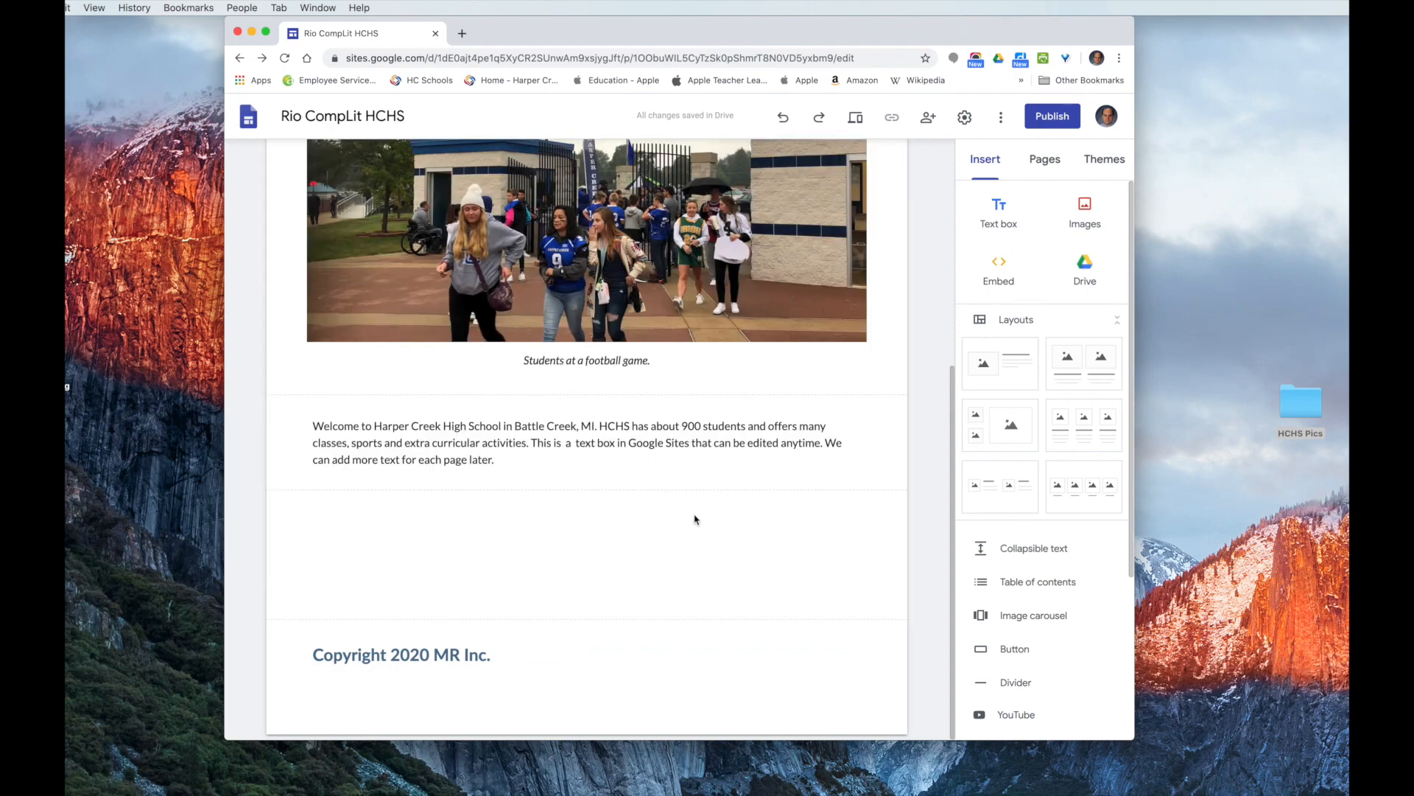
- Insert a divider below the welcome paragraph and deselect it
{"action": "mouse_move", "coordinate": [458, 632]}
{"action": "scroll", "coordinate": [1074, 493], "scroll_direction": "down", "scroll_amount": 2}
{"action": "scroll", "coordinate": [1074, 493], "scroll_direction": "down", "scroll_amount": 2}
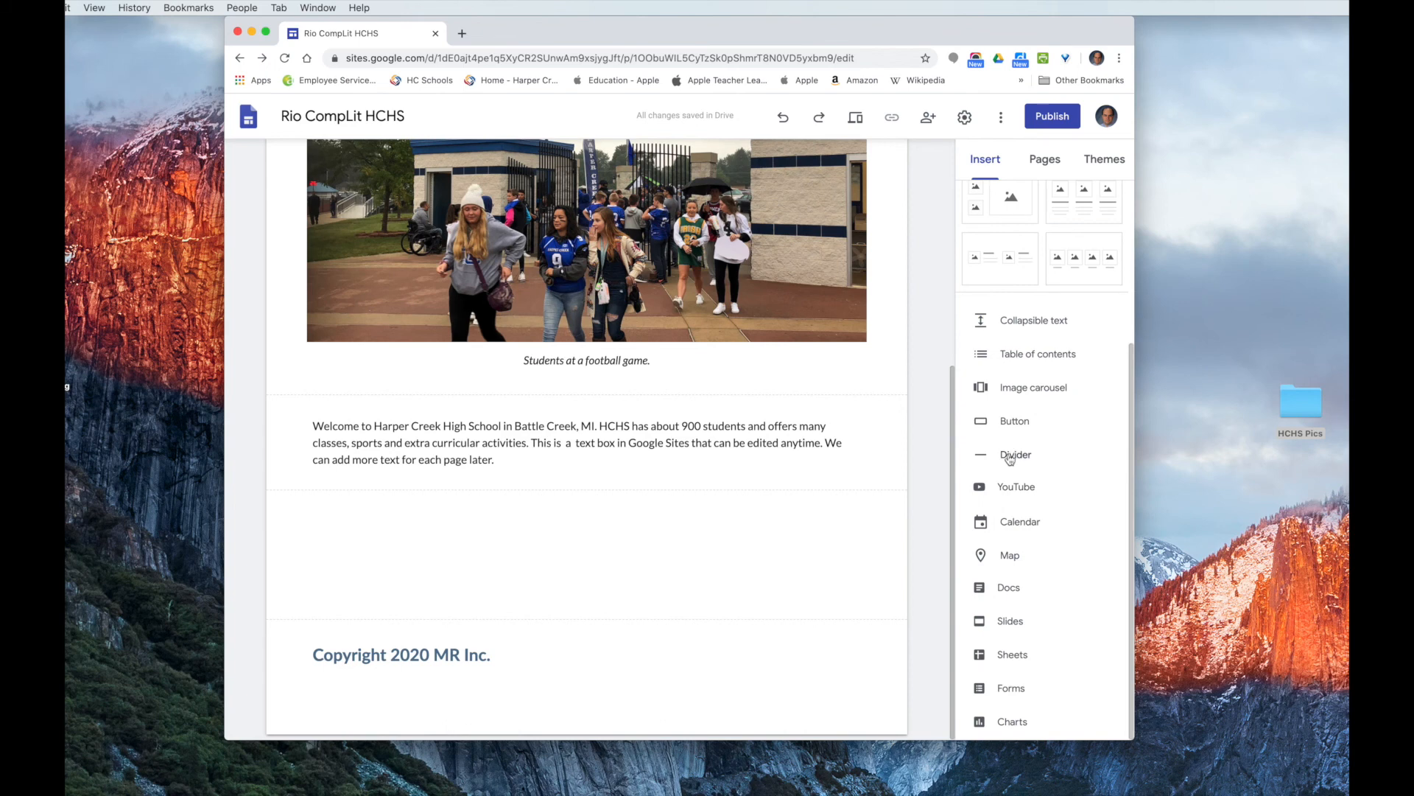
{"action": "left_click", "coordinate": [1010, 457]}
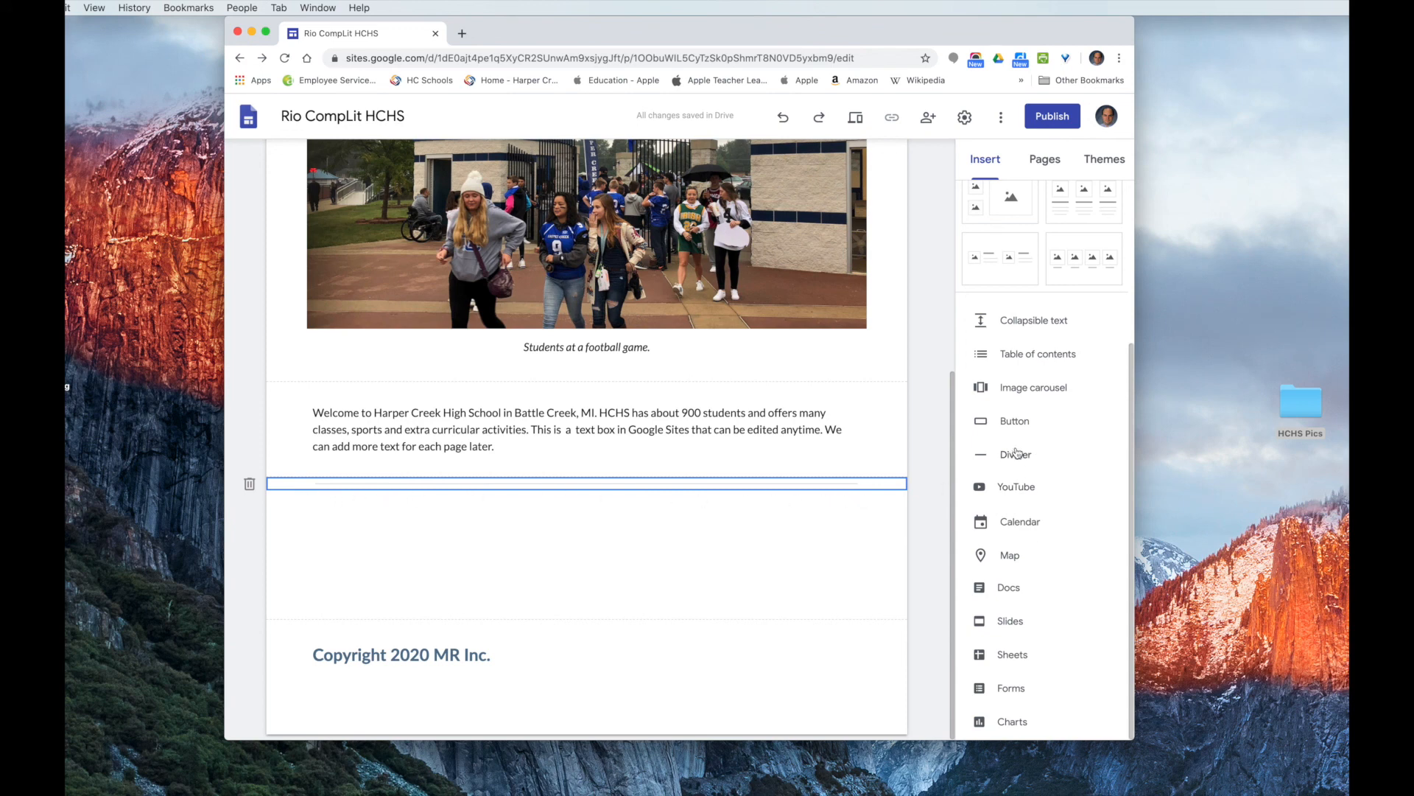
{"action": "left_click", "coordinate": [706, 520]}
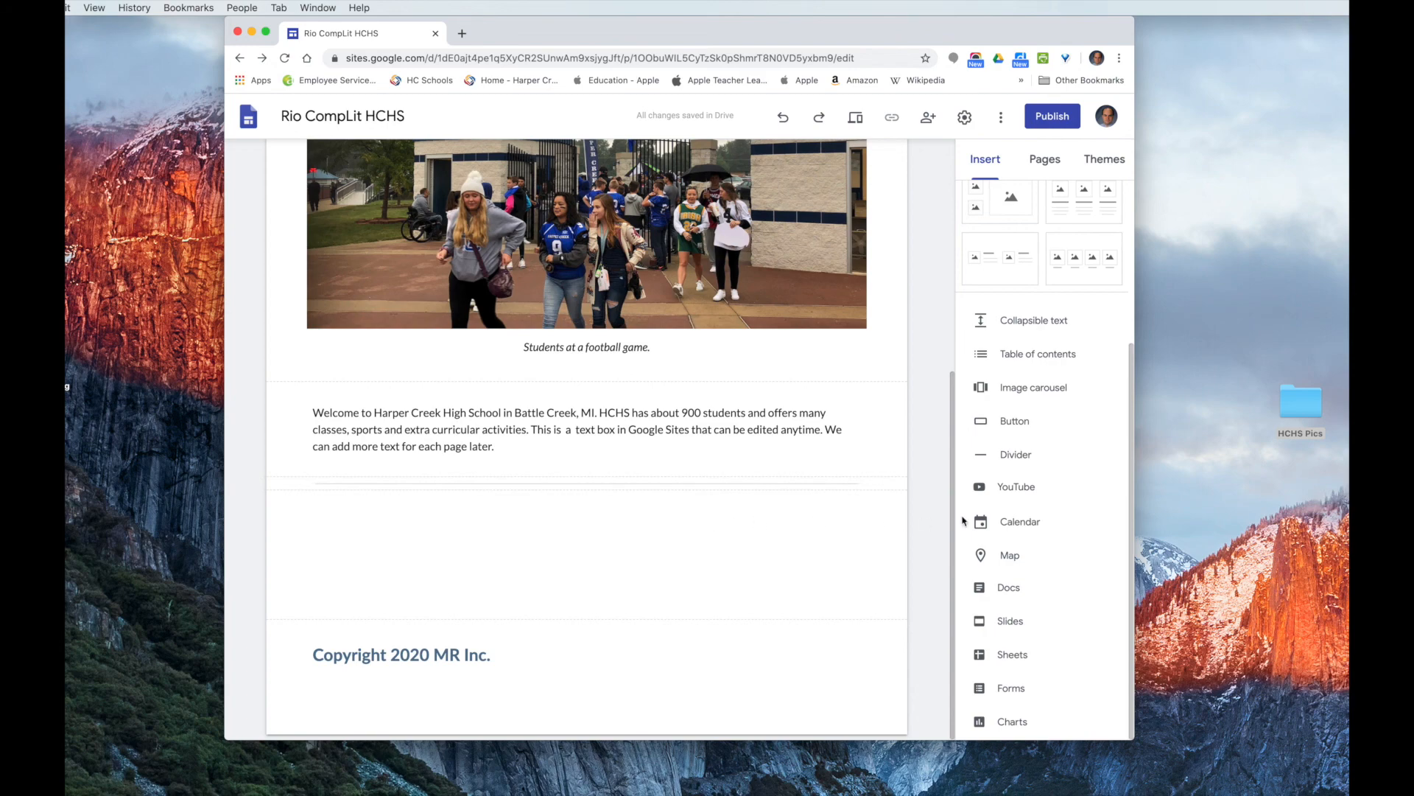
- Start inserting a YouTube video and search for "Harper Creek High School HCTV"
{"action": "left_click", "coordinate": [1015, 491]}
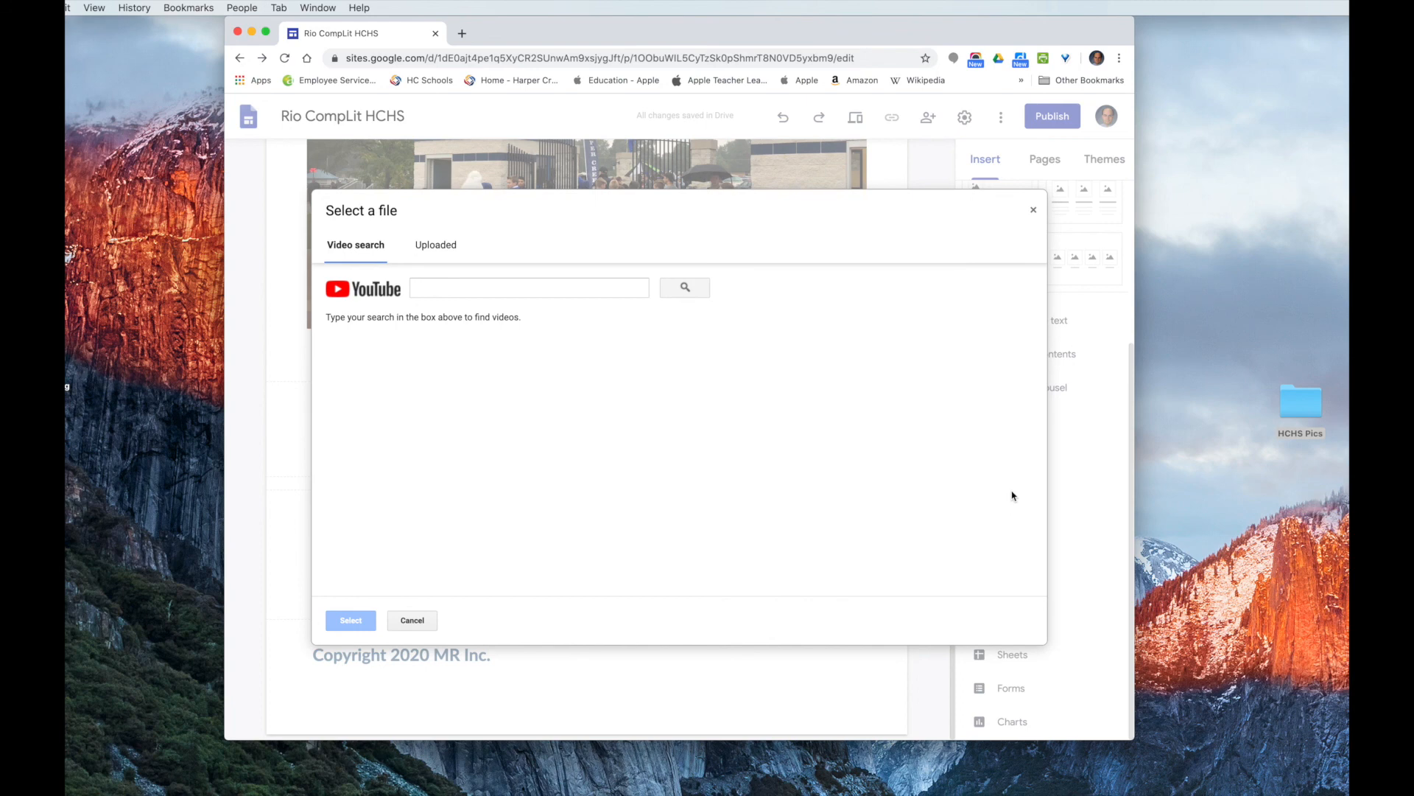
{"action": "left_click", "coordinate": [488, 286]}
{"action": "type", "text": "Ha"}
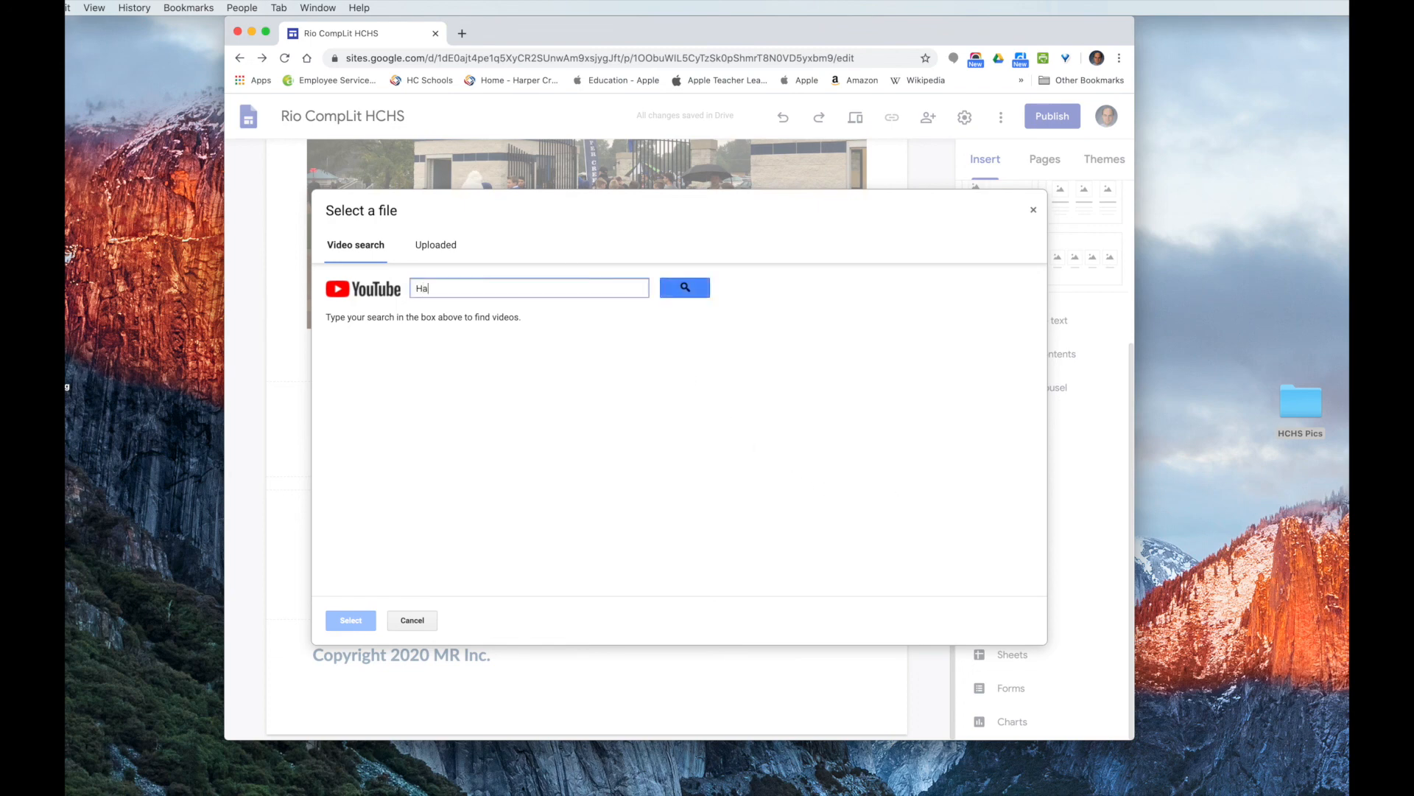
{"action": "type", "text": "rper Creek High School HCTV"}
{"action": "left_click", "coordinate": [704, 293]}
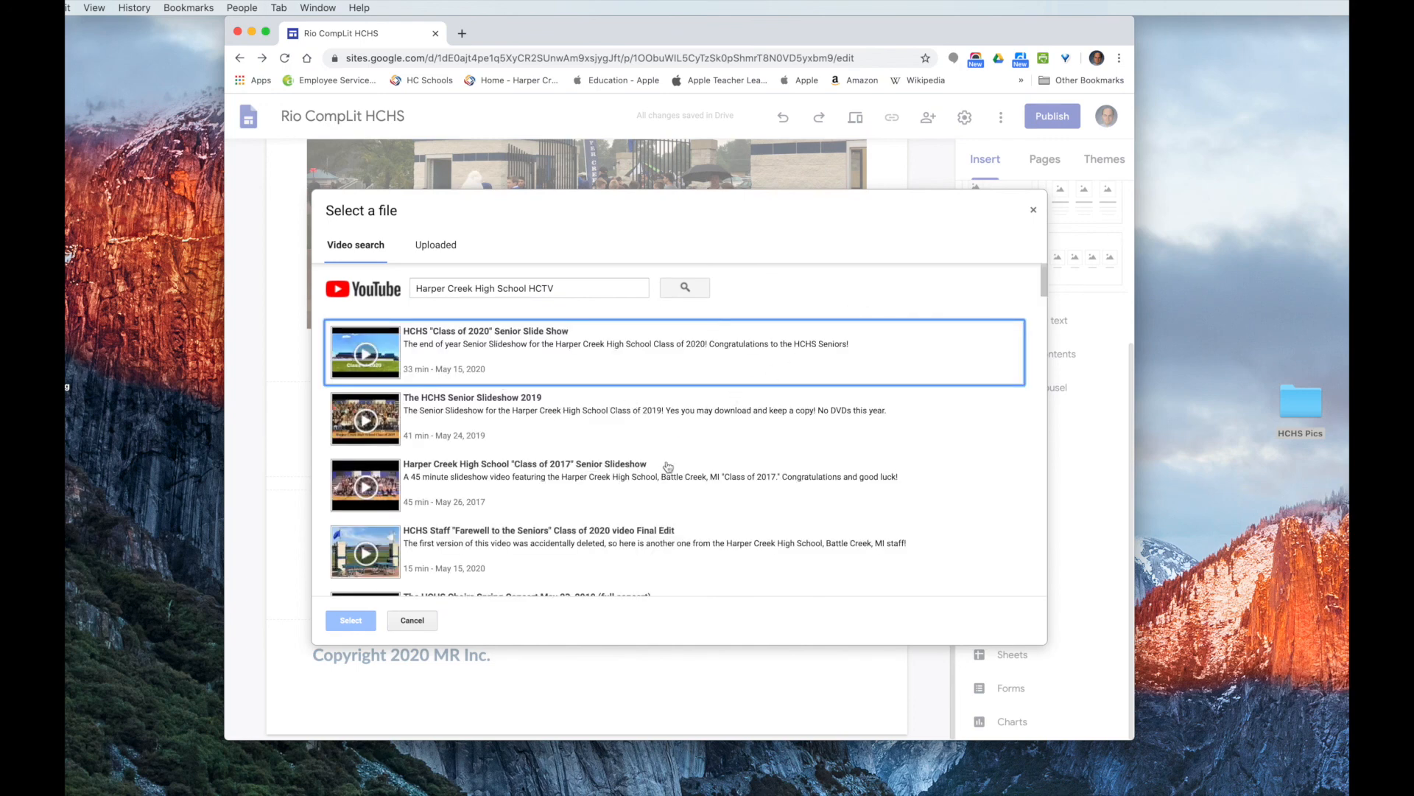
- Insert the video Drone HCHS "Seniors Last Drive" 2020 May 15, 2020 from the search results below the divider
{"action": "scroll", "coordinate": [671, 466], "scroll_direction": "down", "scroll_amount": 3}
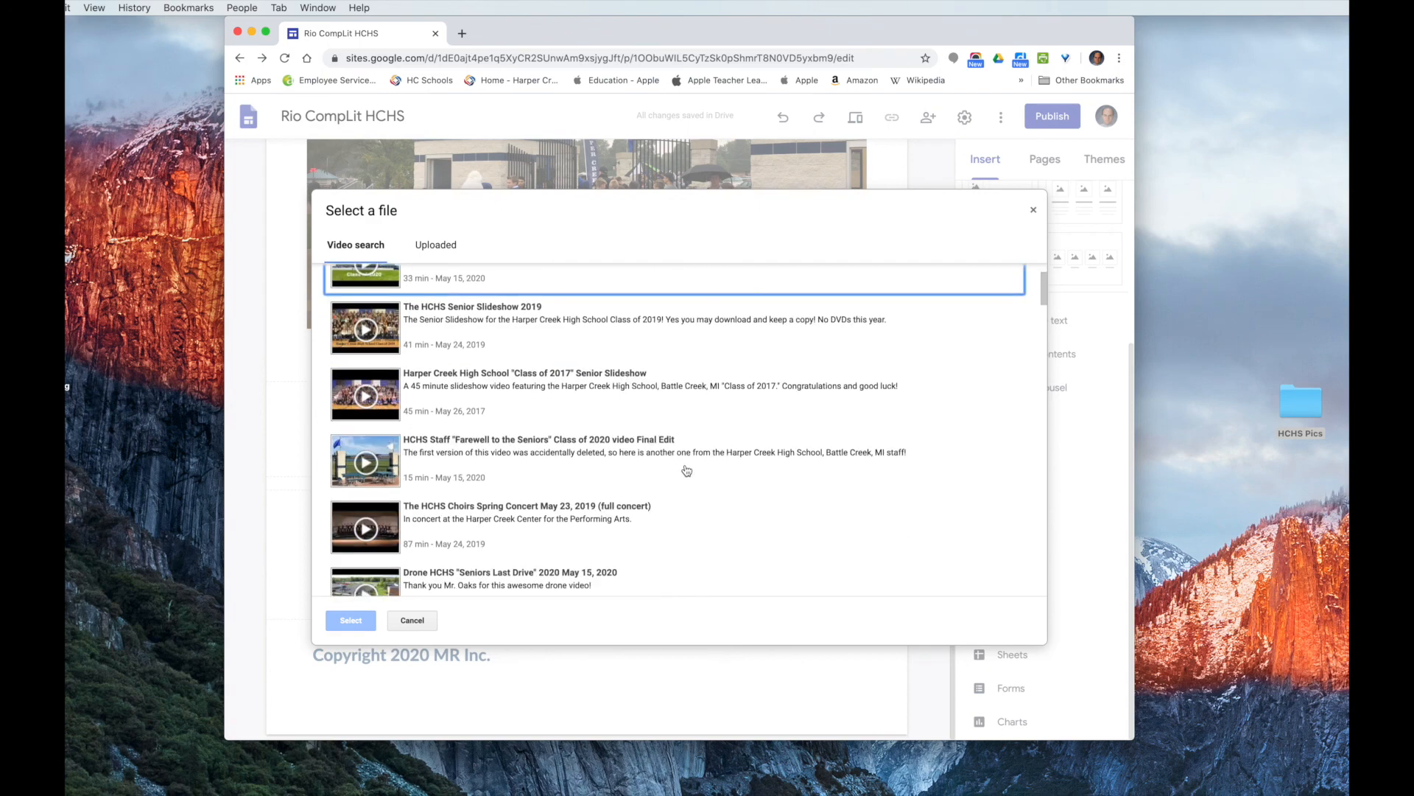
{"action": "scroll", "coordinate": [686, 469], "scroll_direction": "down", "scroll_amount": 3}
{"action": "scroll", "coordinate": [686, 469], "scroll_direction": "up", "scroll_amount": 3}
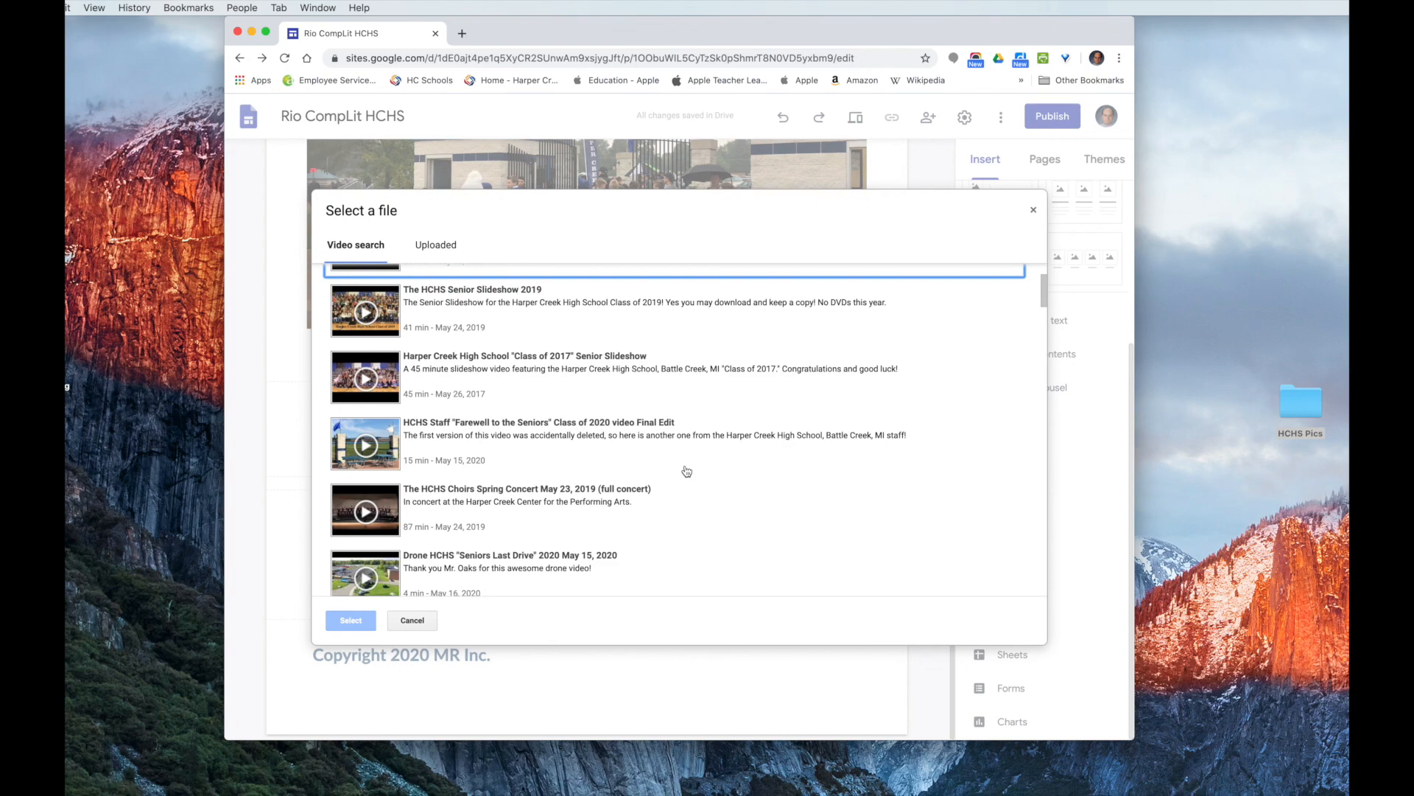
{"action": "scroll", "coordinate": [687, 471], "scroll_direction": "up", "scroll_amount": 4}
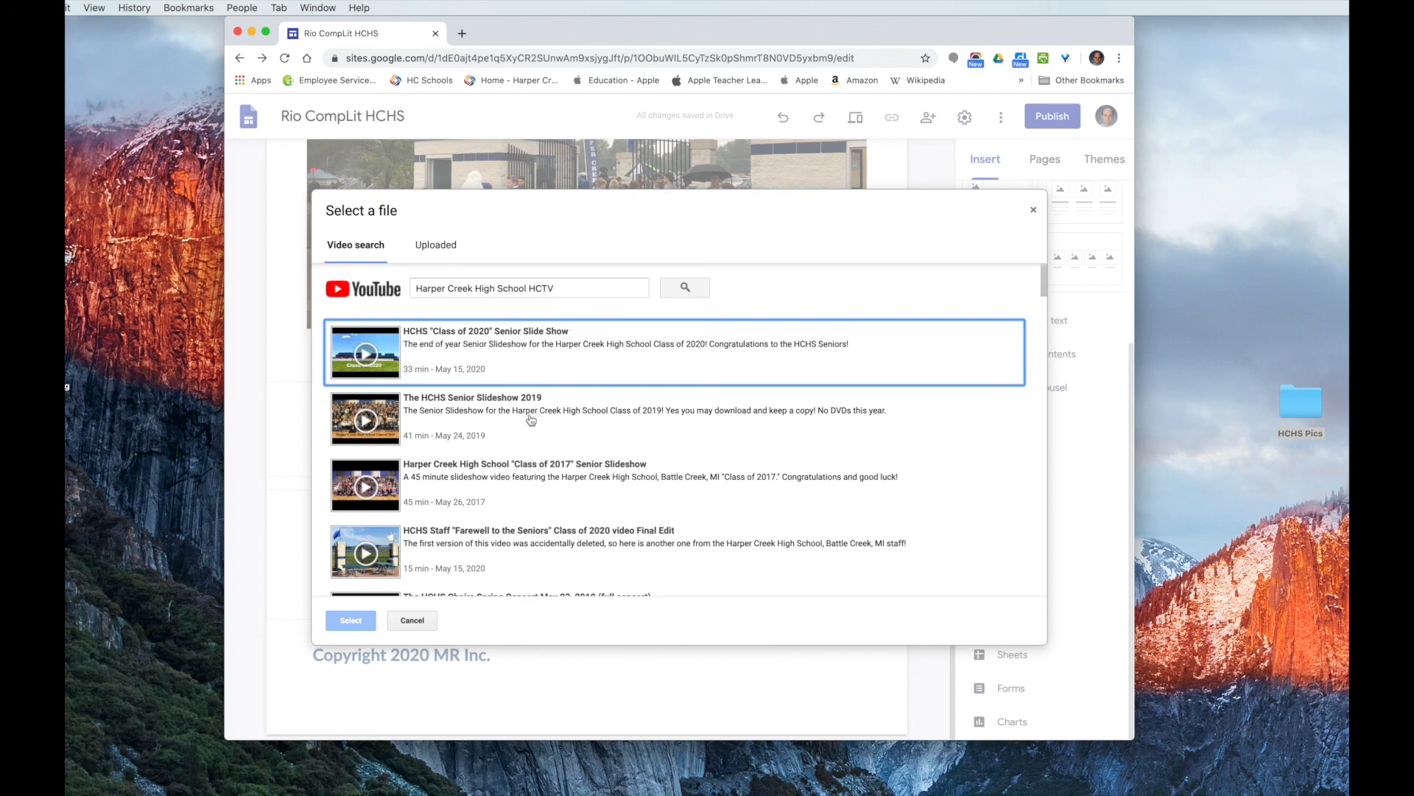
{"action": "scroll", "coordinate": [532, 420], "scroll_direction": "down", "scroll_amount": 1}
{"action": "scroll", "coordinate": [532, 421], "scroll_direction": "down", "scroll_amount": 1}
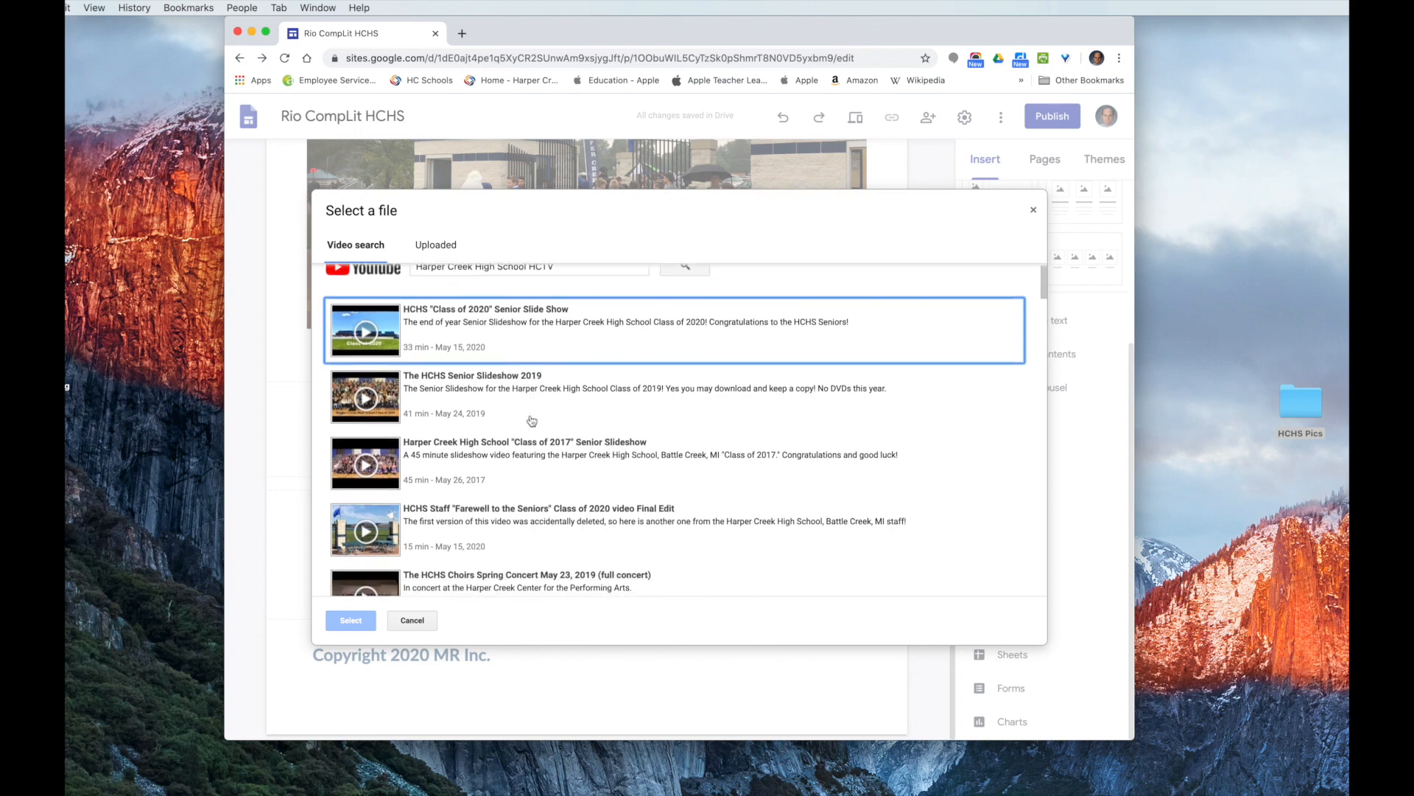
{"action": "scroll", "coordinate": [531, 421], "scroll_direction": "down", "scroll_amount": 2}
{"action": "scroll", "coordinate": [731, 432], "scroll_direction": "down", "scroll_amount": 2}
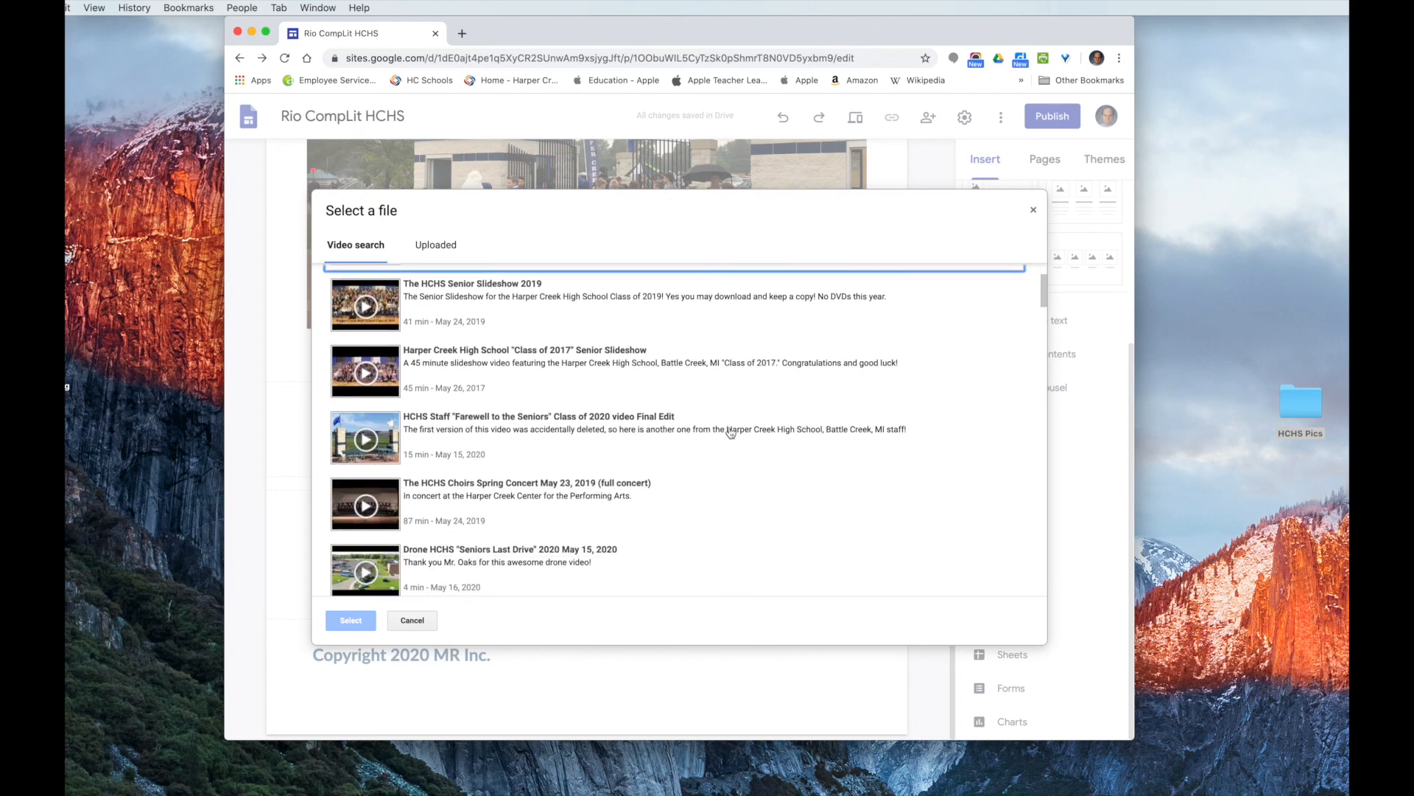
{"action": "scroll", "coordinate": [784, 478], "scroll_direction": "down", "scroll_amount": 1}
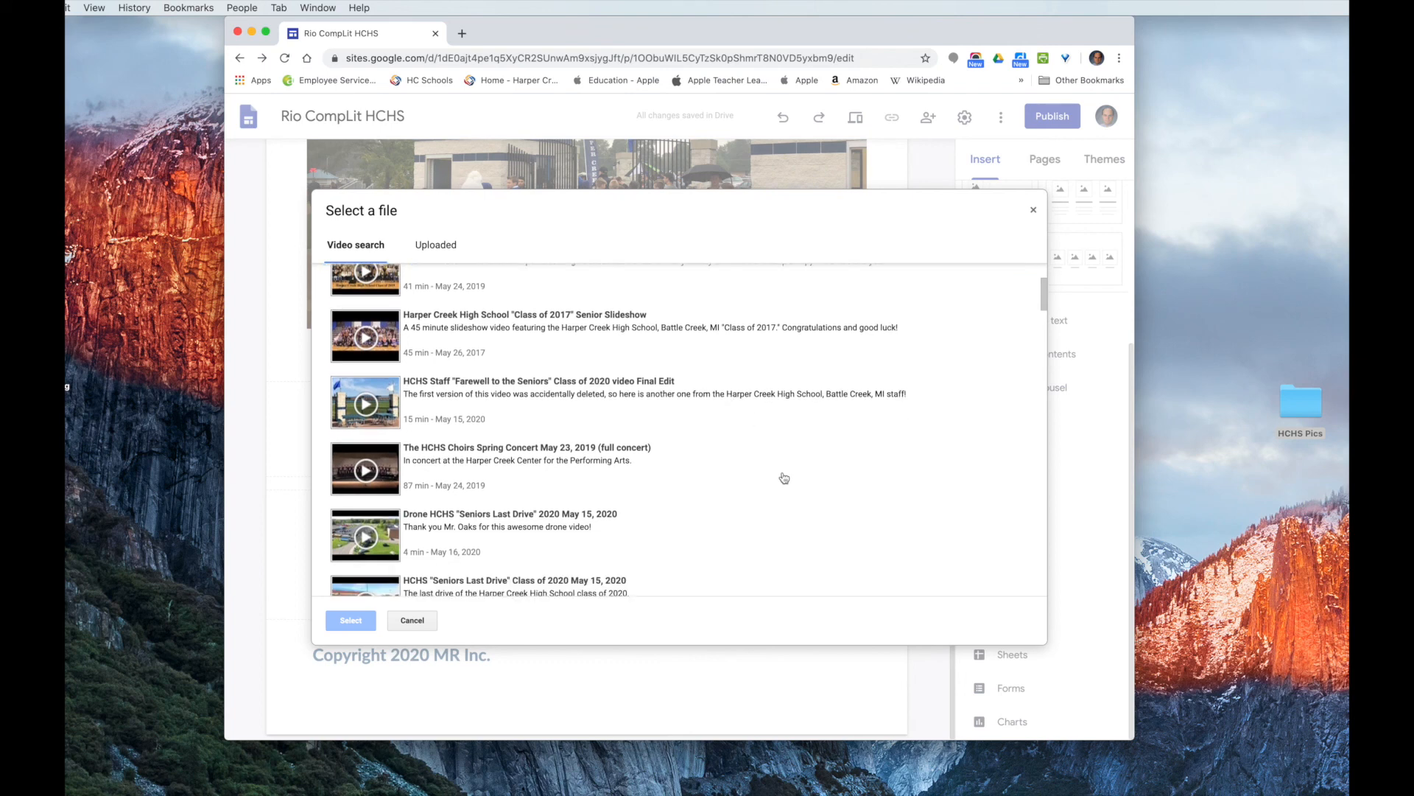
{"action": "scroll", "coordinate": [784, 479], "scroll_direction": "down", "scroll_amount": 1}
{"action": "left_click", "coordinate": [456, 486]}
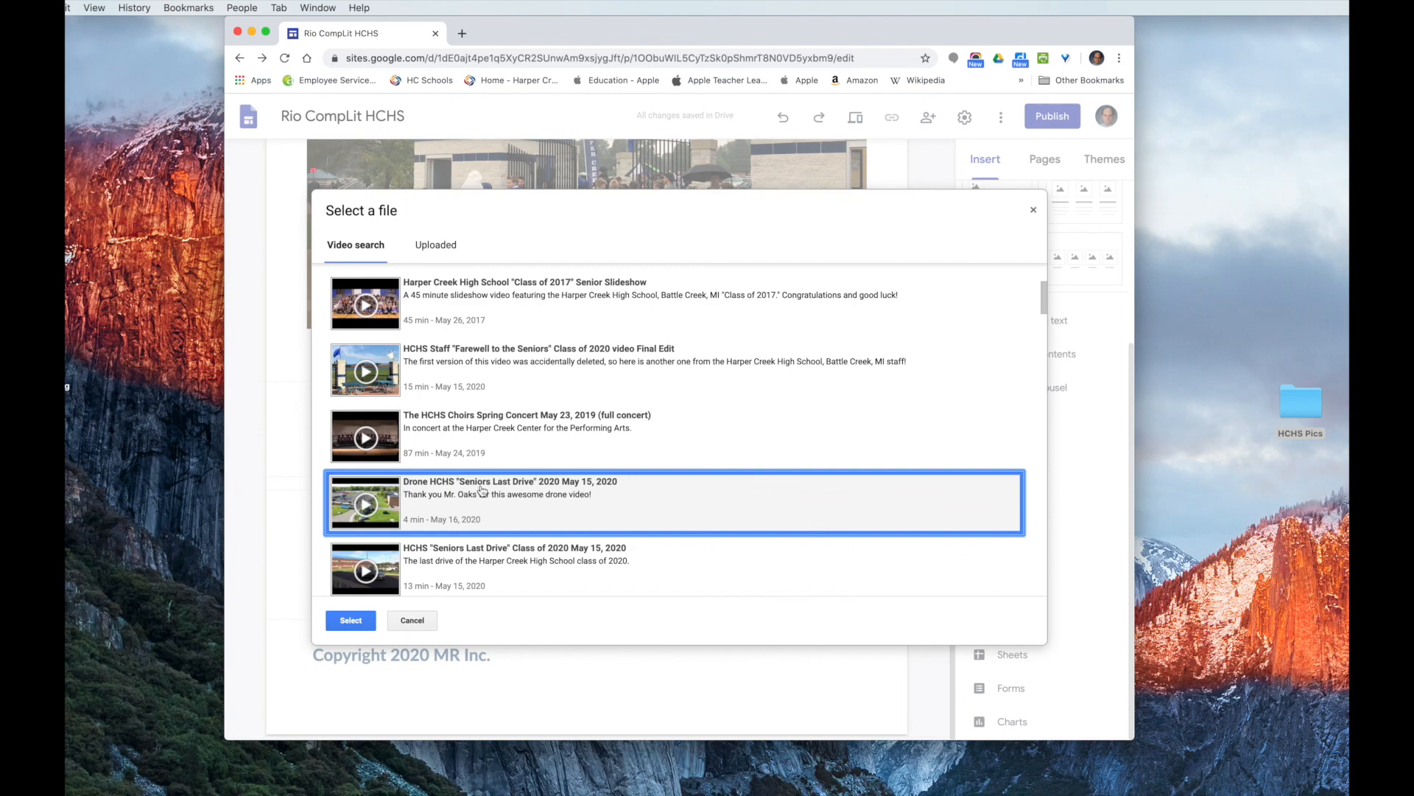
{"action": "left_click", "coordinate": [357, 621]}
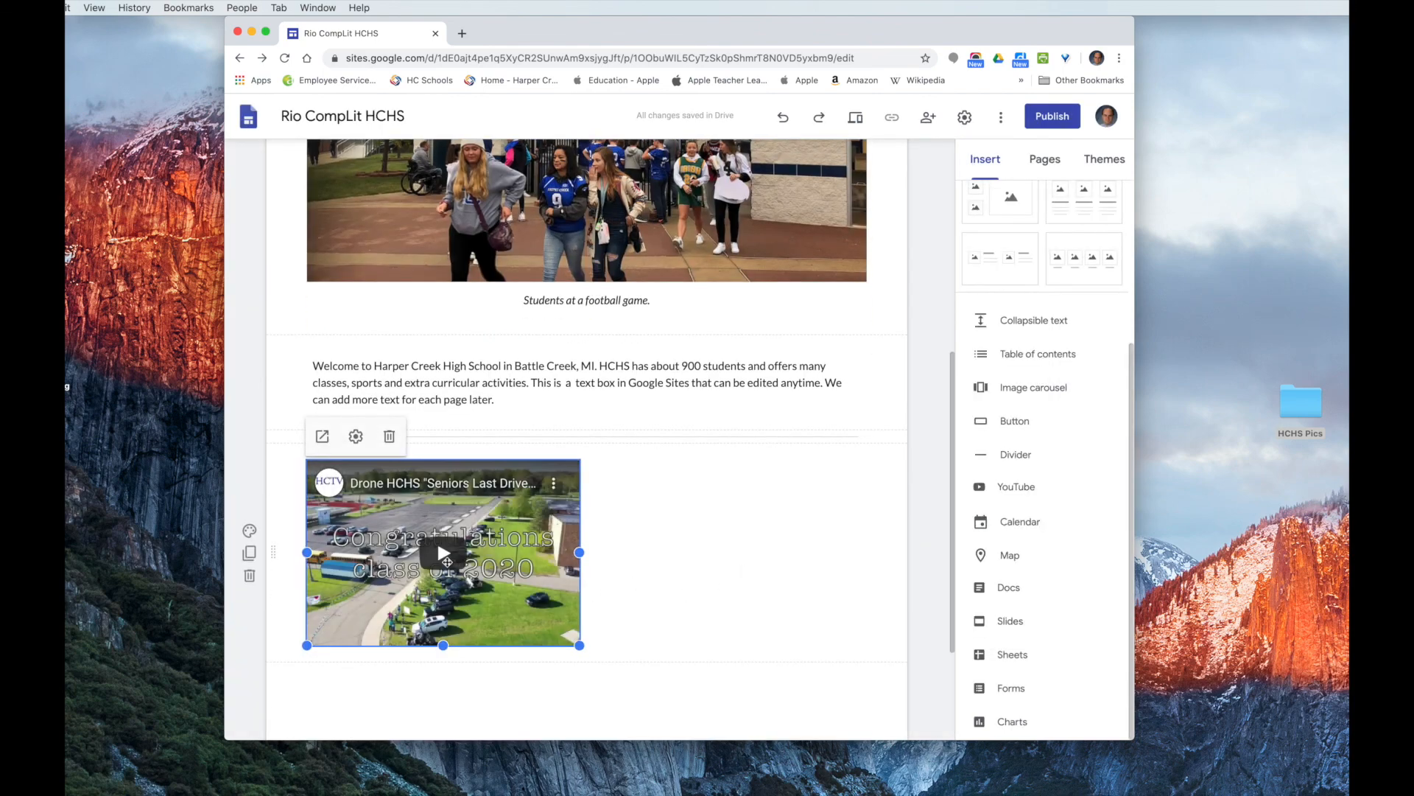
- Enlarge the embedded drone video to the full content width, matching the football game image above
{"action": "scroll", "coordinate": [728, 613], "scroll_direction": "down", "scroll_amount": 3}
{"action": "left_click_drag", "start_coordinate": [579, 508], "coordinate": [833, 619]}
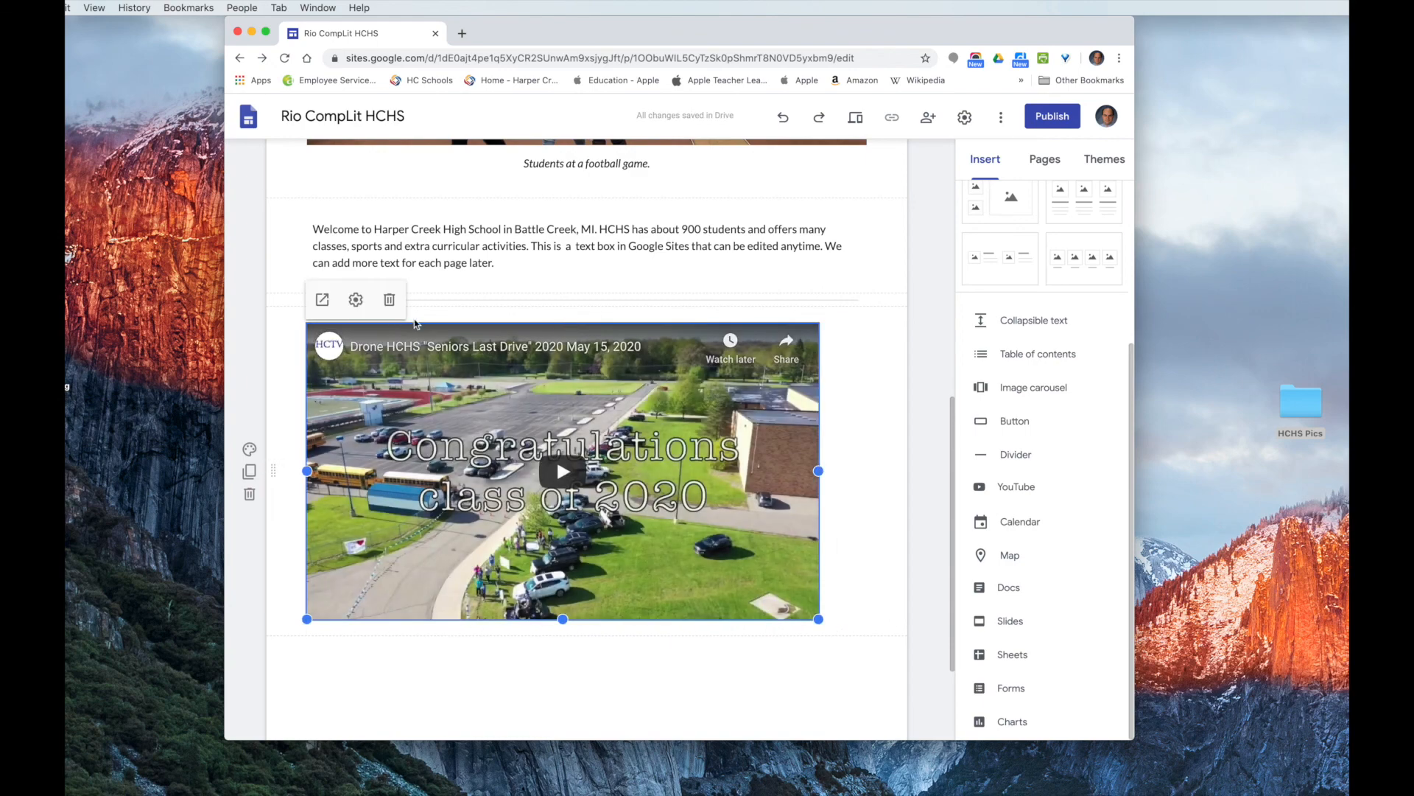
{"action": "left_click_drag", "start_coordinate": [442, 330], "coordinate": [496, 385]}
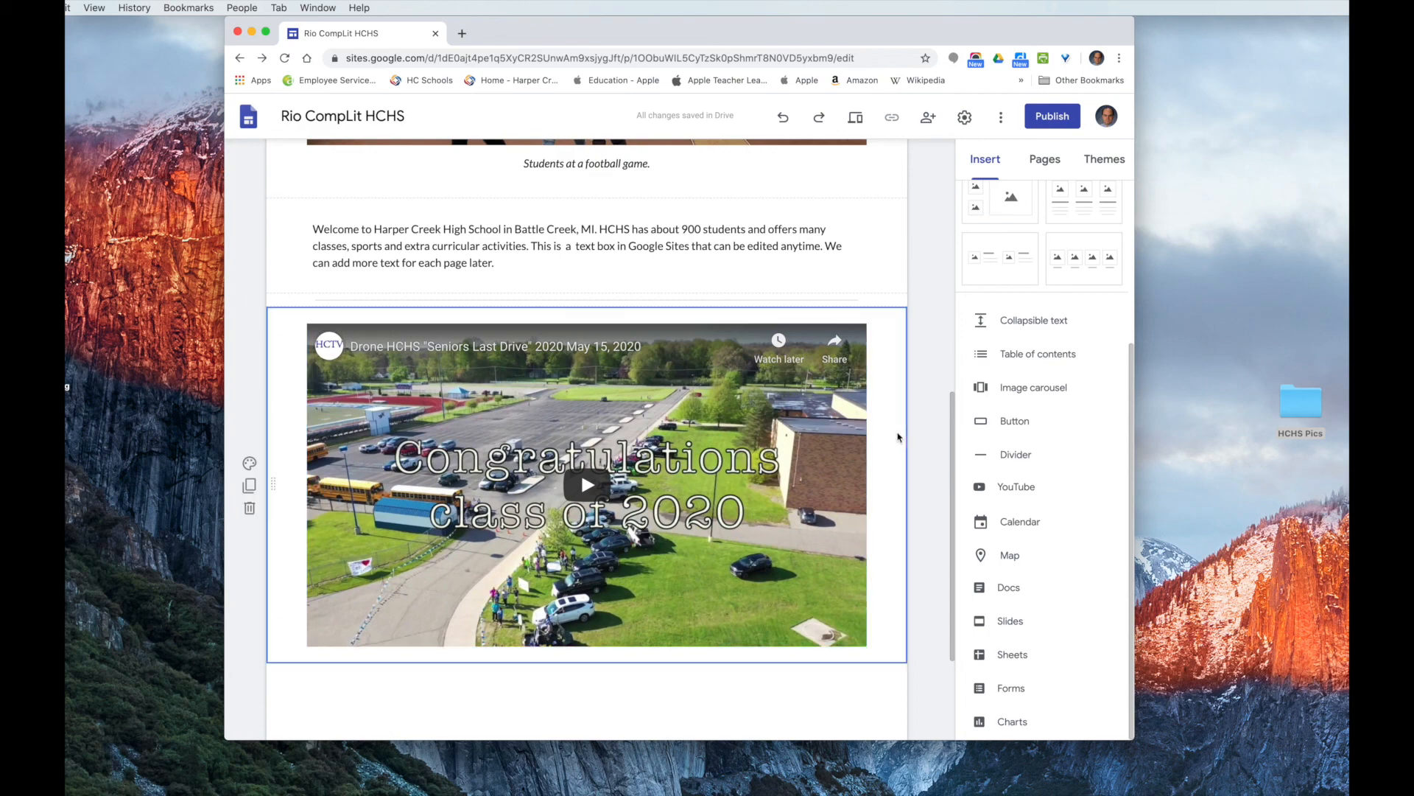
{"action": "scroll", "coordinate": [748, 659], "scroll_direction": "down", "scroll_amount": 3}
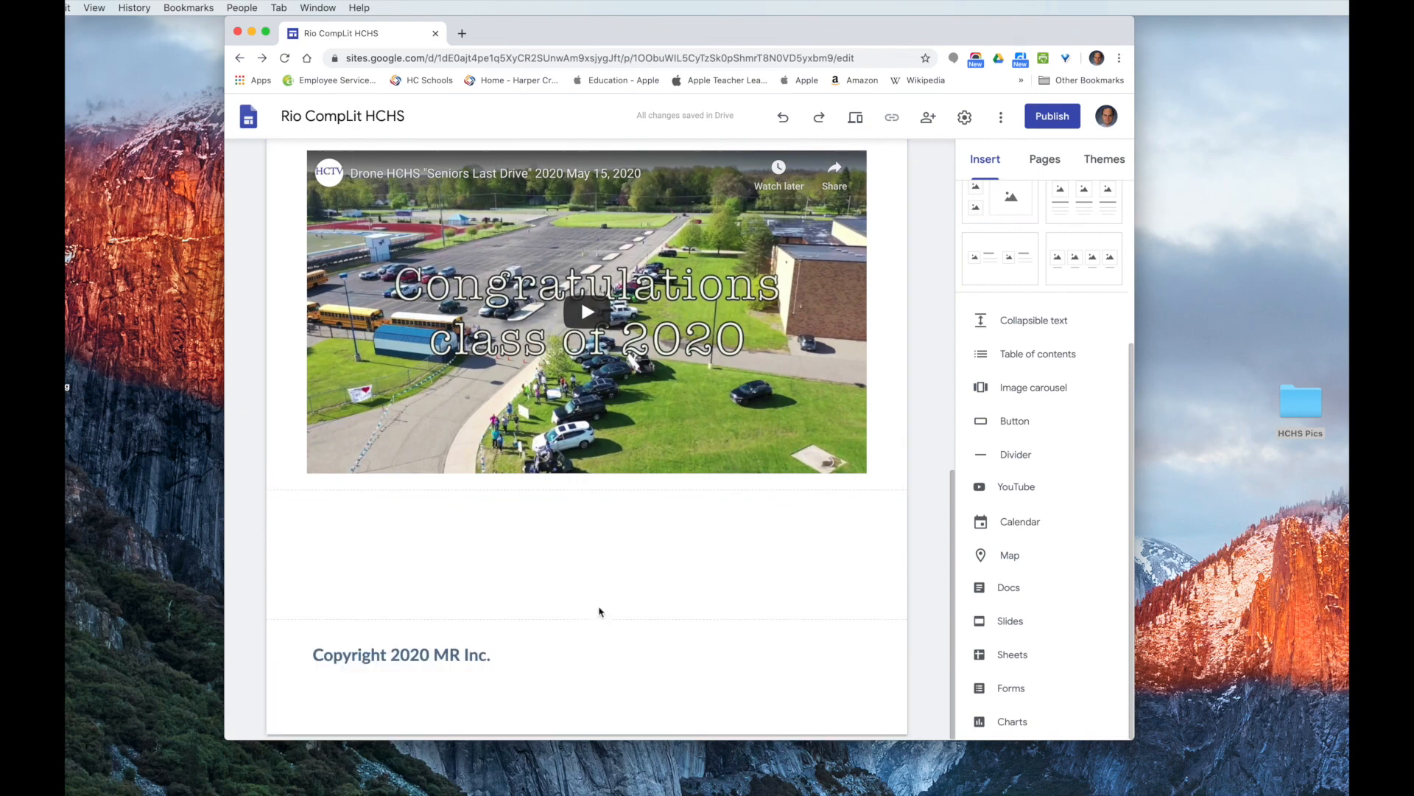
{"action": "scroll", "coordinate": [635, 613], "scroll_direction": "up", "scroll_amount": 3}
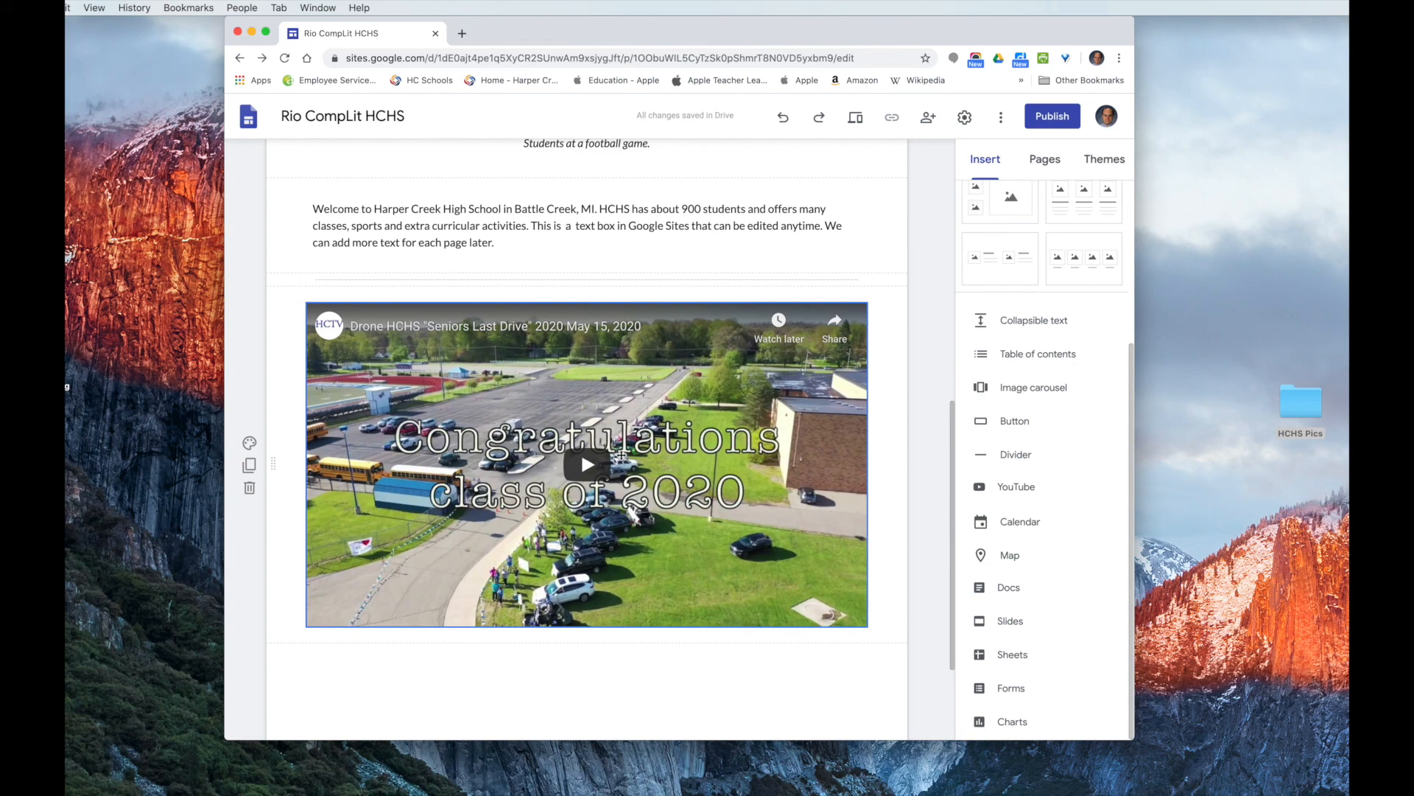
- Select the whole welcome paragraph between the football game image and the divider, and copy it
{"action": "scroll", "coordinate": [621, 455], "scroll_direction": "up", "scroll_amount": 8}
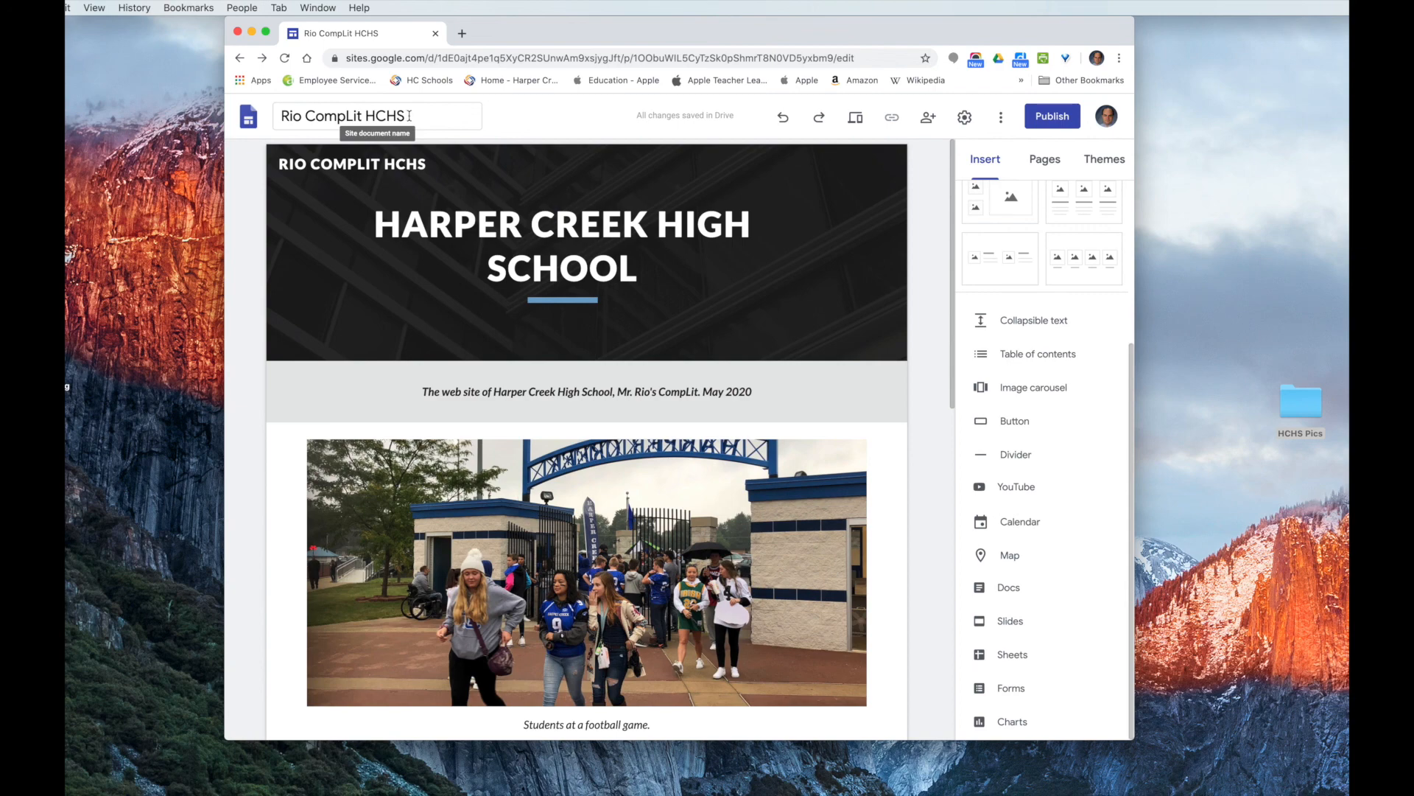
{"action": "left_click", "coordinate": [809, 389]}
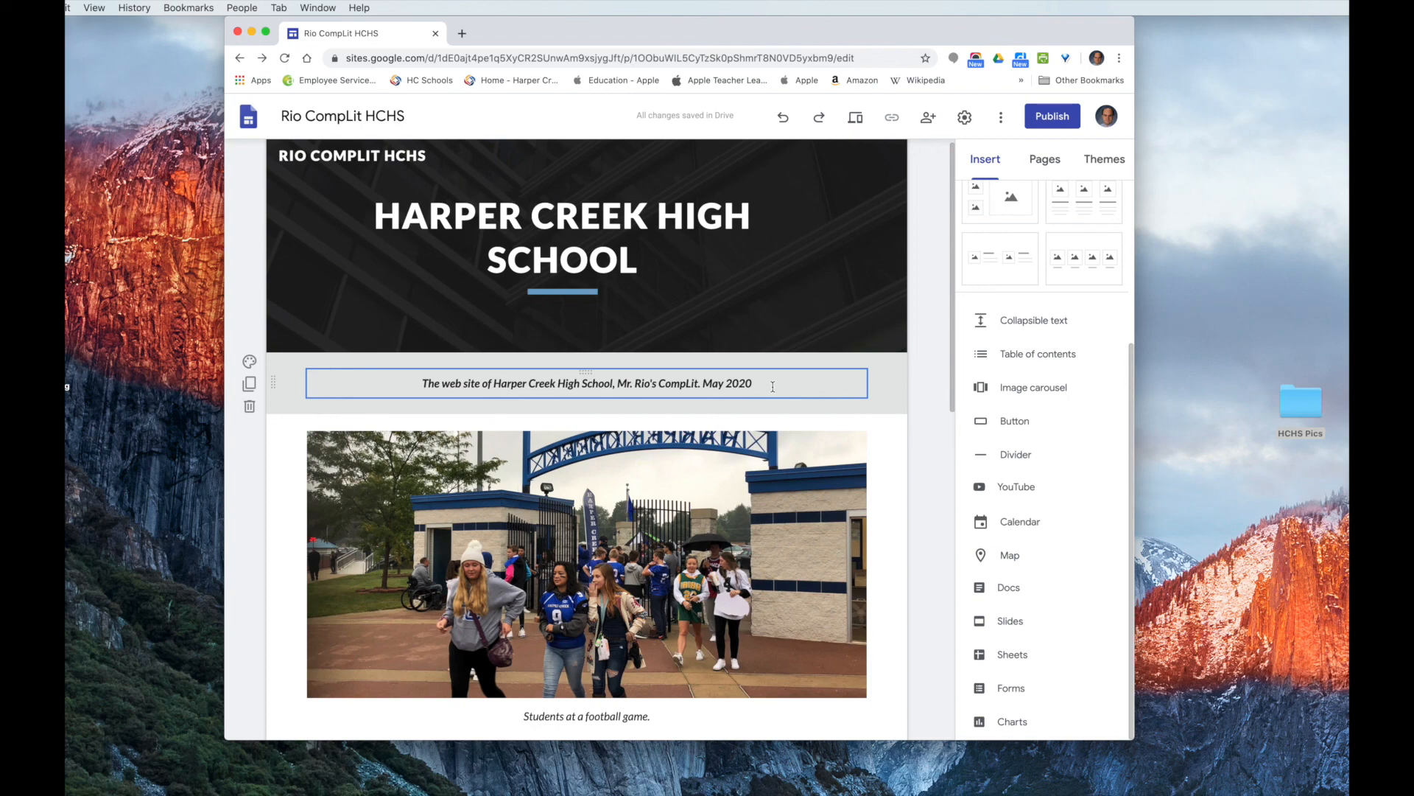
{"action": "scroll", "coordinate": [795, 398], "scroll_direction": "down", "scroll_amount": 3}
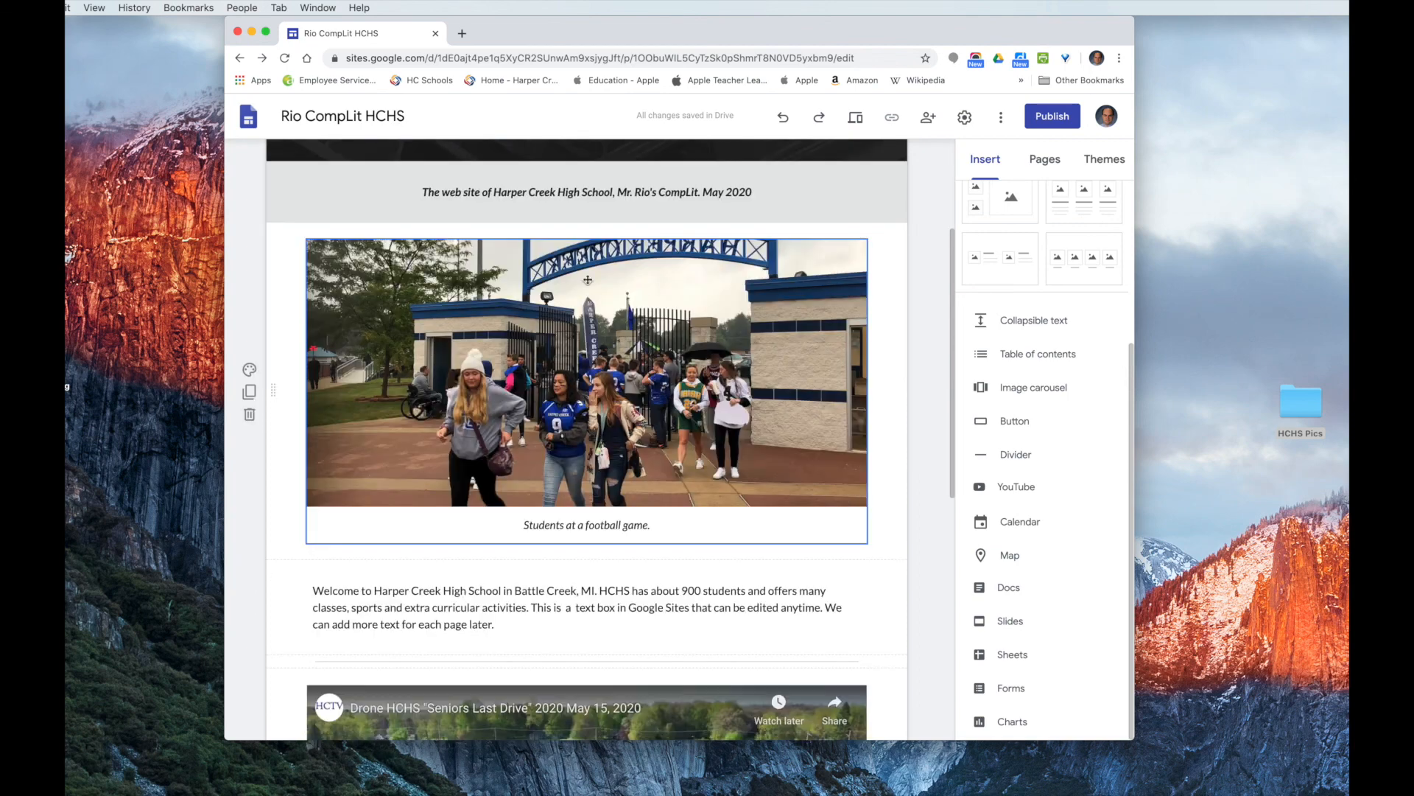
{"action": "scroll", "coordinate": [763, 565], "scroll_direction": "down", "scroll_amount": 1}
{"action": "scroll", "coordinate": [763, 565], "scroll_direction": "down", "scroll_amount": 3}
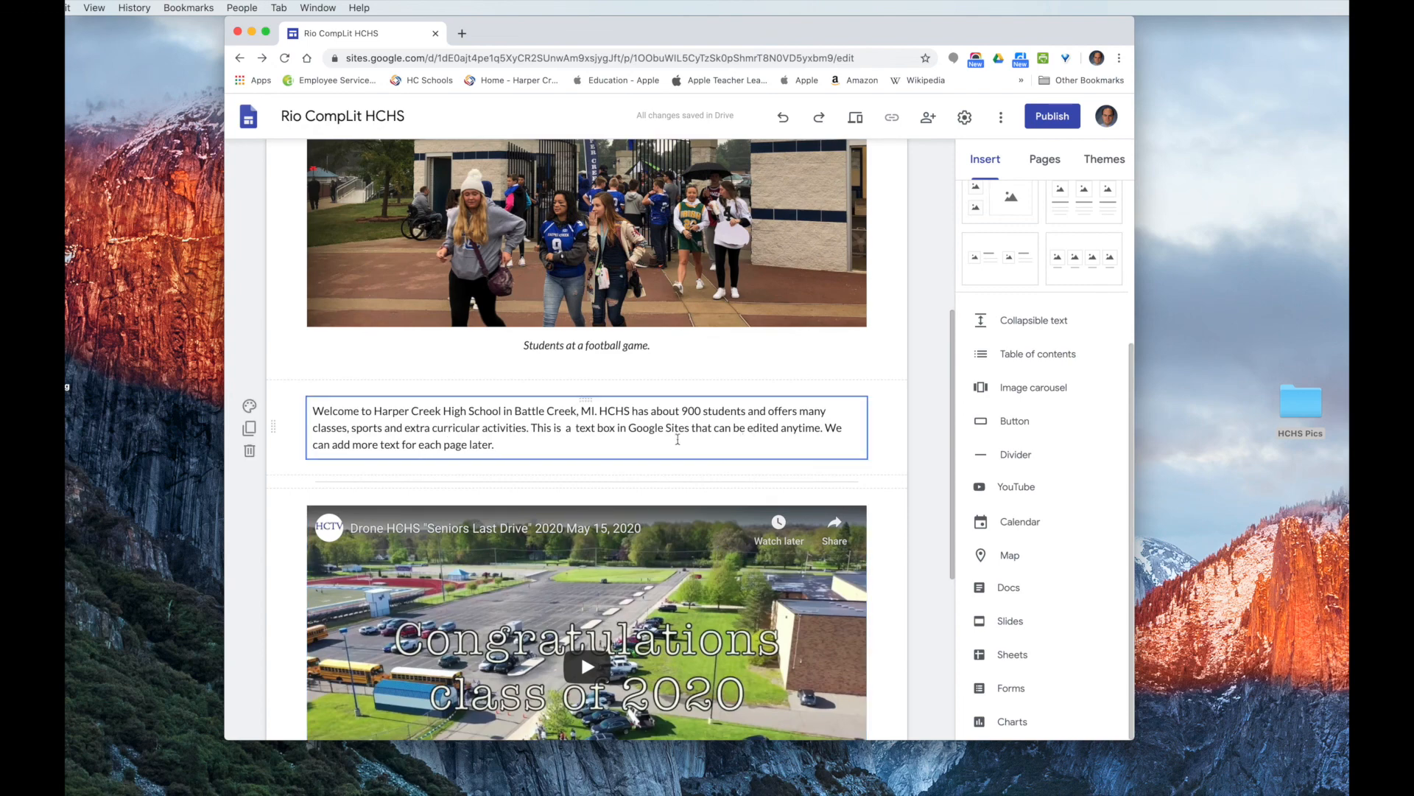
{"action": "left_click_drag", "start_coordinate": [498, 444], "coordinate": [331, 398]}
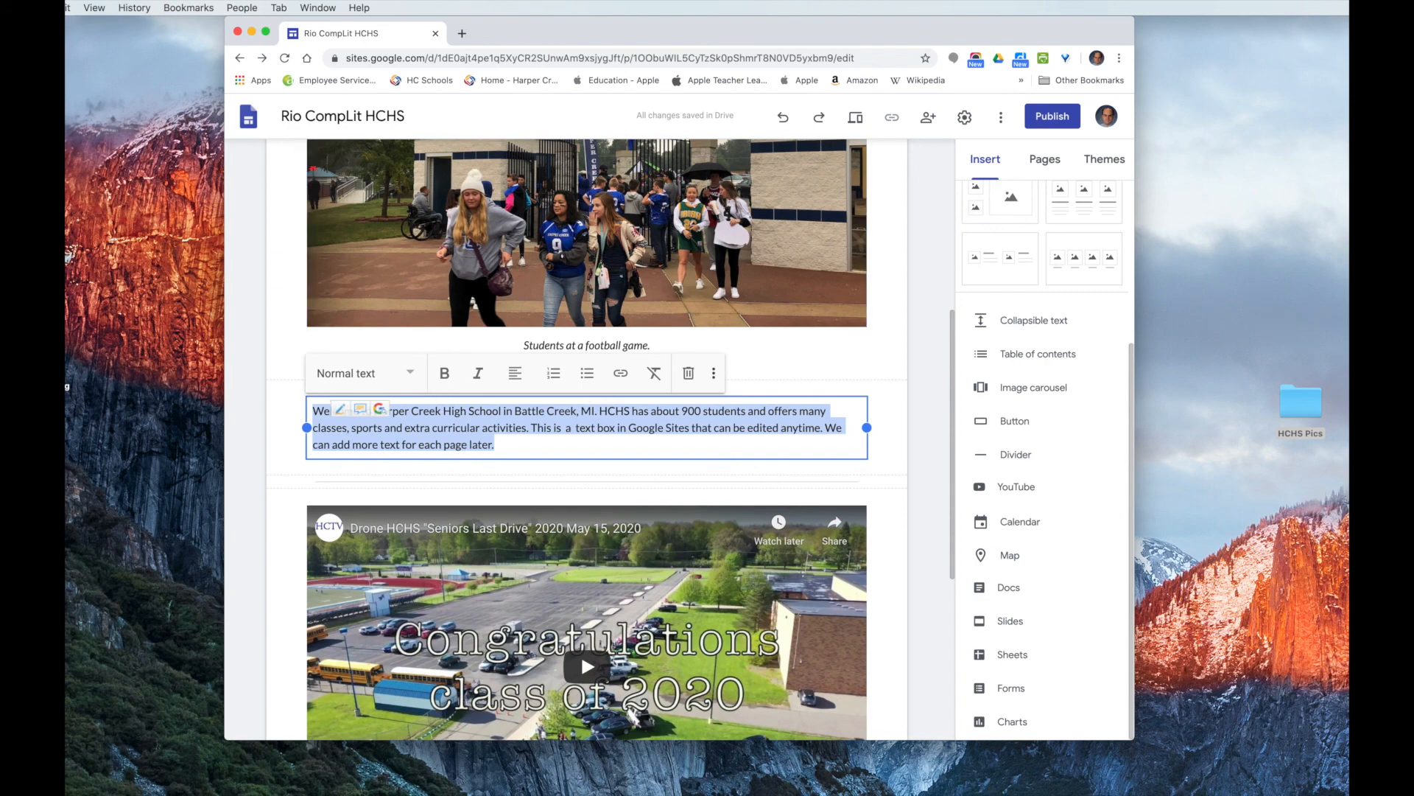
{"action": "left_click", "coordinate": [68, 7]}
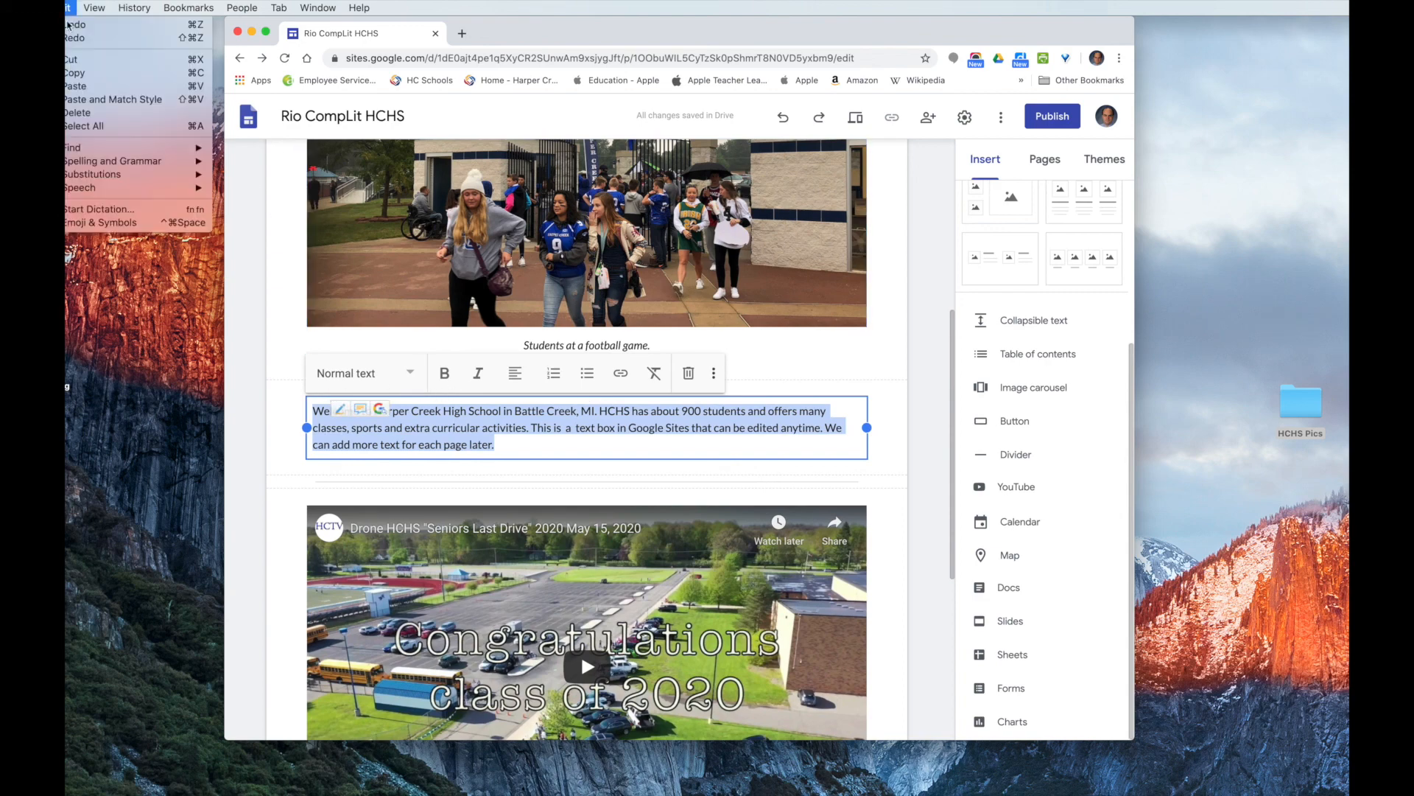
{"action": "left_click", "coordinate": [195, 73]}
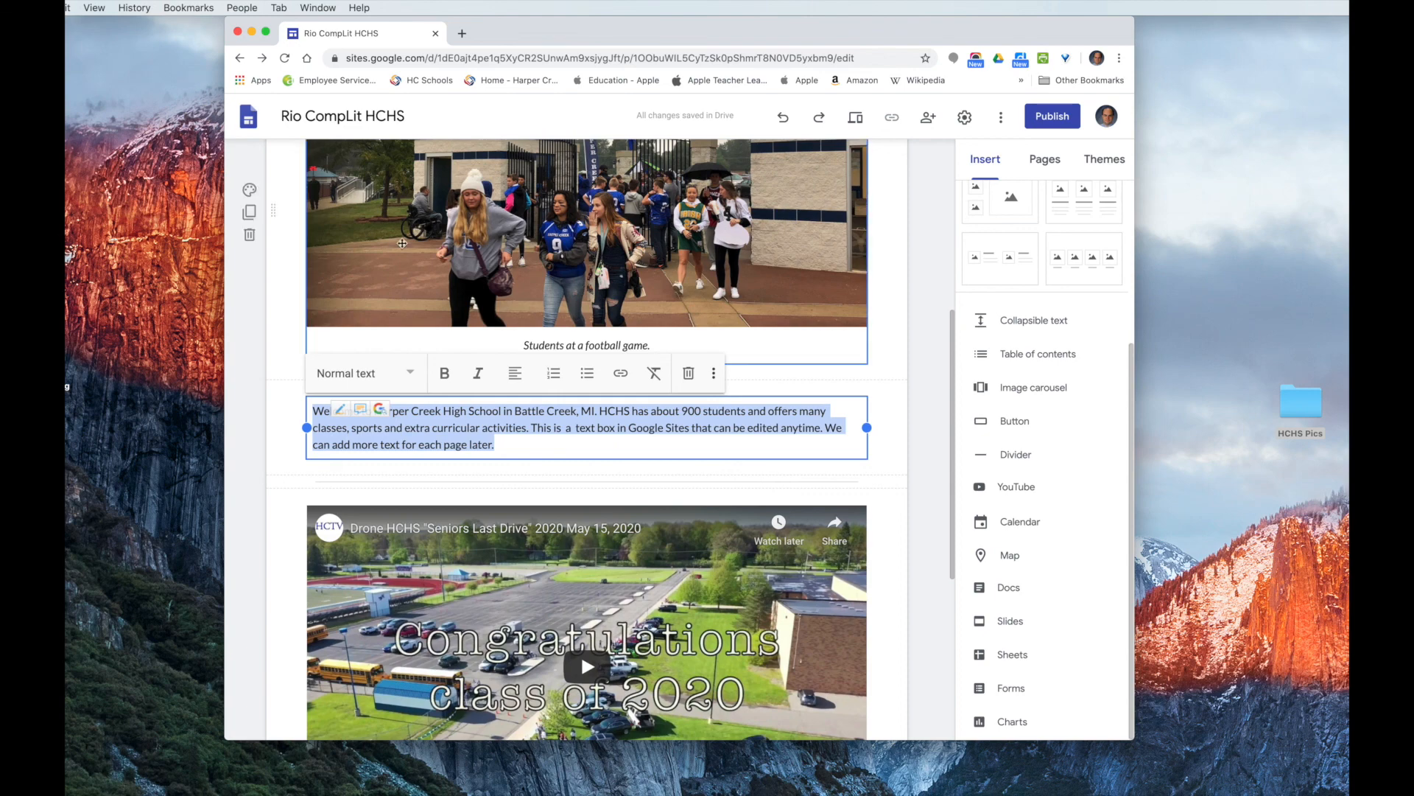
- Add a new page named "HCHS Sports" to the site
{"action": "scroll", "coordinate": [504, 393], "scroll_direction": "down", "scroll_amount": 3}
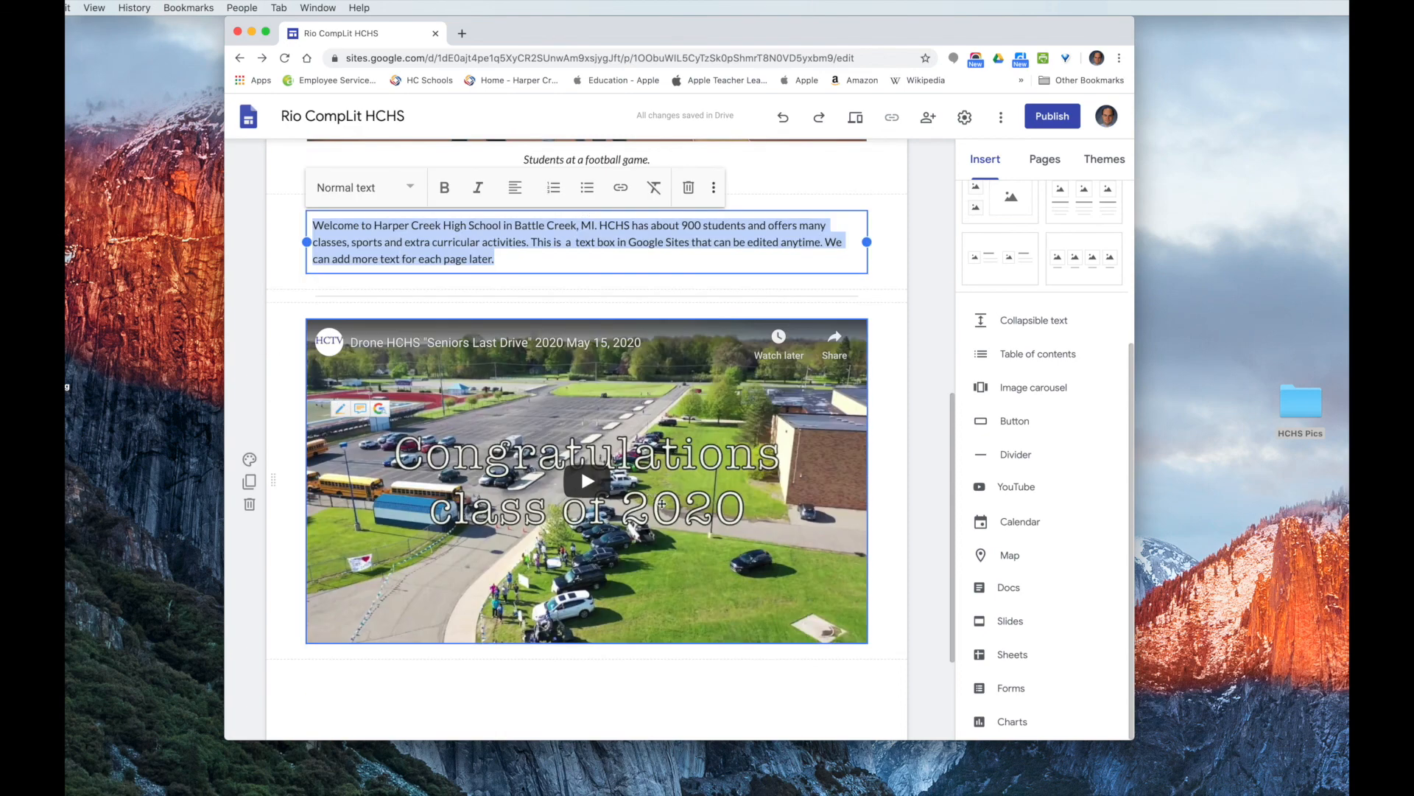
{"action": "scroll", "coordinate": [656, 501], "scroll_direction": "down", "scroll_amount": 3}
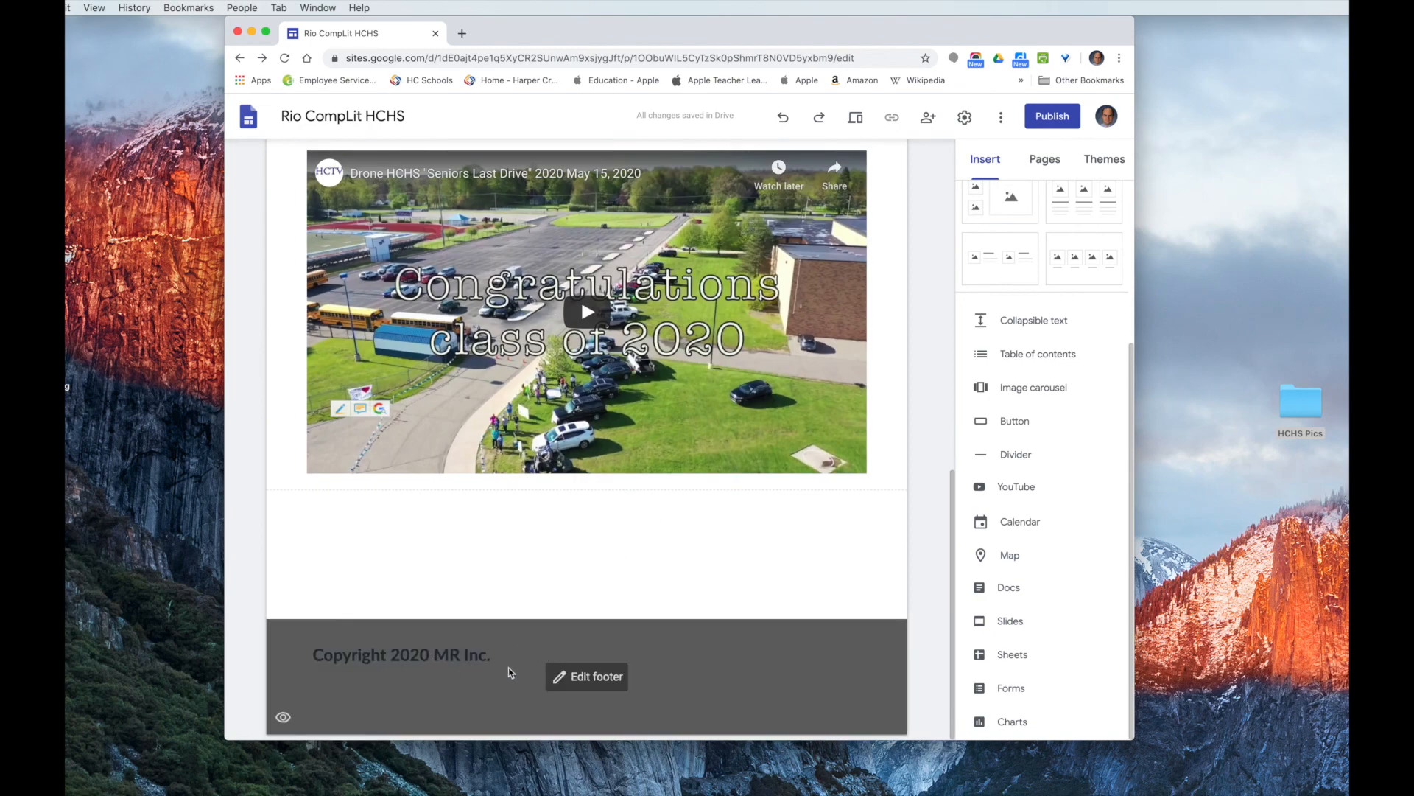
{"action": "scroll", "coordinate": [650, 571], "scroll_direction": "up", "scroll_amount": 5}
{"action": "scroll", "coordinate": [649, 569], "scroll_direction": "up", "scroll_amount": 4}
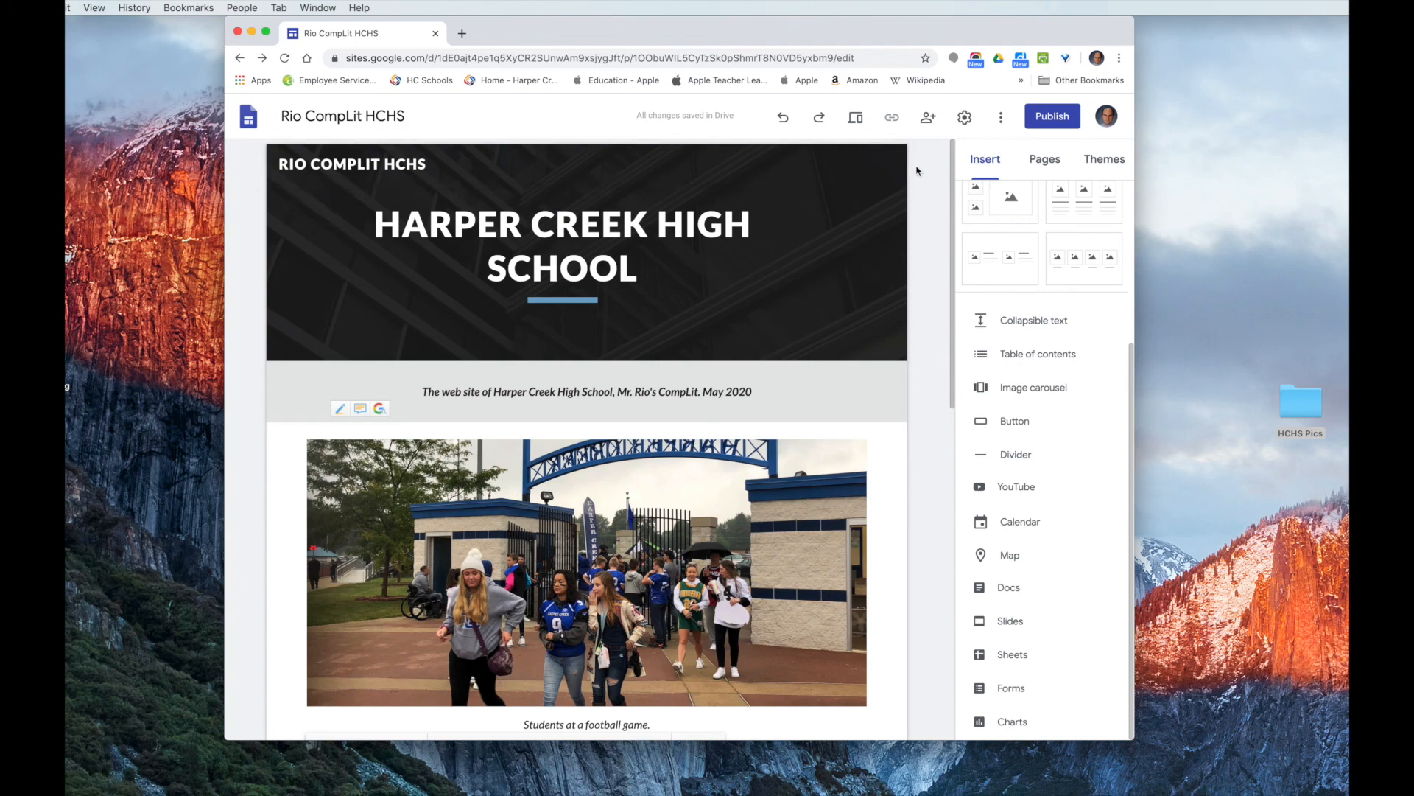
{"action": "left_click", "coordinate": [1041, 162]}
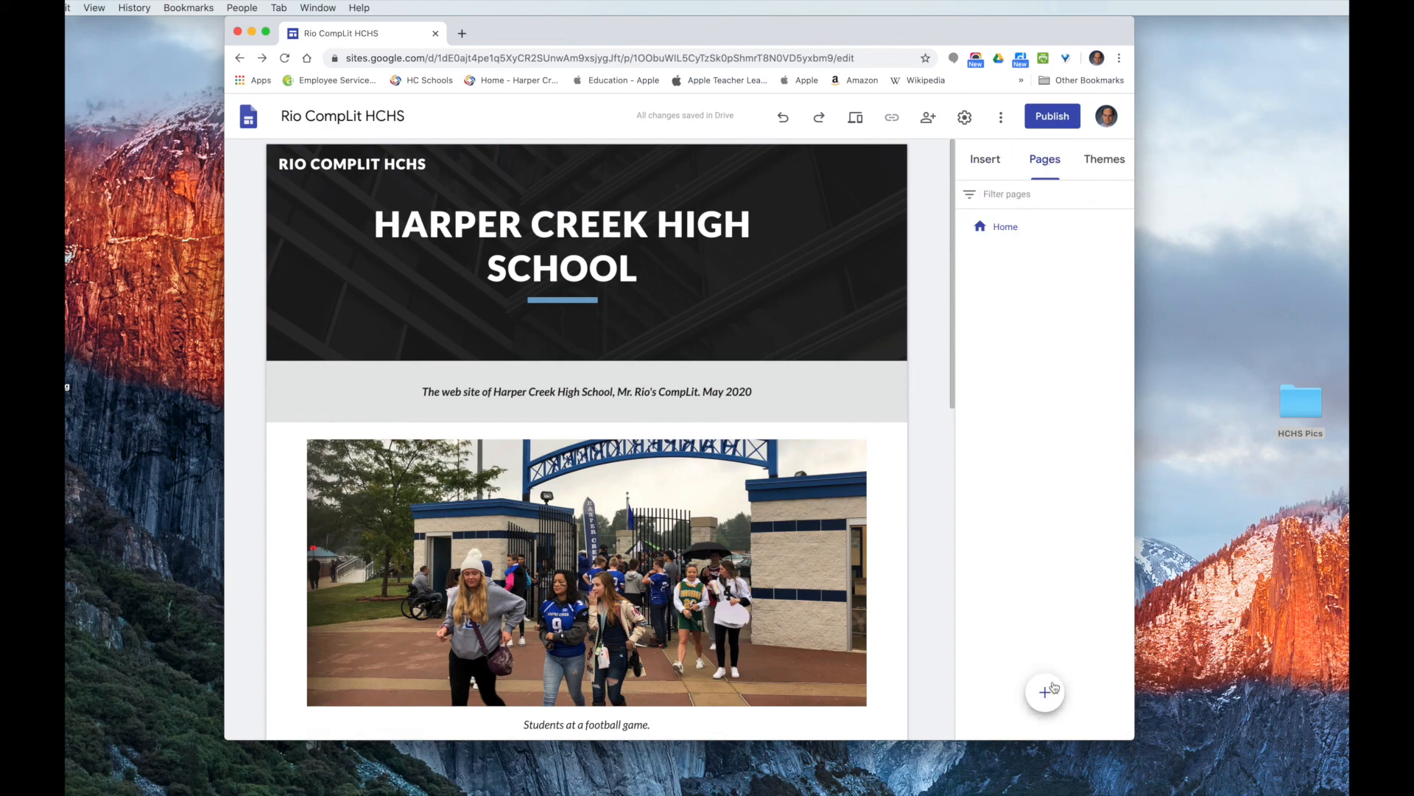
{"action": "mouse_move", "coordinate": [1046, 694]}
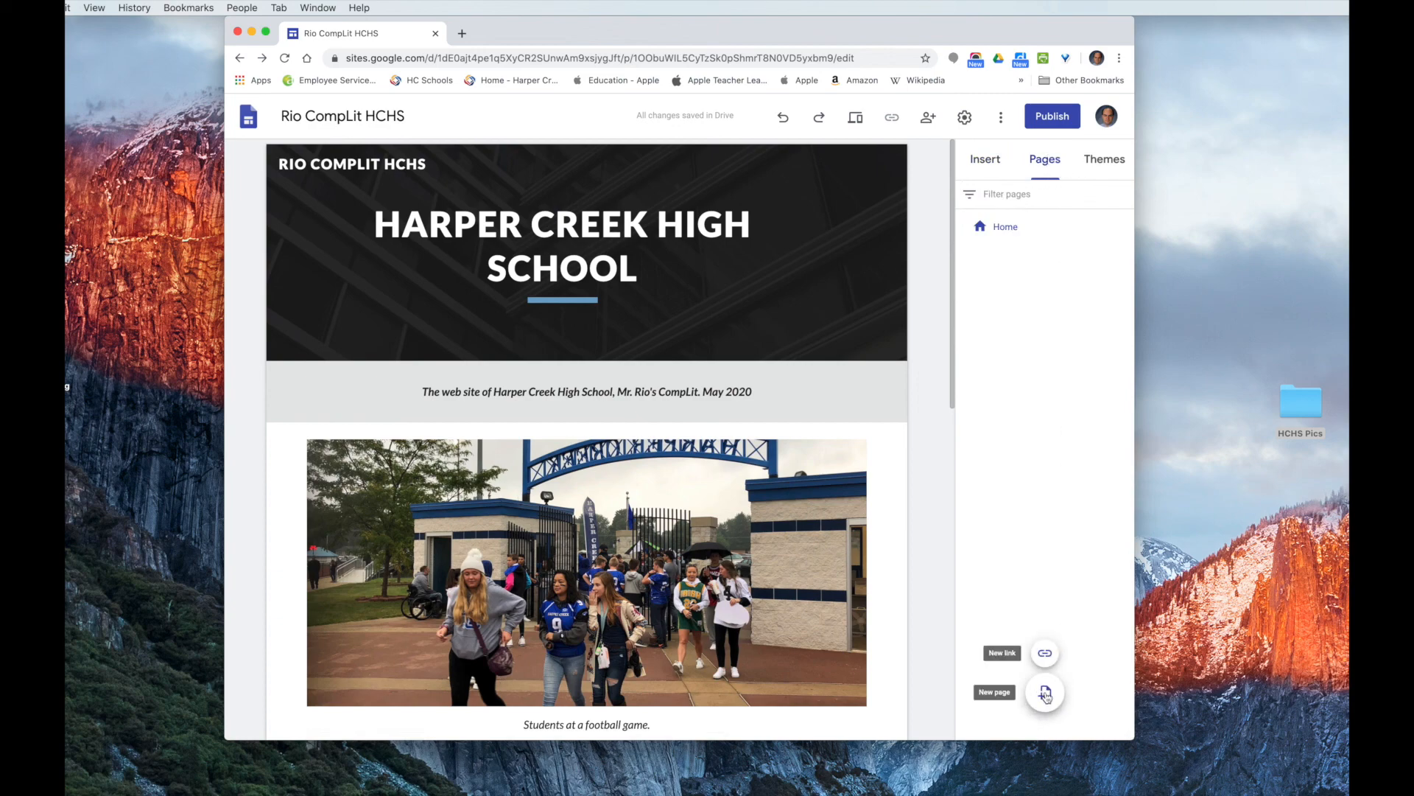
{"action": "left_click", "coordinate": [1045, 694]}
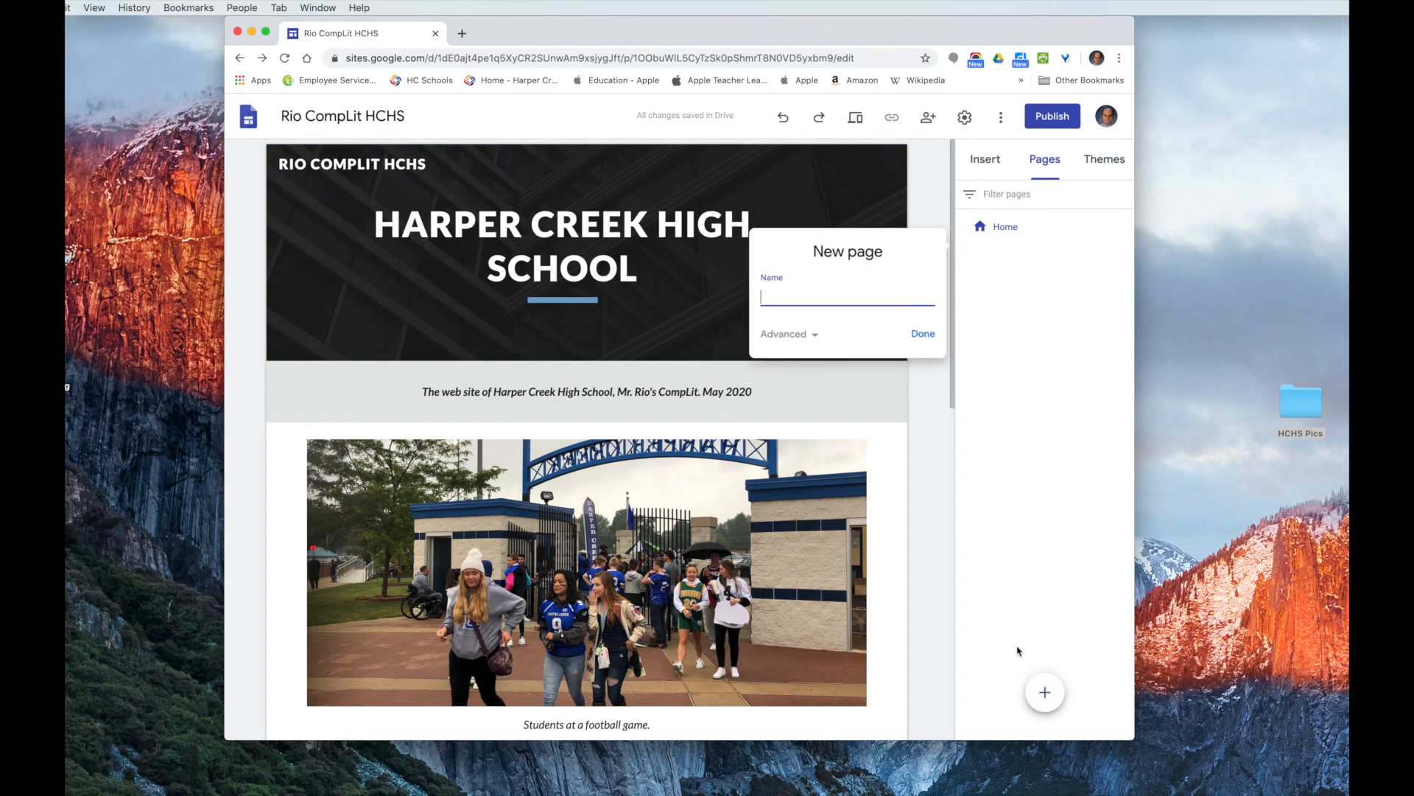
{"action": "type", "text": "HCHS Sports"}
{"action": "left_click", "coordinate": [920, 336]}
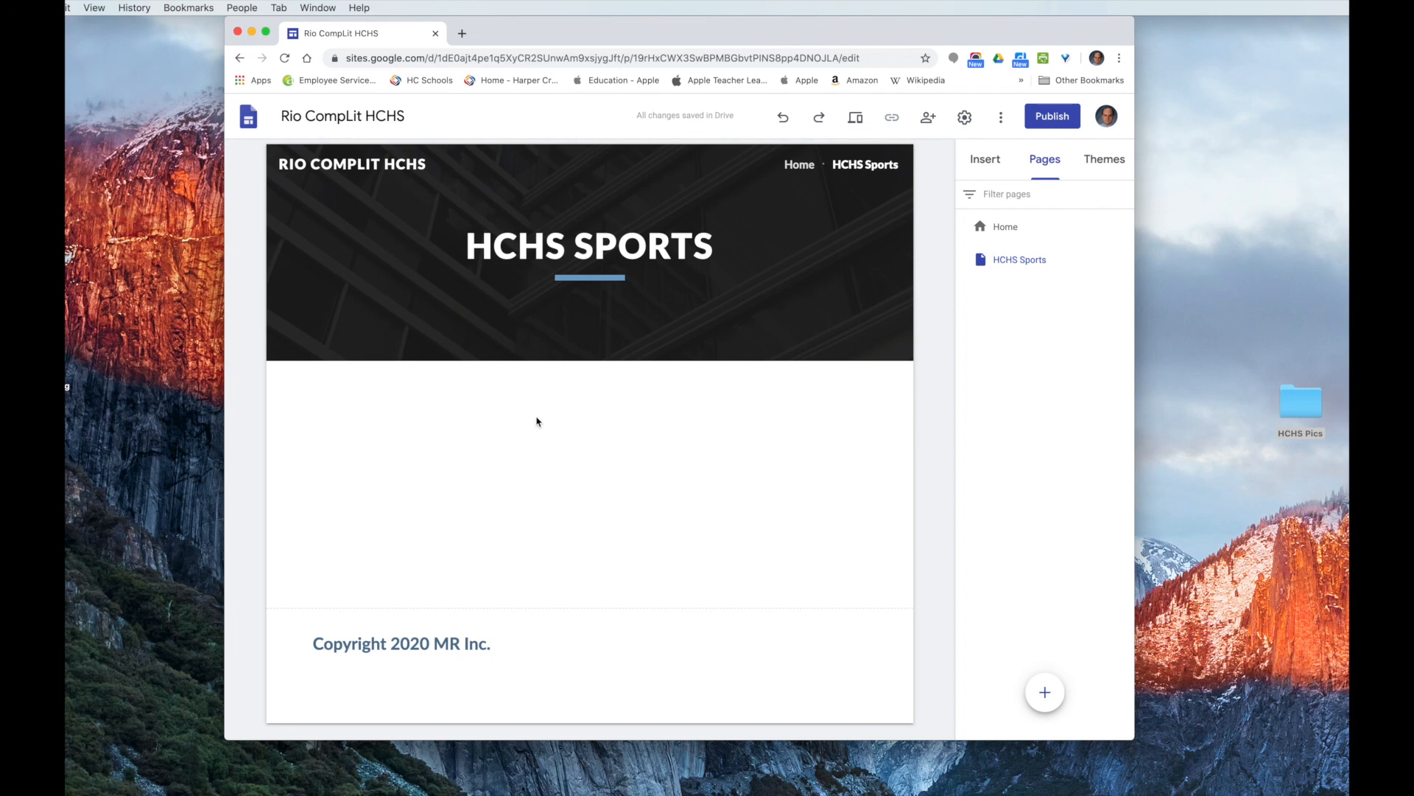
- Insert the layout with two small stacked image placeholders beside one large placeholder on the HCHS Sports page
{"action": "left_click", "coordinate": [986, 160]}
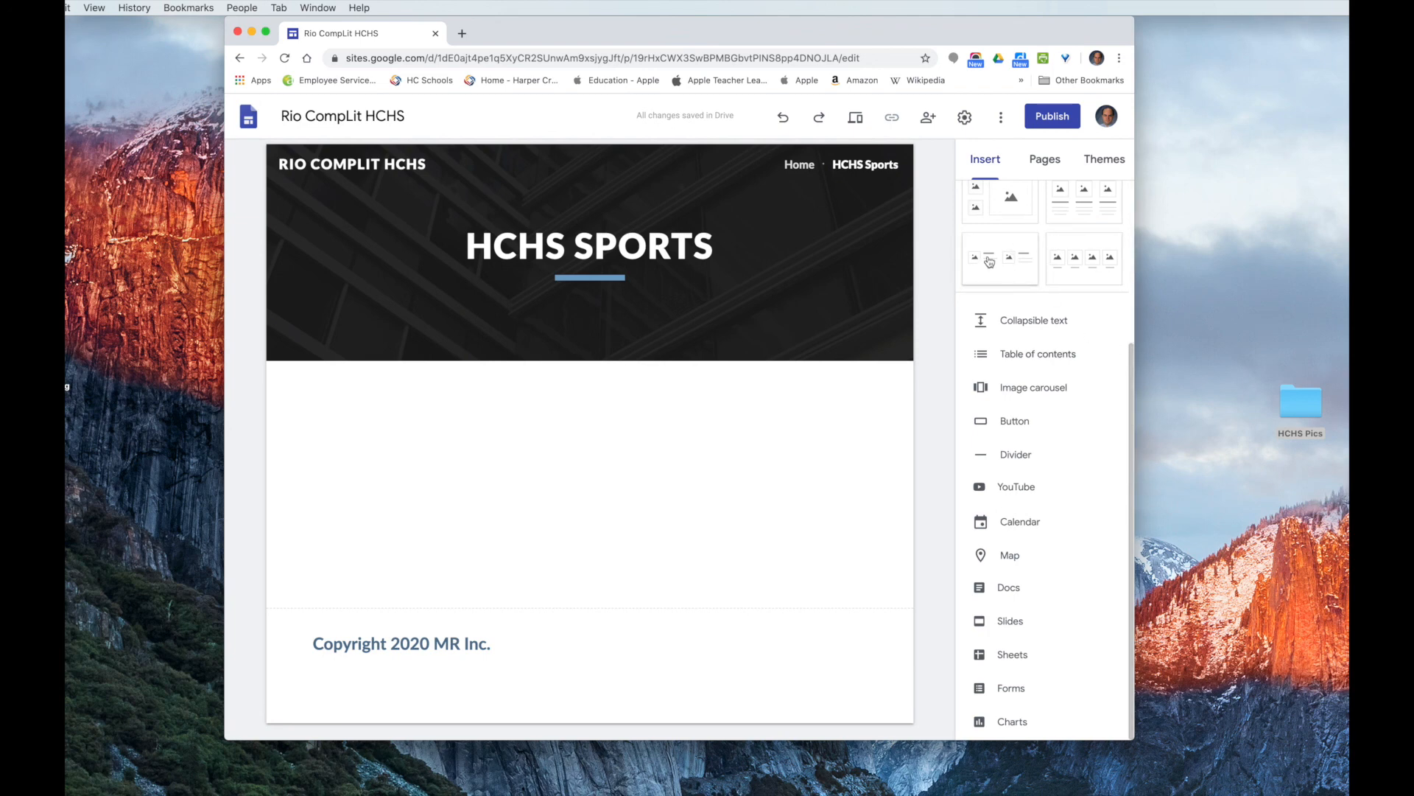
{"action": "scroll", "coordinate": [991, 273], "scroll_direction": "up", "scroll_amount": 5}
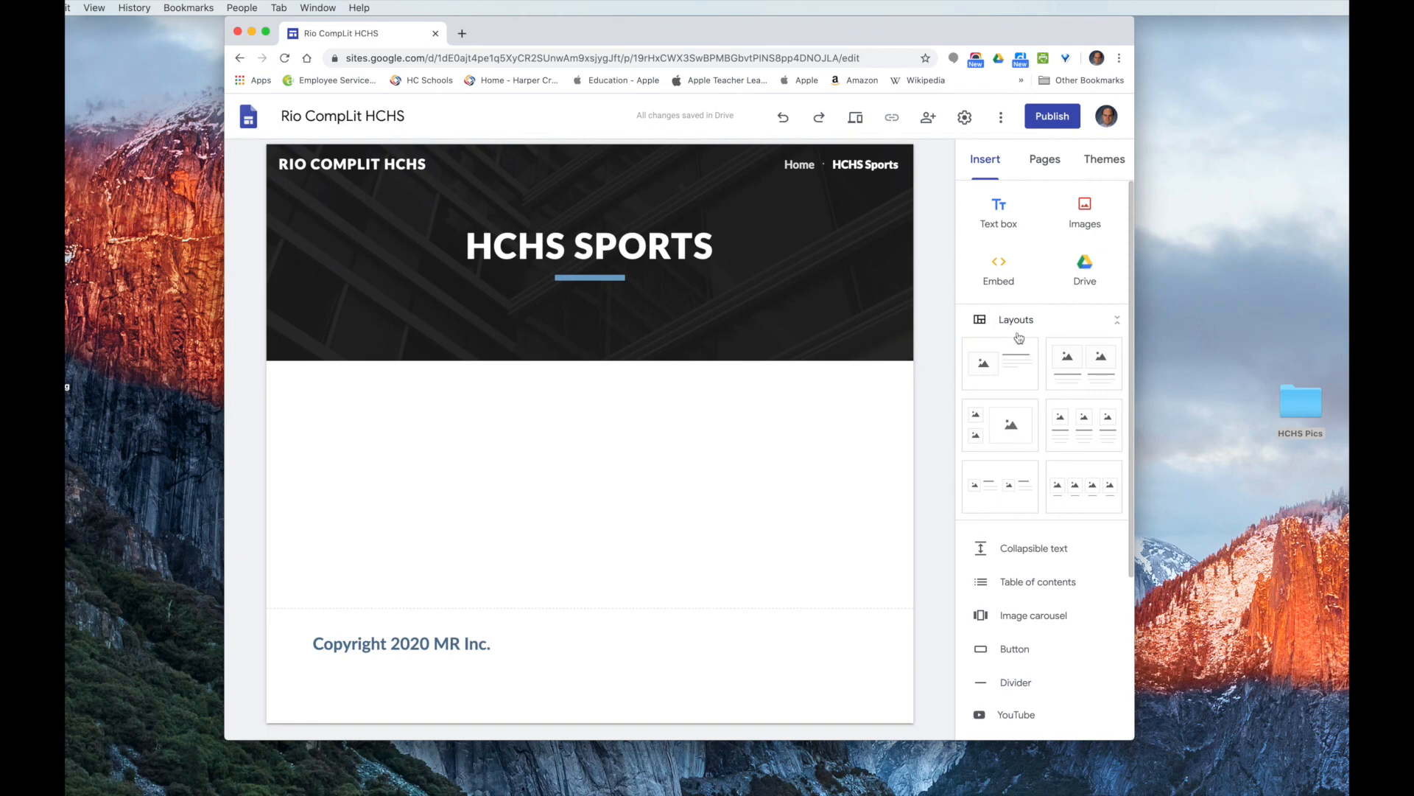
{"action": "left_click", "coordinate": [1007, 432]}
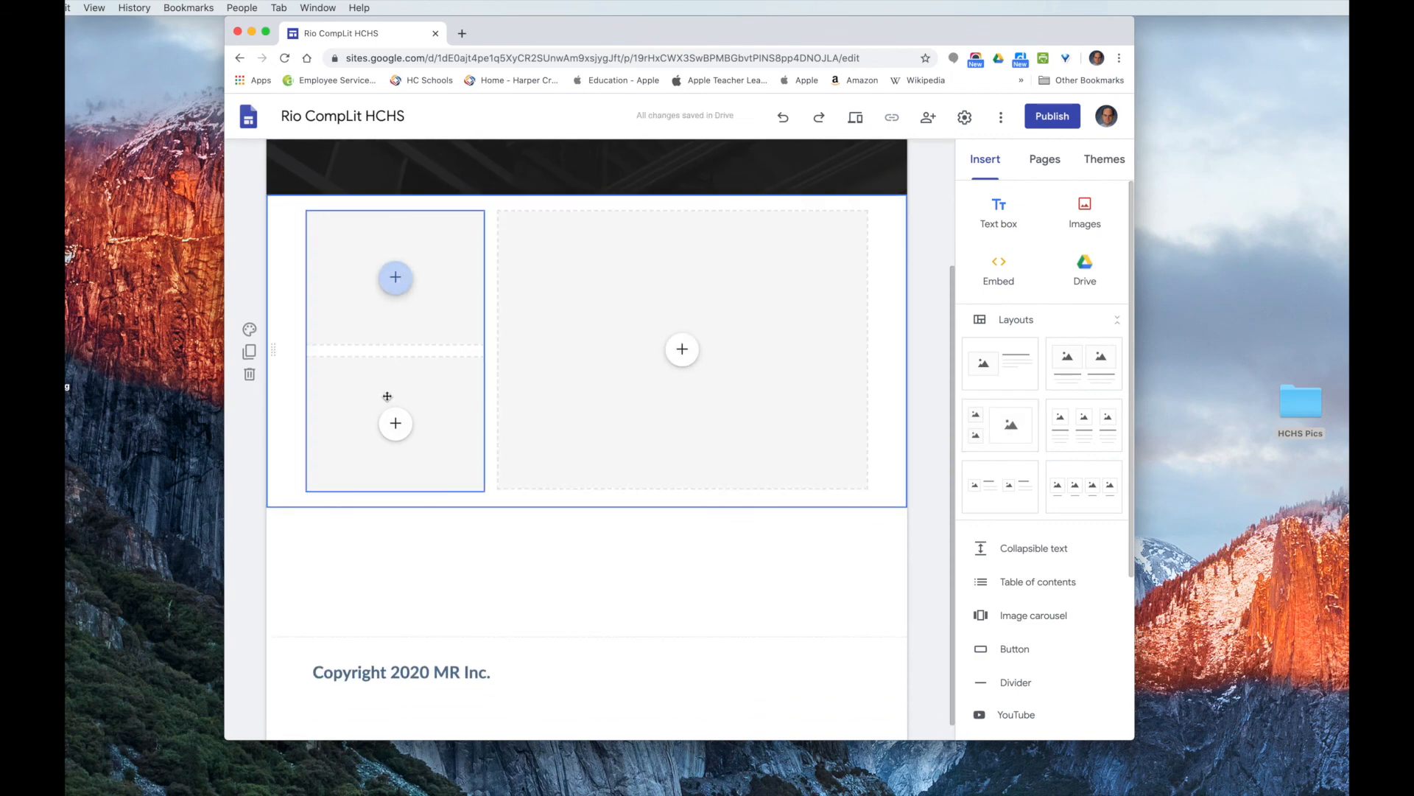
- Upload Football game.jpeg from the HCHS Pics folder into the layout's large placeholder
{"action": "left_click", "coordinate": [684, 351]}
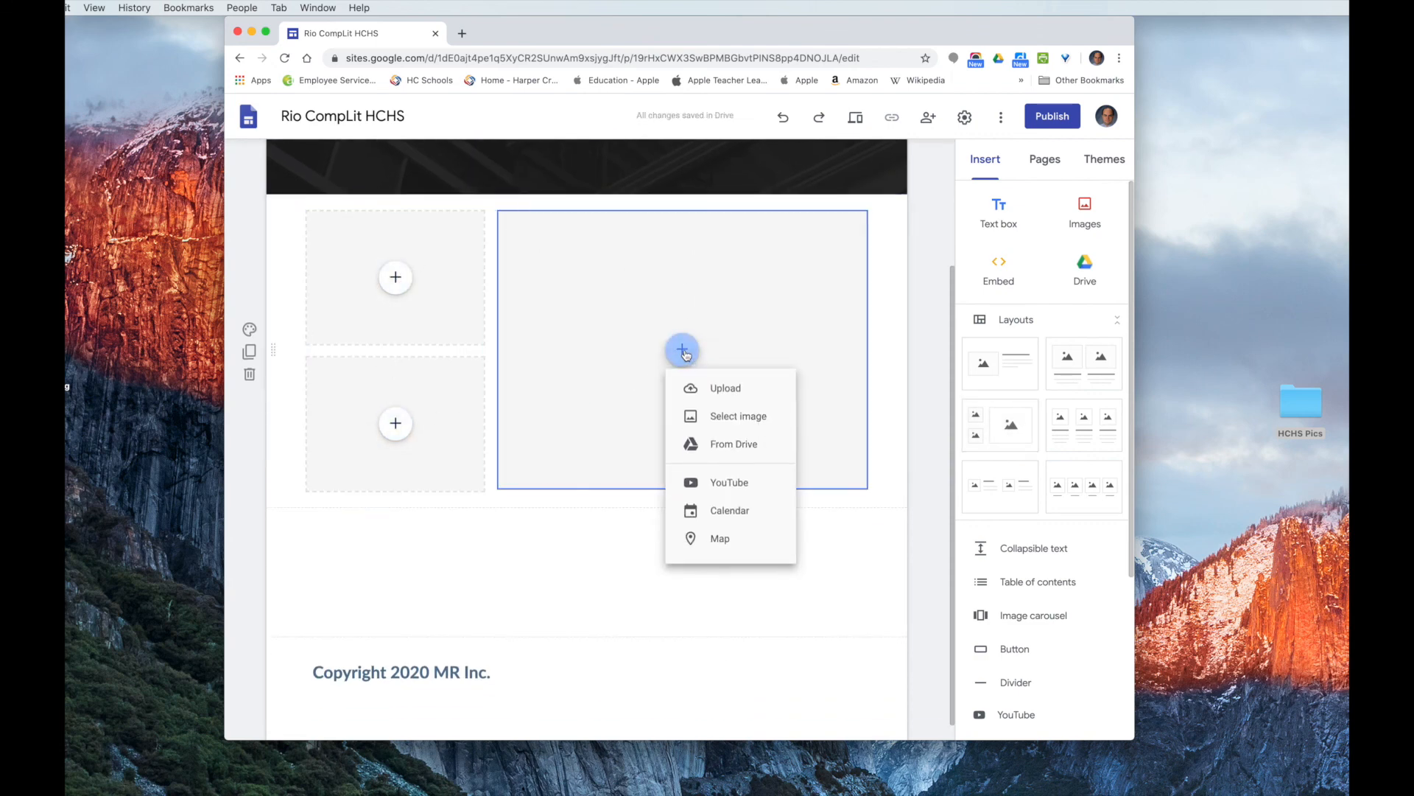
{"action": "left_click", "coordinate": [716, 398]}
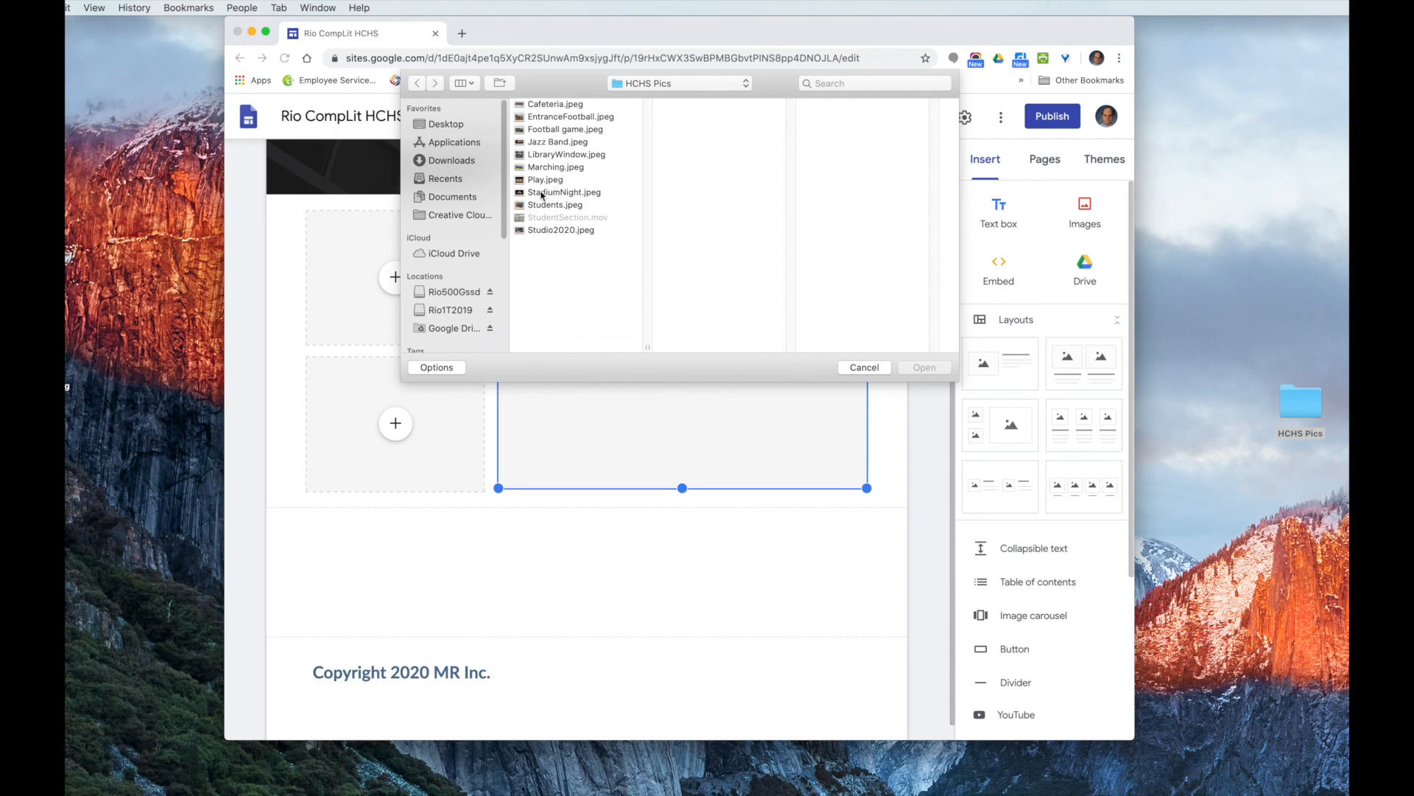
{"action": "left_click", "coordinate": [549, 133]}
{"action": "left_click", "coordinate": [932, 368]}
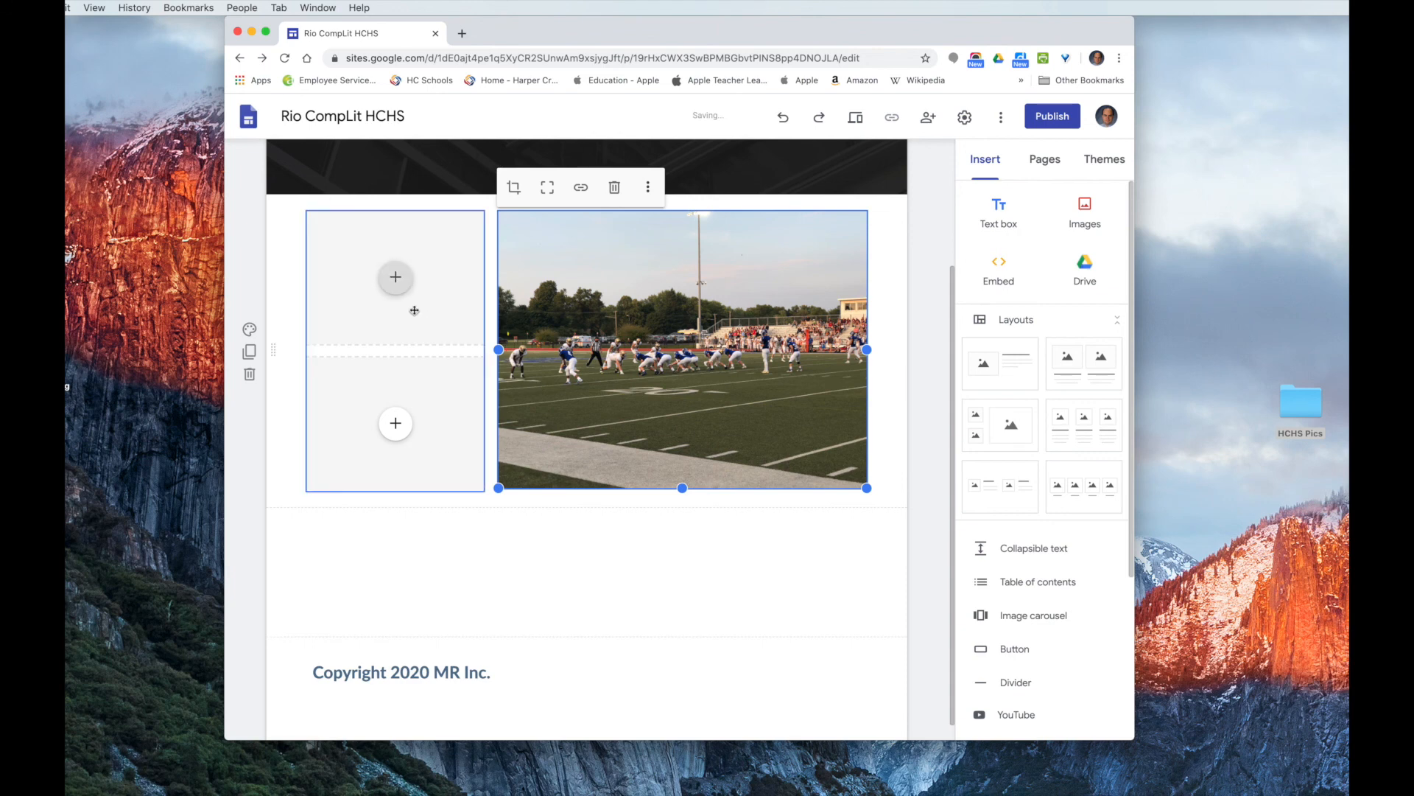
- Upload Football game.jpeg into the layout's upper small placeholder
{"action": "left_click", "coordinate": [395, 278]}
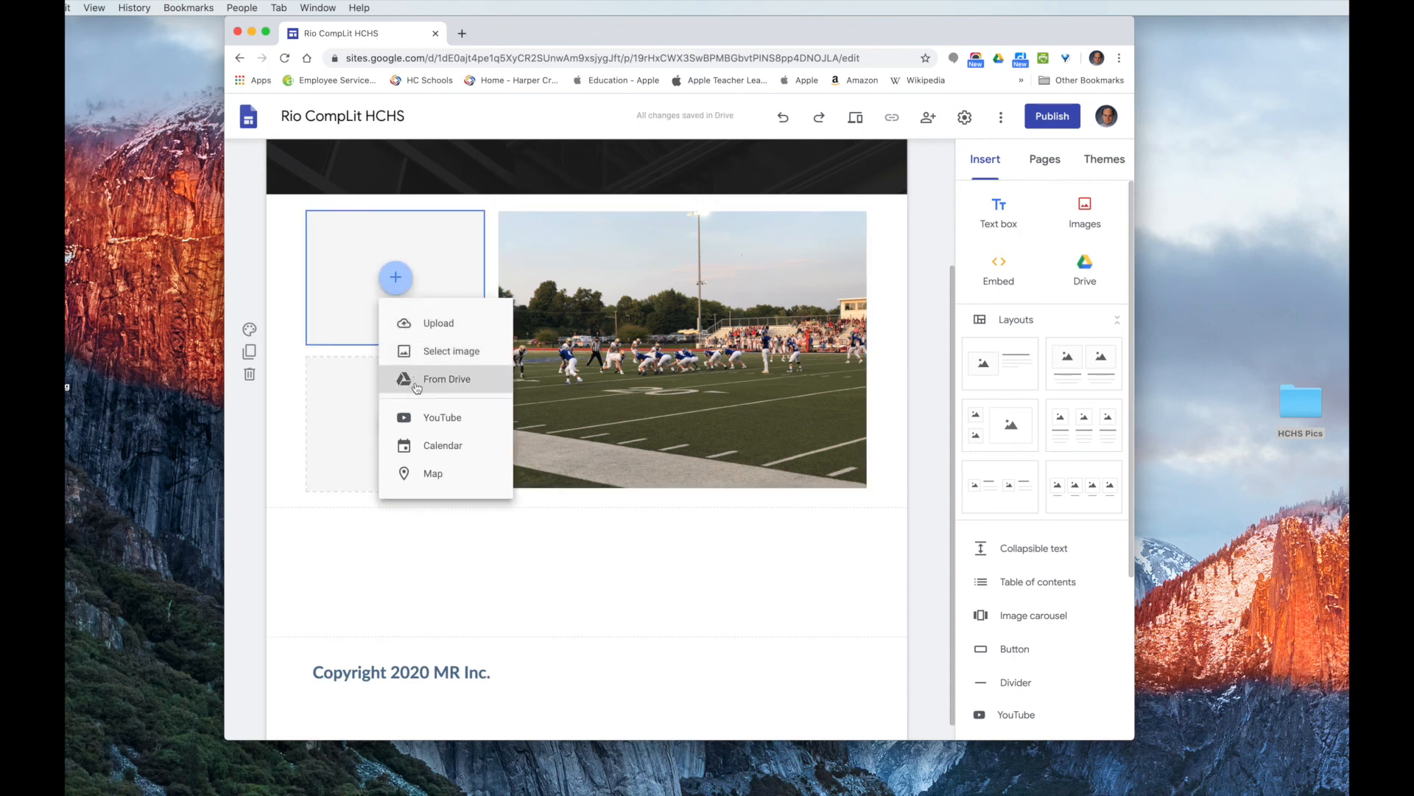
{"action": "left_click", "coordinate": [413, 323]}
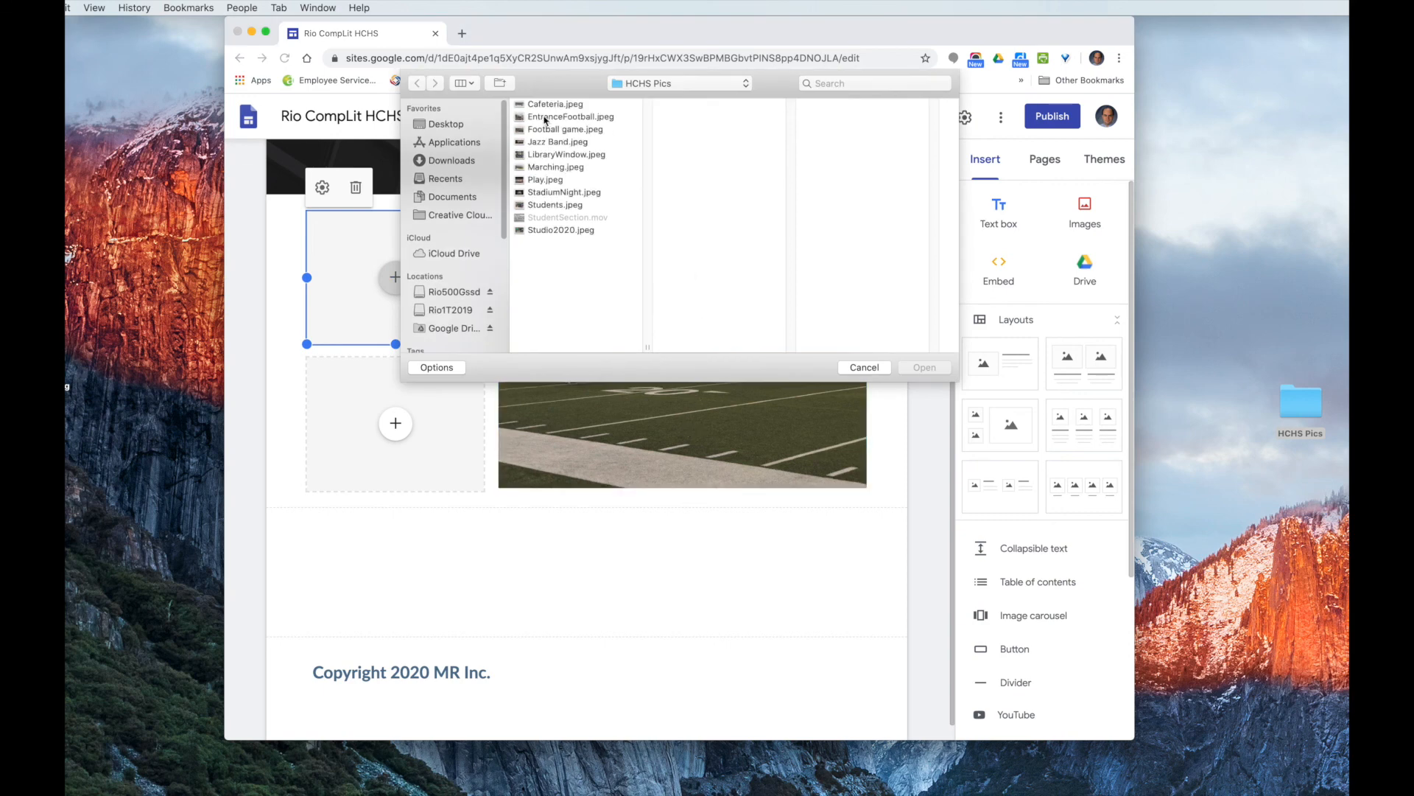
{"action": "left_click", "coordinate": [538, 130]}
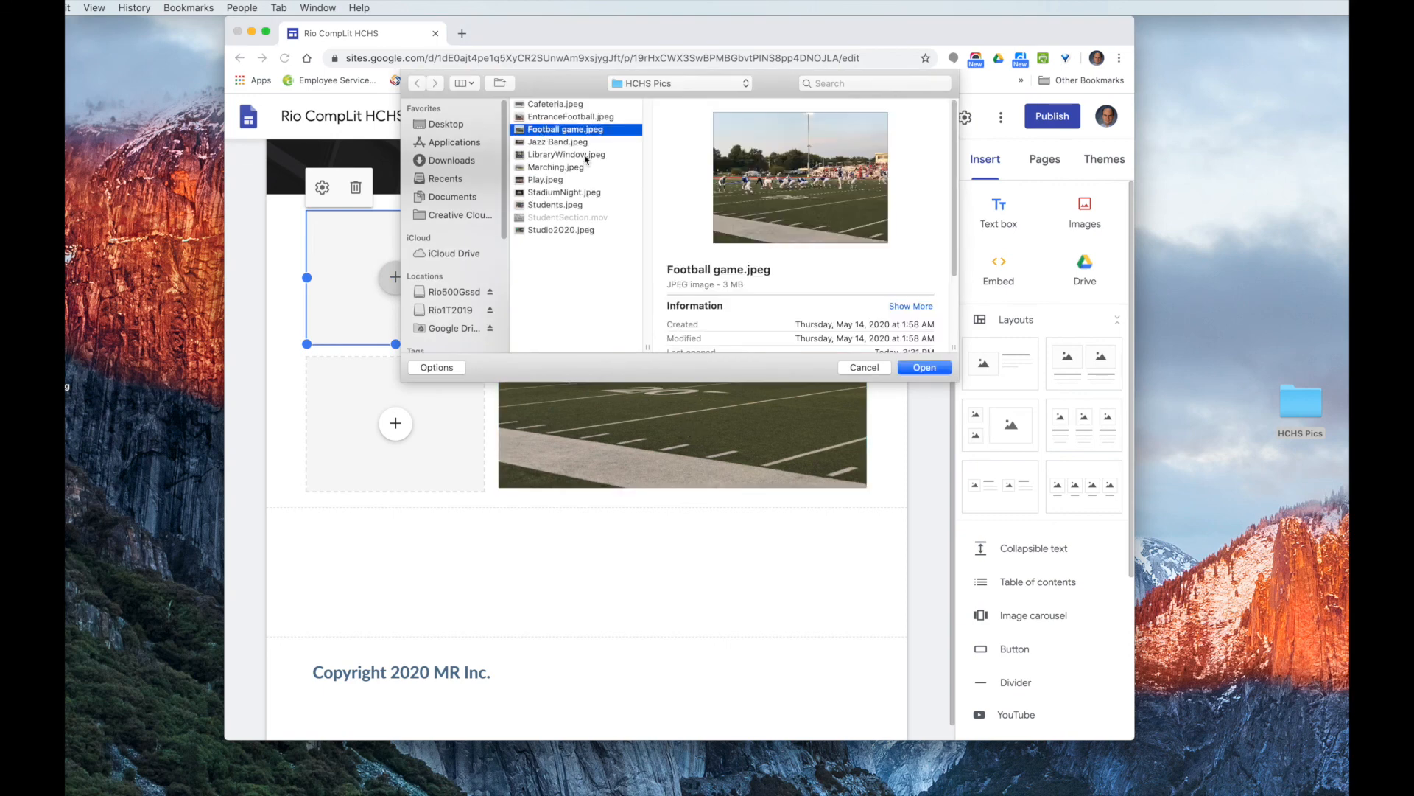
{"action": "left_click", "coordinate": [926, 368]}
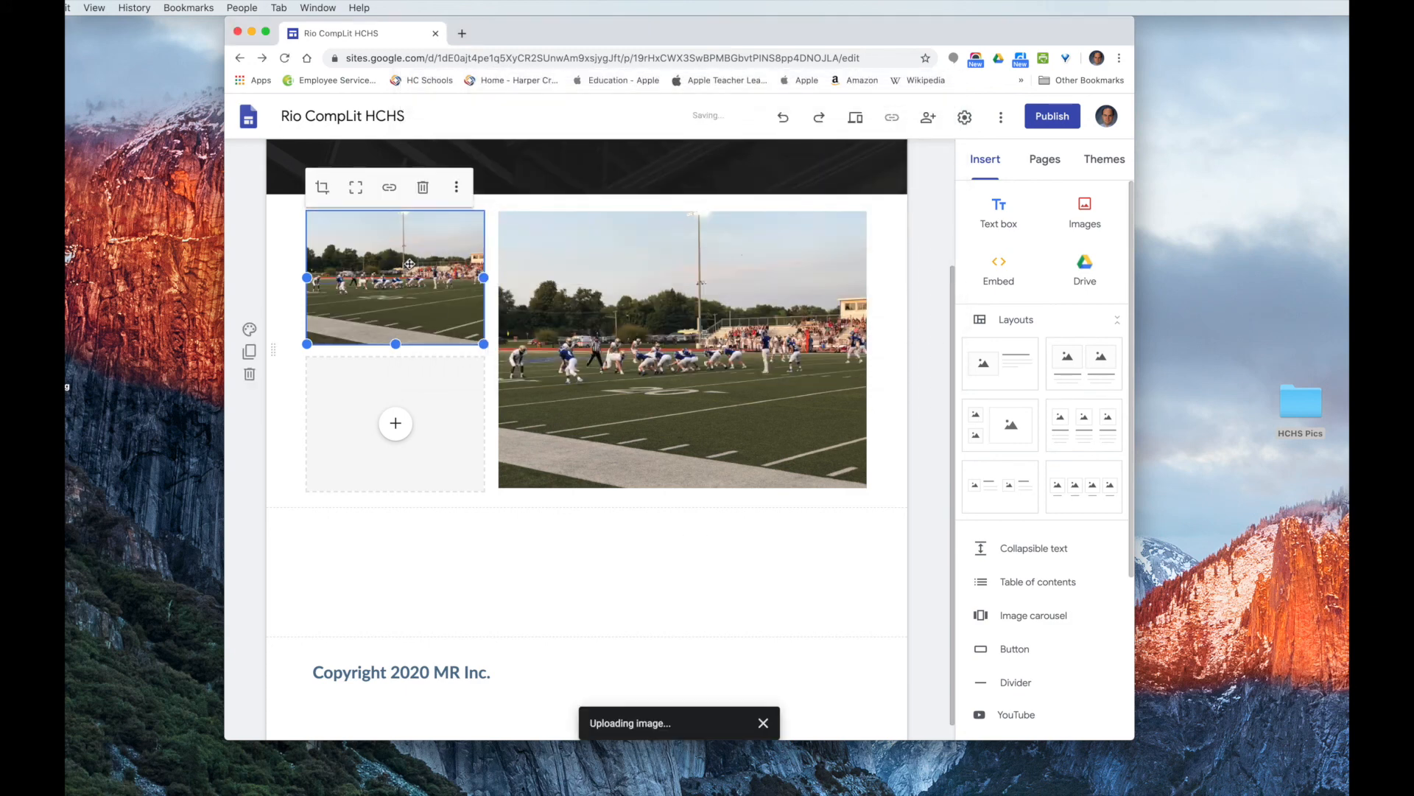
- Delete the duplicate football image from the upper small placeholder, and undo both the deletion and the upload
{"action": "left_click", "coordinate": [424, 190]}
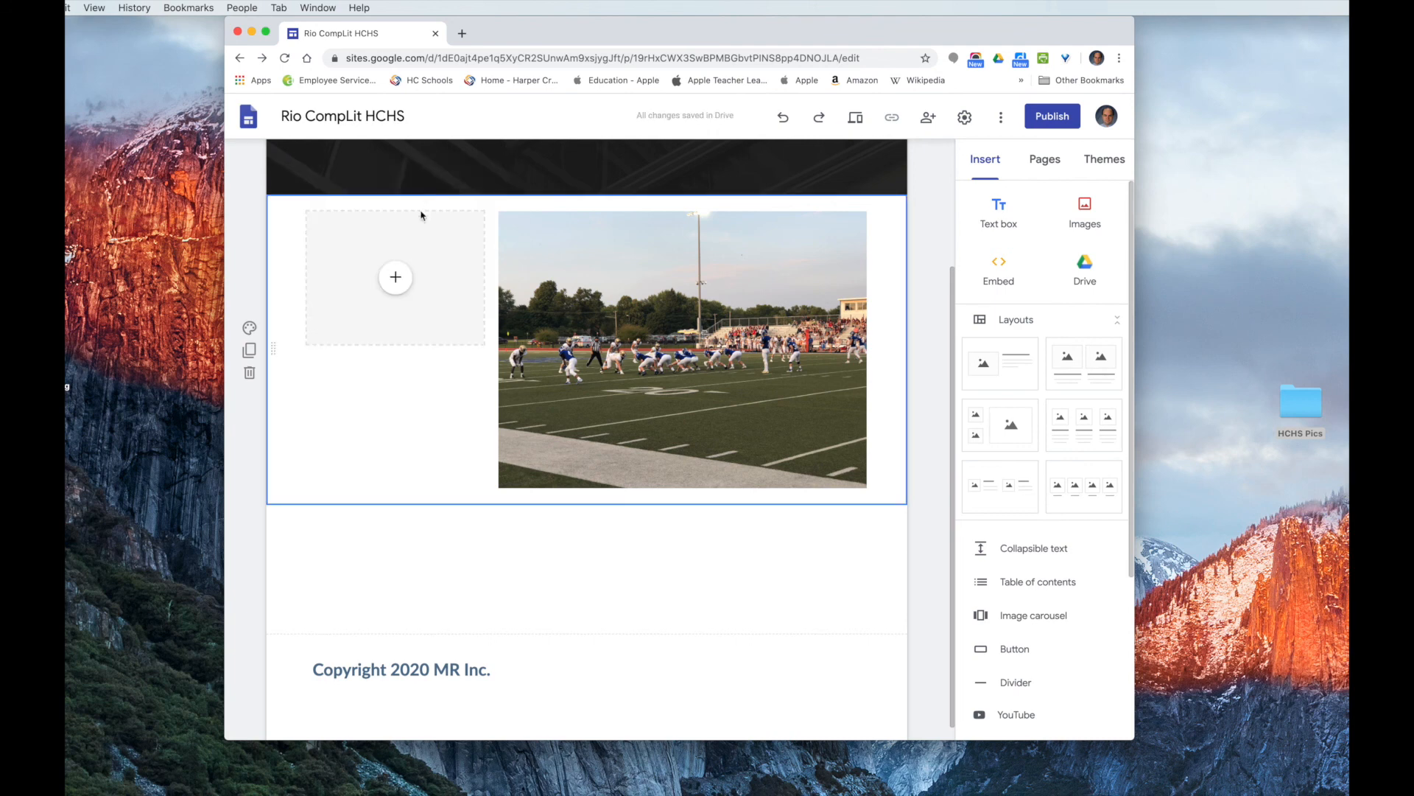
{"action": "left_click", "coordinate": [397, 280]}
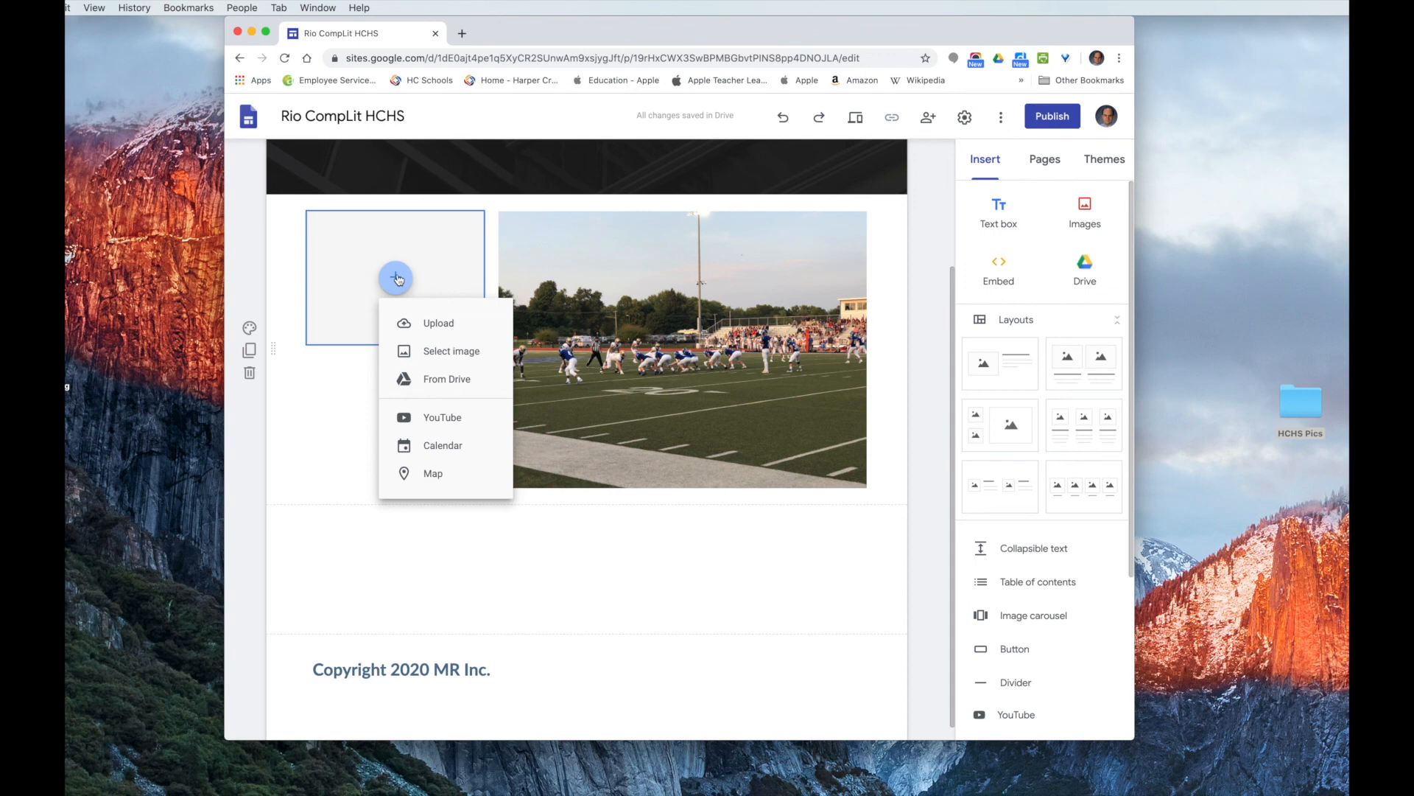
{"action": "left_click", "coordinate": [333, 395]}
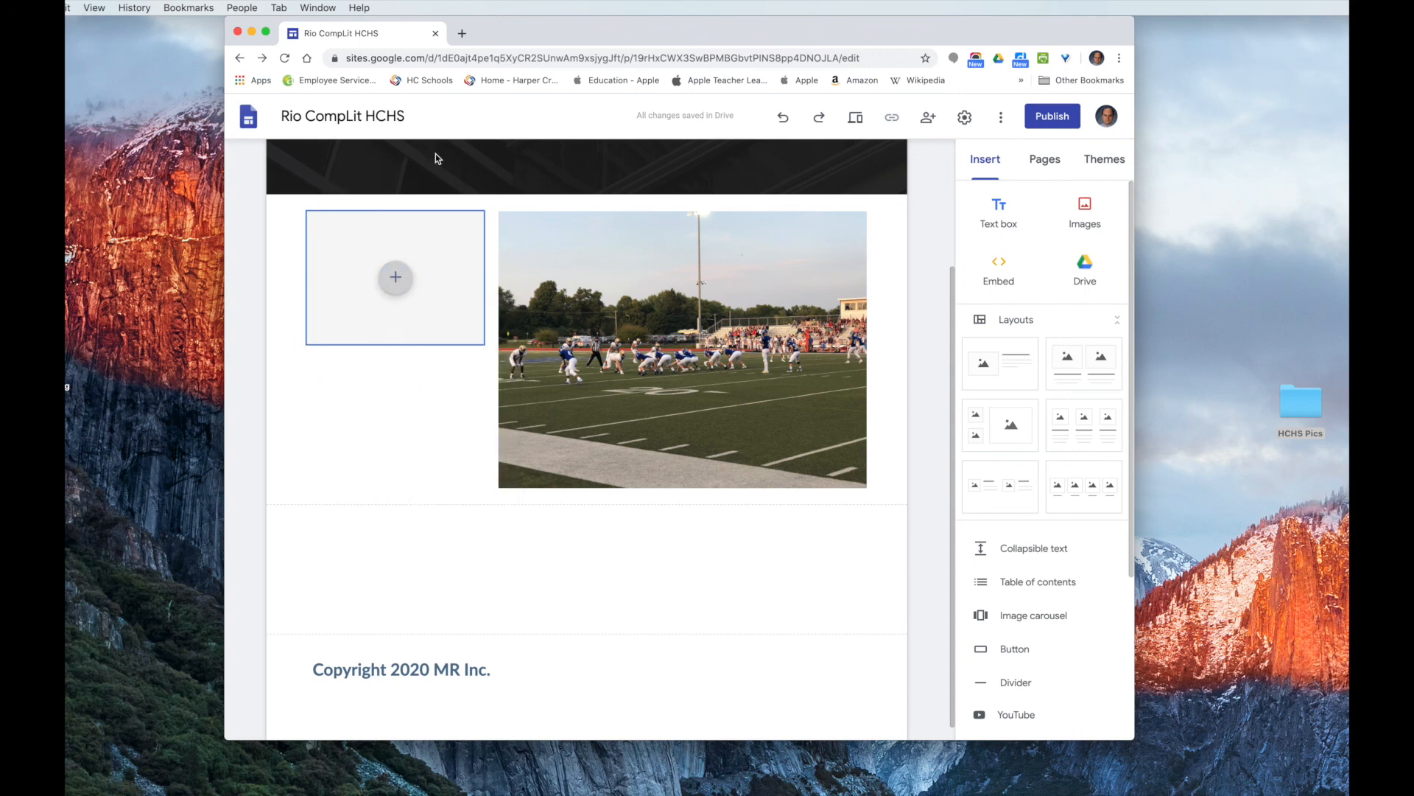
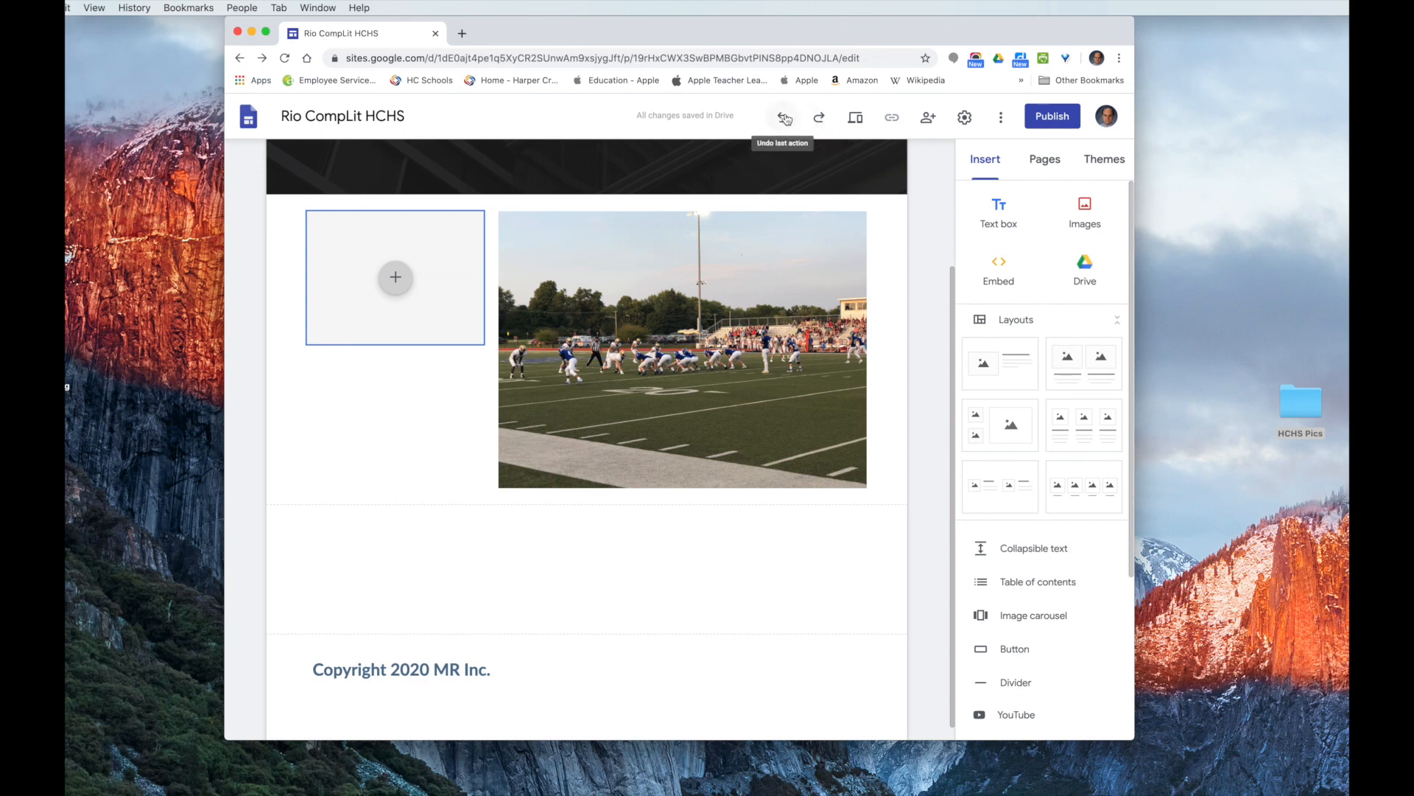
{"action": "left_click", "coordinate": [785, 118]}
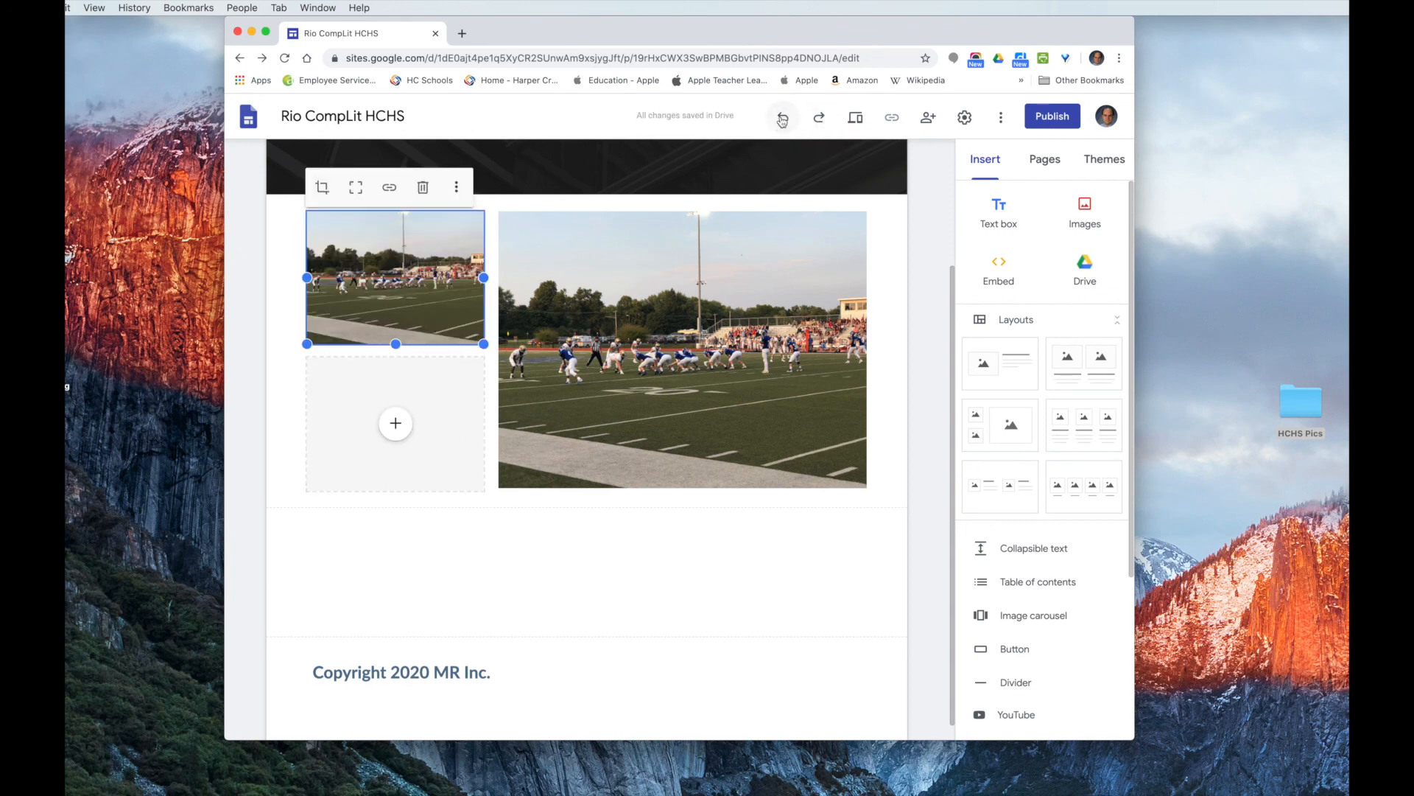
{"action": "left_click", "coordinate": [784, 119]}
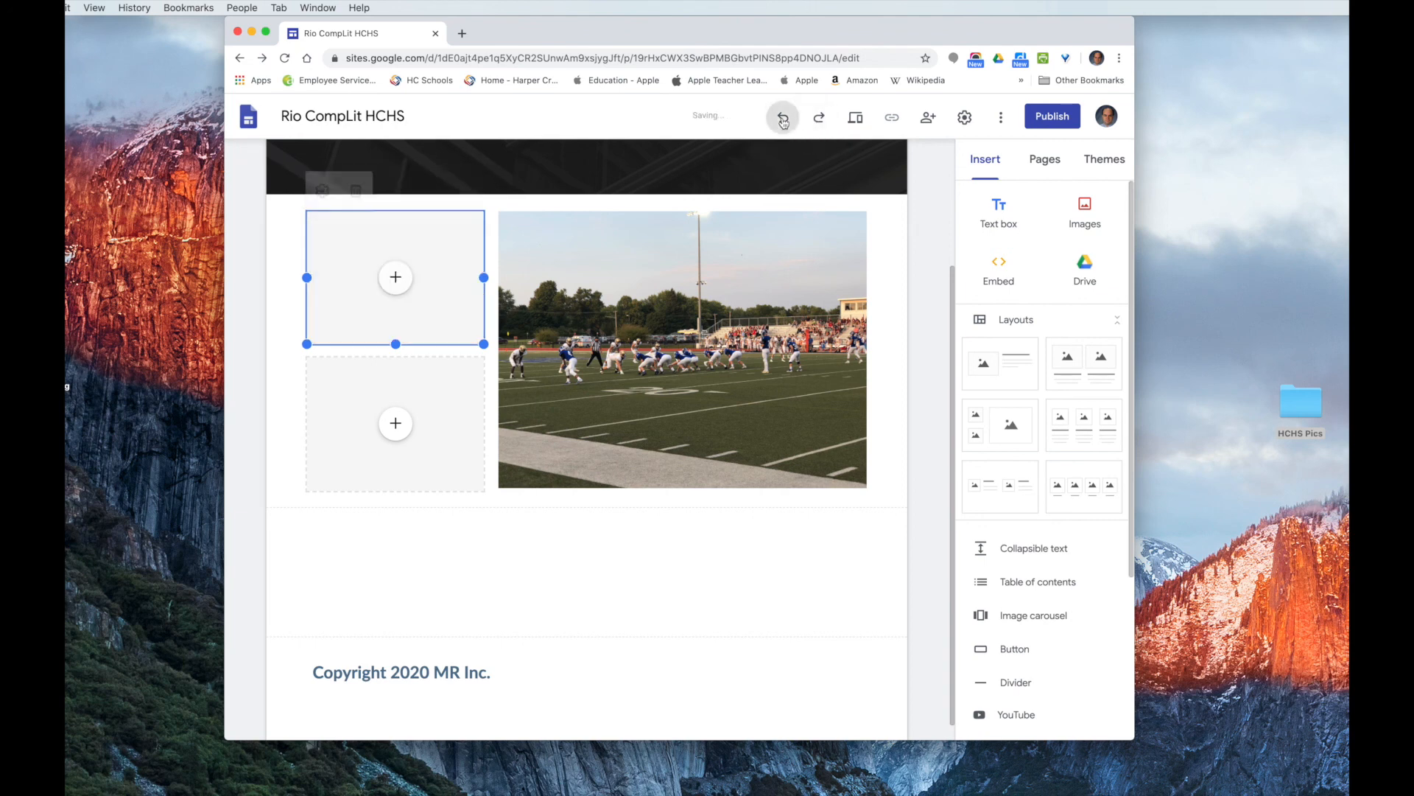
- Upload EntranceFootball.jpeg from the HCHS Pics folder into the upper small placeholder
{"action": "left_click", "coordinate": [395, 279]}
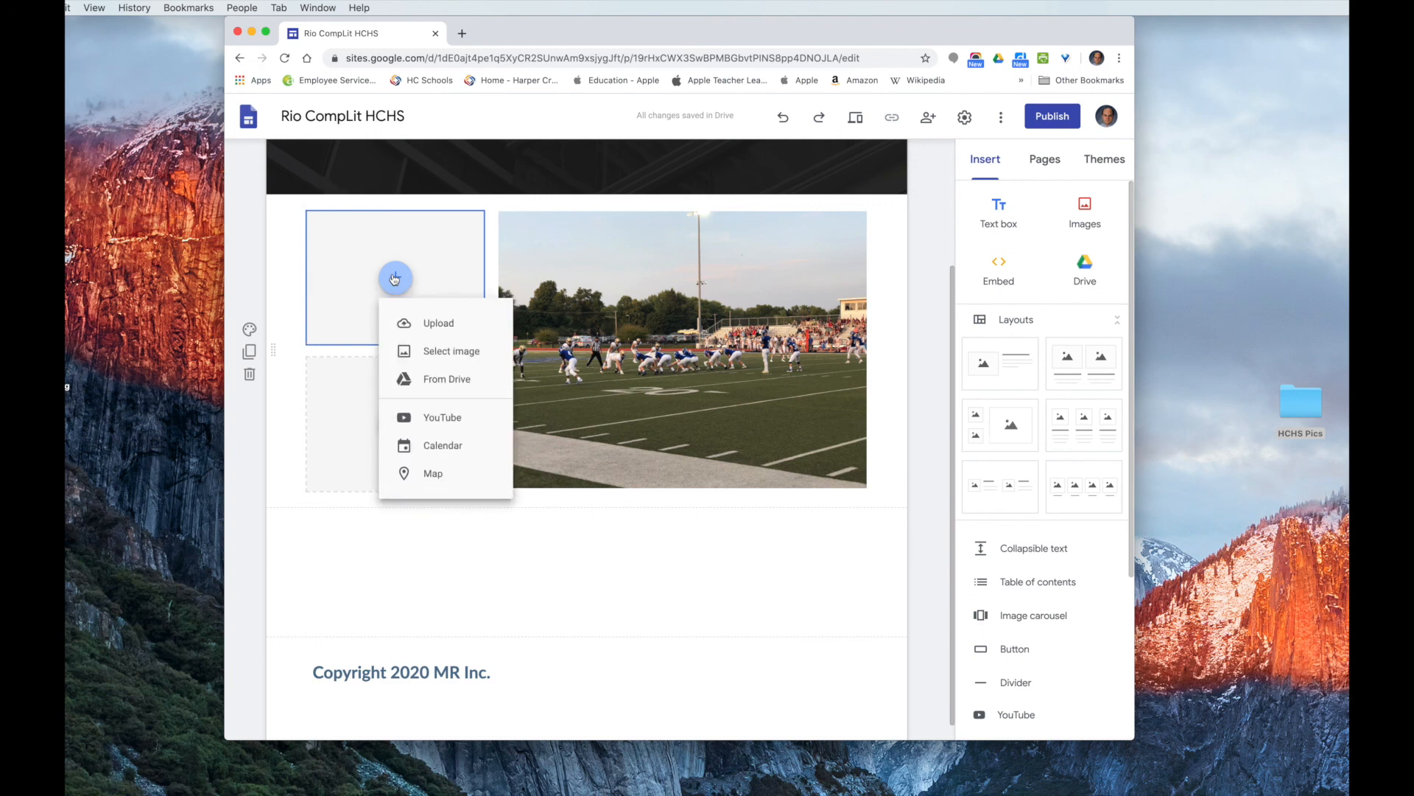
{"action": "left_click", "coordinate": [426, 328]}
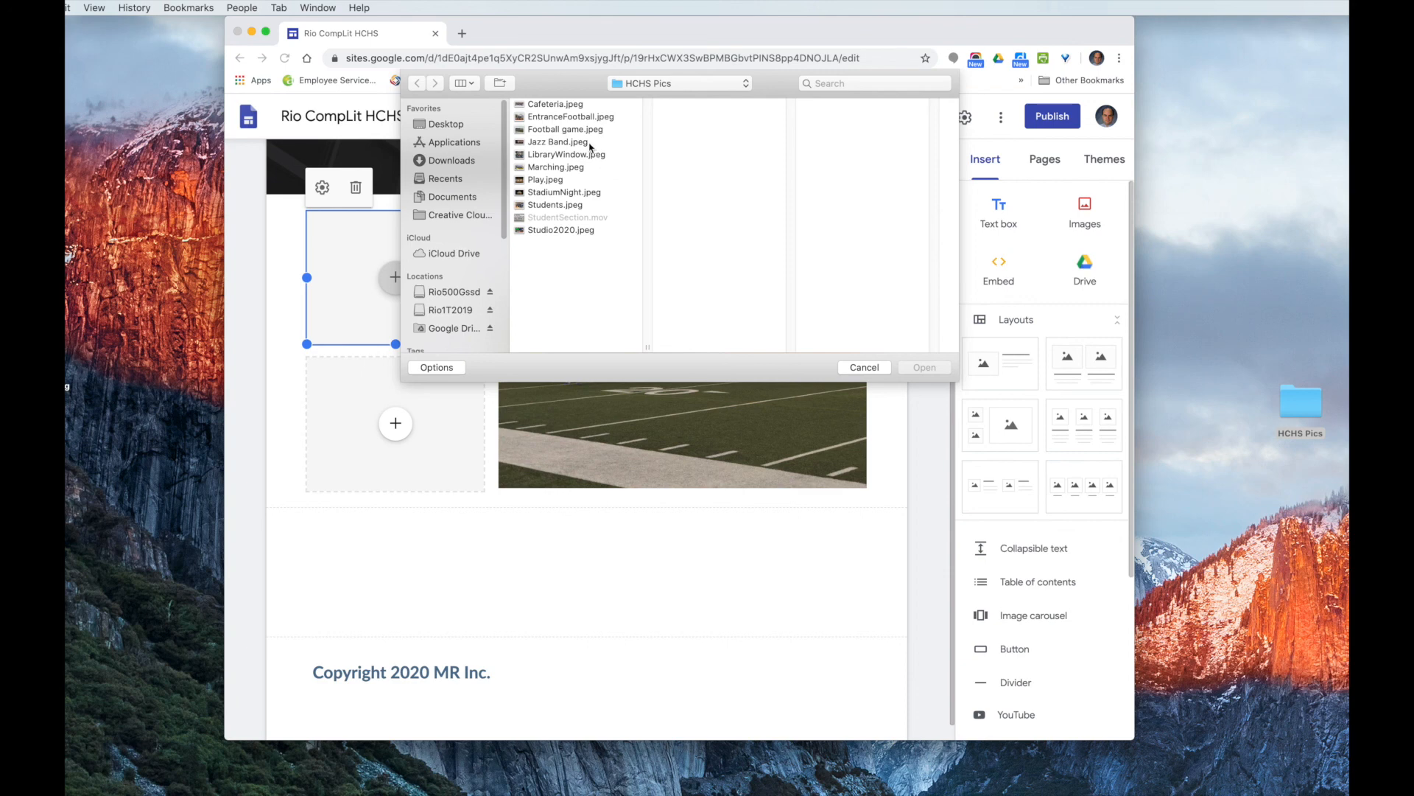
{"action": "left_click", "coordinate": [550, 118]}
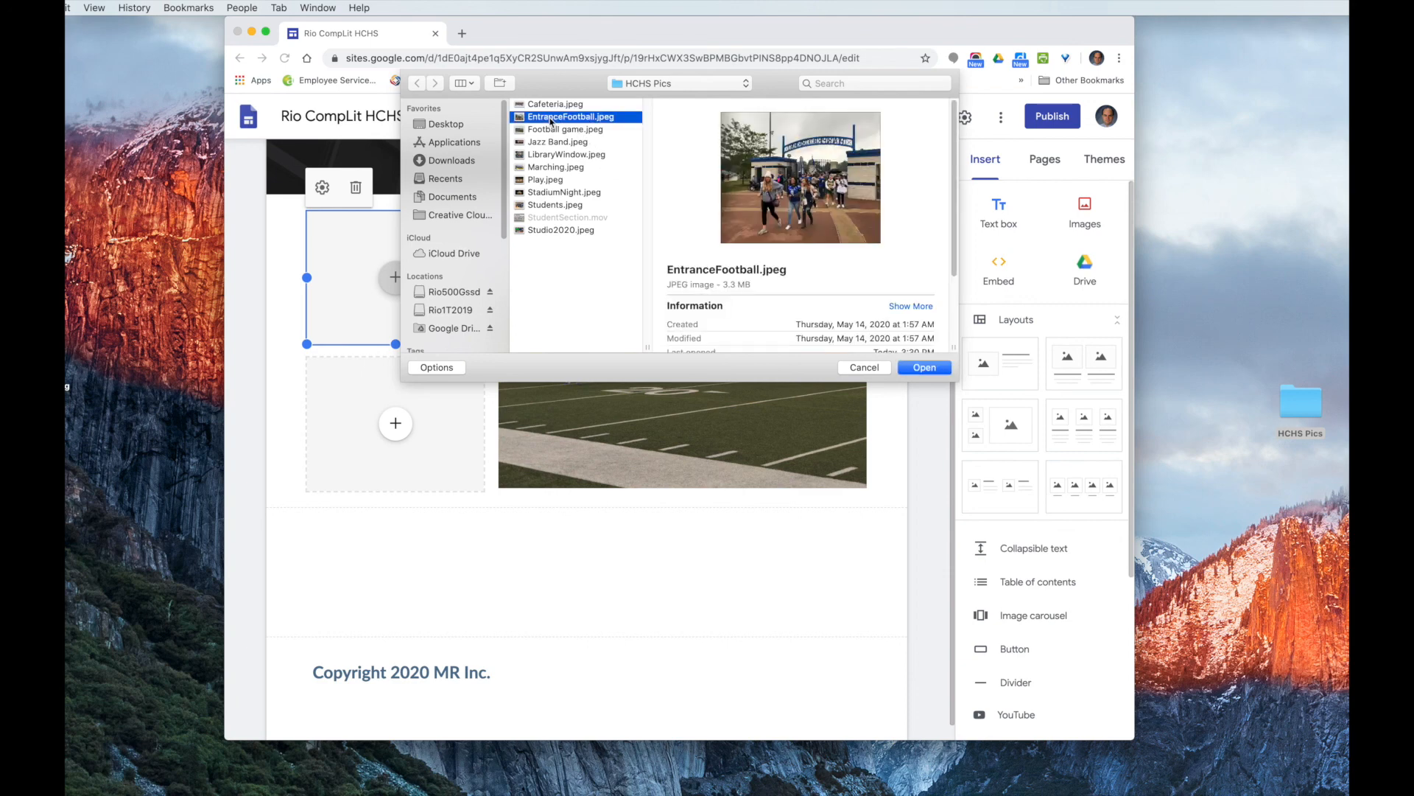
{"action": "left_click", "coordinate": [924, 369]}
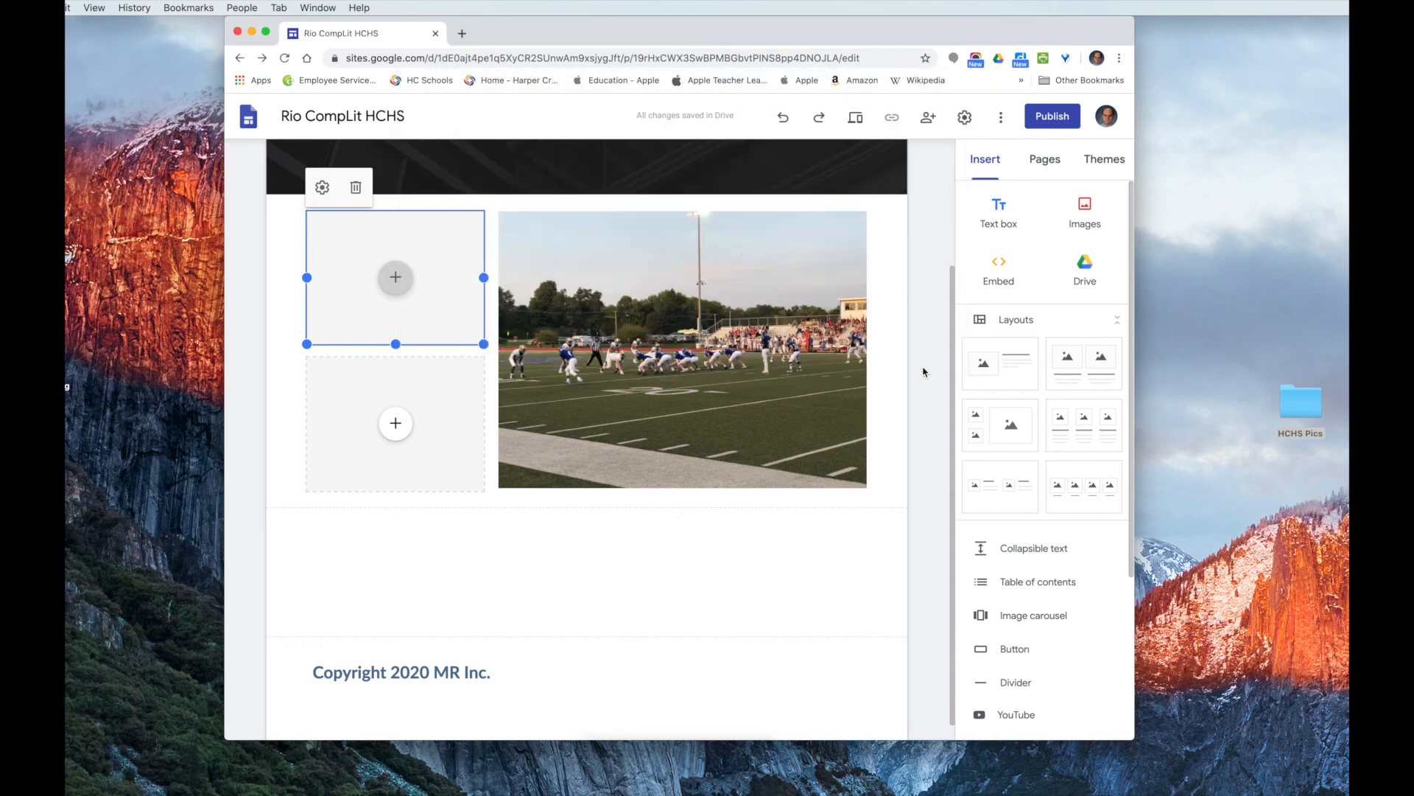
- Upload StadiumNight.jpeg from the HCHS Pics folder into the lower small placeholder
{"action": "left_click", "coordinate": [396, 425]}
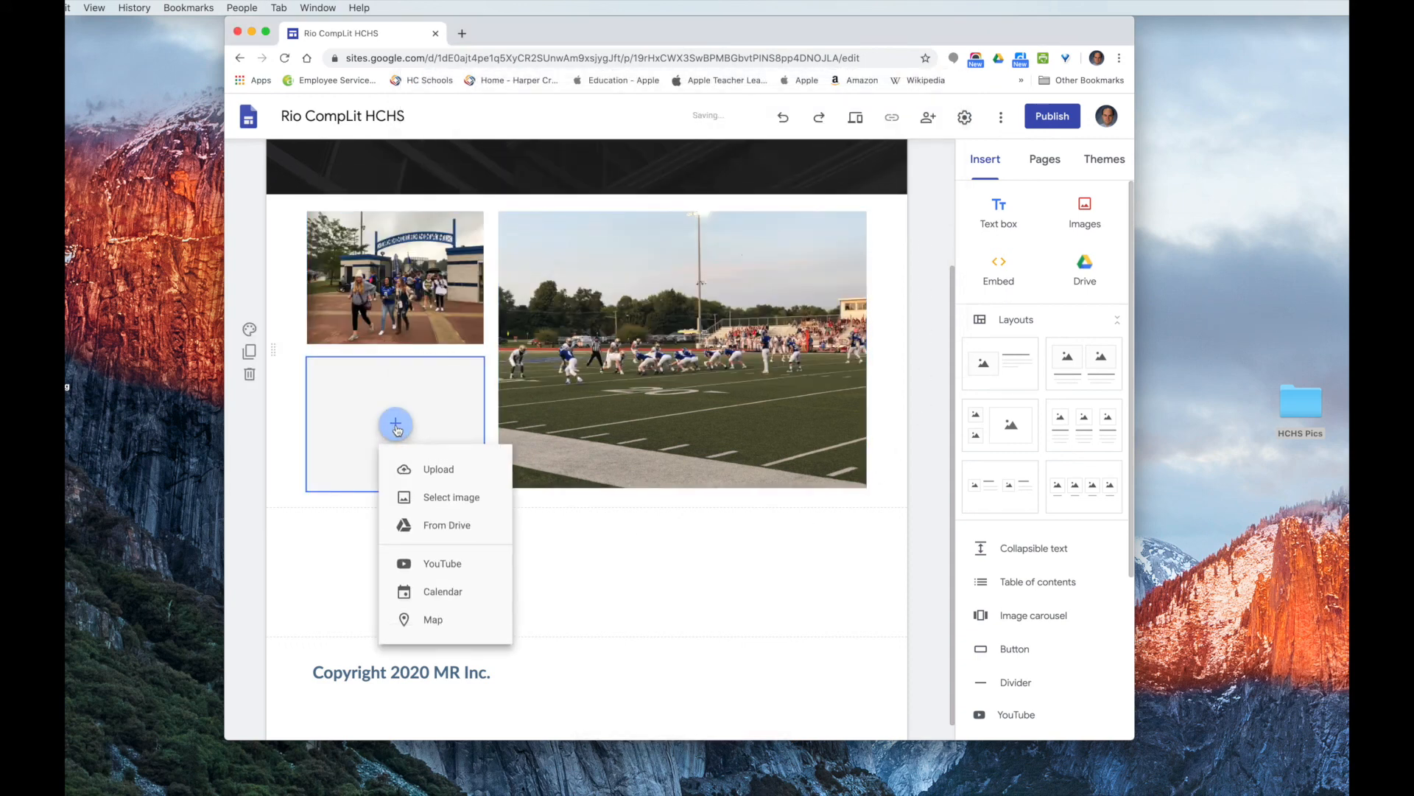
{"action": "left_click", "coordinate": [416, 472]}
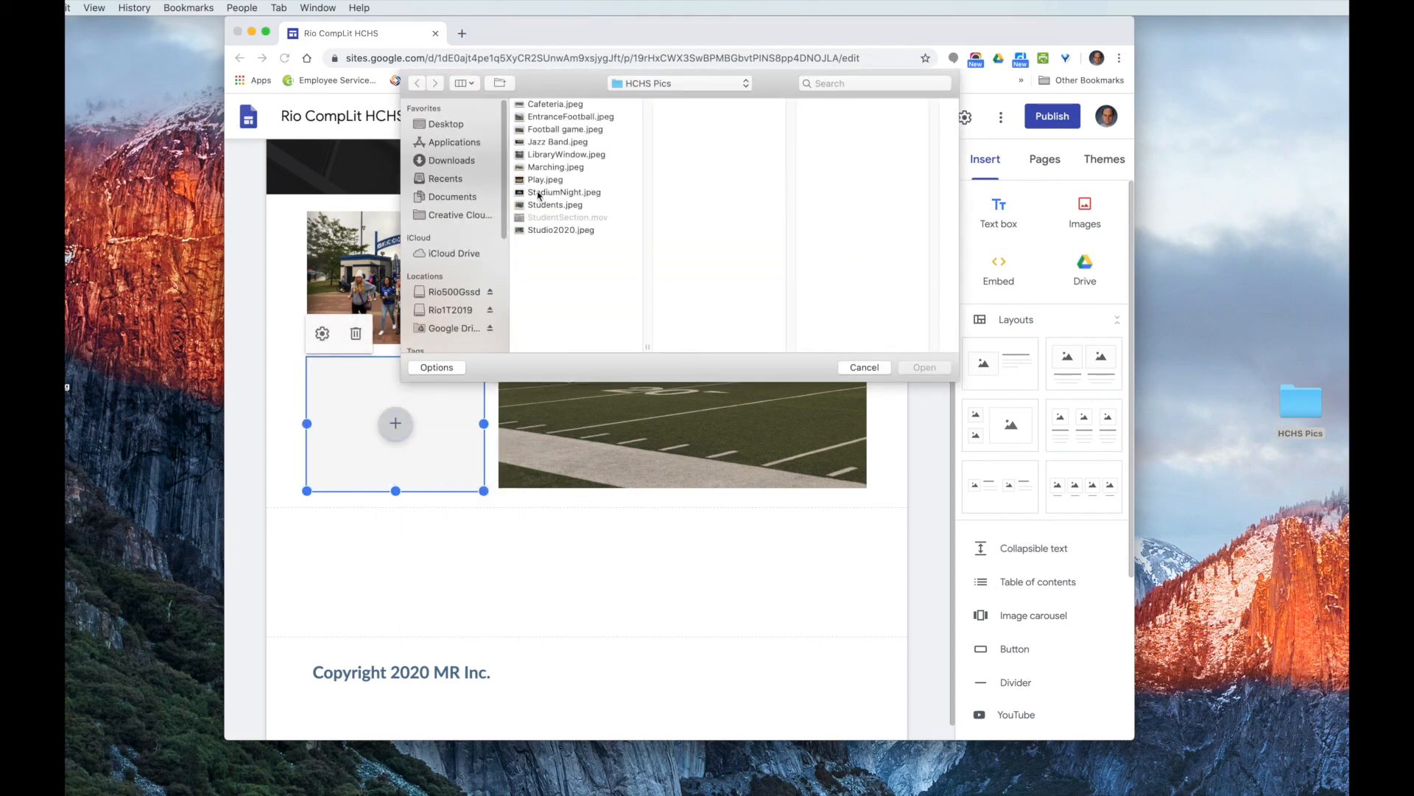
{"action": "left_click", "coordinate": [548, 192]}
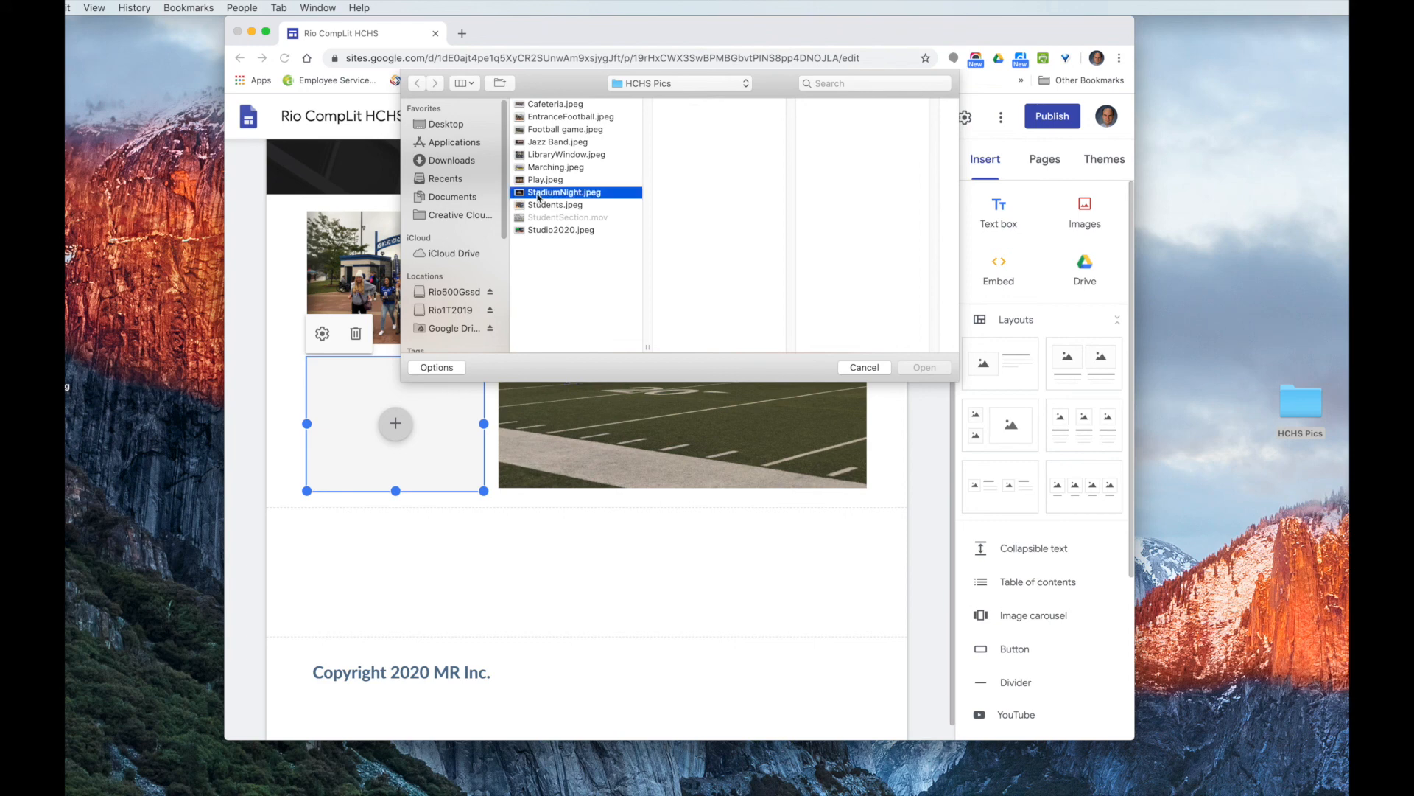
{"action": "left_click", "coordinate": [922, 367]}
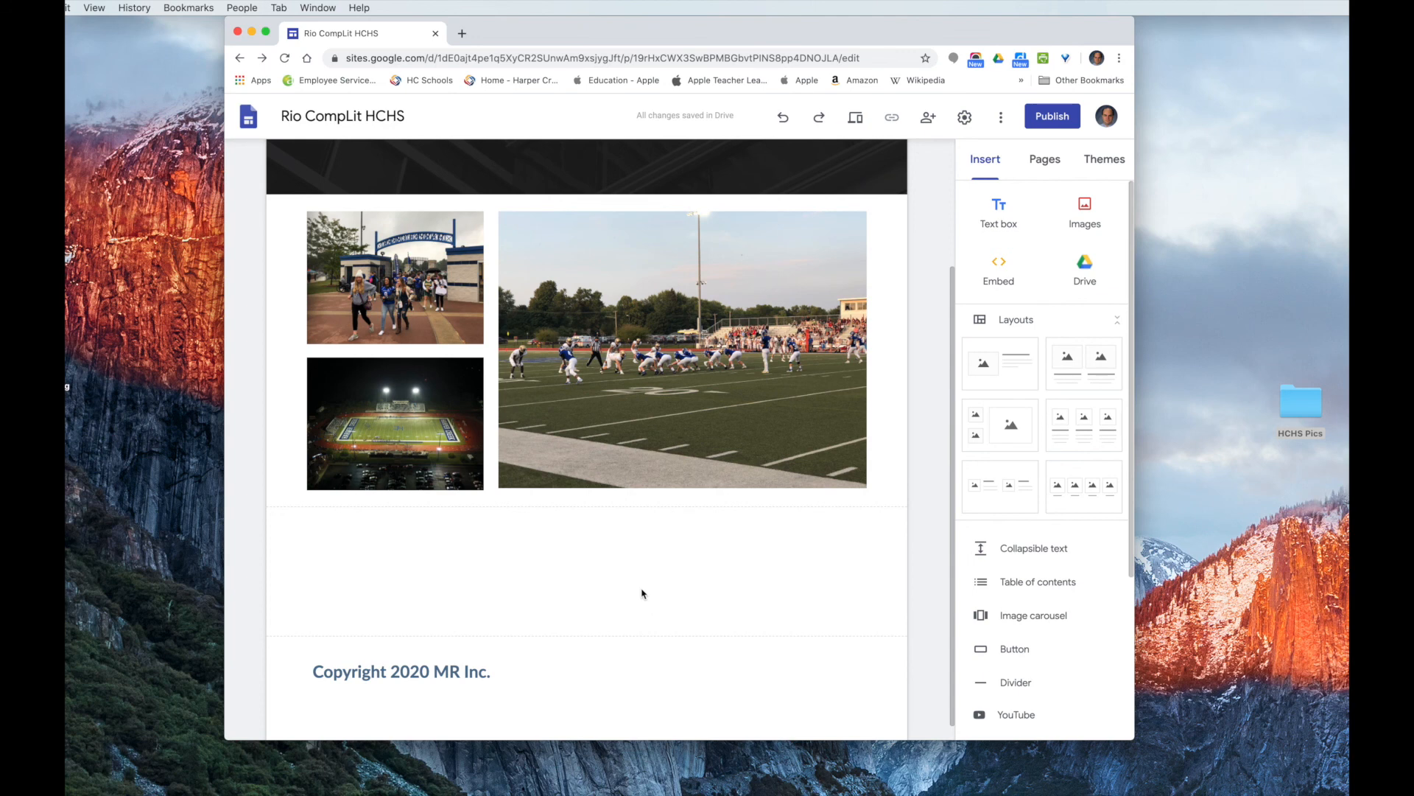
- Add a text box below the three sports images and paste the copied Harper Creek High School welcome paragraph into it
{"action": "left_click", "coordinate": [1002, 209]}
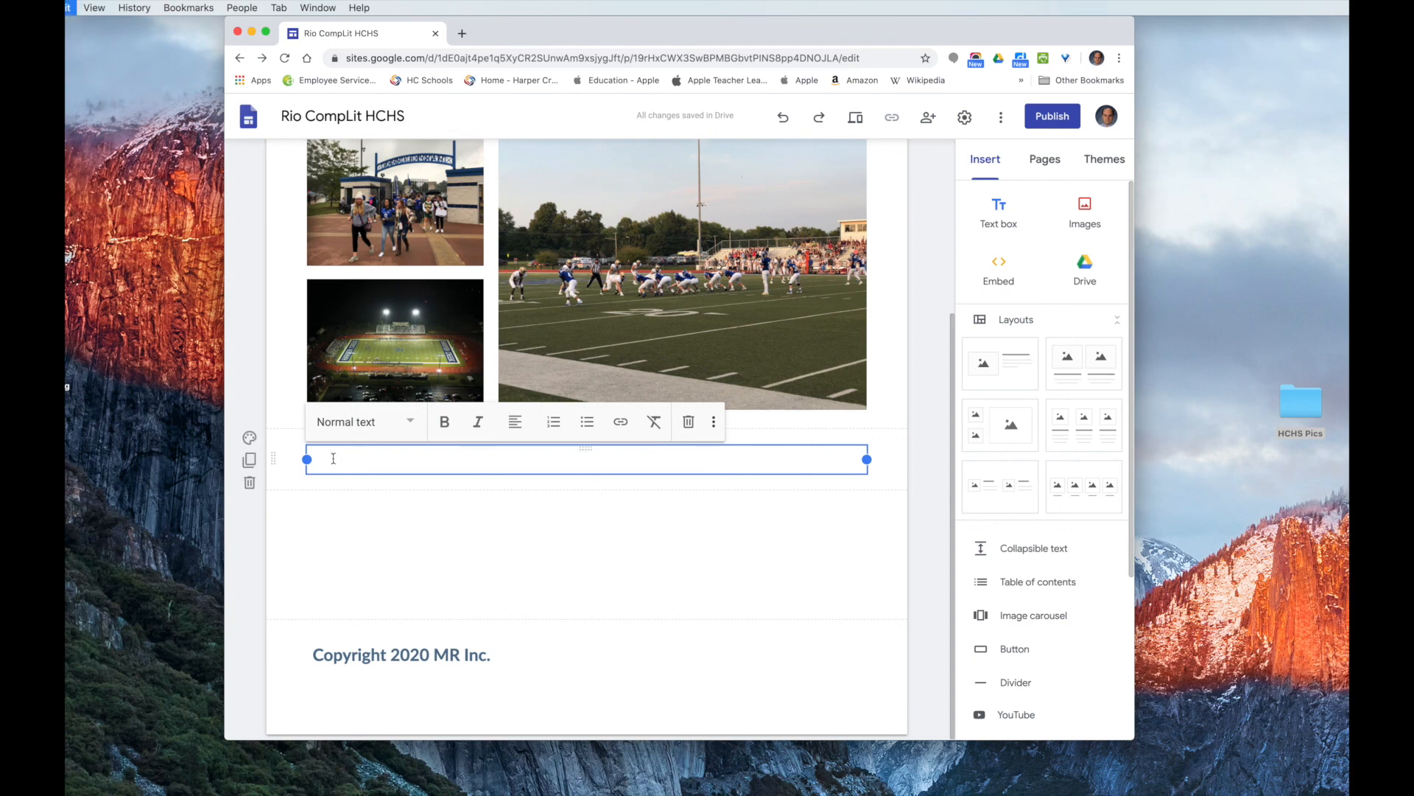
{"action": "type", "text": "Welcome to Harper Creek High School in Battle Creek, MI. HCHS has about 900 students and offers many classes, sports and extra curricular activities. This is  a  text box in Google Sites that can be edited anytime. We can add more text for each page later."}
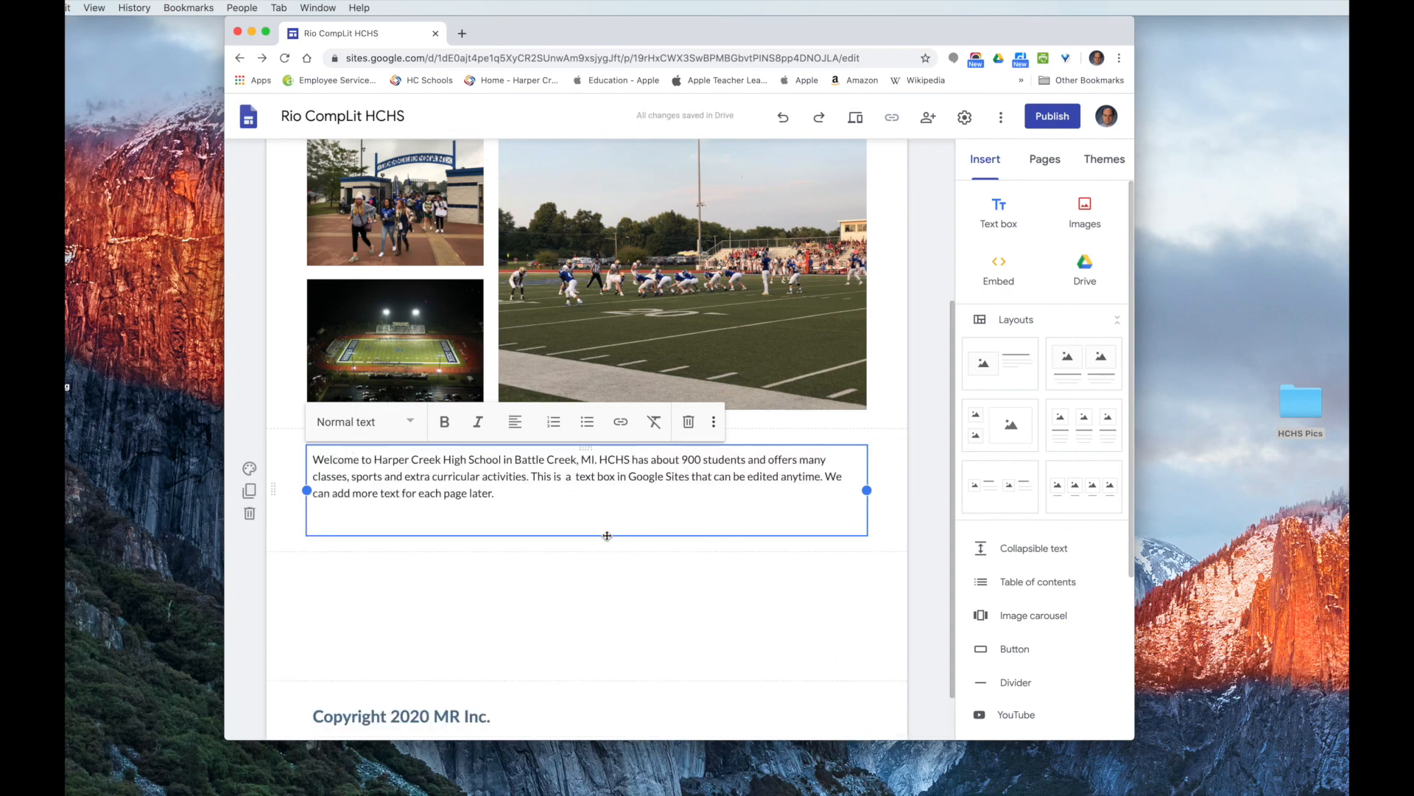
{"action": "left_click_drag", "start_coordinate": [608, 533], "coordinate": [520, 496]}
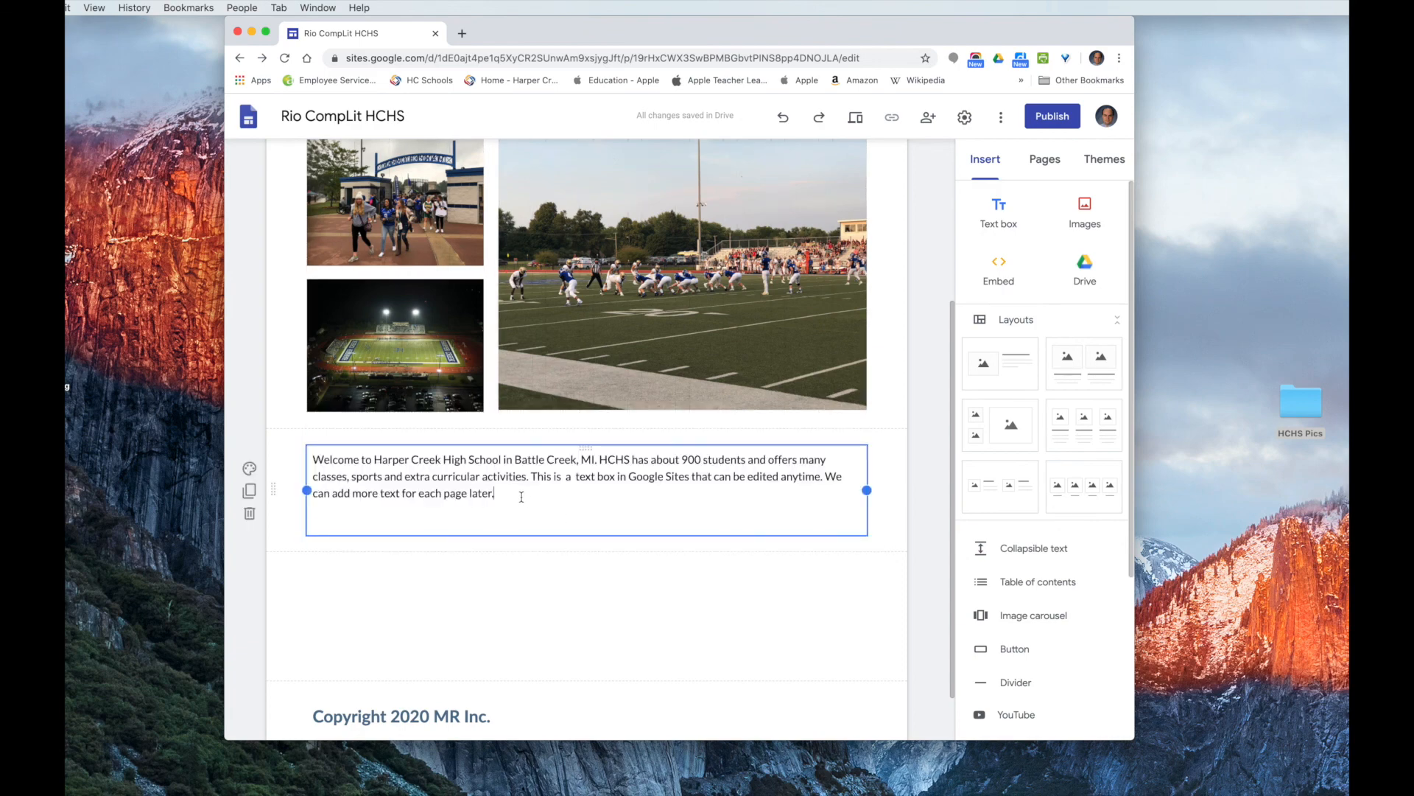
{"action": "left_click", "coordinate": [609, 607]}
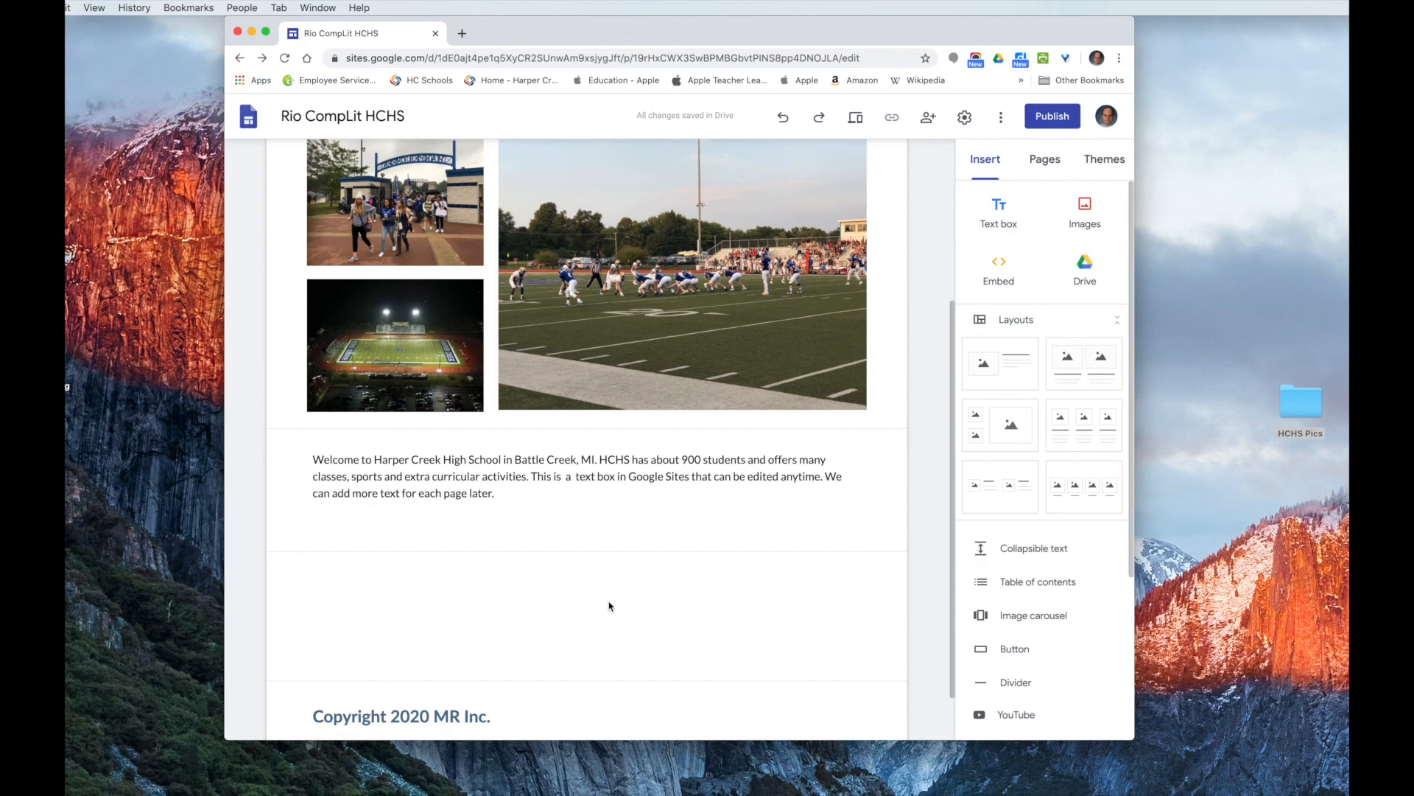
- Insert a divider below the welcome text on the HCHS Sports page
{"action": "left_click", "coordinate": [1020, 685]}
{"action": "left_click", "coordinate": [595, 548]}
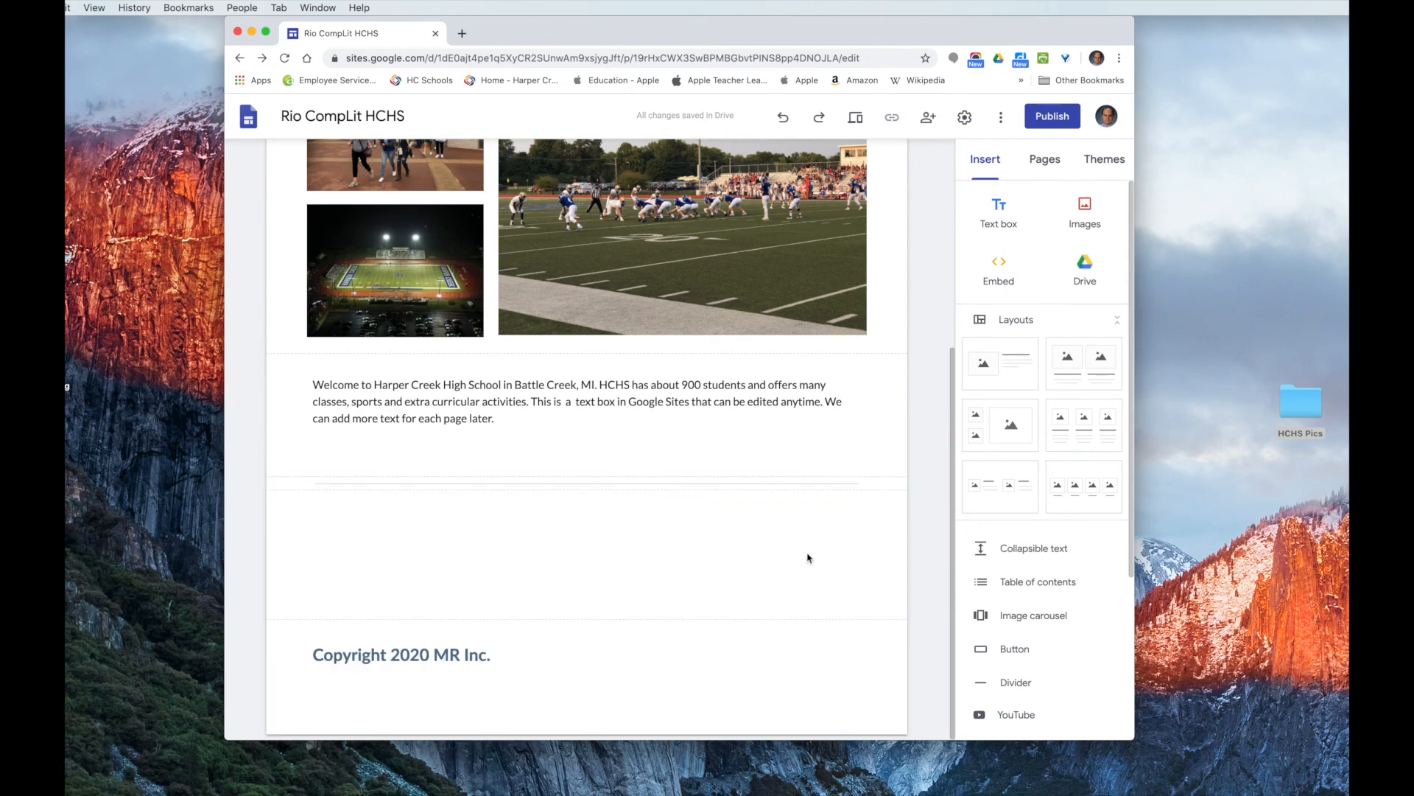
{"action": "scroll", "coordinate": [805, 556], "scroll_direction": "up", "scroll_amount": 1}
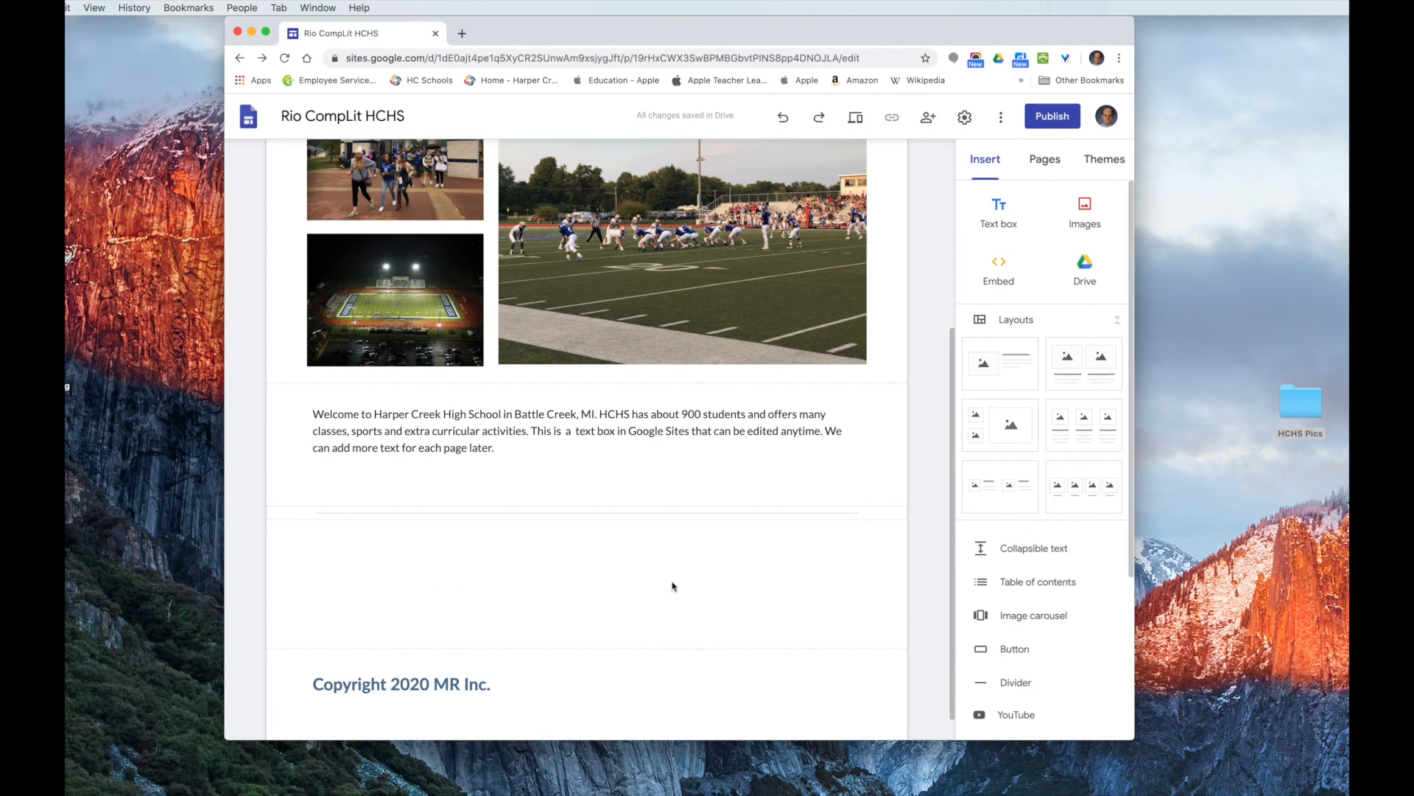
{"action": "scroll", "coordinate": [774, 587], "scroll_direction": "down", "scroll_amount": 1}
{"action": "scroll", "coordinate": [1042, 631], "scroll_direction": "down", "scroll_amount": 3}
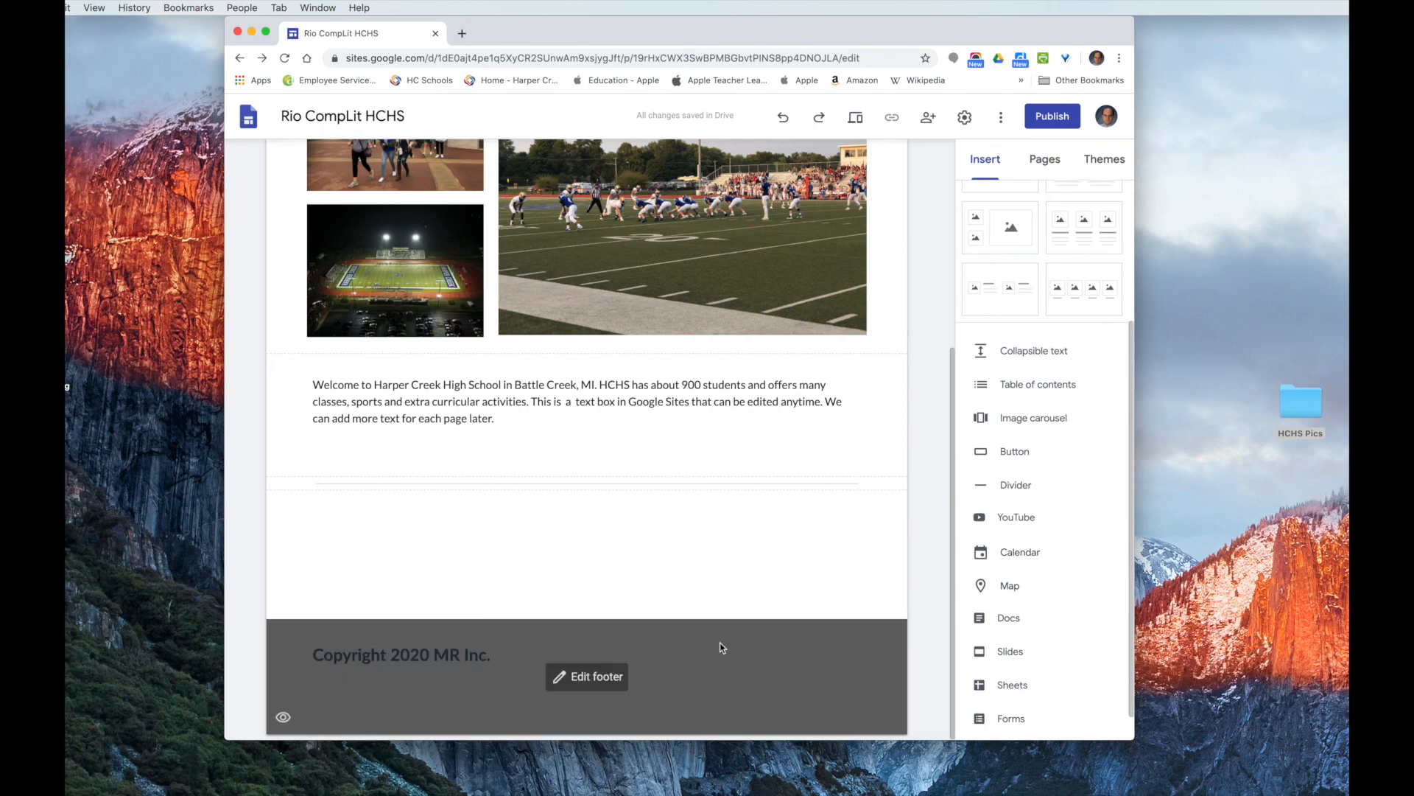
- Add a new page named HCHS Performing Arts to the site
{"action": "scroll", "coordinate": [757, 564], "scroll_direction": "up", "scroll_amount": 4}
{"action": "scroll", "coordinate": [757, 563], "scroll_direction": "up", "scroll_amount": 4}
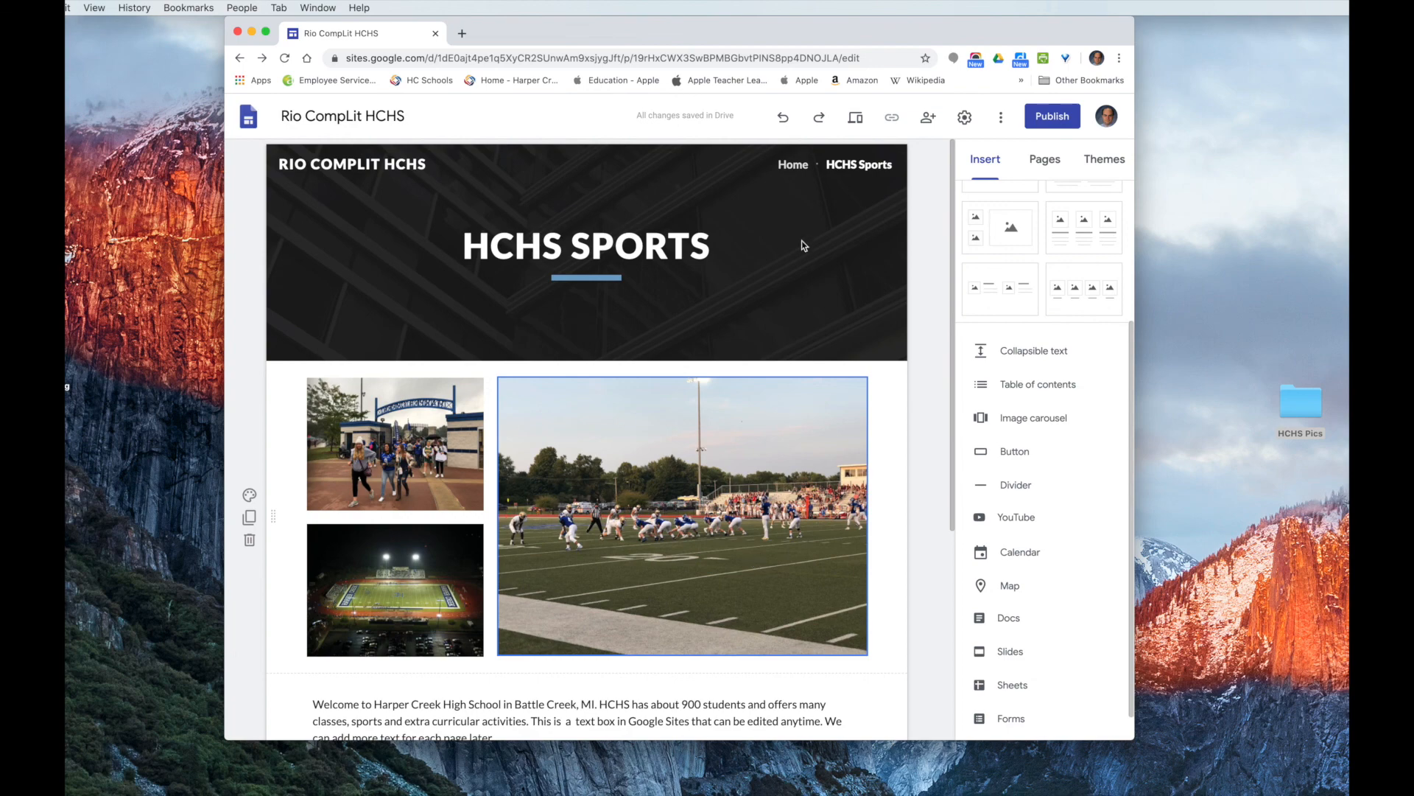
{"action": "left_click", "coordinate": [1048, 164]}
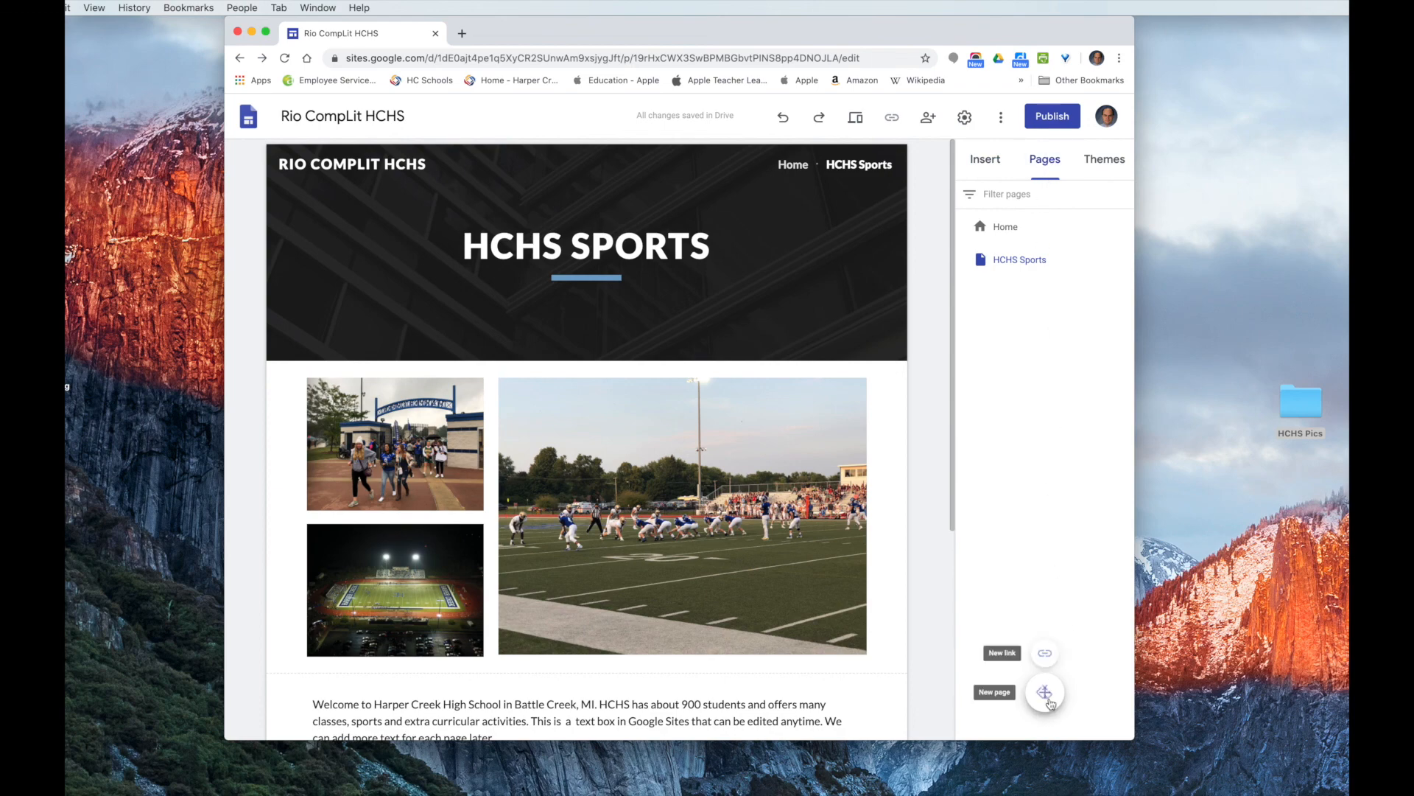
{"action": "left_click", "coordinate": [1045, 693]}
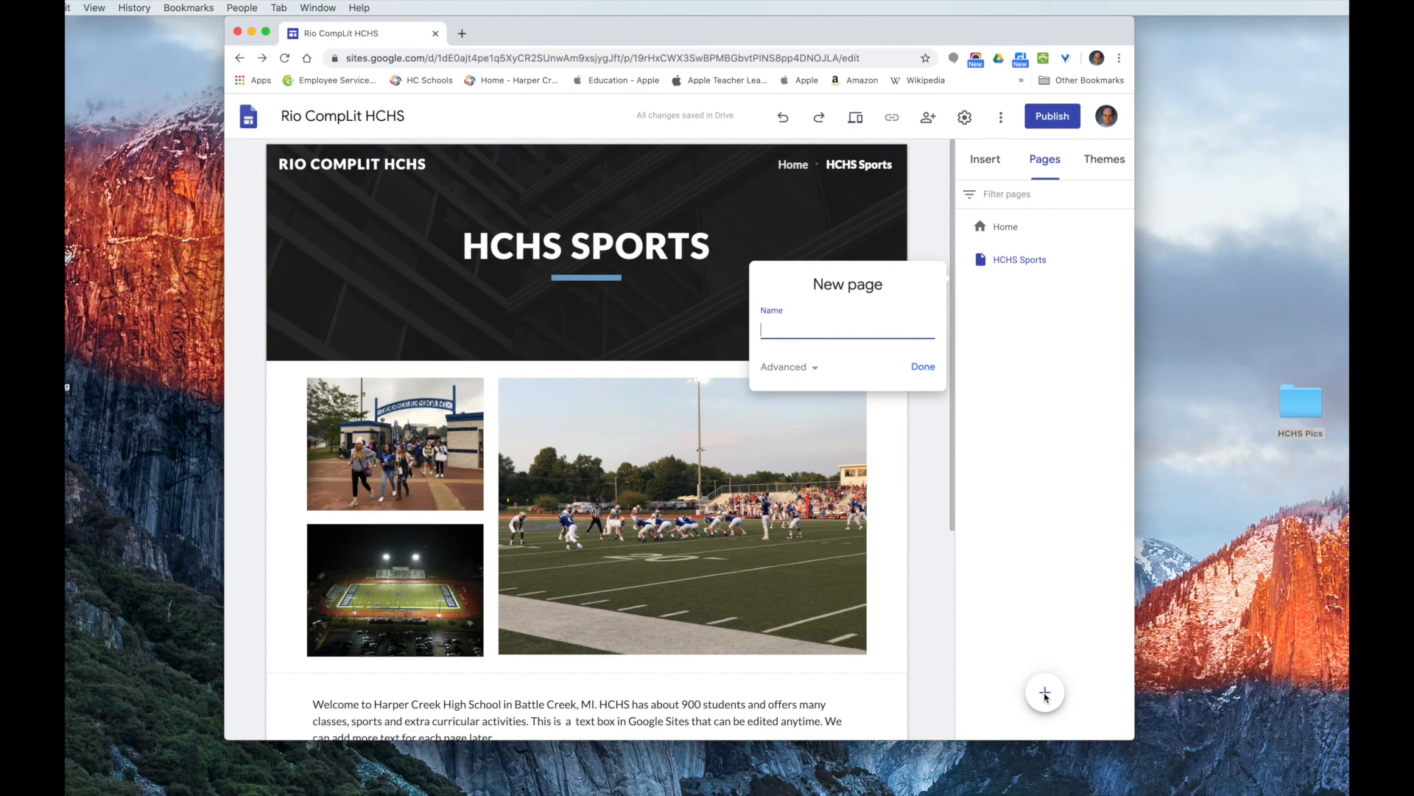
{"action": "type", "text": "HCHS Arts"}
{"action": "left_click", "coordinate": [794, 330]}
{"action": "type", "text": "Performing Arts"}
{"action": "left_click", "coordinate": [921, 367]}
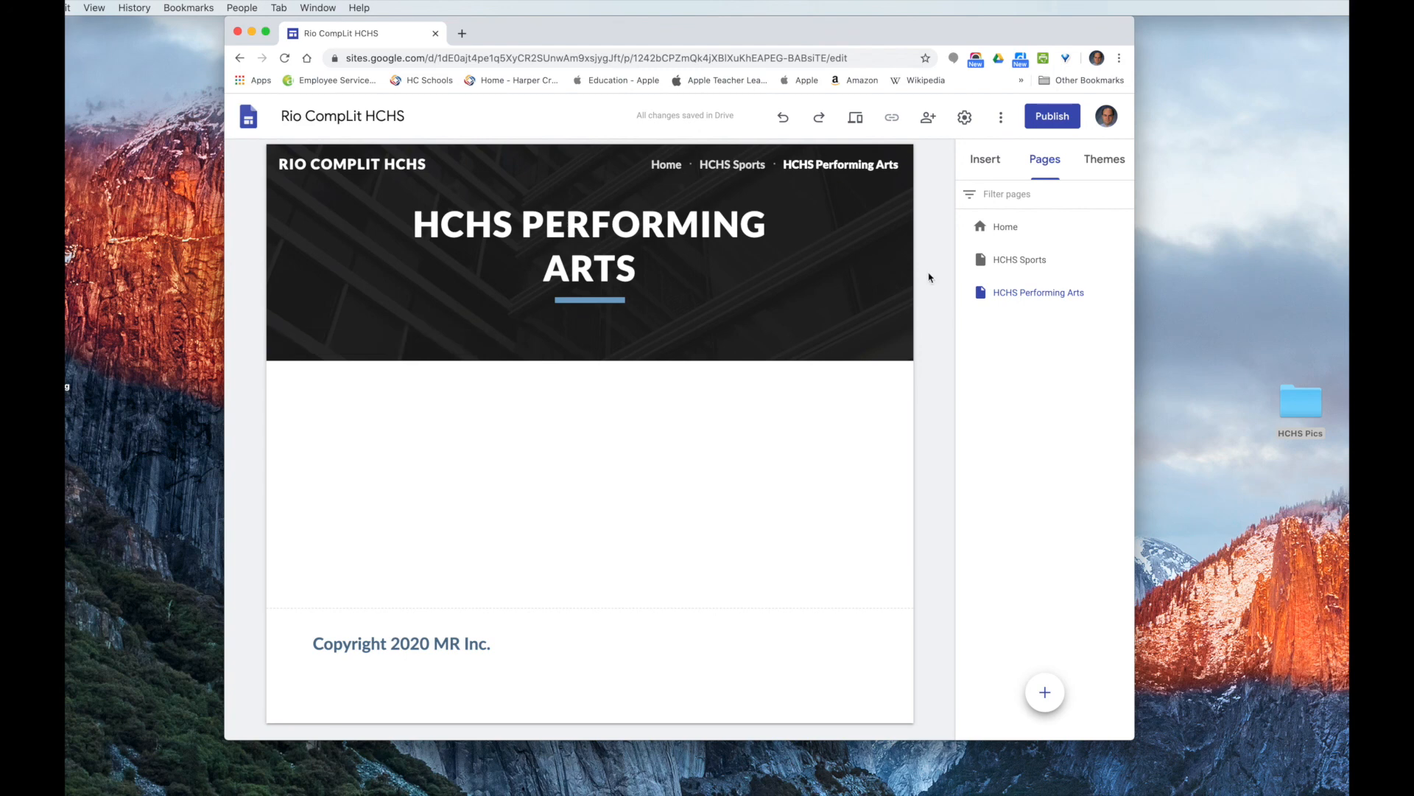
- Insert the layout with two side-by-side images and text beneath each on the HCHS Performing Arts page
{"action": "left_click", "coordinate": [987, 159]}
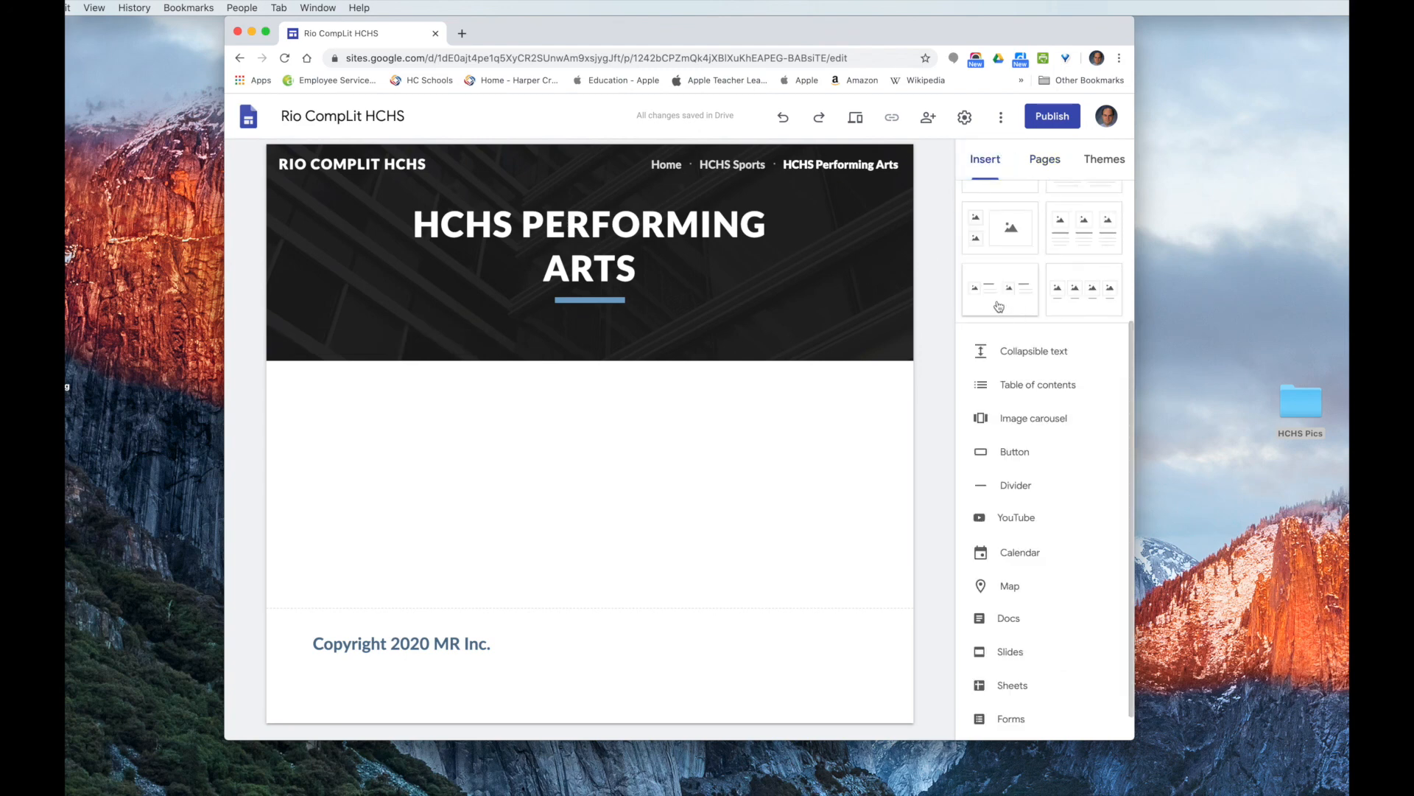
{"action": "scroll", "coordinate": [999, 306], "scroll_direction": "up", "scroll_amount": 2}
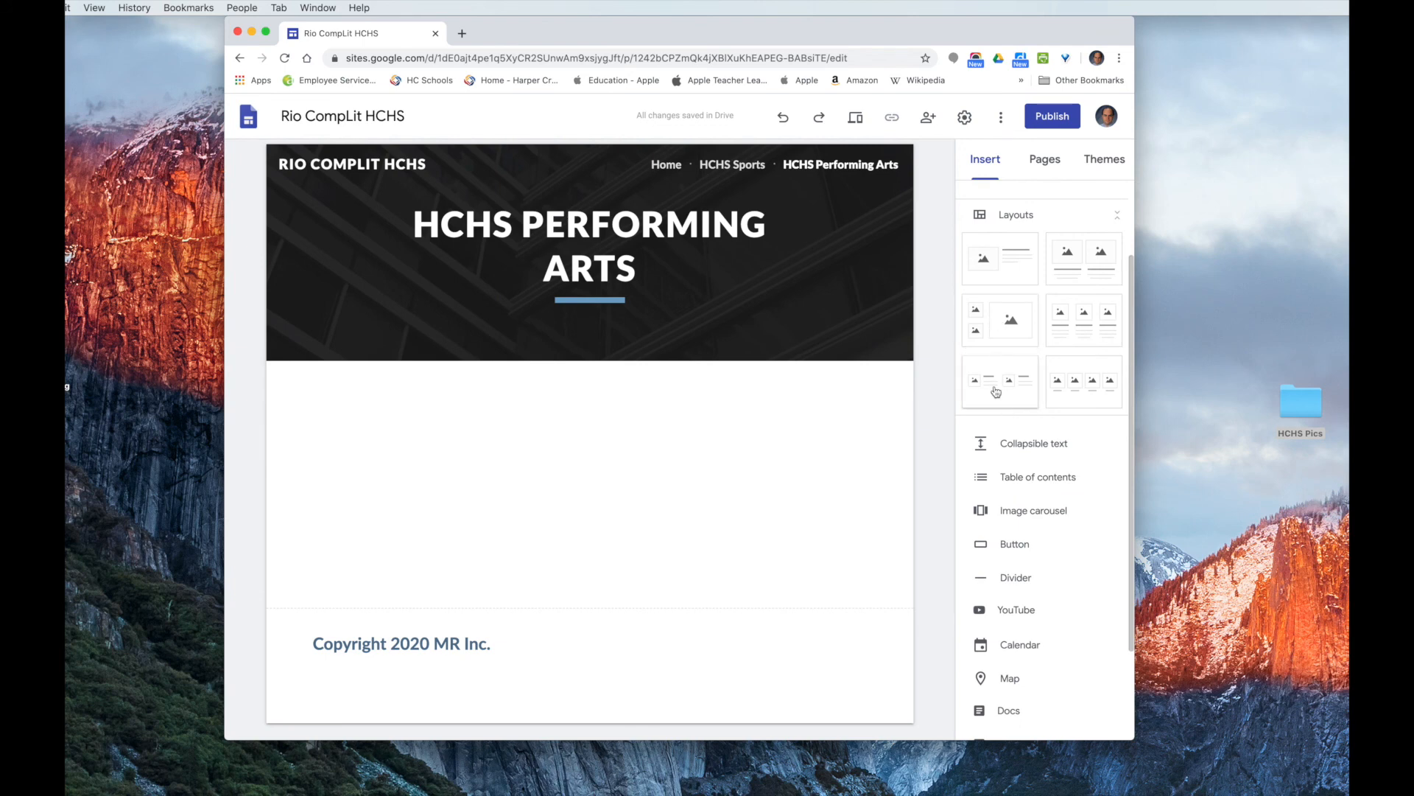
{"action": "left_click", "coordinate": [1083, 264]}
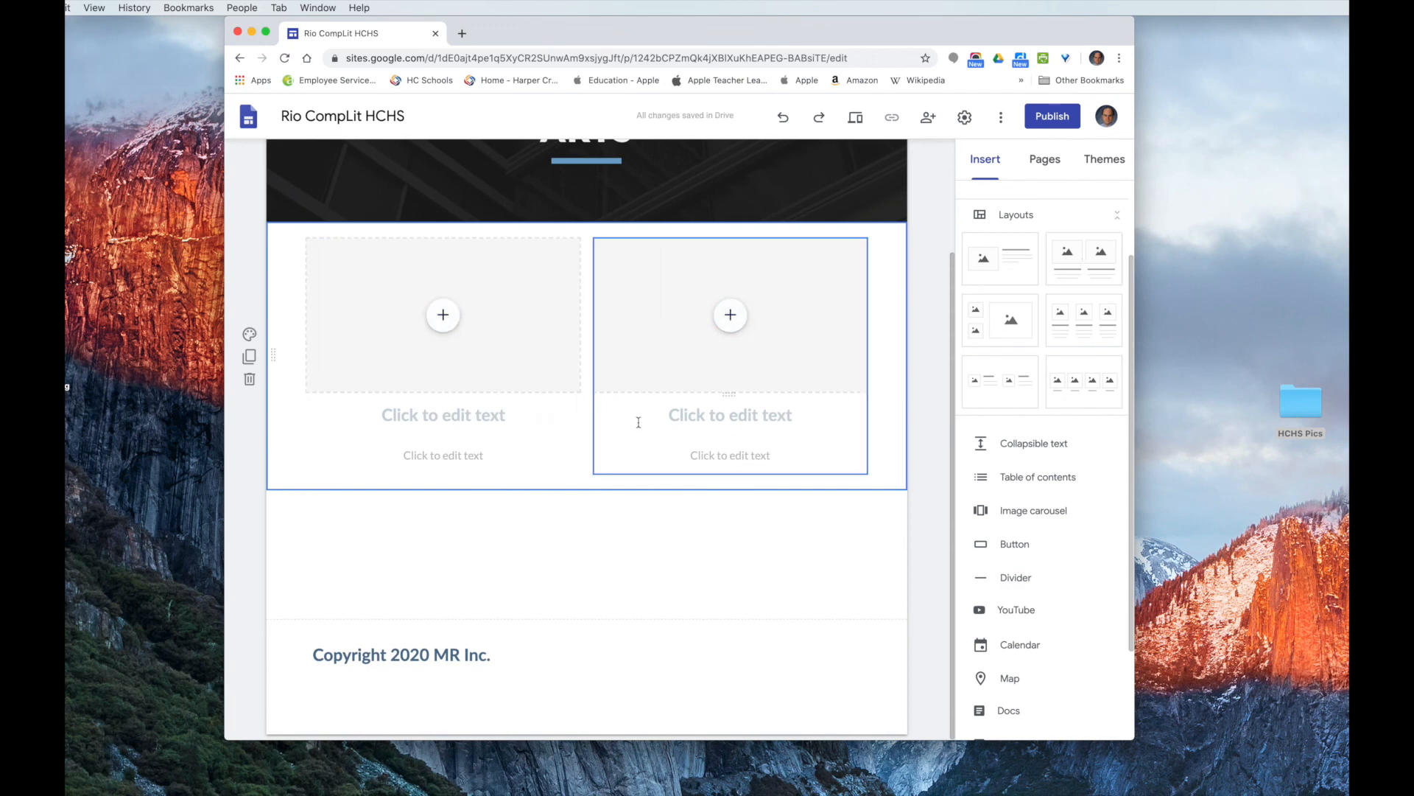
- Upload Marching.jpeg from the HCHS Pics folder into the left image placeholder of the two-image layout
{"action": "left_click", "coordinate": [442, 317]}
{"action": "left_click", "coordinate": [471, 366]}
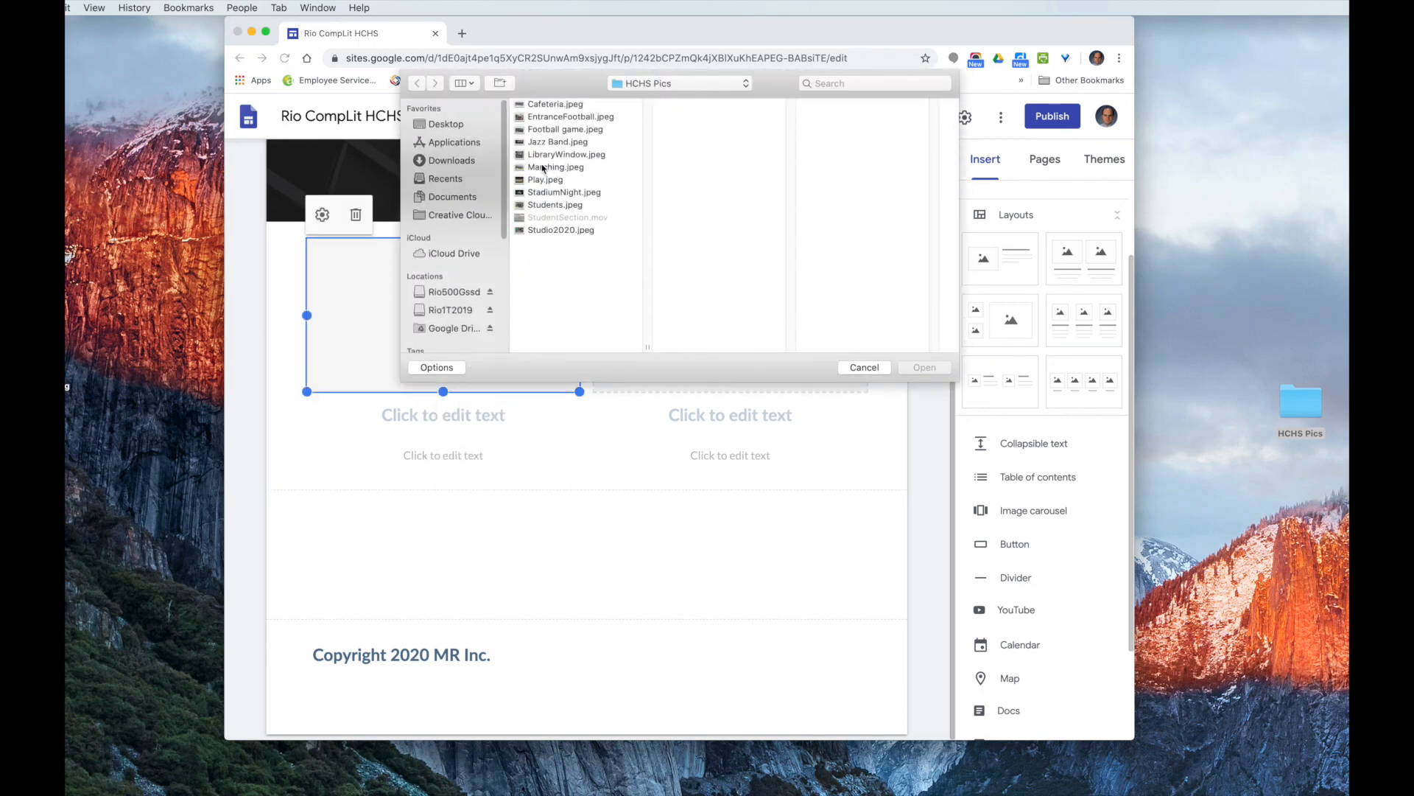
{"action": "left_click", "coordinate": [542, 168]}
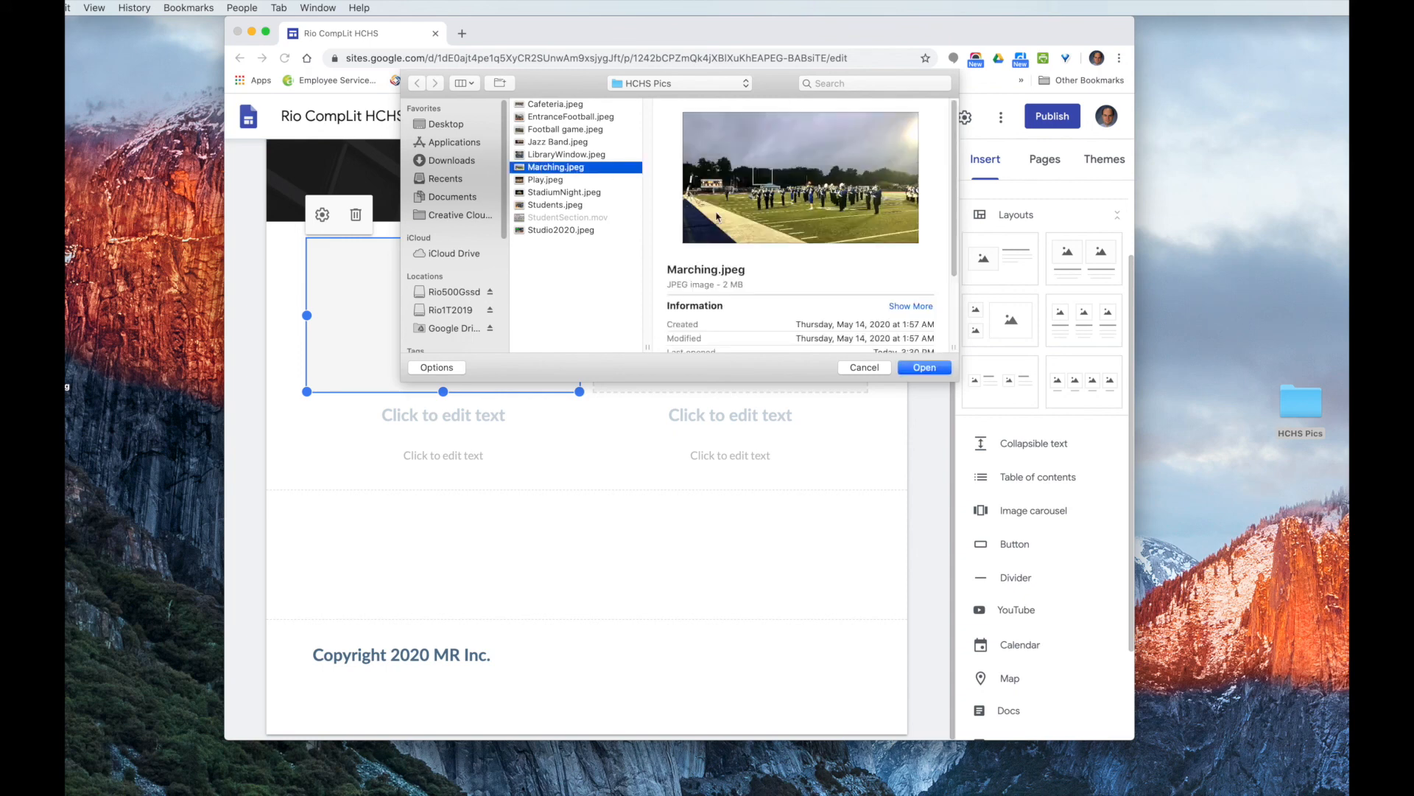
{"action": "left_click", "coordinate": [927, 370]}
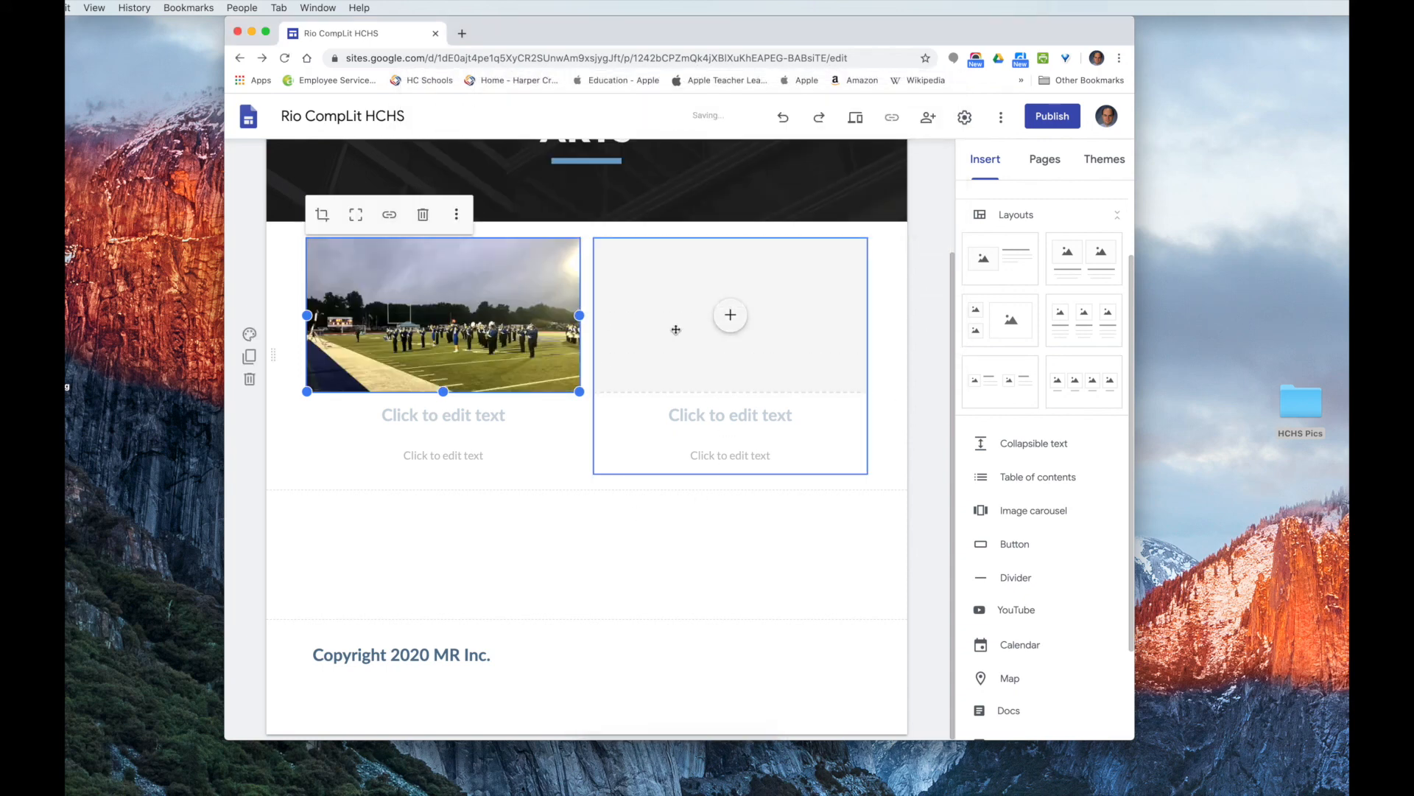
- Start an image upload from the HCHS Pics folder for the right image placeholder
{"action": "left_click", "coordinate": [731, 316]}
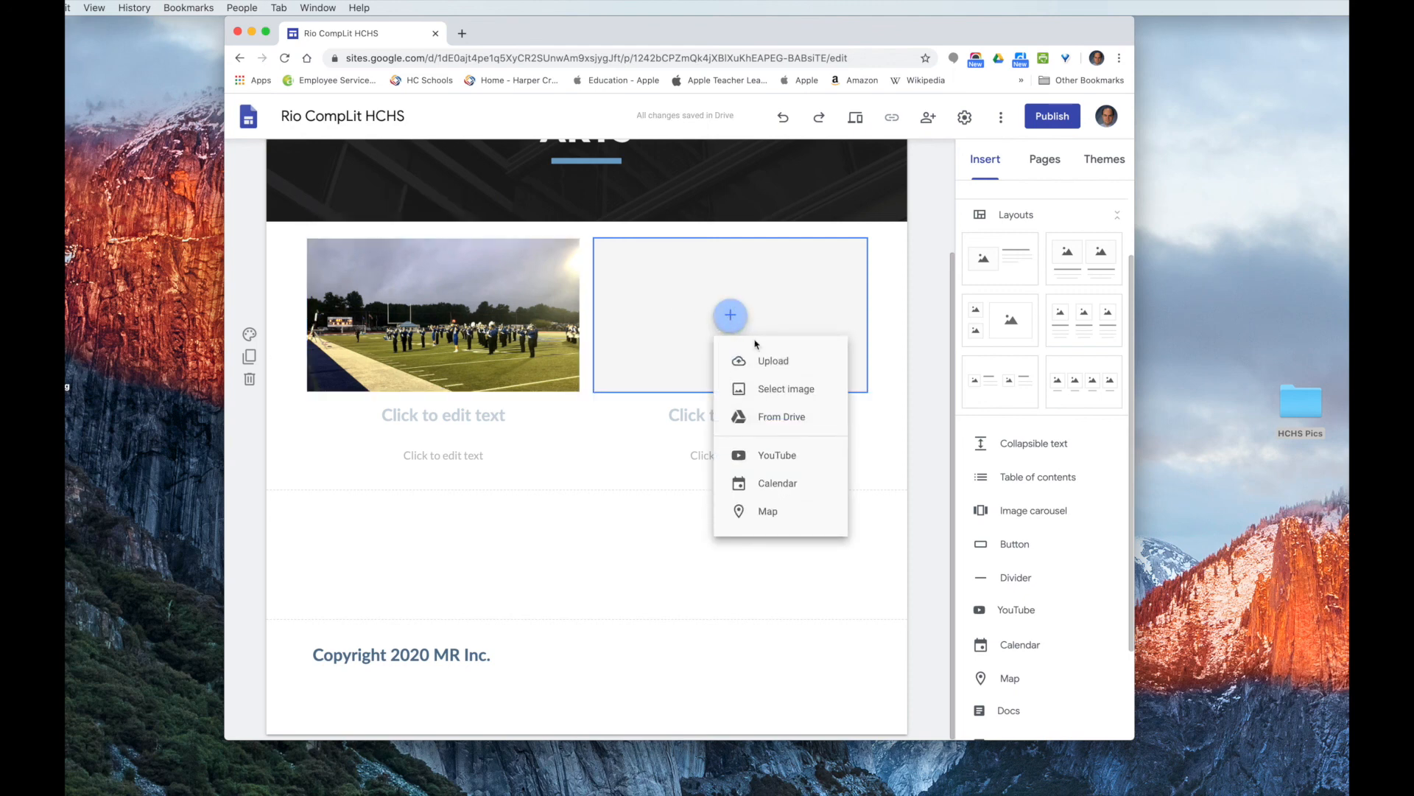
{"action": "left_click", "coordinate": [764, 367]}
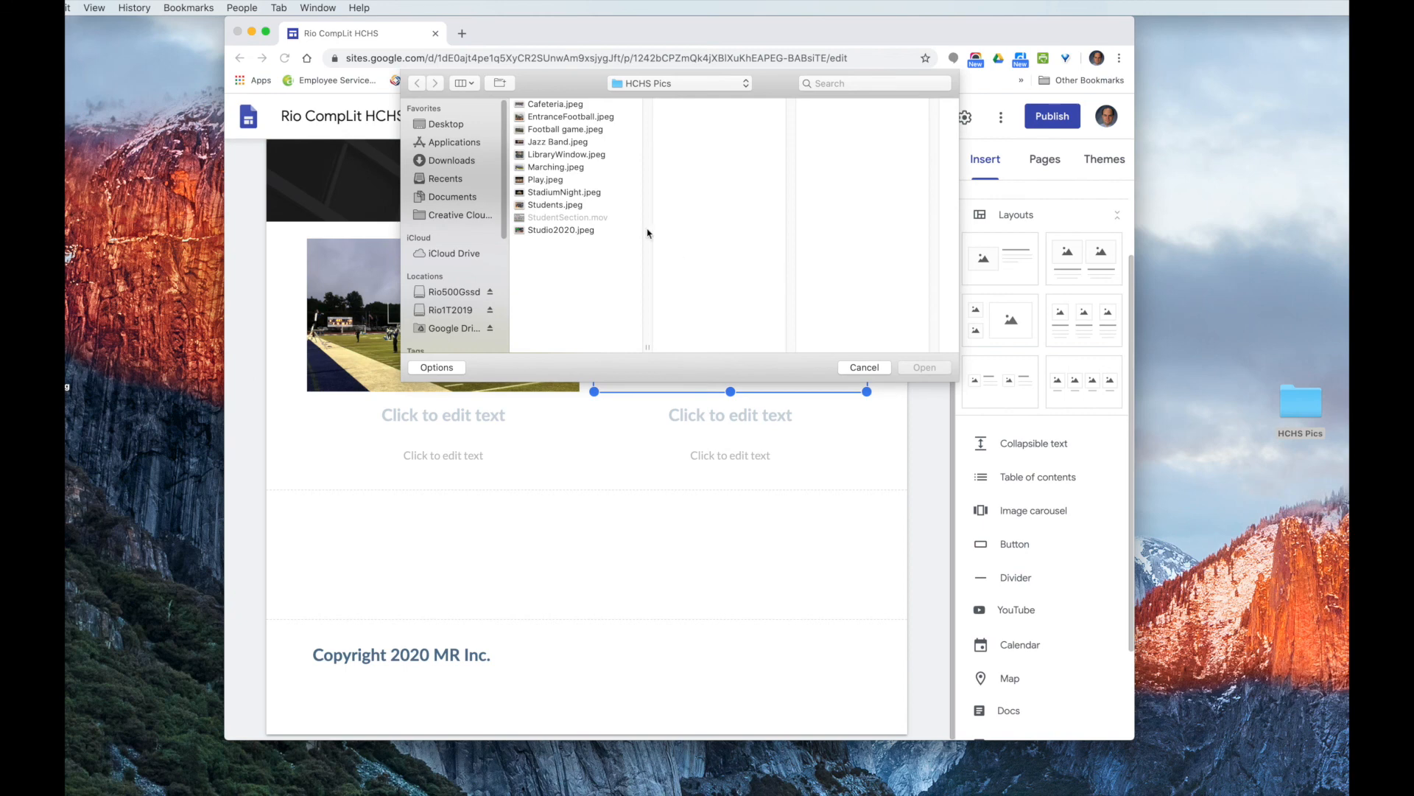
- Insert Play.jpeg into the second image placeholder and caption the first image "HCHS Marching Band"
{"action": "left_click", "coordinate": [542, 181]}
{"action": "left_click", "coordinate": [923, 368]}
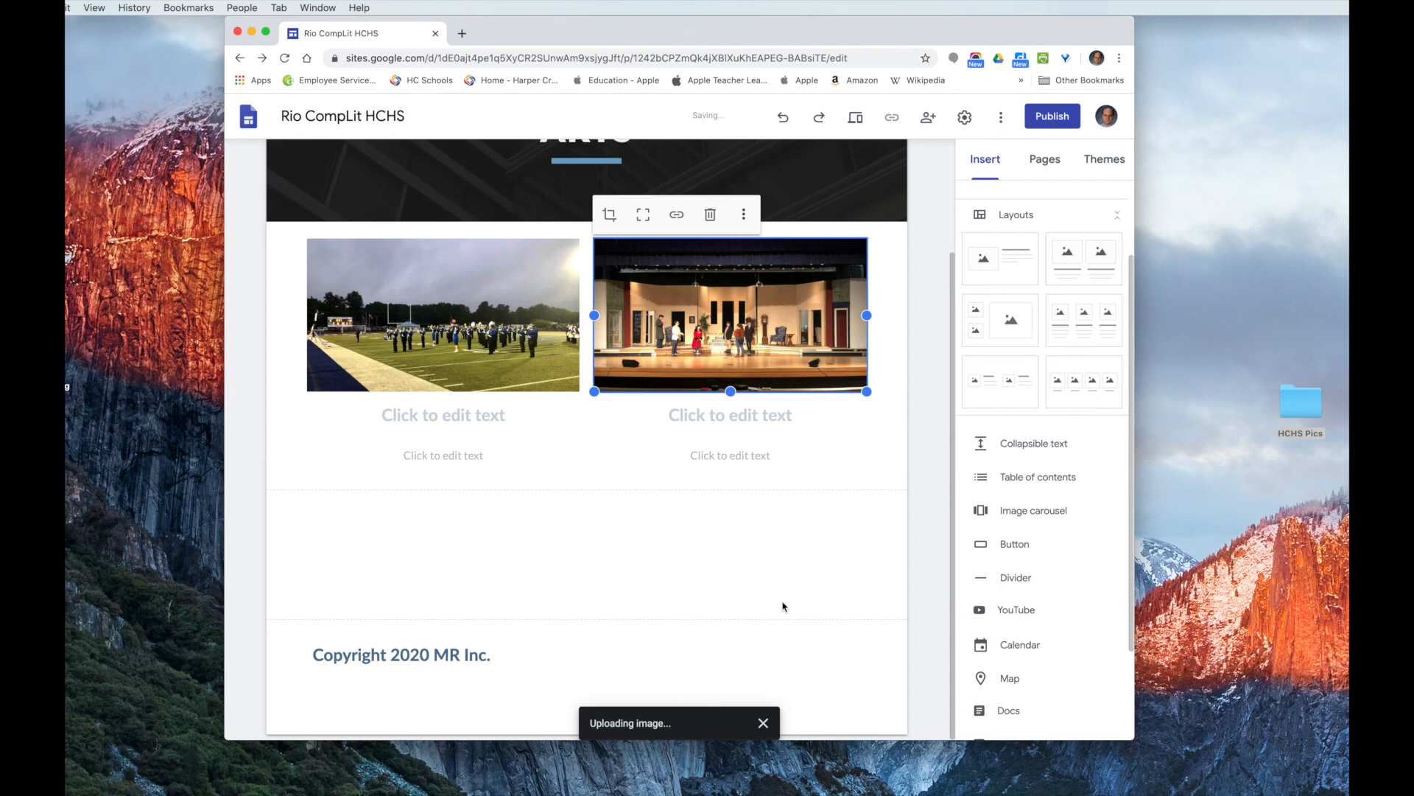
{"action": "left_click", "coordinate": [436, 417]}
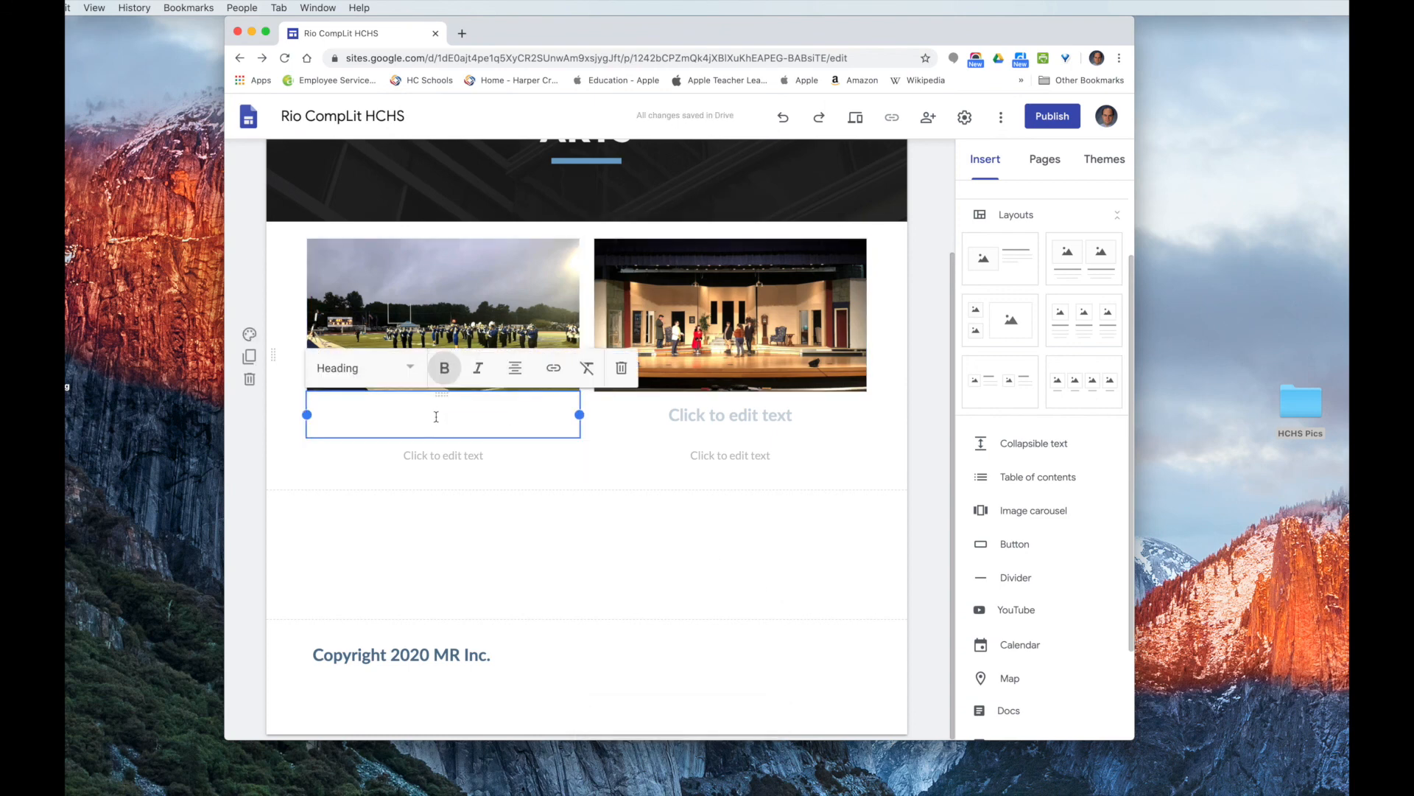
{"action": "type", "text": "HCHS Marching Band"}
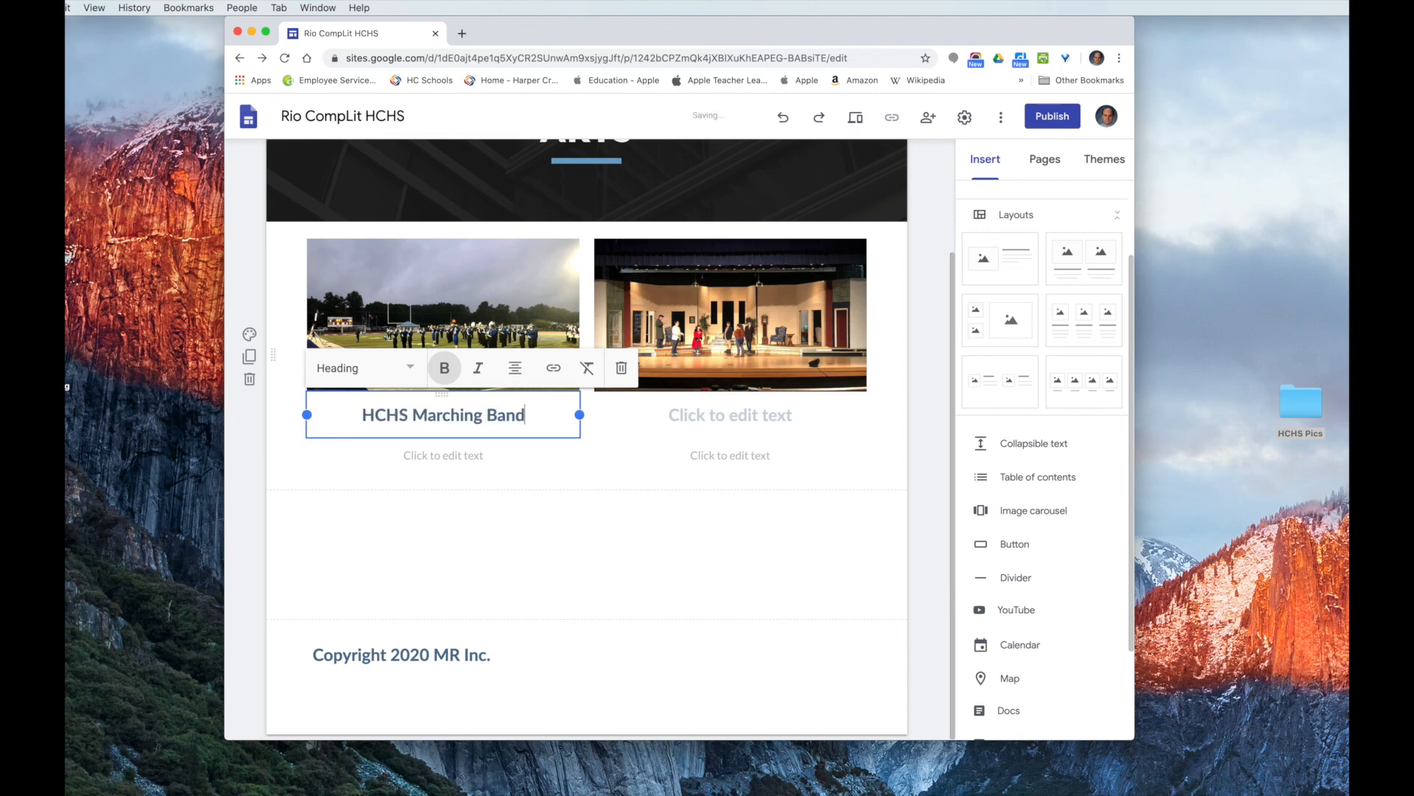
{"action": "left_click_drag", "start_coordinate": [364, 414], "coordinate": [526, 415]}
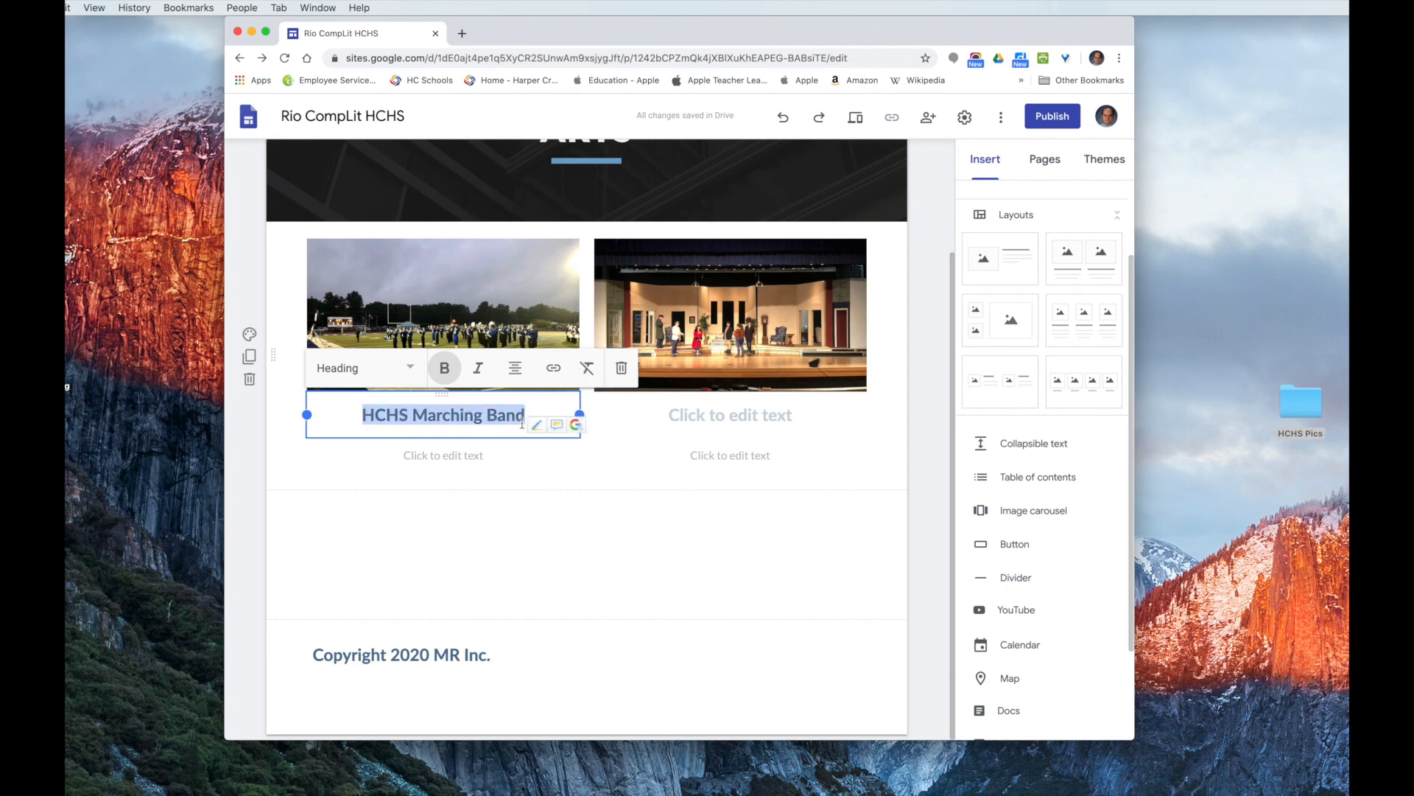
- Caption the stage play image with the heading "Drama and Theater"
{"action": "left_click", "coordinate": [695, 422]}
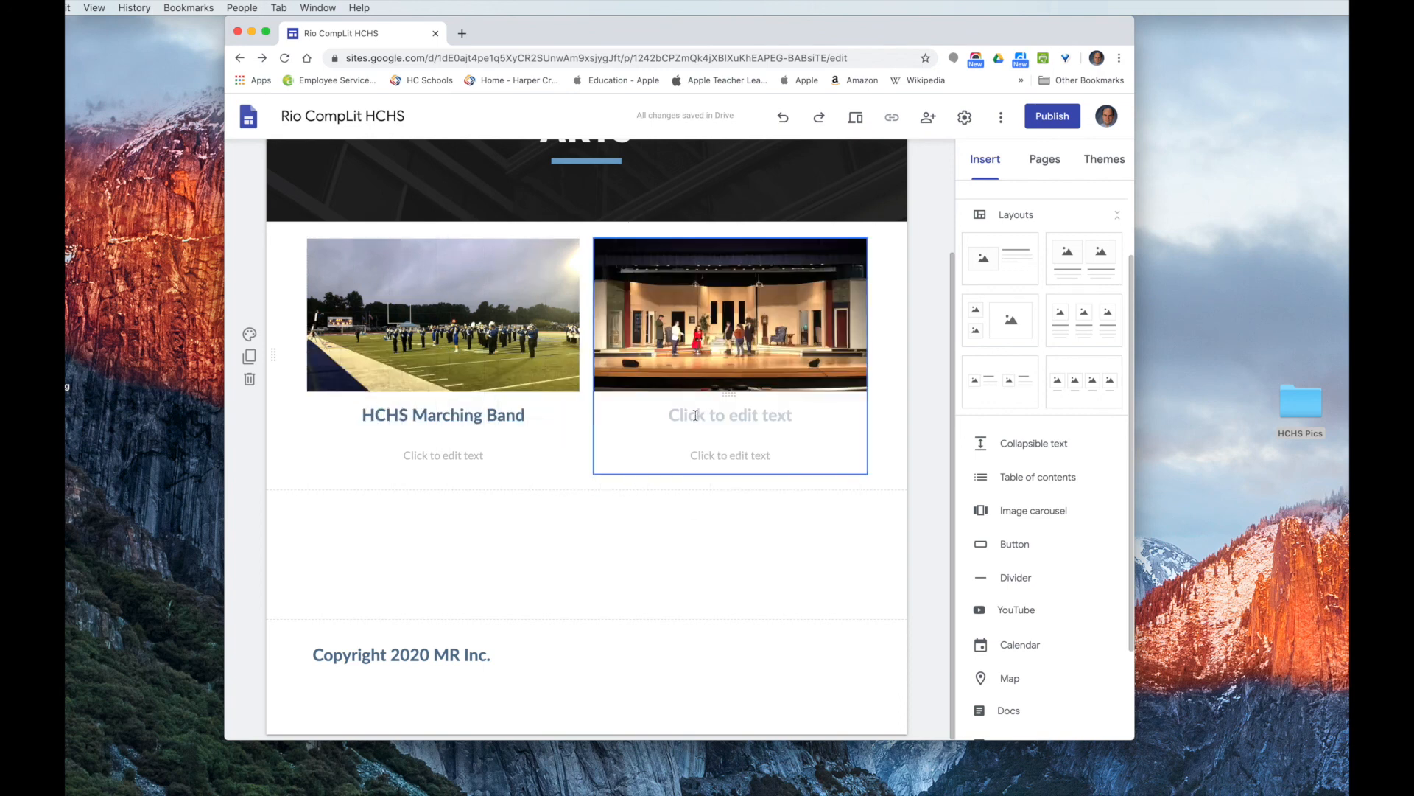
{"action": "left_click", "coordinate": [695, 416]}
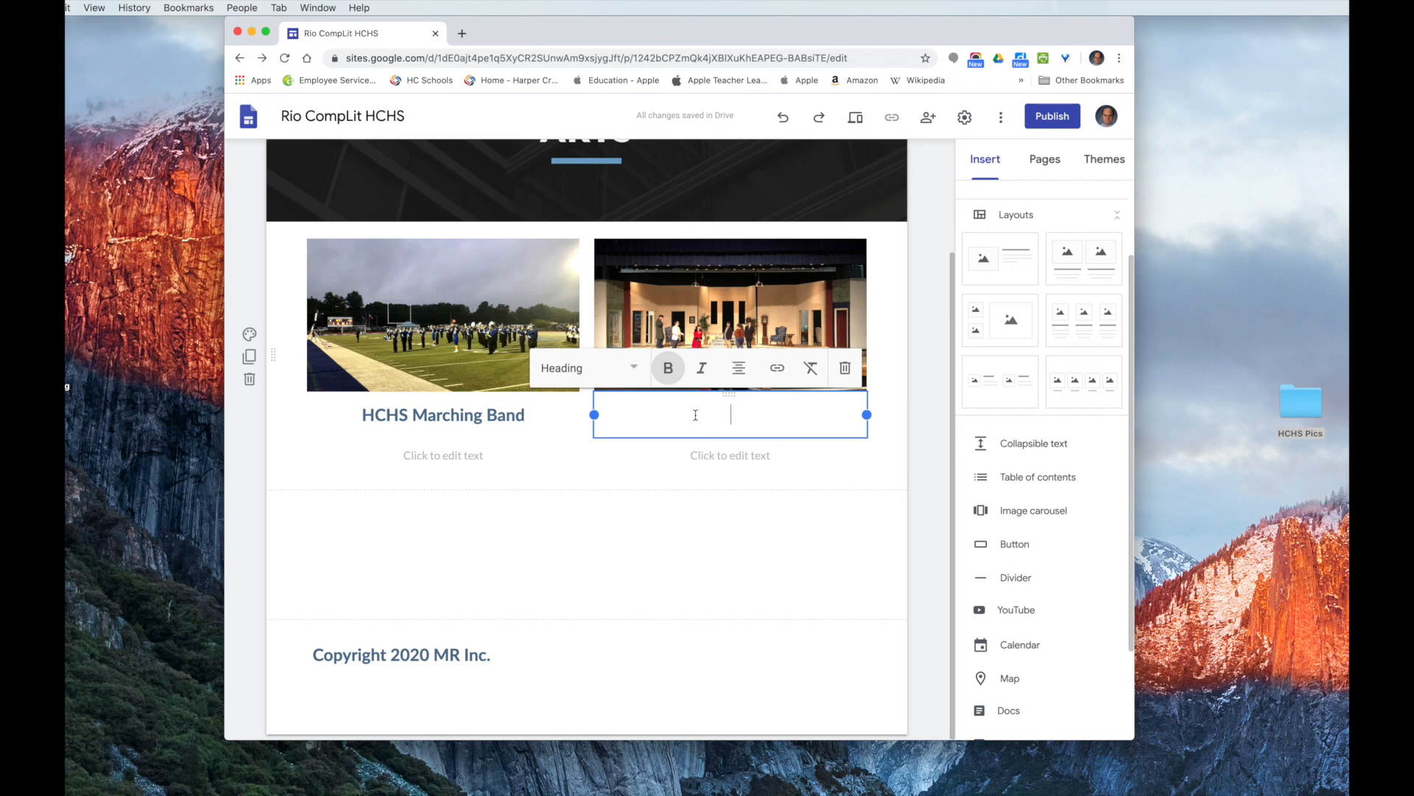
{"action": "type", "text": "Drama amd Theater"}
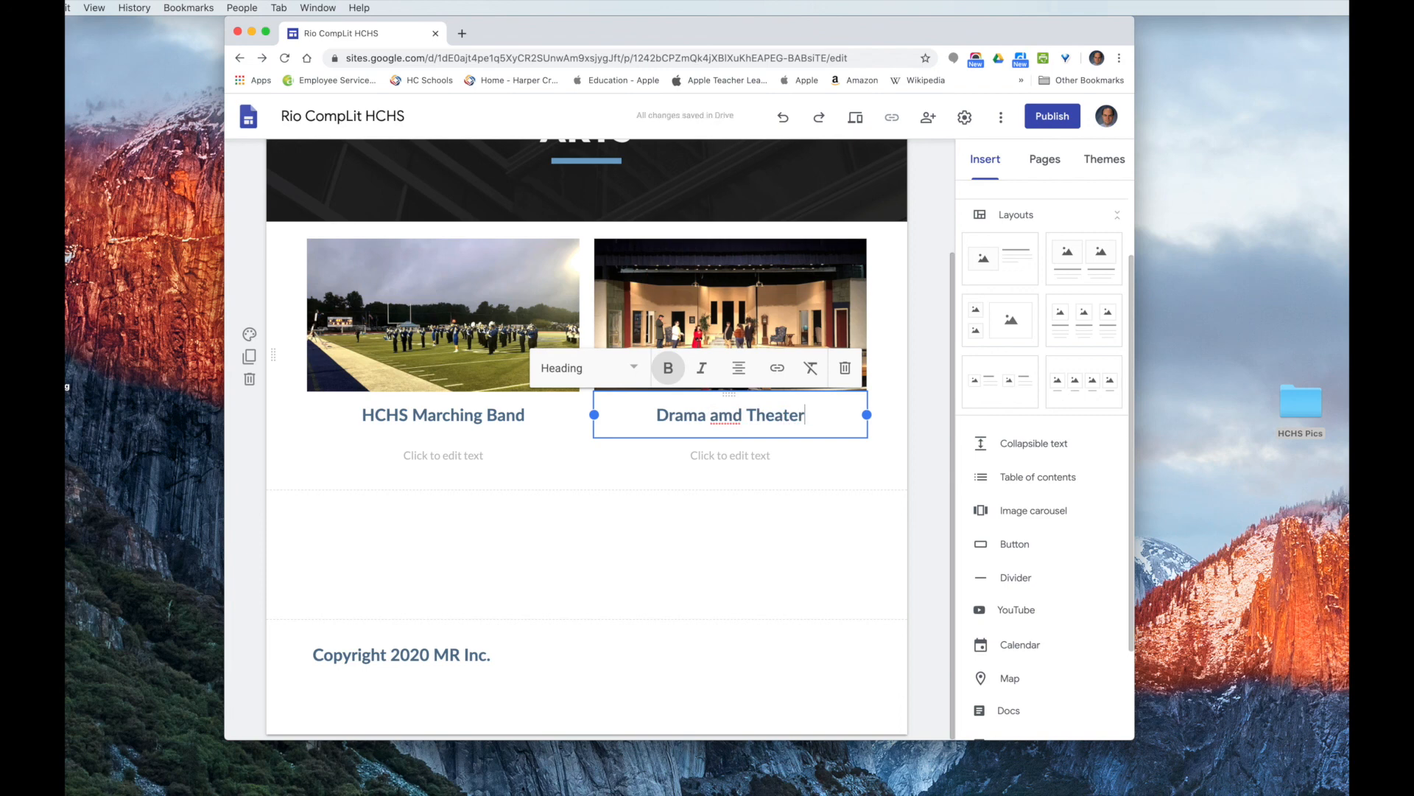
{"action": "key", "text": "BackSpace"}
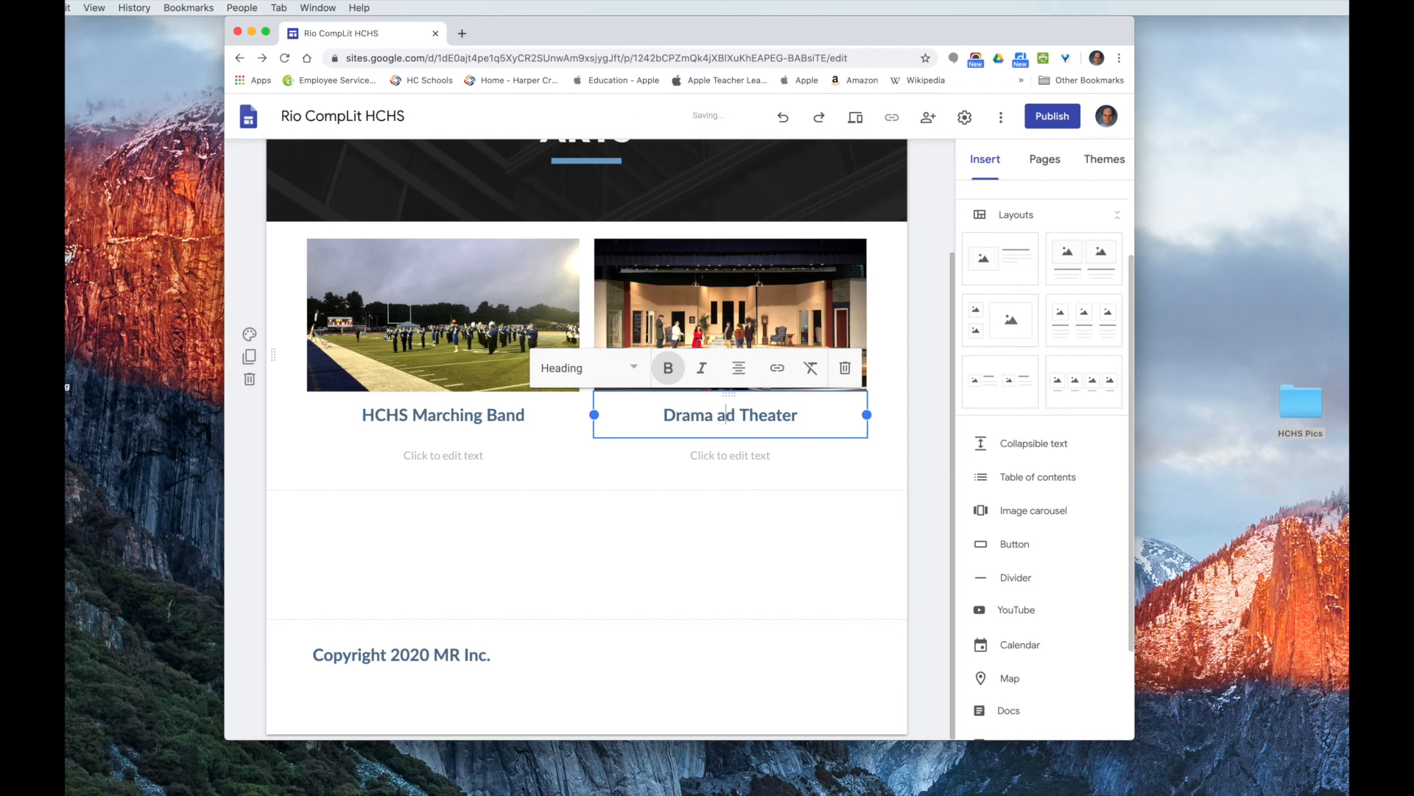
{"action": "type", "text": "n"}
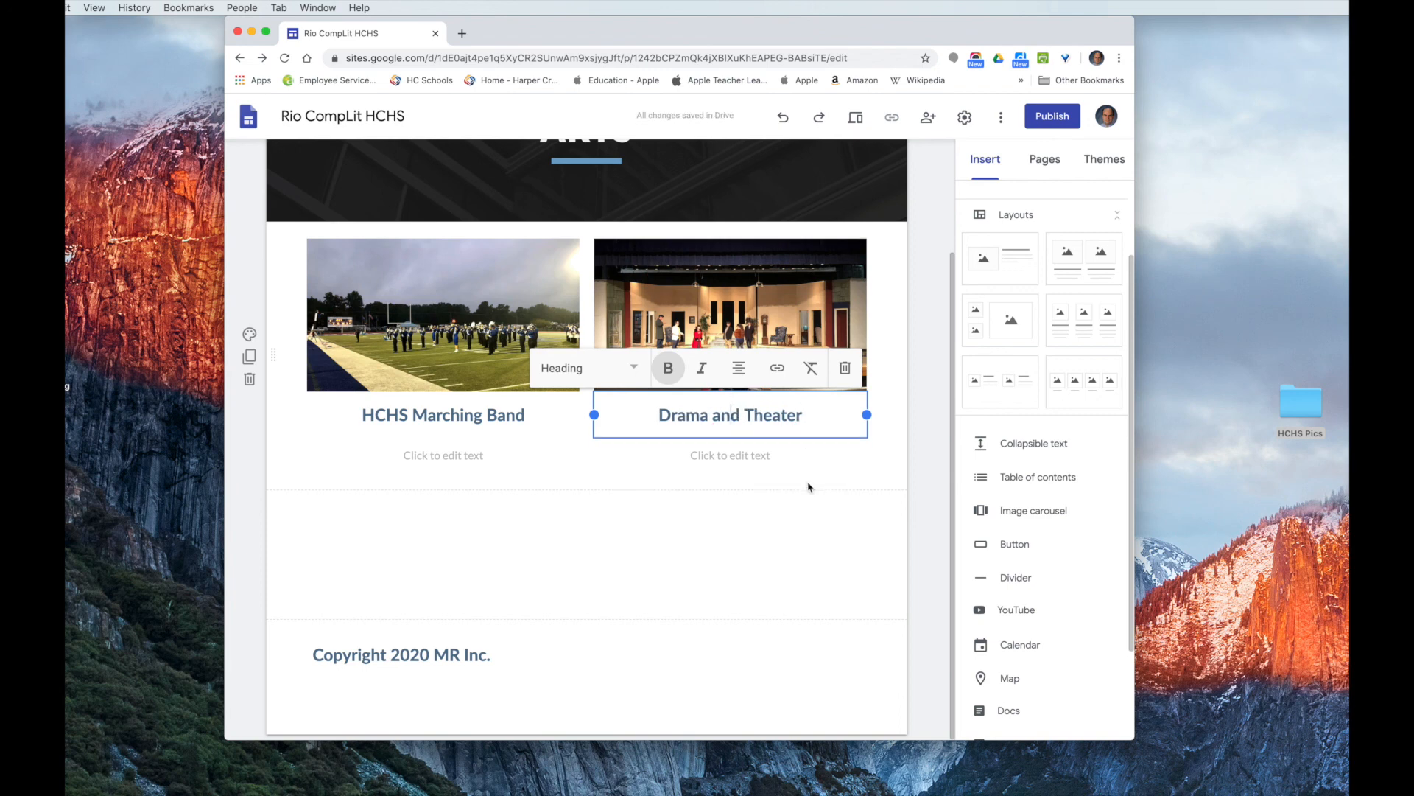
{"action": "left_click", "coordinate": [428, 457]}
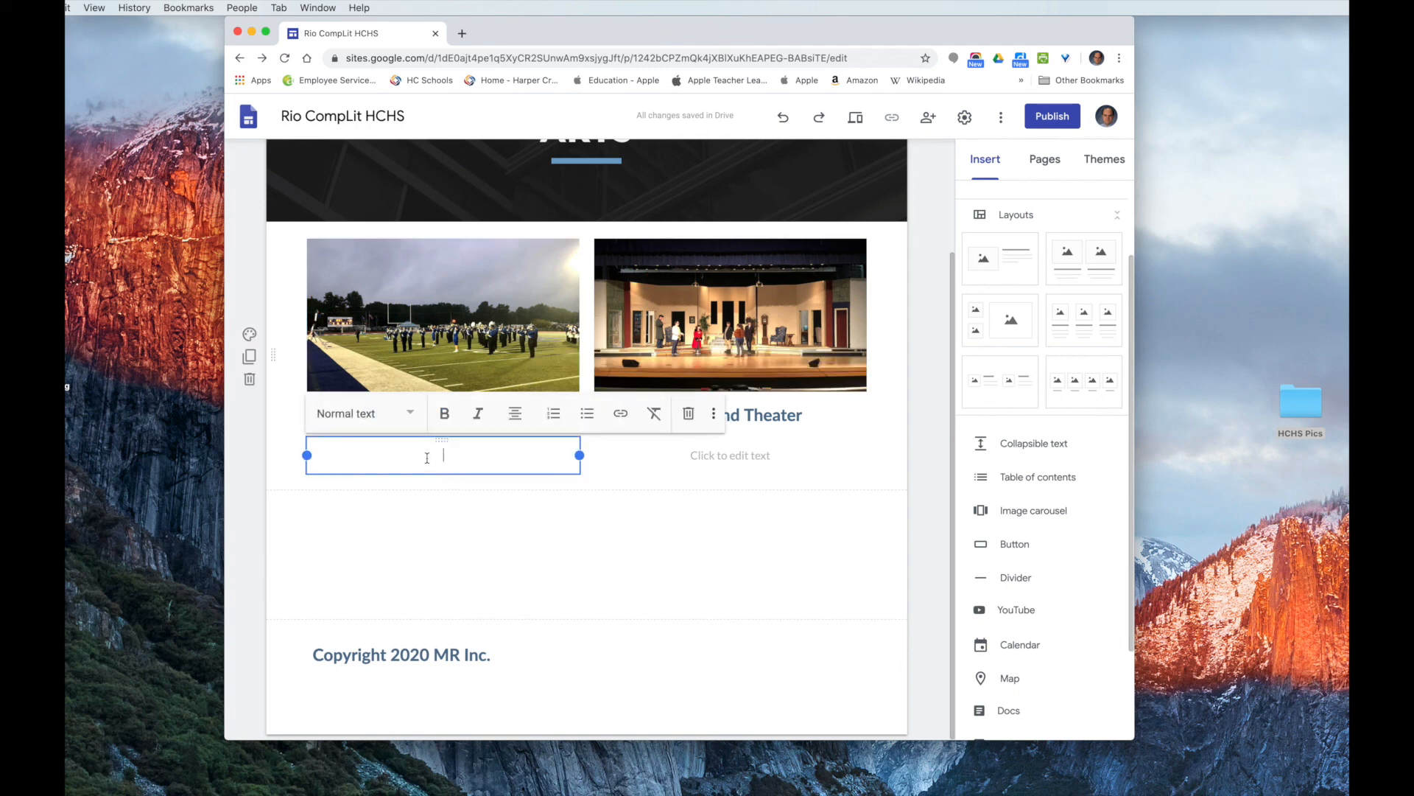
{"action": "left_click", "coordinate": [710, 456]}
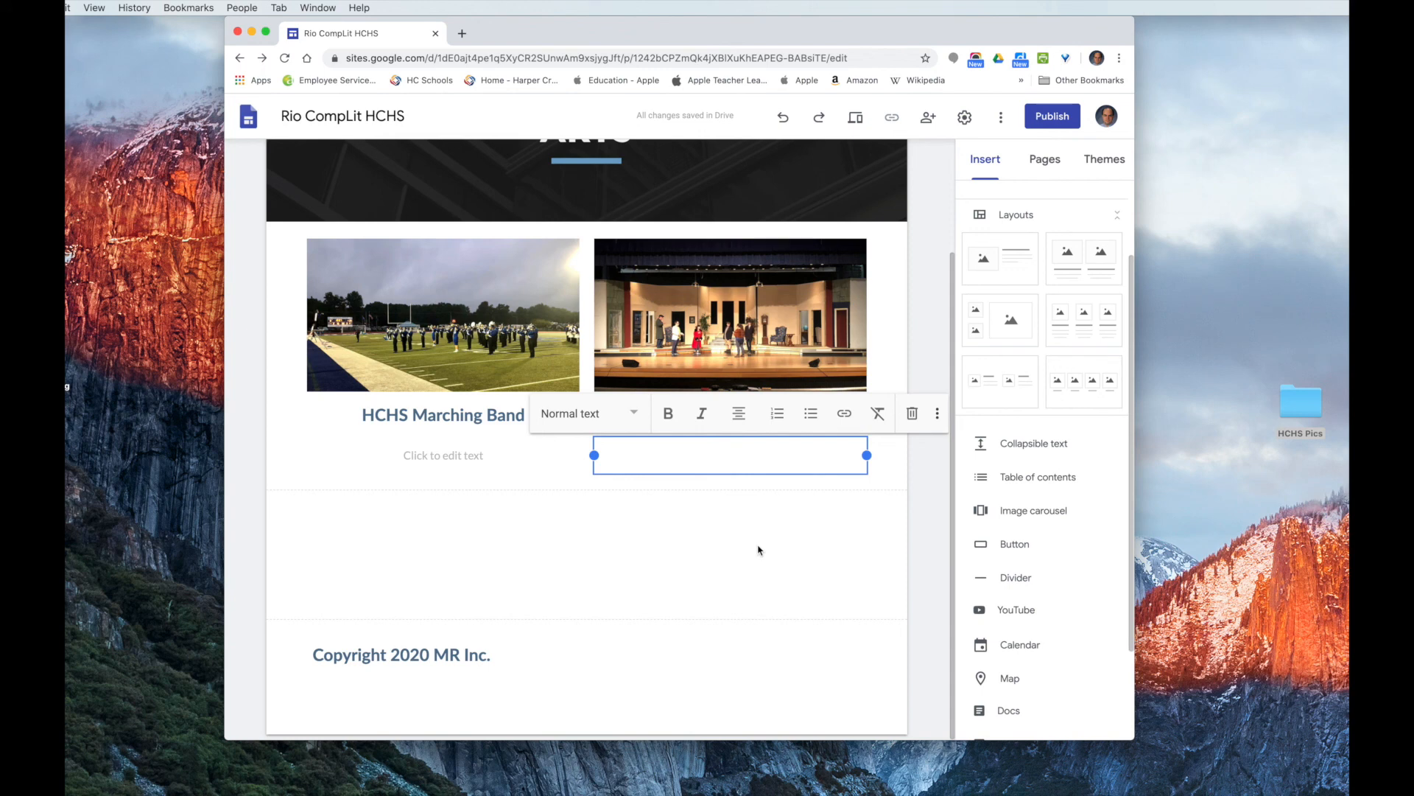
{"action": "left_click", "coordinate": [468, 459]}
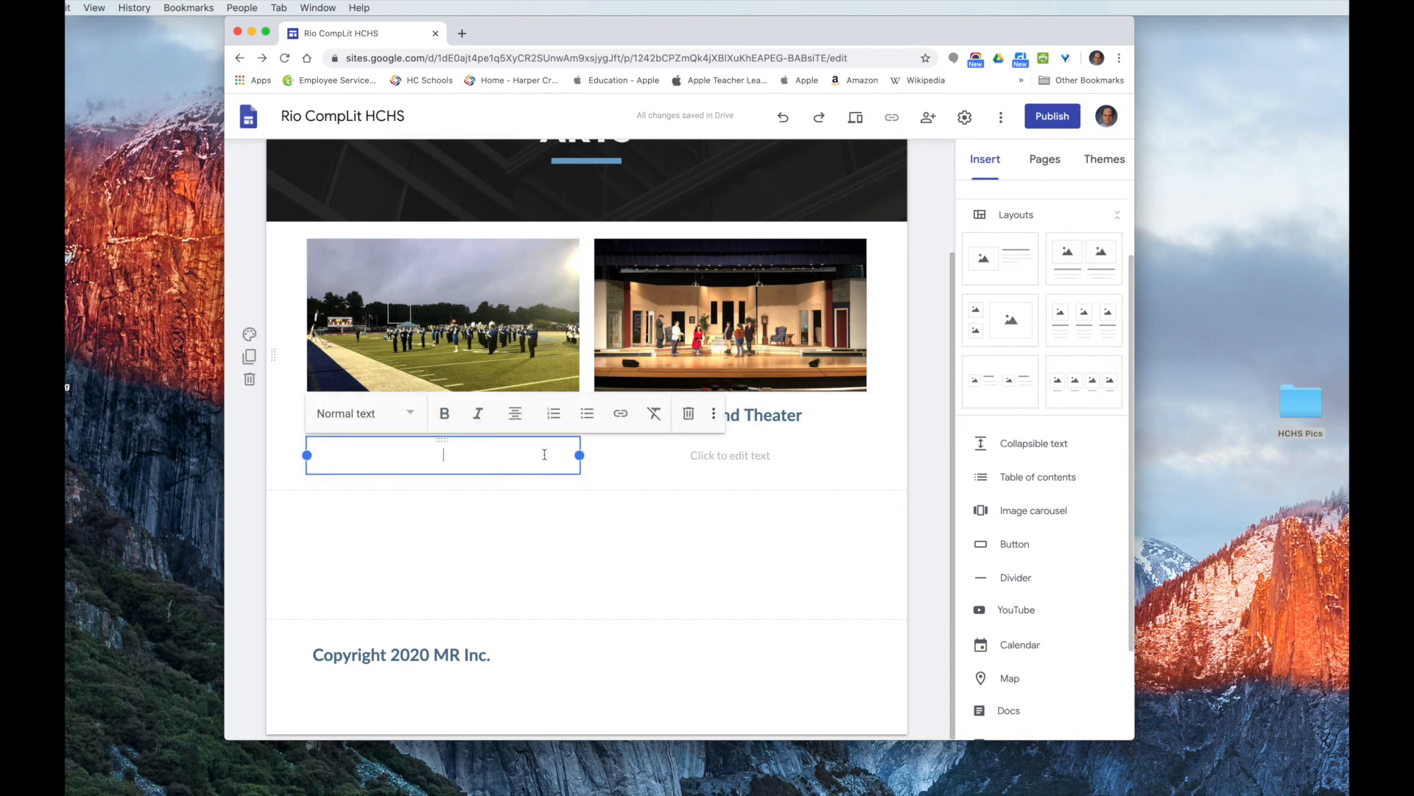
{"action": "left_click", "coordinate": [722, 549]}
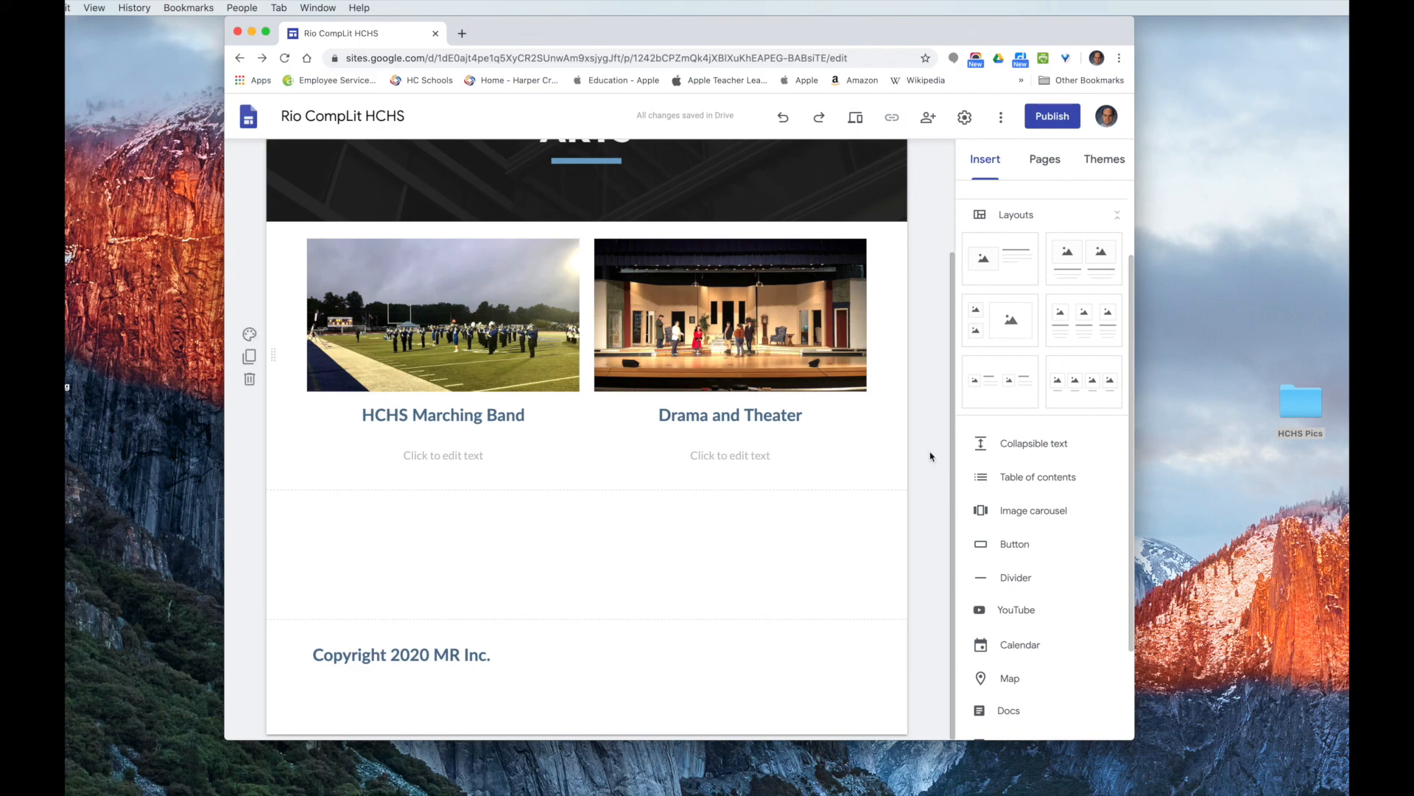
- Add a text box below the captioned images with the welcome paragraph beginning "Welcome to Harper Creek High School in Battle Creek, MI."
{"action": "scroll", "coordinate": [1086, 409], "scroll_direction": "up", "scroll_amount": 3}
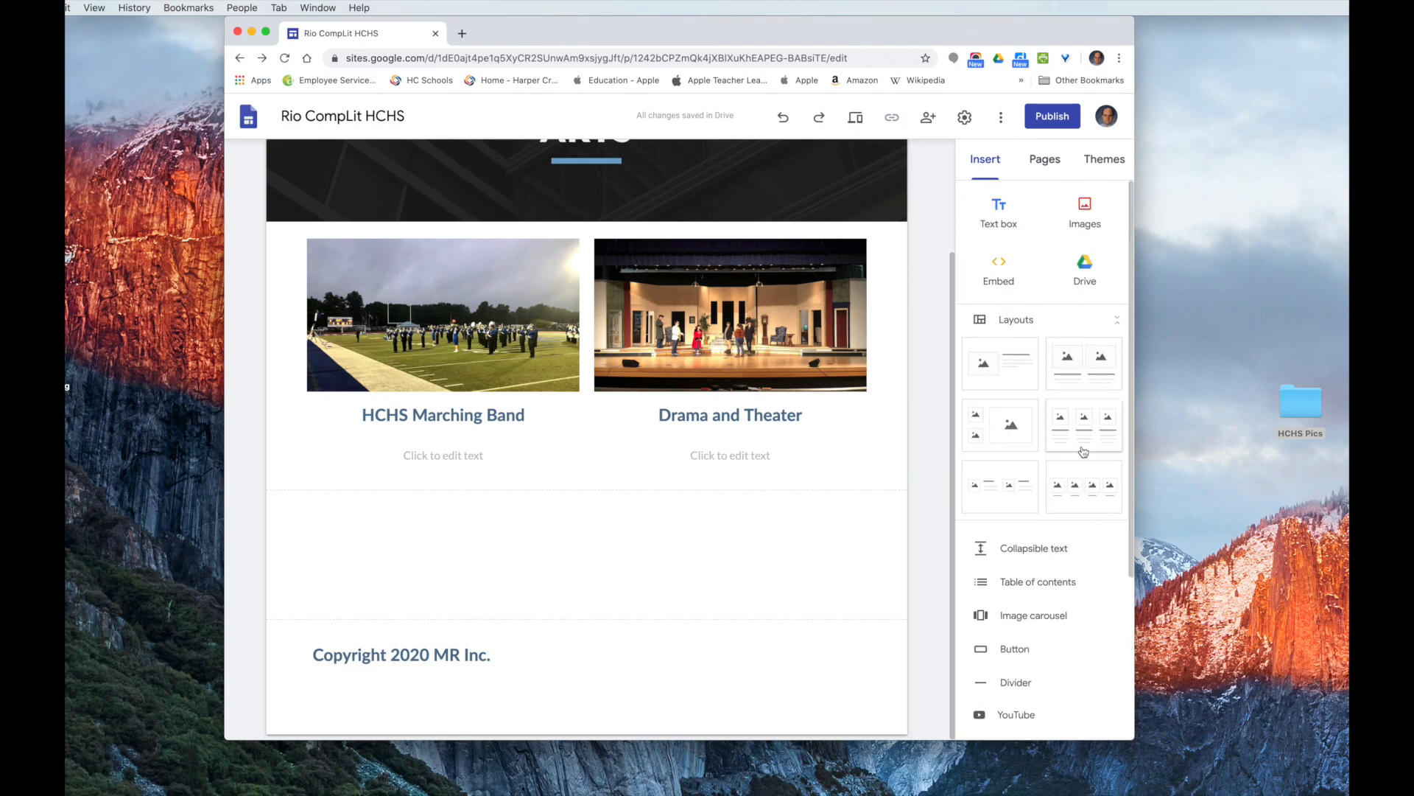
{"action": "left_click", "coordinate": [998, 213]}
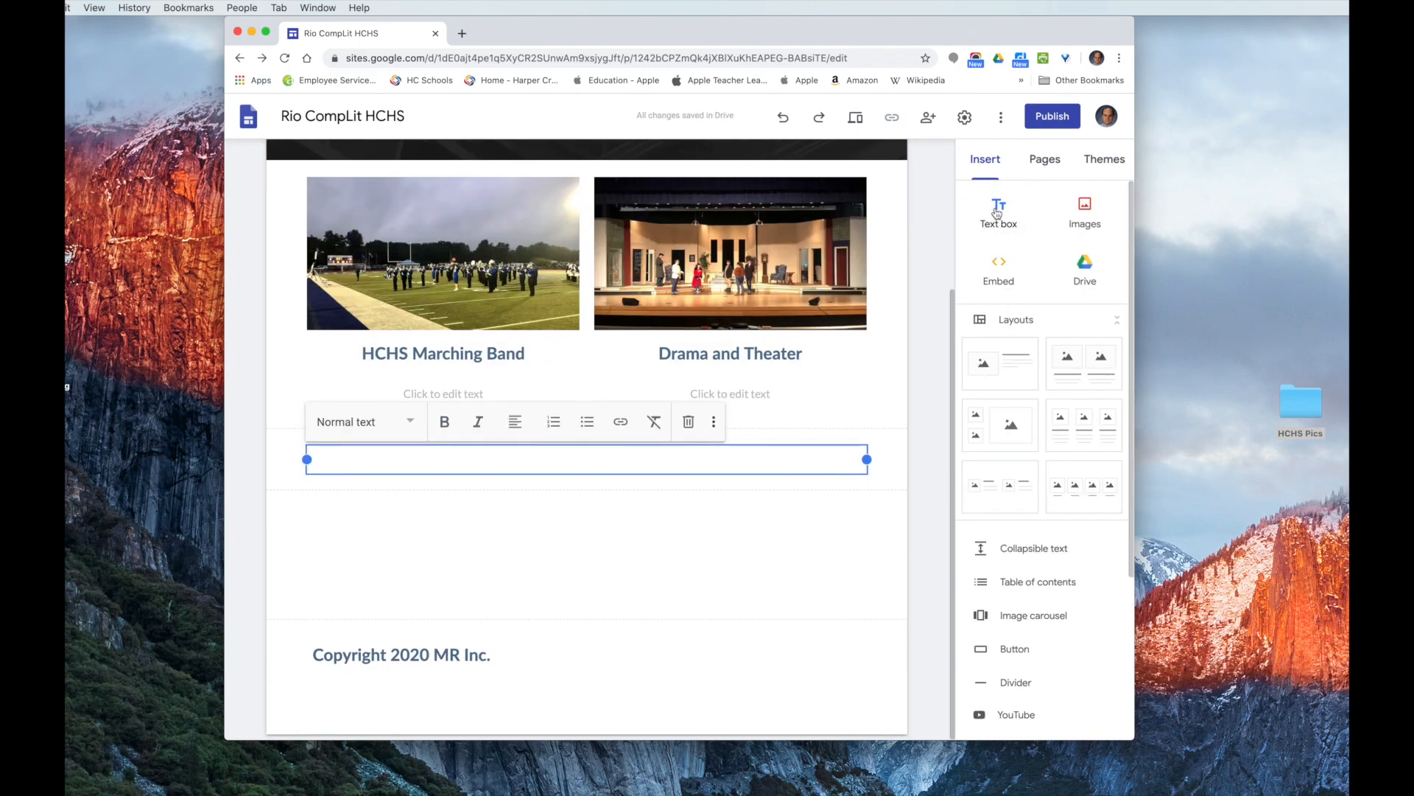
{"action": "type", "text": "Welcome to Harper Creek High School in Battle Creek, MI. HCHS has about 900 students and offers many classes, sports and extra curricular activities. This is  a  text box in Google Sites that can be edited anytime. We can add more text for each page later."}
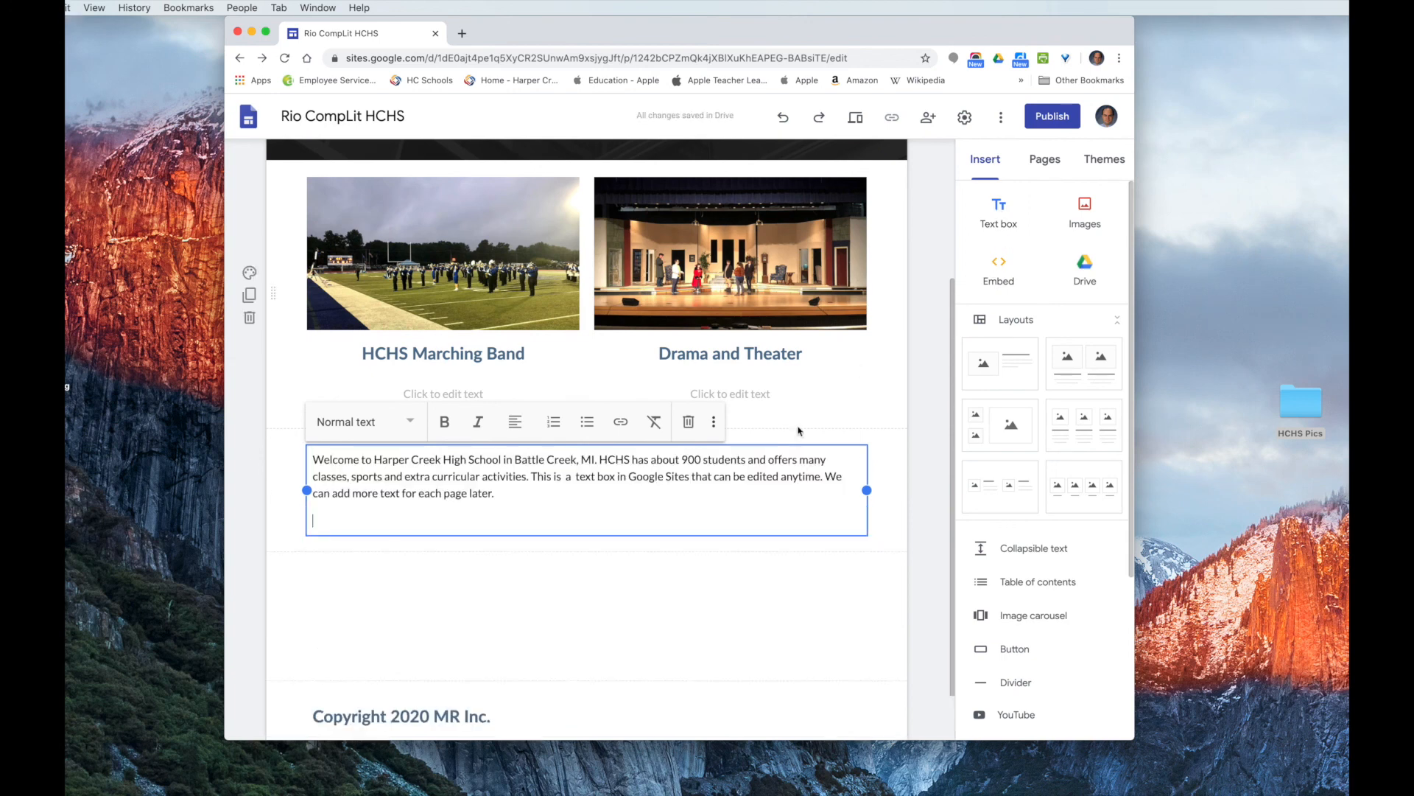
{"action": "left_click", "coordinate": [698, 606]}
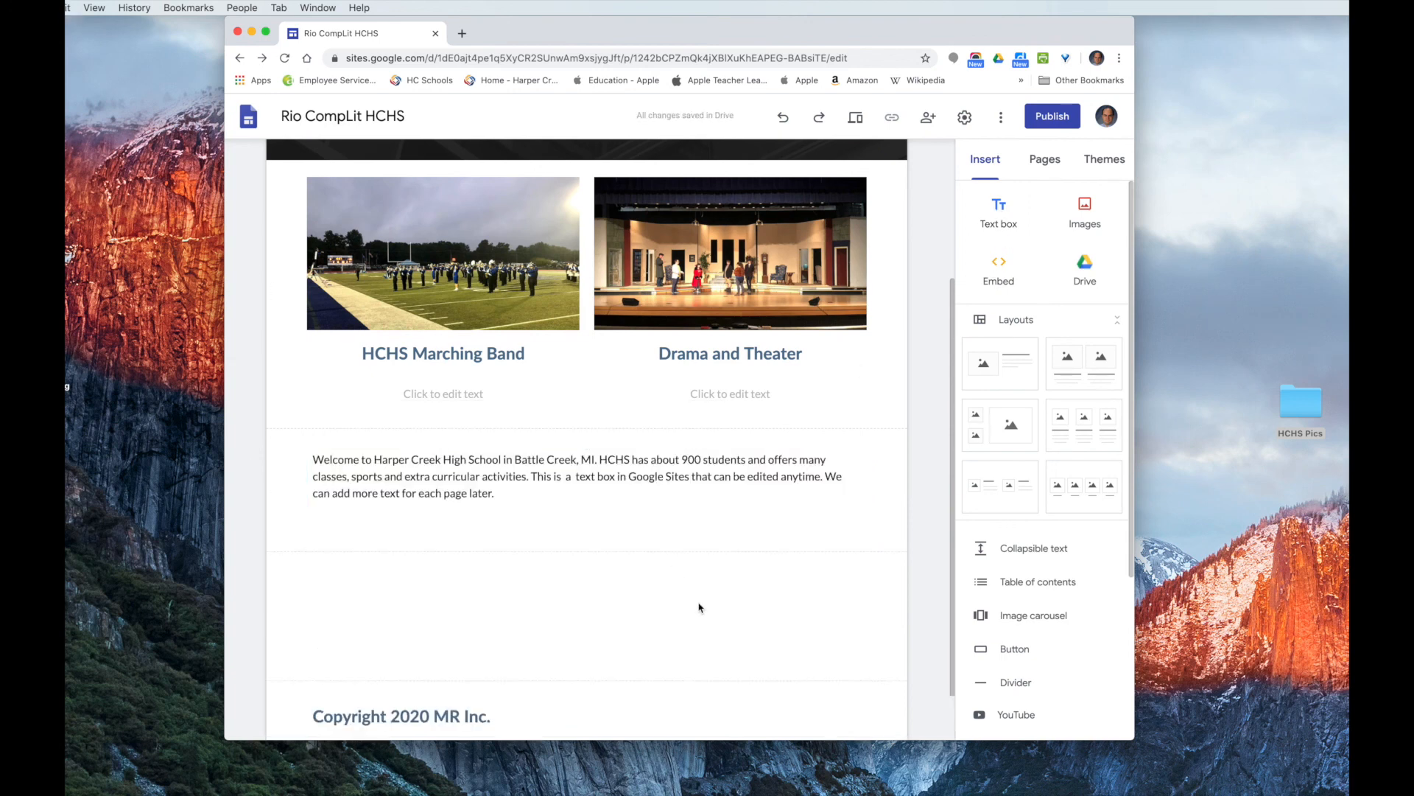
- Insert a divider beneath the welcome paragraph on the Performing Arts page and review the page layout
{"action": "left_click", "coordinate": [1016, 682]}
{"action": "left_click", "coordinate": [682, 568]}
{"action": "scroll", "coordinate": [796, 582], "scroll_direction": "up", "scroll_amount": 3}
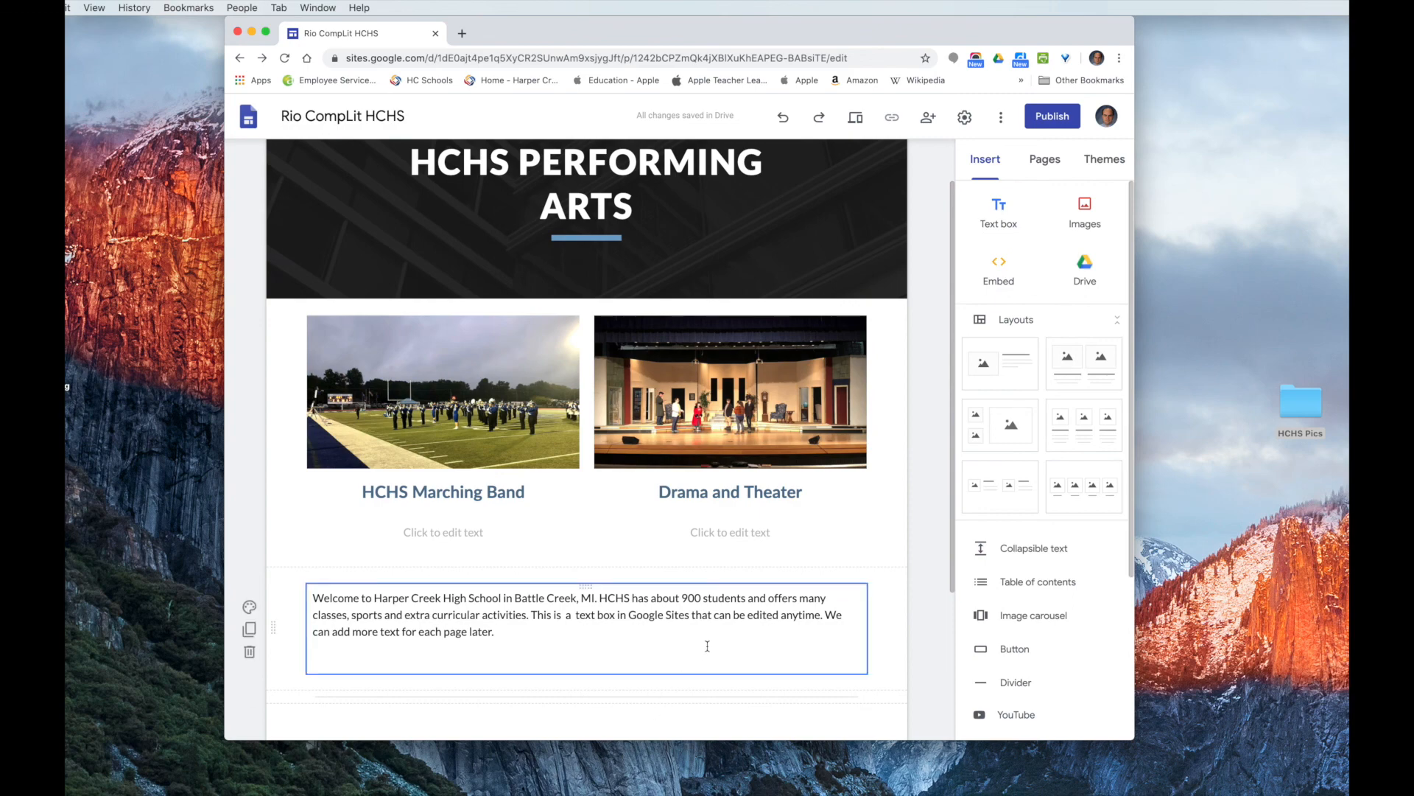
{"action": "scroll", "coordinate": [707, 647], "scroll_direction": "down", "scroll_amount": 2}
{"action": "scroll", "coordinate": [707, 646], "scroll_direction": "up", "scroll_amount": 2}
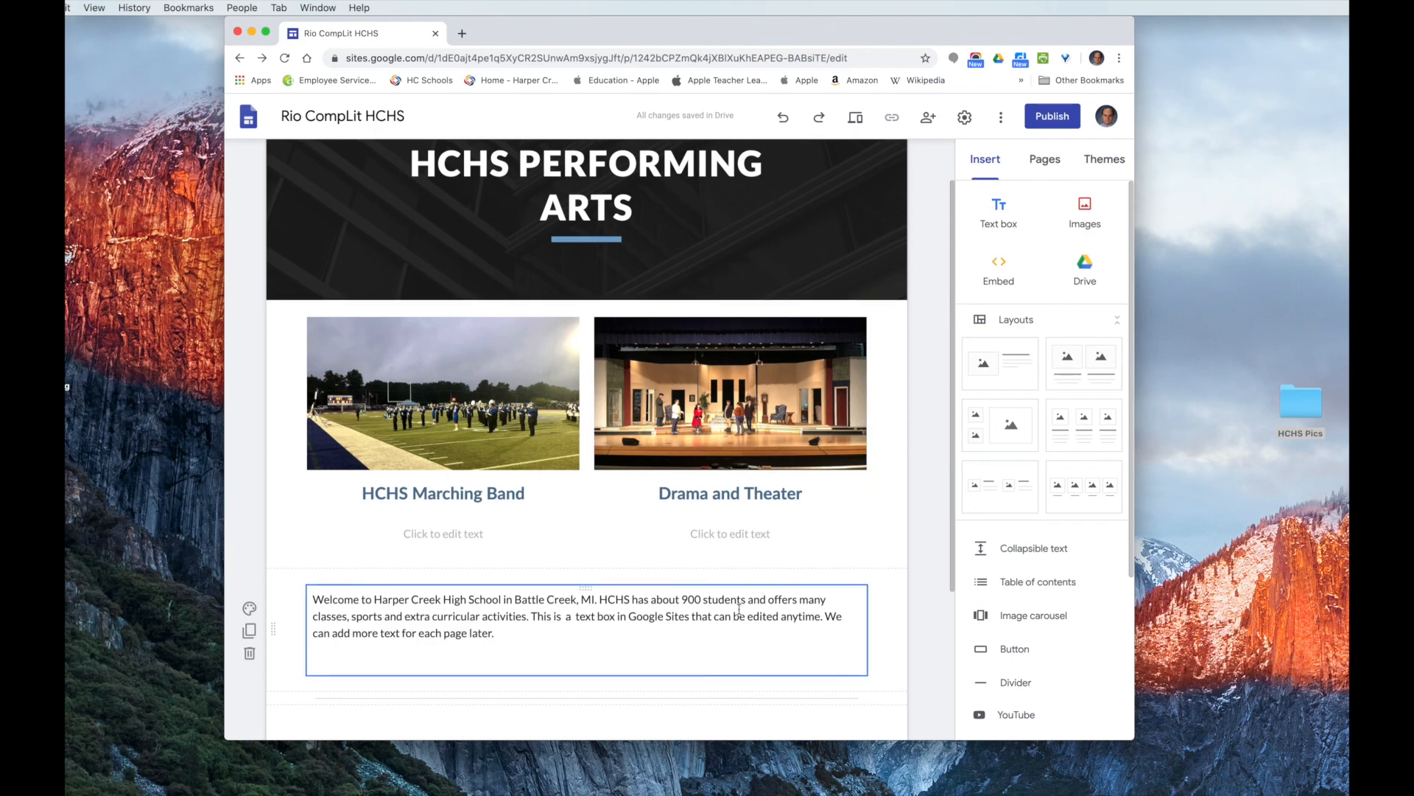
- Narrow the welcome text box from both sides to about half the content width, keeping it centred on the page
{"action": "scroll", "coordinate": [727, 608], "scroll_direction": "down", "scroll_amount": 3}
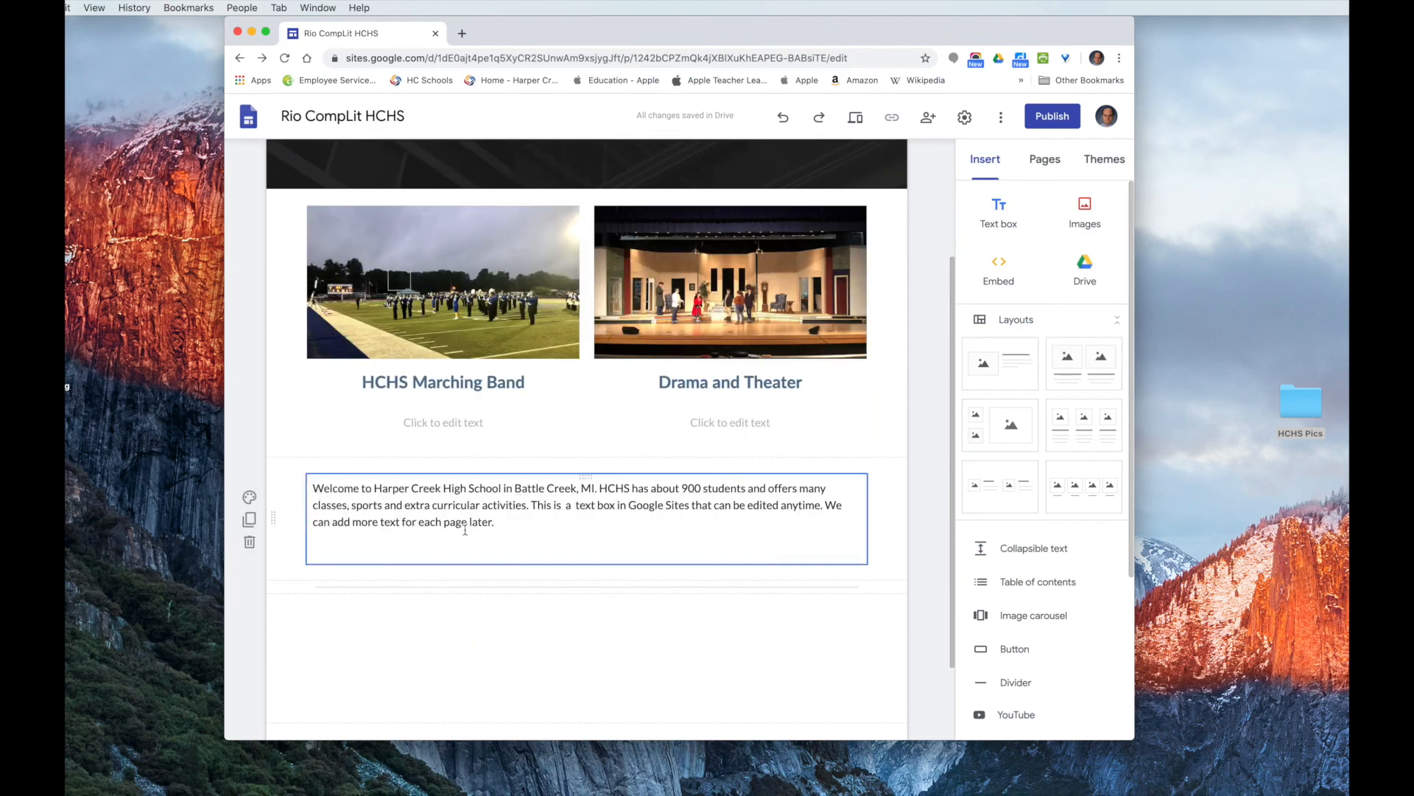
{"action": "left_click", "coordinate": [561, 491]}
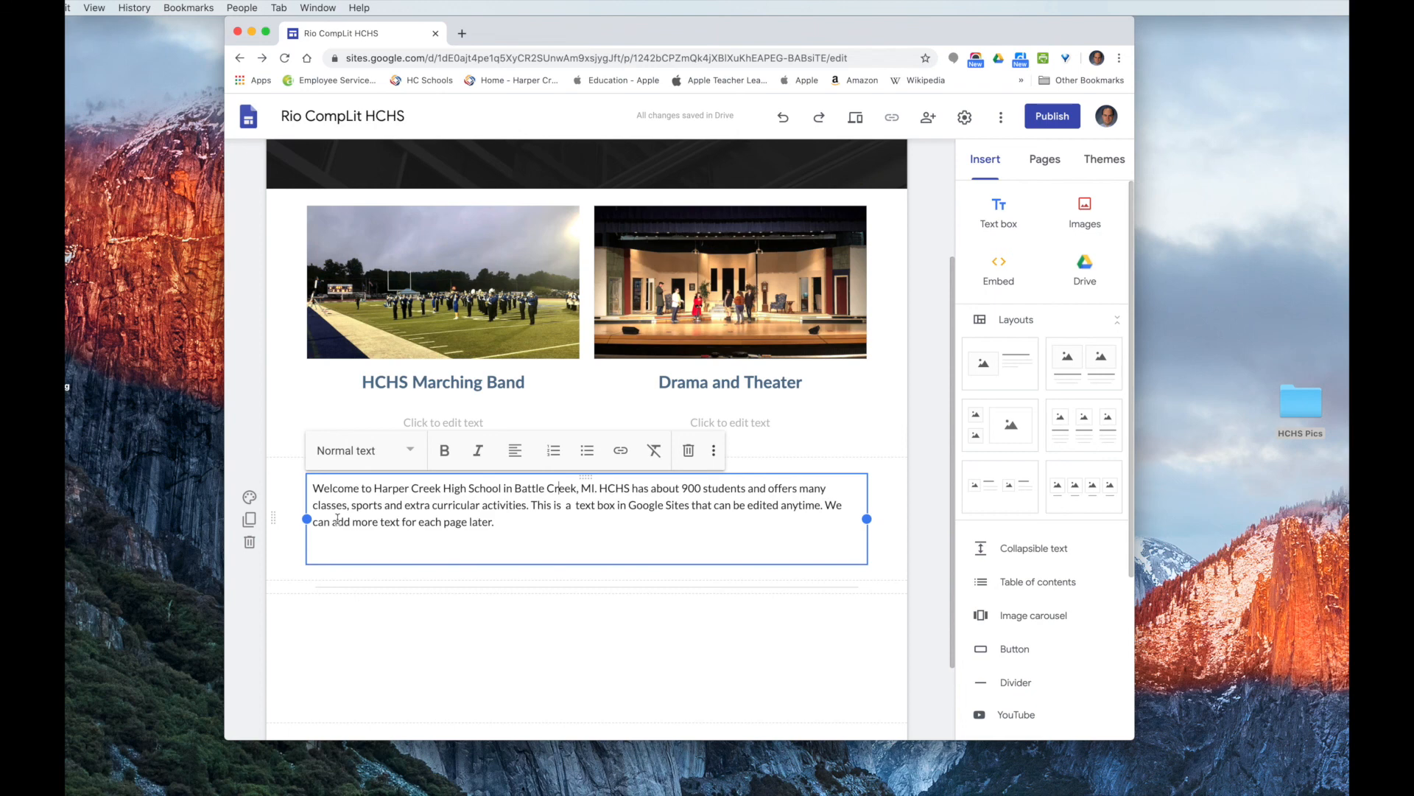
{"action": "left_click_drag", "start_coordinate": [867, 519], "coordinate": [723, 527]}
{"action": "left_click_drag", "start_coordinate": [306, 527], "coordinate": [450, 536]}
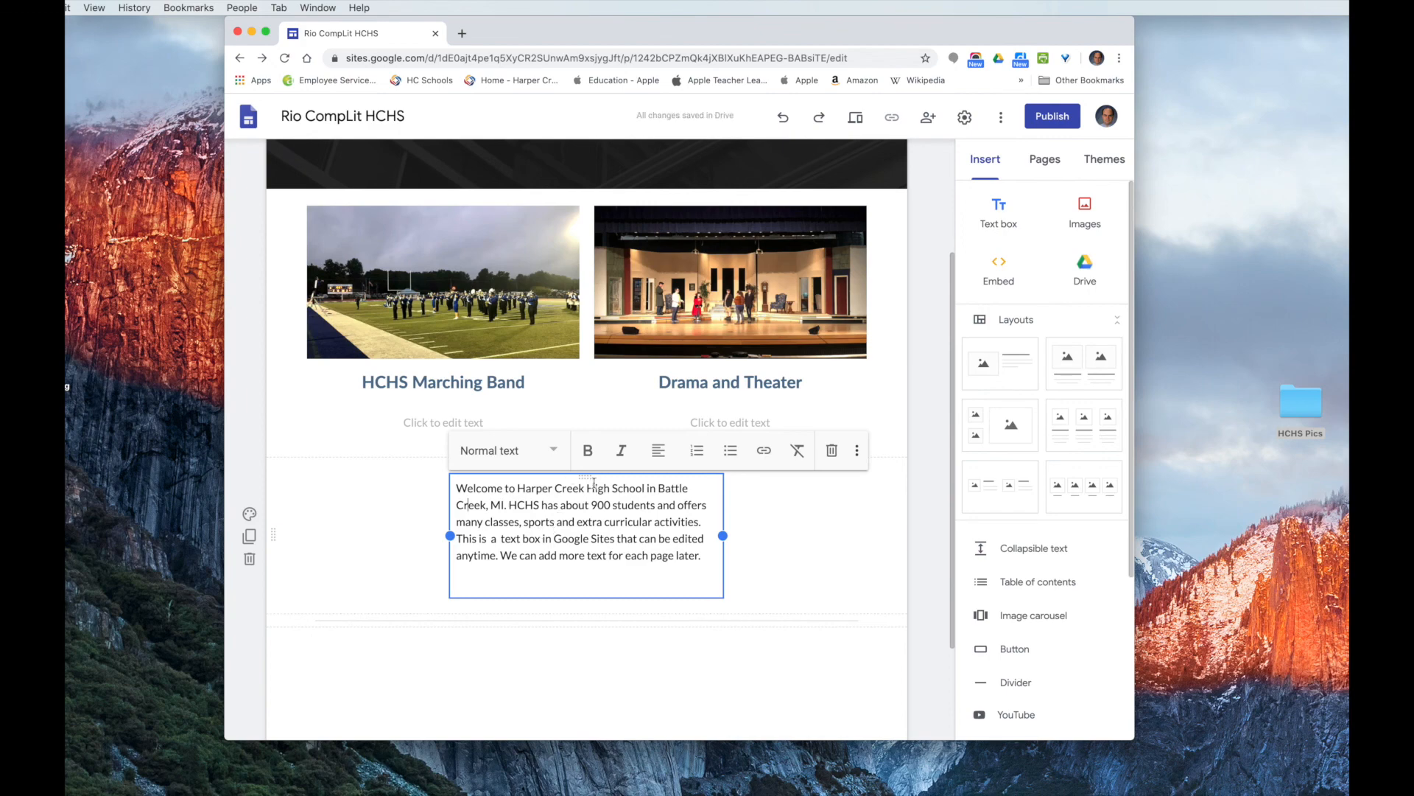
{"action": "left_click_drag", "start_coordinate": [589, 477], "coordinate": [608, 484]}
{"action": "left_click", "coordinate": [834, 540]}
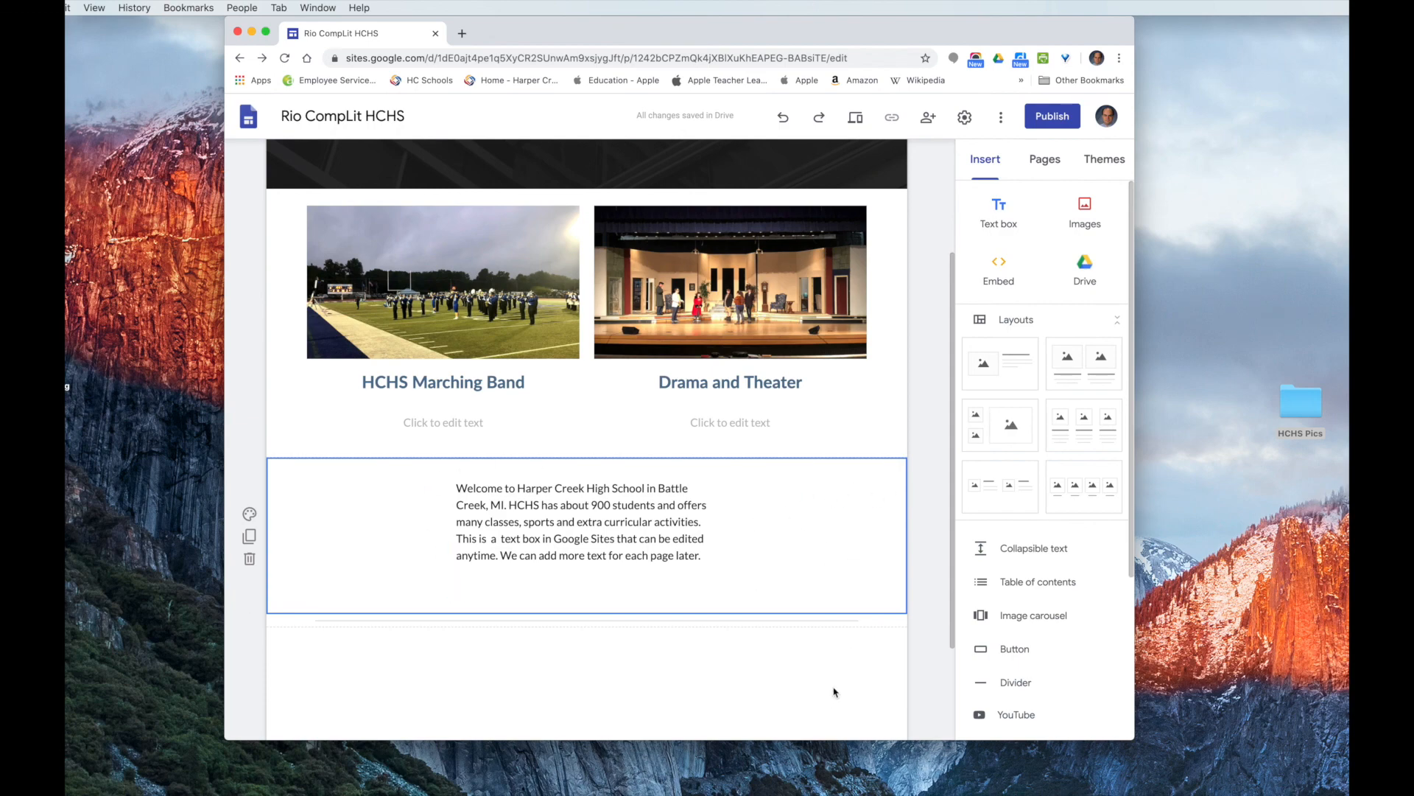
- Add a new page to the site named "HCHS Links"
{"action": "scroll", "coordinate": [832, 663], "scroll_direction": "down", "scroll_amount": 5}
{"action": "scroll", "coordinate": [832, 657], "scroll_direction": "up", "scroll_amount": 3}
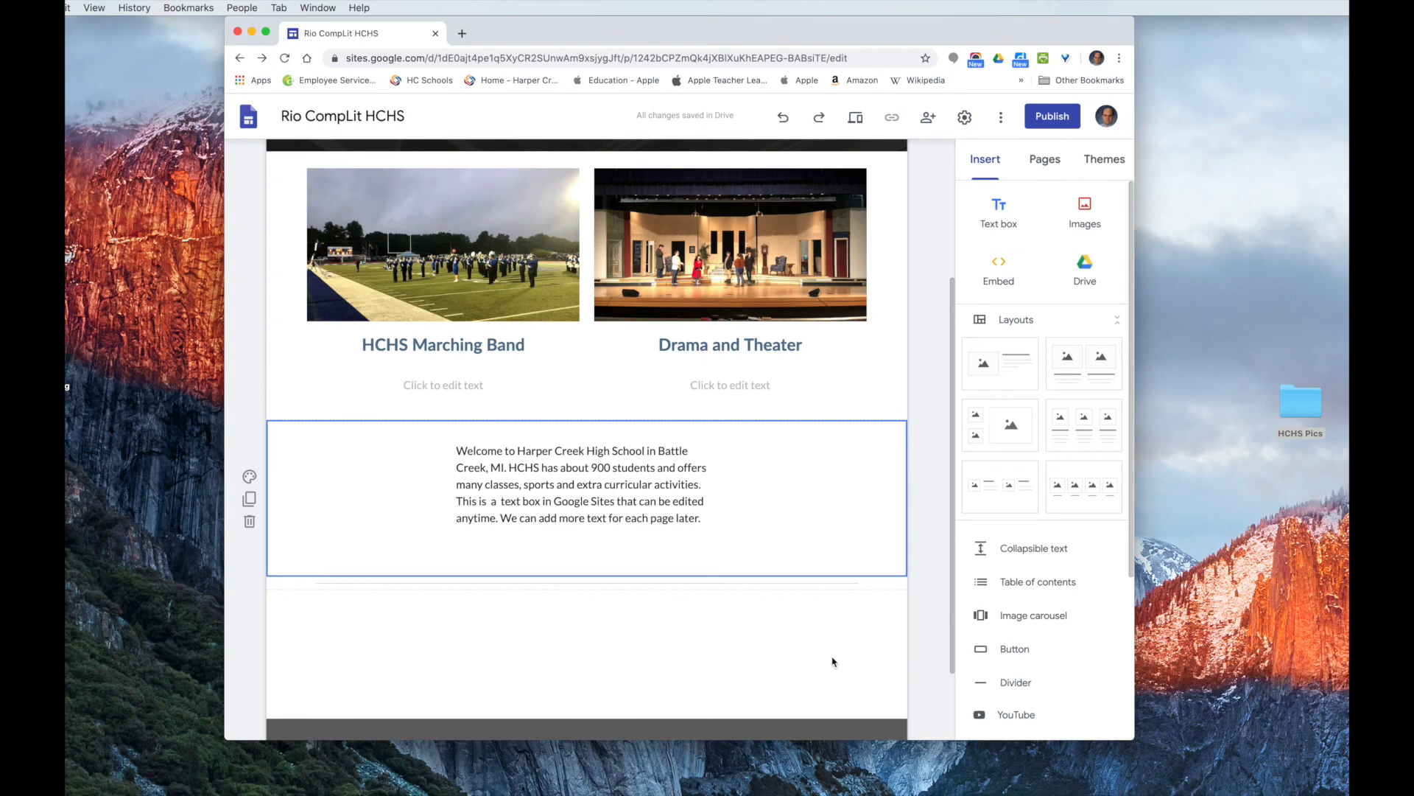
{"action": "scroll", "coordinate": [833, 661], "scroll_direction": "up", "scroll_amount": 5}
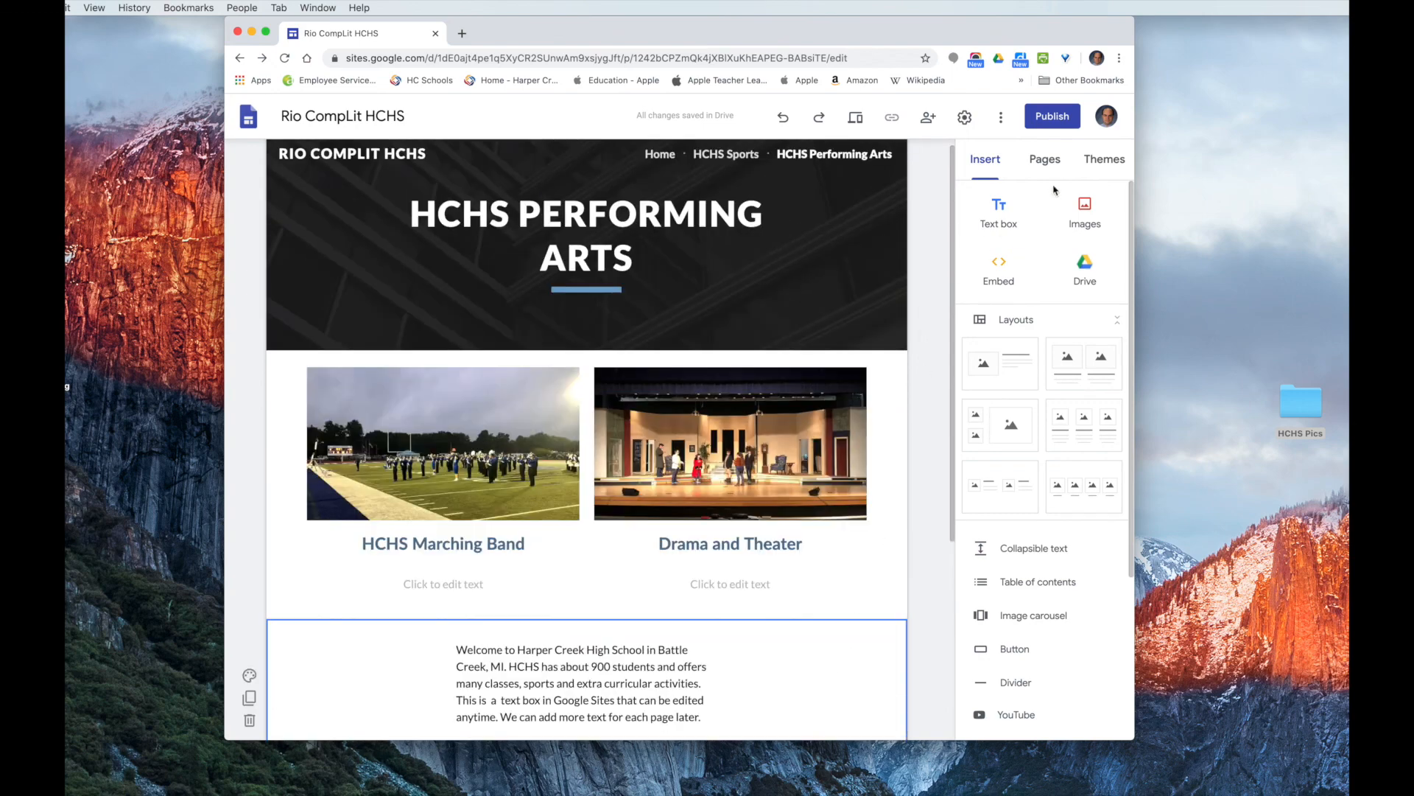
{"action": "left_click", "coordinate": [1043, 160]}
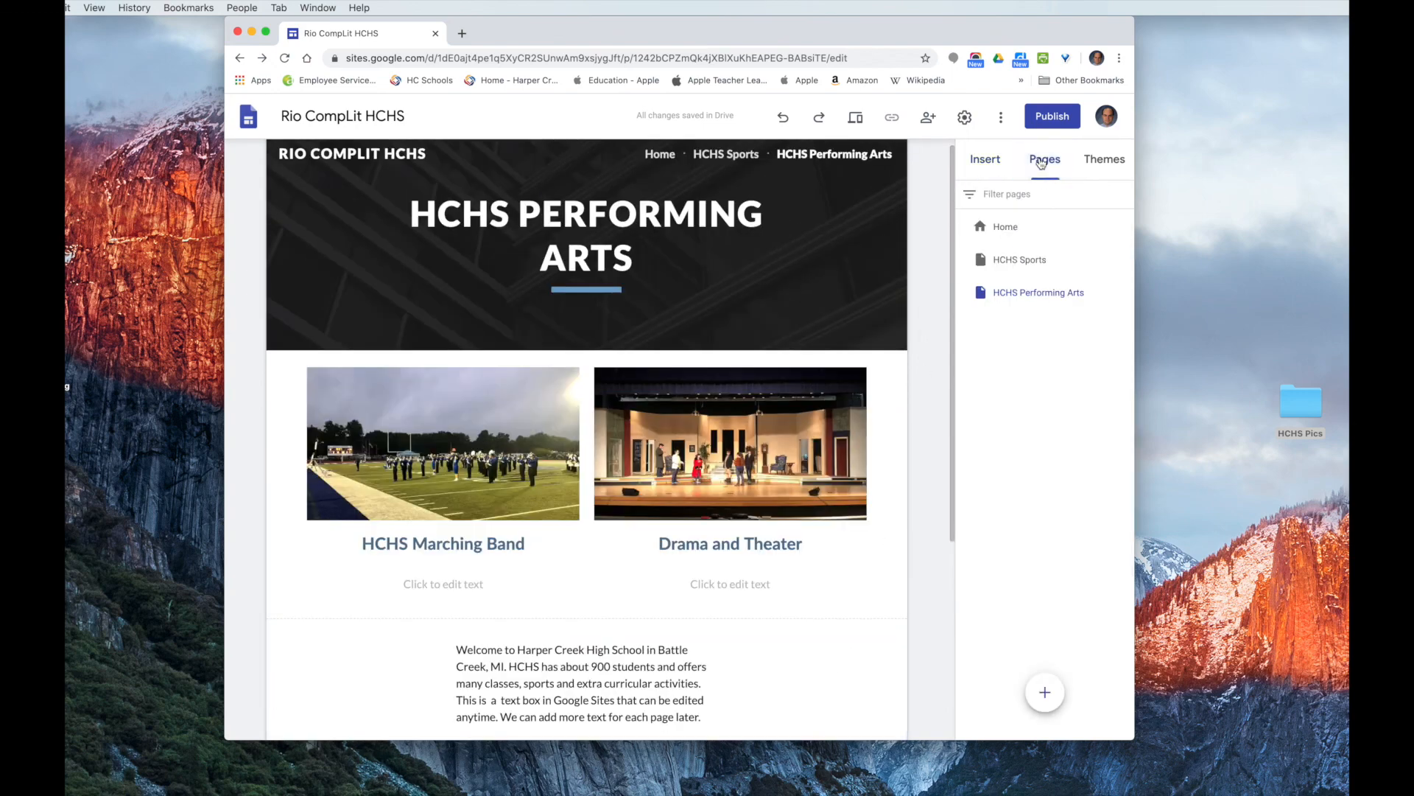
{"action": "mouse_move", "coordinate": [1047, 692]}
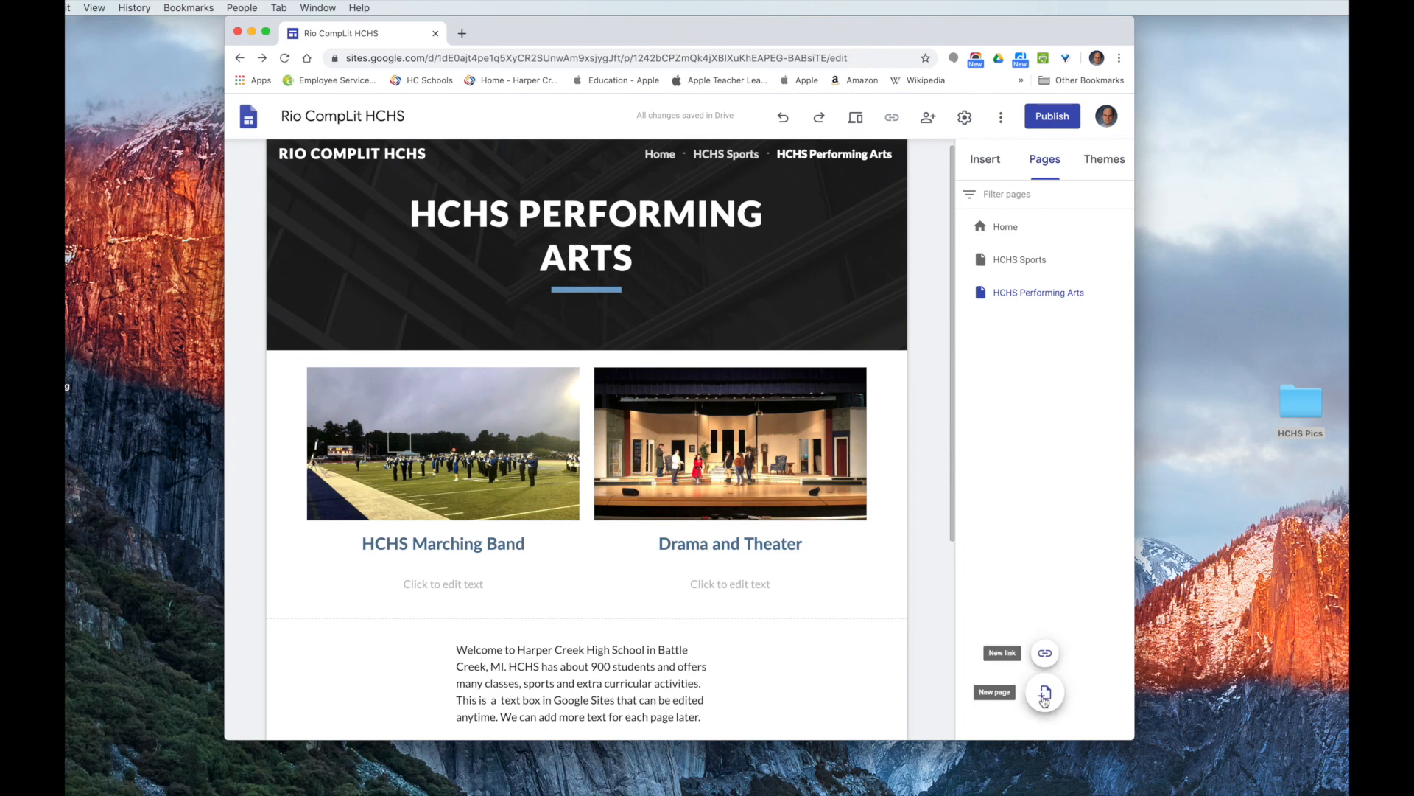
{"action": "left_click", "coordinate": [1046, 693]}
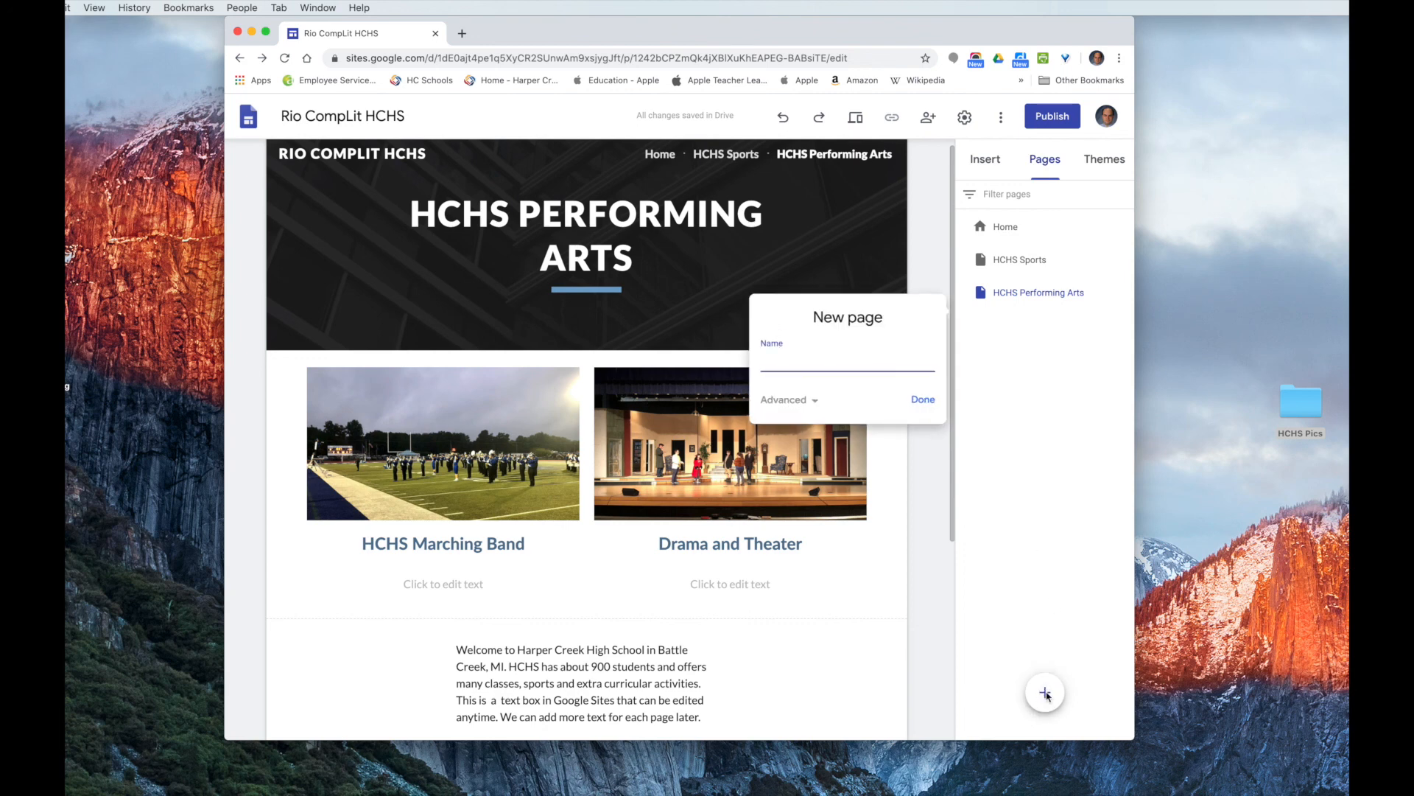
{"action": "type", "text": "HCHS Linnks"}
{"action": "key", "text": "BackSpace"}
{"action": "key", "text": "BackSpace"}
{"action": "type", "text": "ks"}
{"action": "left_click", "coordinate": [923, 400]}
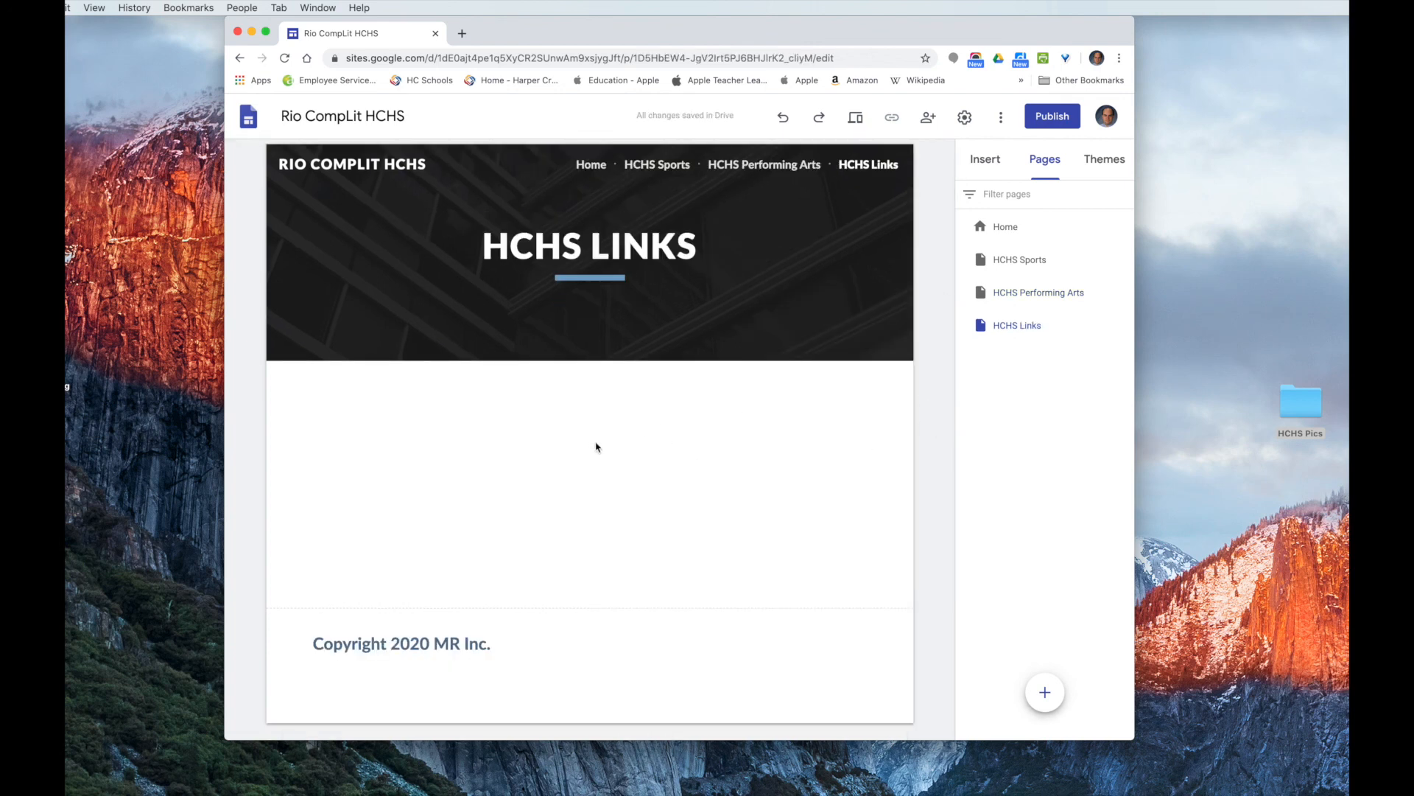
- Insert a layout of three images with captions on the HCHS Links page and upload LibraryWindow.jpeg into its first image placeholder
{"action": "left_click", "coordinate": [984, 162]}
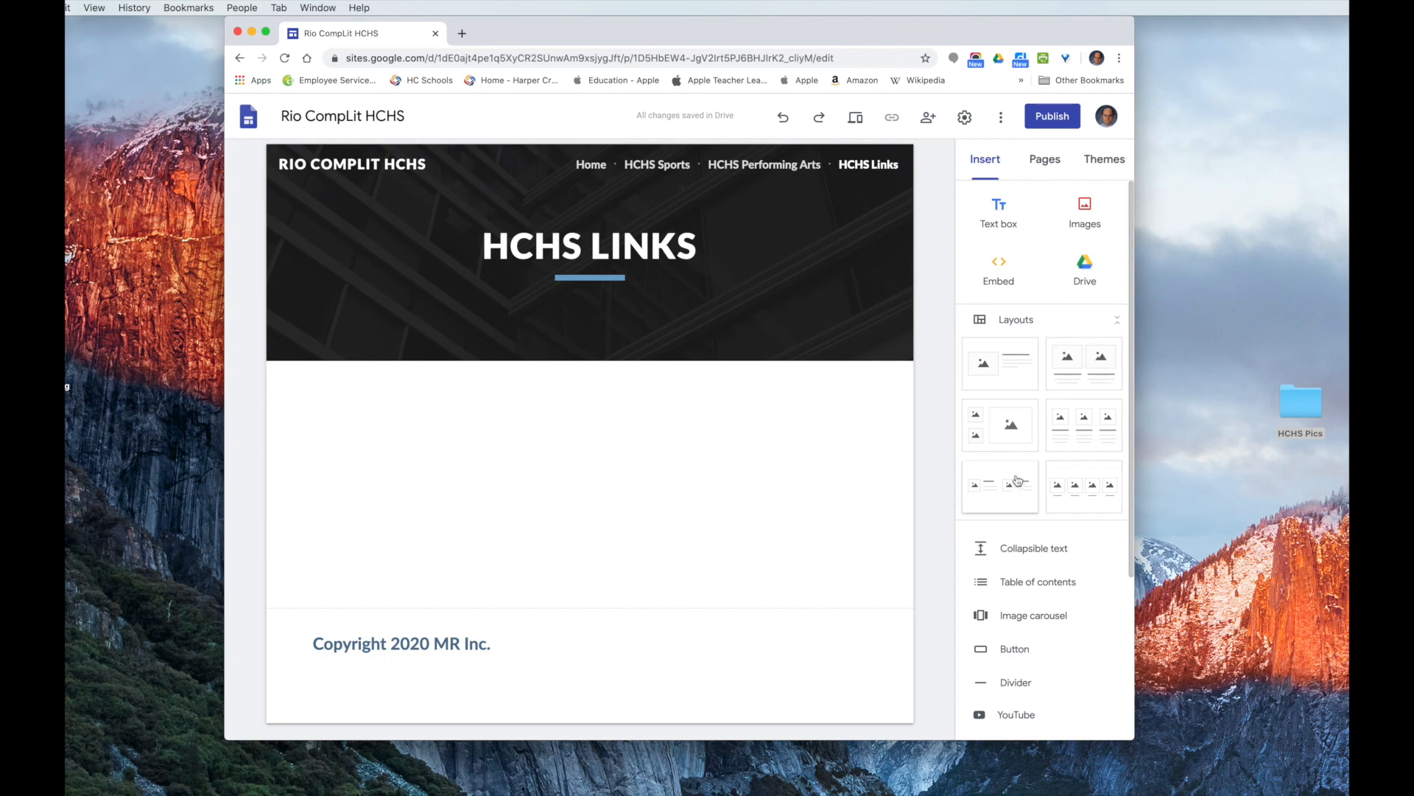
{"action": "left_click", "coordinate": [1082, 424]}
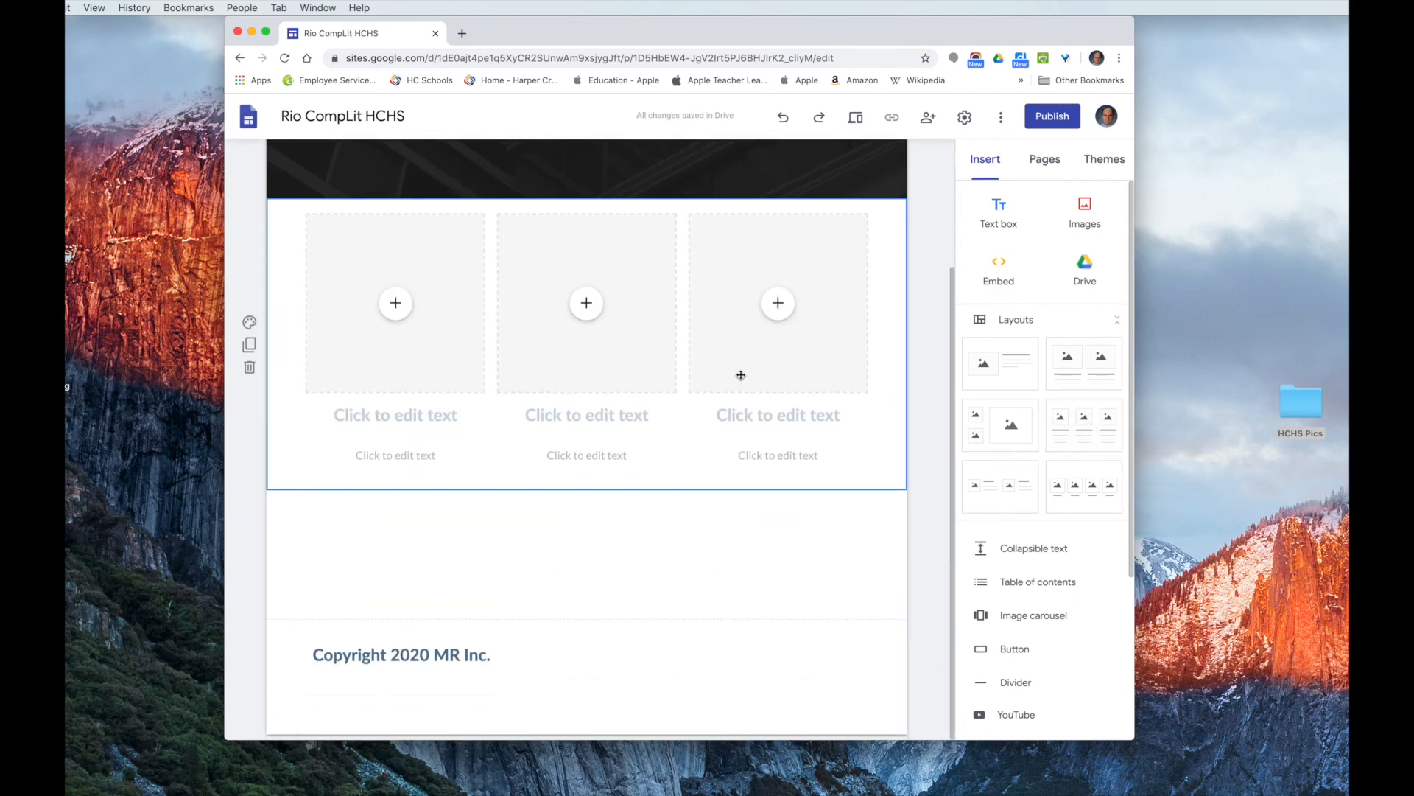
{"action": "left_click", "coordinate": [395, 308]}
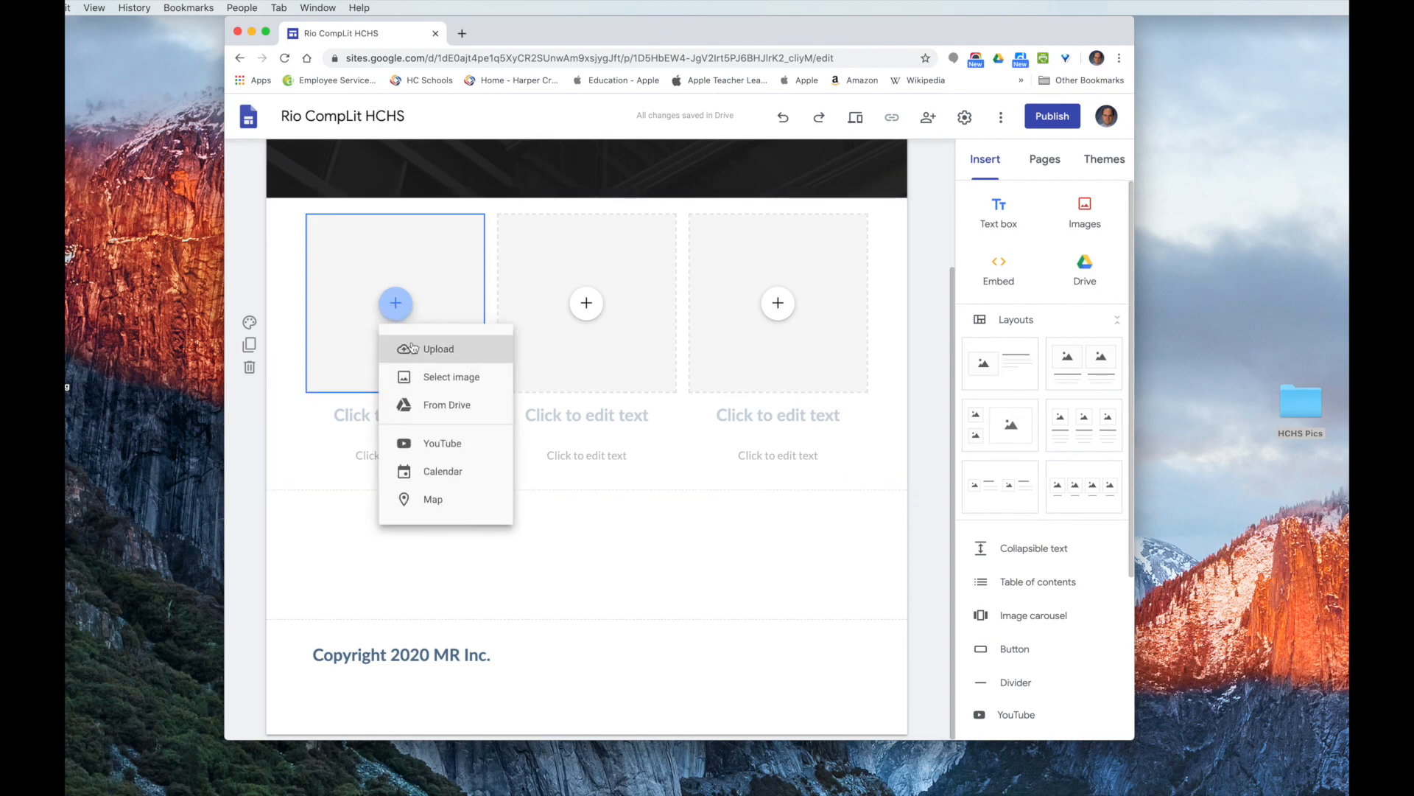
{"action": "left_click", "coordinate": [426, 351]}
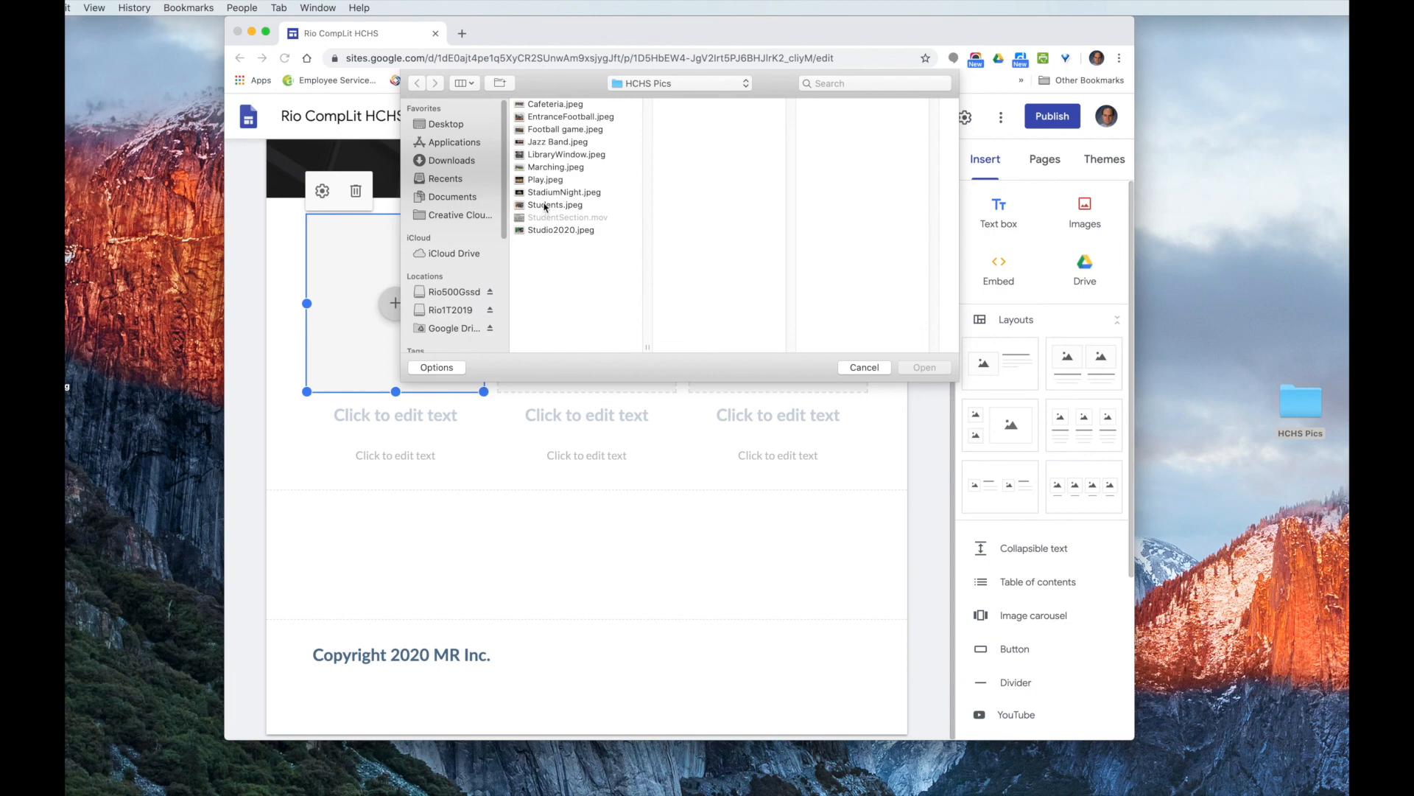
{"action": "left_click", "coordinate": [546, 207]}
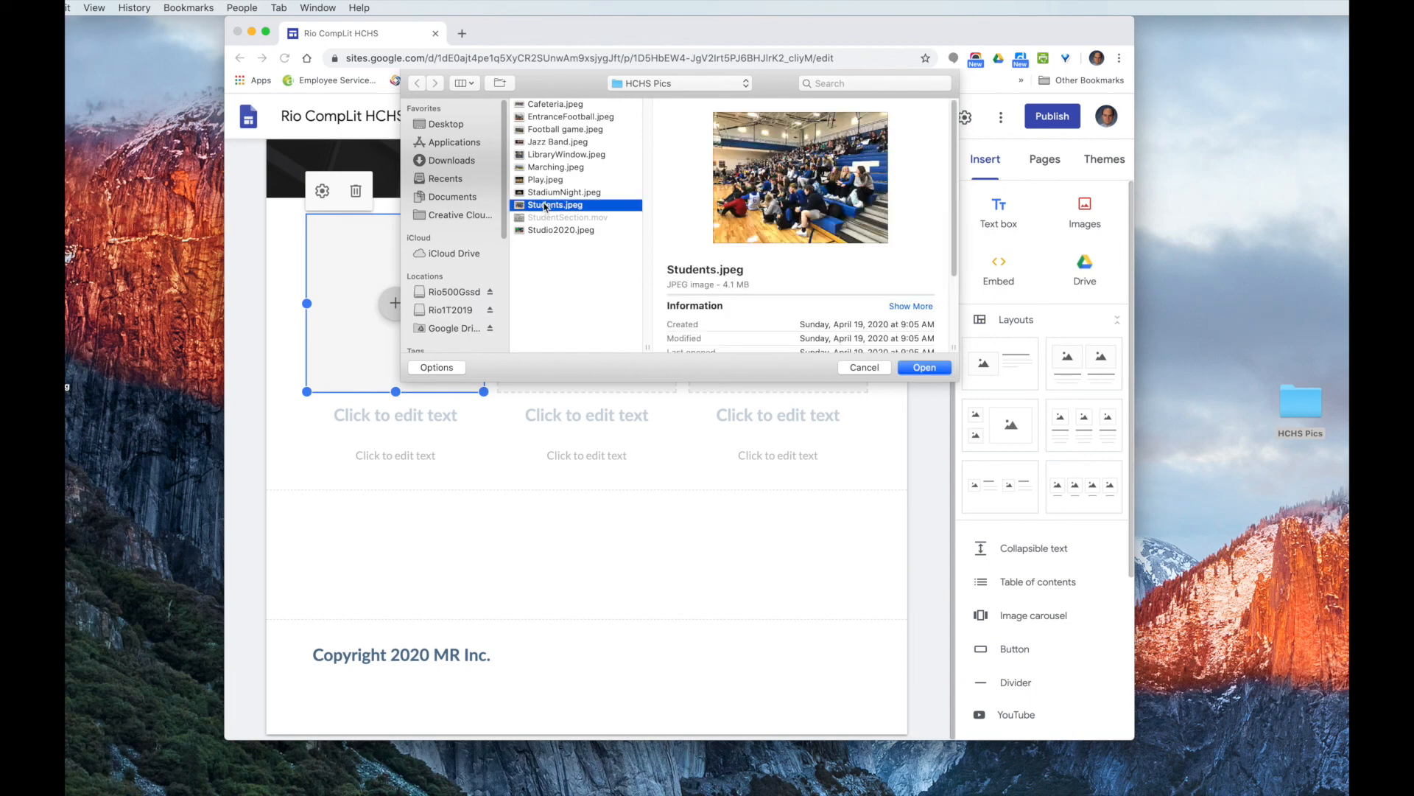
{"action": "left_click", "coordinate": [541, 193]}
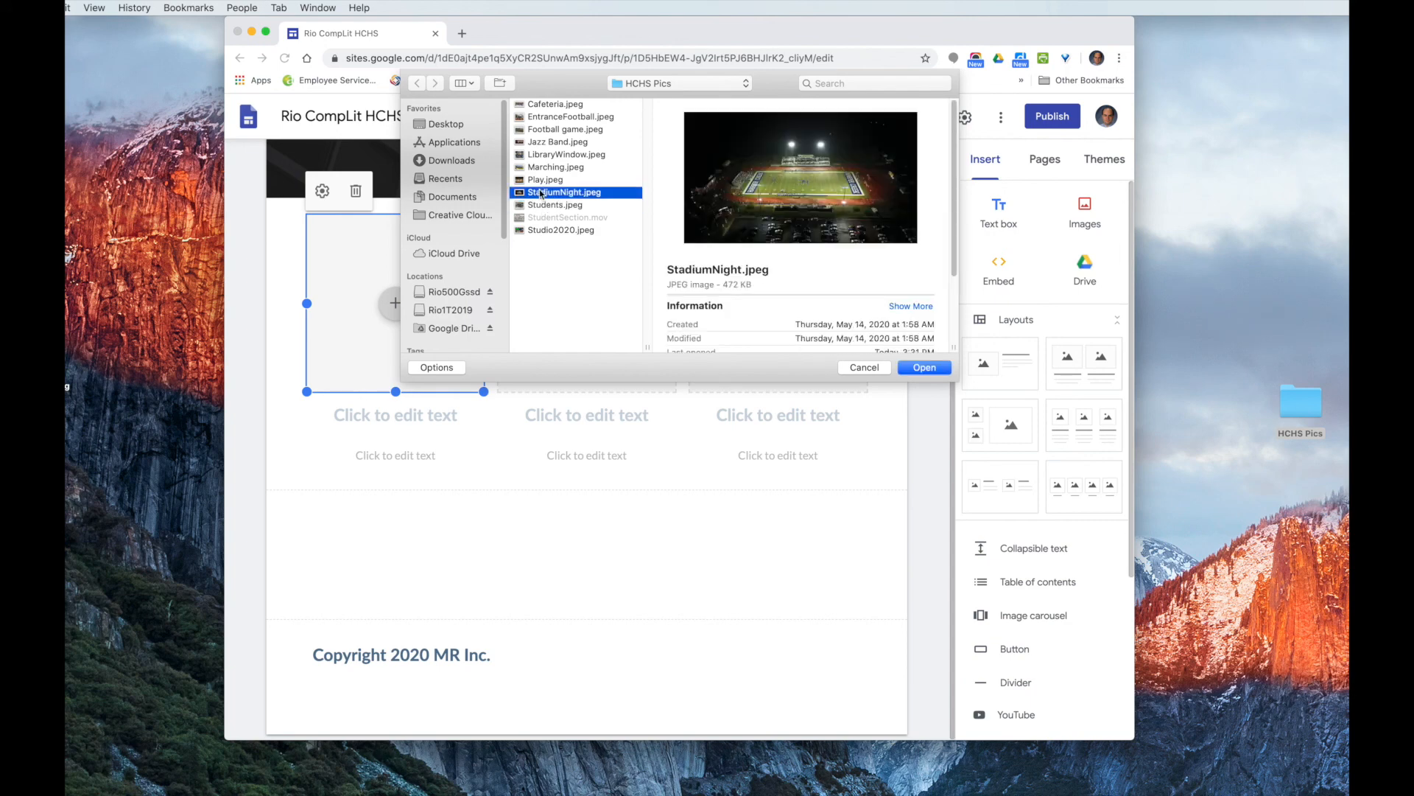
{"action": "left_click", "coordinate": [542, 180]}
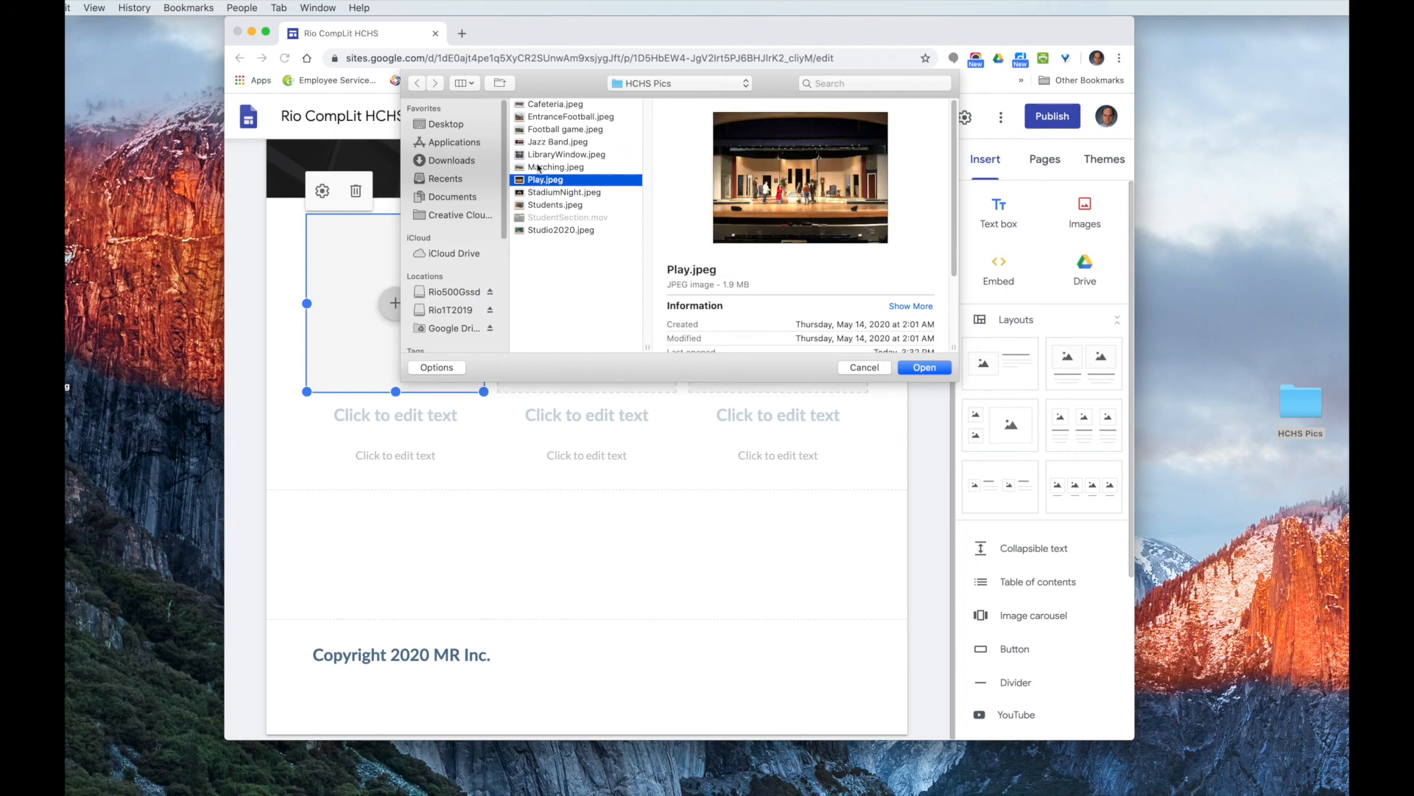
{"action": "left_click", "coordinate": [537, 165]}
{"action": "left_click", "coordinate": [536, 155]}
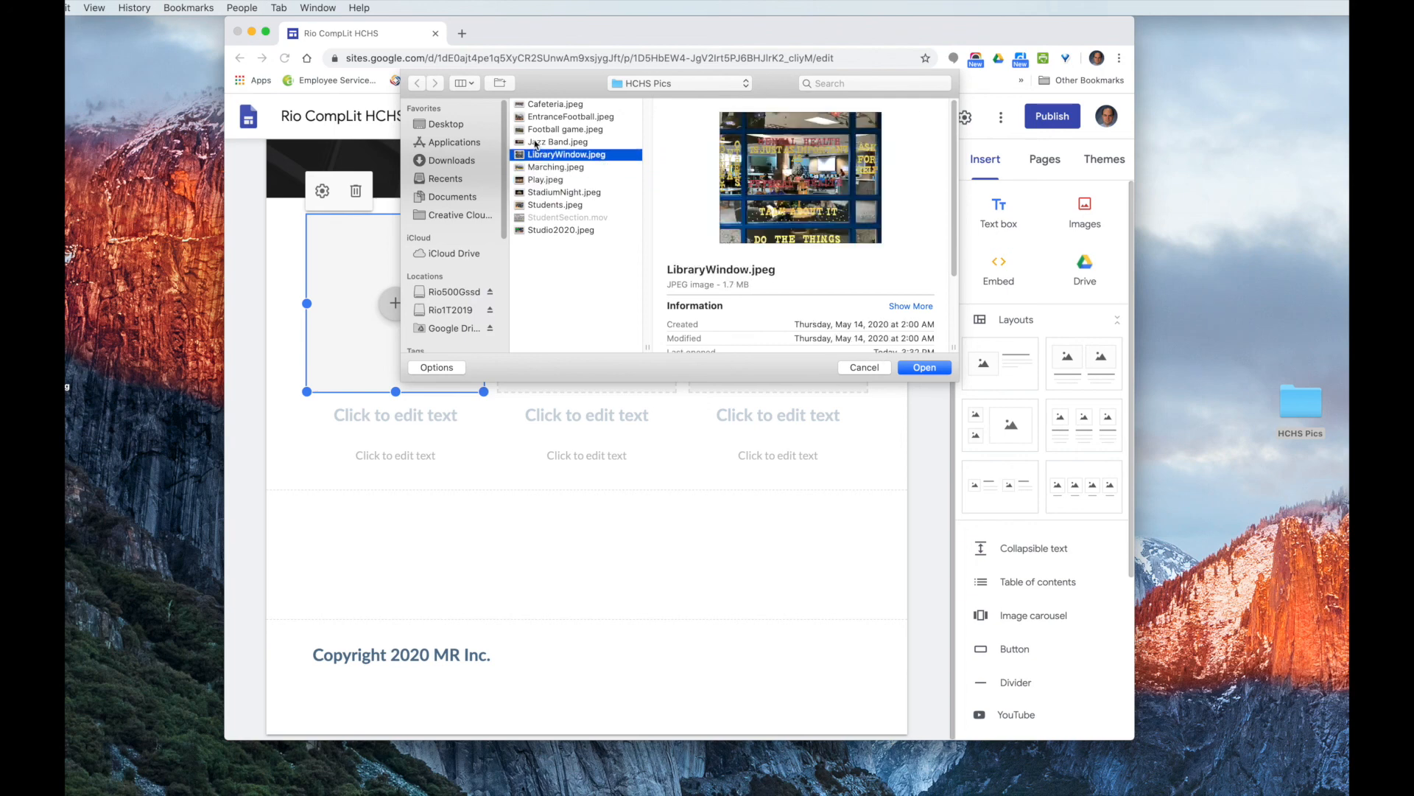
{"action": "left_click", "coordinate": [922, 370]}
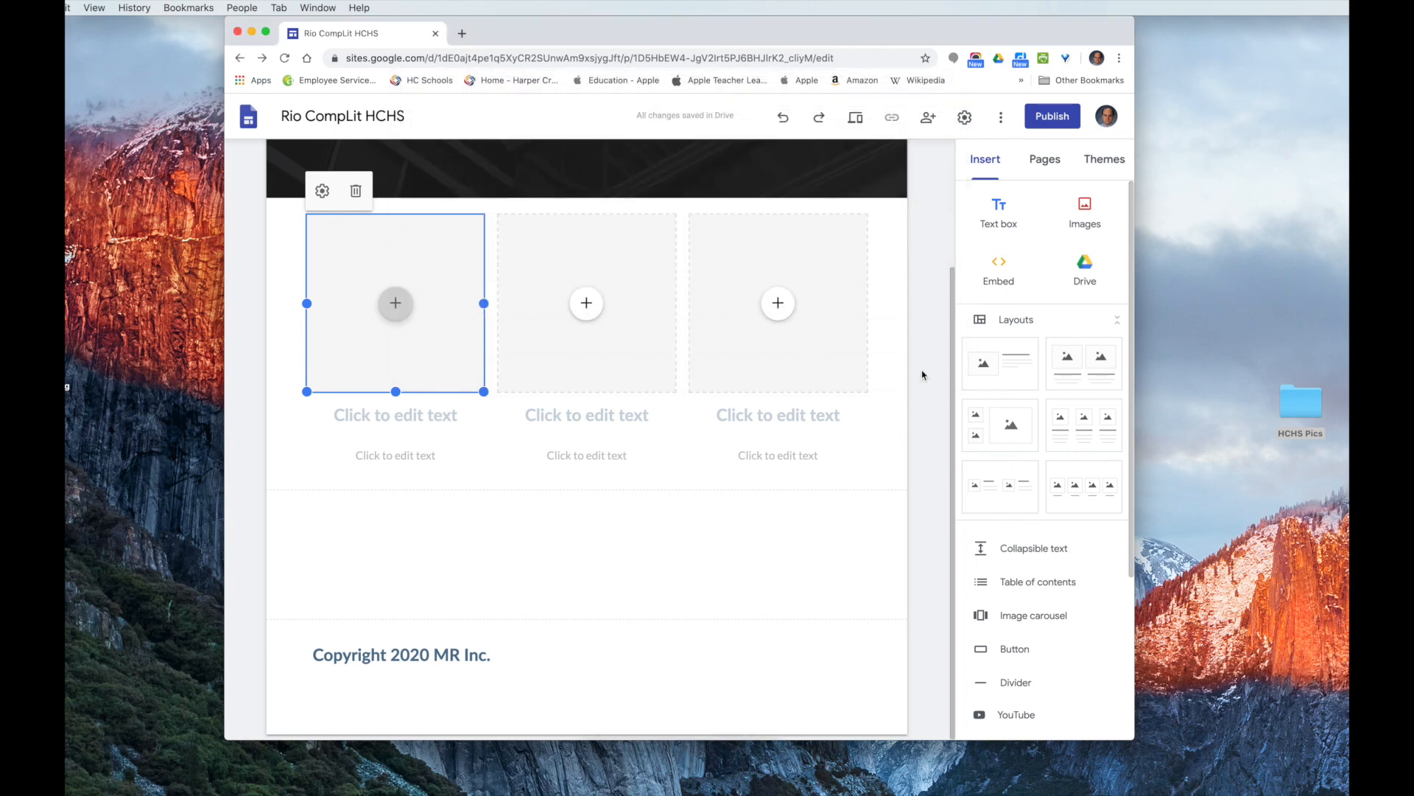
- Upload Studio2020.jpeg into the second image placeholder and Students.jpeg into the third
{"action": "left_click", "coordinate": [586, 302]}
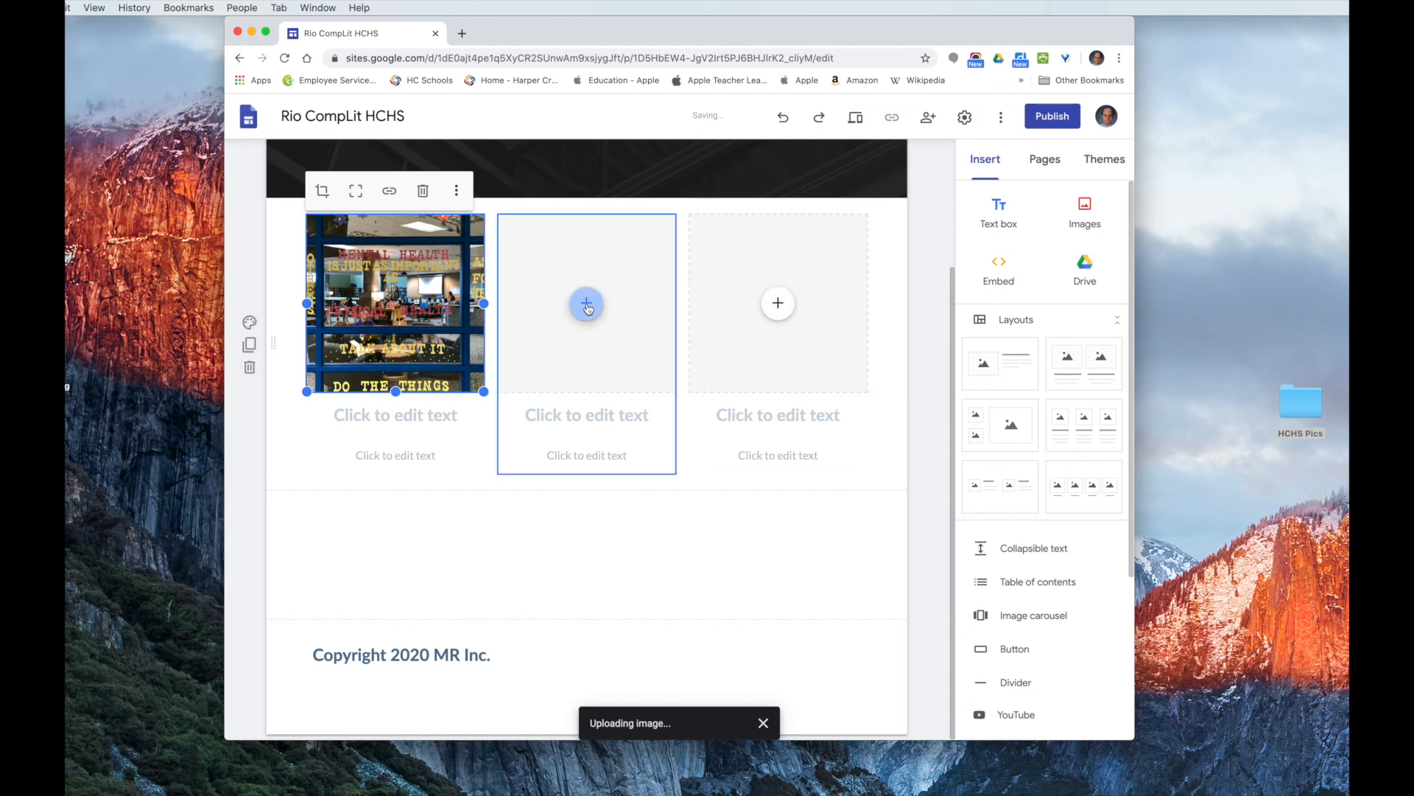
{"action": "left_click", "coordinate": [622, 355]}
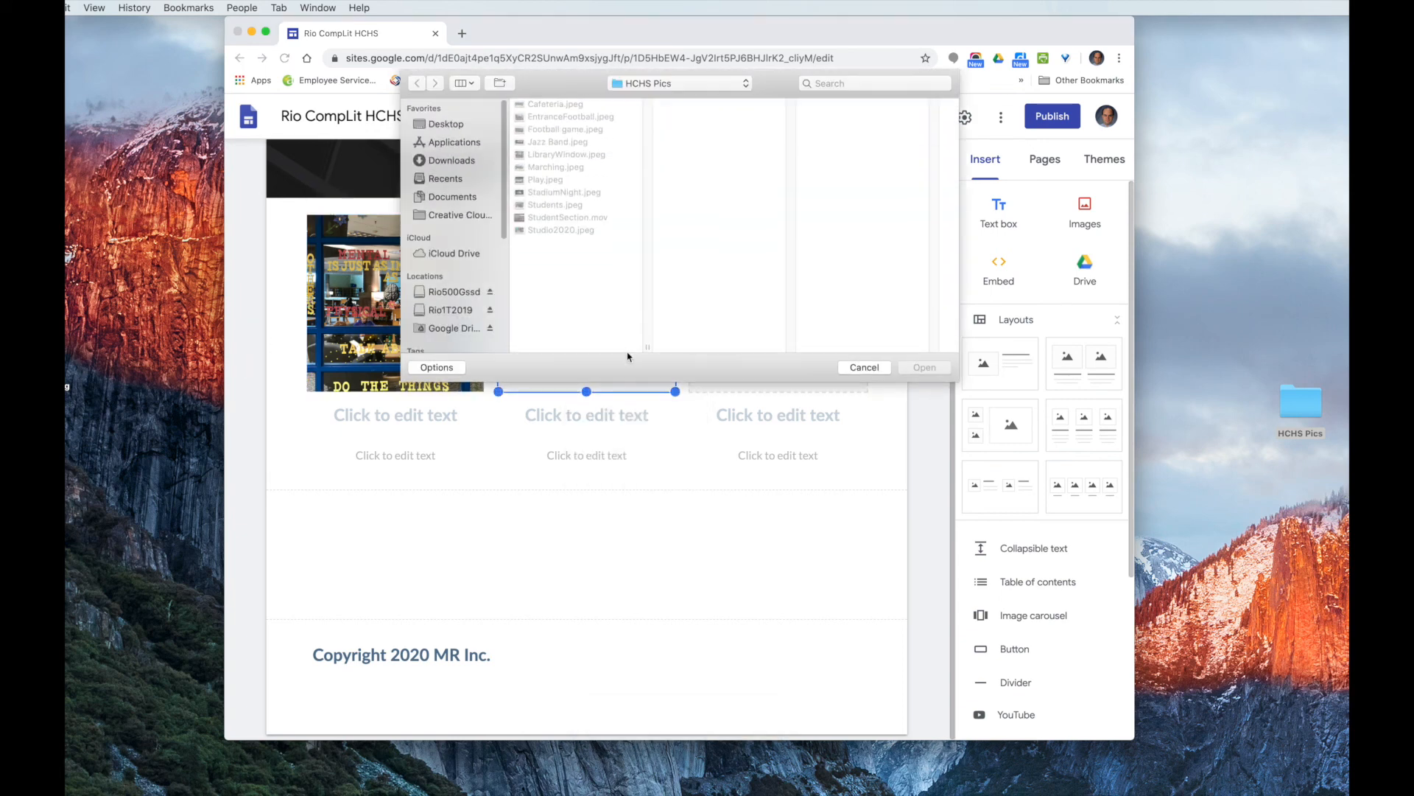
{"action": "left_click", "coordinate": [548, 230]}
{"action": "left_click", "coordinate": [922, 367]}
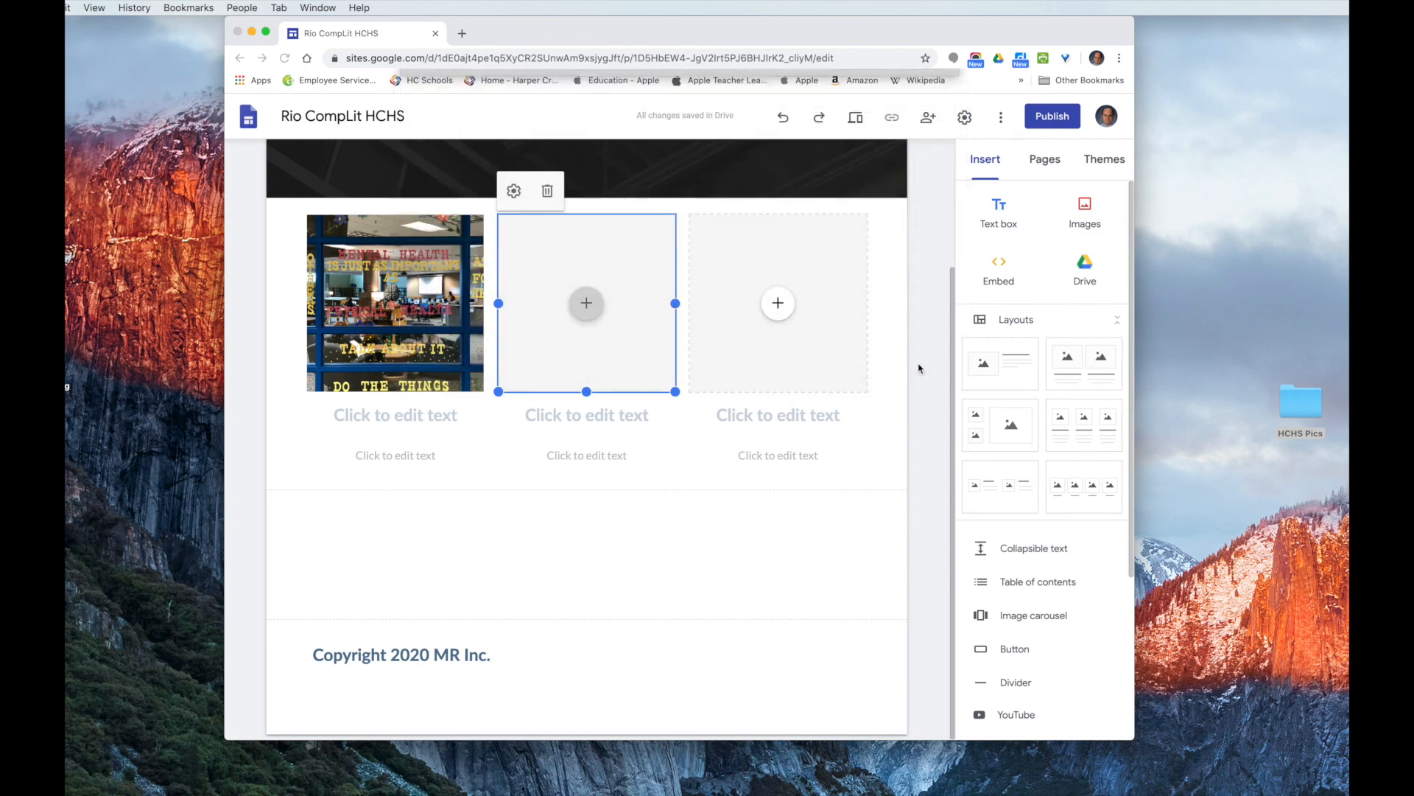
{"action": "left_click", "coordinate": [780, 309]}
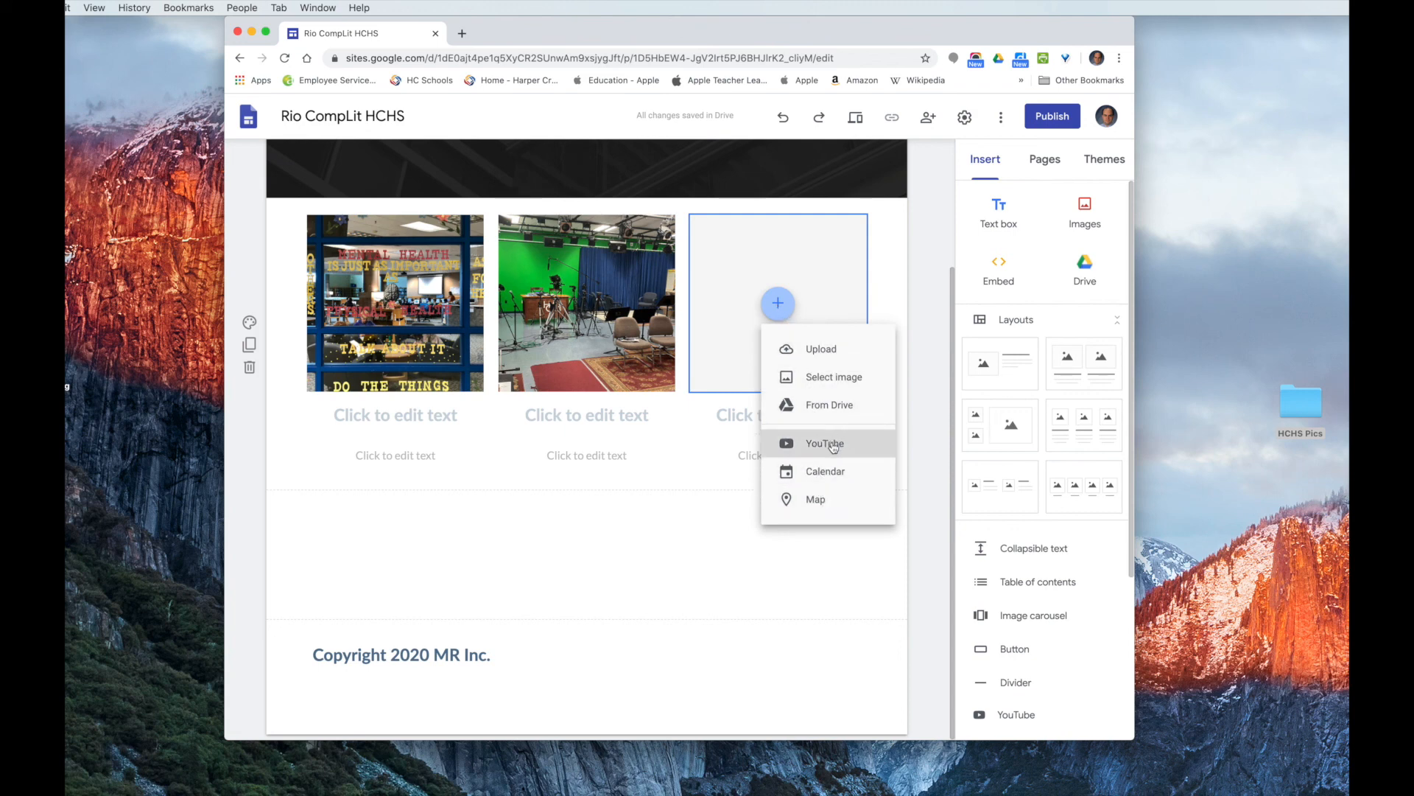
{"action": "left_click", "coordinate": [824, 351]}
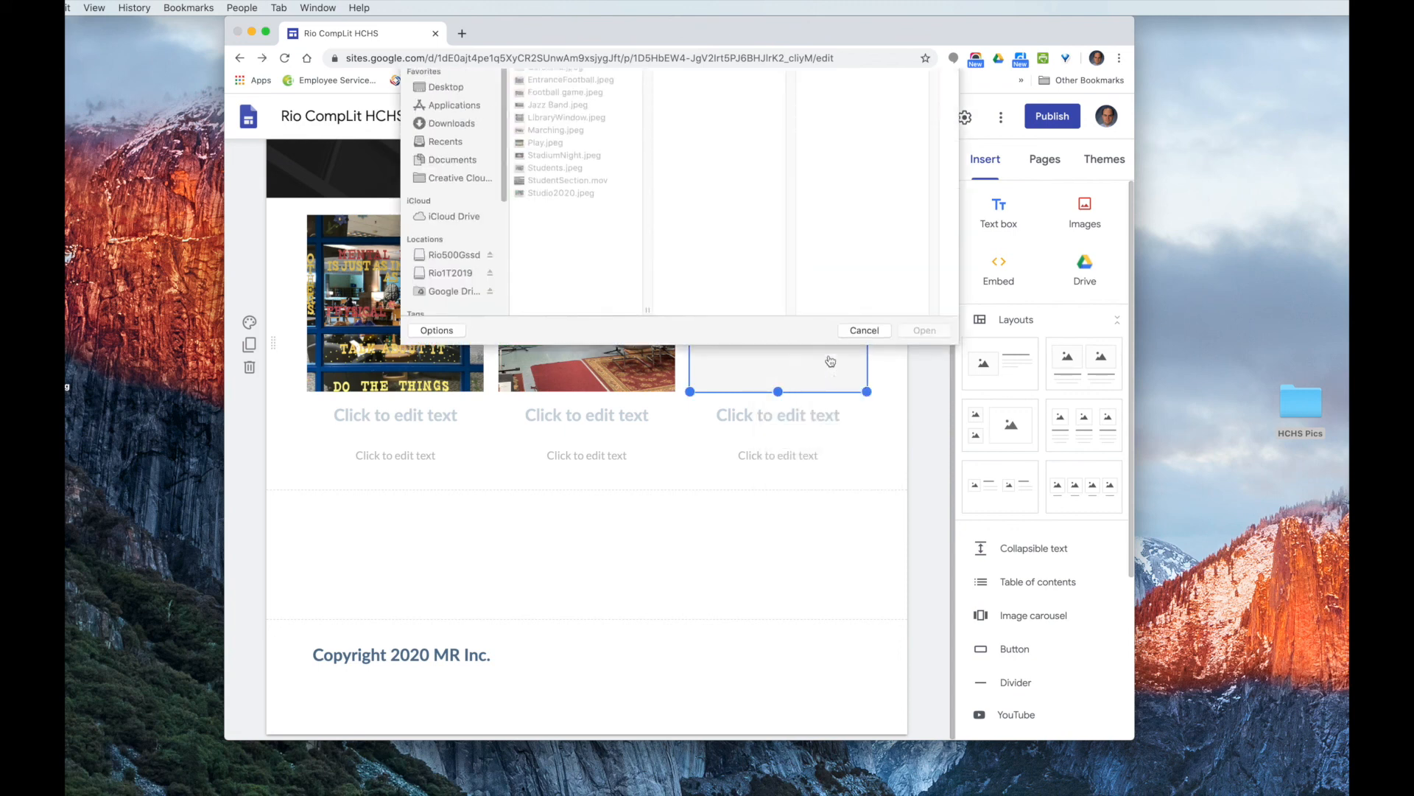
{"action": "left_click", "coordinate": [542, 206]}
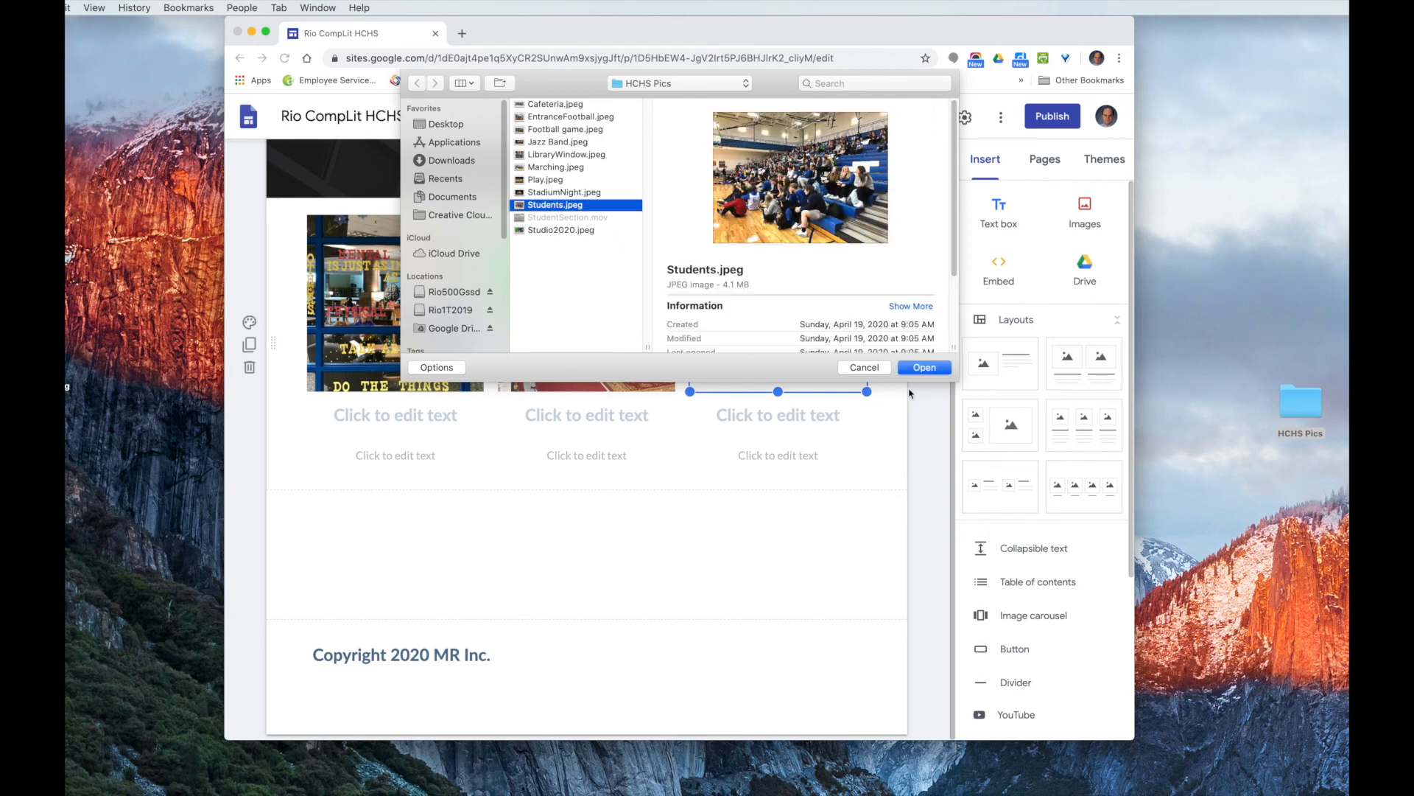
{"action": "left_click", "coordinate": [920, 367]}
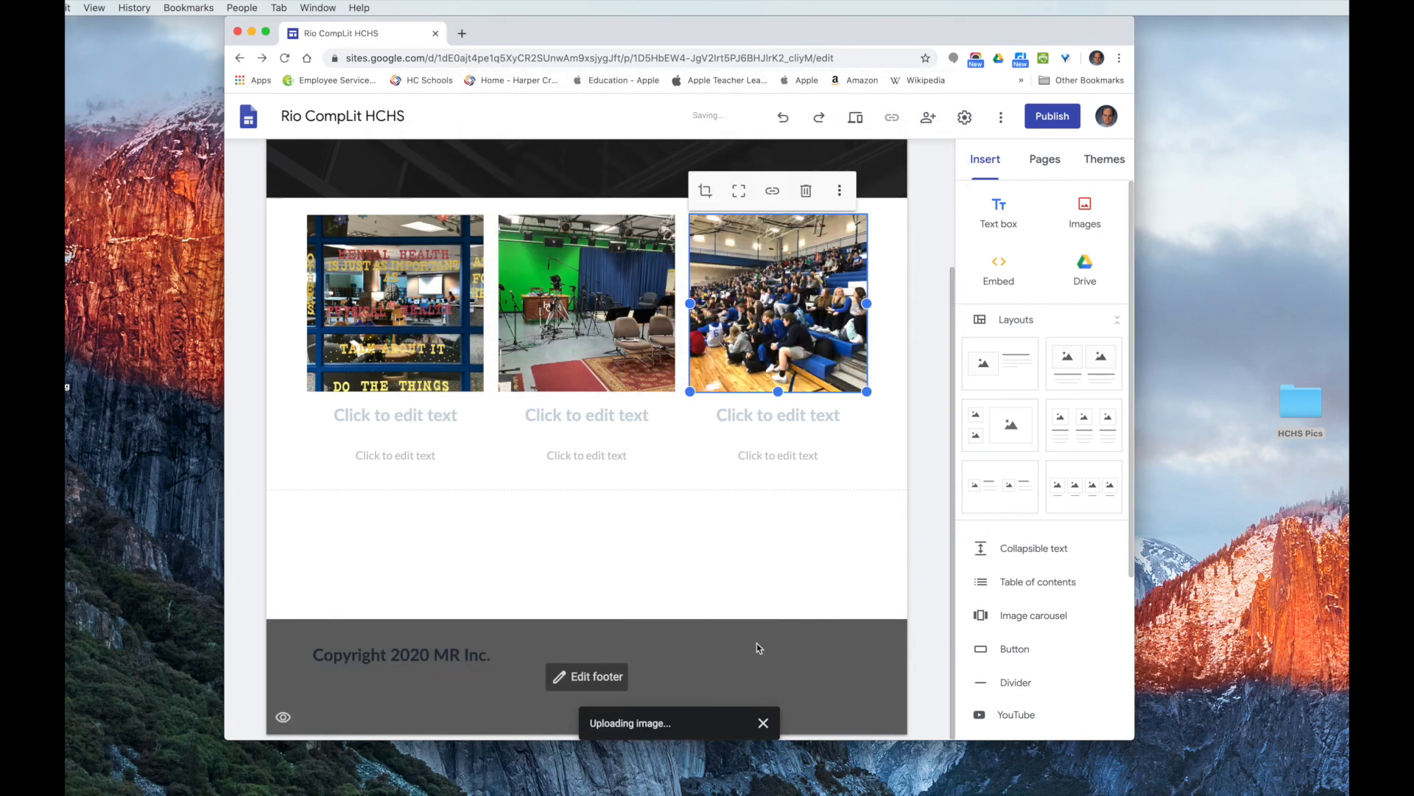
{"action": "left_click", "coordinate": [670, 527]}
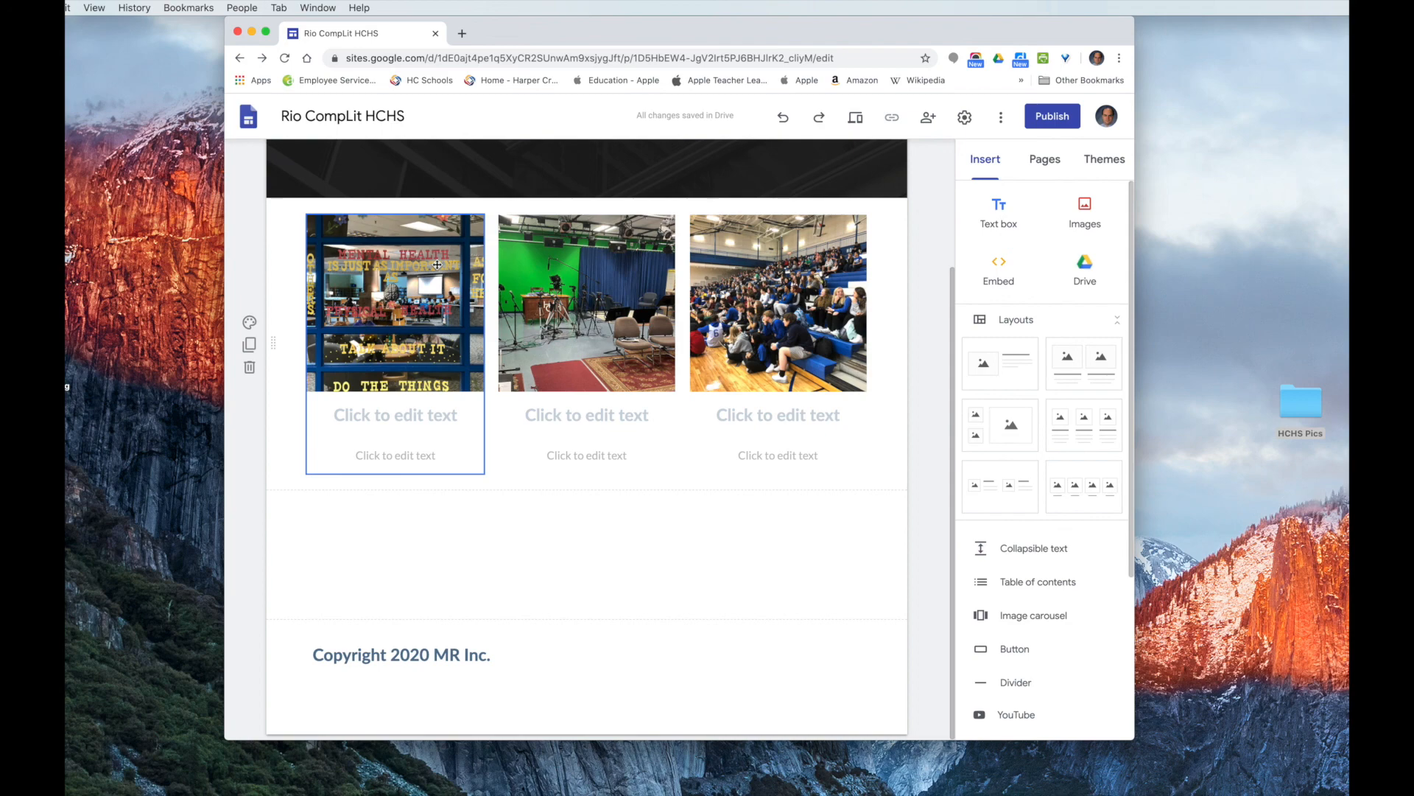
- Caption the three images with the headings "Library", "Broadcast Studio" and "Students at an Assembly"
{"action": "left_click", "coordinate": [384, 417]}
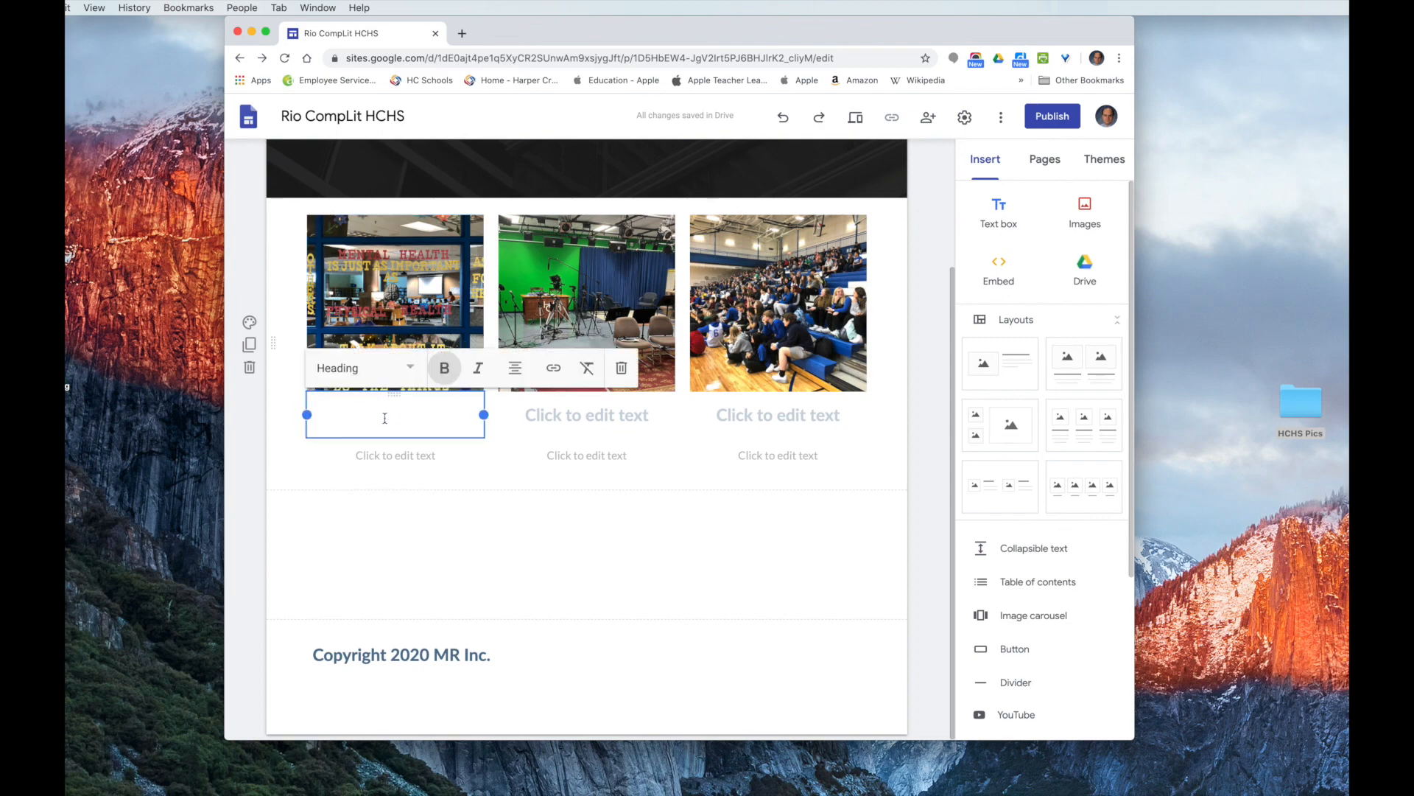
{"action": "type", "text": "Library"}
{"action": "left_click", "coordinate": [563, 420]}
{"action": "type", "text": "Broadcast Studio"}
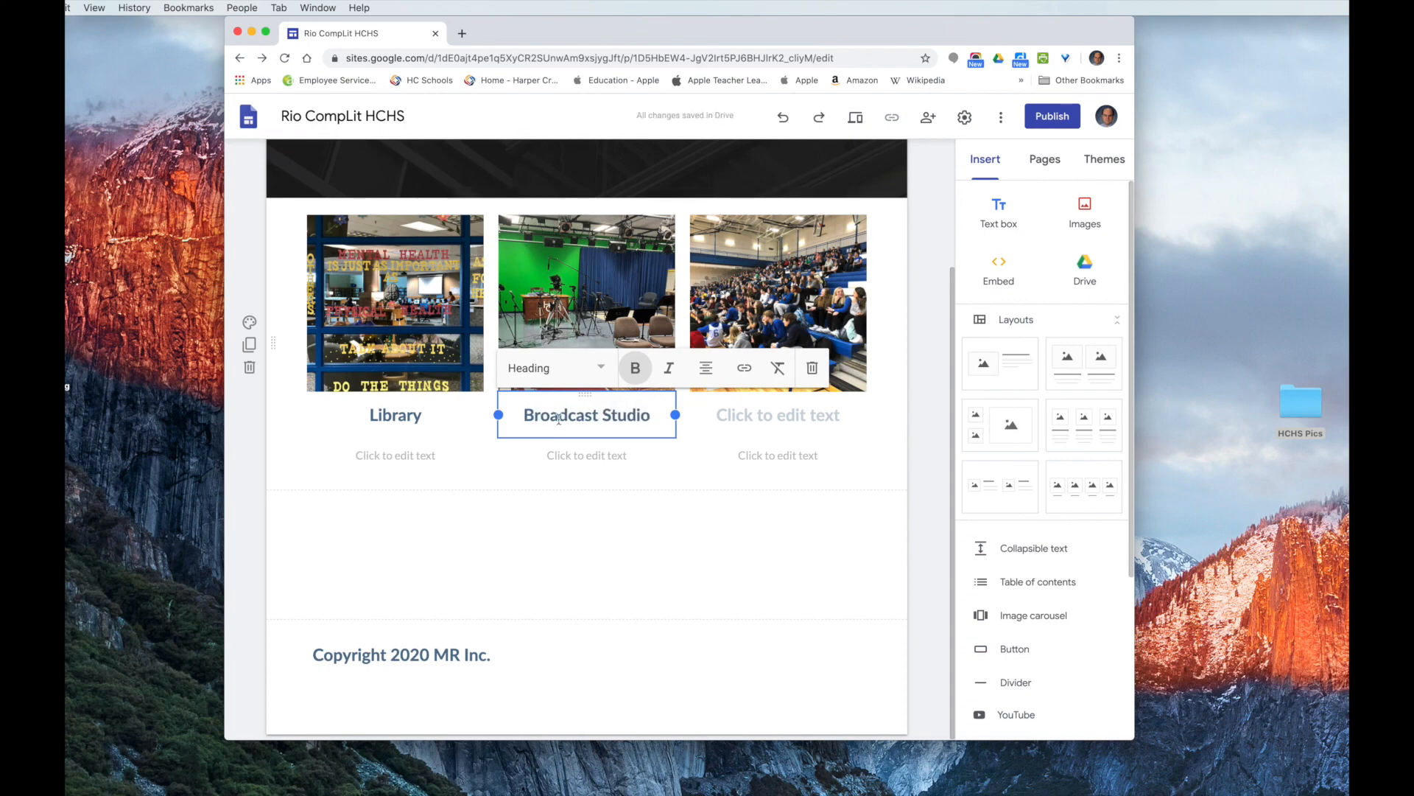
{"action": "left_click", "coordinate": [777, 415]}
{"action": "type", "text": "Students at an Assembly"}
{"action": "left_click", "coordinate": [816, 514]}
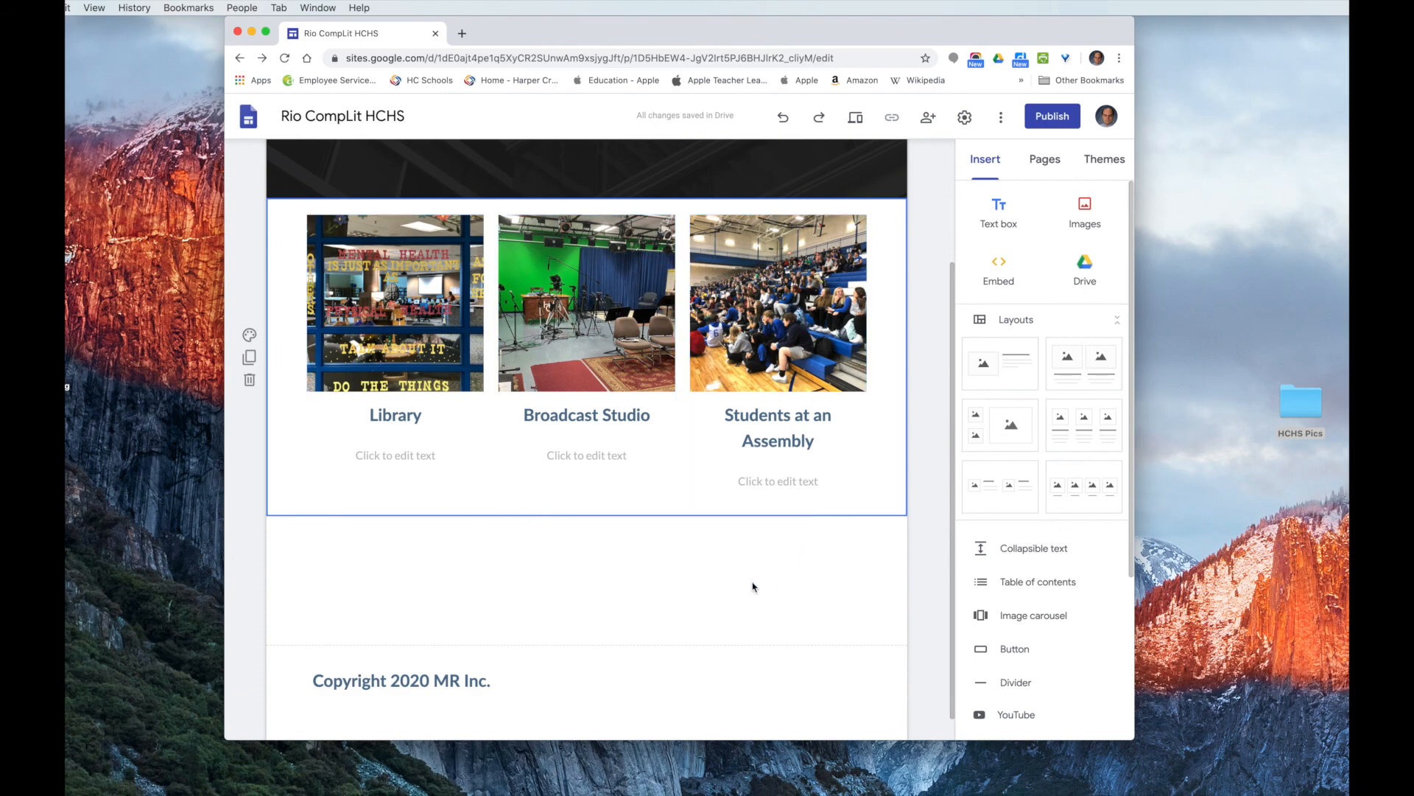
- Insert a divider beneath the captioned images on the HCHS Links page
{"action": "scroll", "coordinate": [753, 587], "scroll_direction": "down", "scroll_amount": 1}
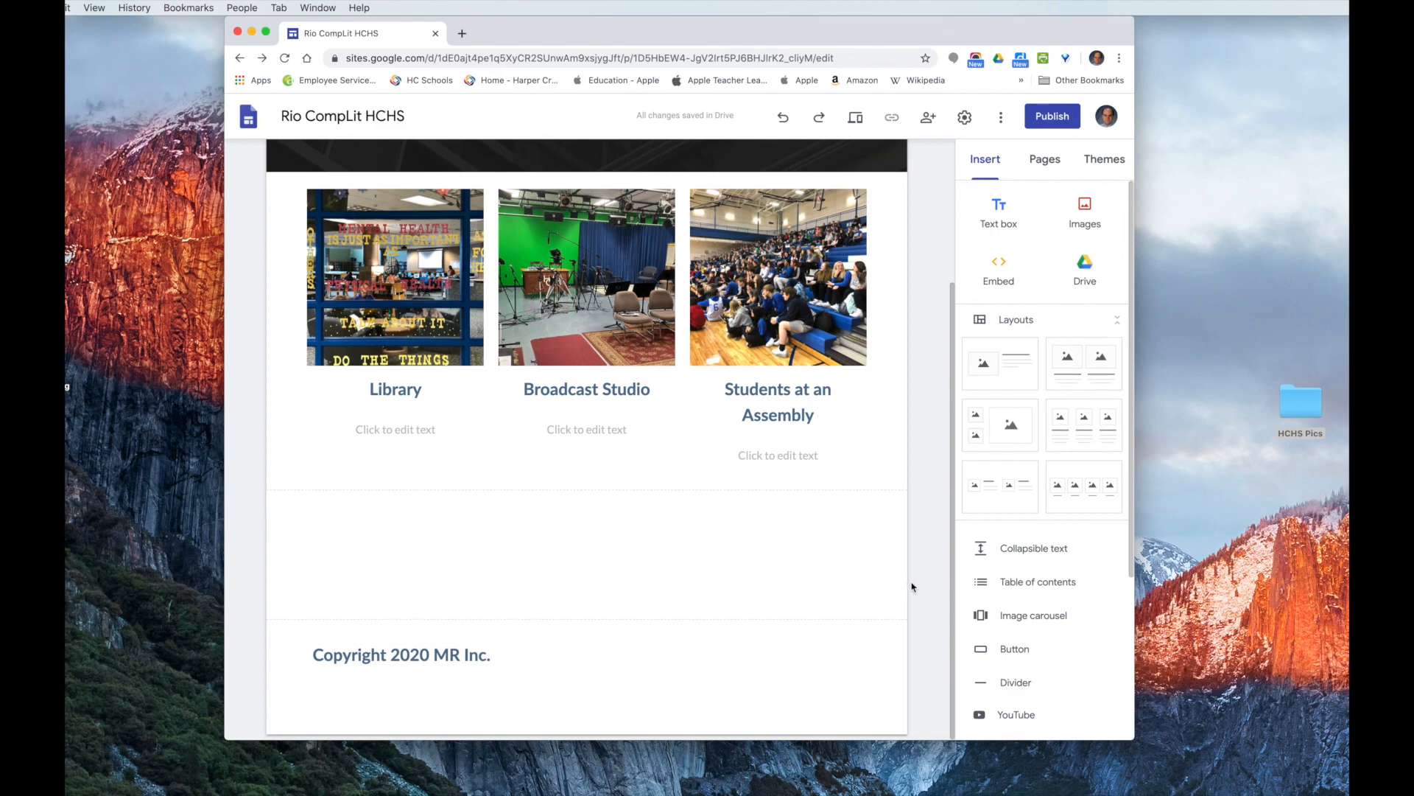
{"action": "left_click", "coordinate": [1015, 683]}
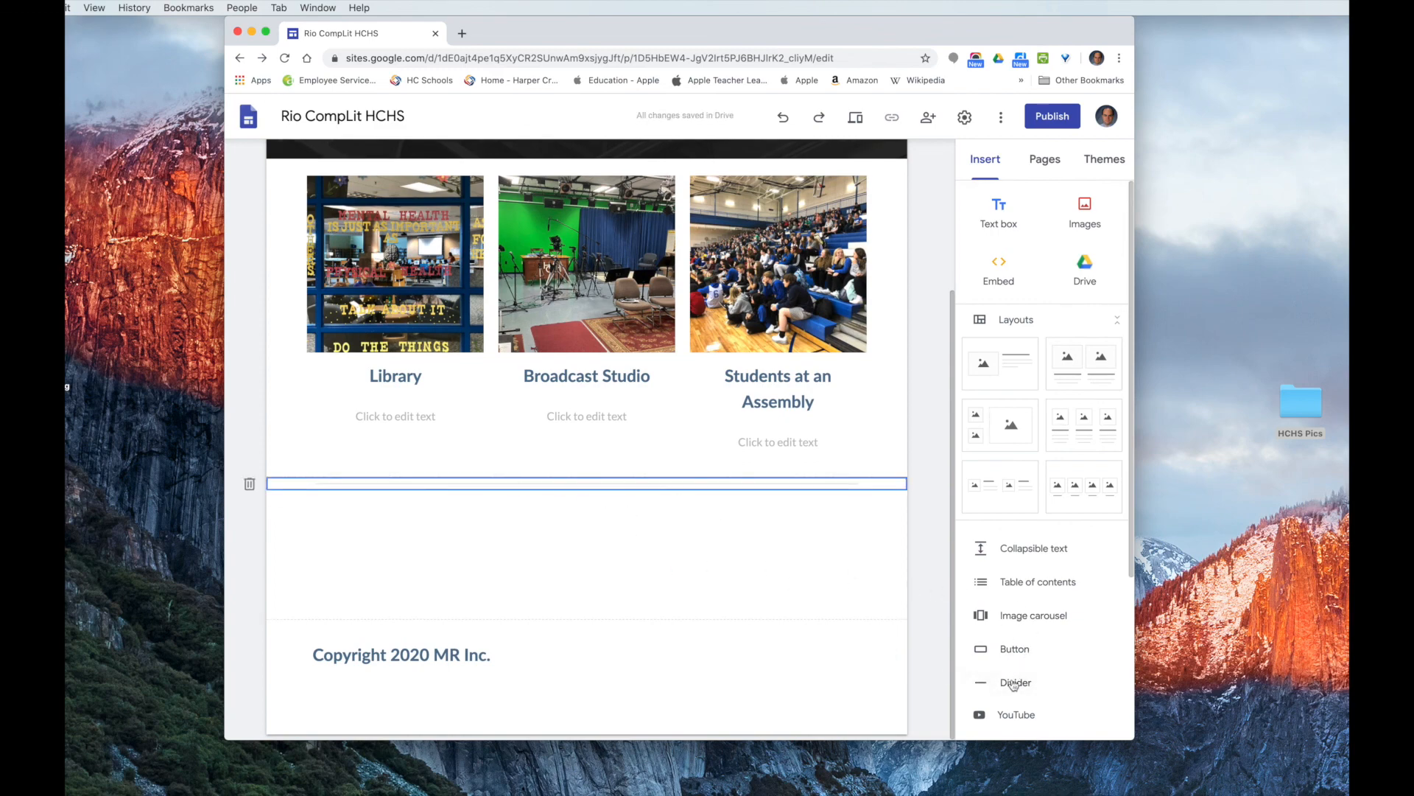
{"action": "left_click", "coordinate": [732, 525]}
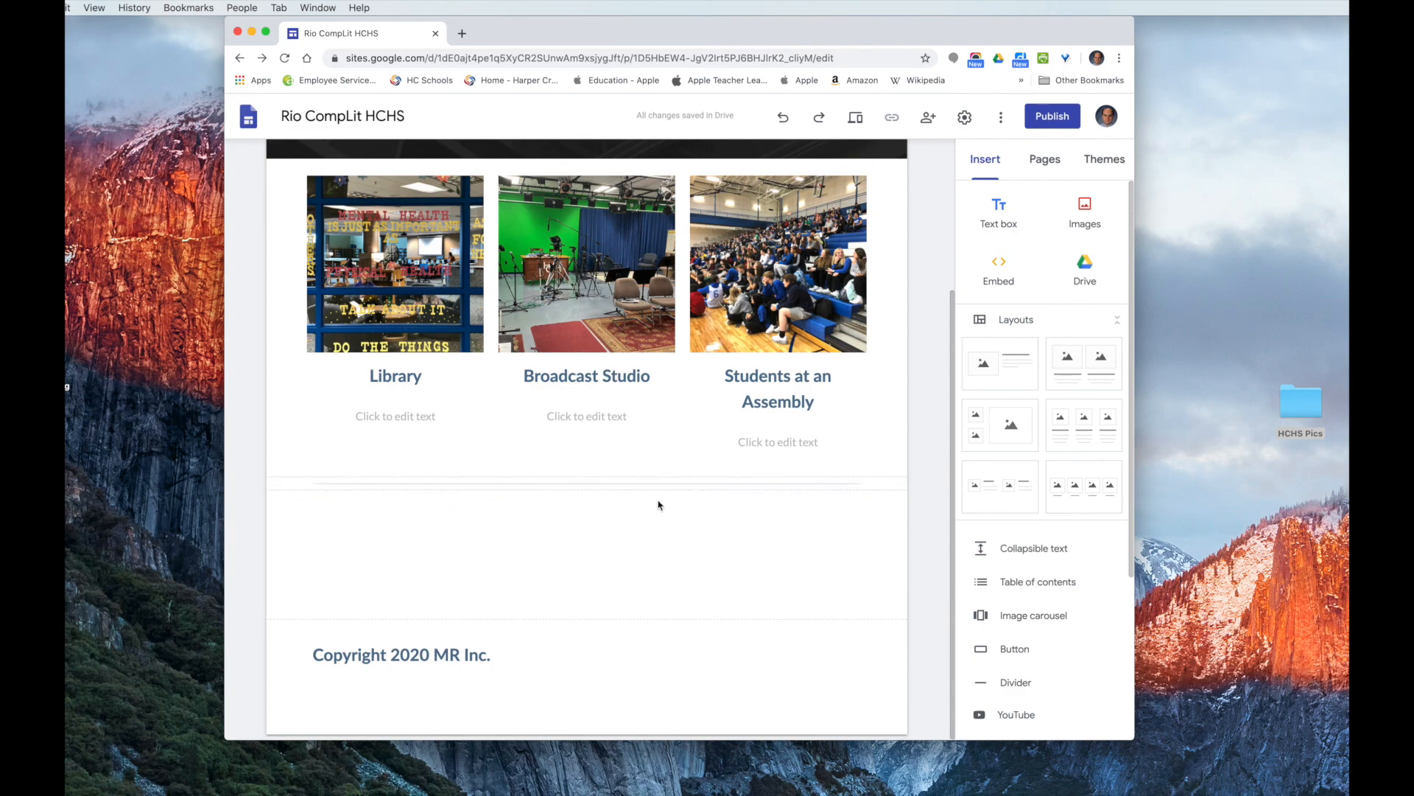
- Add a text box below the divider with the paragraph beginning "Welcome to Harper Creek High School in Battle Creek, MI." and narrow it slightly from both sides
{"action": "left_click", "coordinate": [1000, 209]}
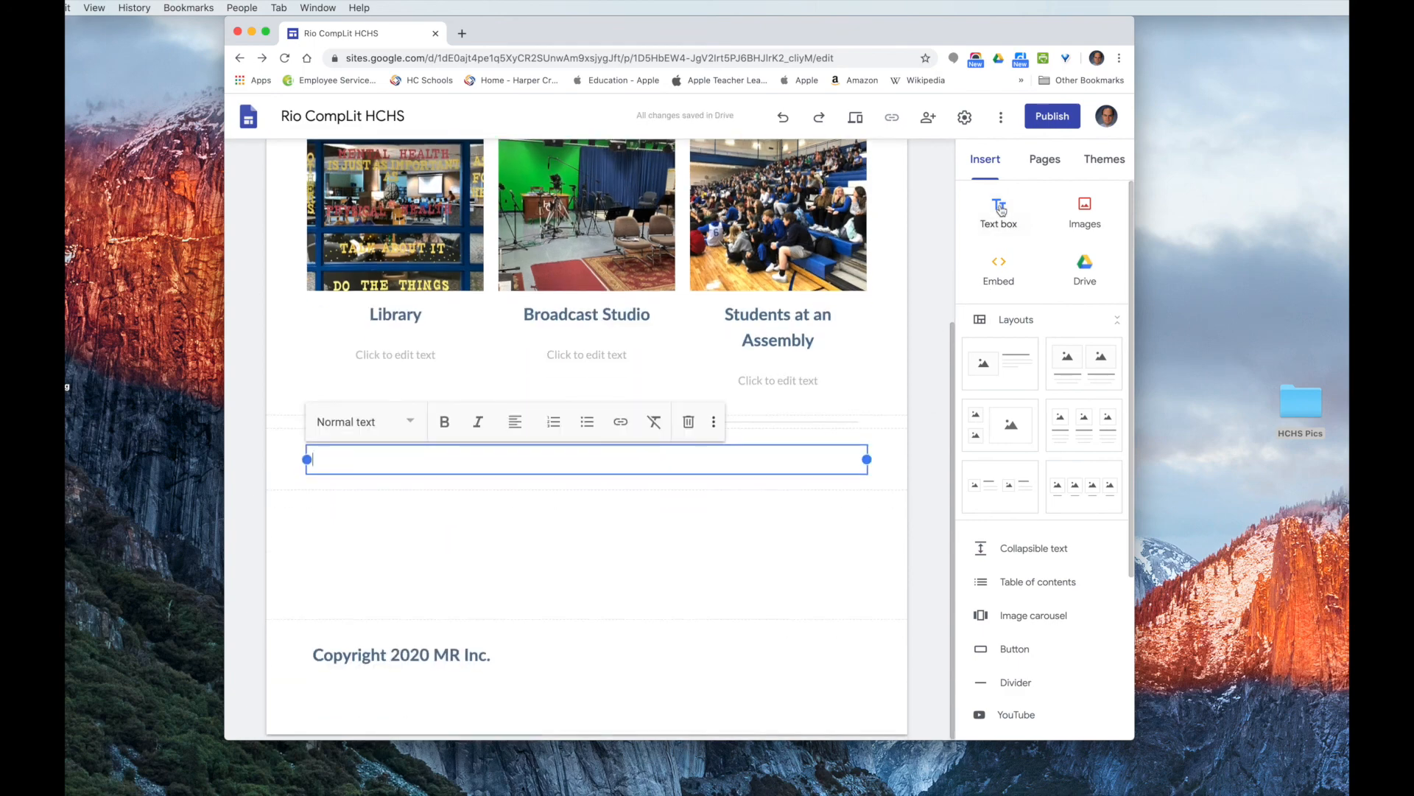
{"action": "type", "text": "Welcome to Harper Creek High School in Battle Creek, MI. HCHS has about 900 students and offers many classes, sports and extra curricular activities. This is  a  text box in Google Sites that can be edited anytime. We can add more text for each page later."}
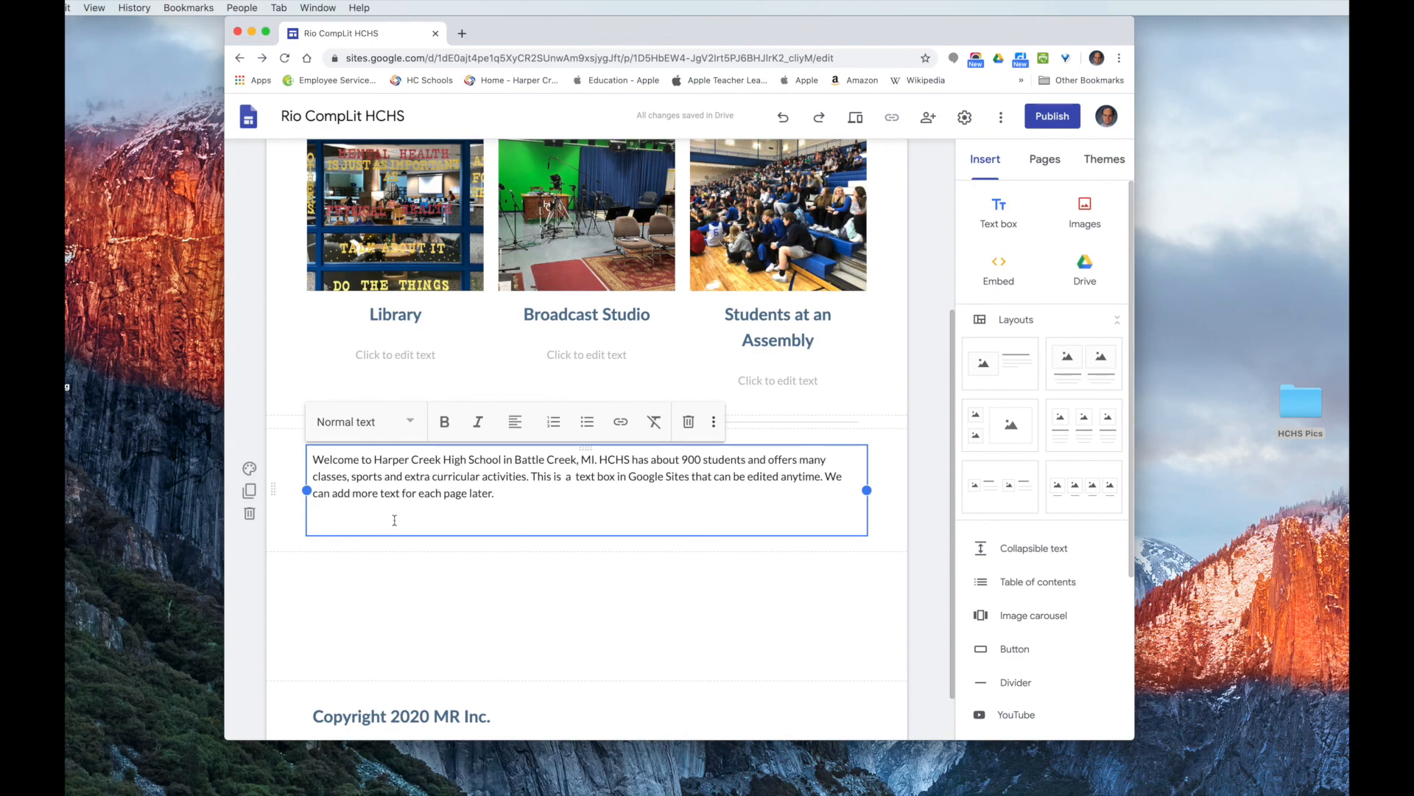
{"action": "key", "text": "BackSpace"}
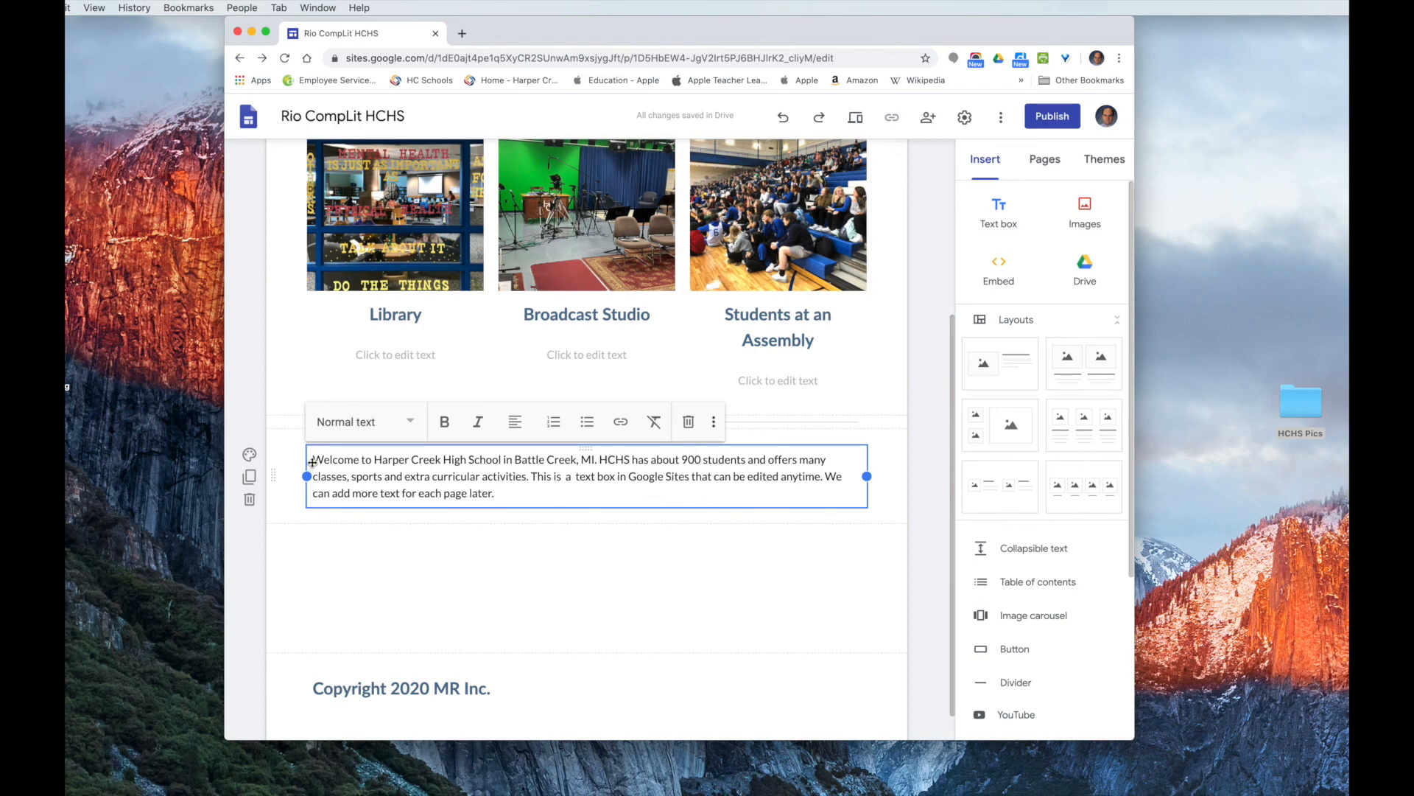
{"action": "left_click_drag", "start_coordinate": [306, 476], "coordinate": [354, 478]}
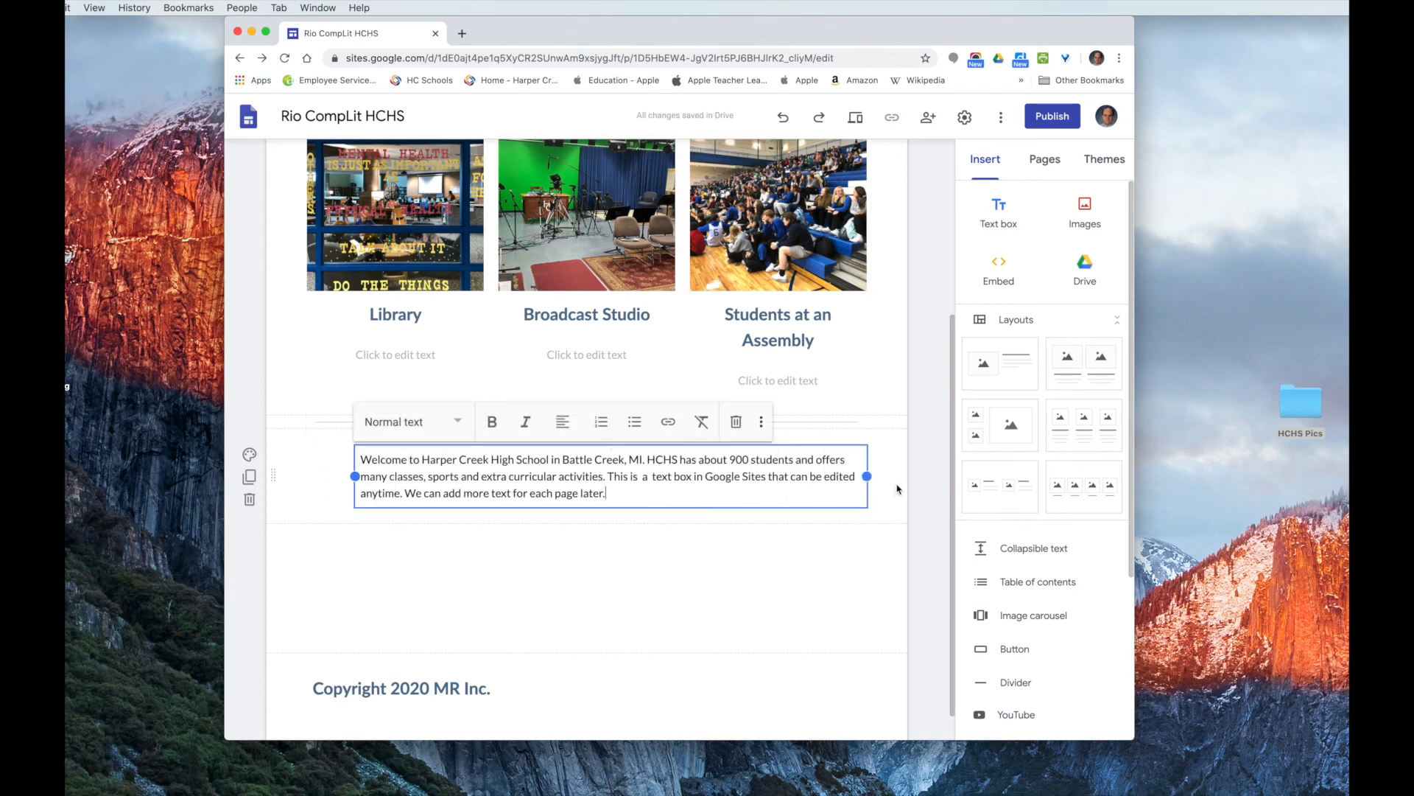
{"action": "left_click_drag", "start_coordinate": [867, 476], "coordinate": [818, 479]}
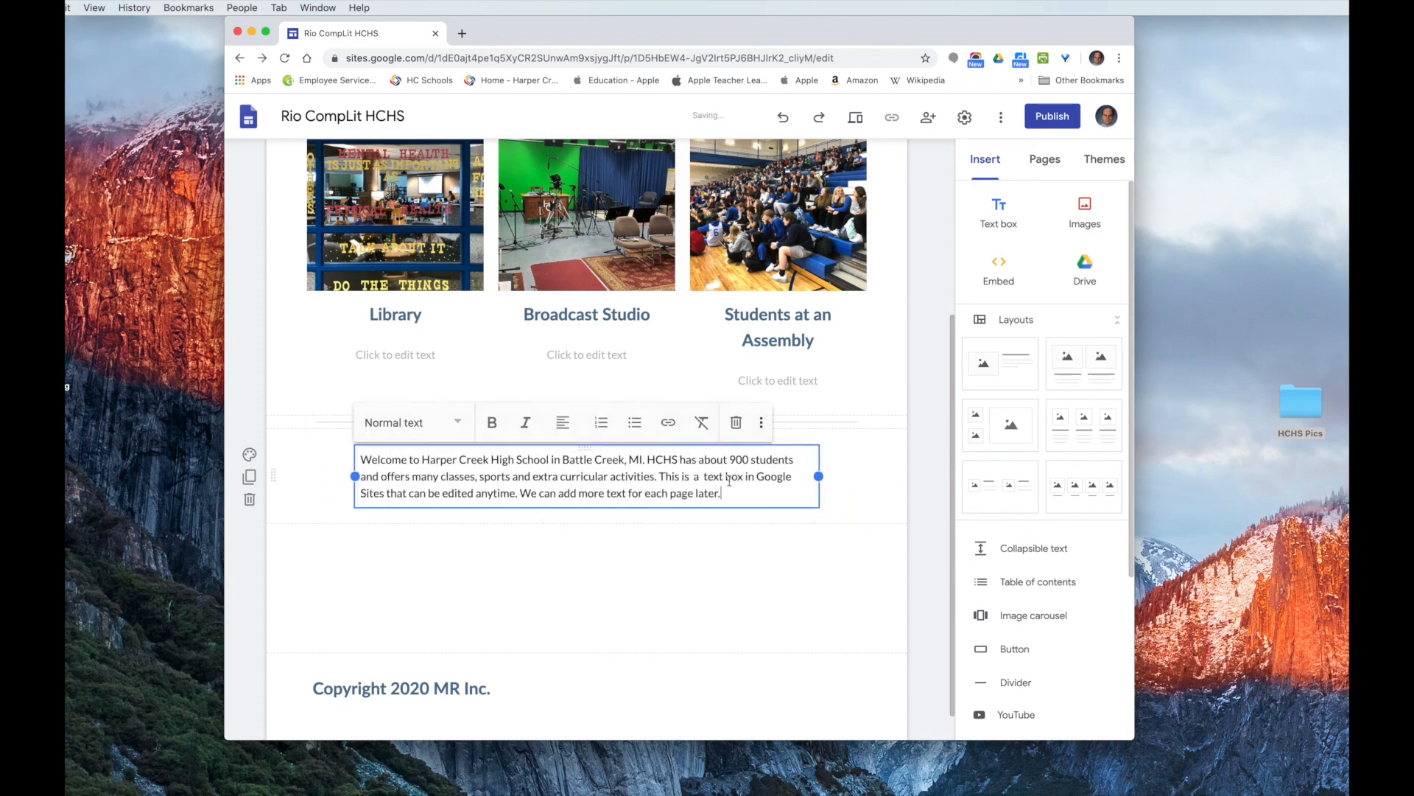
{"action": "left_click", "coordinate": [663, 598]}
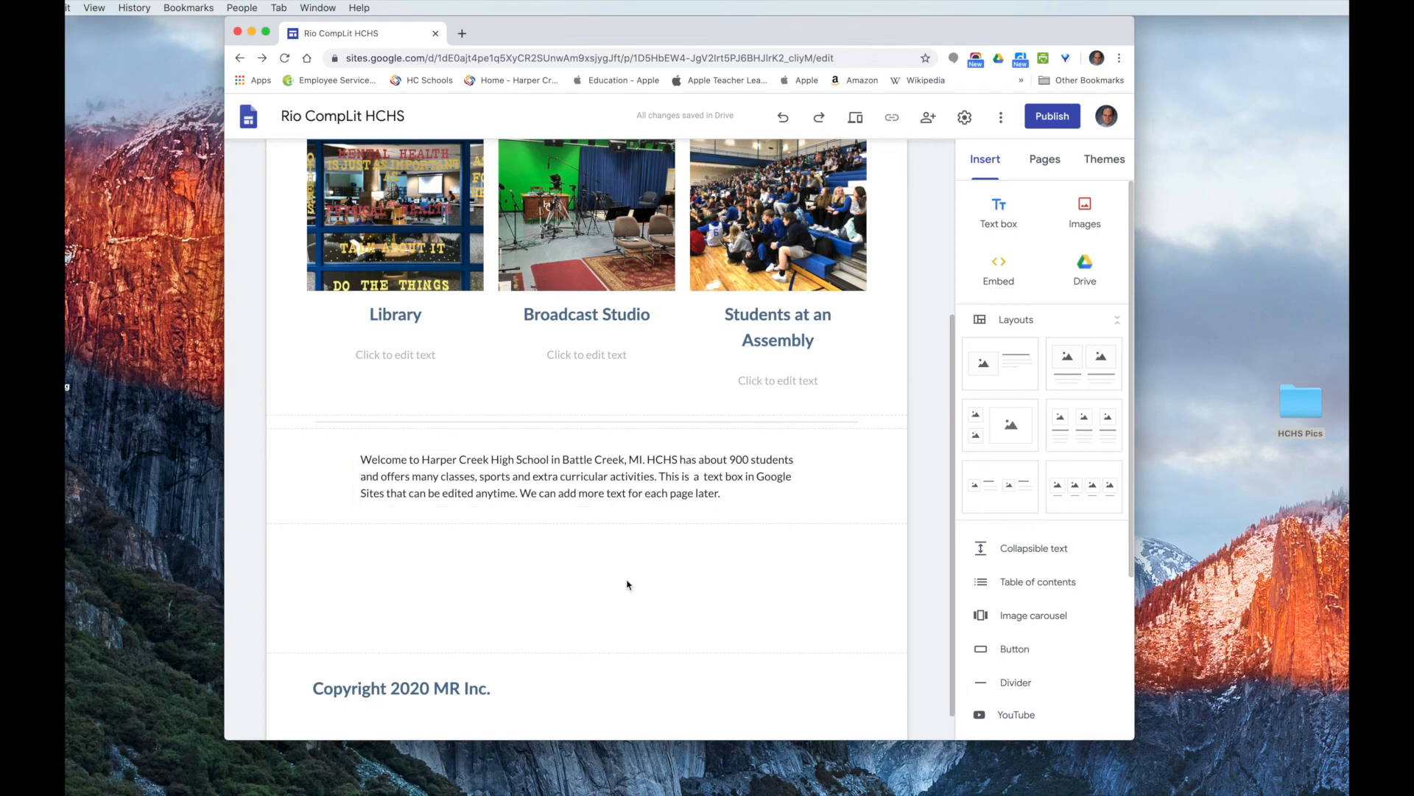
- Add a text box reading "HCHS Links" below the welcome paragraph and narrow it from both sides to just over half the content width
{"action": "scroll", "coordinate": [590, 564], "scroll_direction": "down", "scroll_amount": 1}
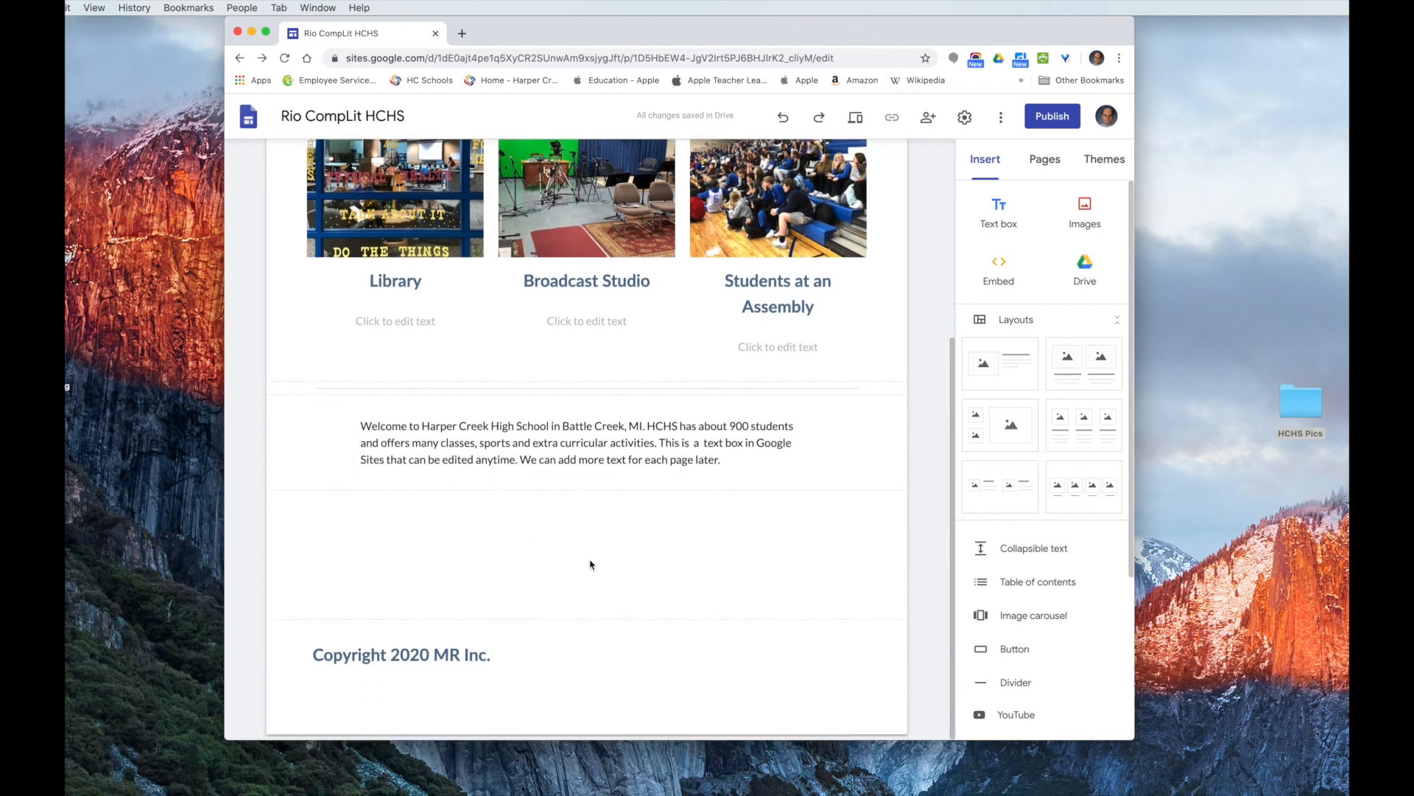
{"action": "left_click", "coordinate": [1001, 210]}
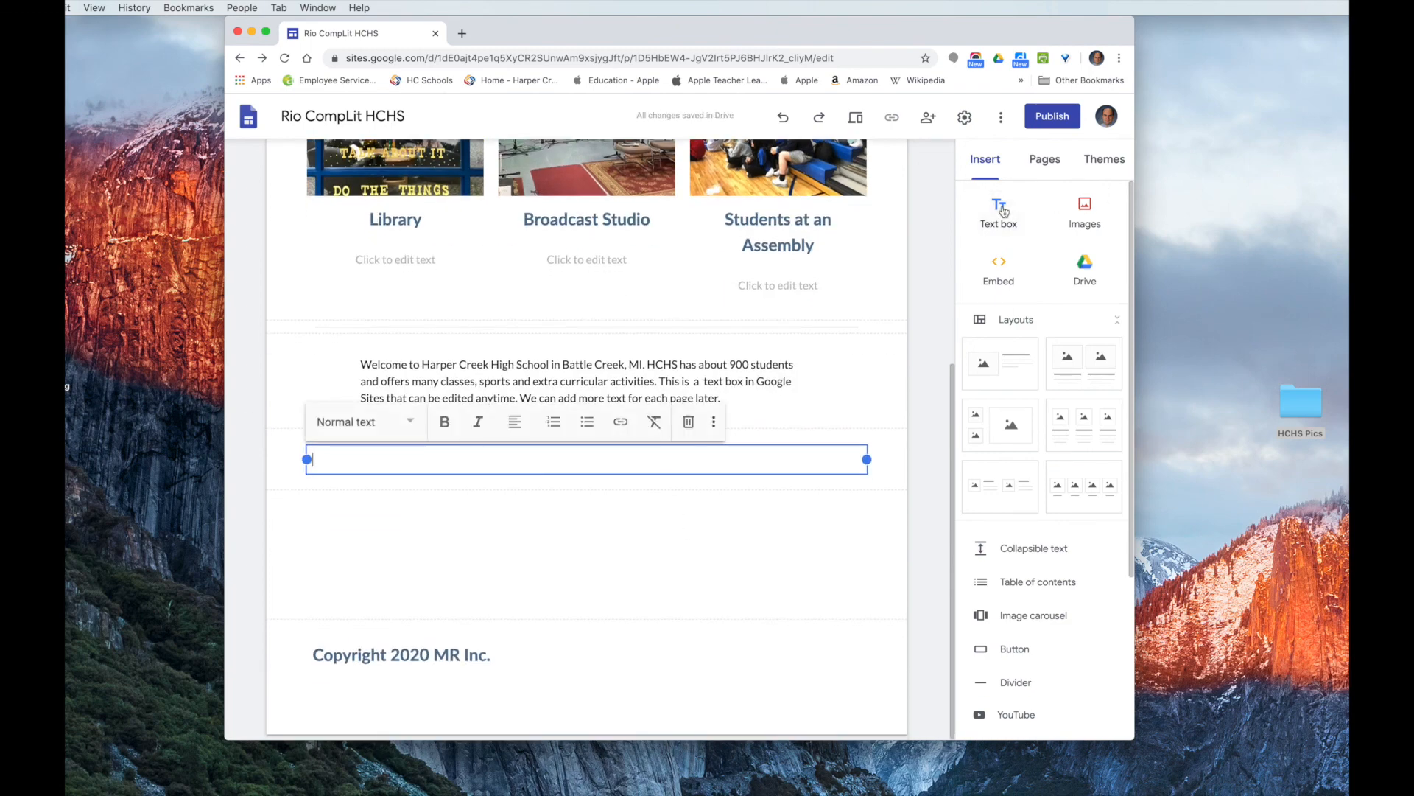
{"action": "type", "text": "HCHS Links"}
{"action": "left_click_drag", "start_coordinate": [865, 460], "coordinate": [724, 459]}
{"action": "left_click_drag", "start_coordinate": [306, 459], "coordinate": [402, 461]}
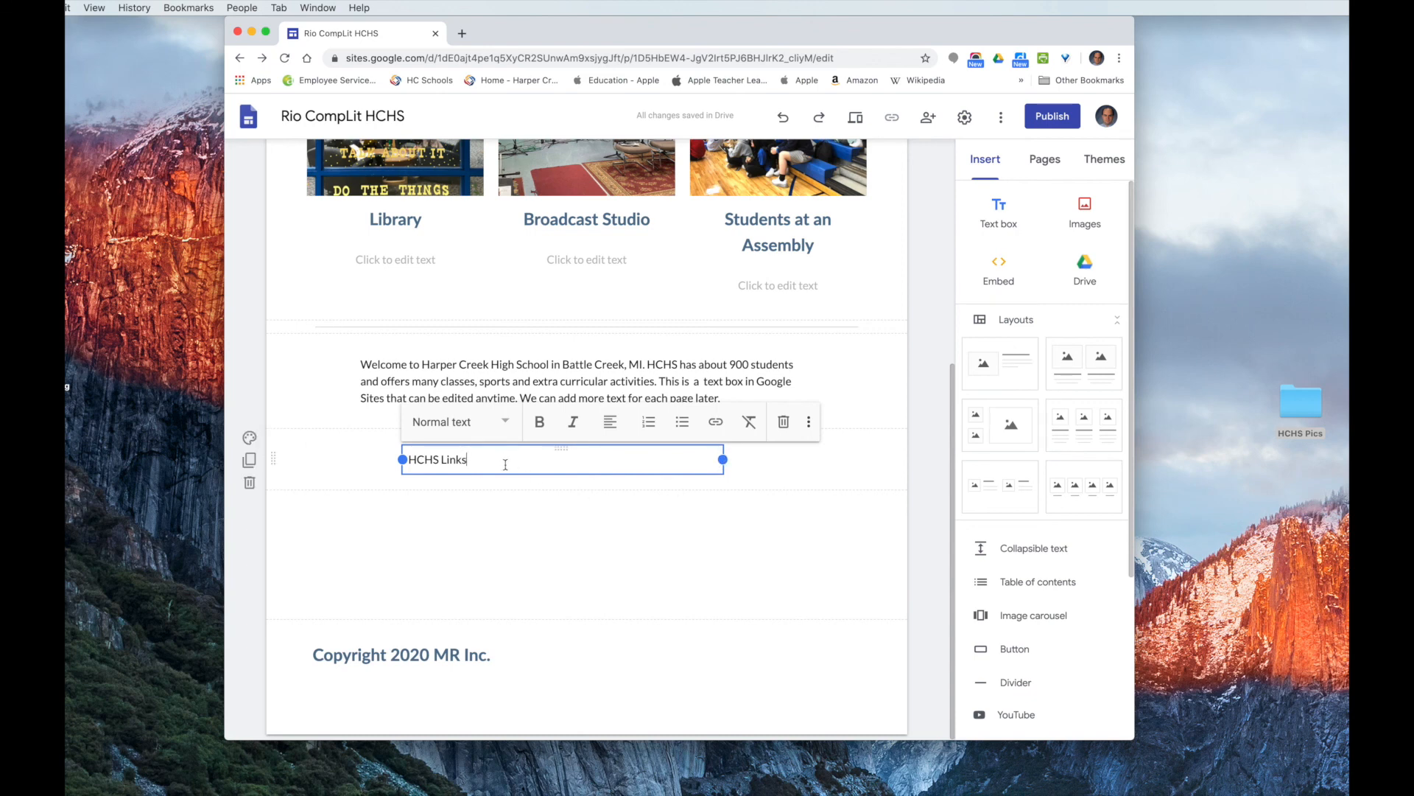
- Start a numbered list under "HCHS Links" with the items "Harper Creek Community School" and "CNN"
{"action": "key", "text": "Return"}
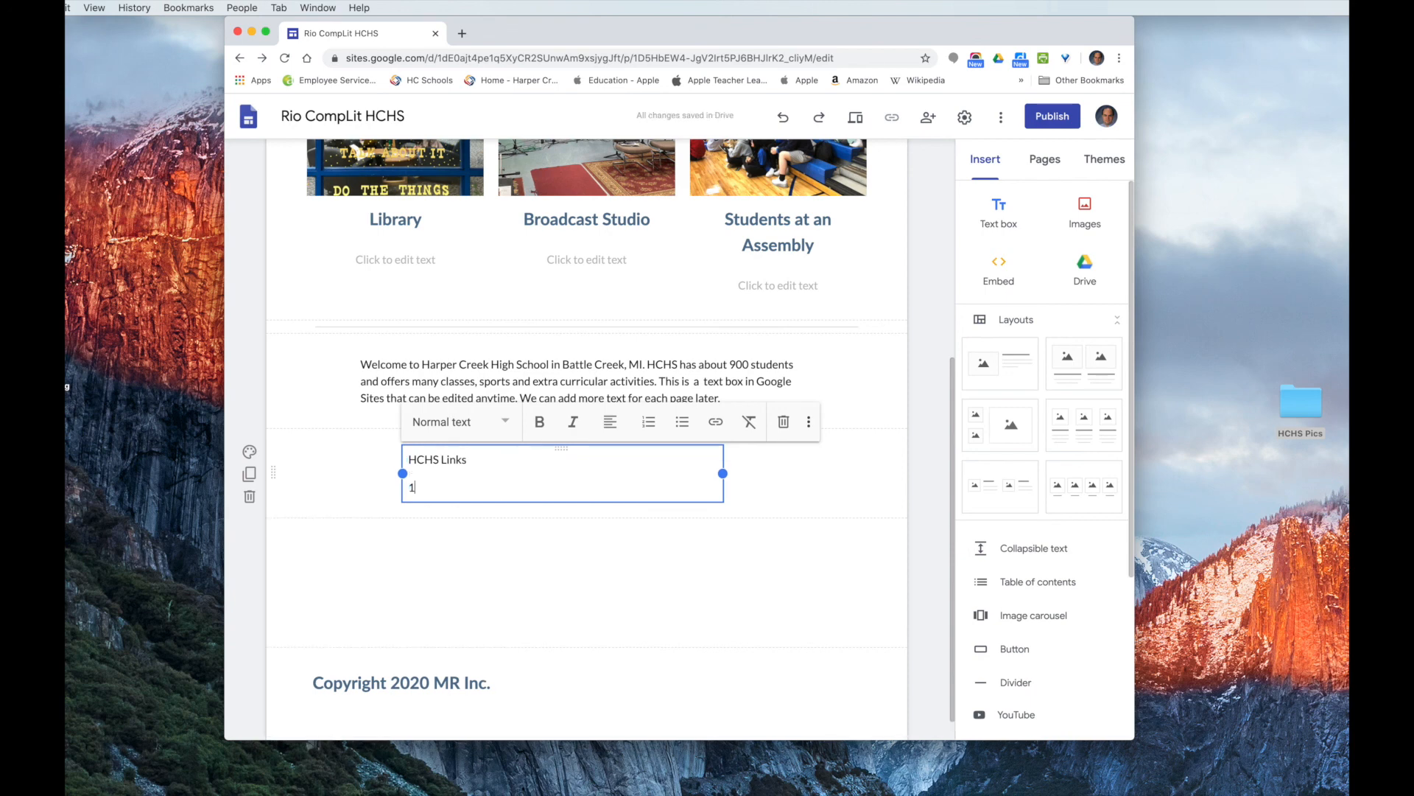
{"action": "left_click", "coordinate": [649, 422]}
{"action": "type", "text": "Harp"}
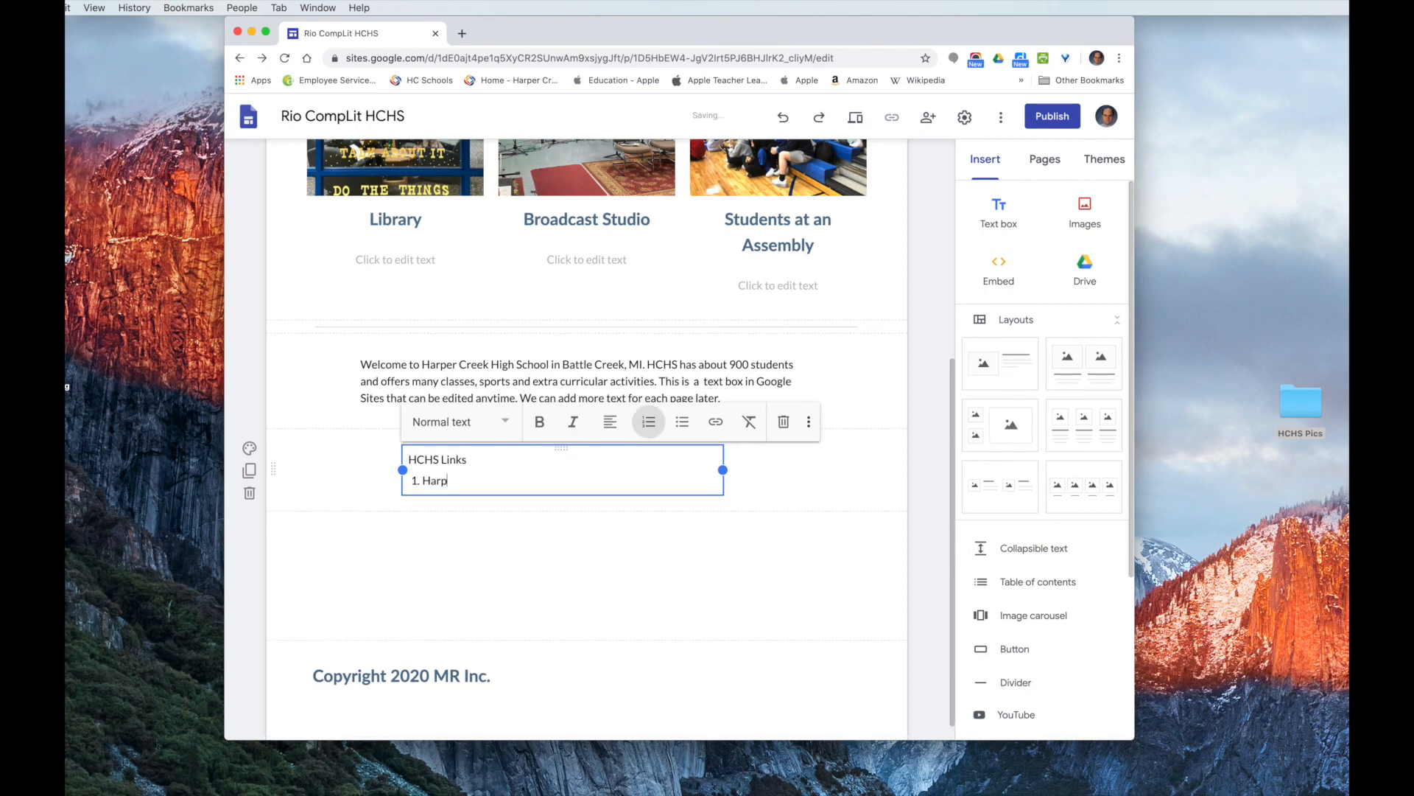
{"action": "type", "text": "er Creek Community School"}
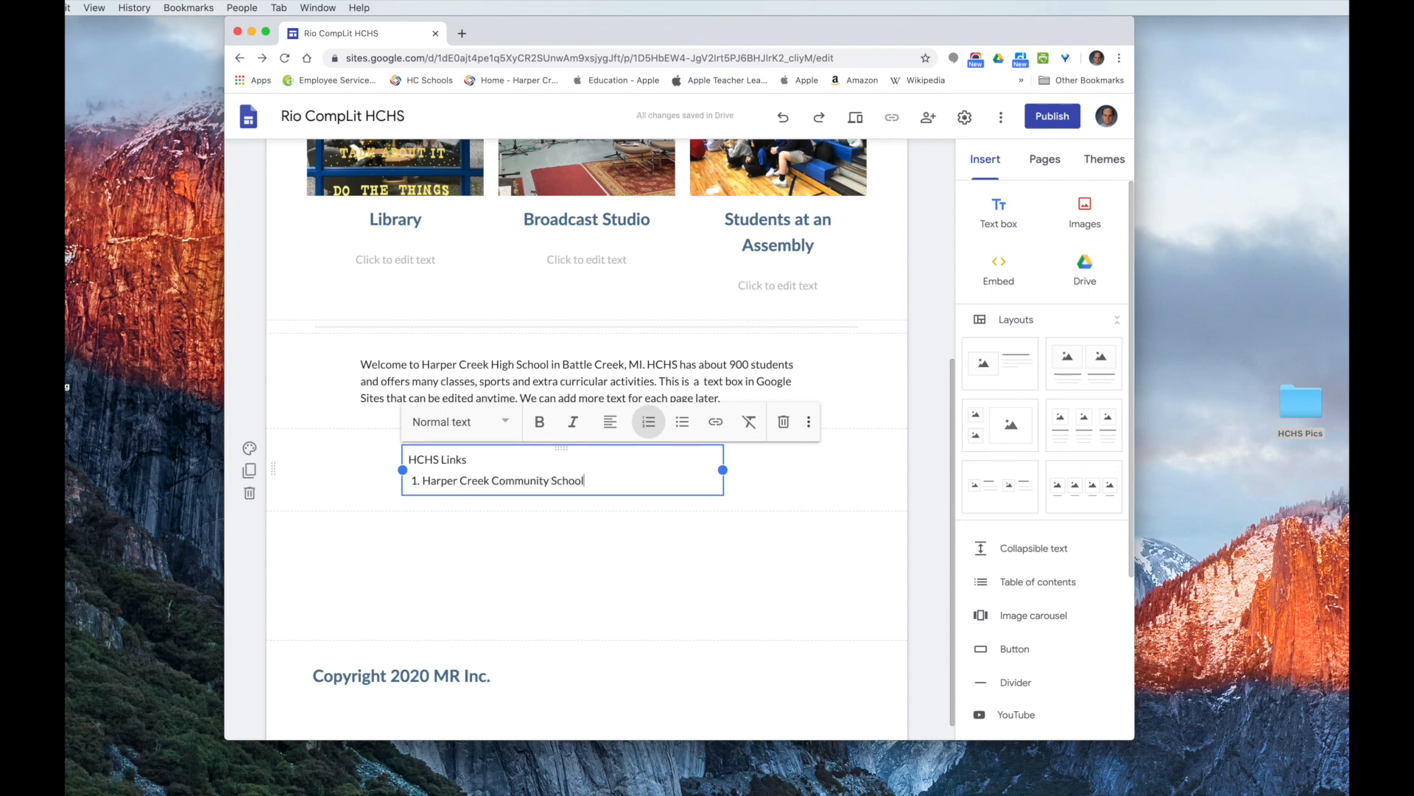
{"action": "key", "text": "Return"}
{"action": "type", "text": "2. 2."}
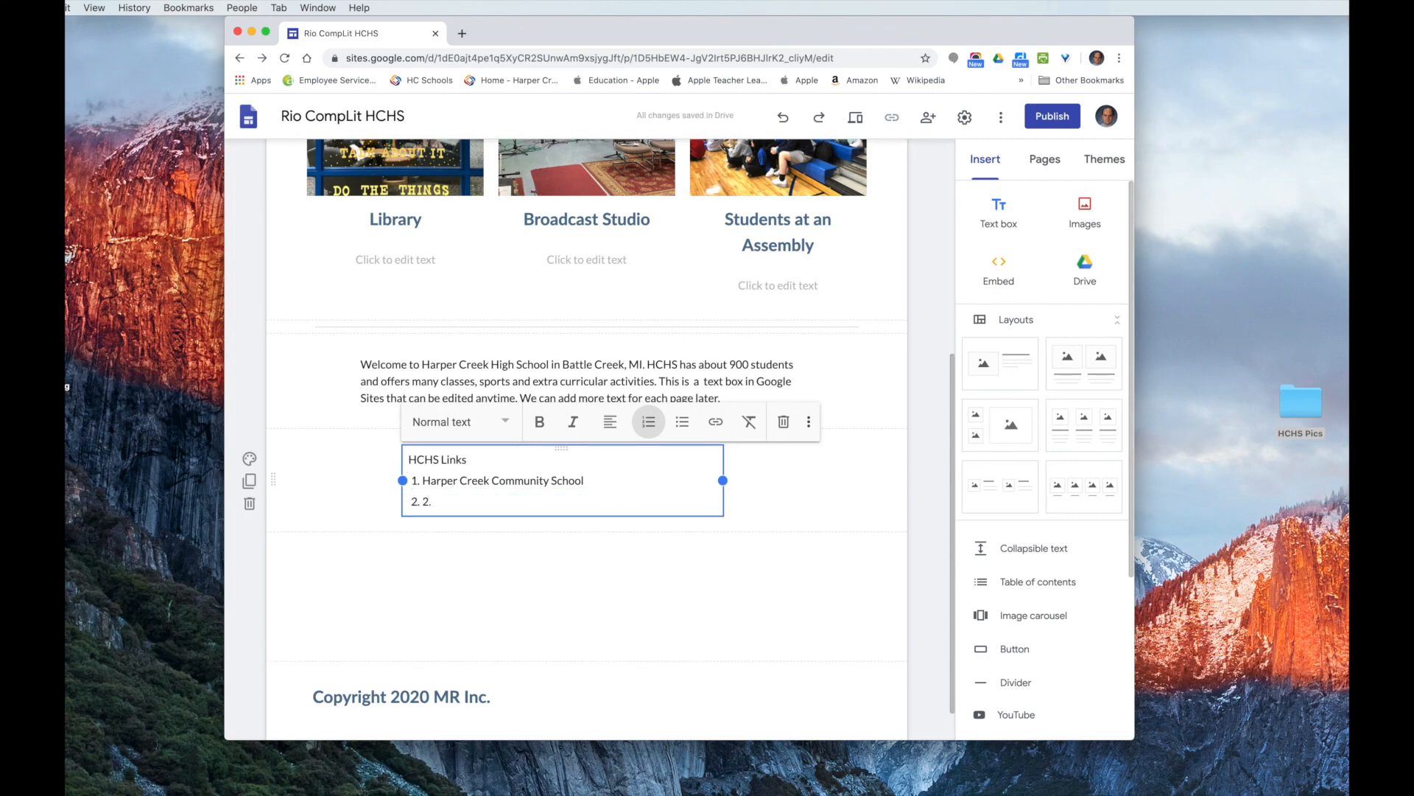
{"action": "key", "text": "BackSpace"}
{"action": "key", "text": "BackSpace"}
{"action": "type", "text": "CNN"}
{"action": "key", "text": "Return"}
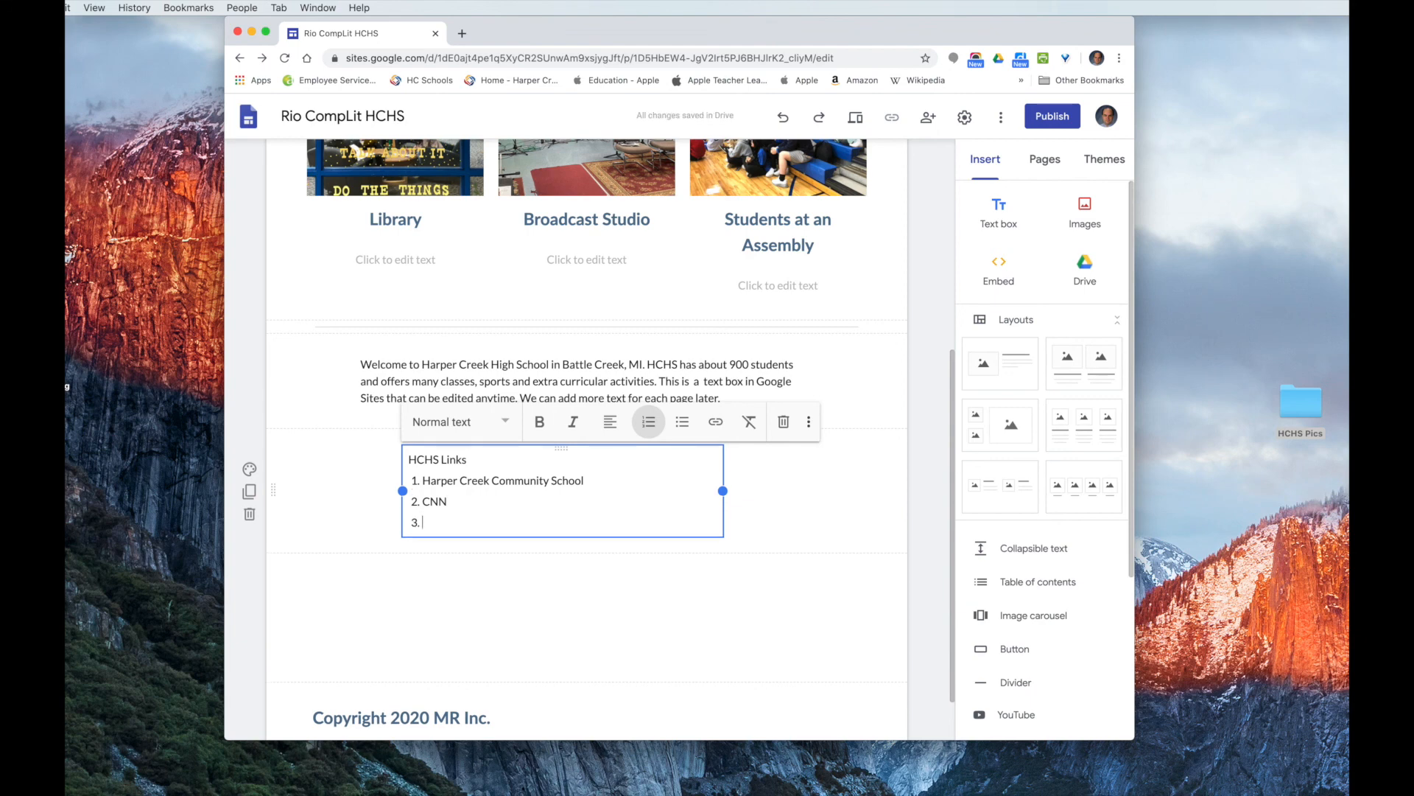
- Add "ESPN", "Apple" and "Battle Creek Enquirer" as items 3 to 5 of the numbered list
{"action": "type", "text": "ESPN"}
{"action": "key", "text": "Return"}
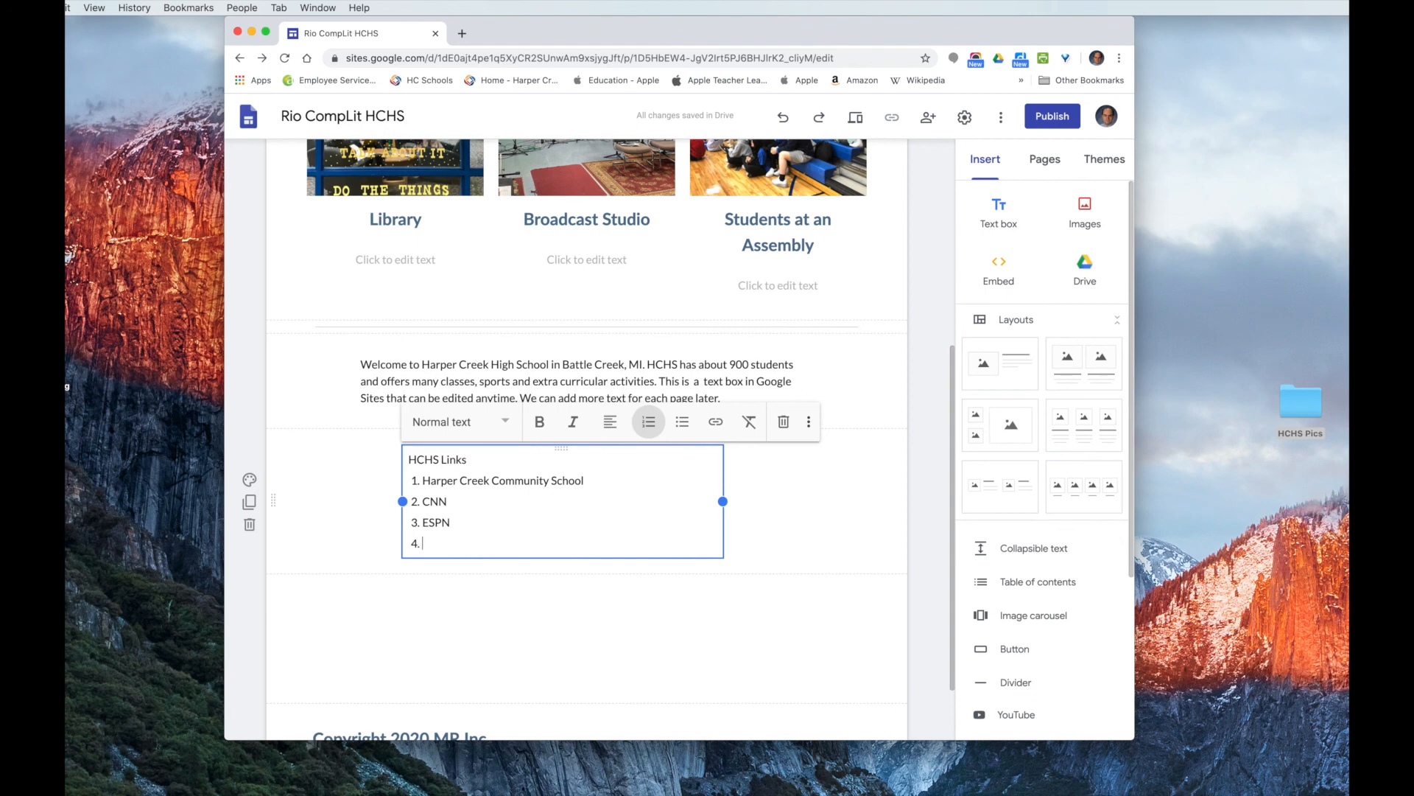
{"action": "type", "text": "Applpe"}
{"action": "key", "text": "BackSpace"}
{"action": "key", "text": "BackSpace"}
{"action": "key", "text": "Return"}
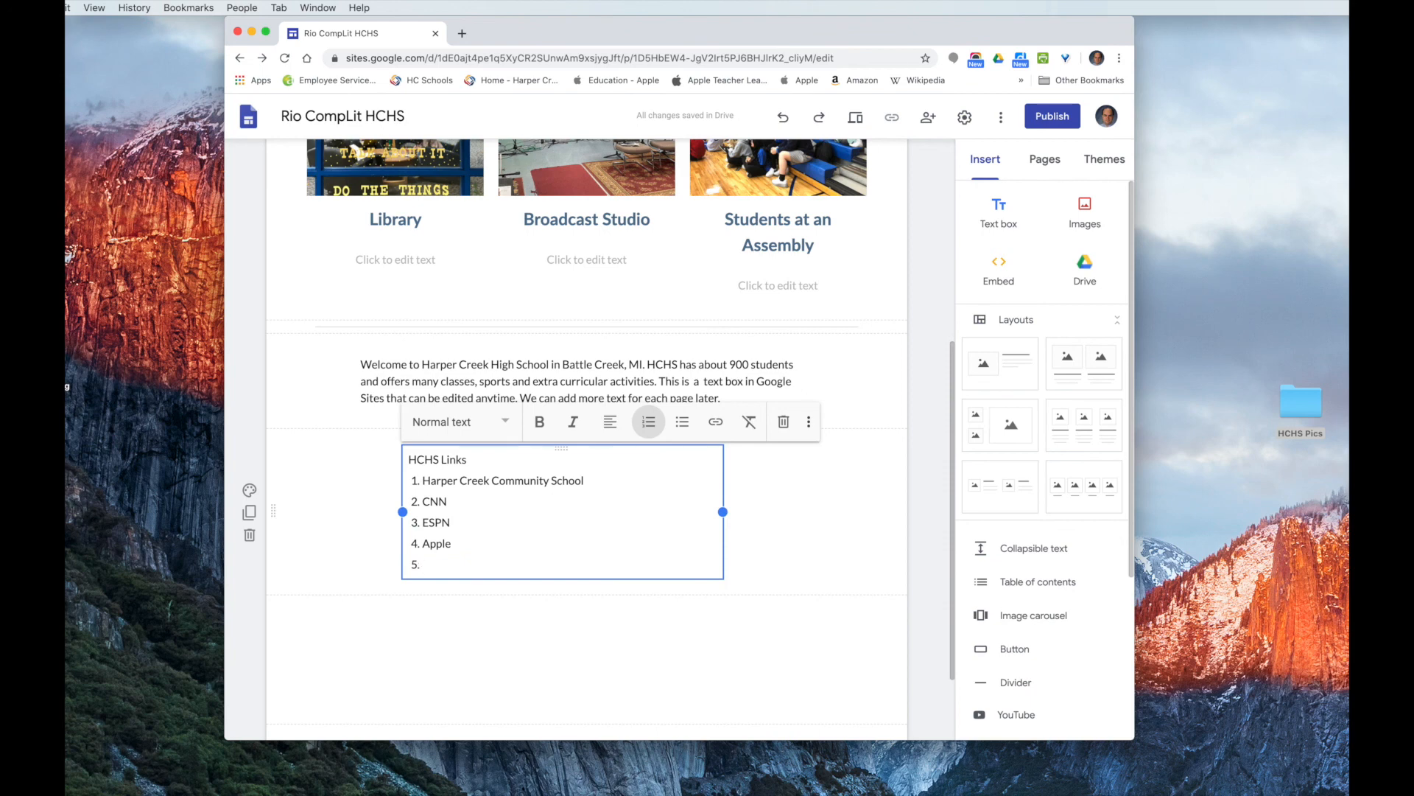
{"action": "type", "text": "Battle Creek Enquirer"}
- Apply the Subheading style to the "HCHS Links" line above the numbered list
{"action": "left_click_drag", "start_coordinate": [410, 461], "coordinate": [469, 463]}
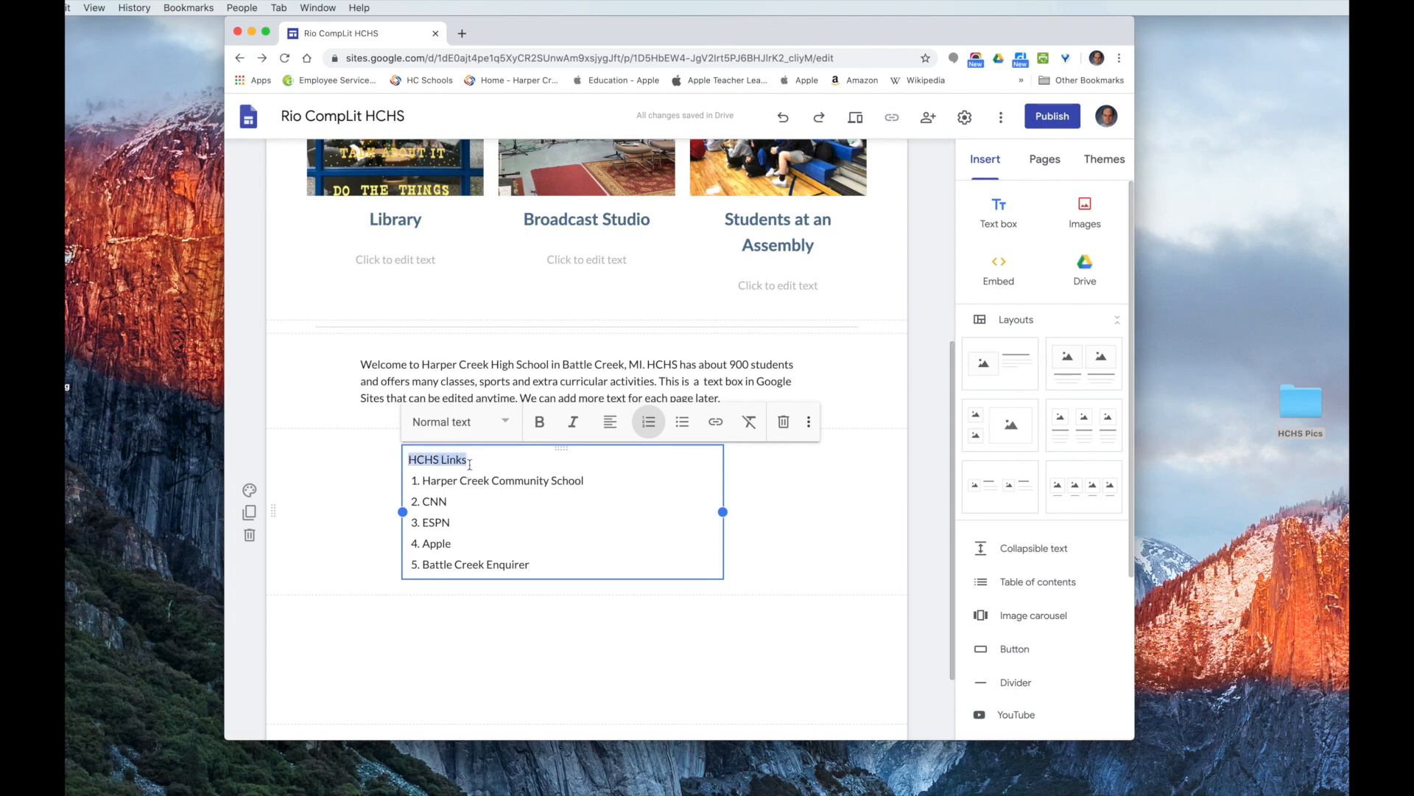
{"action": "left_click", "coordinate": [504, 423]}
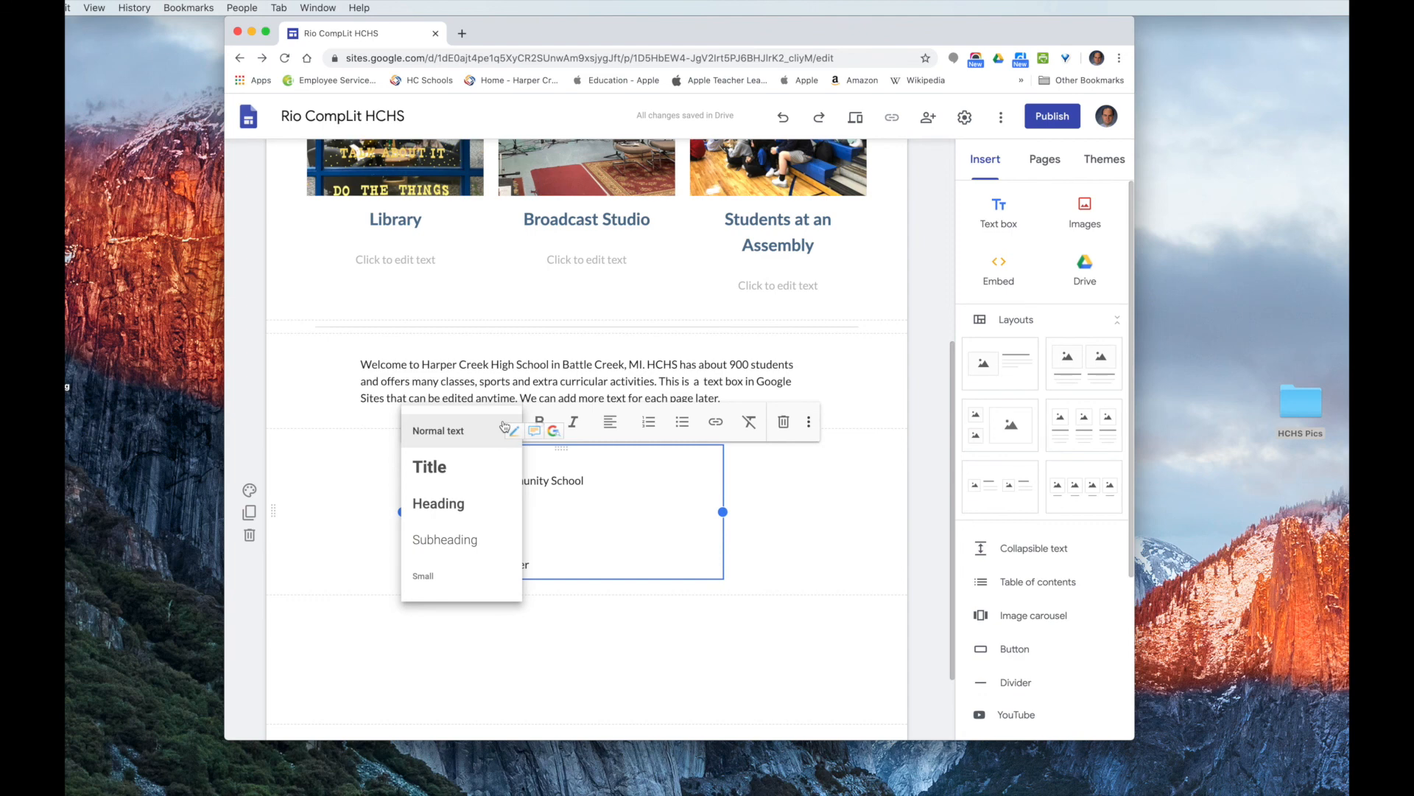
{"action": "left_click", "coordinate": [453, 541]}
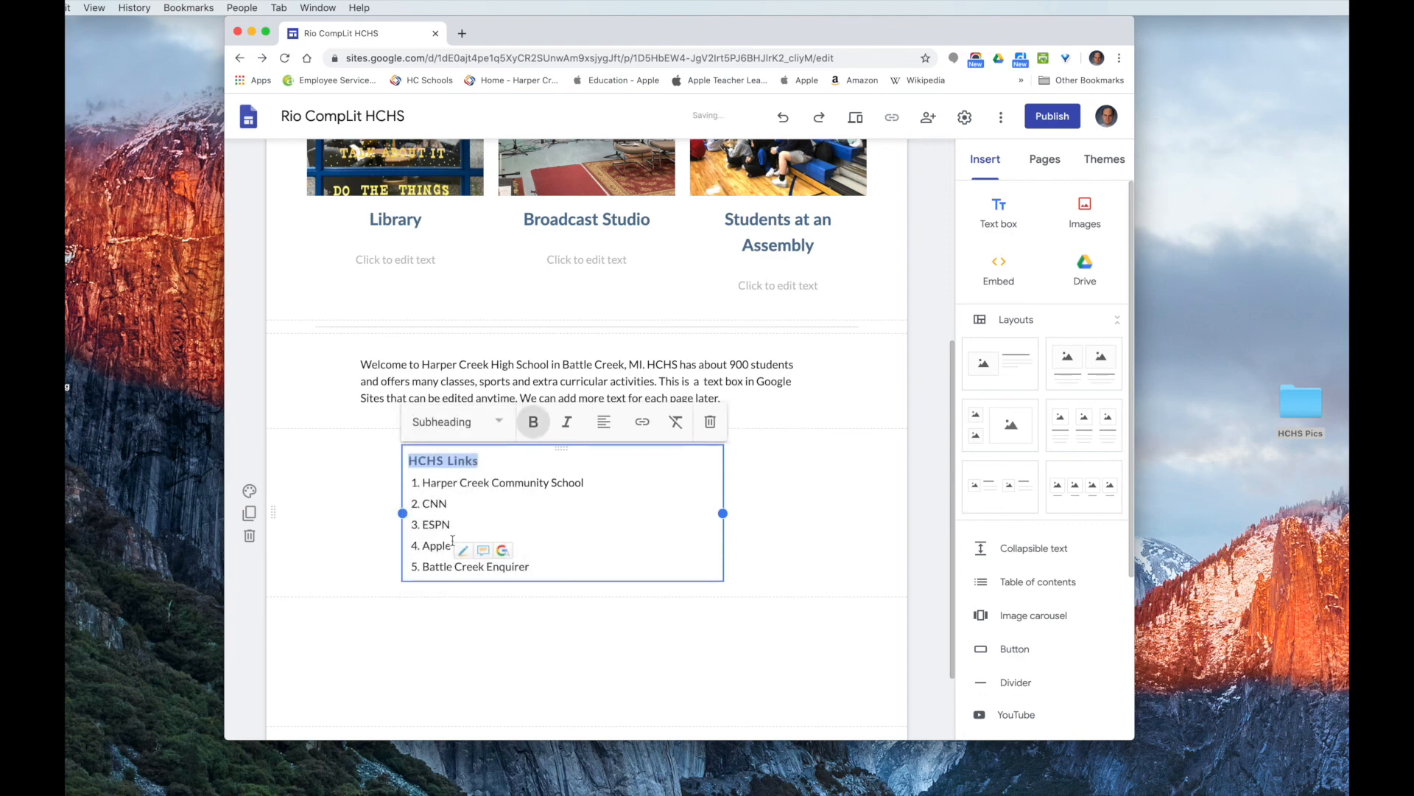
{"action": "left_click", "coordinate": [546, 515]}
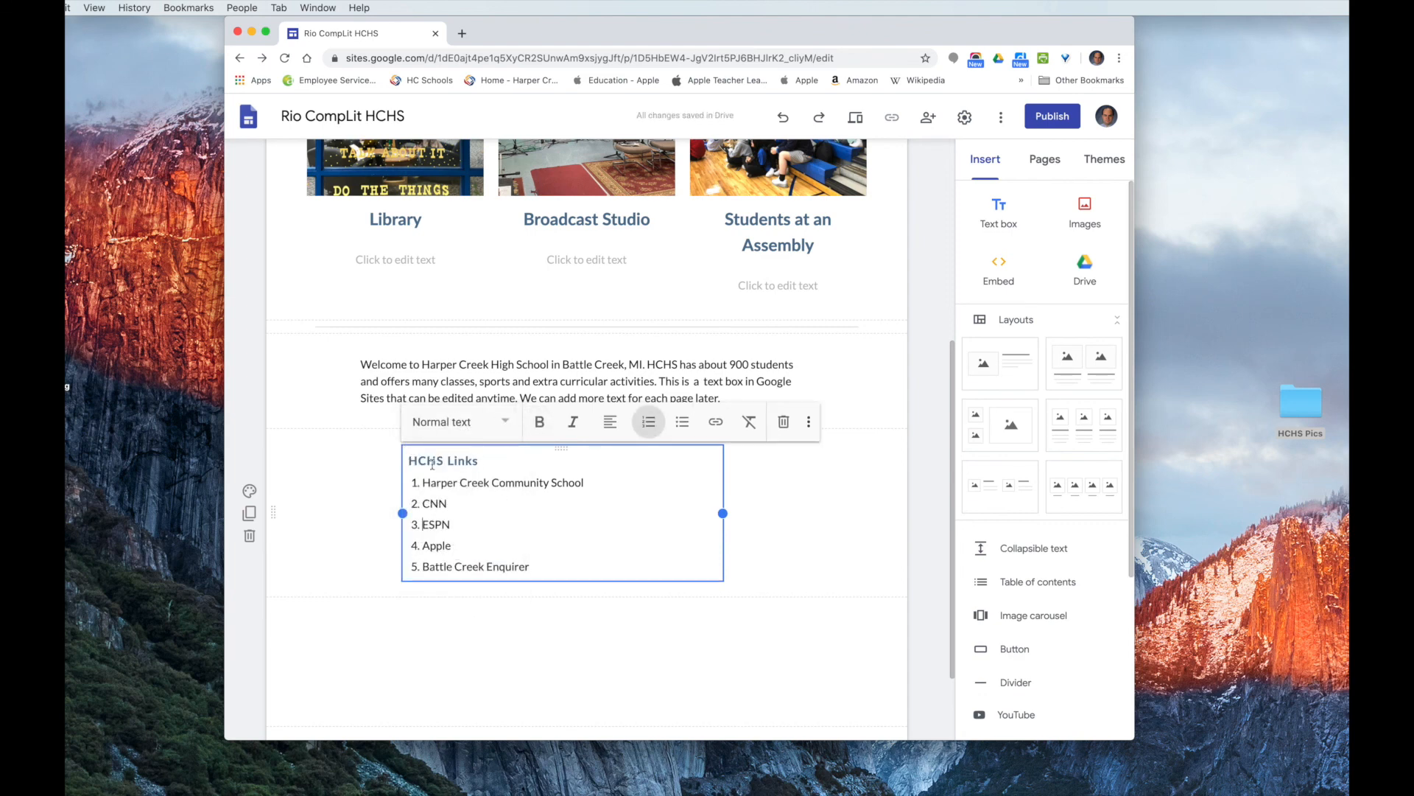
{"action": "left_click", "coordinate": [497, 426]}
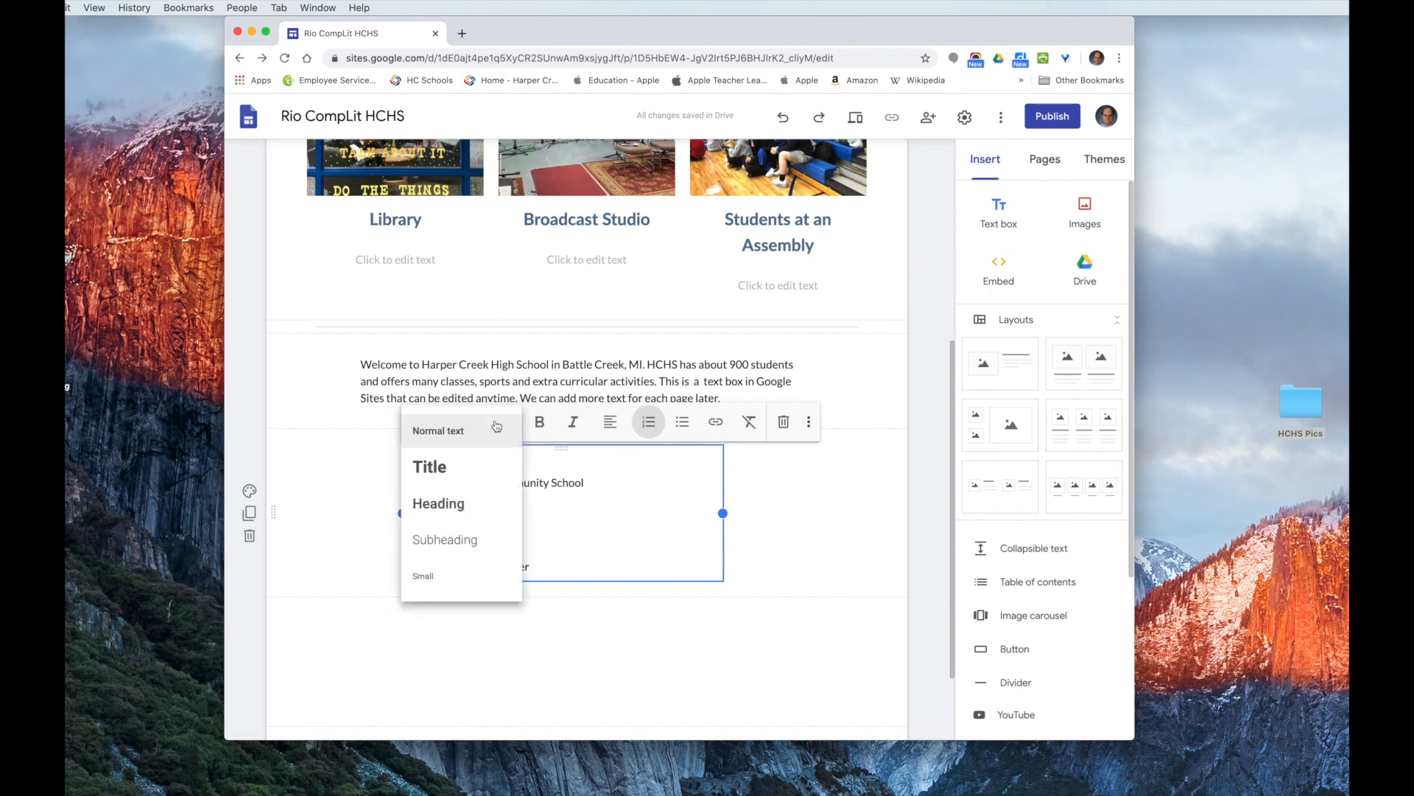
{"action": "left_click", "coordinate": [438, 503]}
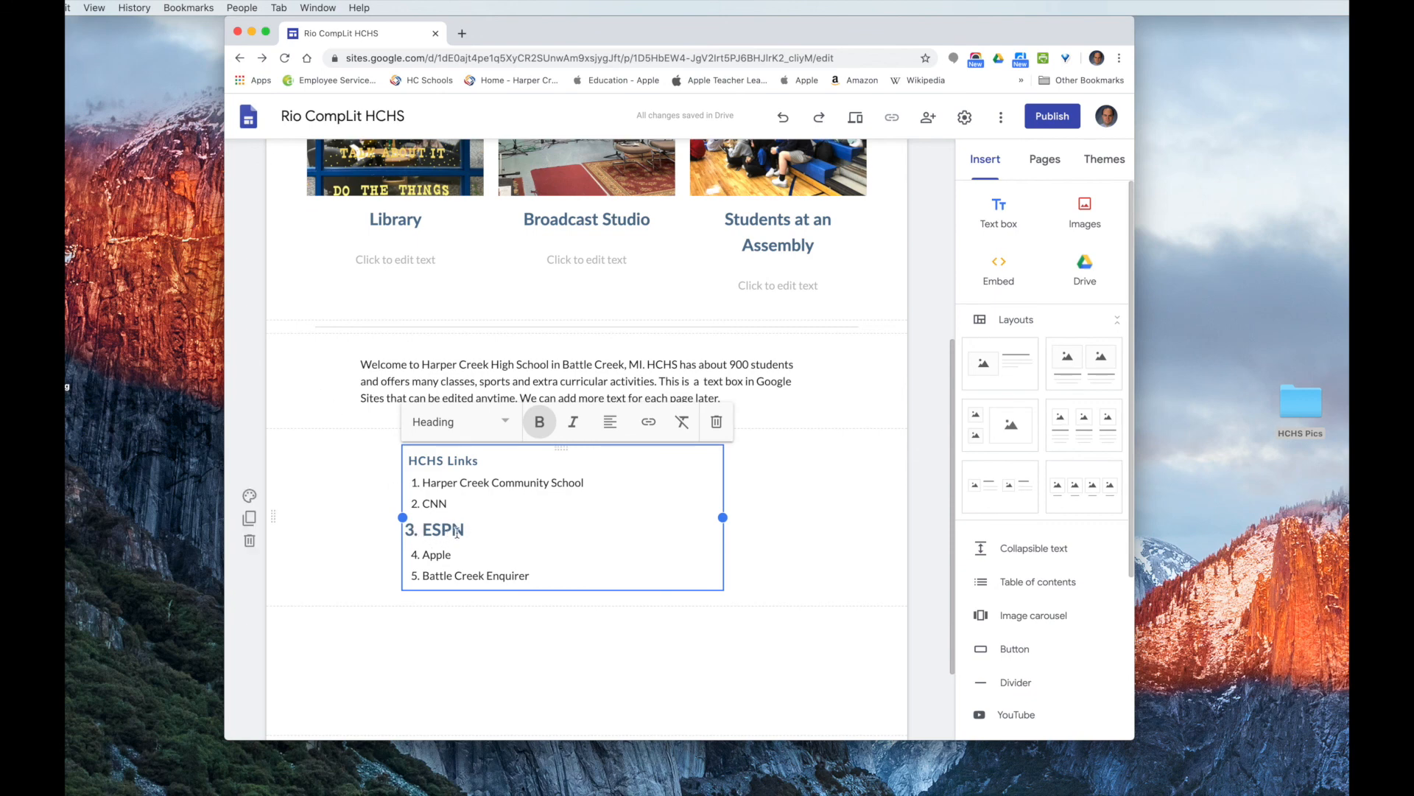
{"action": "left_click", "coordinate": [783, 117]}
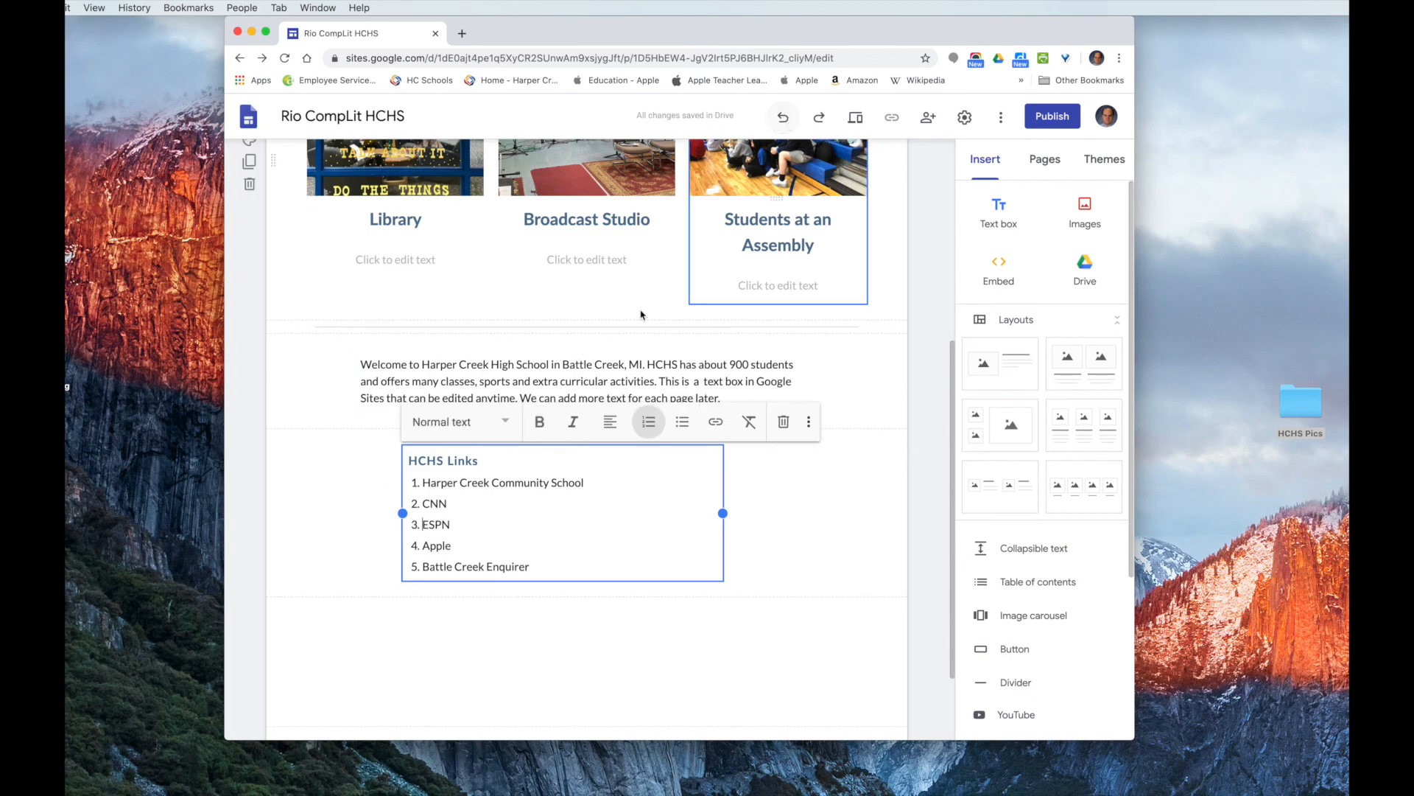
- Apply the Heading style to the "HCHS Links" line above the numbered list
{"action": "left_click_drag", "start_coordinate": [485, 461], "coordinate": [407, 460]}
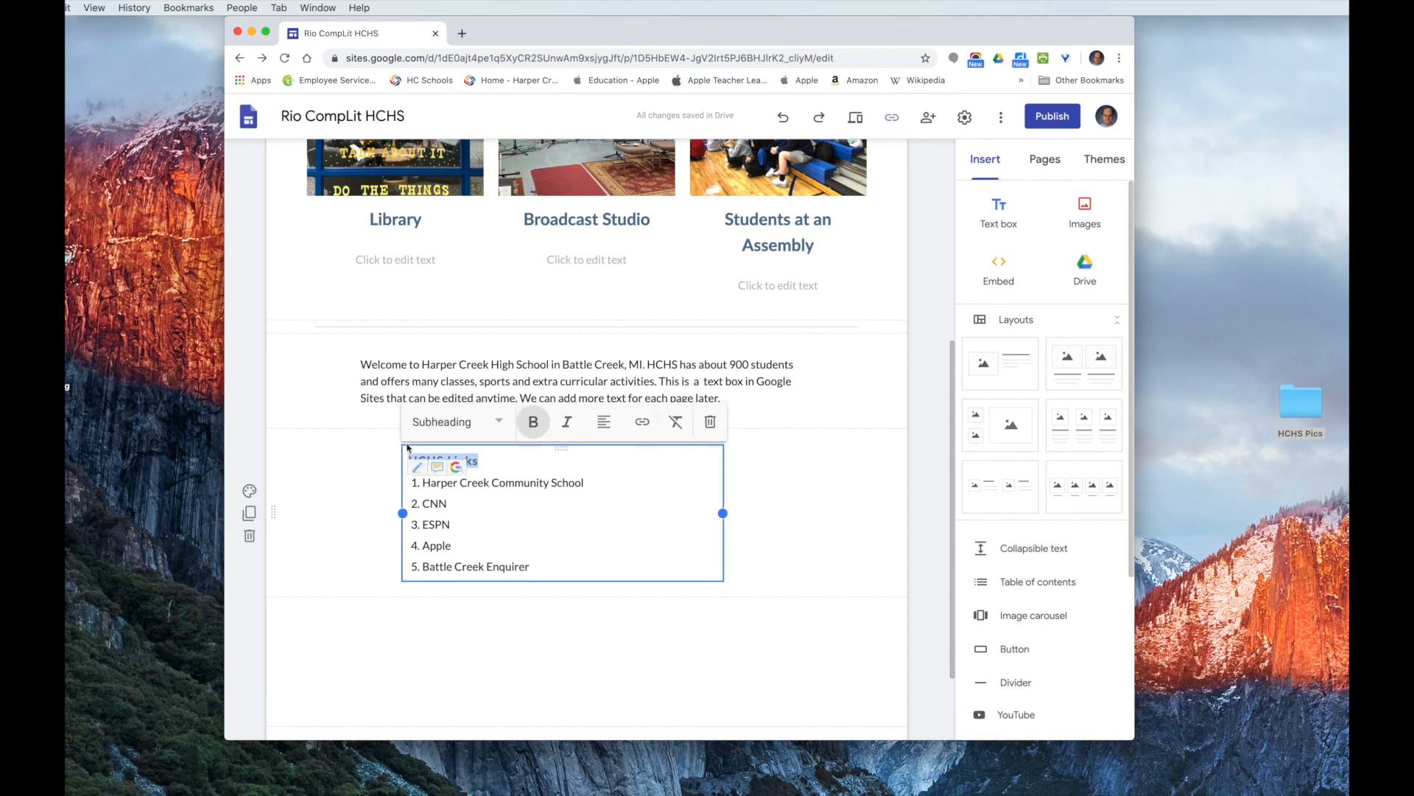
{"action": "left_click", "coordinate": [503, 432]}
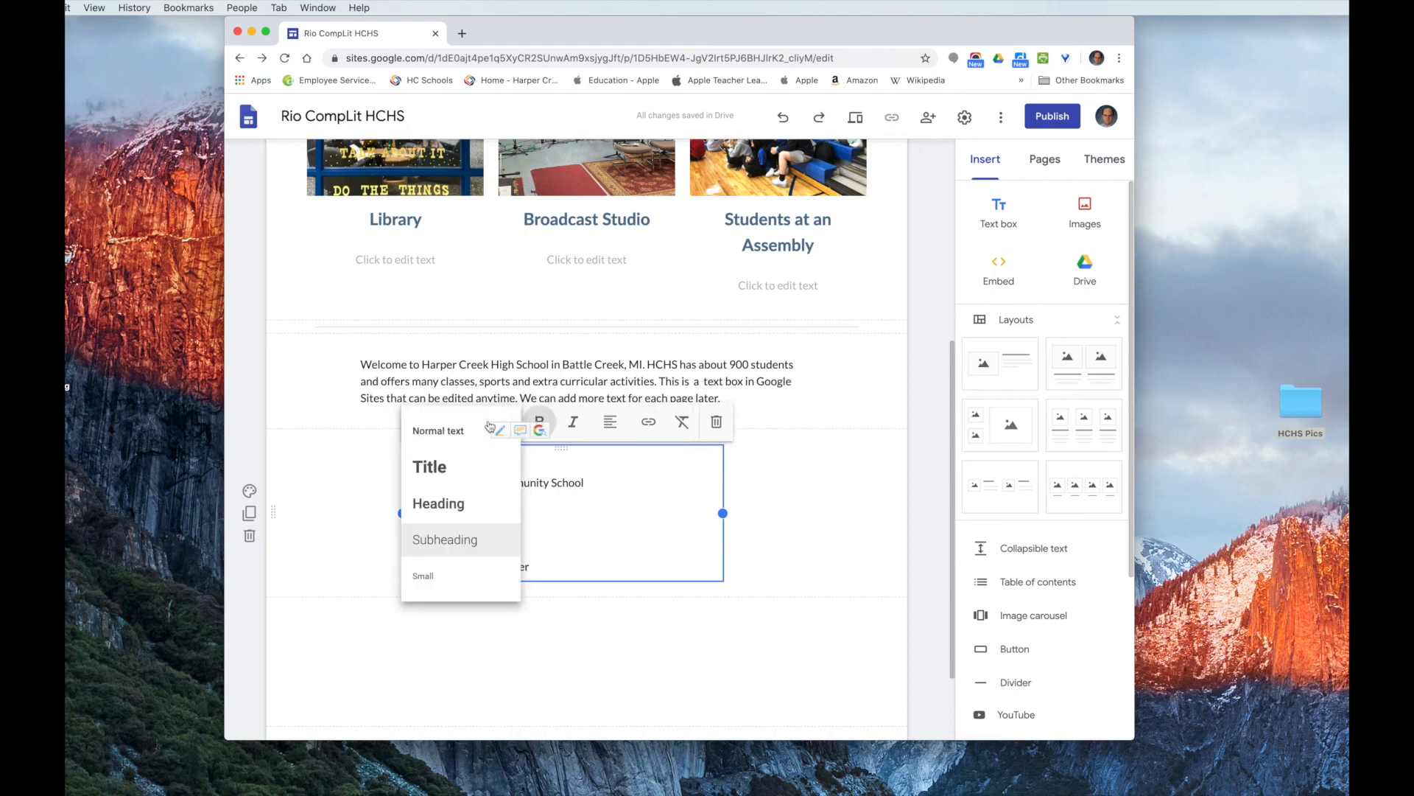
{"action": "left_click", "coordinate": [449, 508]}
{"action": "left_click", "coordinate": [634, 540]}
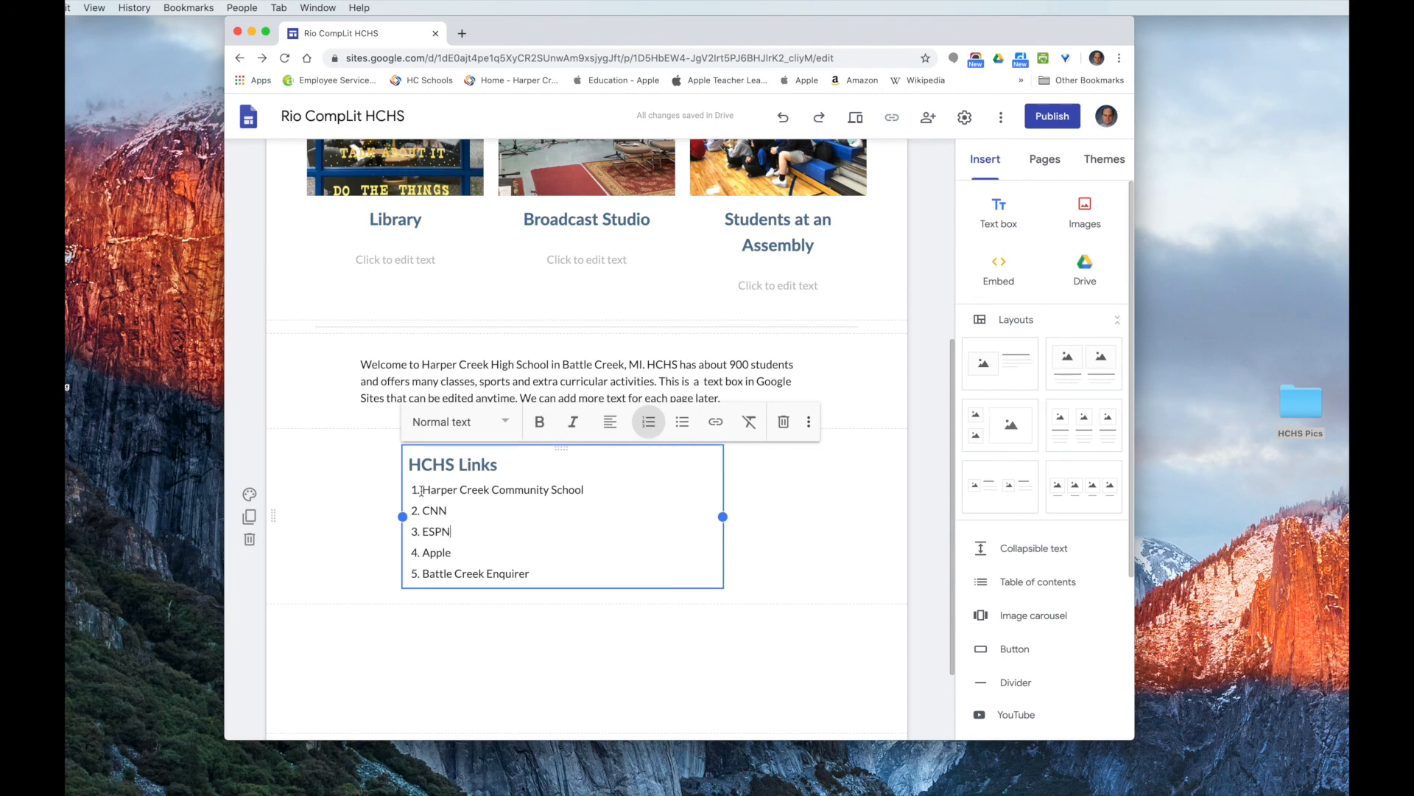
- Correct the first list item to "Harper Creek Community Schools" and leave the text box
{"action": "left_click", "coordinate": [584, 492]}
{"action": "type", "text": "s"}
{"action": "left_click", "coordinate": [785, 568]}
{"action": "left_click", "coordinate": [669, 693]}
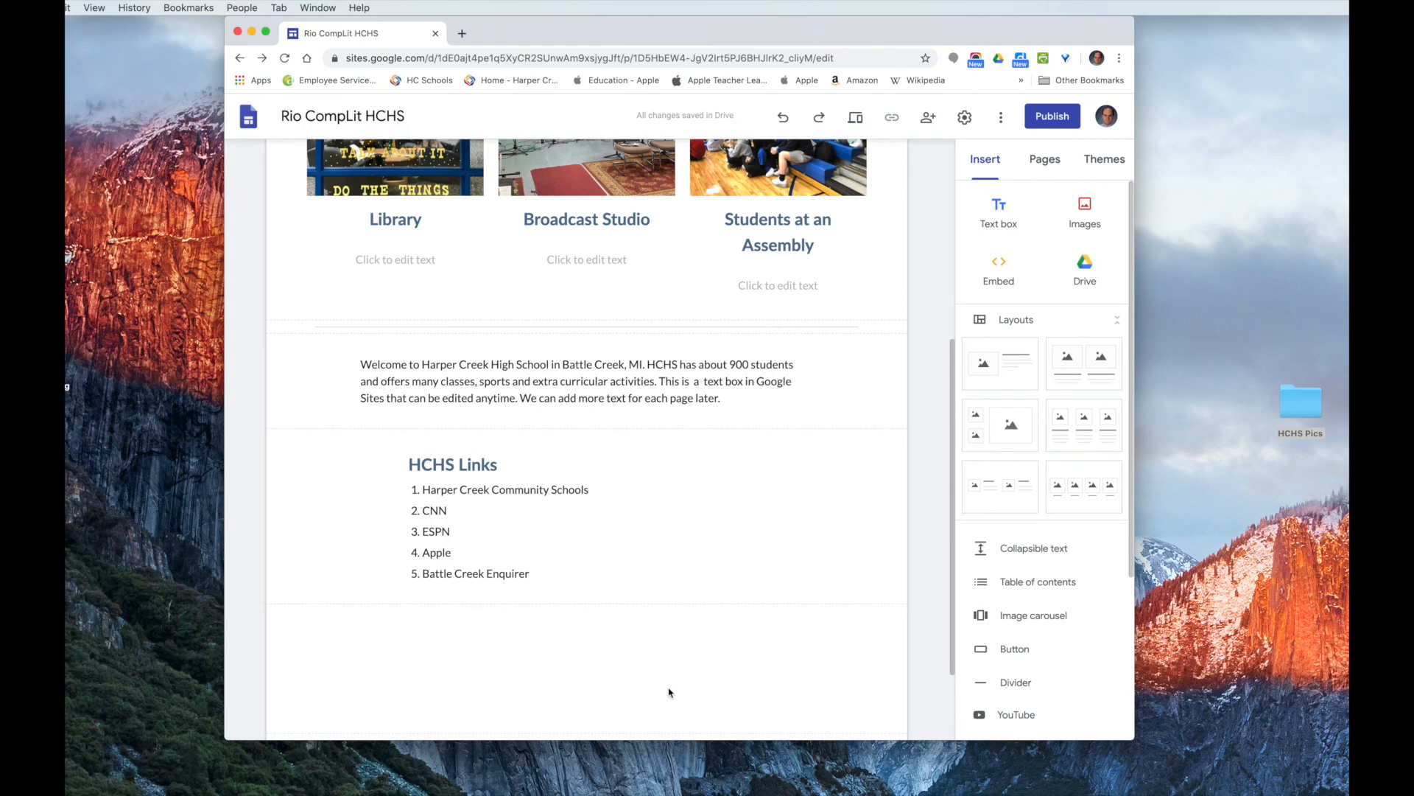
- Search the web in a new browser window for "Harpercreek community schools" and open the district's home page
{"action": "left_click", "coordinate": [31, 8]}
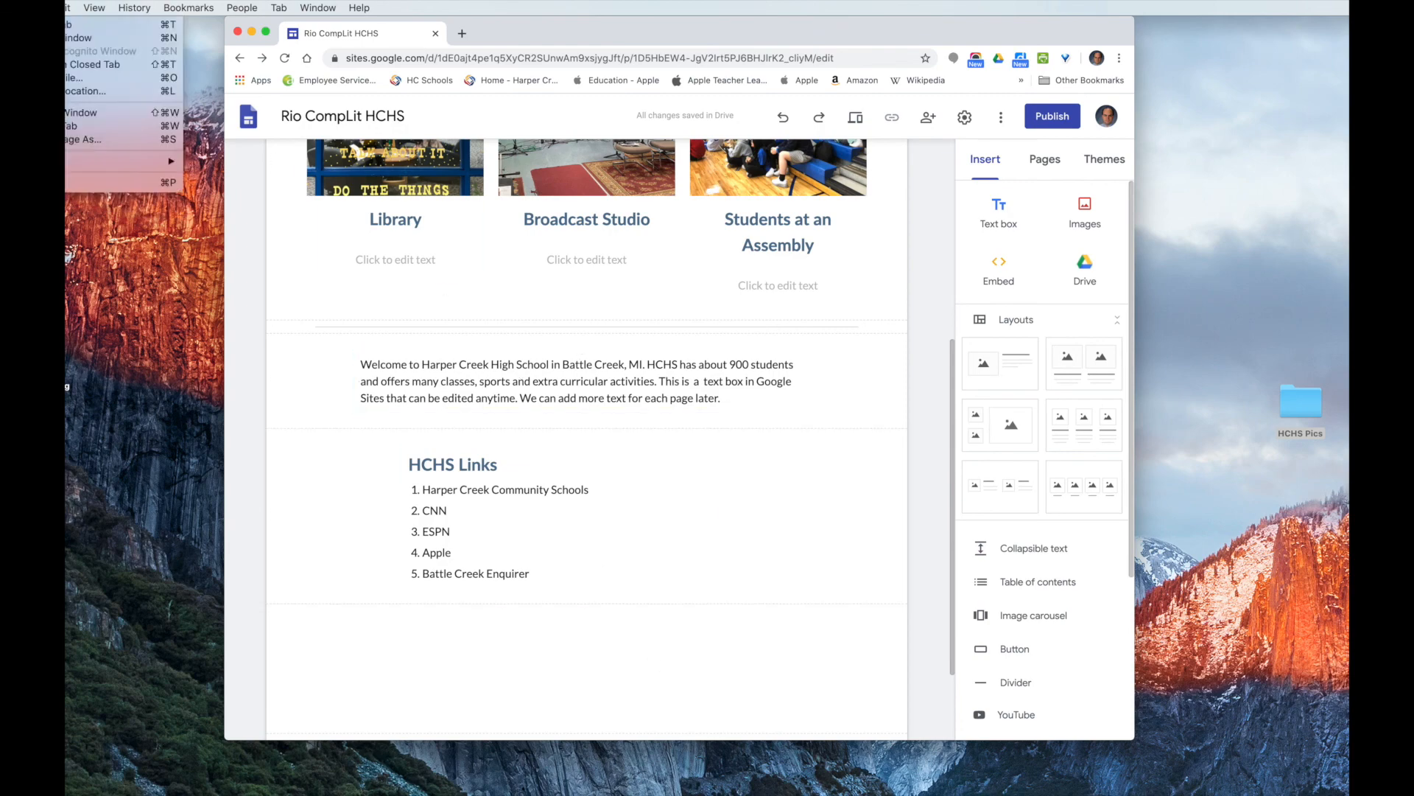
{"action": "left_click", "coordinate": [56, 39]}
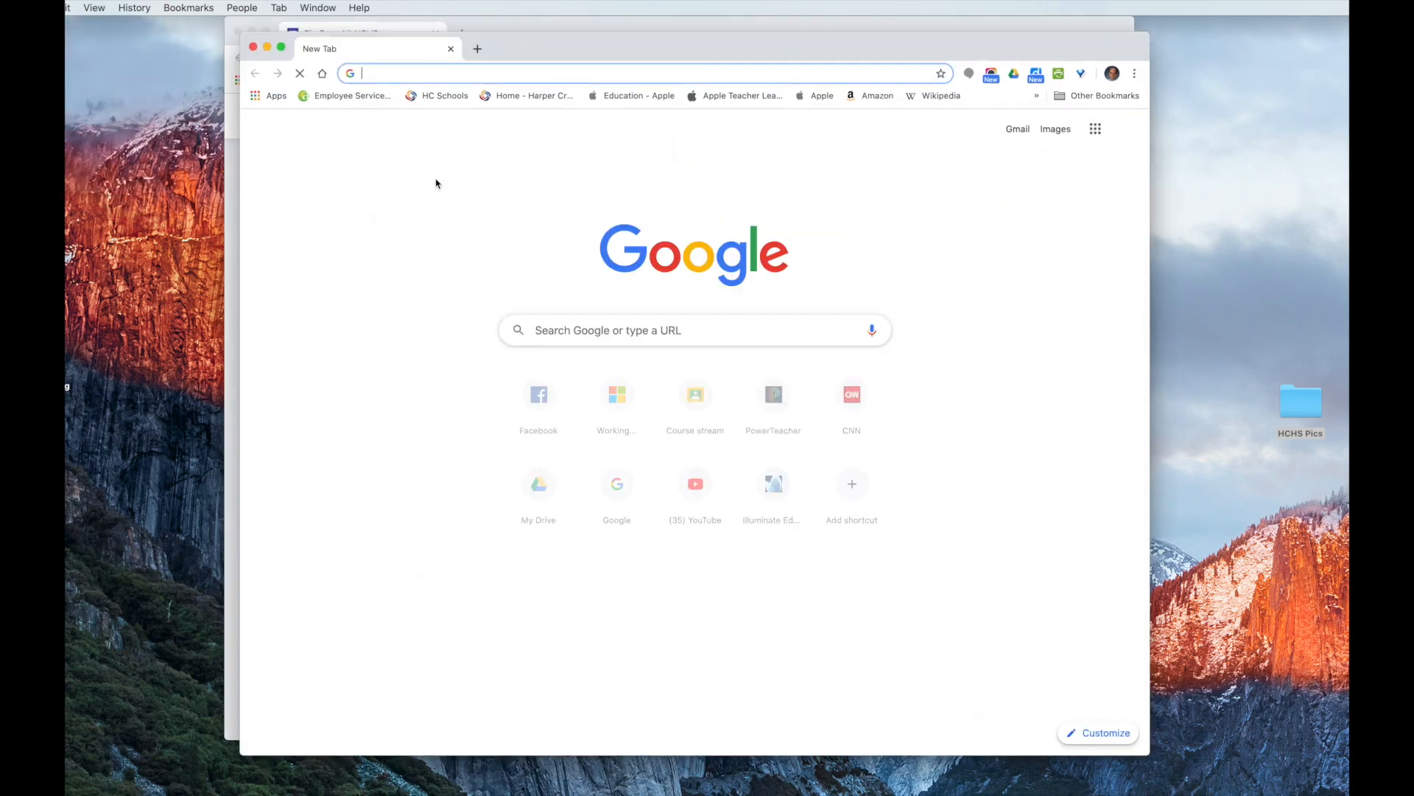
{"action": "left_click", "coordinate": [556, 339]}
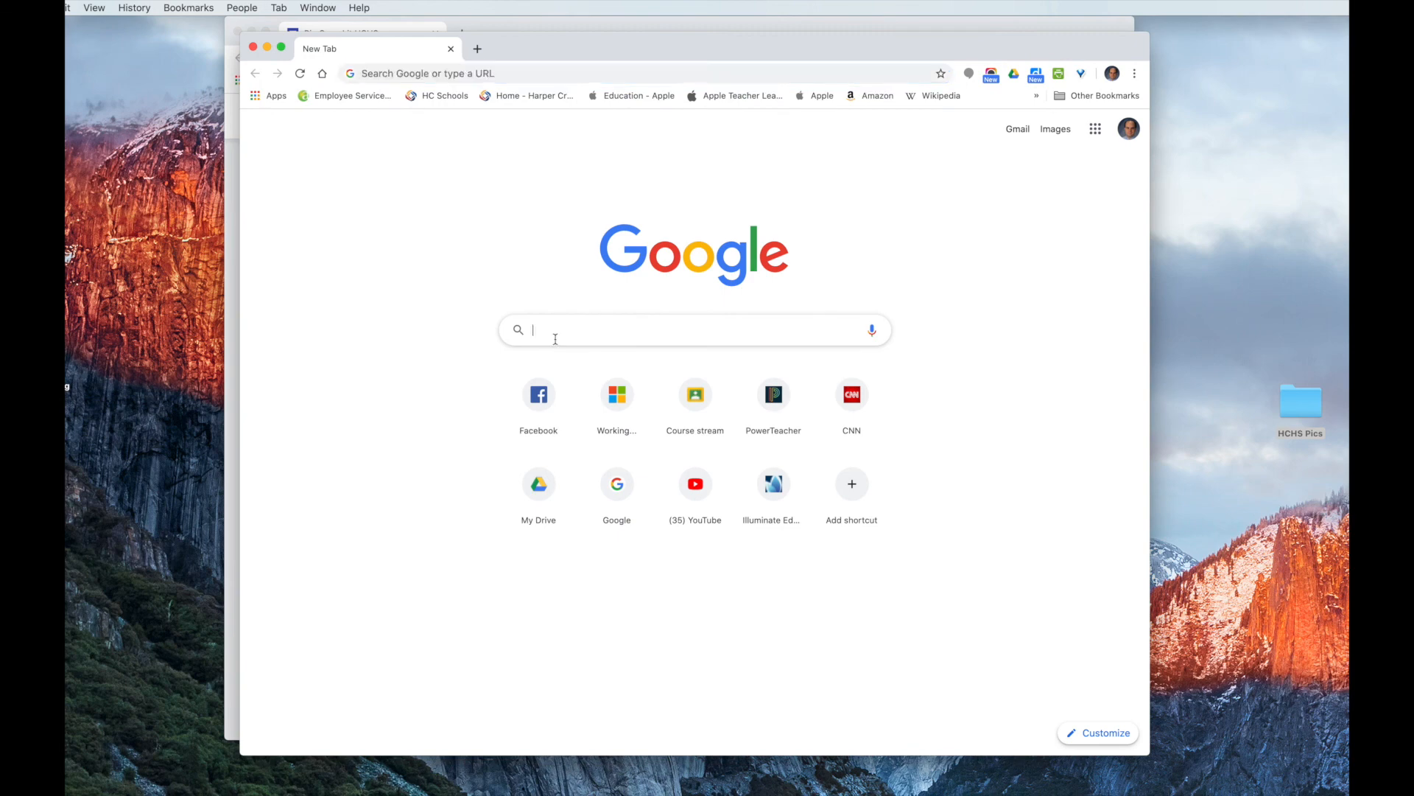
{"action": "type", "text": "Harp"}
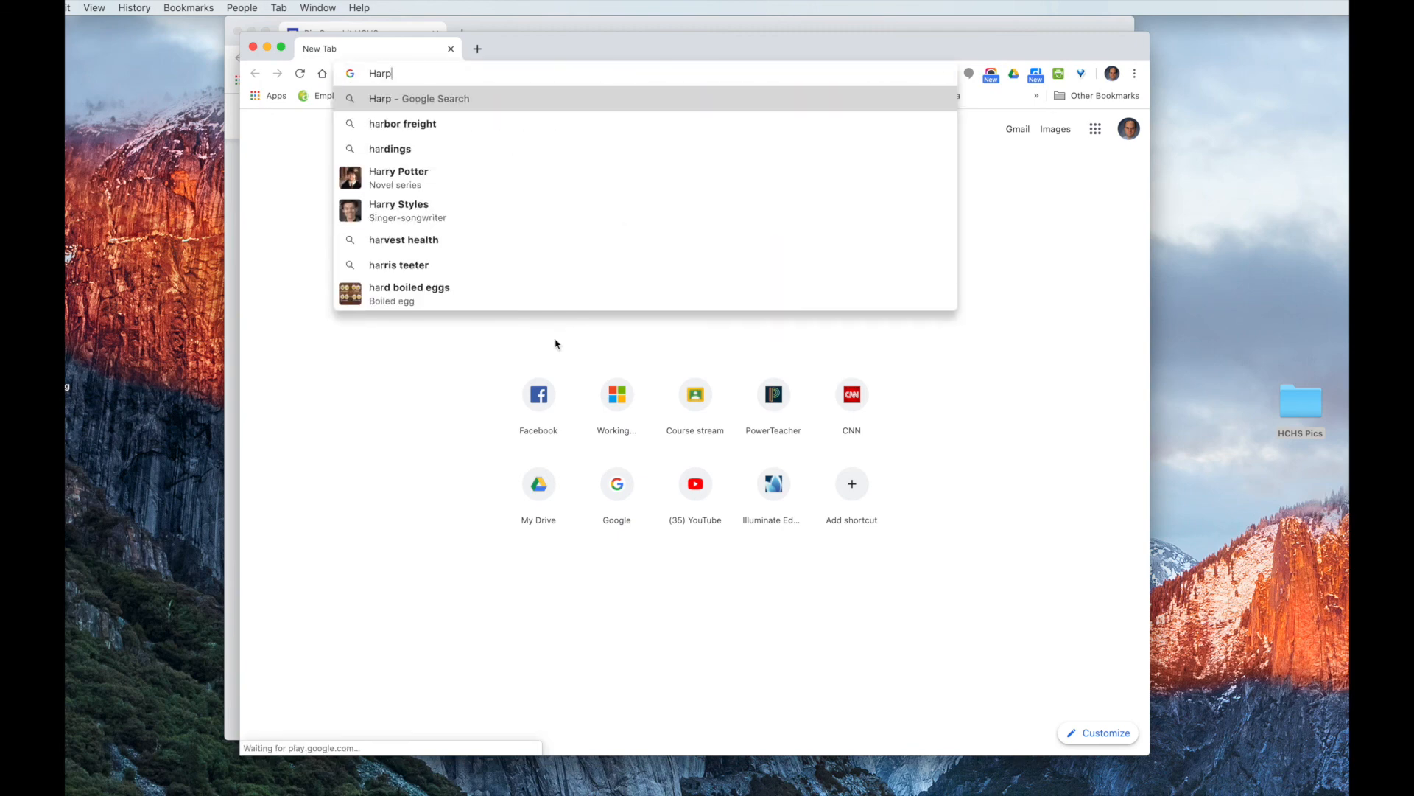
{"action": "type", "text": "ercreek comm"}
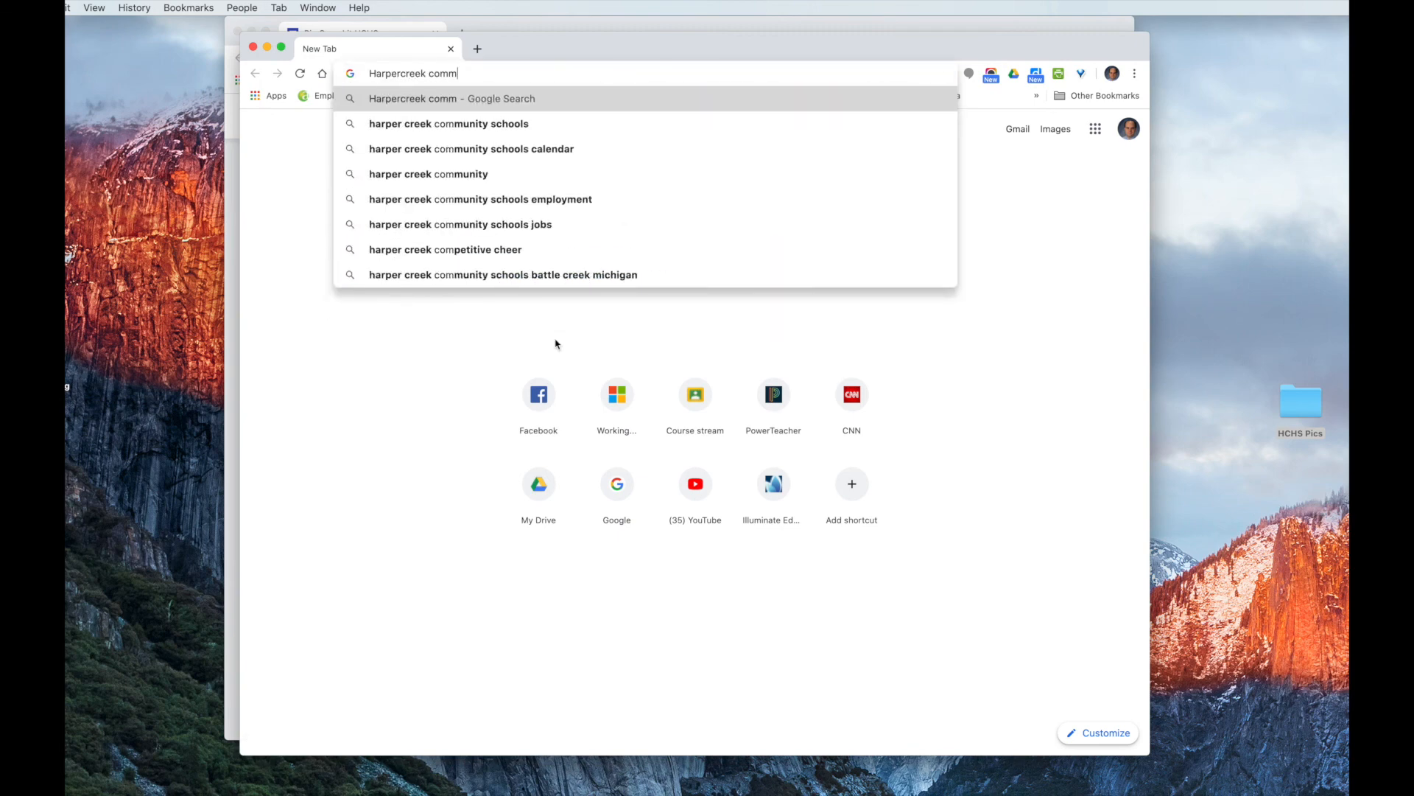
{"action": "type", "text": "unity schools"}
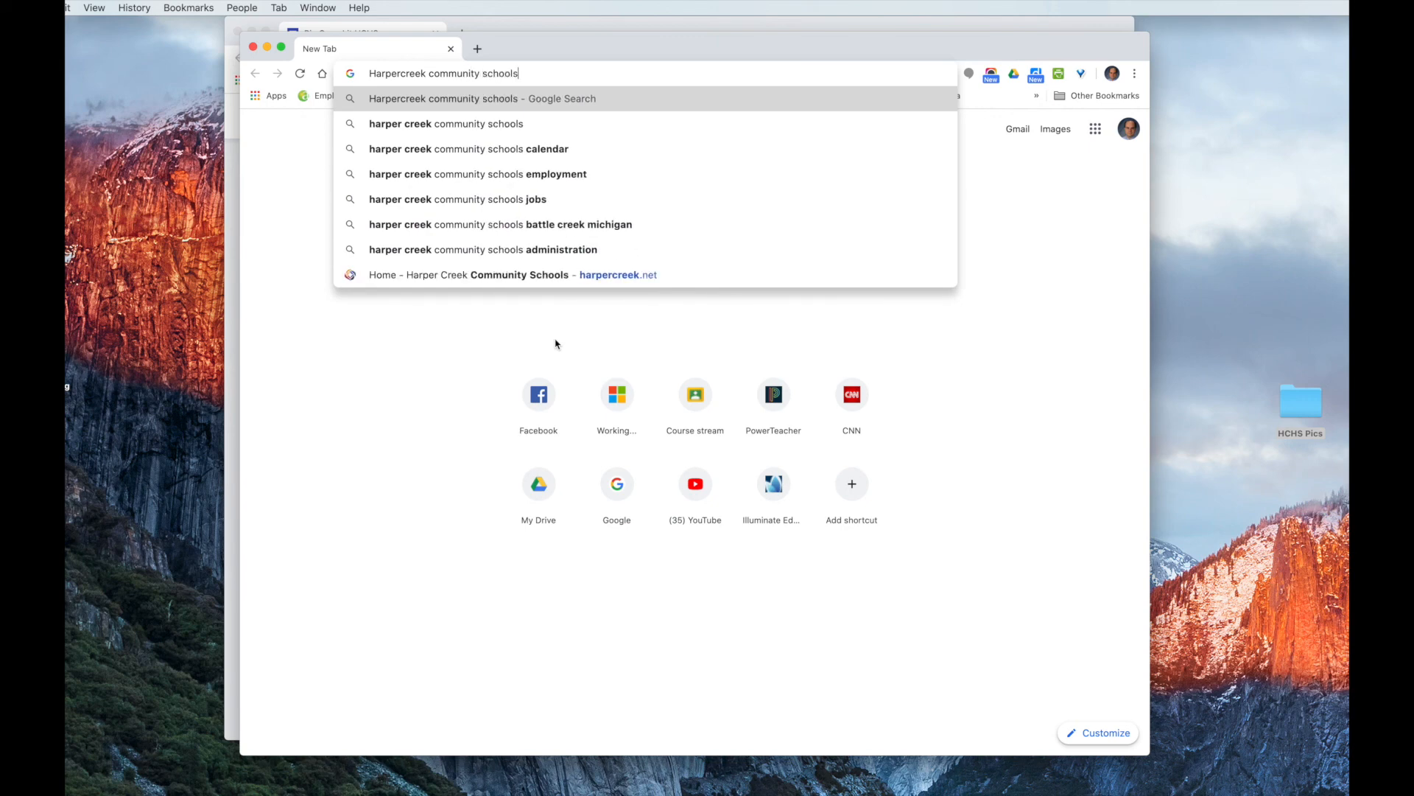
{"action": "key", "text": "Return"}
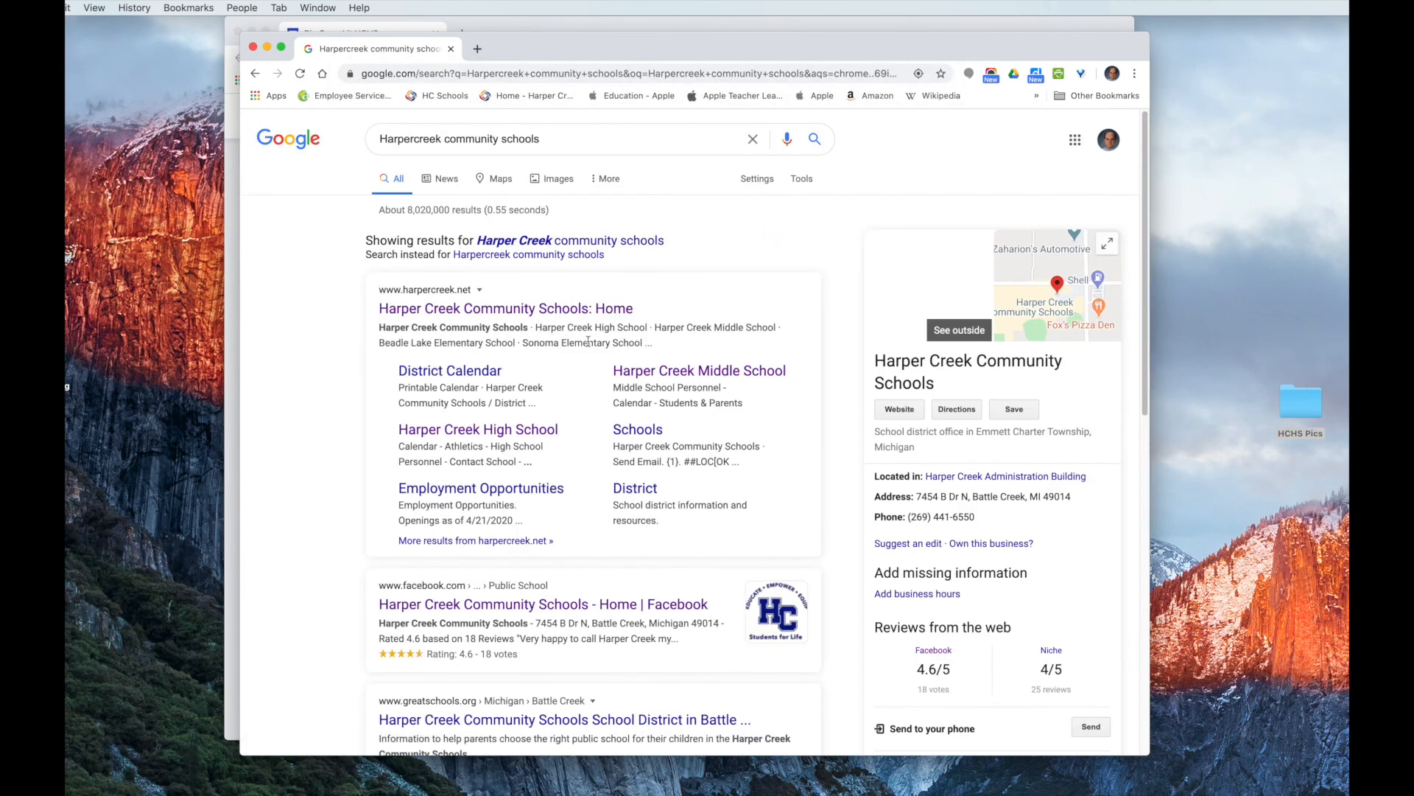
{"action": "left_click", "coordinate": [520, 313]}
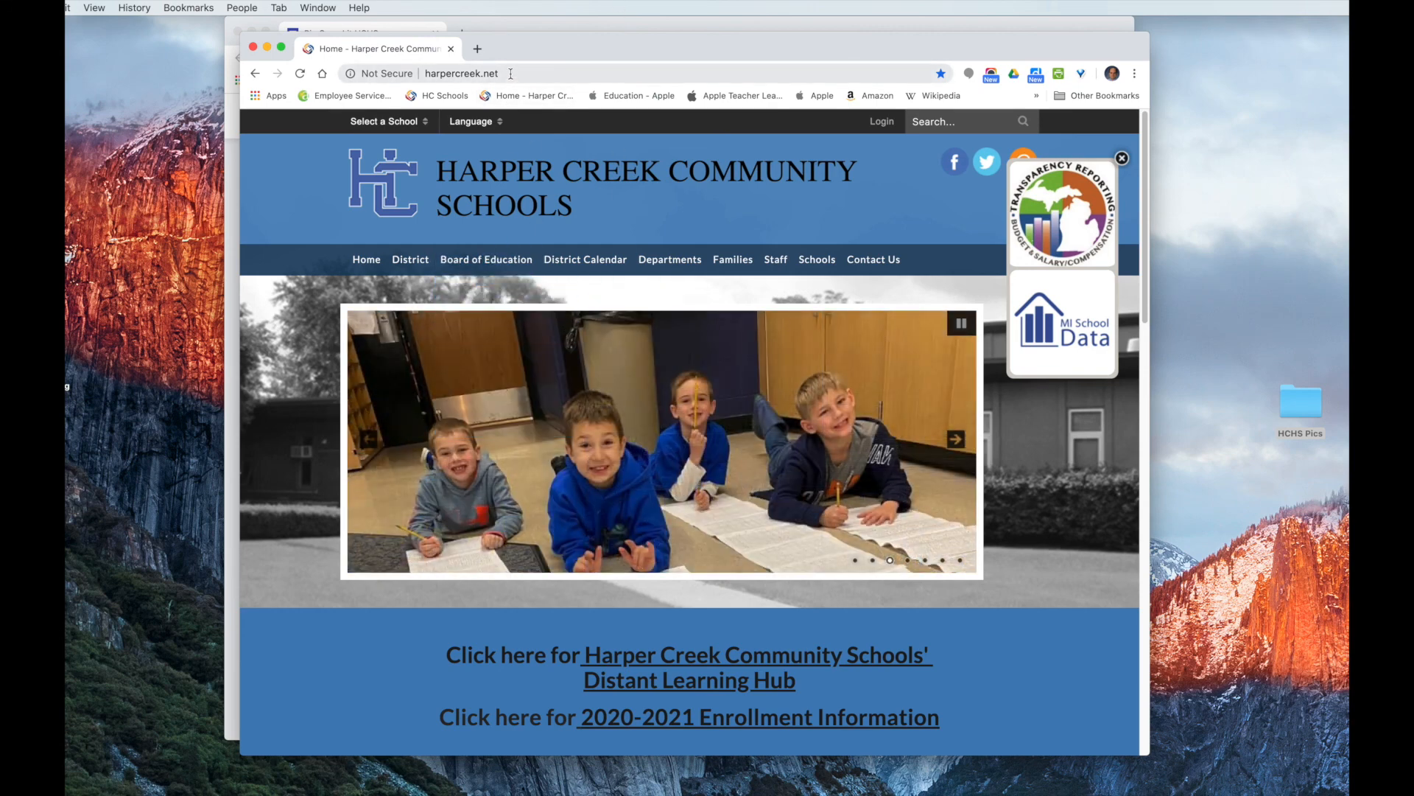
- Copy the web address of the Harper Creek Community Schools home page and minimize its browser window
{"action": "left_click", "coordinate": [510, 74]}
{"action": "key", "text": "super+c"}
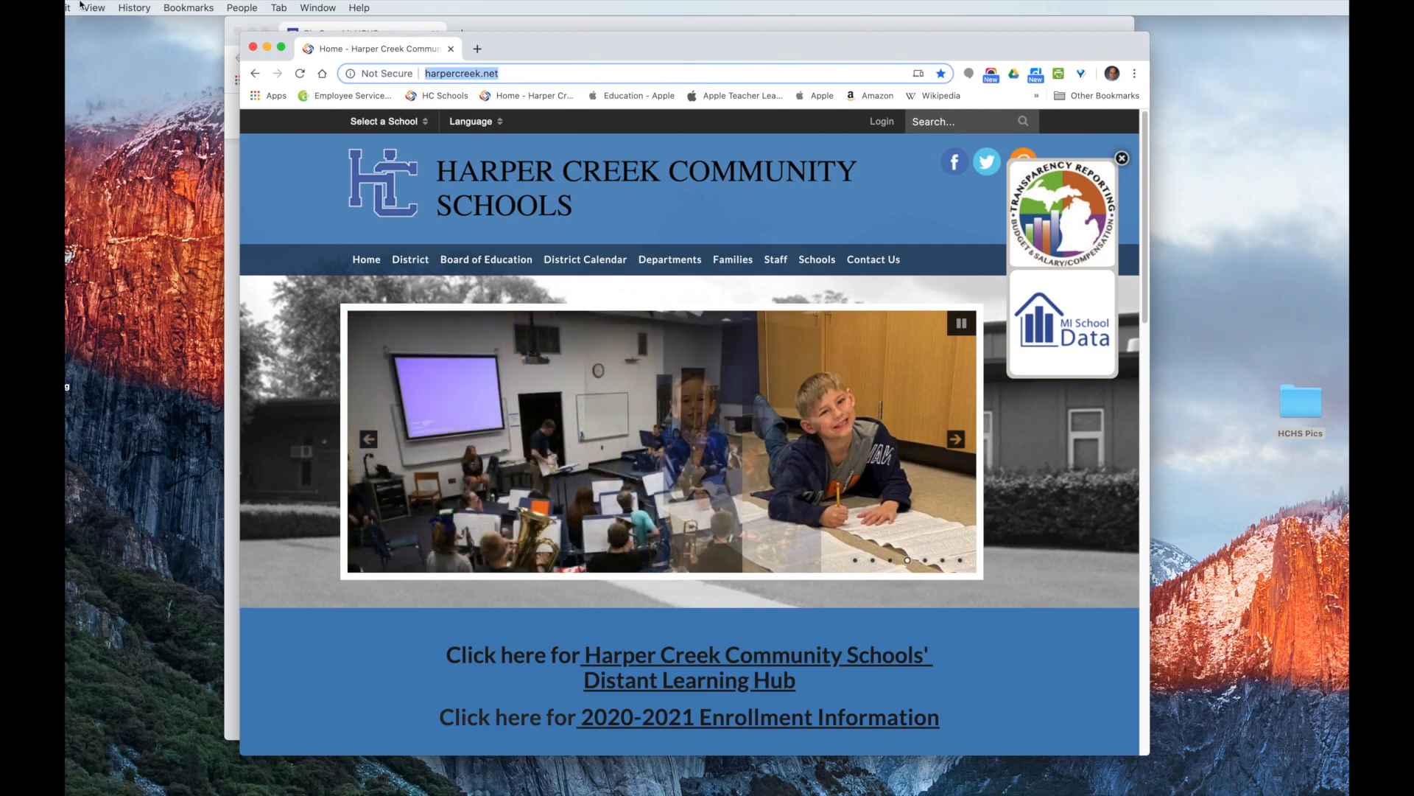
{"action": "left_click", "coordinate": [68, 7]}
{"action": "left_click", "coordinate": [75, 73]}
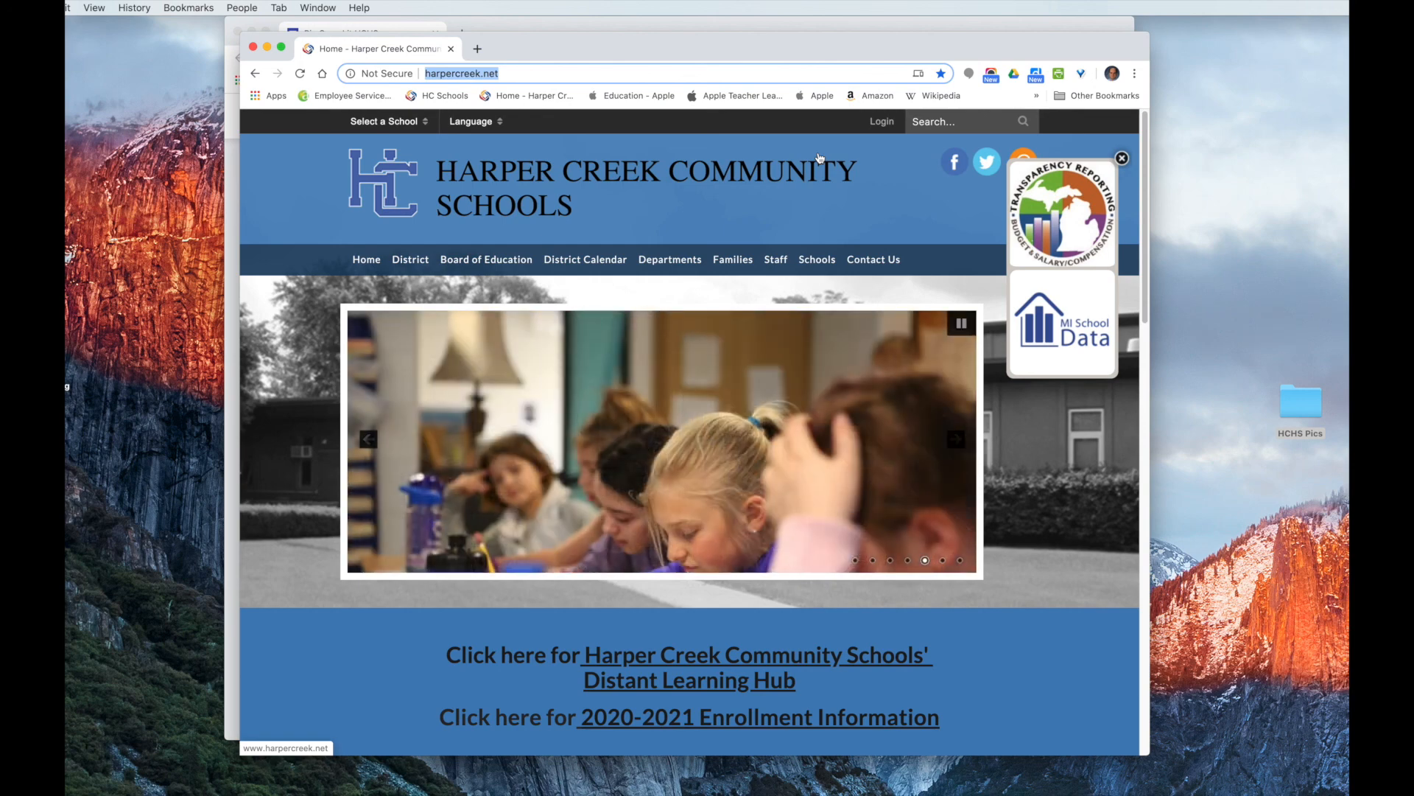
{"action": "left_click", "coordinate": [268, 47]}
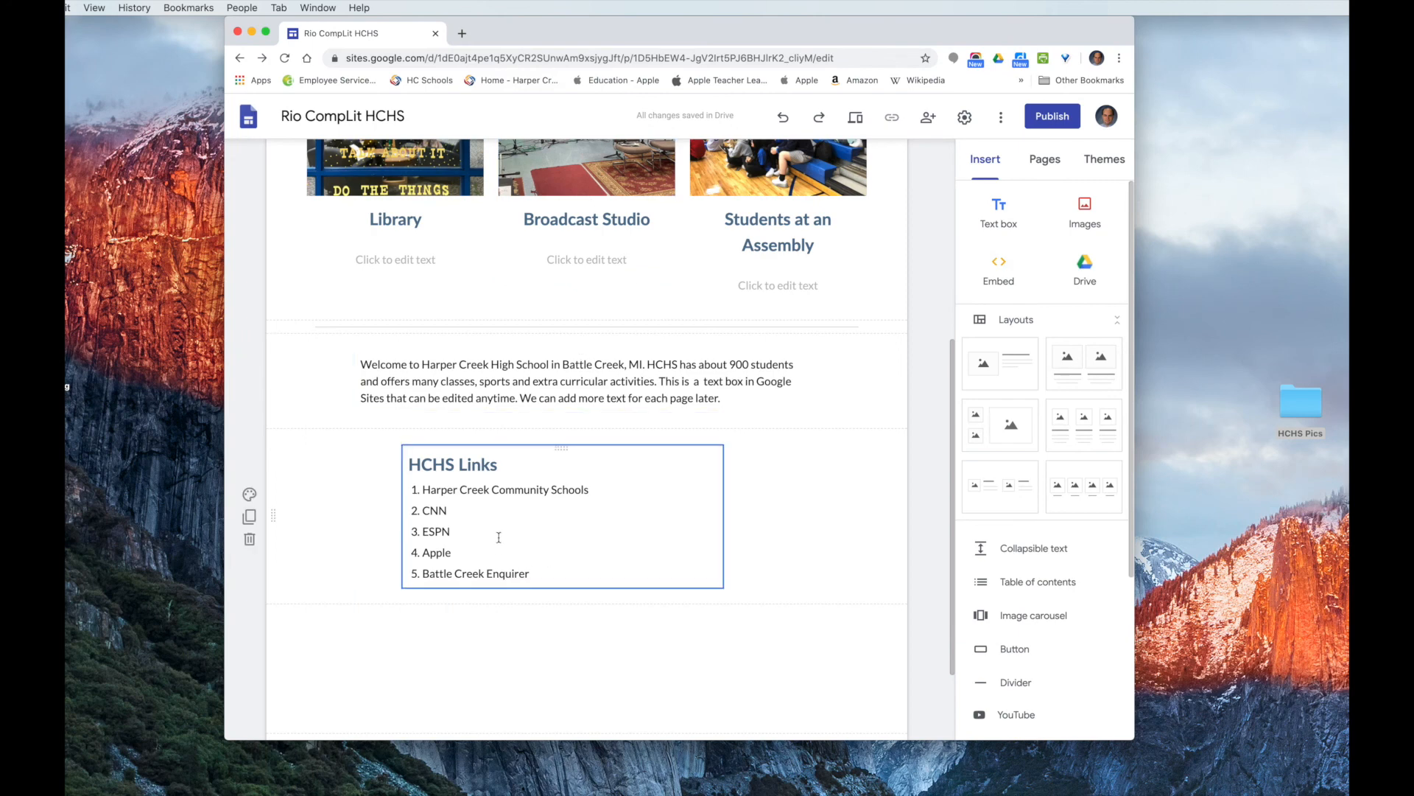
{"action": "left_click_drag", "start_coordinate": [423, 492], "coordinate": [588, 492]}
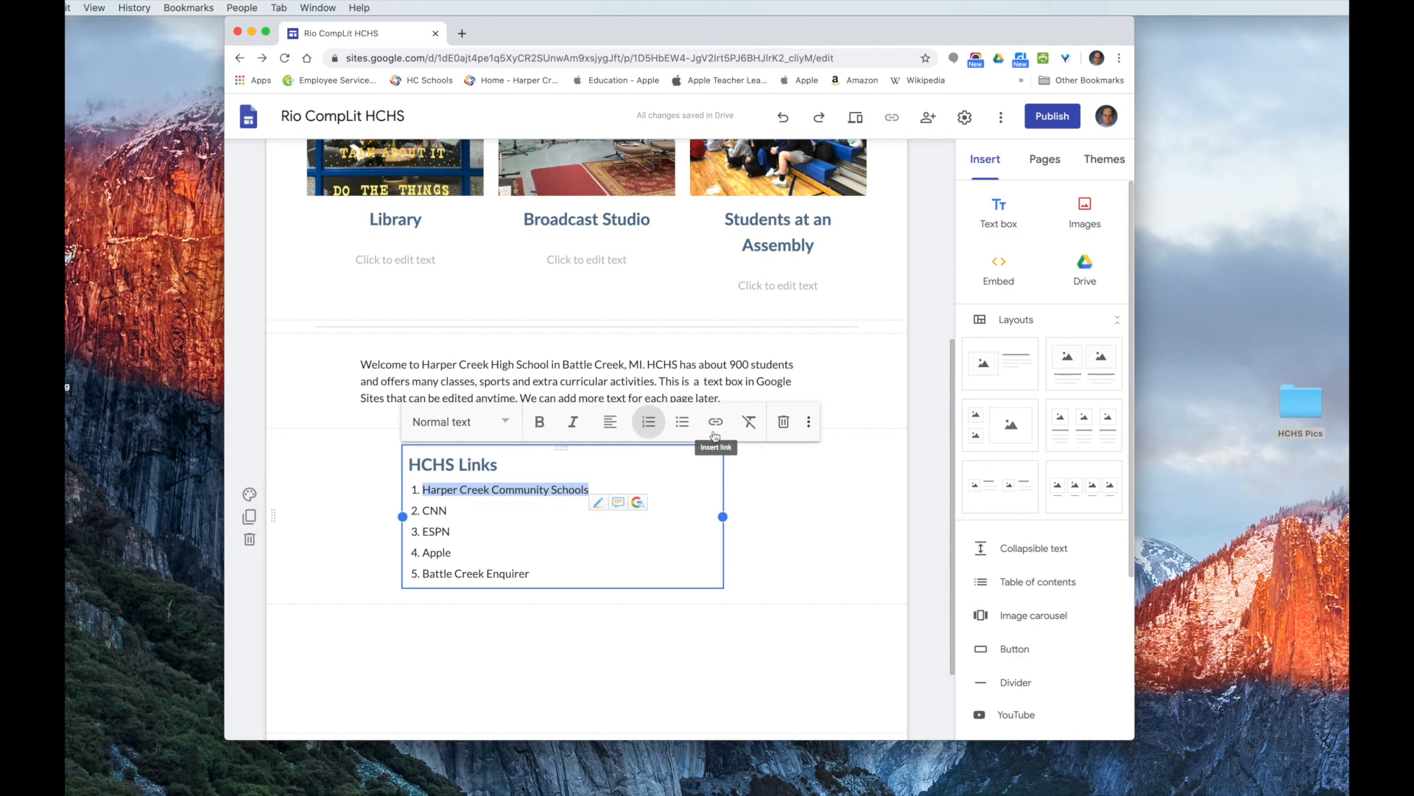
{"action": "left_click", "coordinate": [716, 423]}
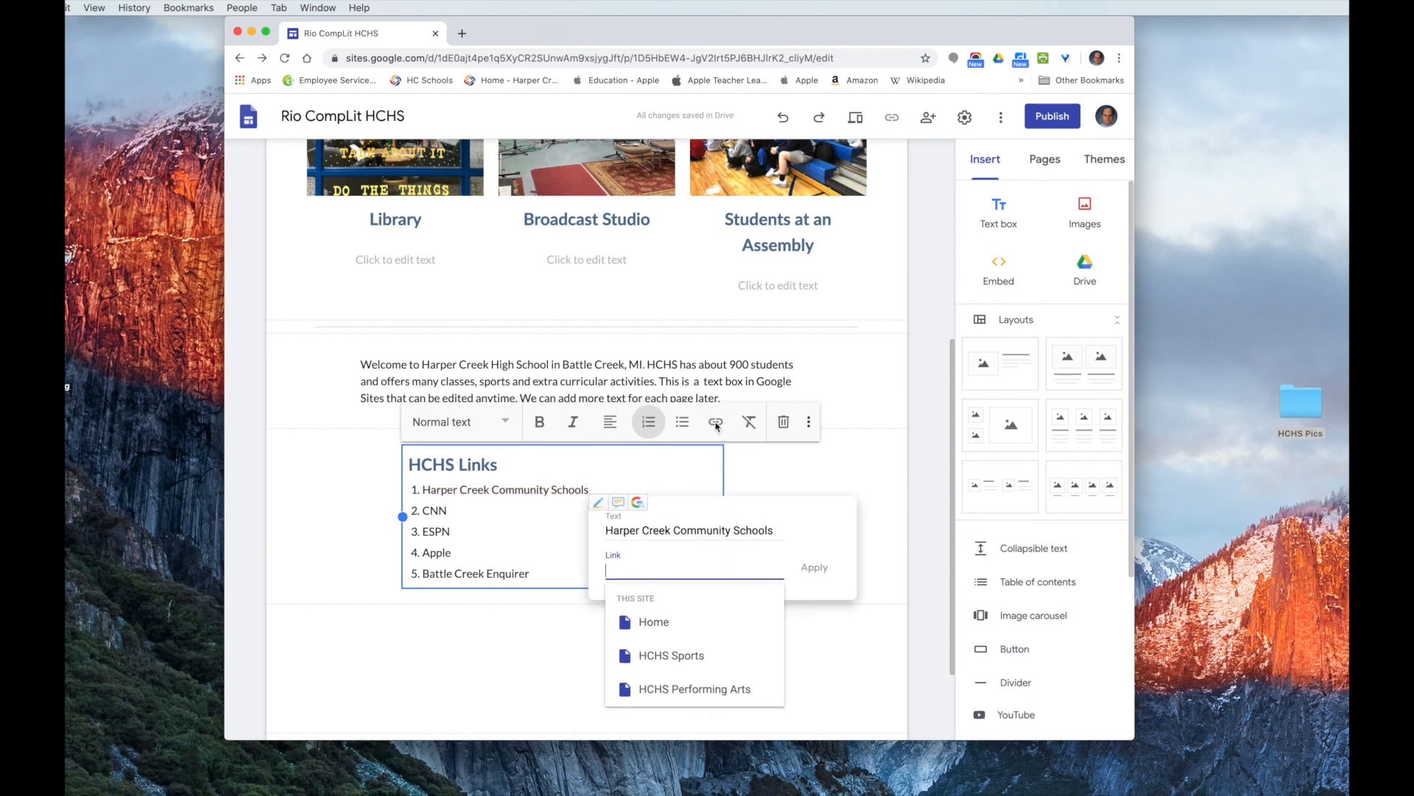
{"action": "key", "text": "super+v"}
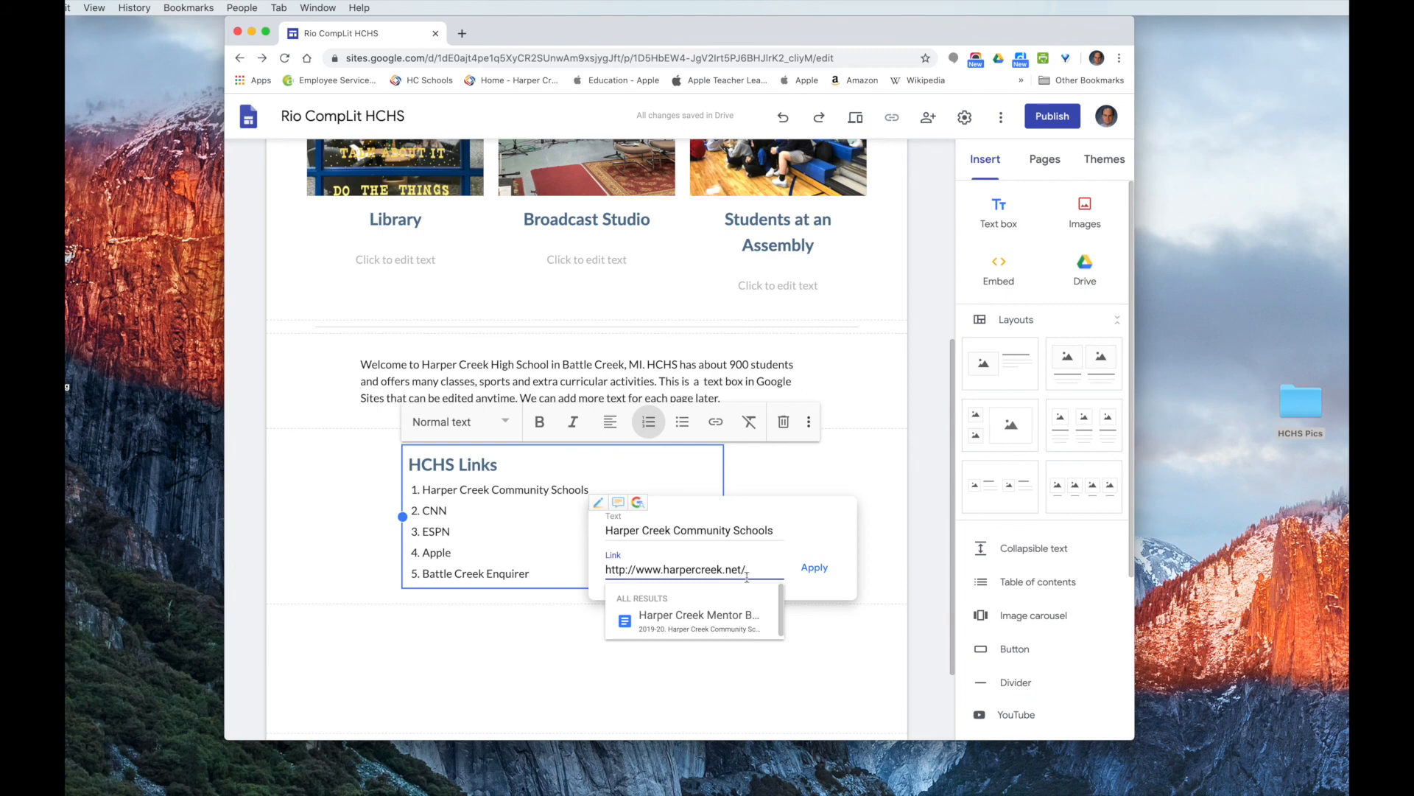
{"action": "left_click", "coordinate": [815, 568]}
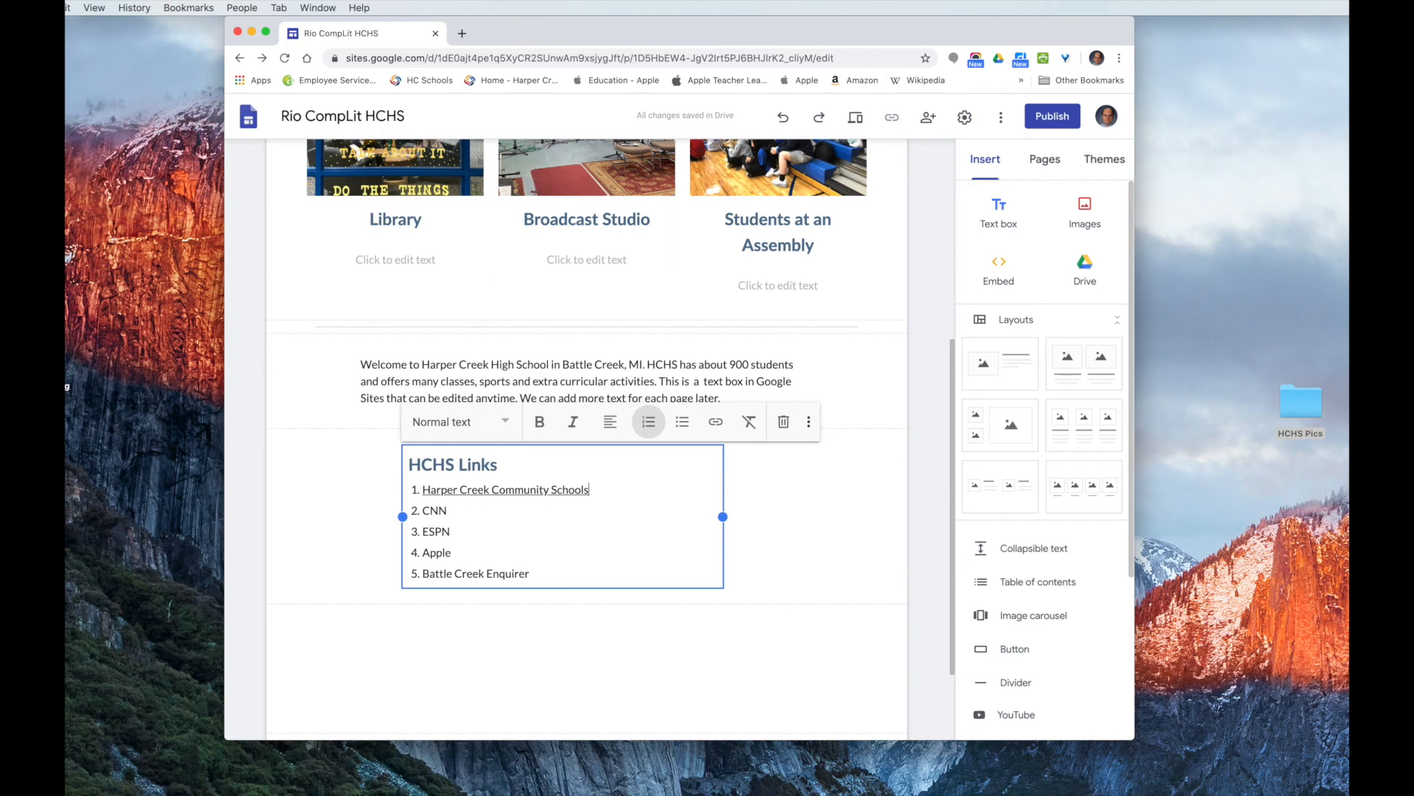
- Bring back the minimized browser window and open the CNN home page in it
{"action": "left_click", "coordinate": [1319, 793]}
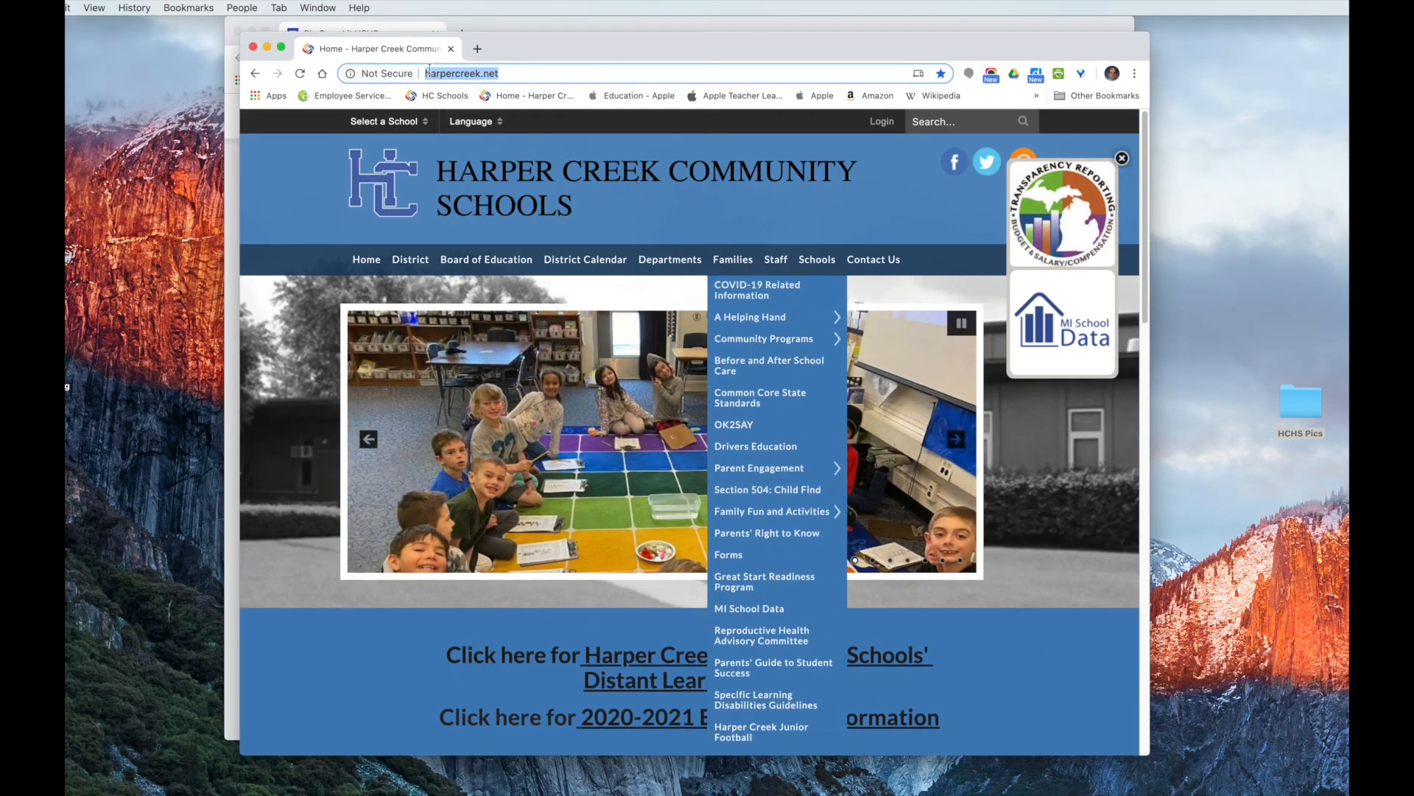
{"action": "left_click", "coordinate": [466, 76]}
{"action": "triple_click", "coordinate": [466, 73]}
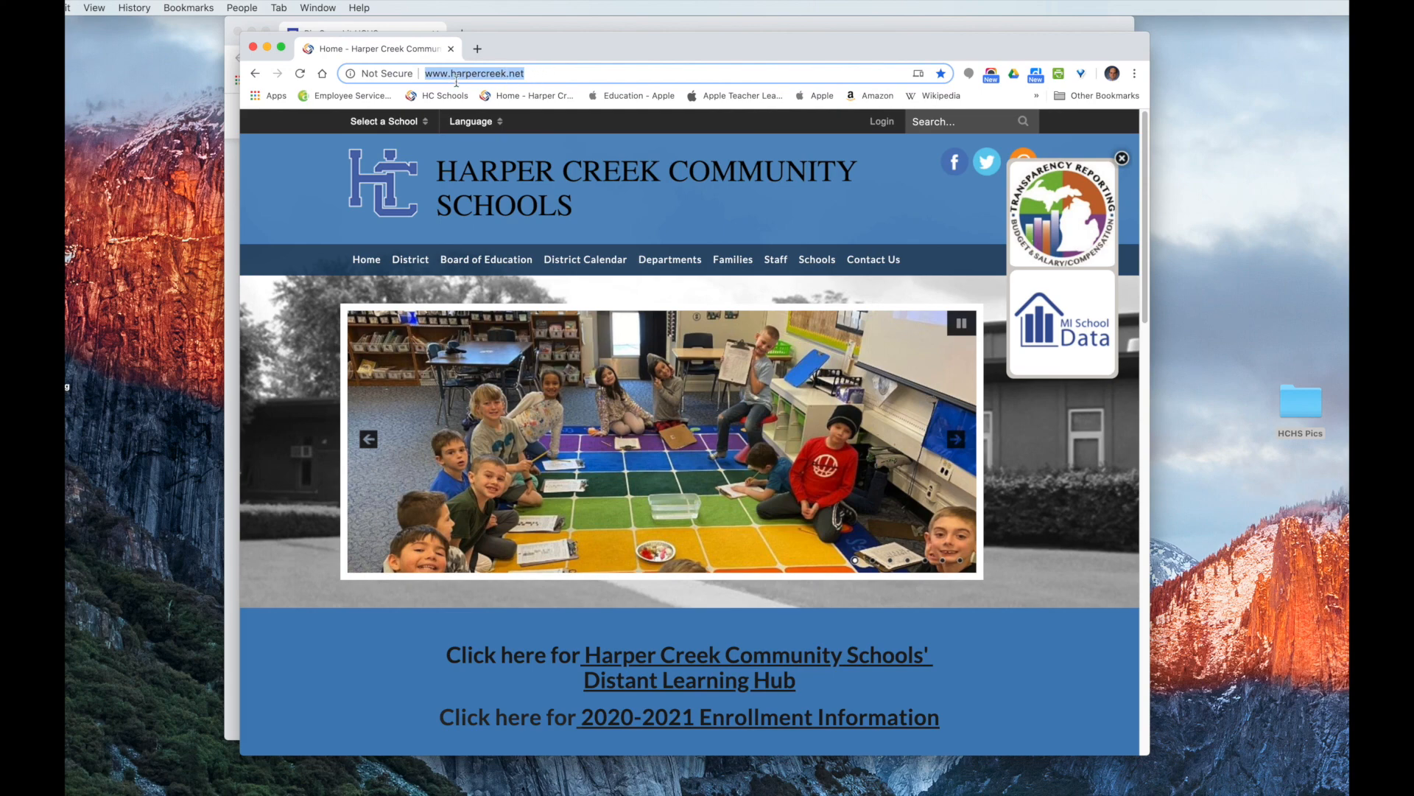
{"action": "type", "text": "cnn"}
{"action": "key", "text": "Return"}
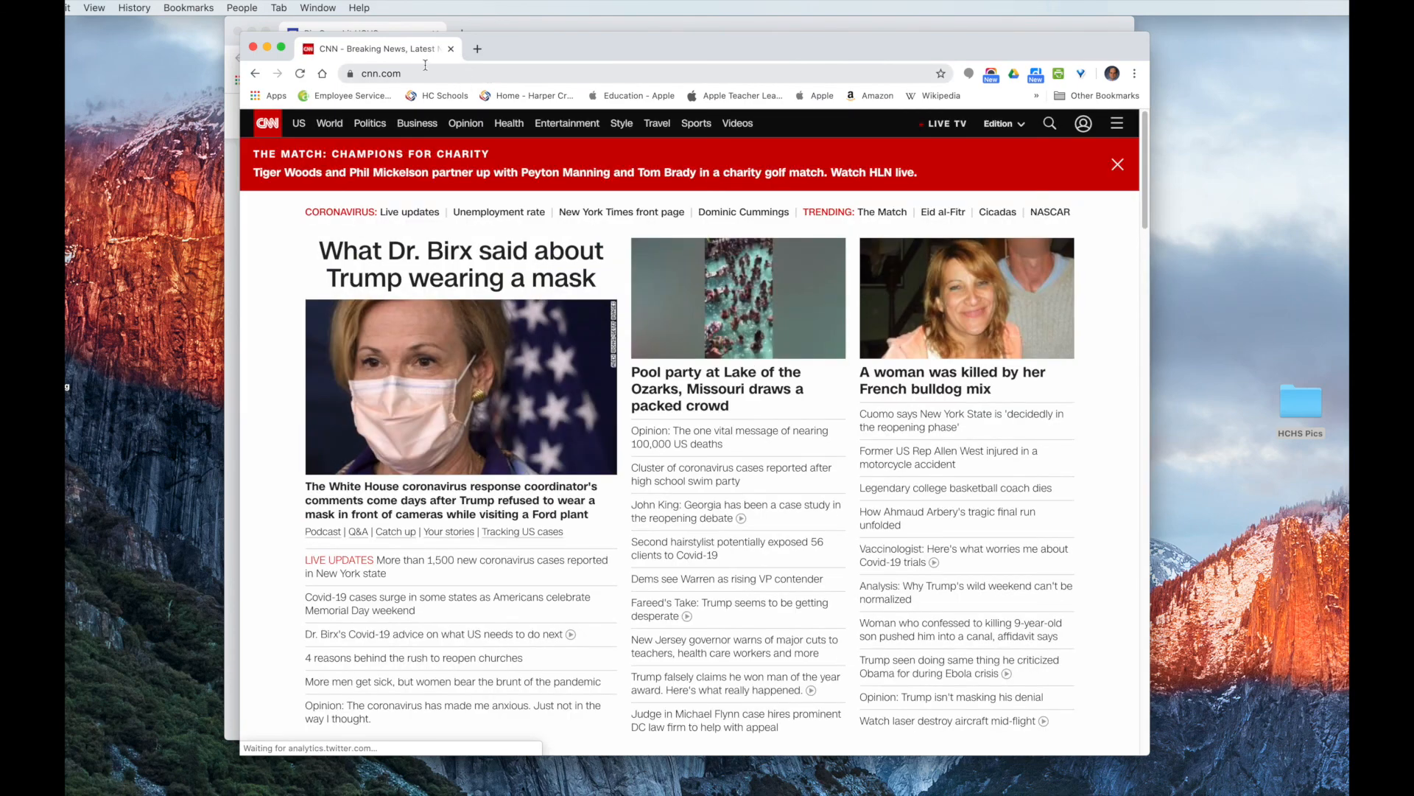
- Copy the web address of the CNN home page and minimize its browser window
{"action": "left_click", "coordinate": [426, 68]}
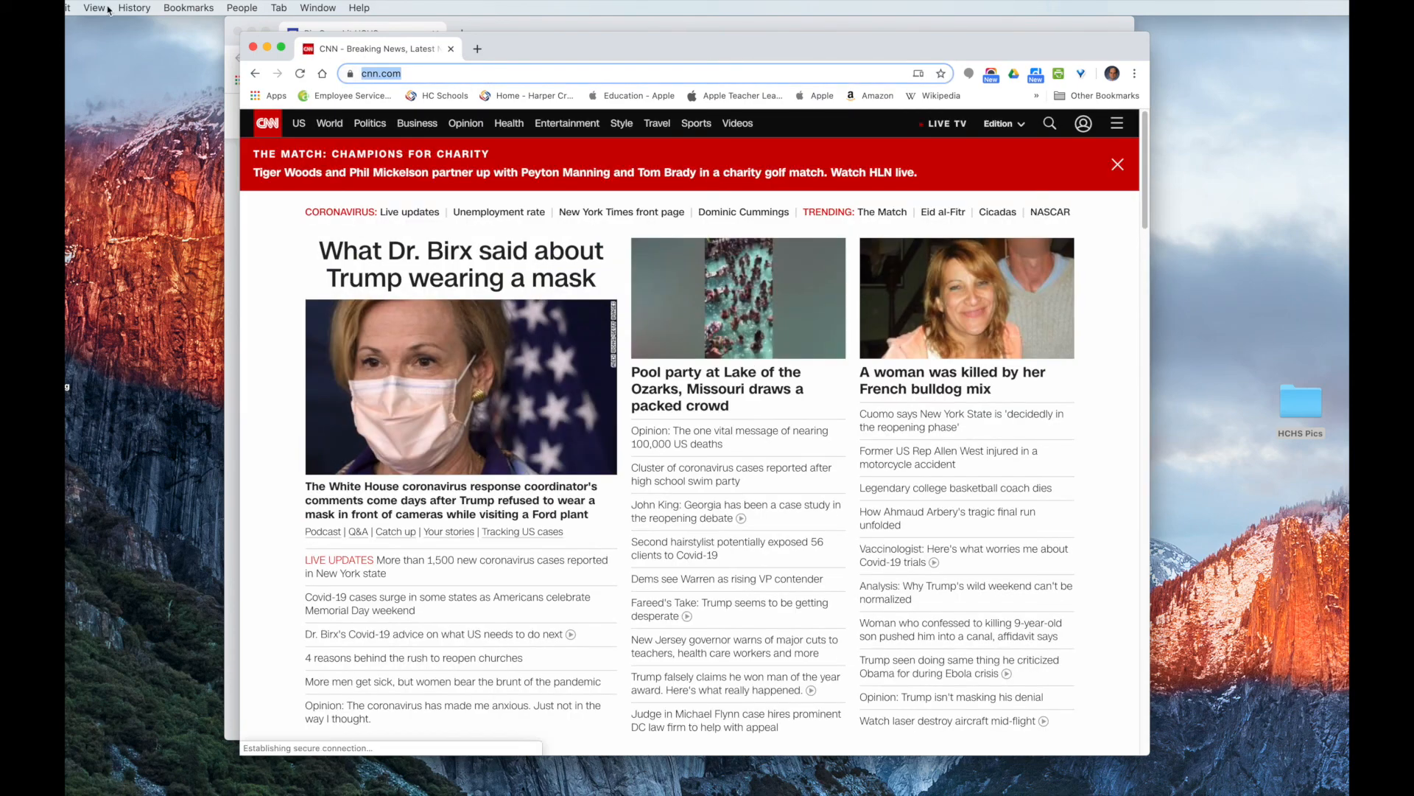
{"action": "left_click", "coordinate": [68, 7]}
{"action": "left_click", "coordinate": [79, 78]}
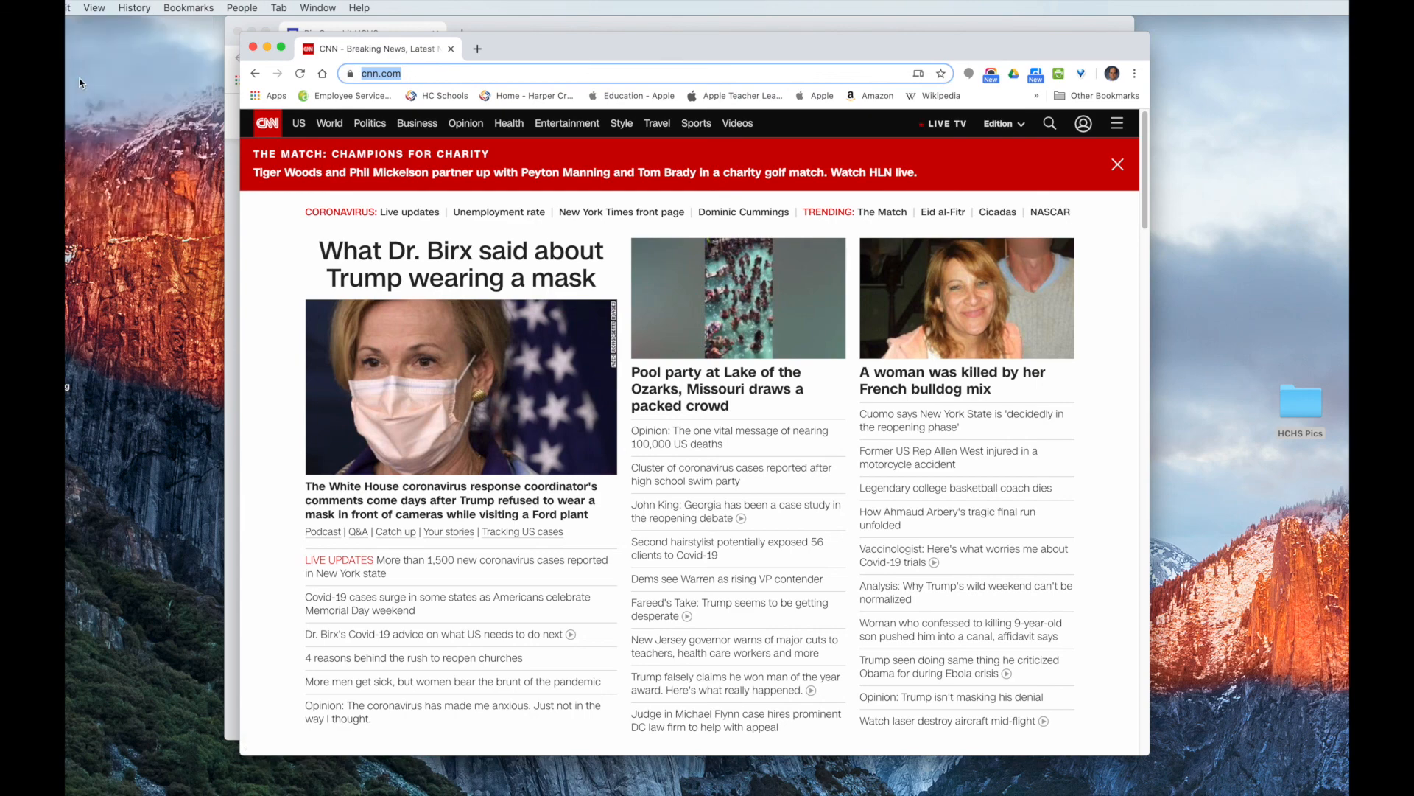
{"action": "left_click", "coordinate": [266, 47]}
{"action": "left_click_drag", "start_coordinate": [423, 510], "coordinate": [446, 514]}
{"action": "left_click", "coordinate": [716, 425]}
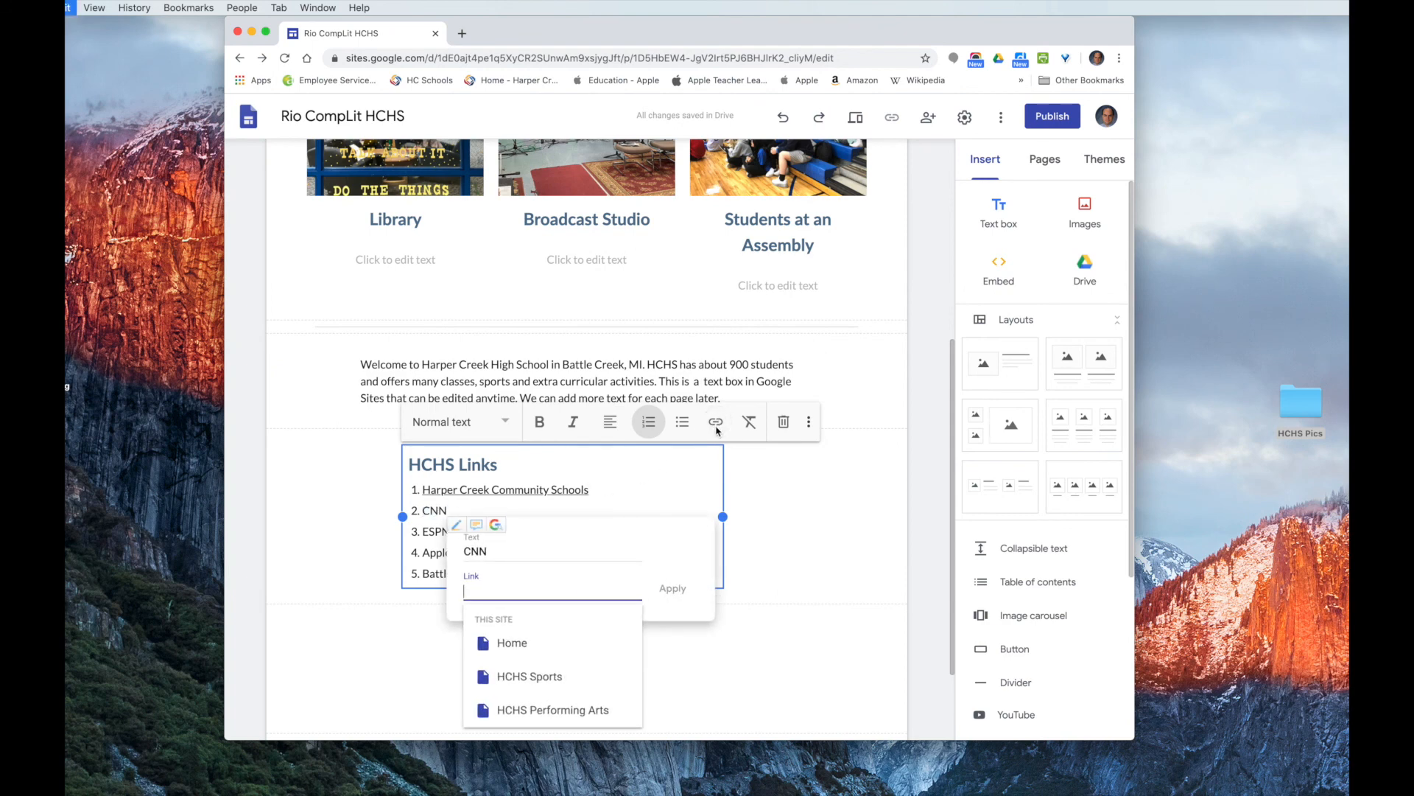
{"action": "type", "text": "https://www.cnn.com/"}
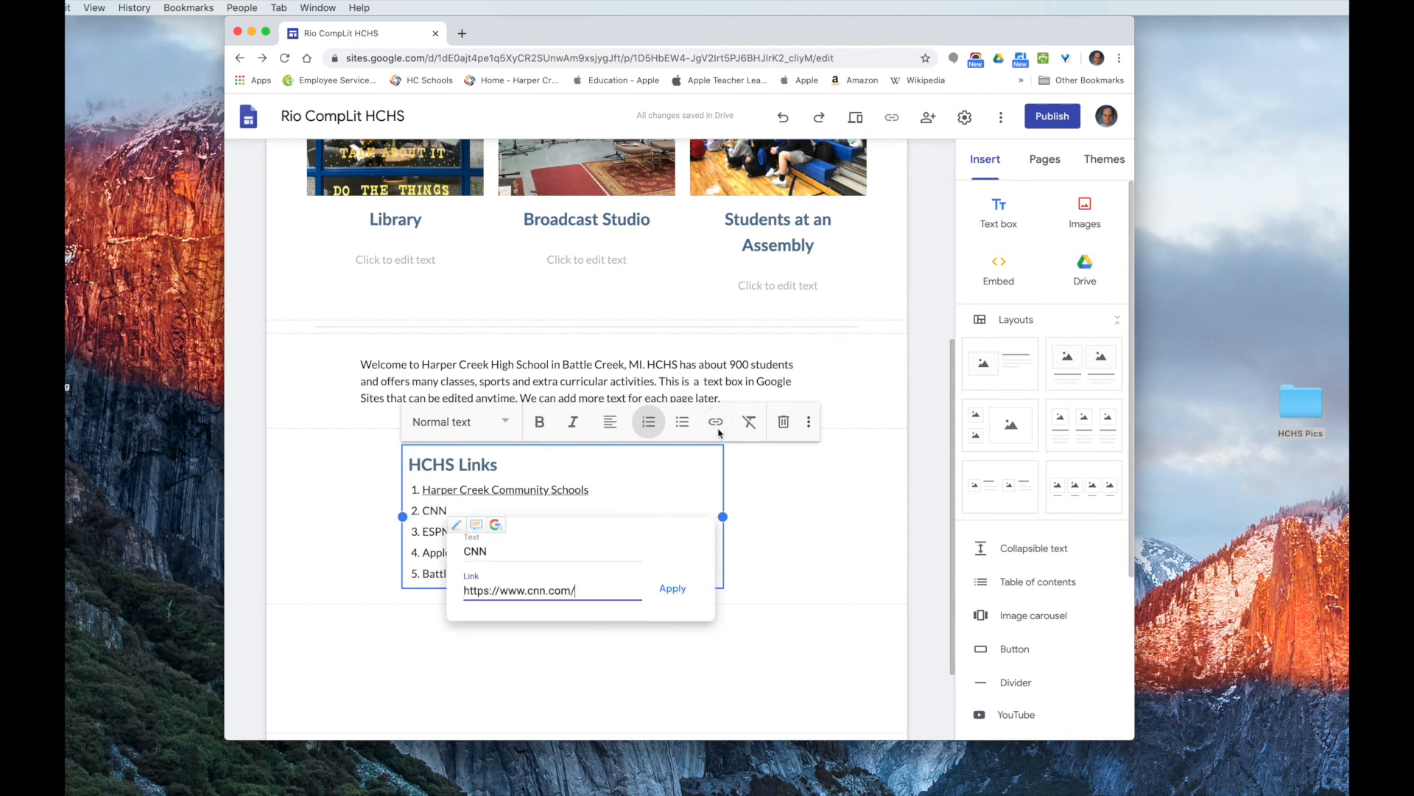
{"action": "left_click", "coordinate": [672, 588]}
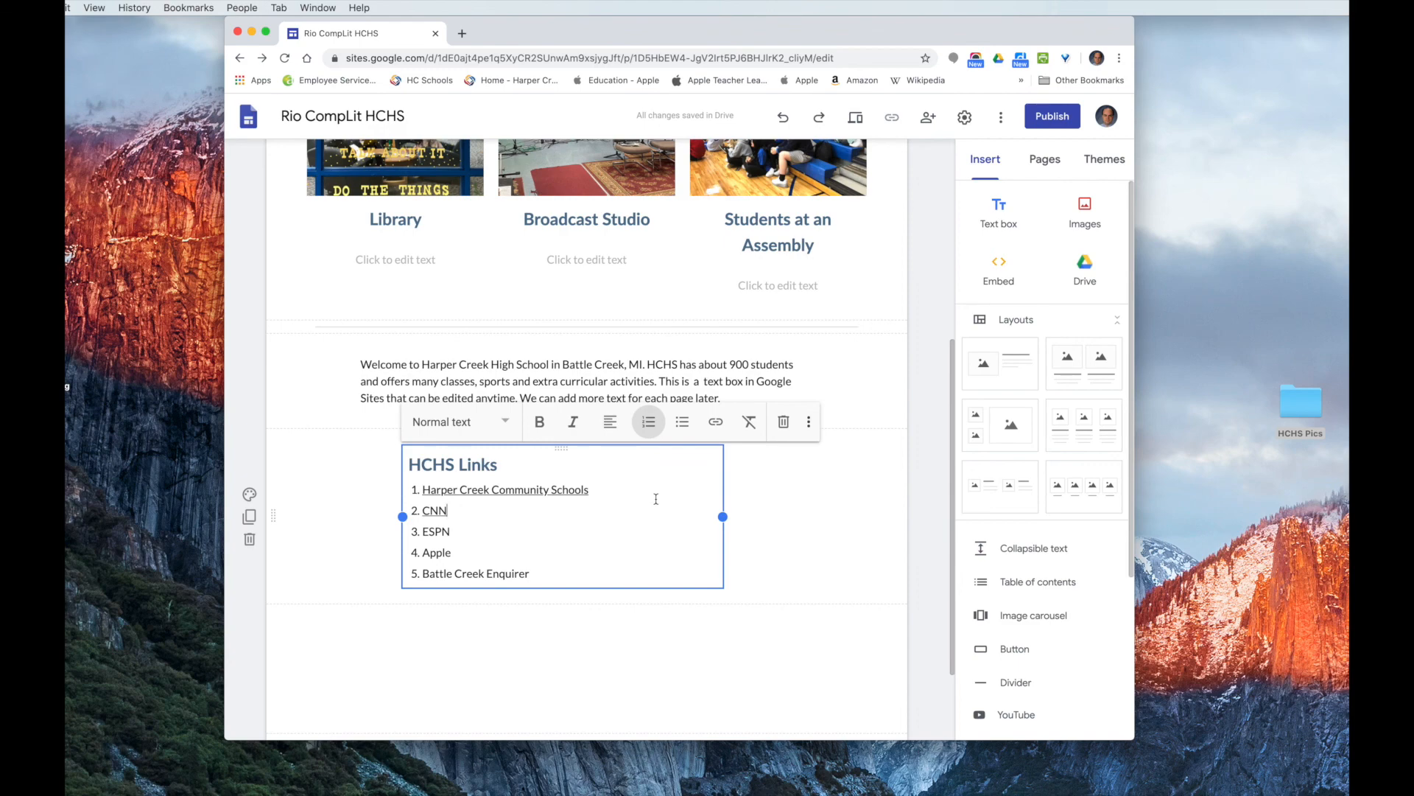
- Review the HCHS Links page, from the numbered link list and footer back up to the page header
{"action": "scroll", "coordinate": [789, 541], "scroll_direction": "up", "scroll_amount": 5}
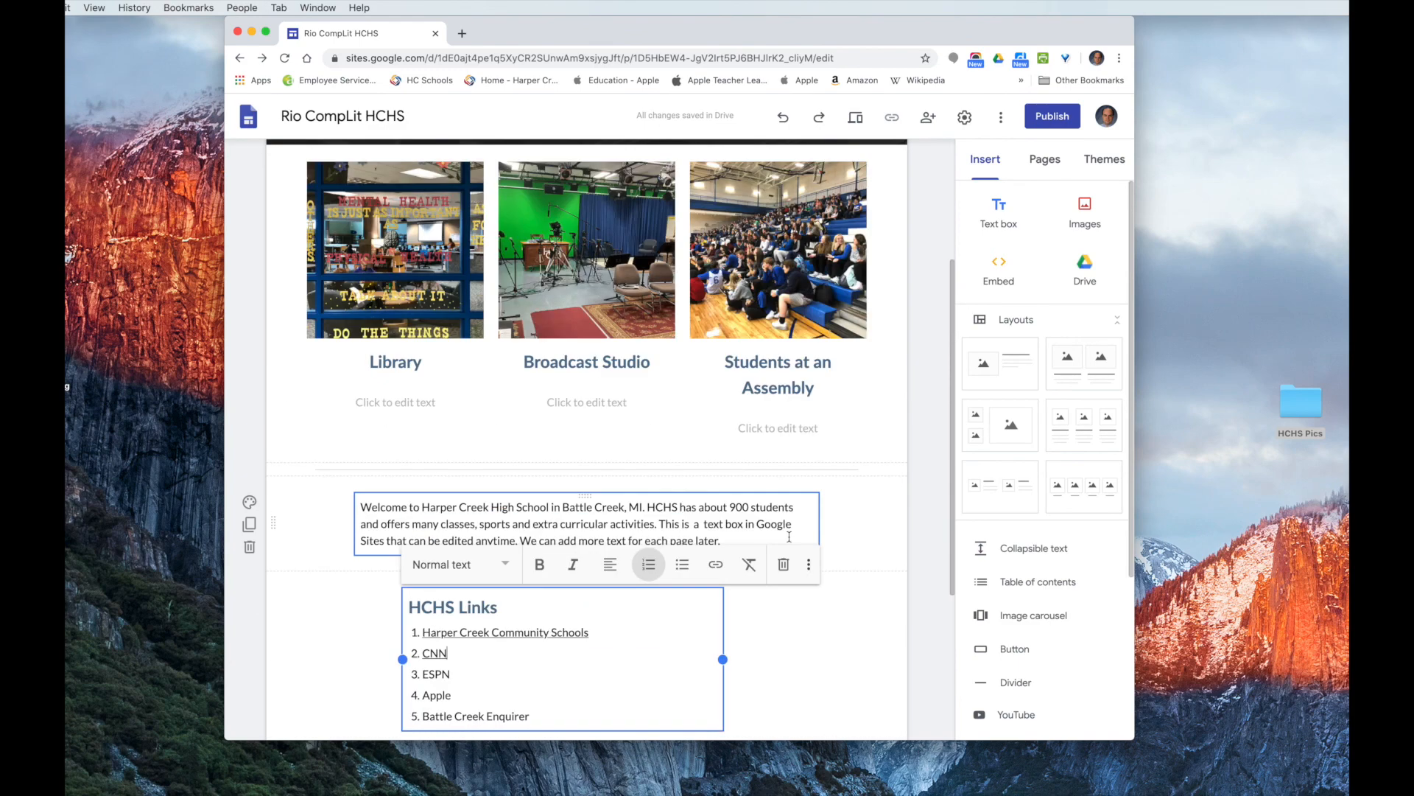
{"action": "scroll", "coordinate": [790, 537], "scroll_direction": "down", "scroll_amount": 5}
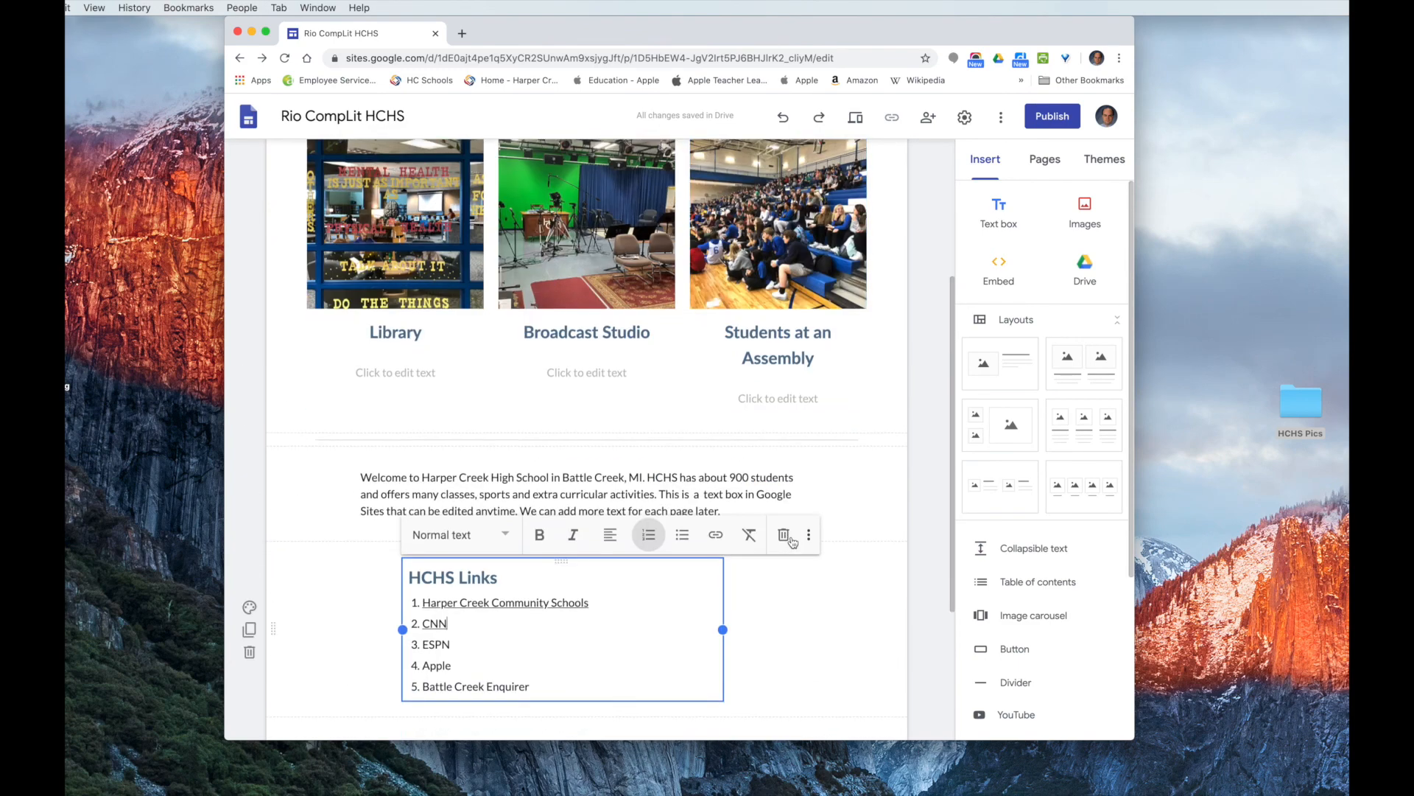
{"action": "scroll", "coordinate": [791, 539], "scroll_direction": "up", "scroll_amount": 3}
{"action": "scroll", "coordinate": [792, 541], "scroll_direction": "down", "scroll_amount": 3}
{"action": "mouse_move", "coordinate": [592, 684]}
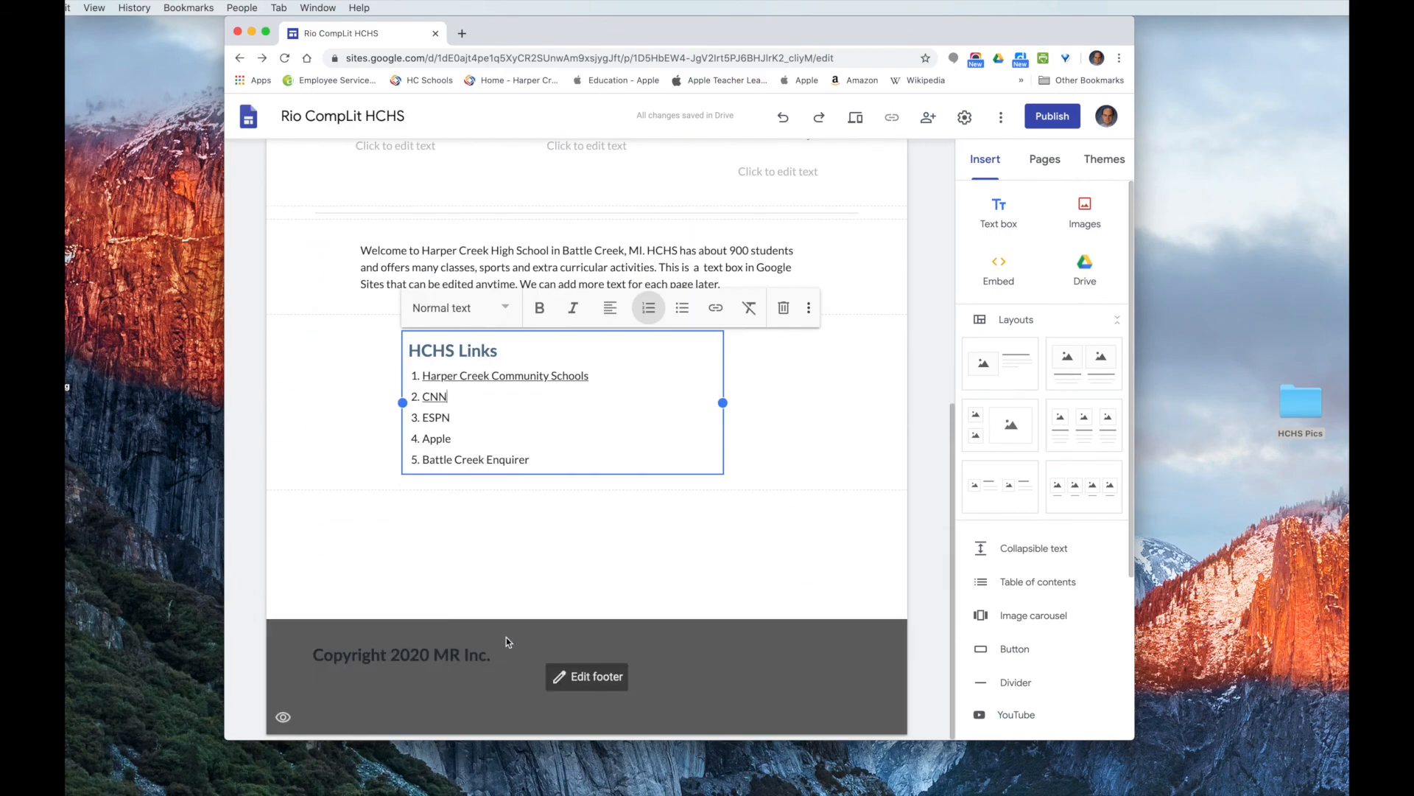
{"action": "scroll", "coordinate": [683, 613], "scroll_direction": "up", "scroll_amount": 2}
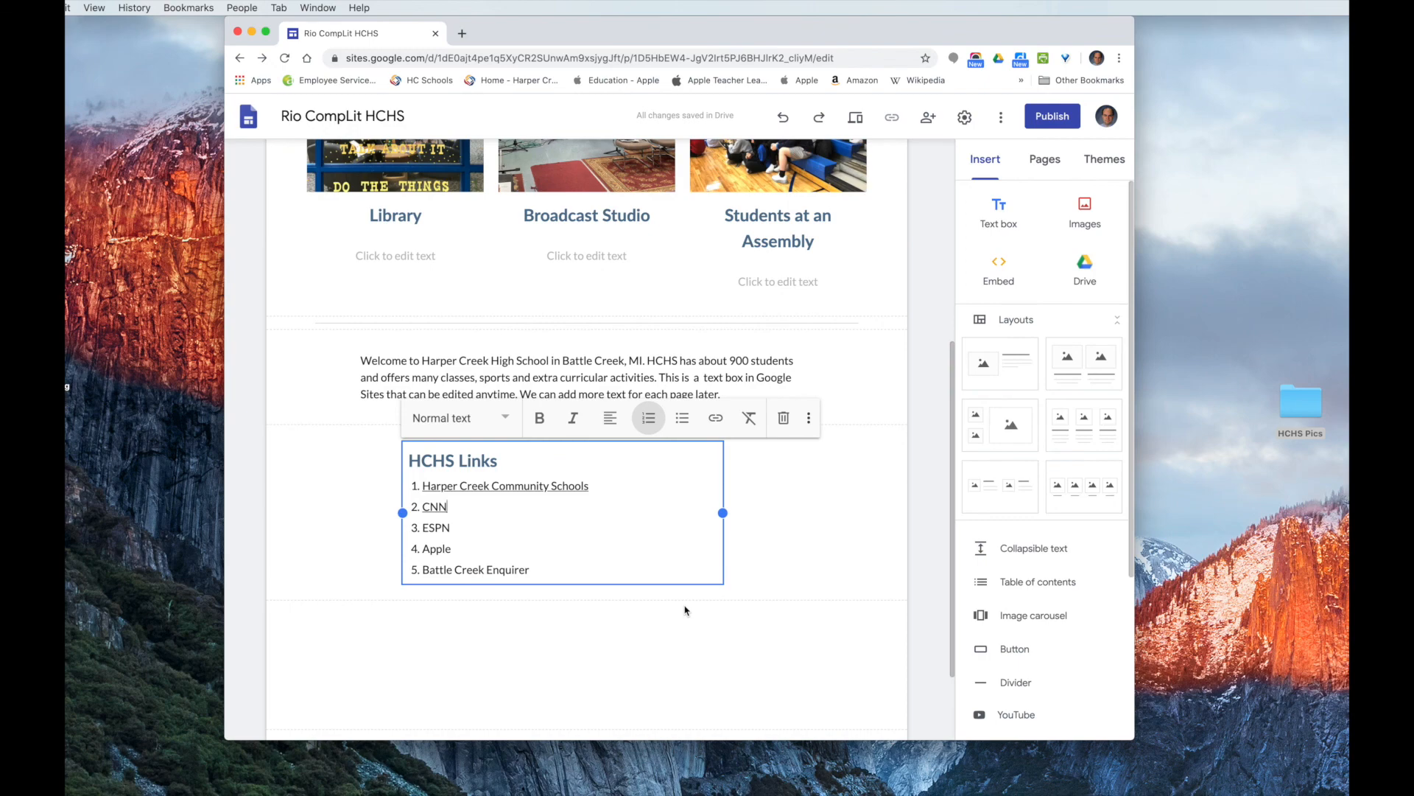
{"action": "scroll", "coordinate": [684, 610], "scroll_direction": "up", "scroll_amount": 5}
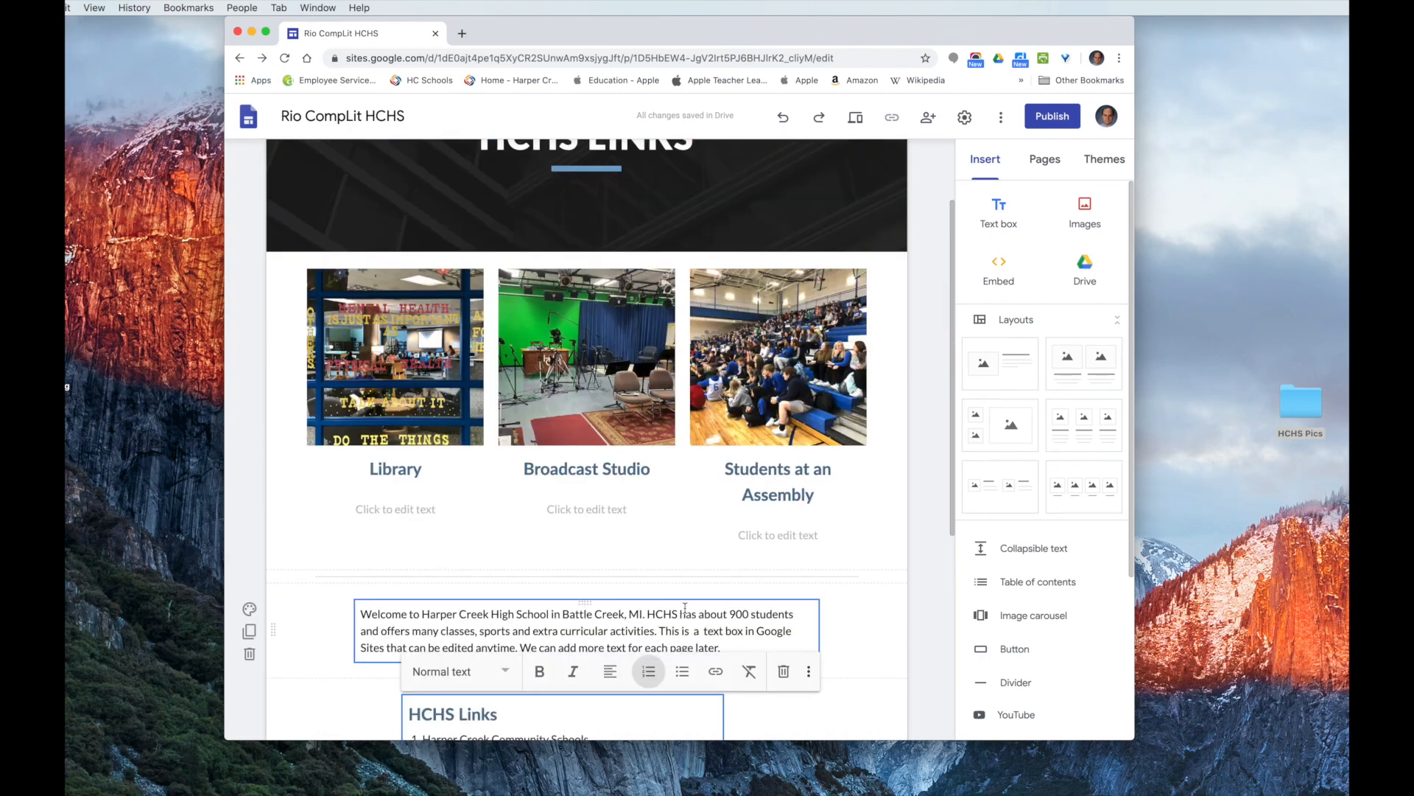
{"action": "scroll", "coordinate": [684, 608], "scroll_direction": "up", "scroll_amount": 2}
{"action": "mouse_move", "coordinate": [531, 321]}
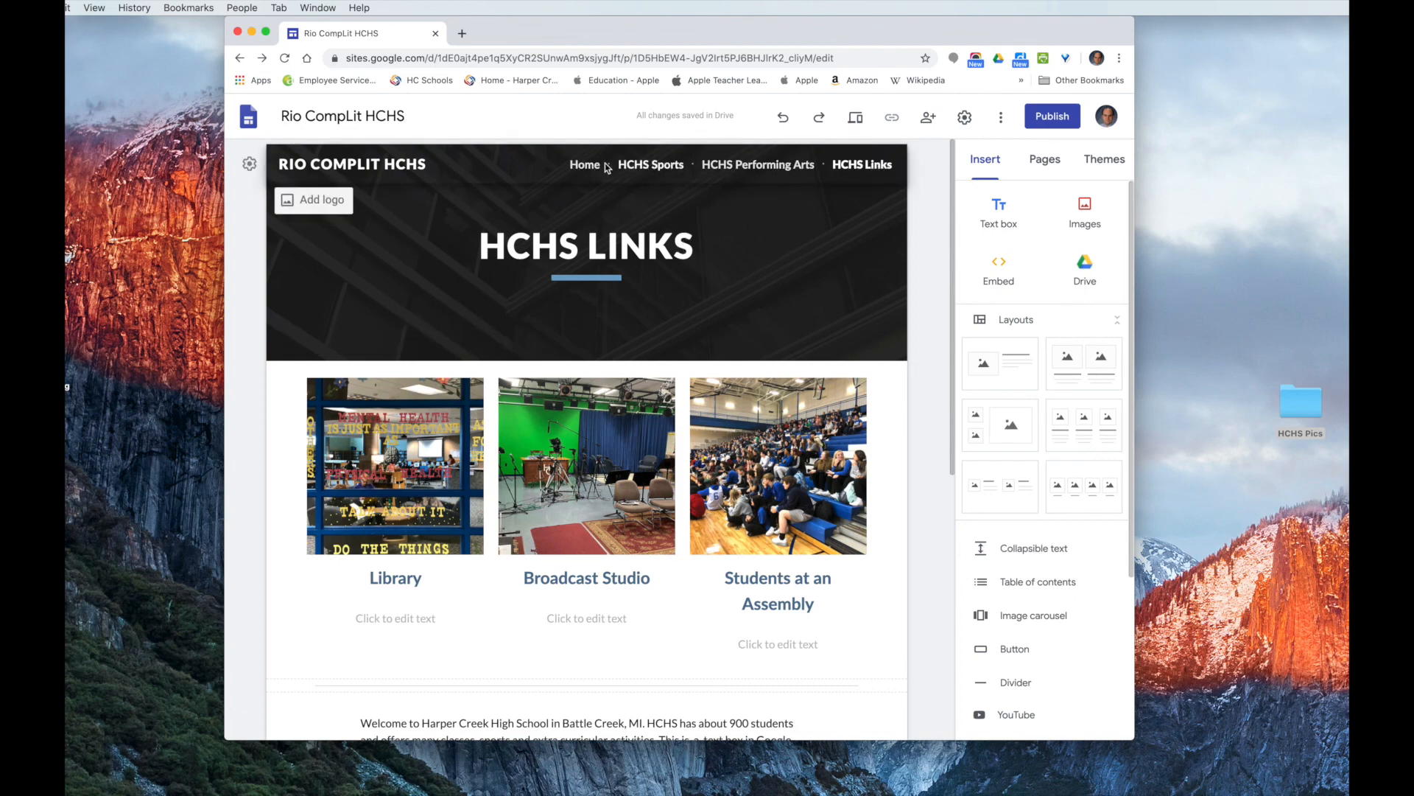
- Enlarge the browser window slightly and look over the pictures, text and link list of the HCHS Links page
{"action": "left_click_drag", "start_coordinate": [1133, 739], "coordinate": [1163, 771]}
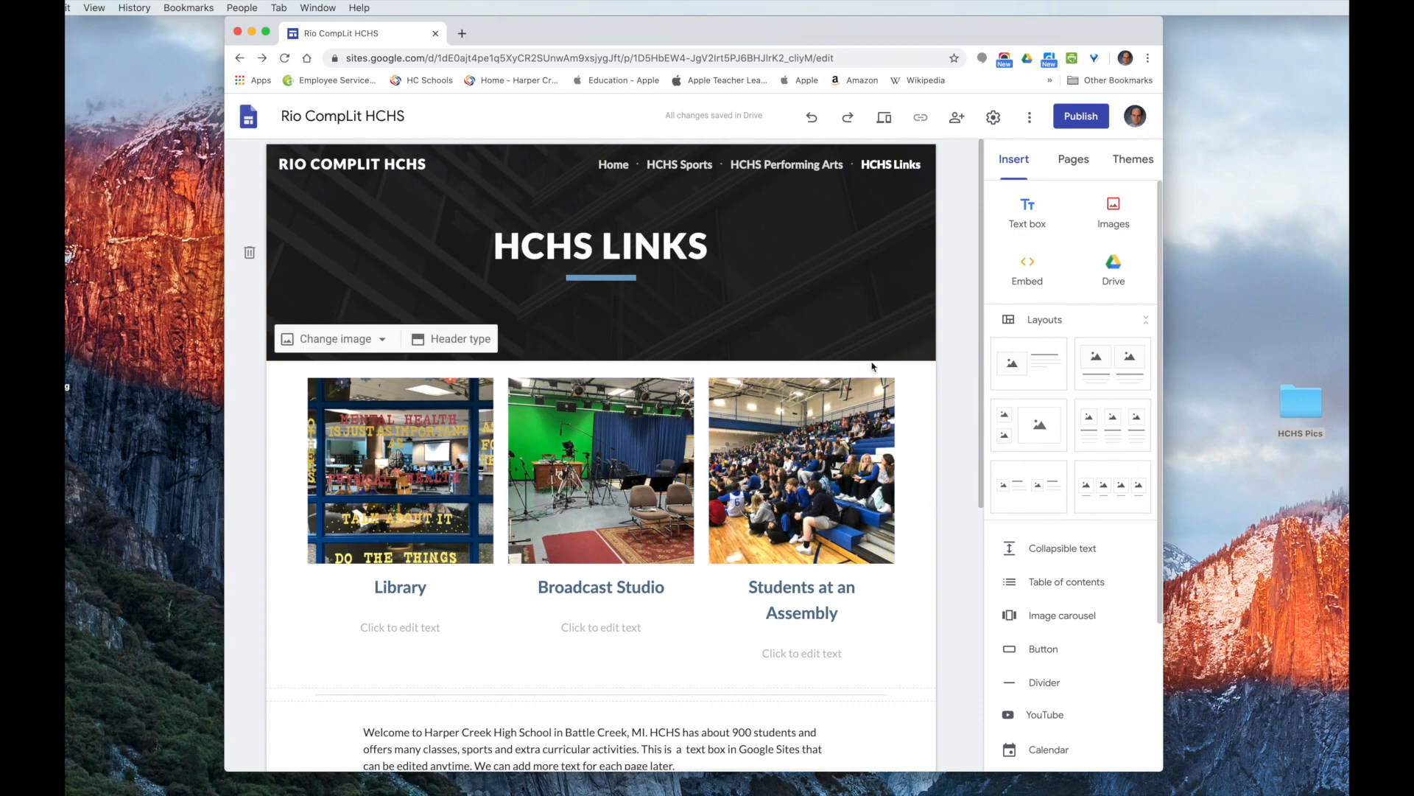
{"action": "scroll", "coordinate": [847, 442], "scroll_direction": "down", "scroll_amount": 4}
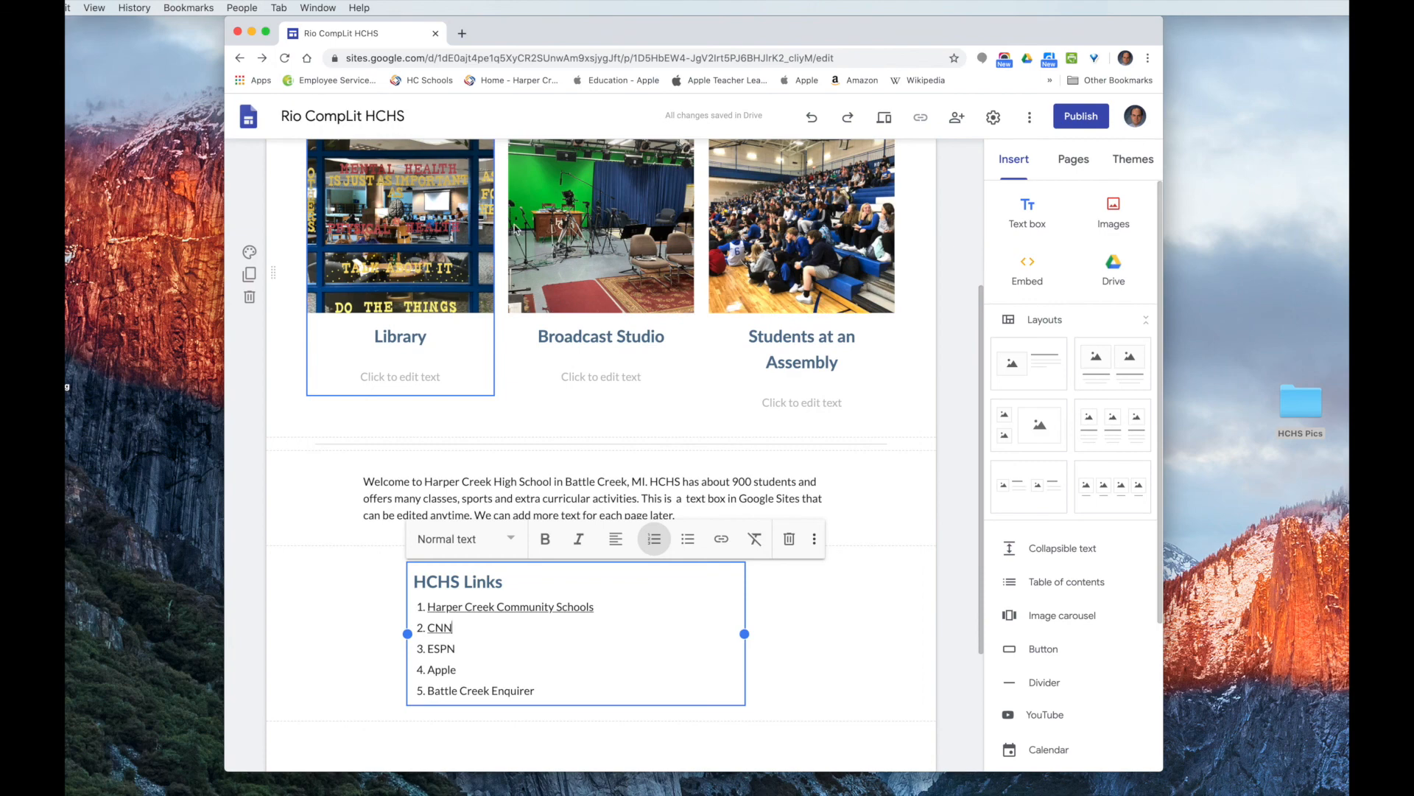
{"action": "scroll", "coordinate": [885, 465], "scroll_direction": "down", "scroll_amount": 3}
{"action": "scroll", "coordinate": [884, 465], "scroll_direction": "up", "scroll_amount": 4}
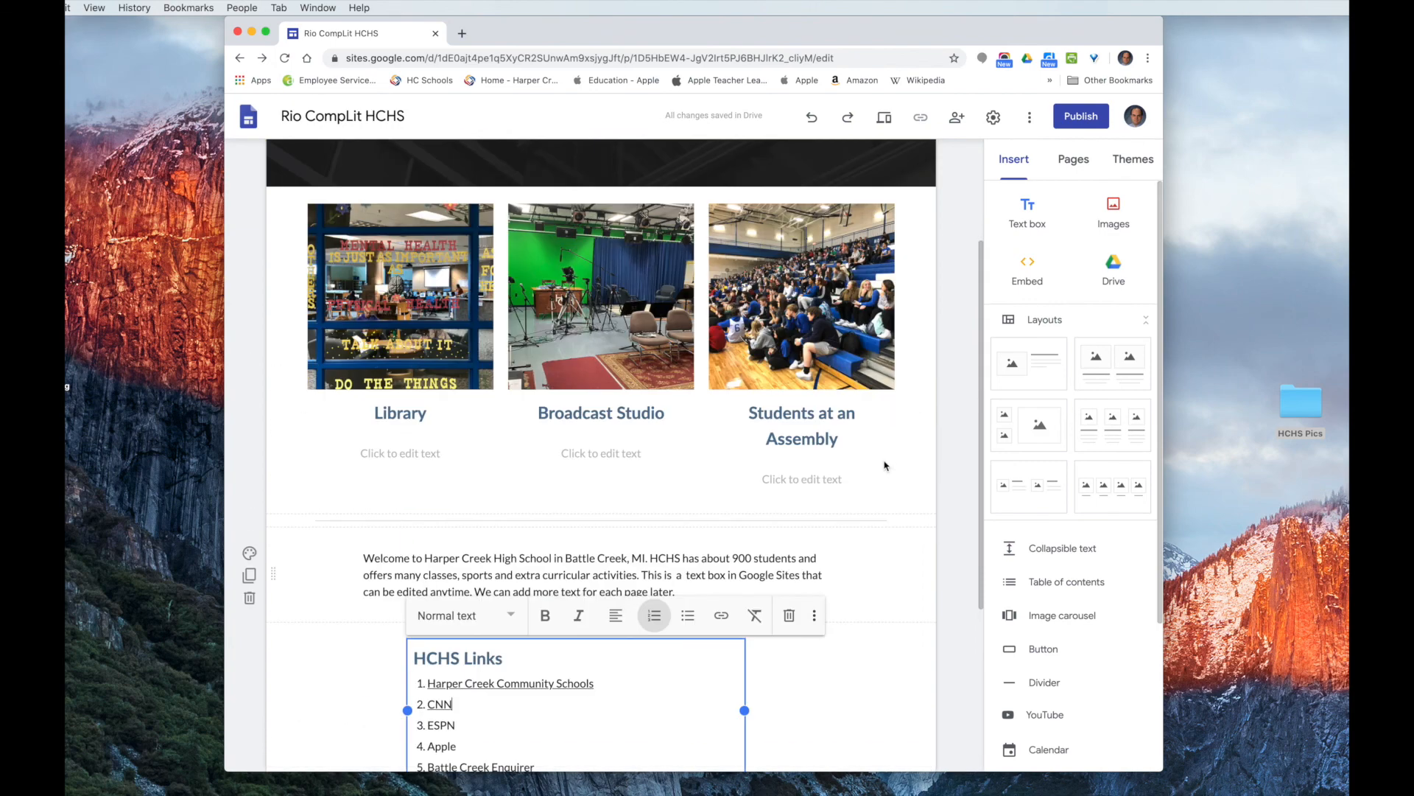
{"action": "scroll", "coordinate": [884, 466], "scroll_direction": "down", "scroll_amount": 4}
{"action": "scroll", "coordinate": [885, 466], "scroll_direction": "up", "scroll_amount": 2}
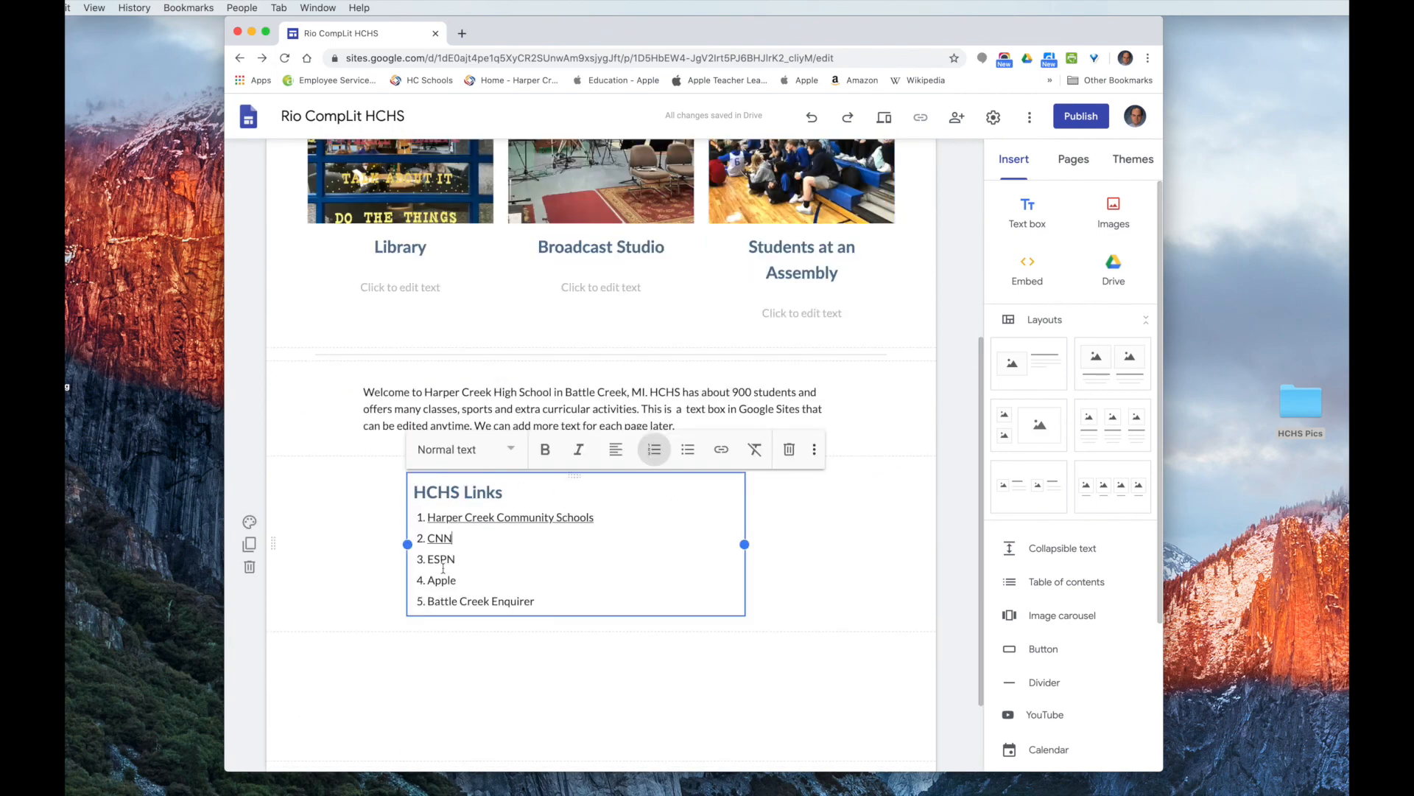
{"action": "scroll", "coordinate": [844, 534], "scroll_direction": "up", "scroll_amount": 2}
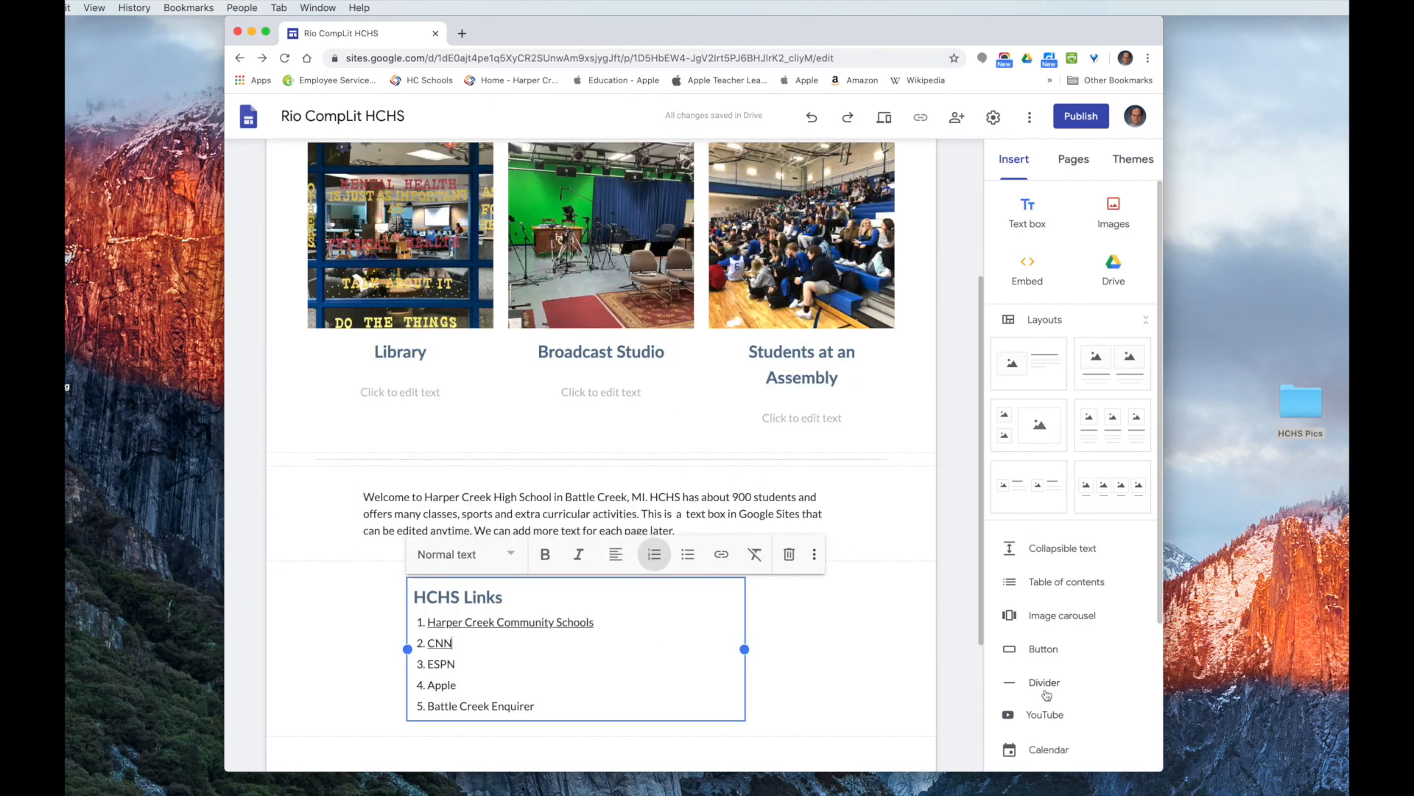
{"action": "scroll", "coordinate": [848, 619], "scroll_direction": "up", "scroll_amount": 3}
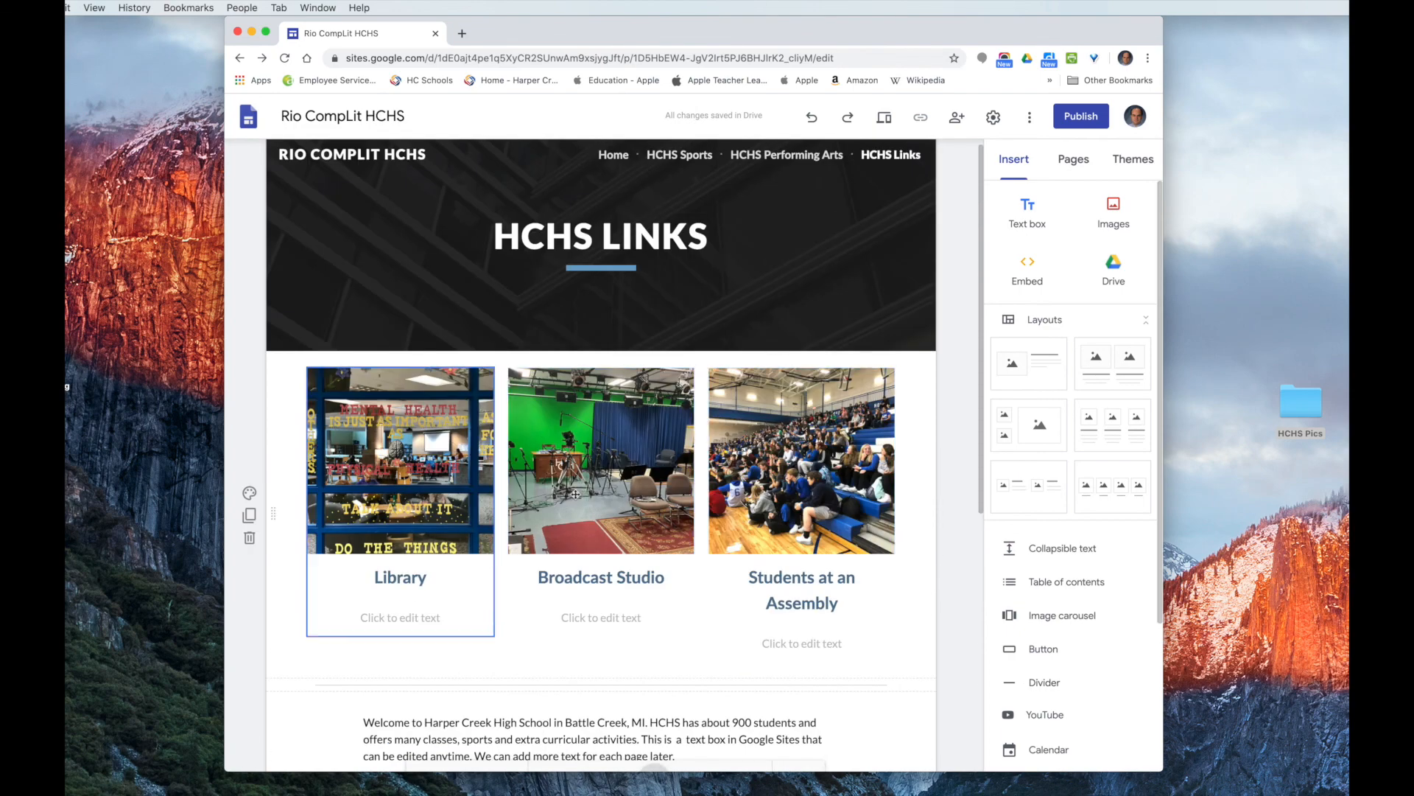
{"action": "scroll", "coordinate": [819, 481], "scroll_direction": "up", "scroll_amount": 1}
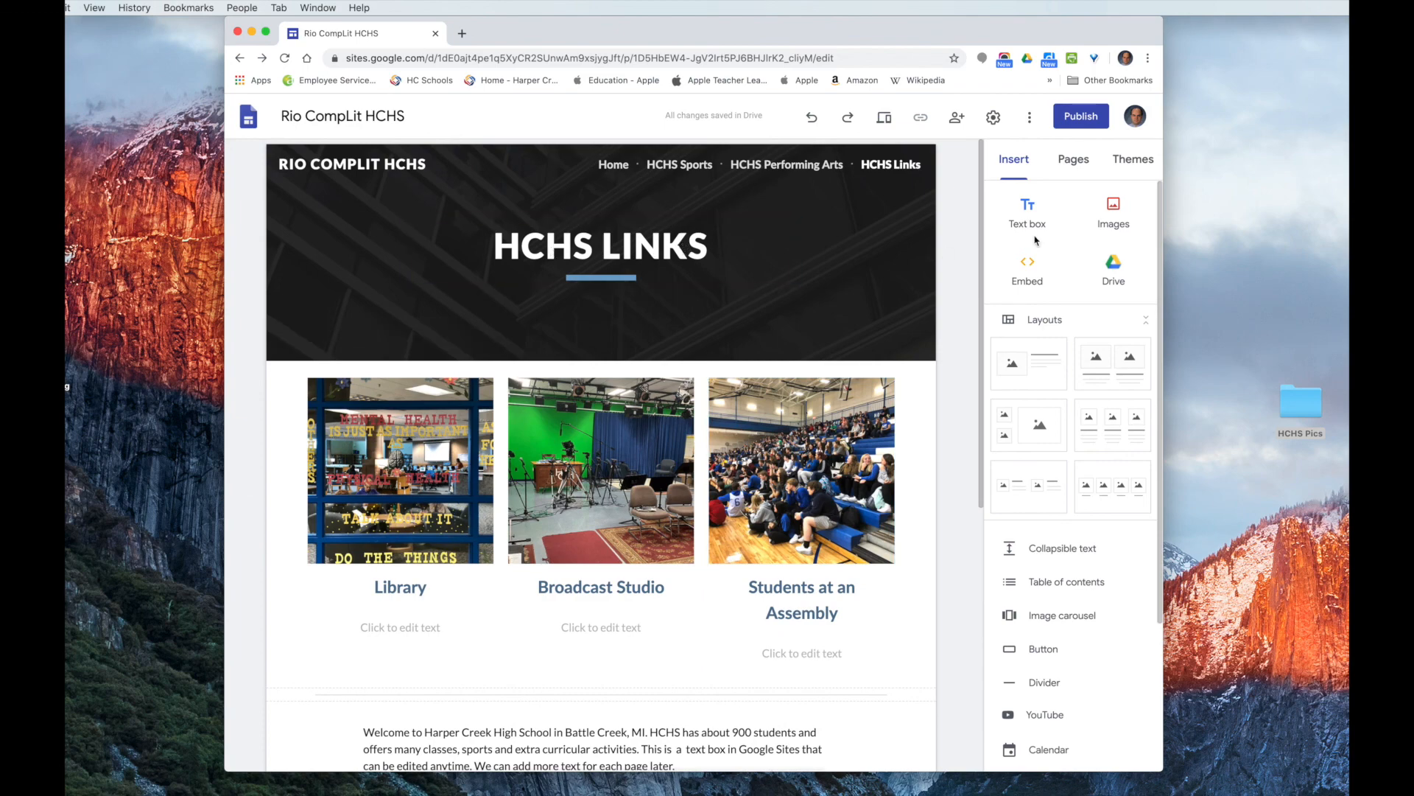
- Open the HCHS Performing Arts page and review its pictures, captions, text box and divider
{"action": "left_click", "coordinate": [1074, 161]}
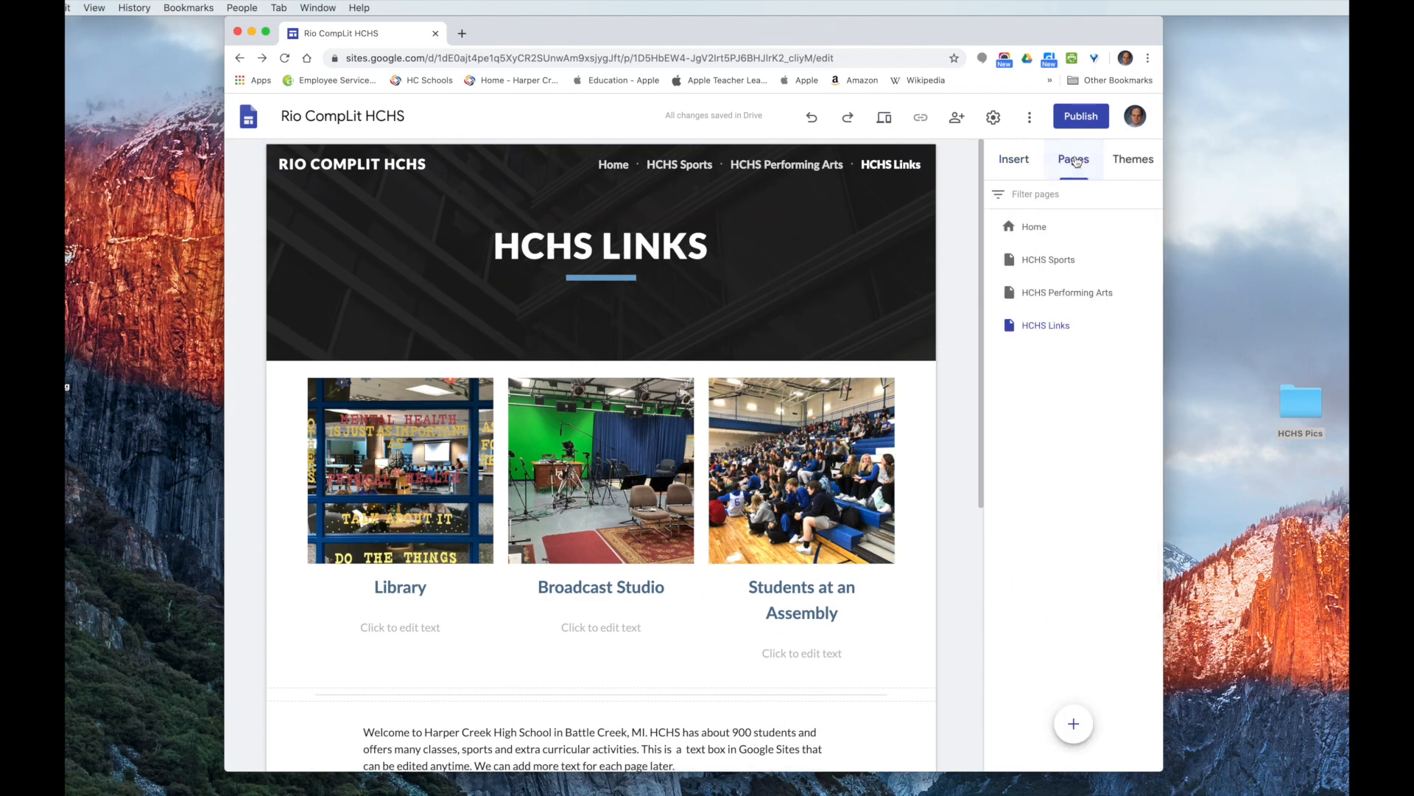
{"action": "left_click", "coordinate": [1059, 294]}
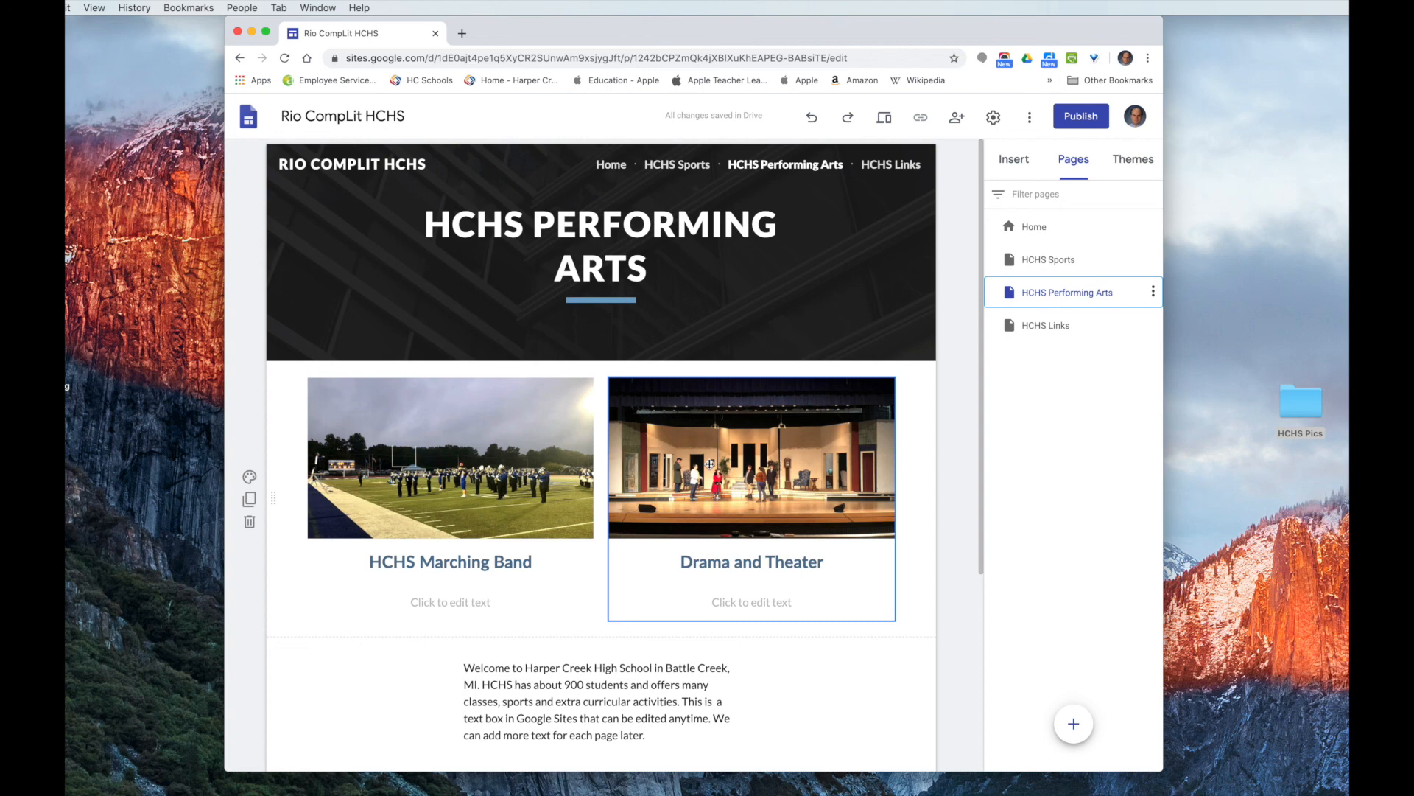
{"action": "left_click", "coordinate": [585, 518]}
{"action": "scroll", "coordinate": [585, 374], "scroll_direction": "down", "scroll_amount": 4}
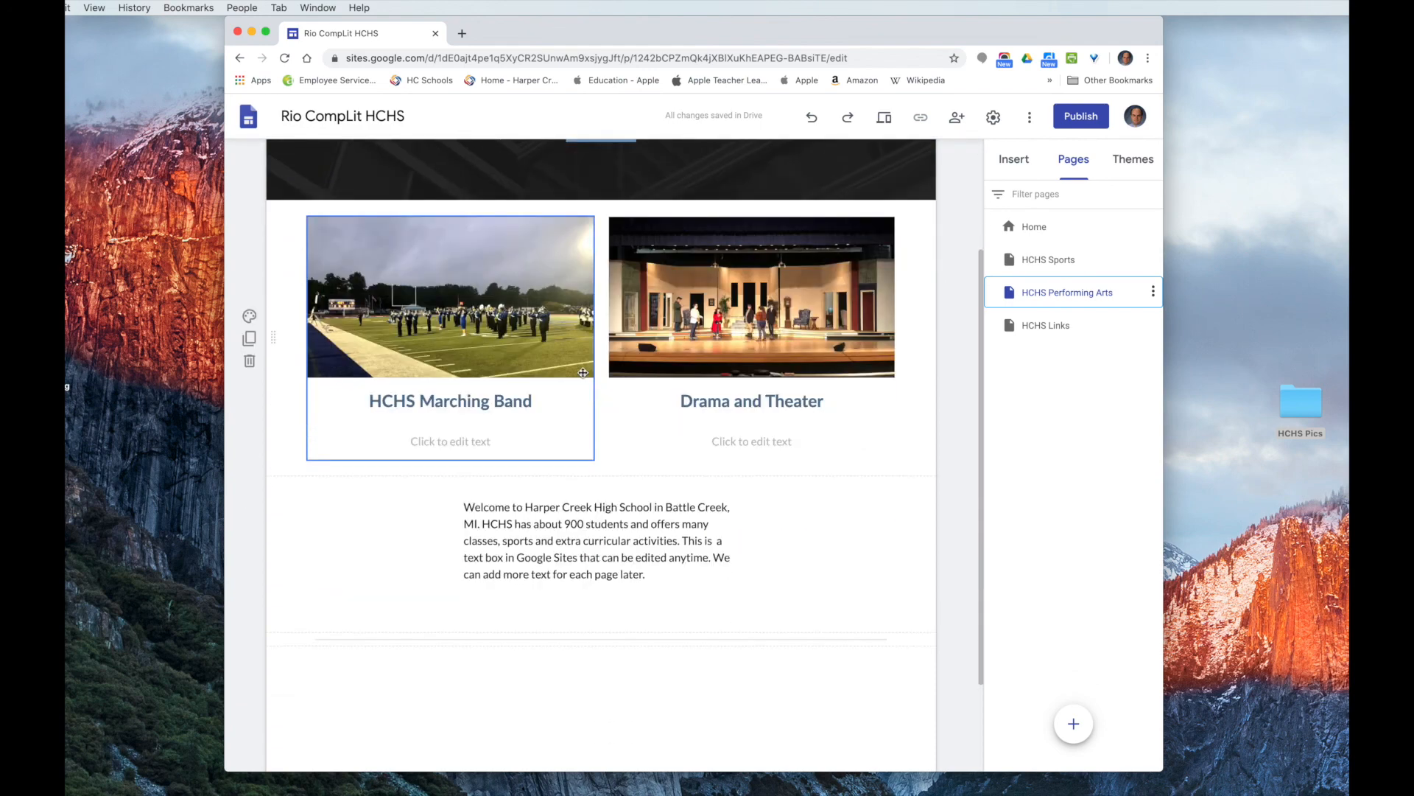
{"action": "scroll", "coordinate": [585, 374], "scroll_direction": "up", "scroll_amount": 1}
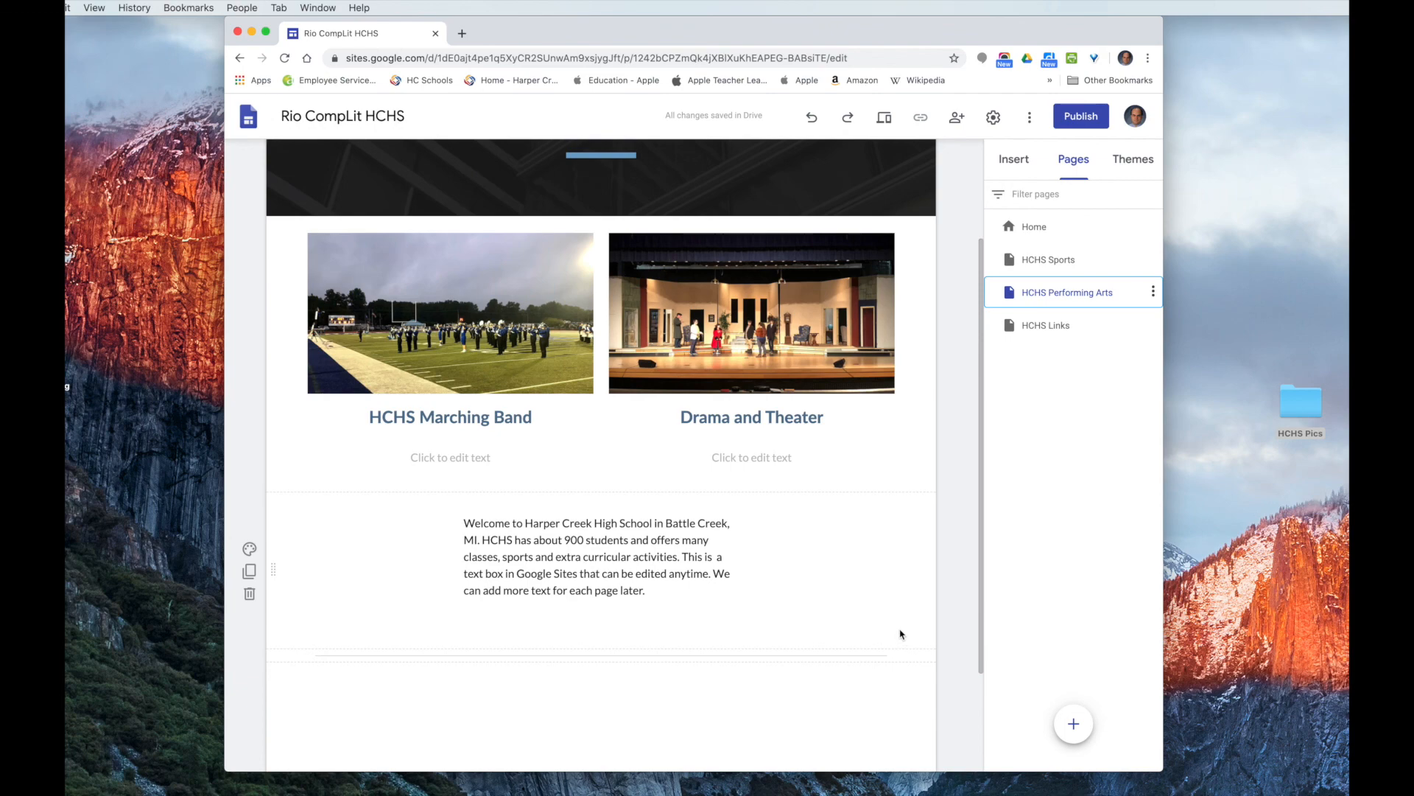
{"action": "scroll", "coordinate": [737, 589], "scroll_direction": "up", "scroll_amount": 1}
{"action": "scroll", "coordinate": [702, 569], "scroll_direction": "up", "scroll_amount": 3}
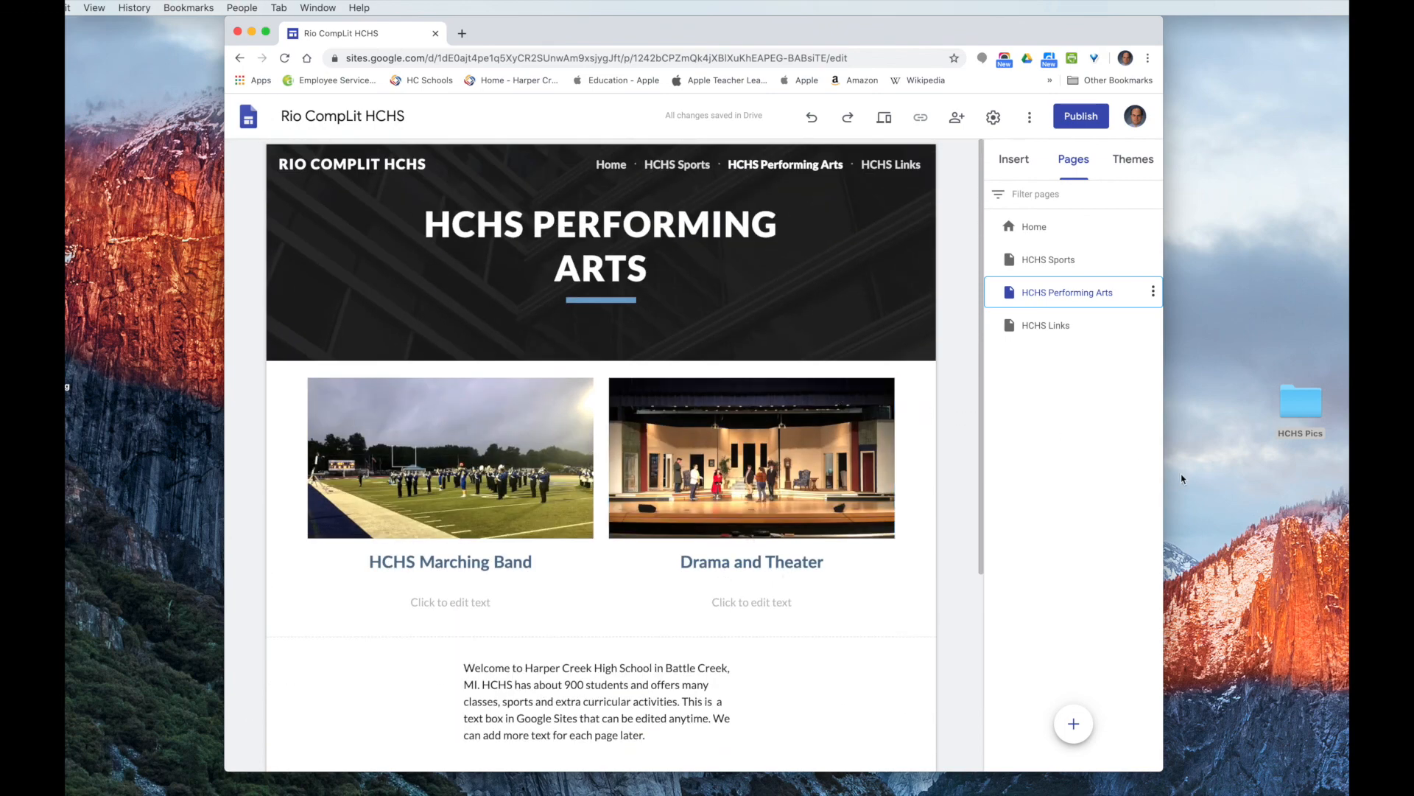
- Open the HCHS Sports page and review its pictures, text and footer, and show the elements available to insert
{"action": "left_click", "coordinate": [1048, 260]}
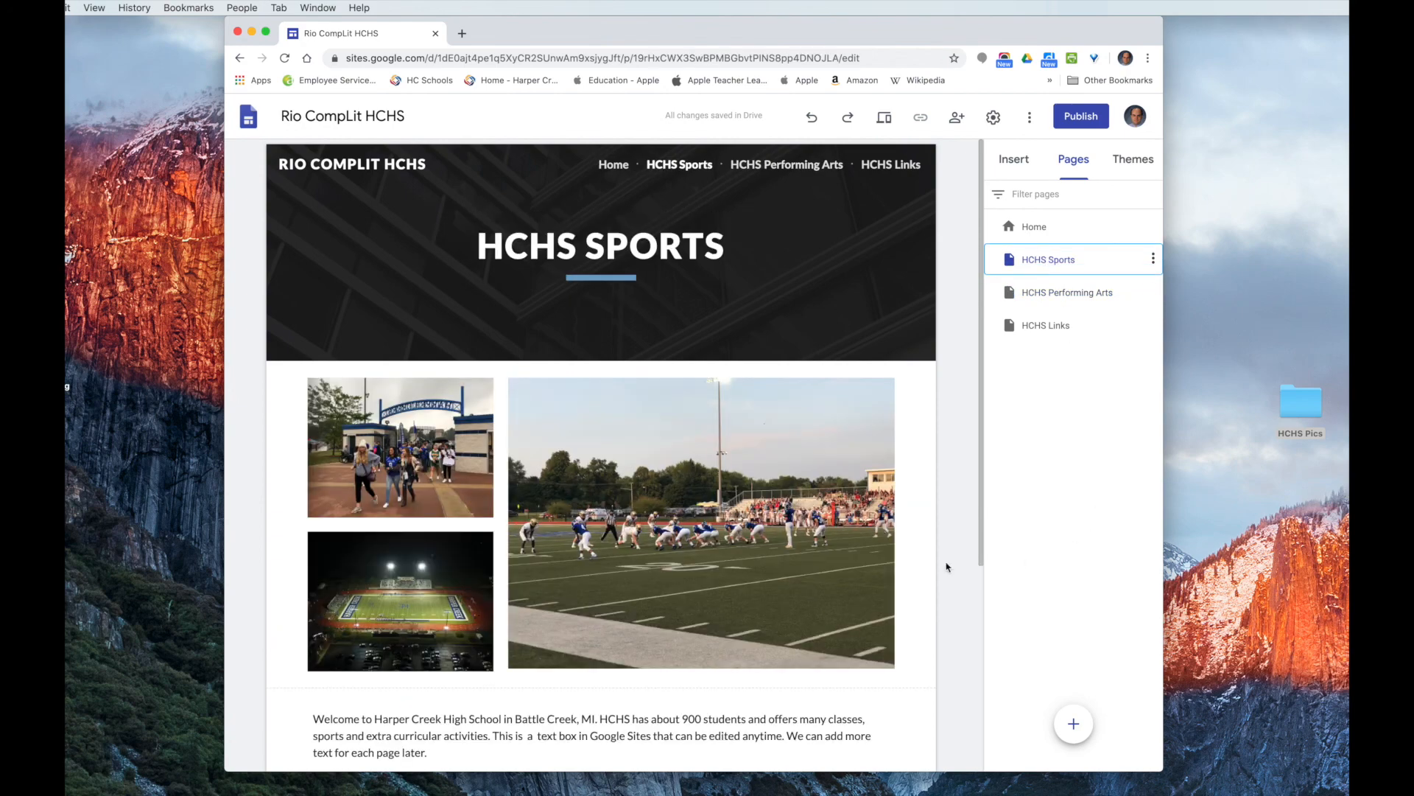
{"action": "scroll", "coordinate": [609, 621], "scroll_direction": "down", "scroll_amount": 5}
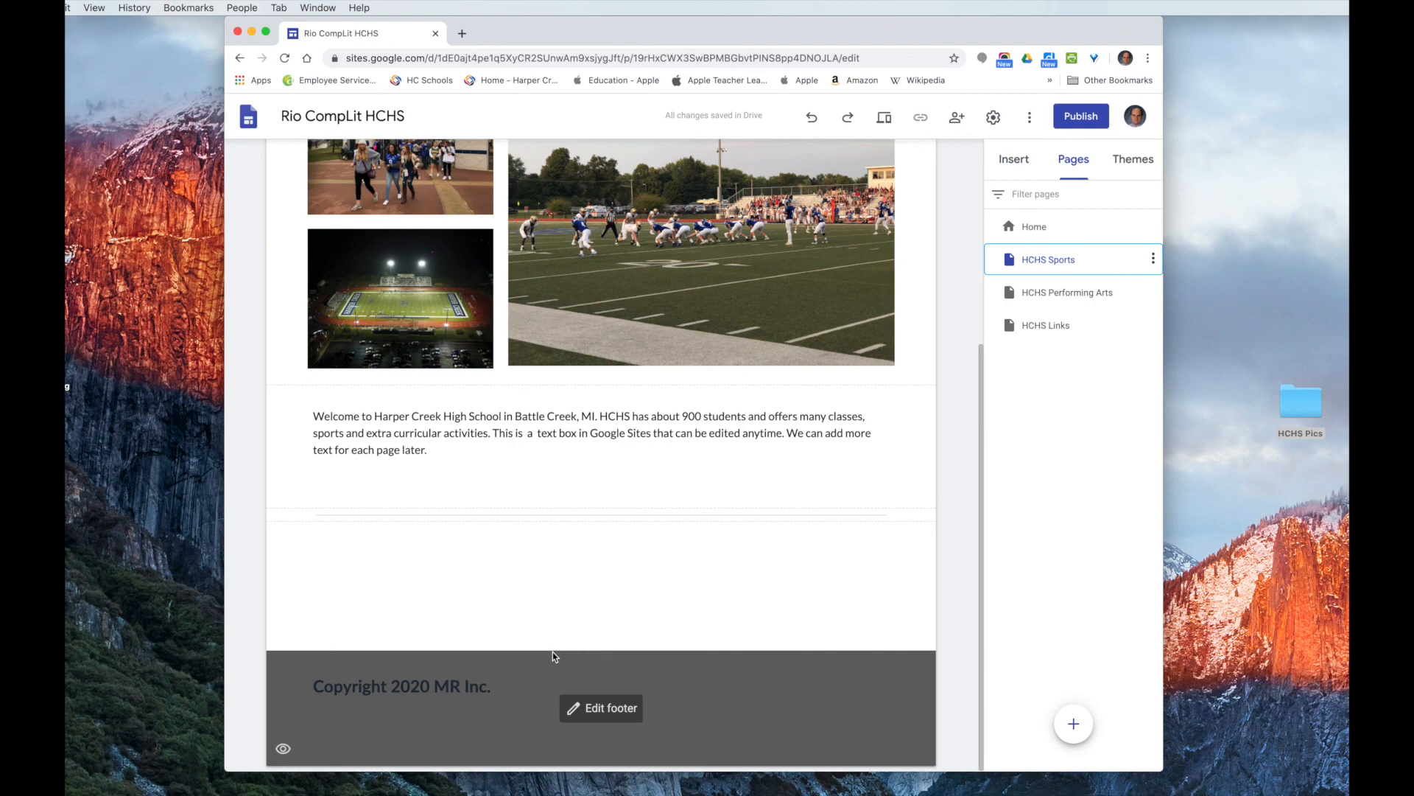
{"action": "scroll", "coordinate": [552, 651], "scroll_direction": "up", "scroll_amount": 4}
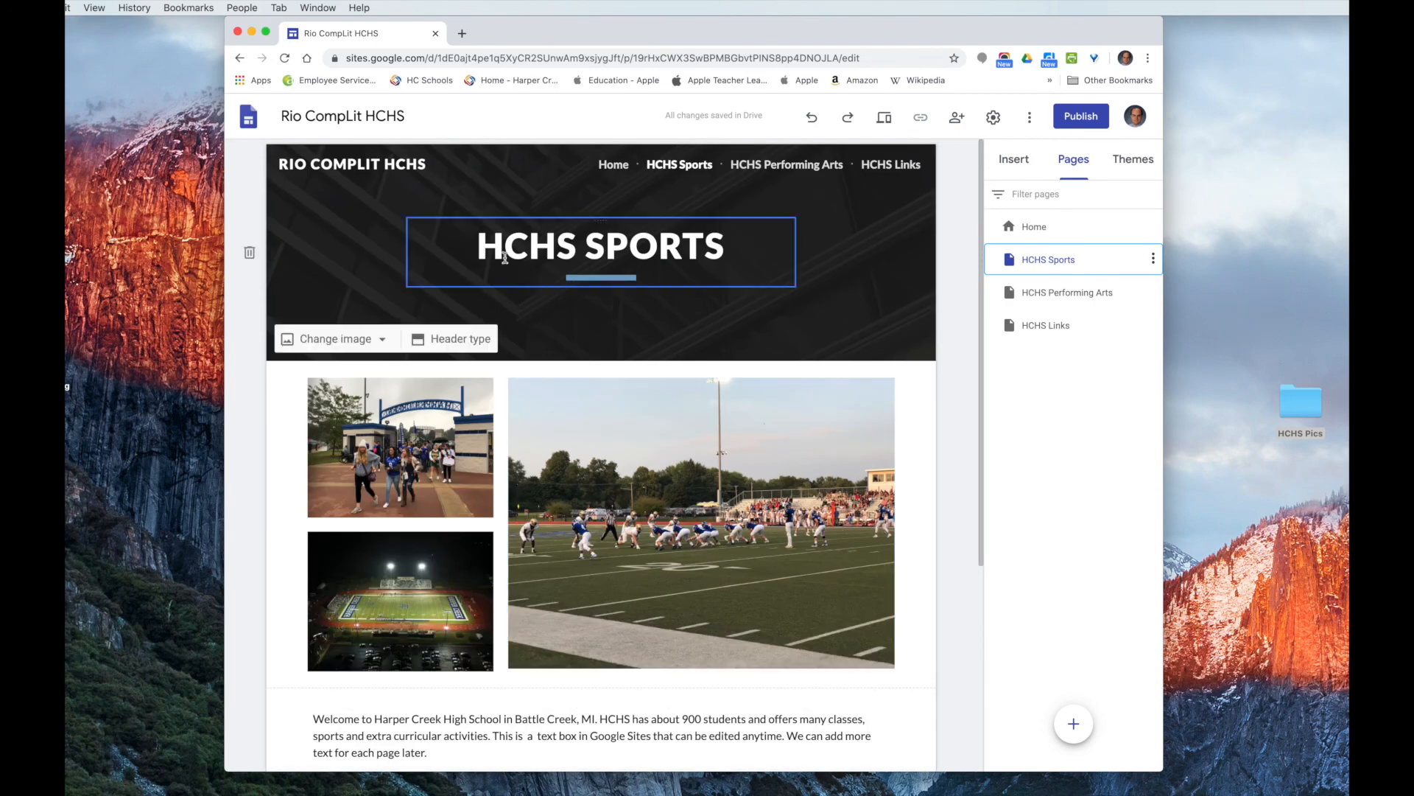
{"action": "left_click", "coordinate": [1015, 159]}
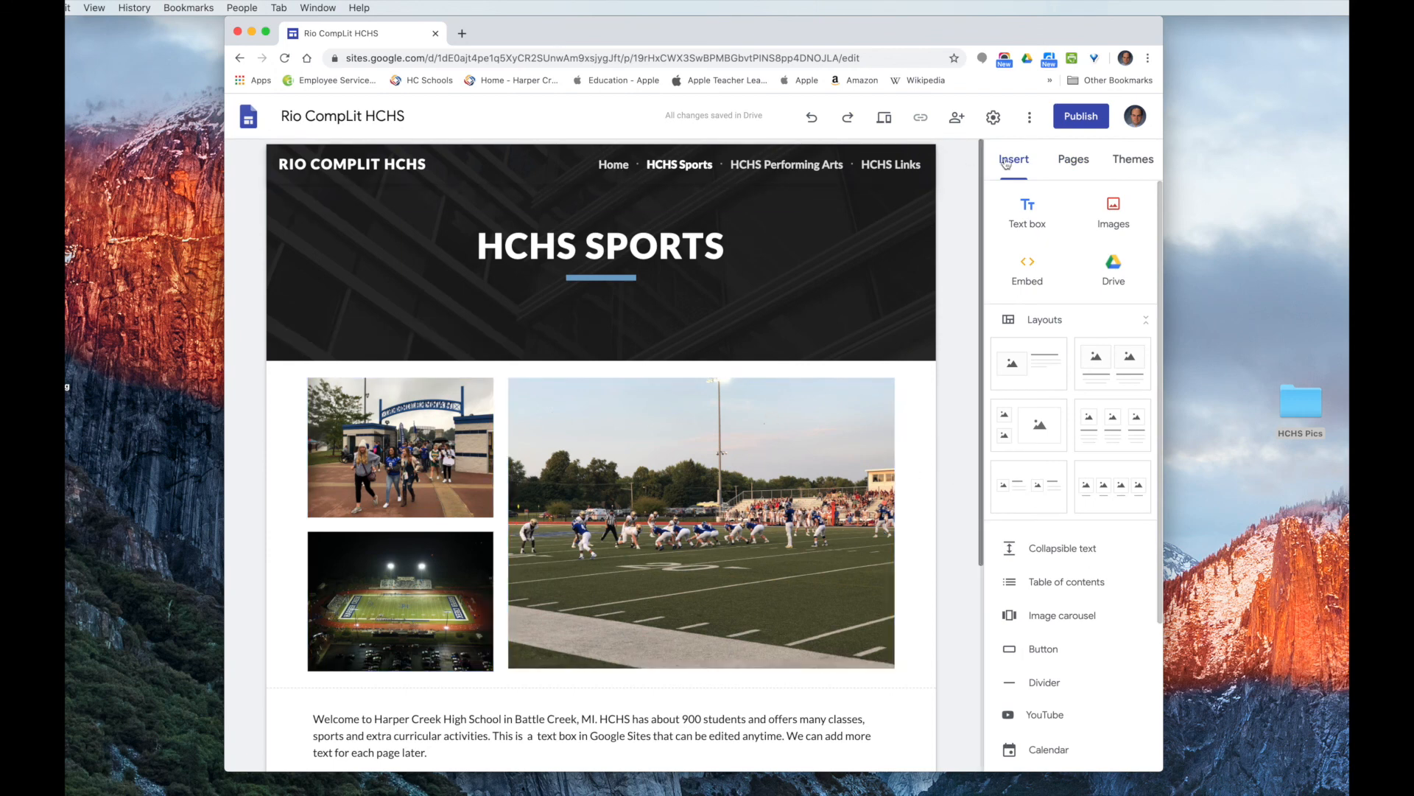
- Open the Home page and review its header, captioned football game picture, welcome text and embedded video
{"action": "left_click", "coordinate": [1091, 166]}
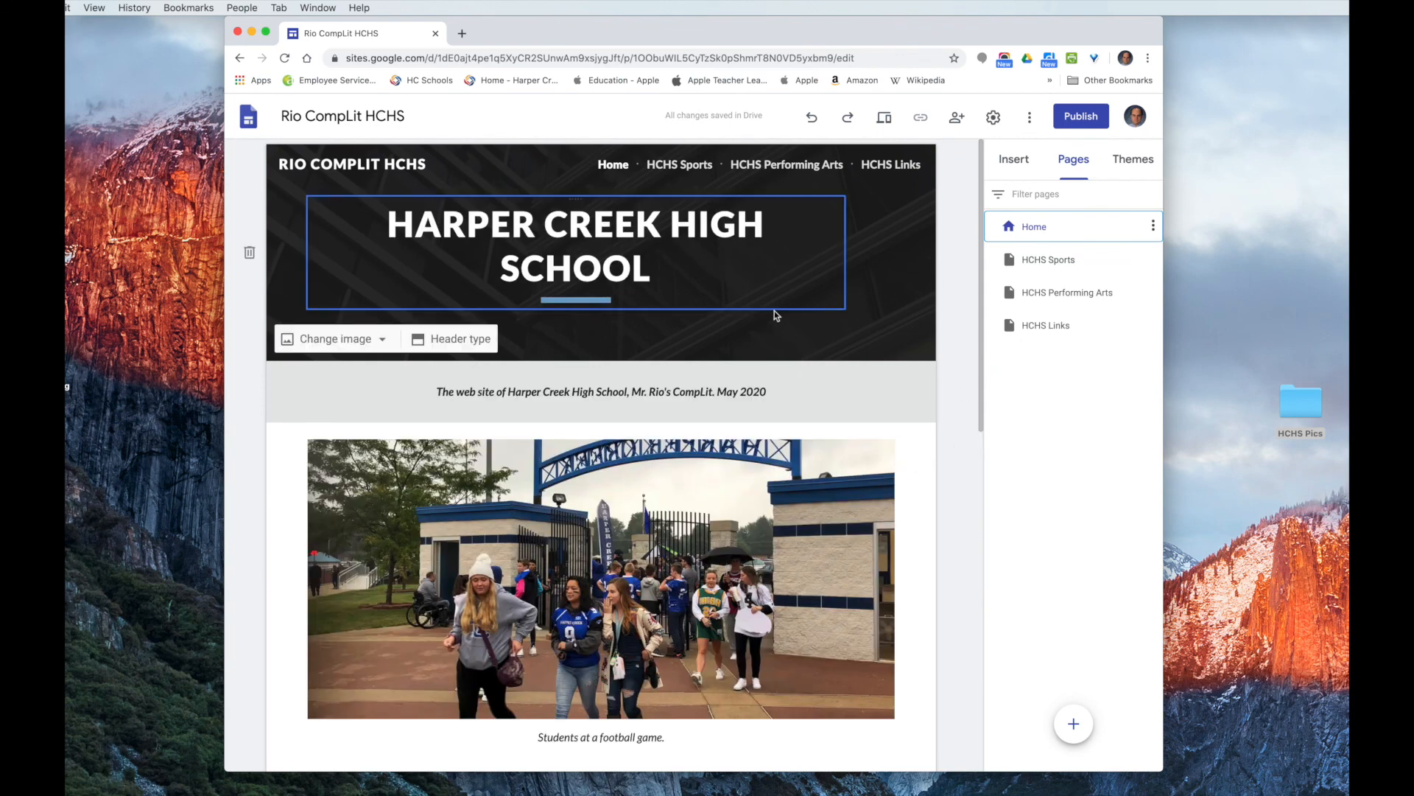
{"action": "left_click", "coordinate": [480, 396]}
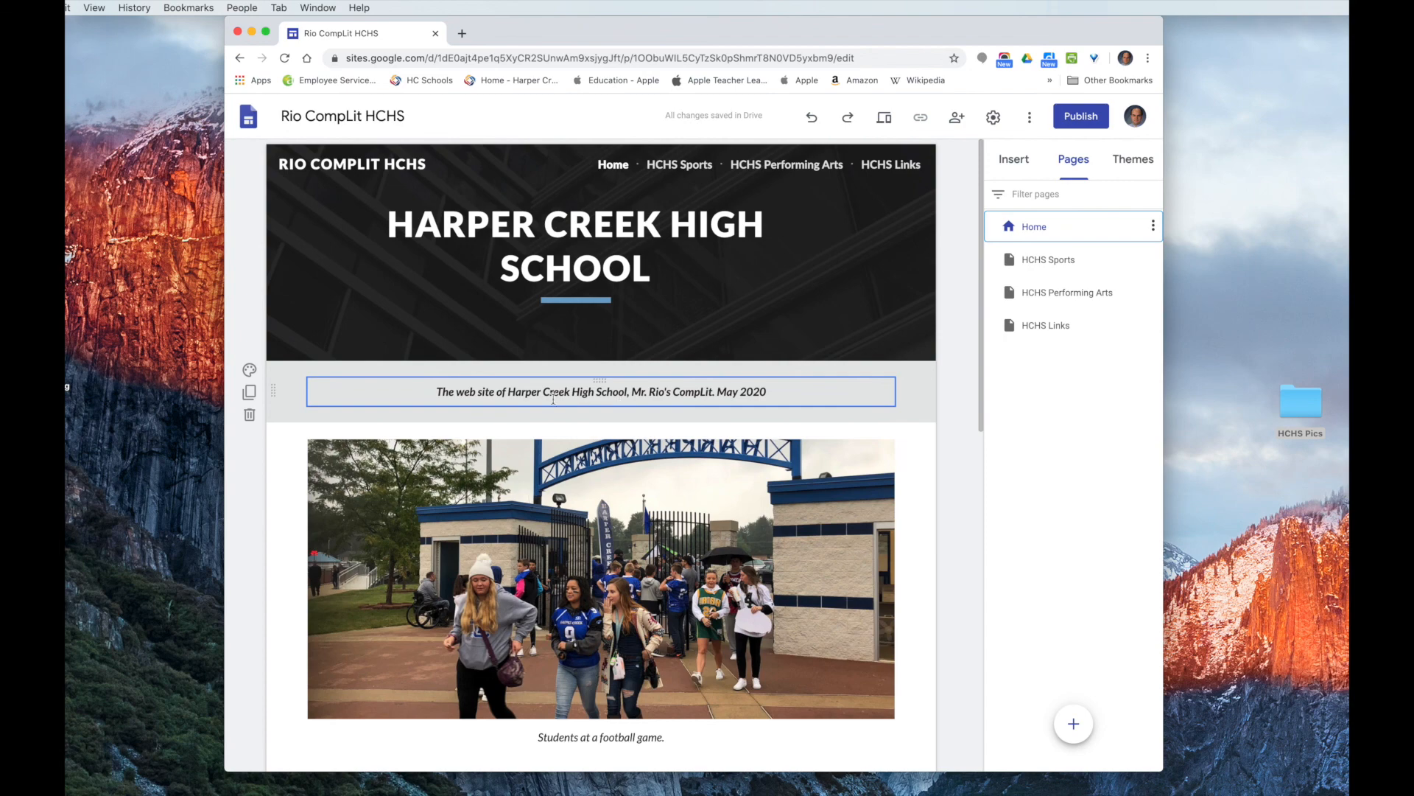
{"action": "scroll", "coordinate": [803, 442], "scroll_direction": "down", "scroll_amount": 3}
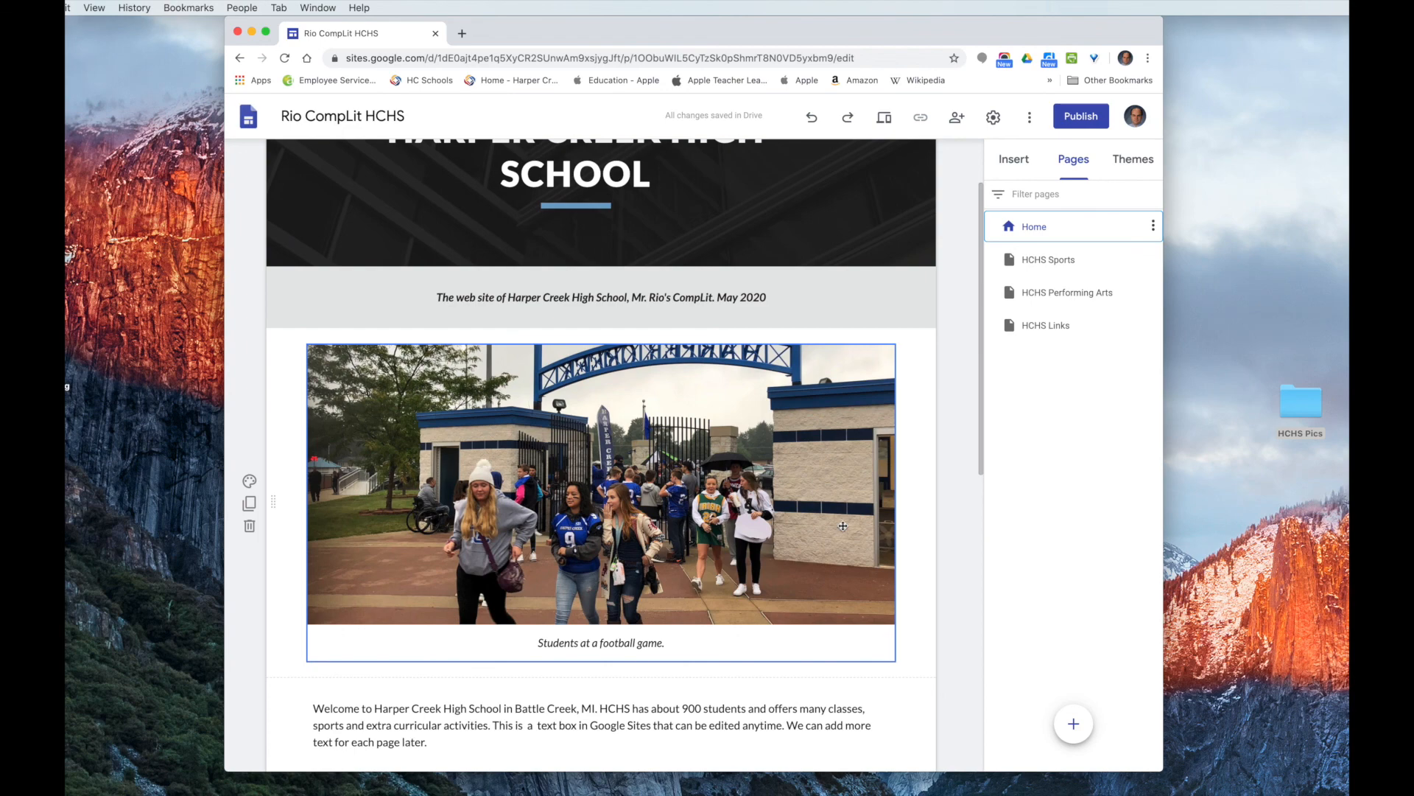
{"action": "scroll", "coordinate": [843, 526], "scroll_direction": "down", "scroll_amount": 4}
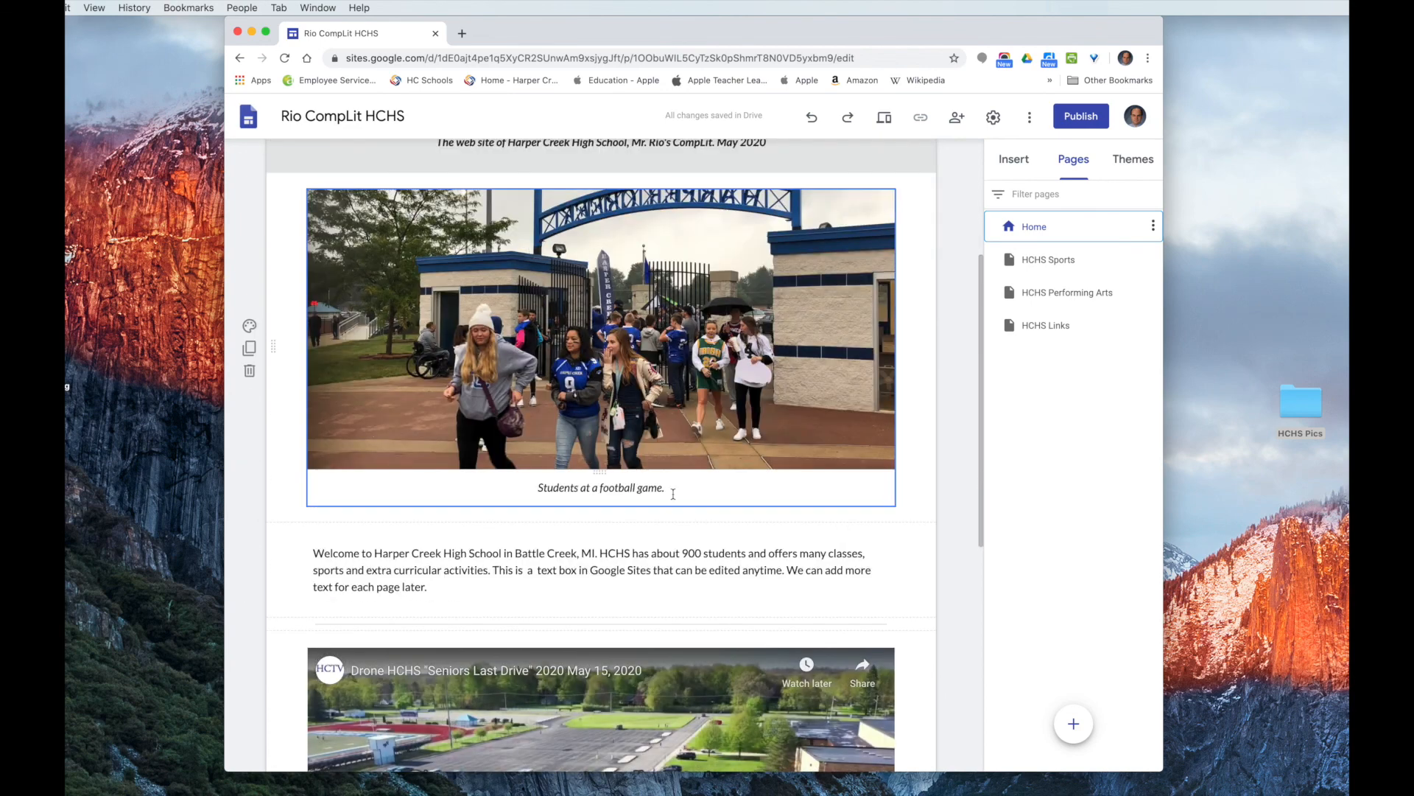
{"action": "scroll", "coordinate": [543, 500], "scroll_direction": "down", "scroll_amount": 5}
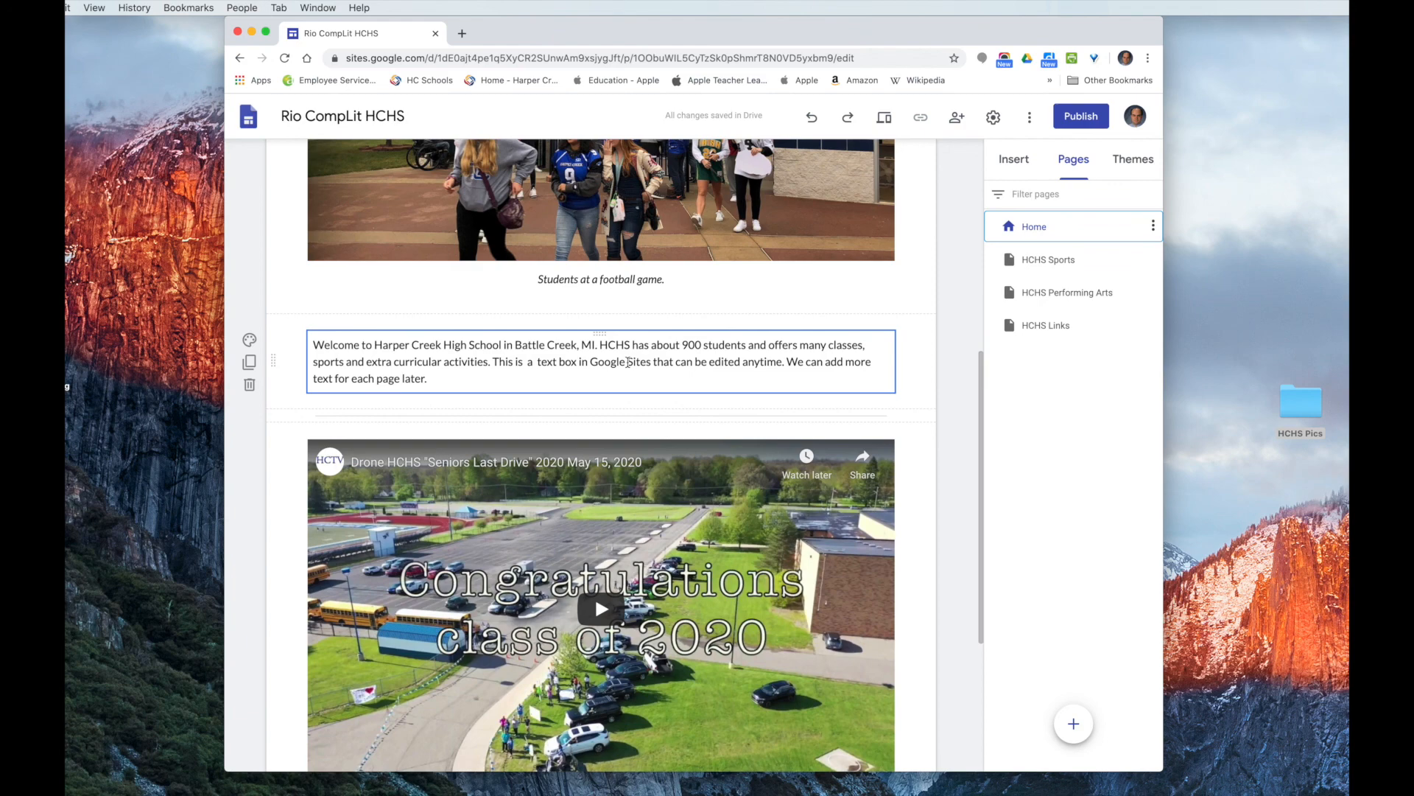
- Check the rest of the Home page down to the copyright footer and publish the site under the suggested web address
{"action": "scroll", "coordinate": [681, 384], "scroll_direction": "down", "scroll_amount": 5}
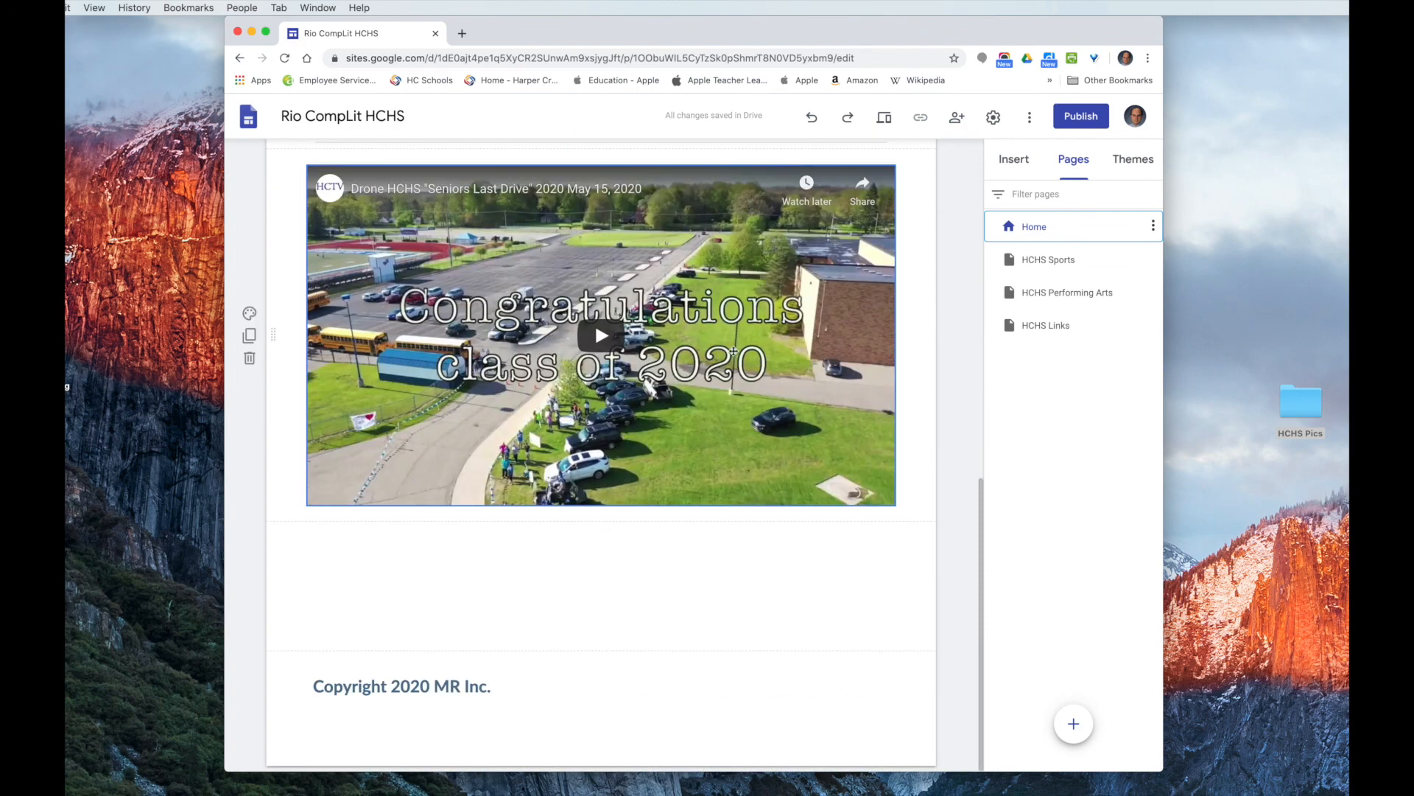
{"action": "scroll", "coordinate": [766, 409], "scroll_direction": "up", "scroll_amount": 3}
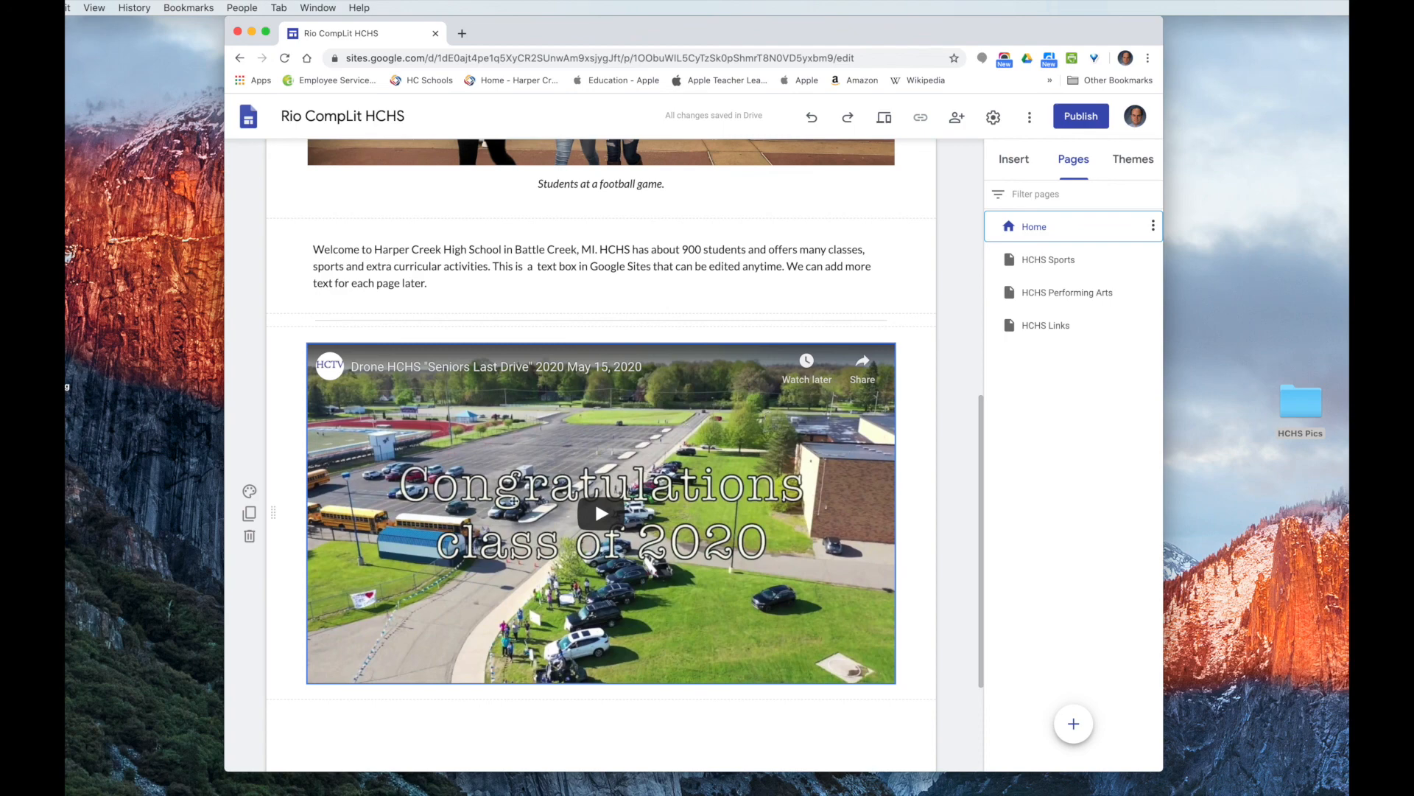
{"action": "scroll", "coordinate": [593, 515], "scroll_direction": "down", "scroll_amount": 3}
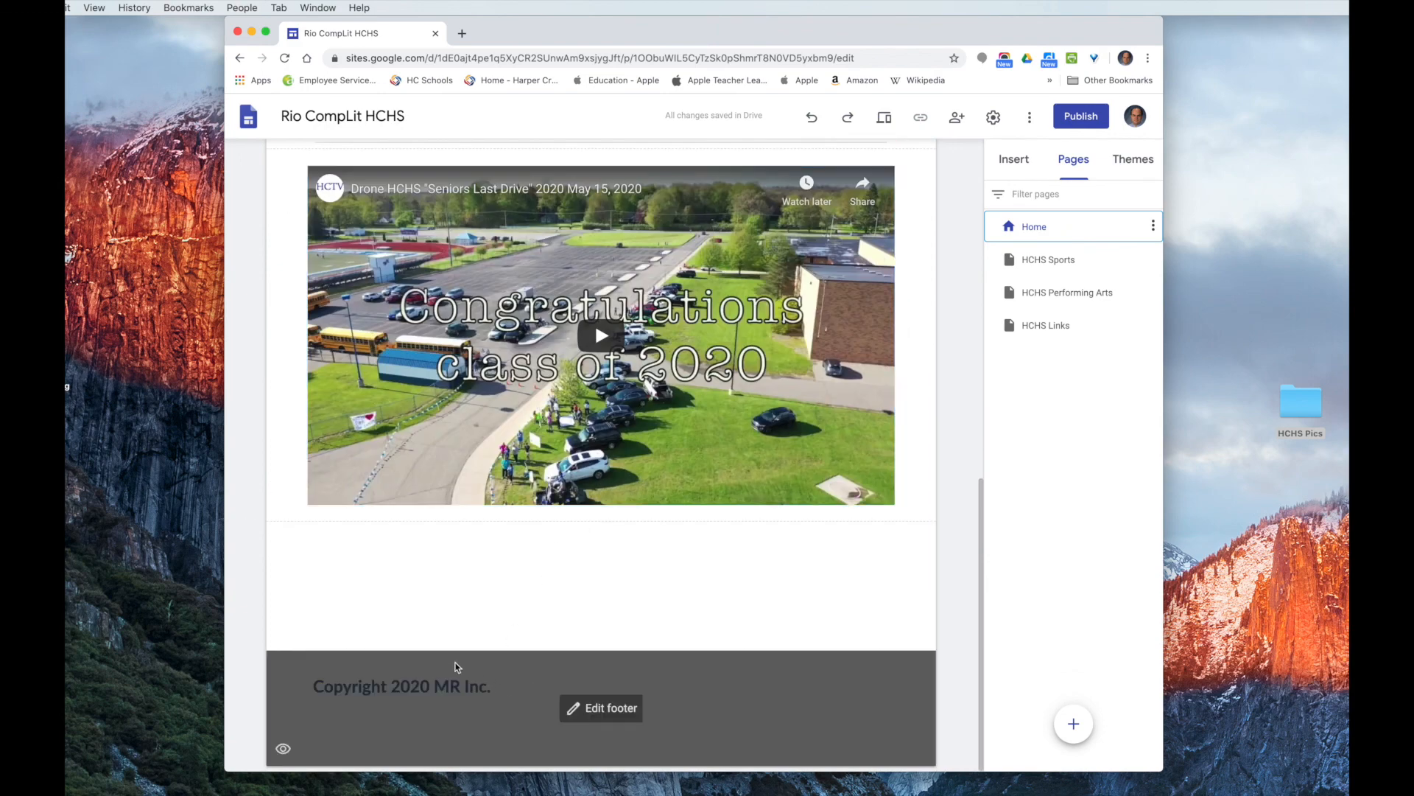
{"action": "left_click", "coordinate": [792, 581]}
{"action": "scroll", "coordinate": [793, 581], "scroll_direction": "up", "scroll_amount": 10}
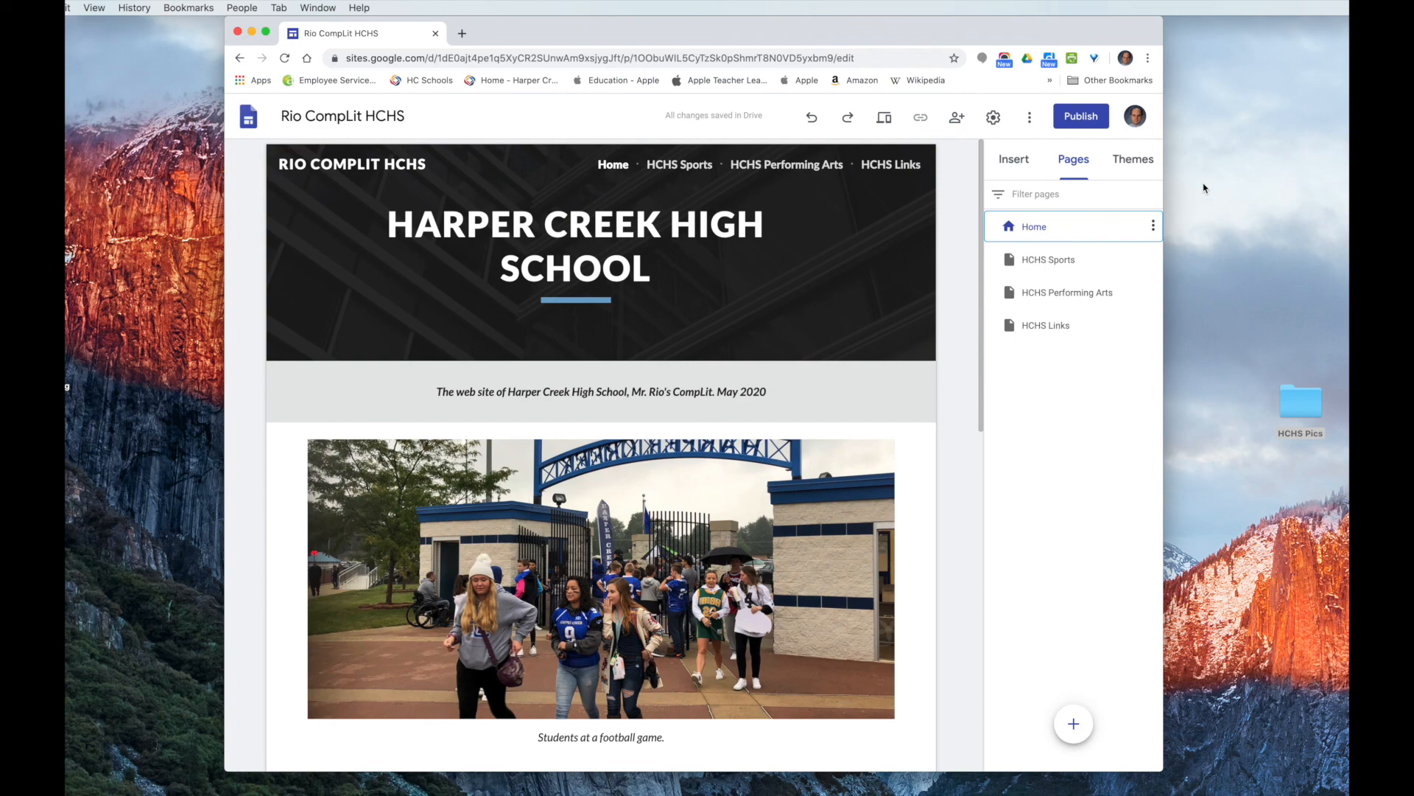
{"action": "left_click", "coordinate": [1076, 119]}
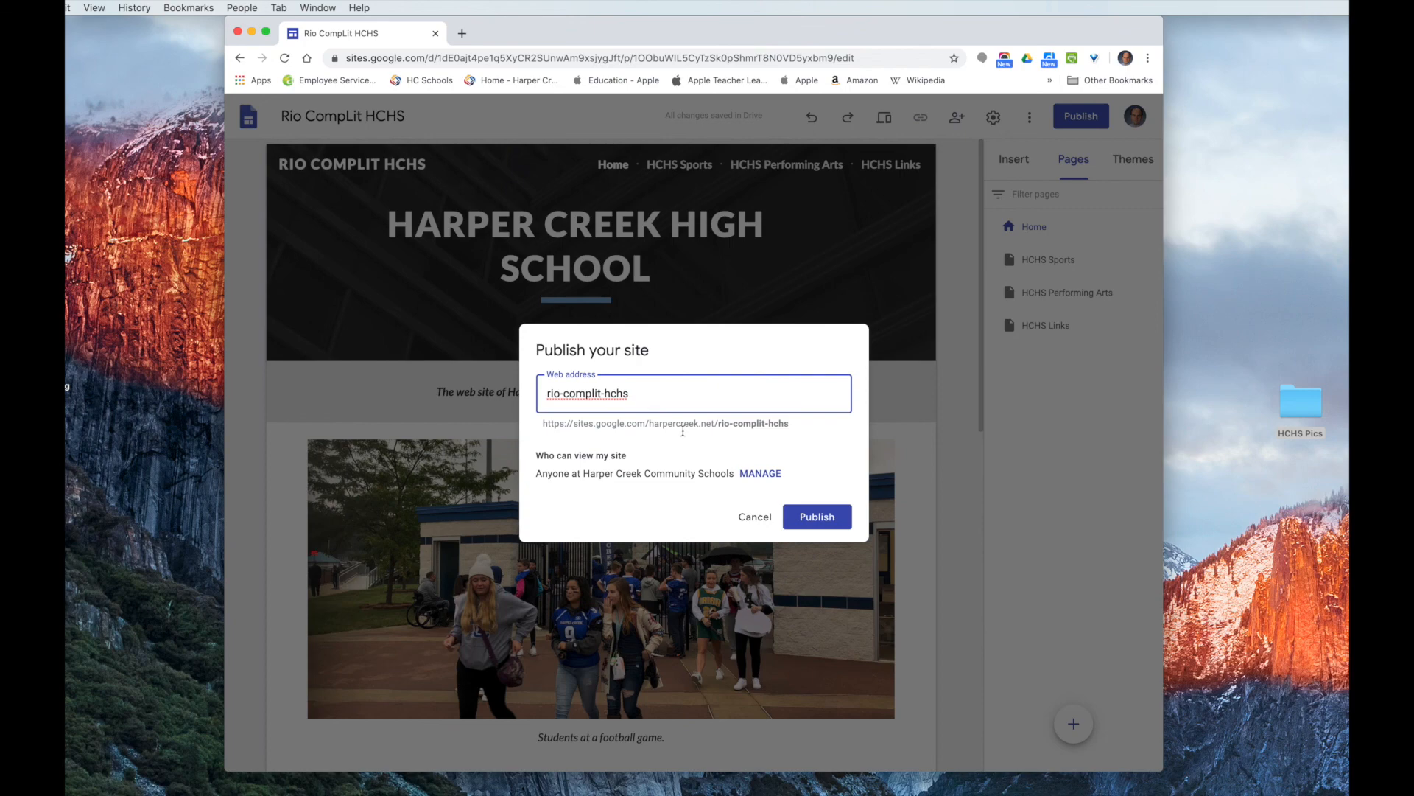
{"action": "left_click", "coordinate": [816, 518]}
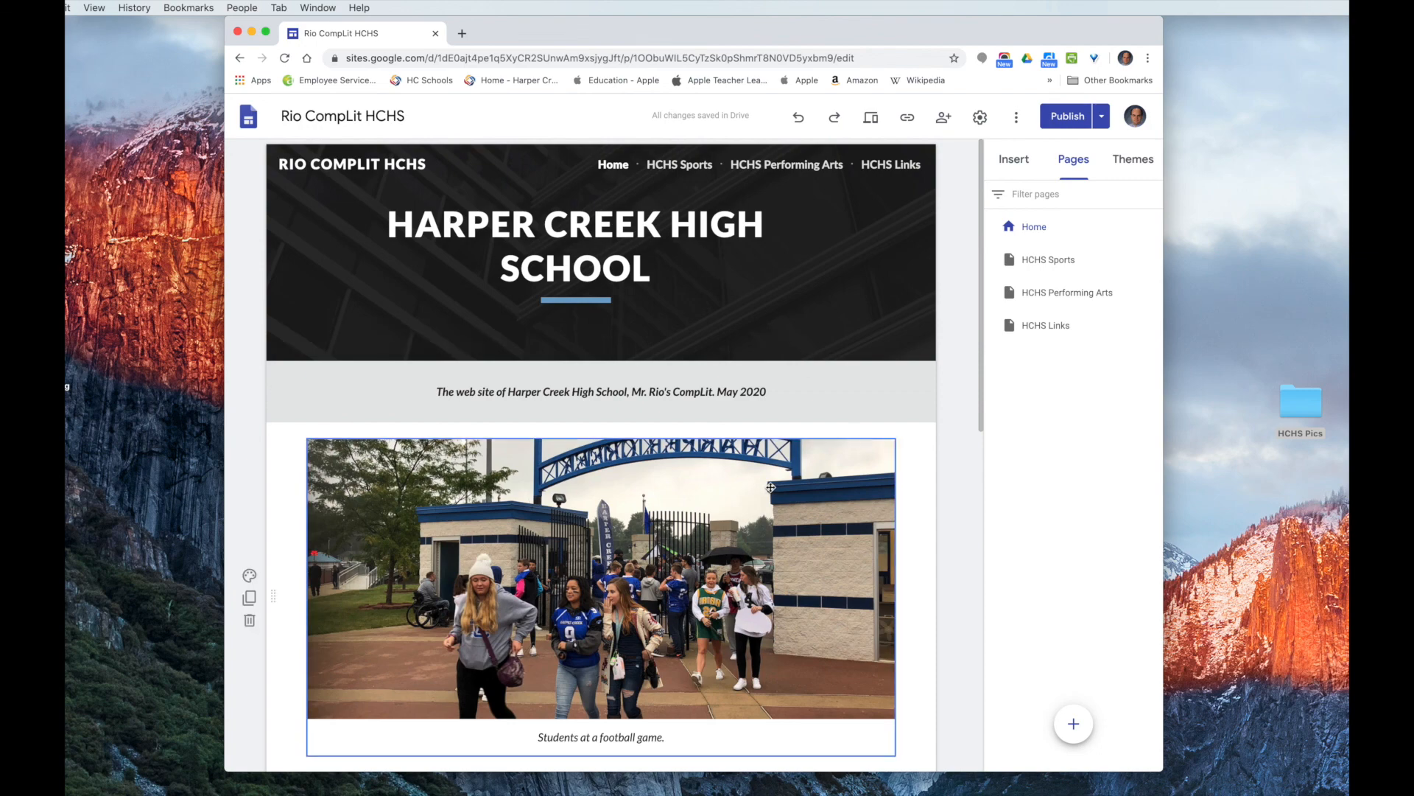
- Change "CompLit." to "Computer" in the description line below the Home page header
{"action": "left_click", "coordinate": [714, 394]}
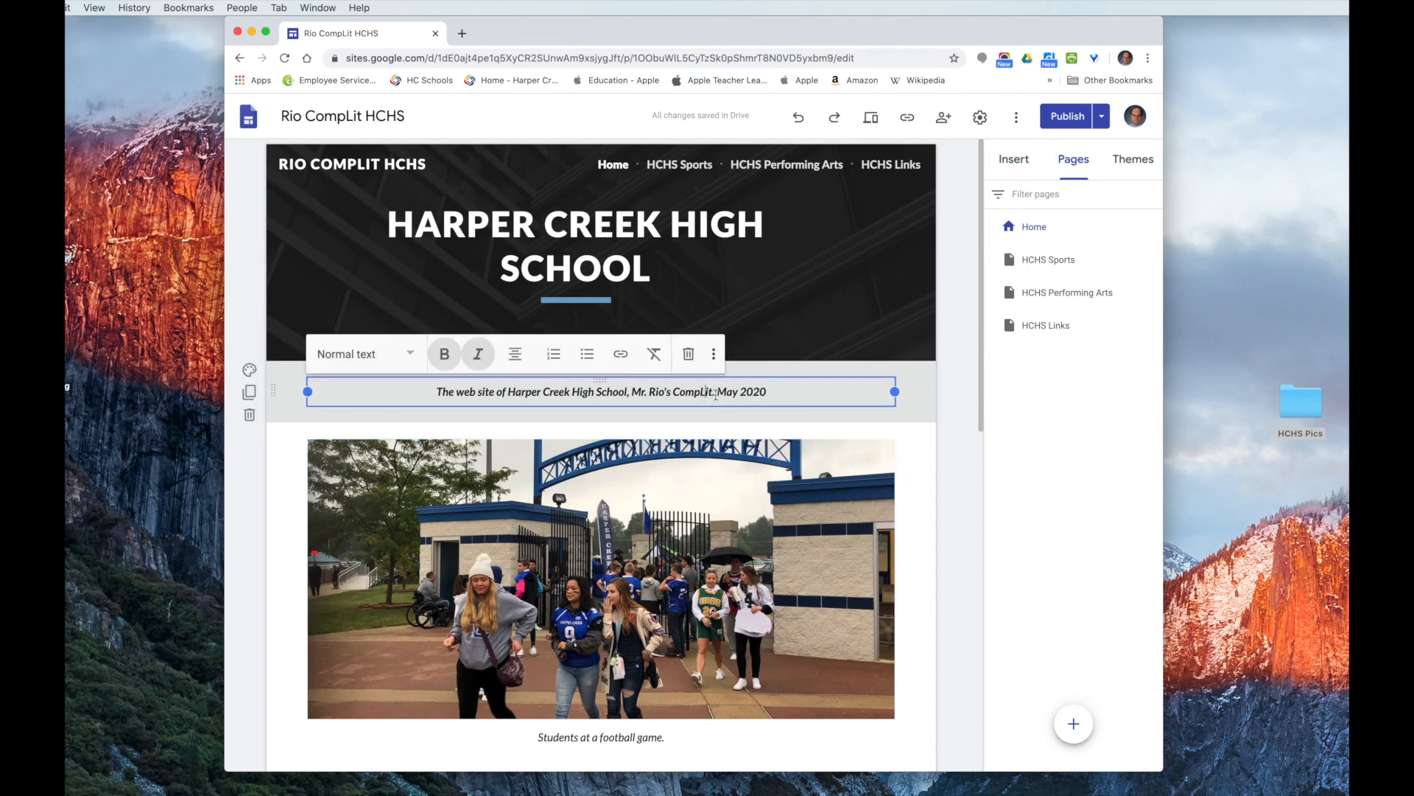
{"action": "key", "text": "BackSpace"}
{"action": "key", "text": "BackSpace"}
{"action": "key", "text": "BackSpace"}
{"action": "key", "text": "BackSpace"}
{"action": "type", "text": "uter"}
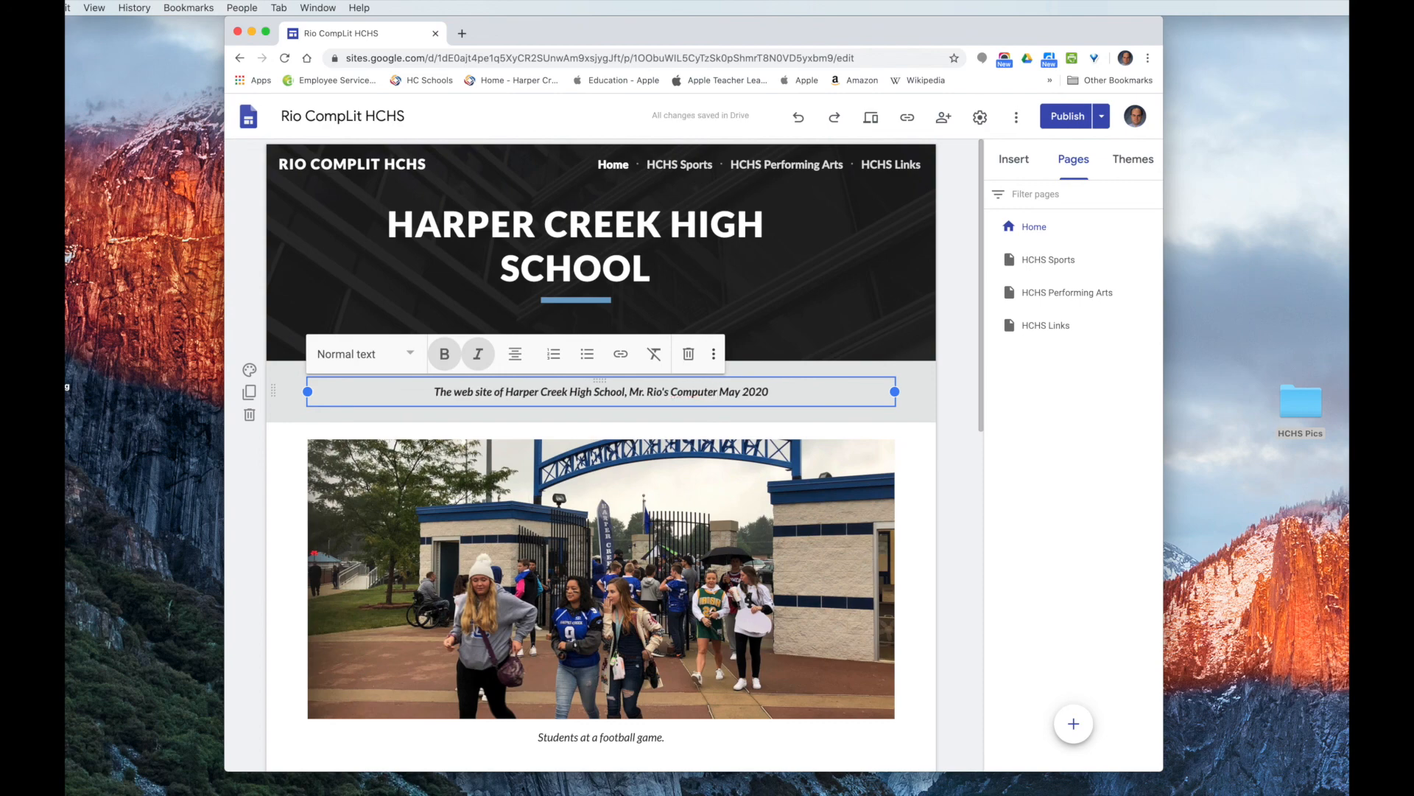
- Add the correctly spelled word "Literacy" after "Computer" in the Home page's description line
{"action": "type", "text": " Li"}
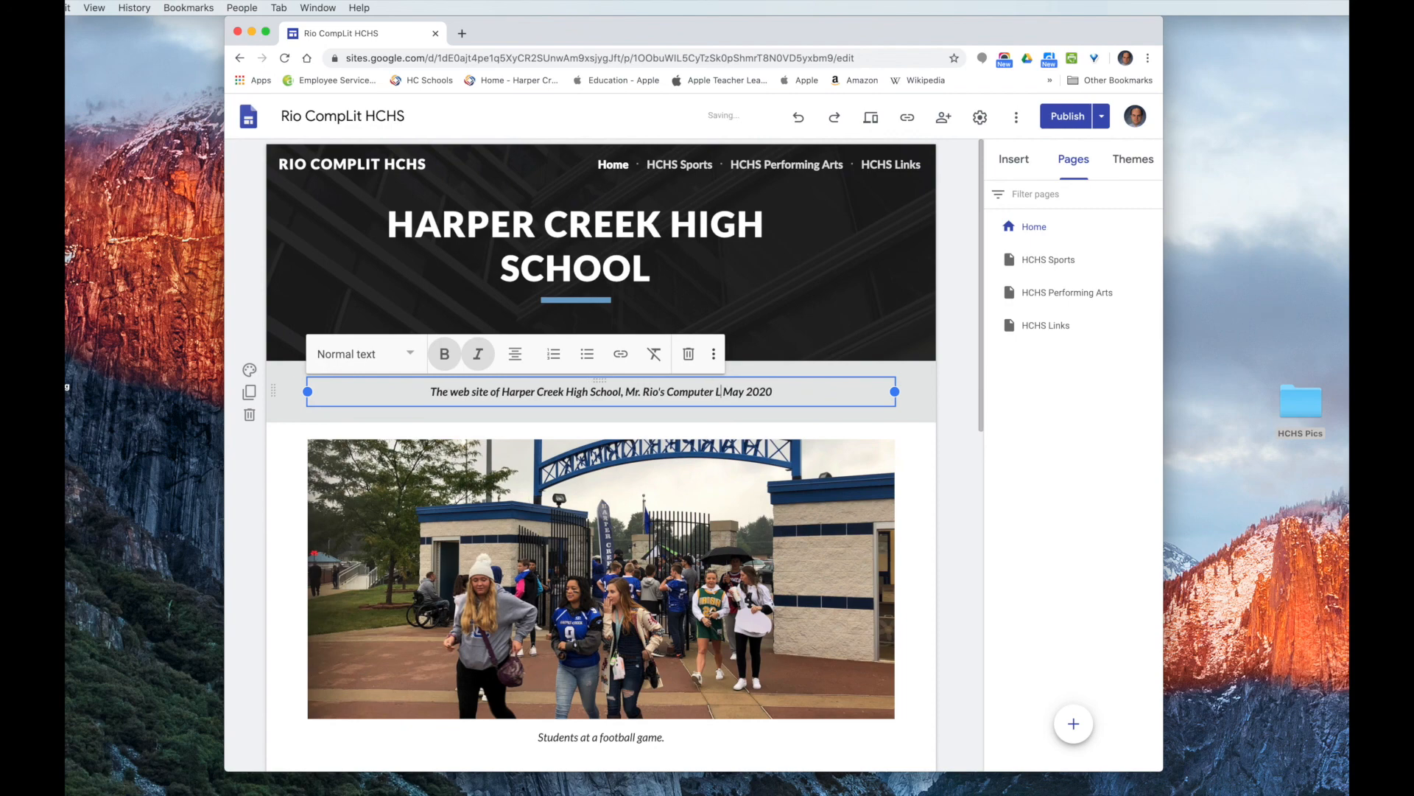
{"action": "type", "text": "trts"}
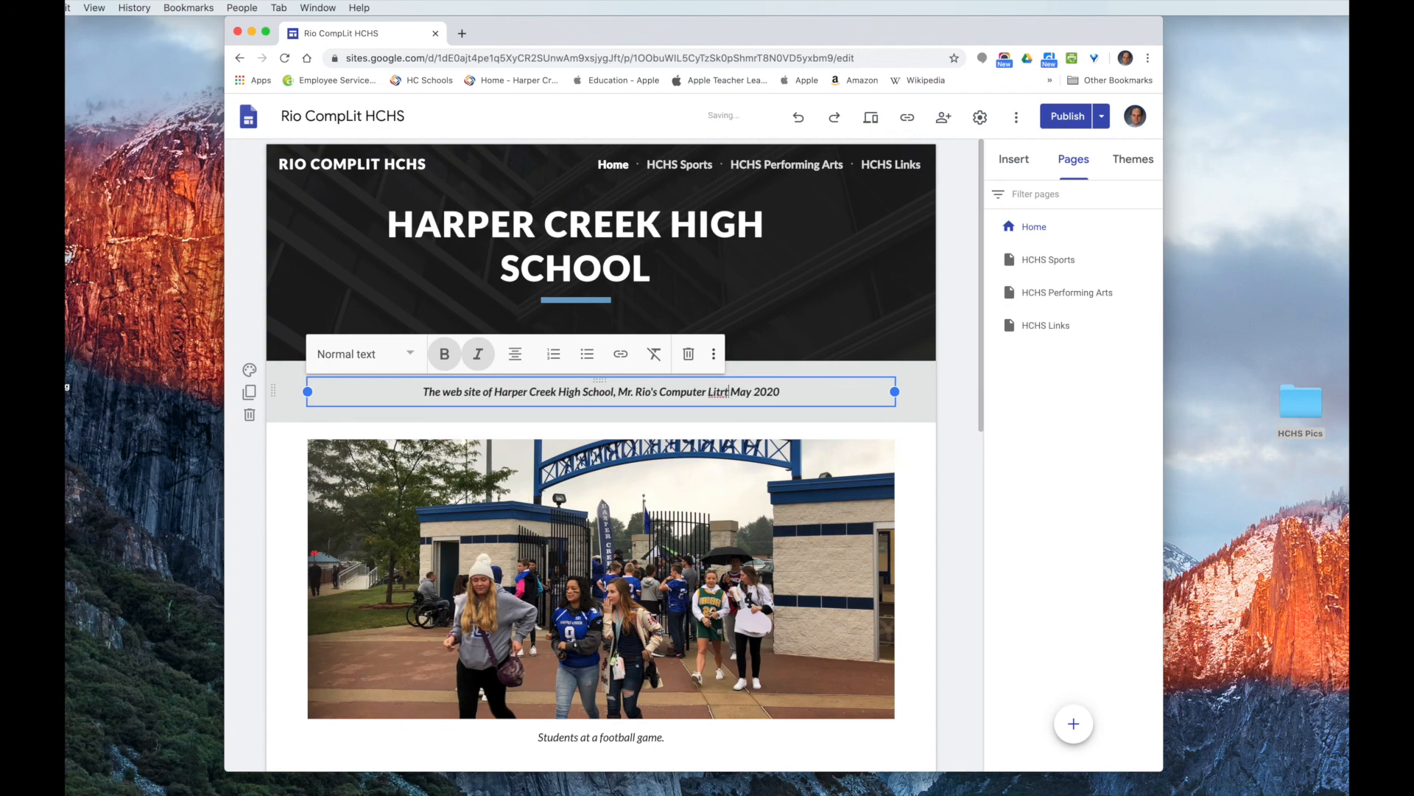
{"action": "type", "text": "cy"}
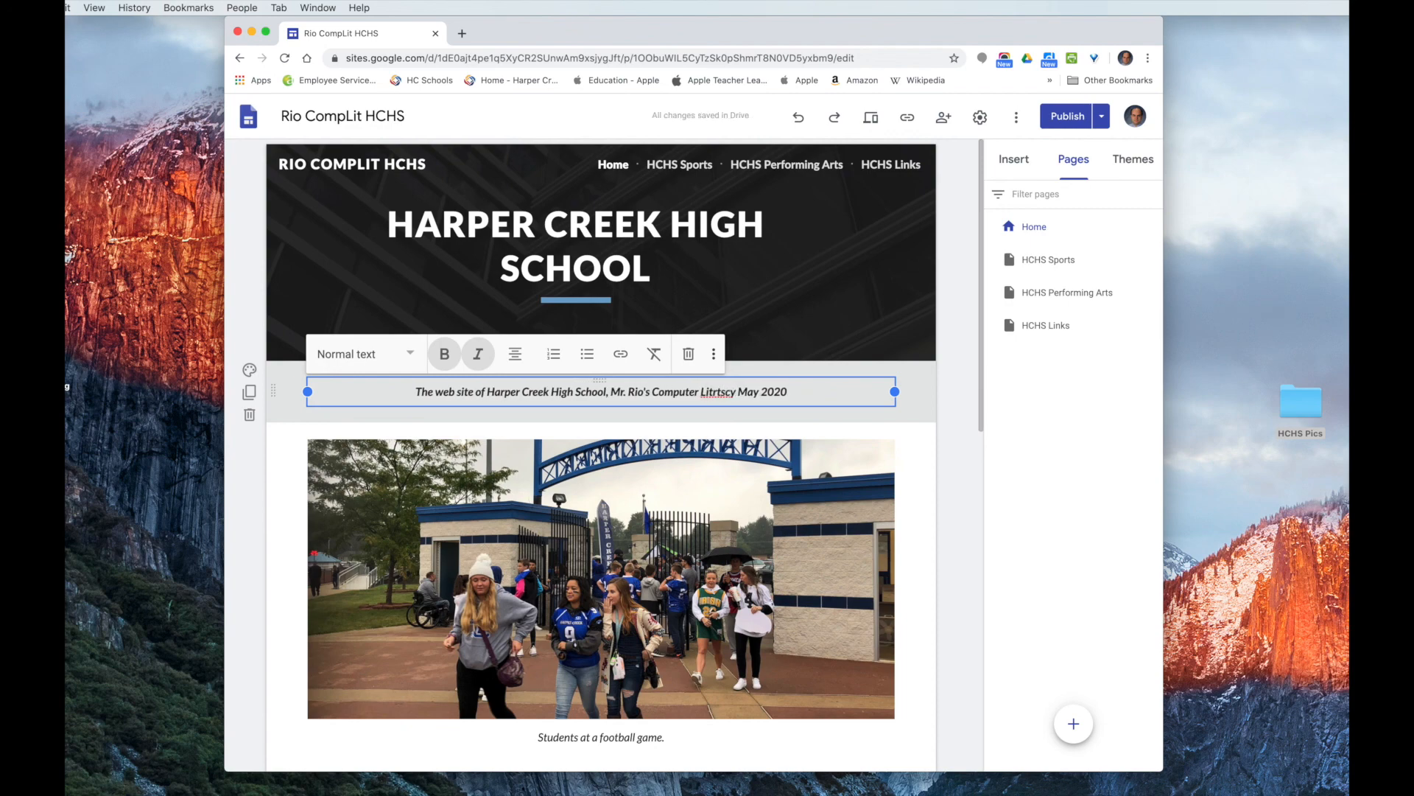
{"action": "right_click", "coordinate": [722, 396]}
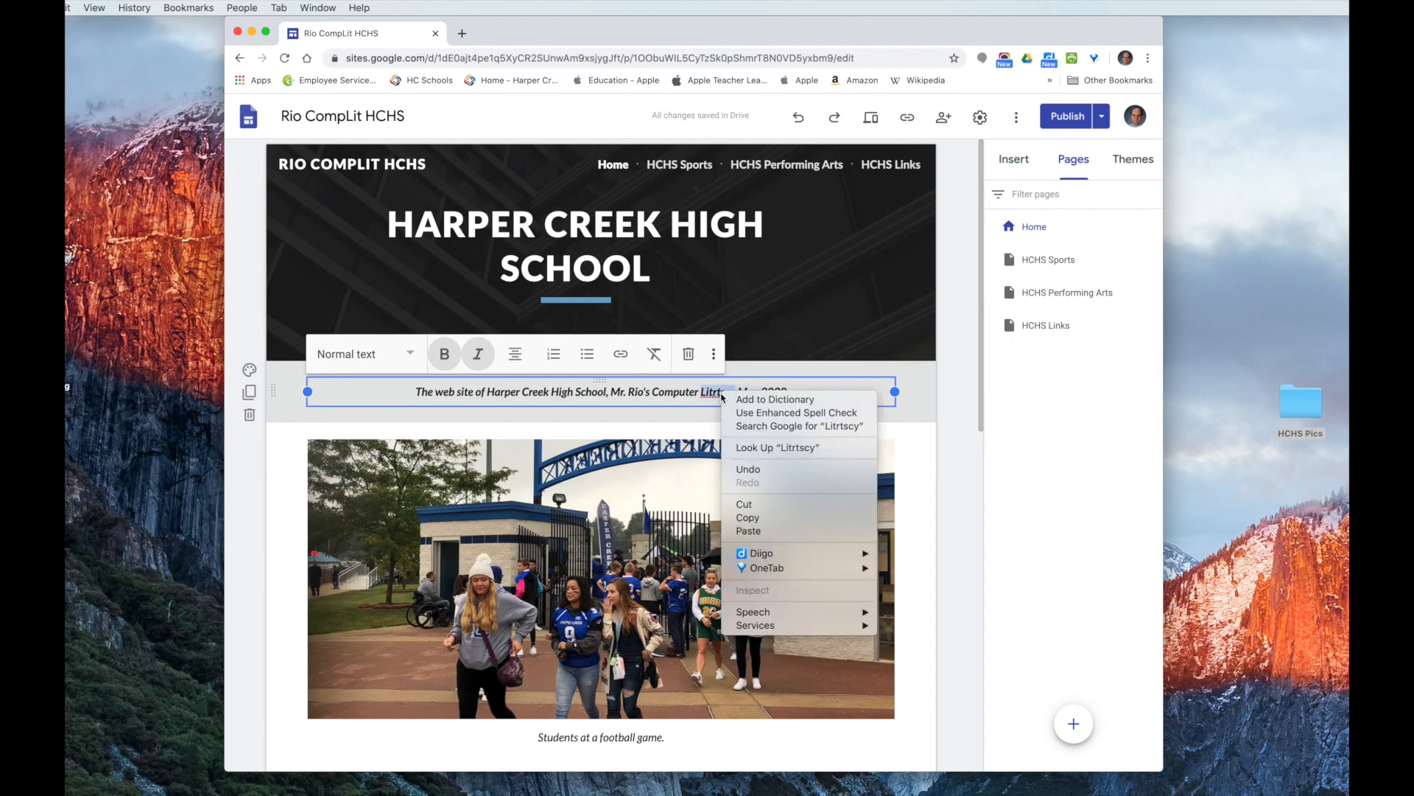
{"action": "key", "text": "l"}
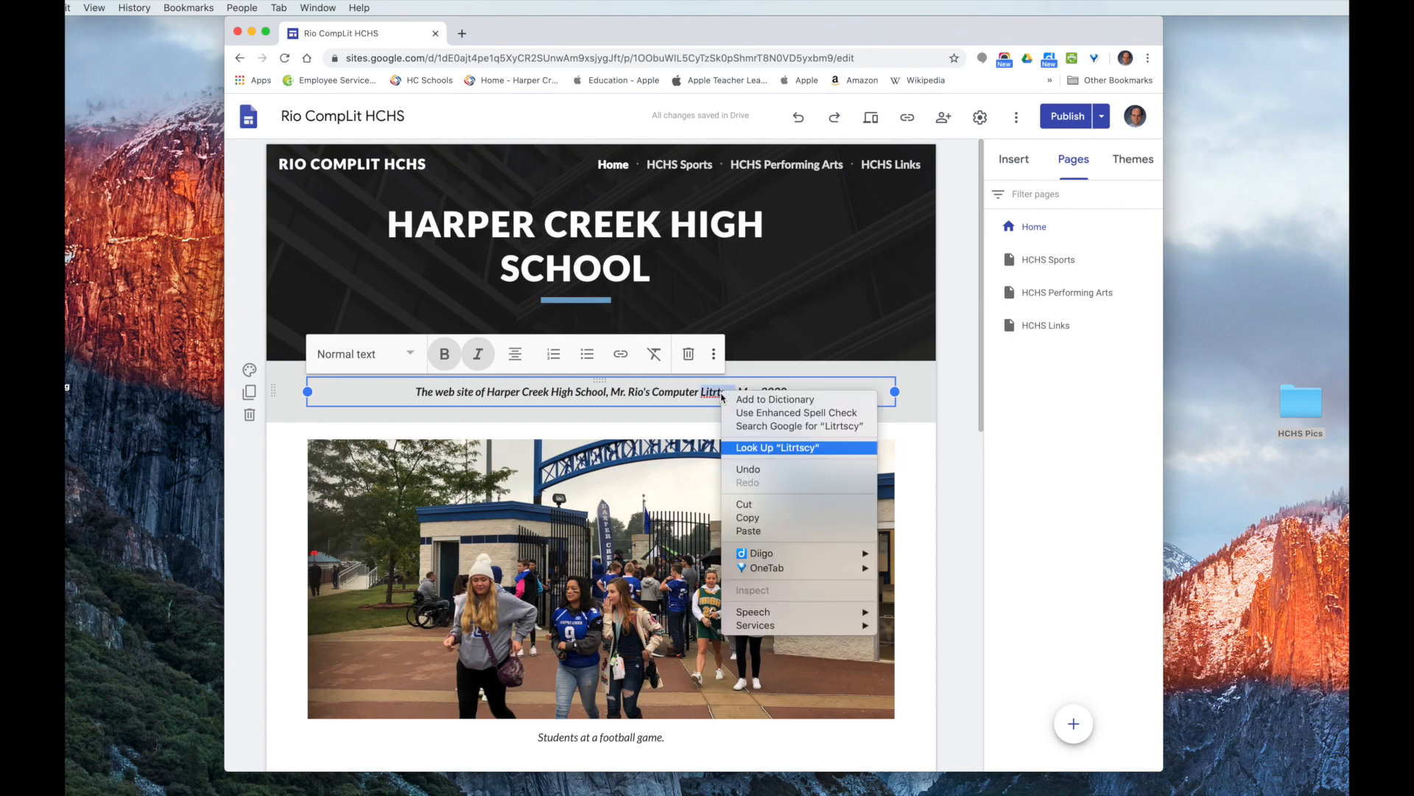
{"action": "left_click", "coordinate": [725, 399]}
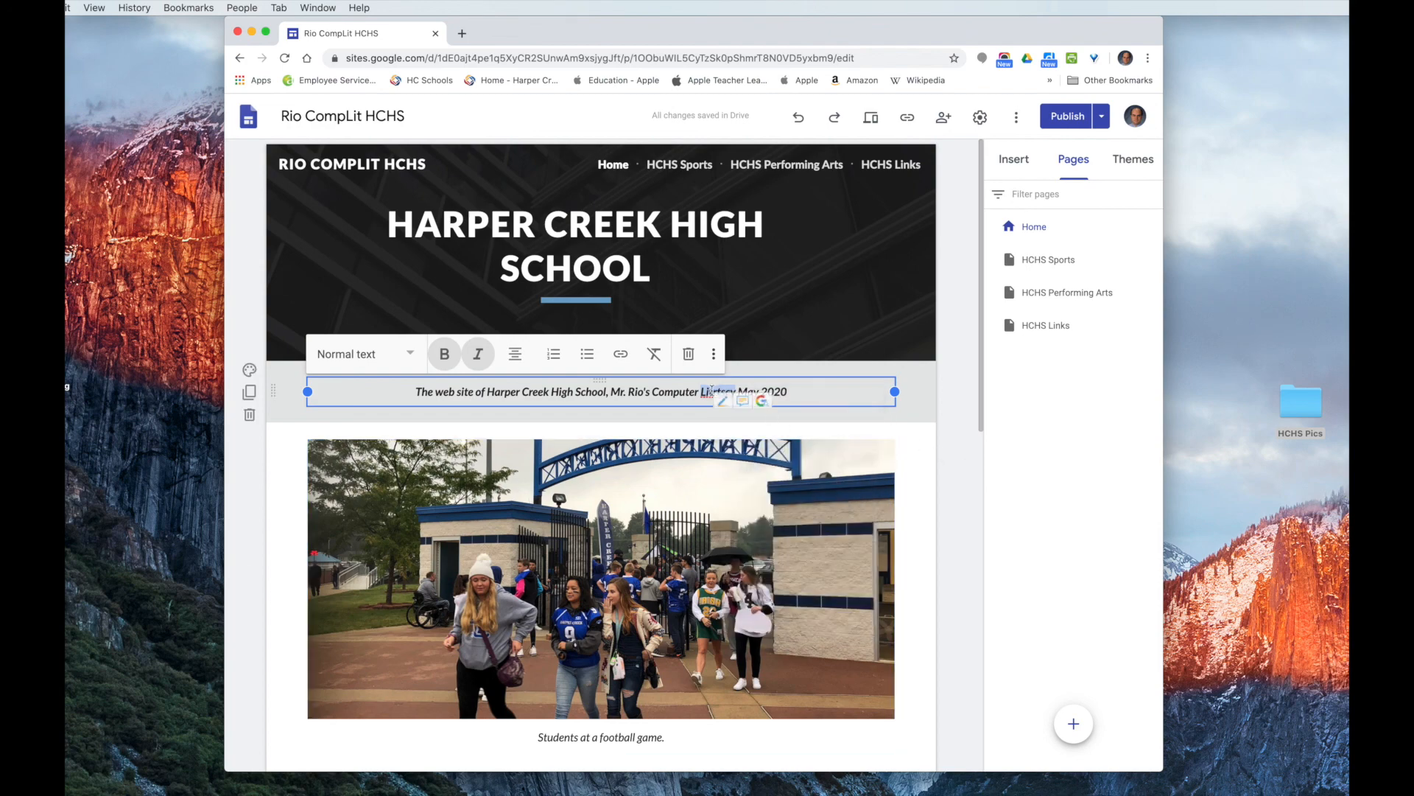
{"action": "key", "text": "BackSpace"}
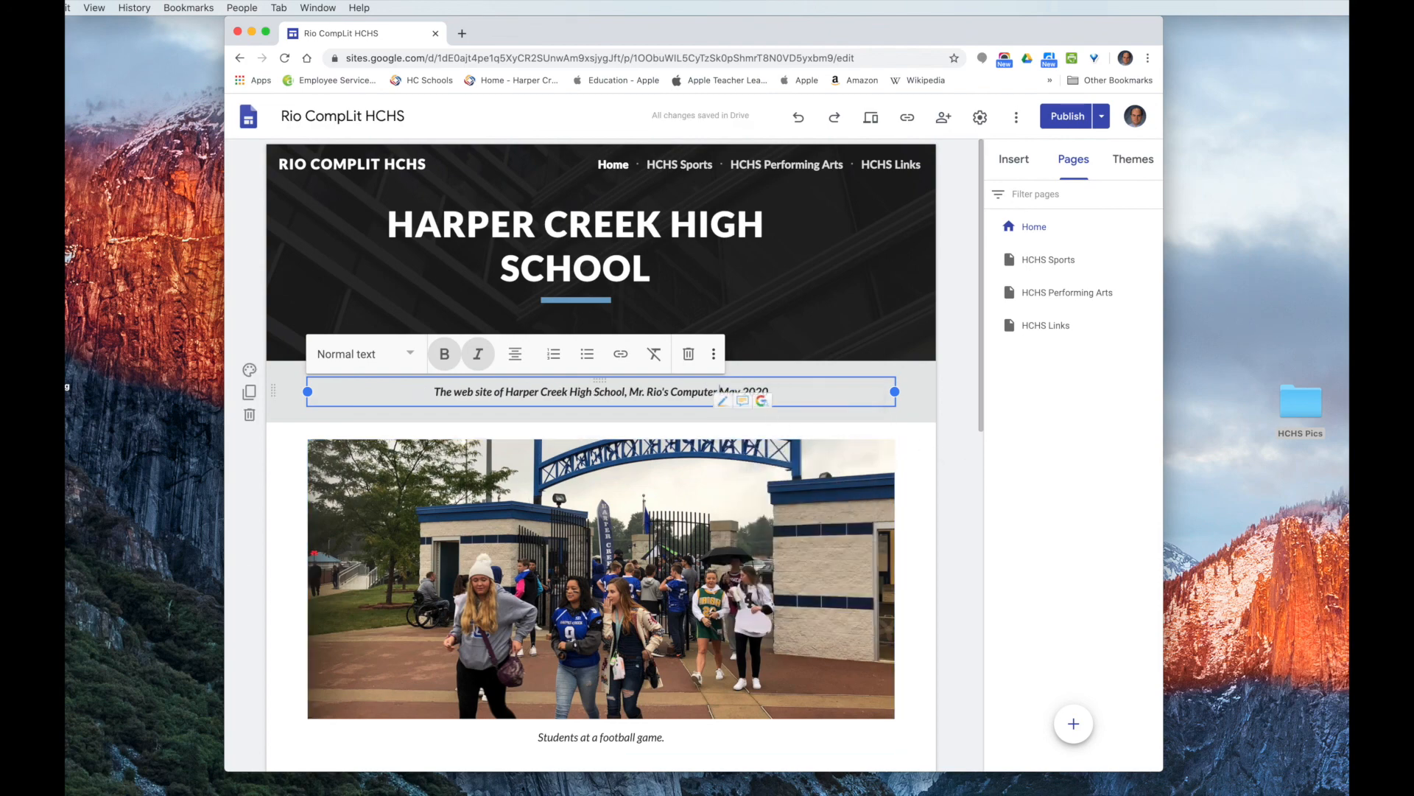
{"action": "type", "text": "Literacy"}
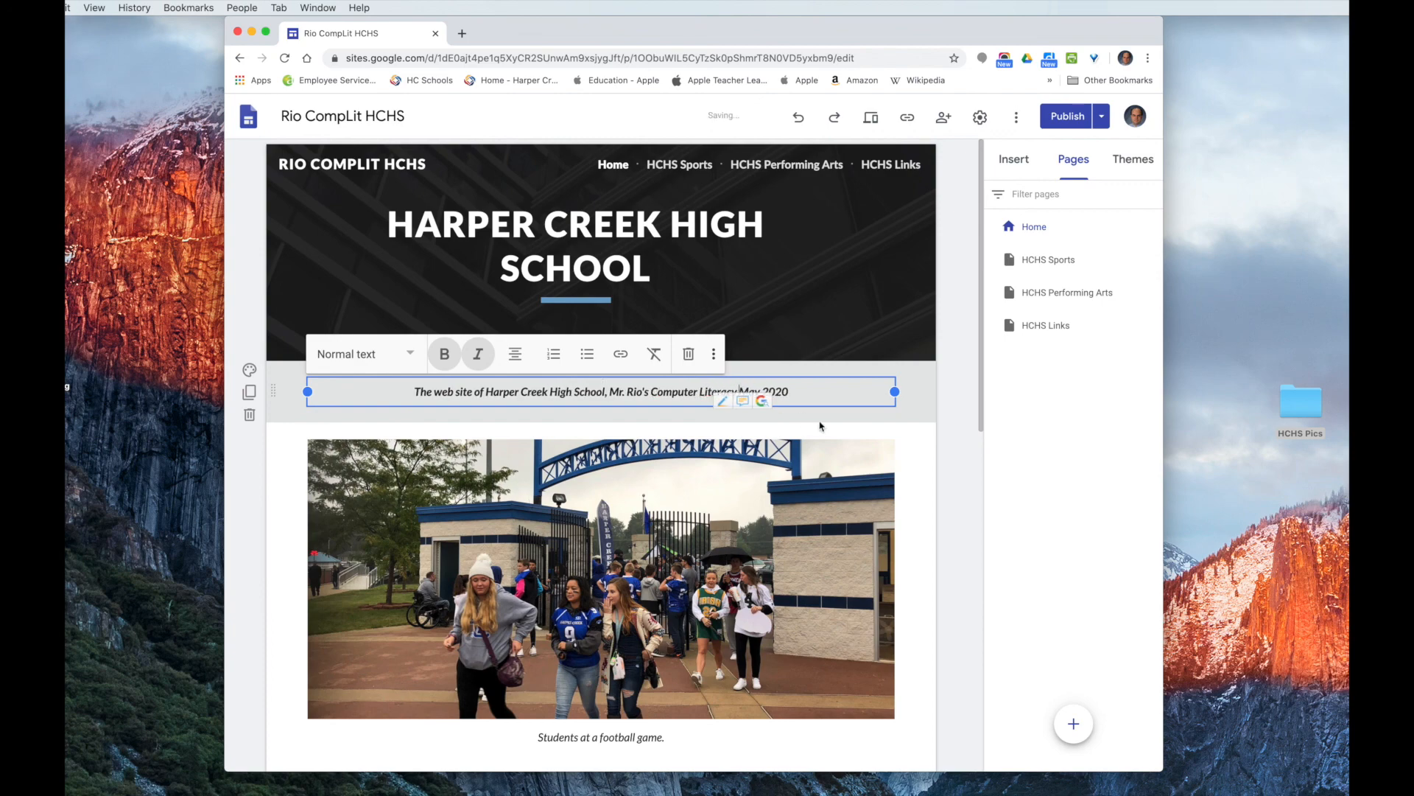
{"action": "left_click", "coordinate": [963, 411]}
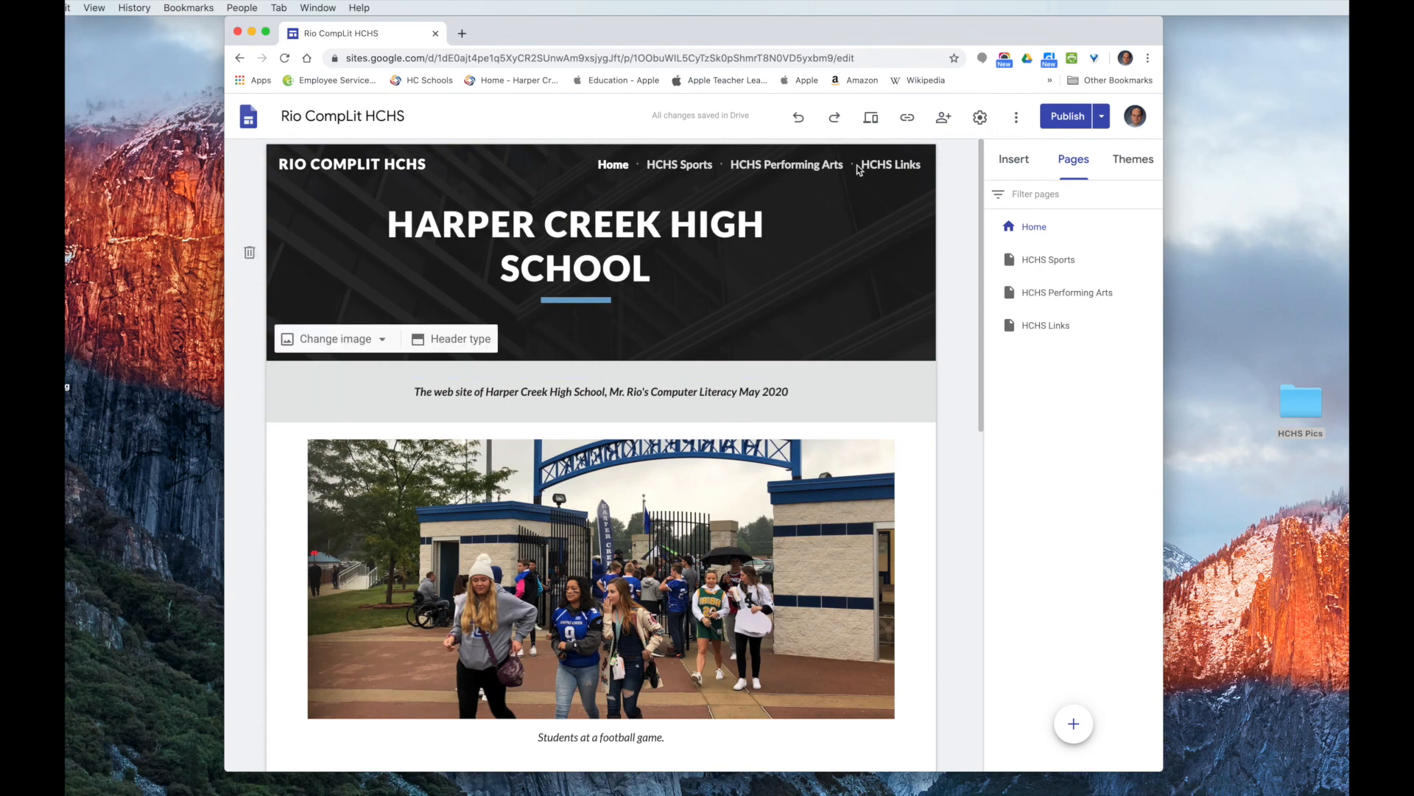
- Review and publish the updated Home page, and copy the published site's link
{"action": "left_click", "coordinate": [1065, 119]}
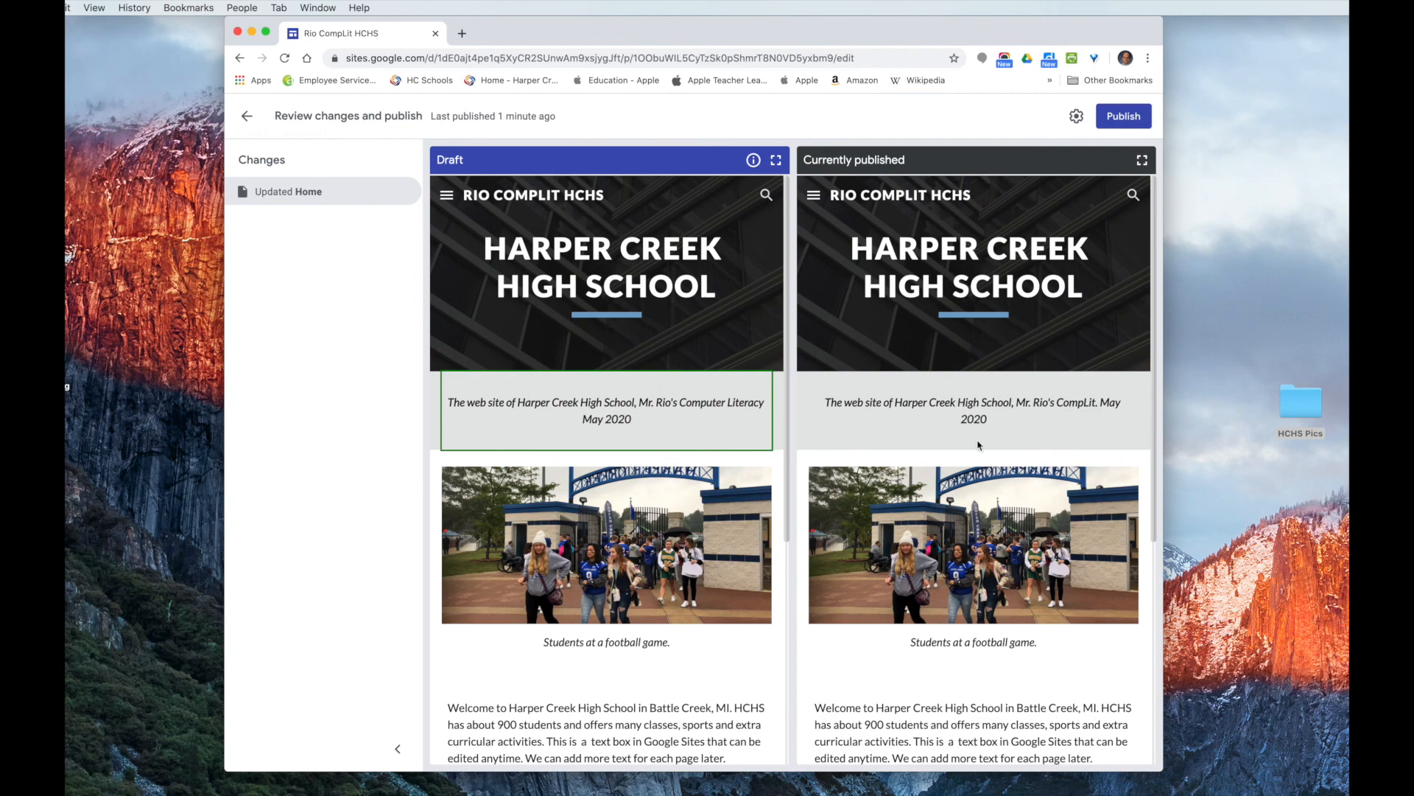
{"action": "left_click", "coordinate": [1118, 118]}
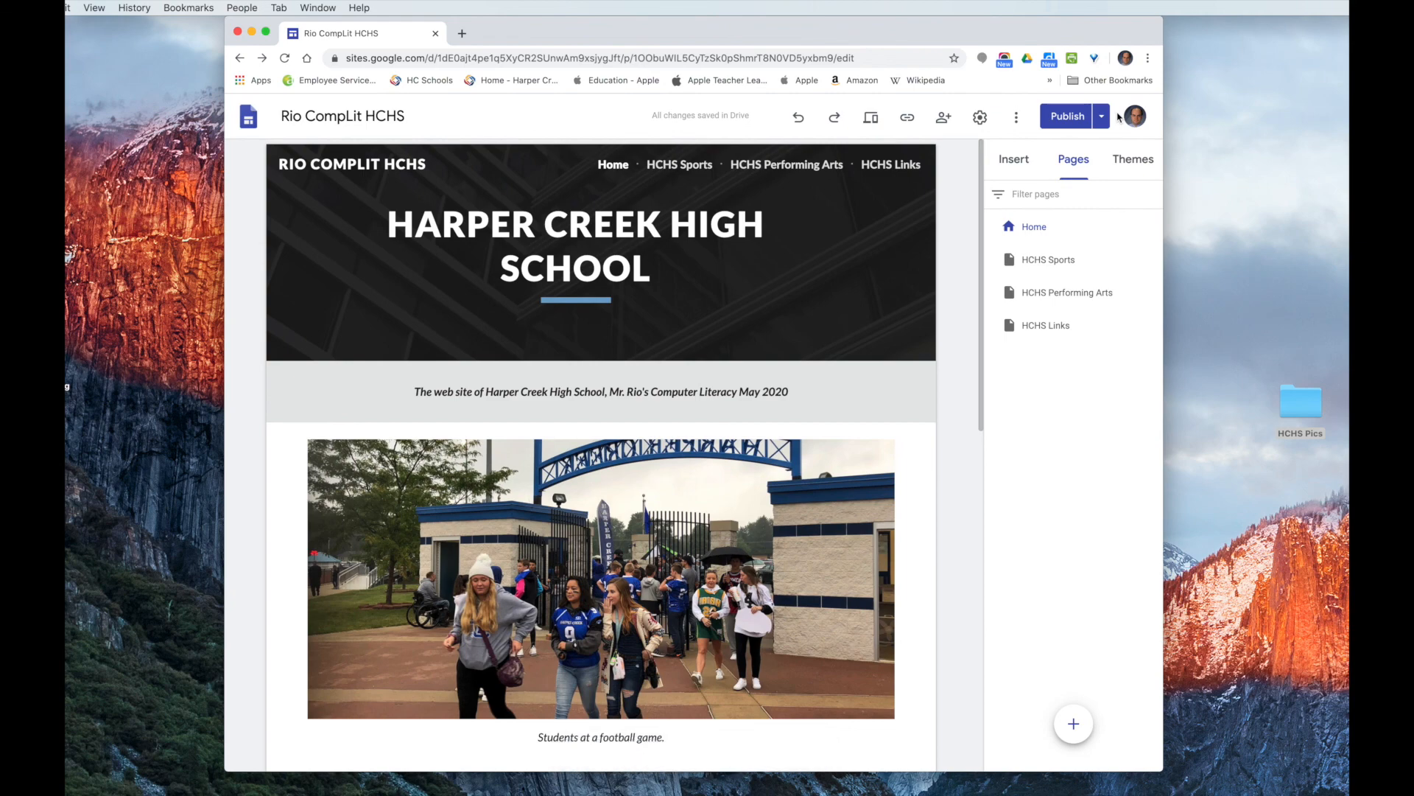
{"action": "left_click", "coordinate": [908, 121]}
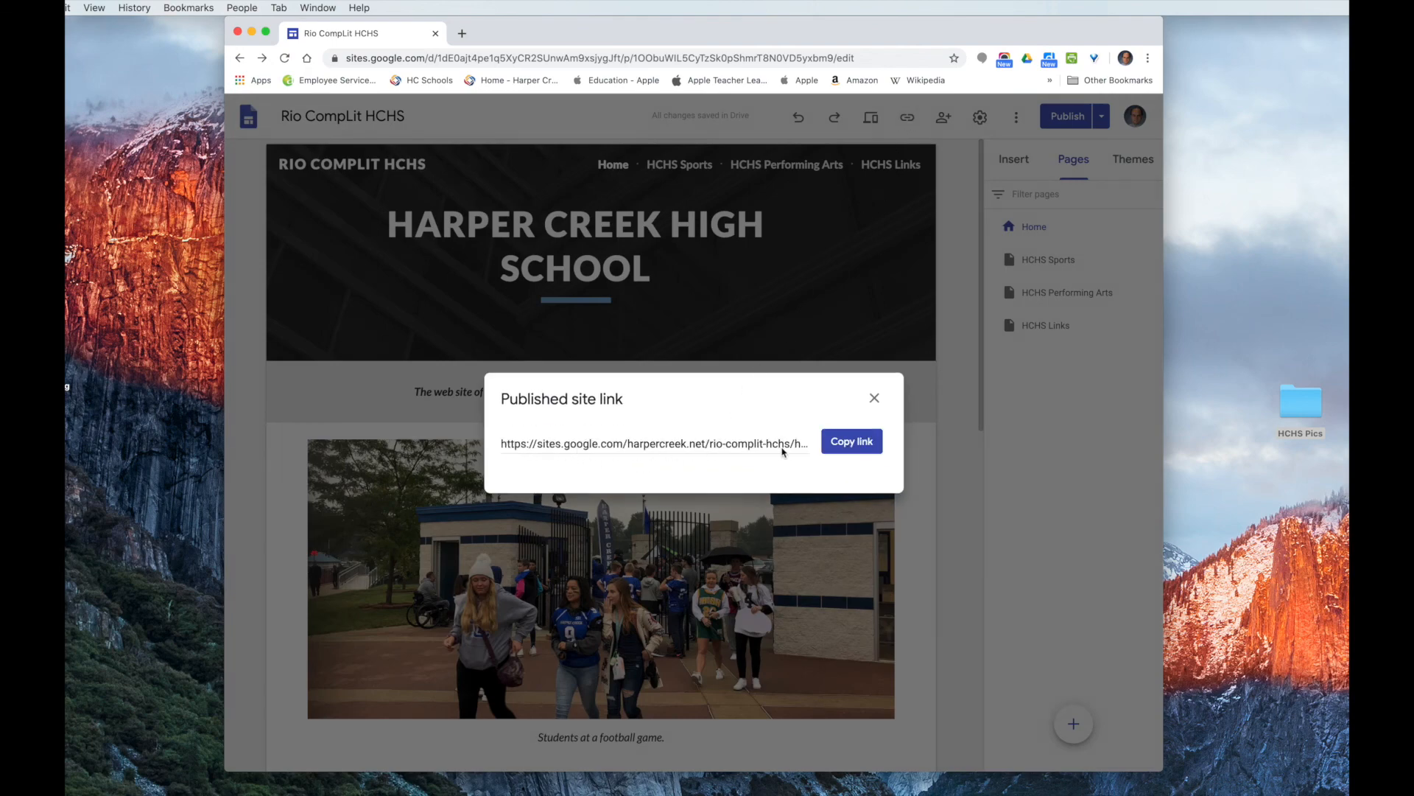
{"action": "left_click", "coordinate": [854, 442]}
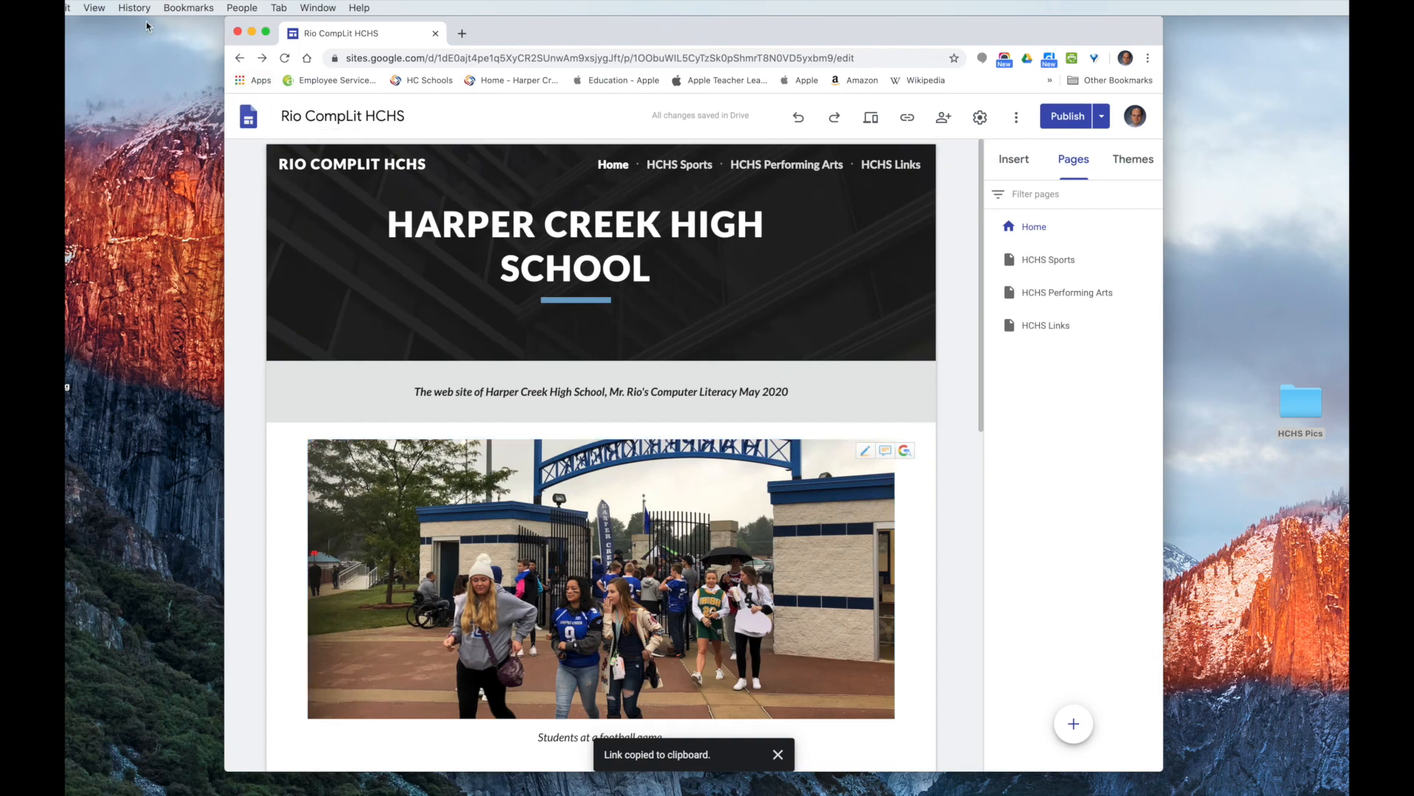
- Open a new browser window and load the published site from the copied link
{"action": "left_click", "coordinate": [32, 8]}
{"action": "left_click", "coordinate": [52, 38]}
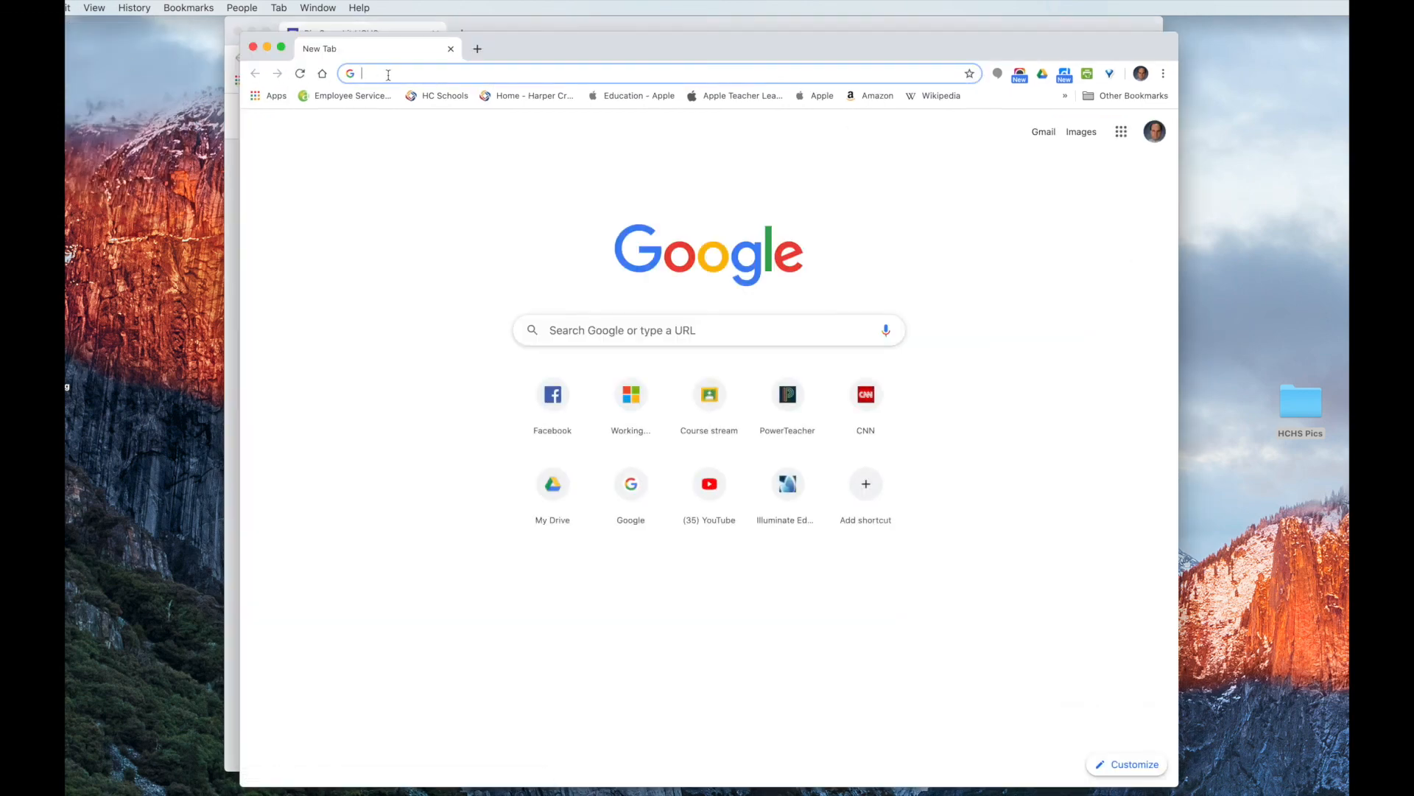
{"action": "left_click", "coordinate": [390, 77]}
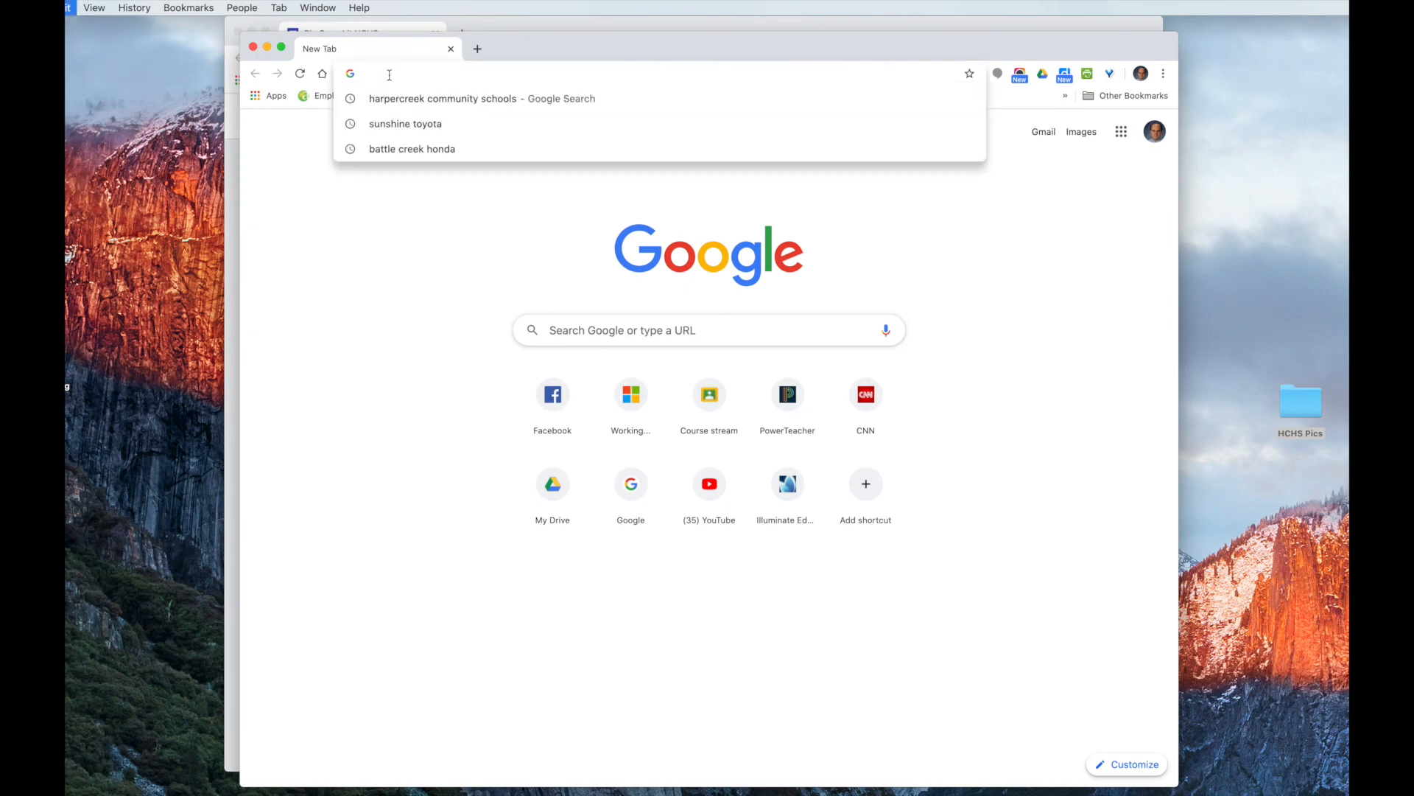
{"action": "key", "text": "super+v"}
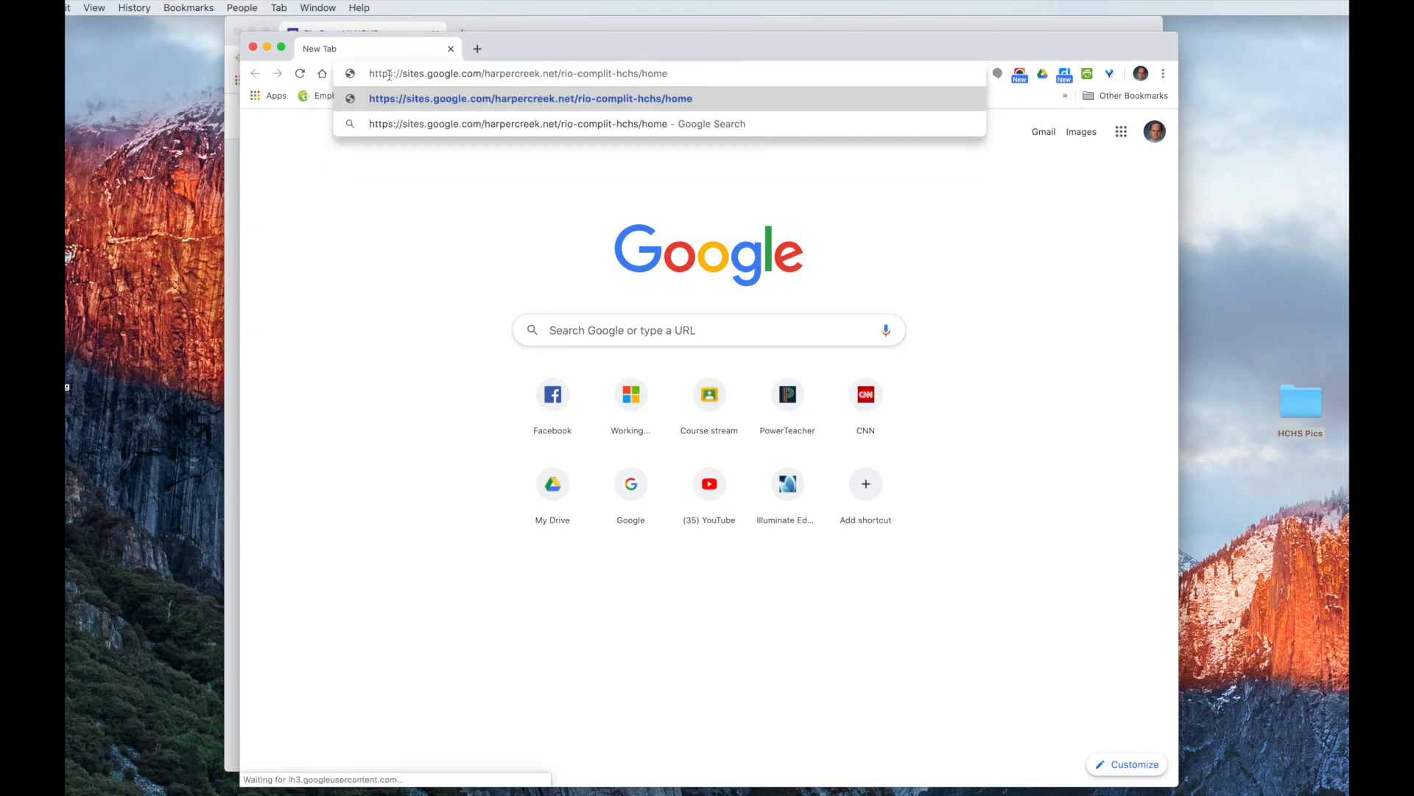
{"action": "key", "text": "Return"}
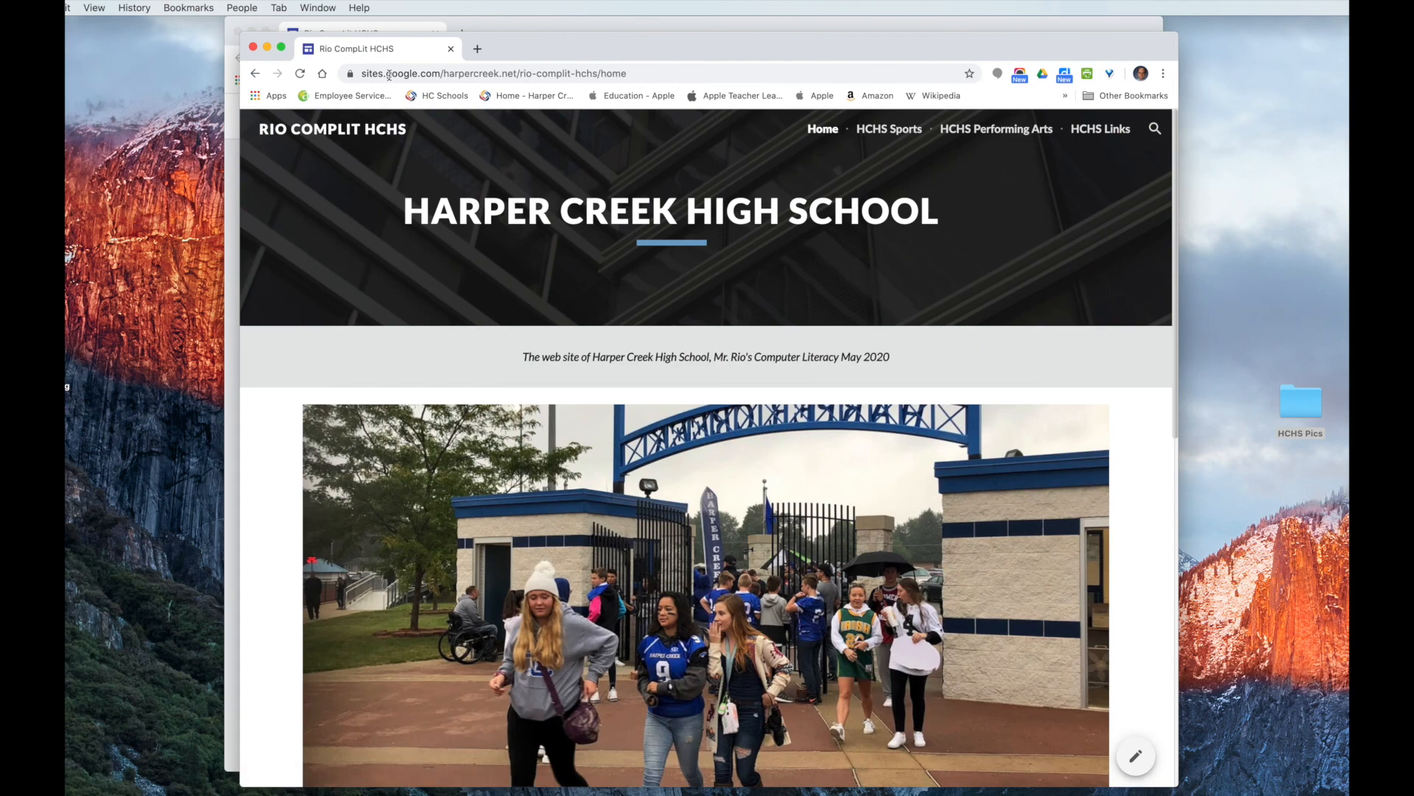
- Move and widen the published site's browser window so the whole navigation bar fits on the desktop
{"action": "left_click_drag", "start_coordinate": [722, 49], "coordinate": [711, 43]}
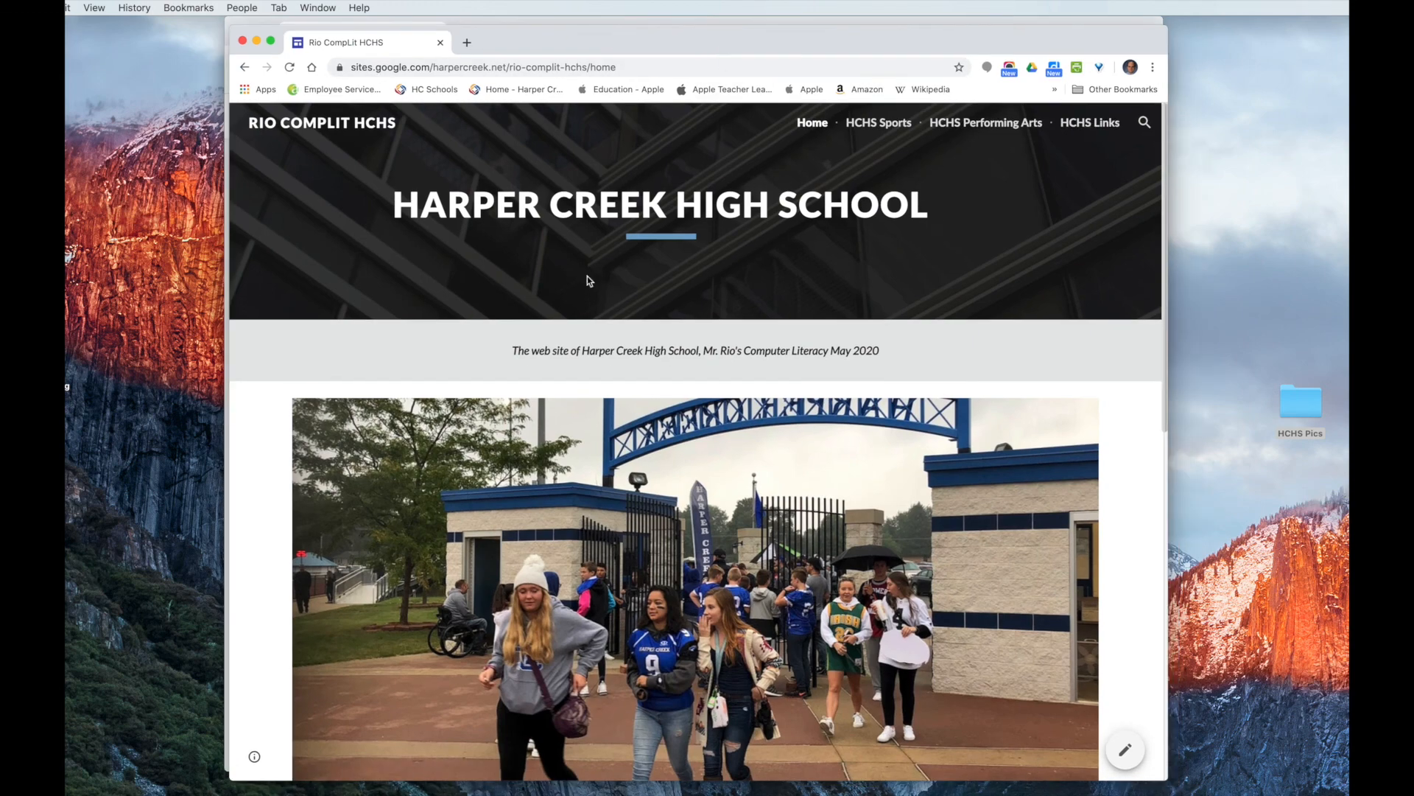
{"action": "left_click_drag", "start_coordinate": [834, 41], "coordinate": [797, 53]}
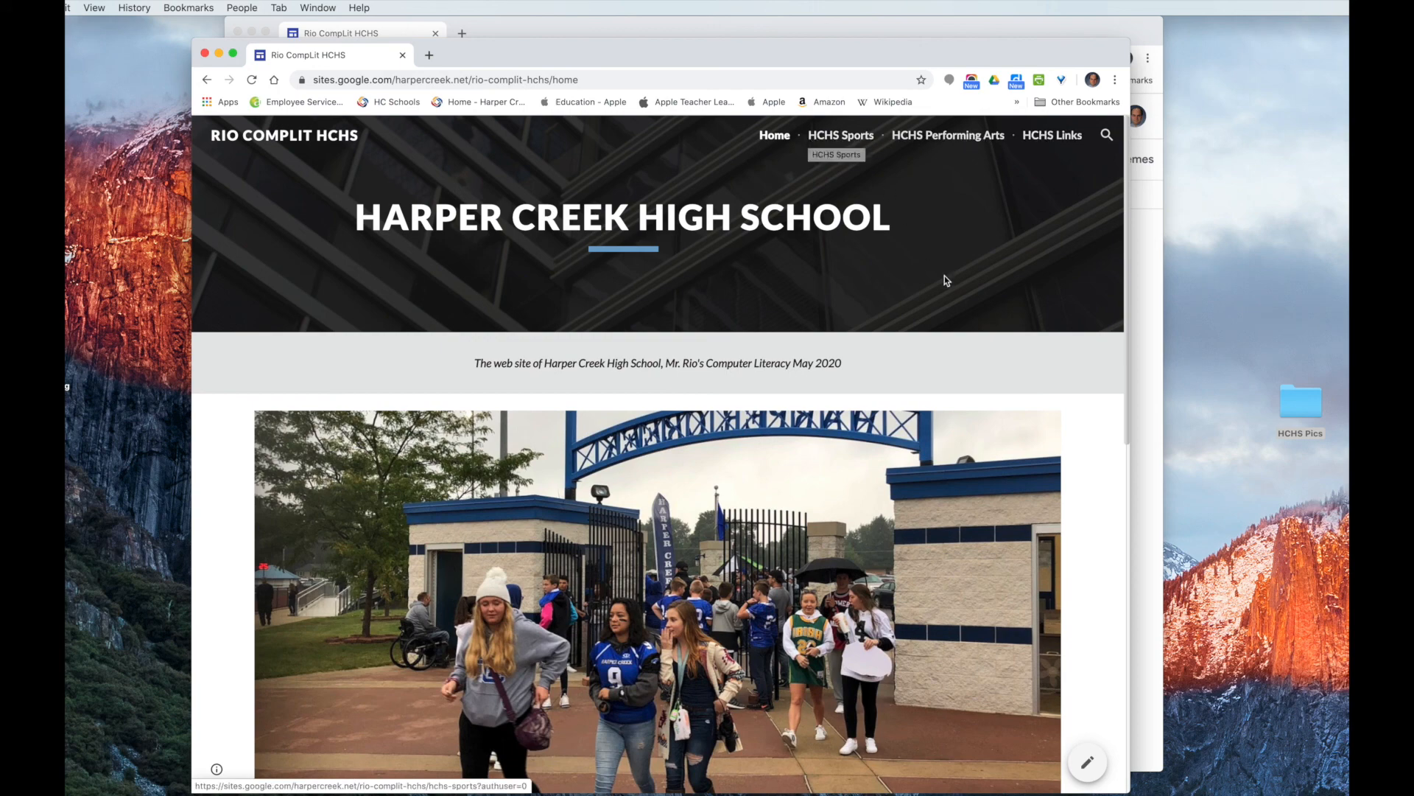
{"action": "left_click_drag", "start_coordinate": [1117, 792], "coordinate": [1413, 795]}
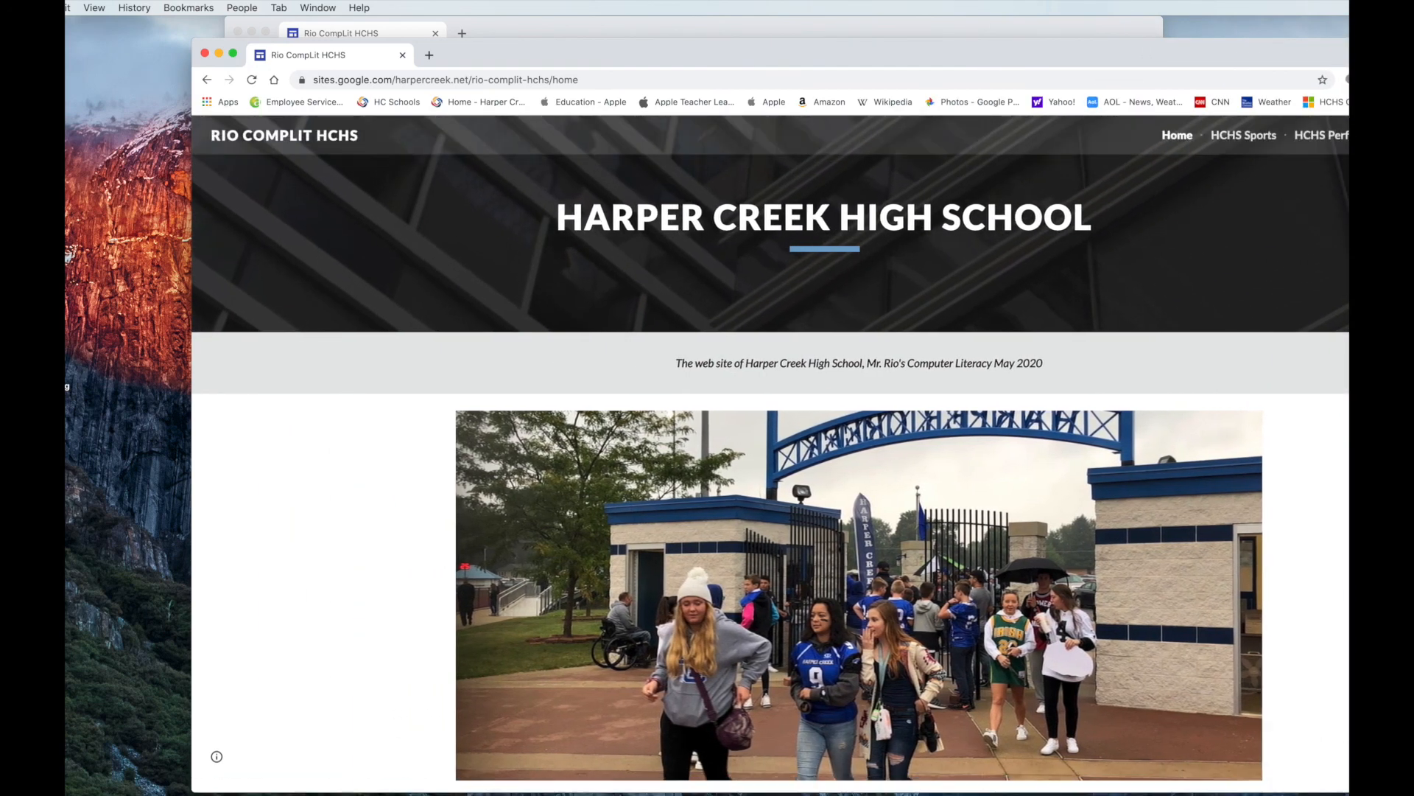
{"action": "double_click", "coordinate": [933, 56]}
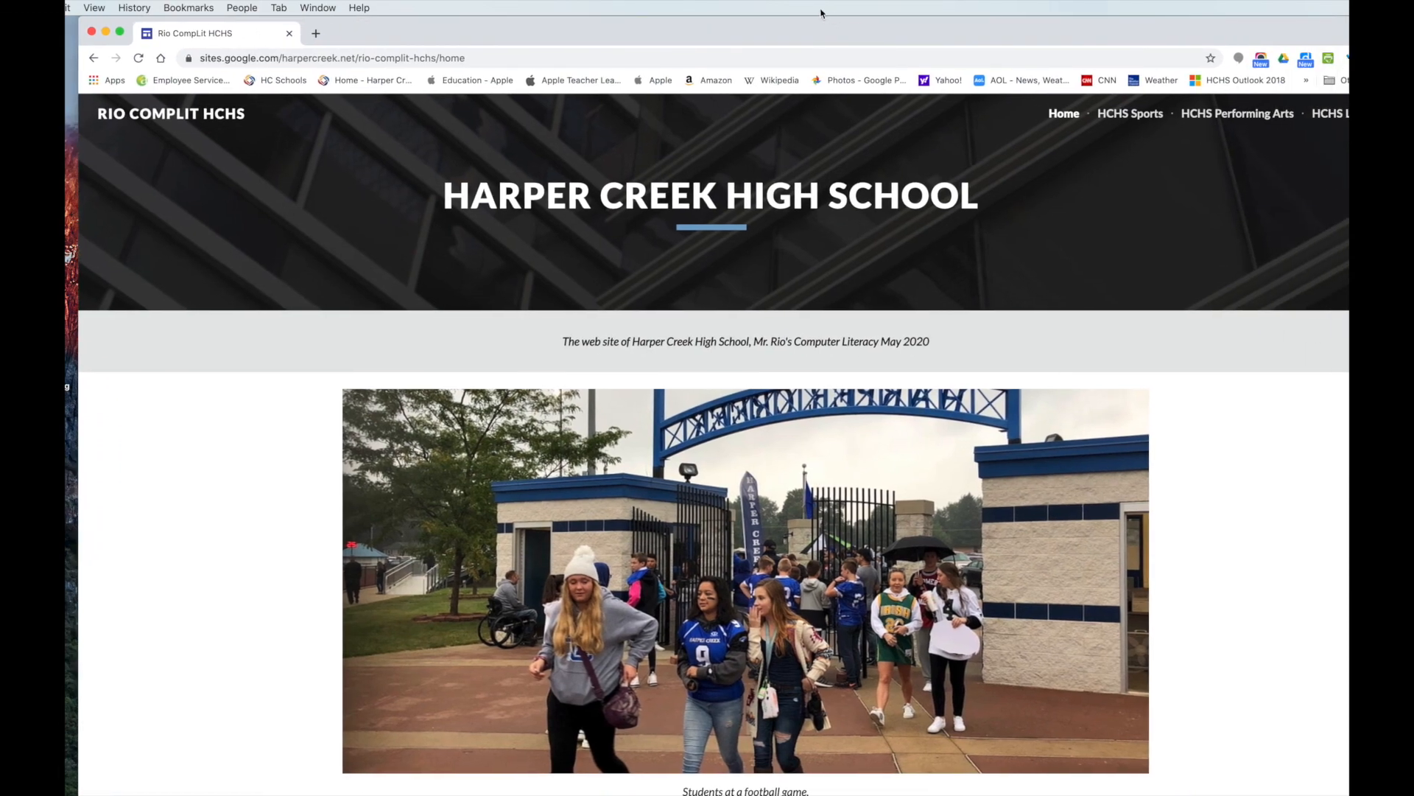
{"action": "left_click_drag", "start_coordinate": [1410, 795], "coordinate": [1171, 795]}
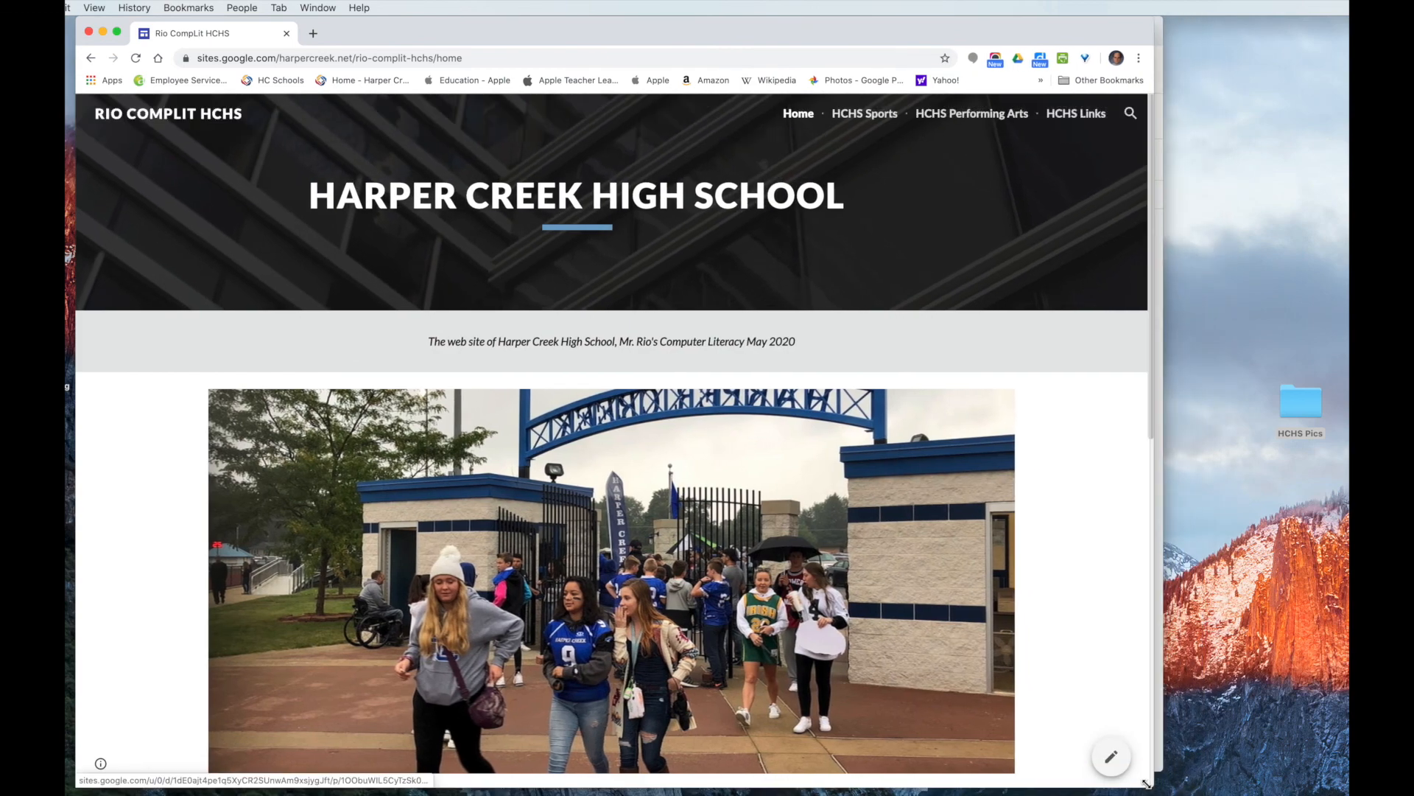
{"action": "left_click_drag", "start_coordinate": [749, 20], "coordinate": [898, 21]}
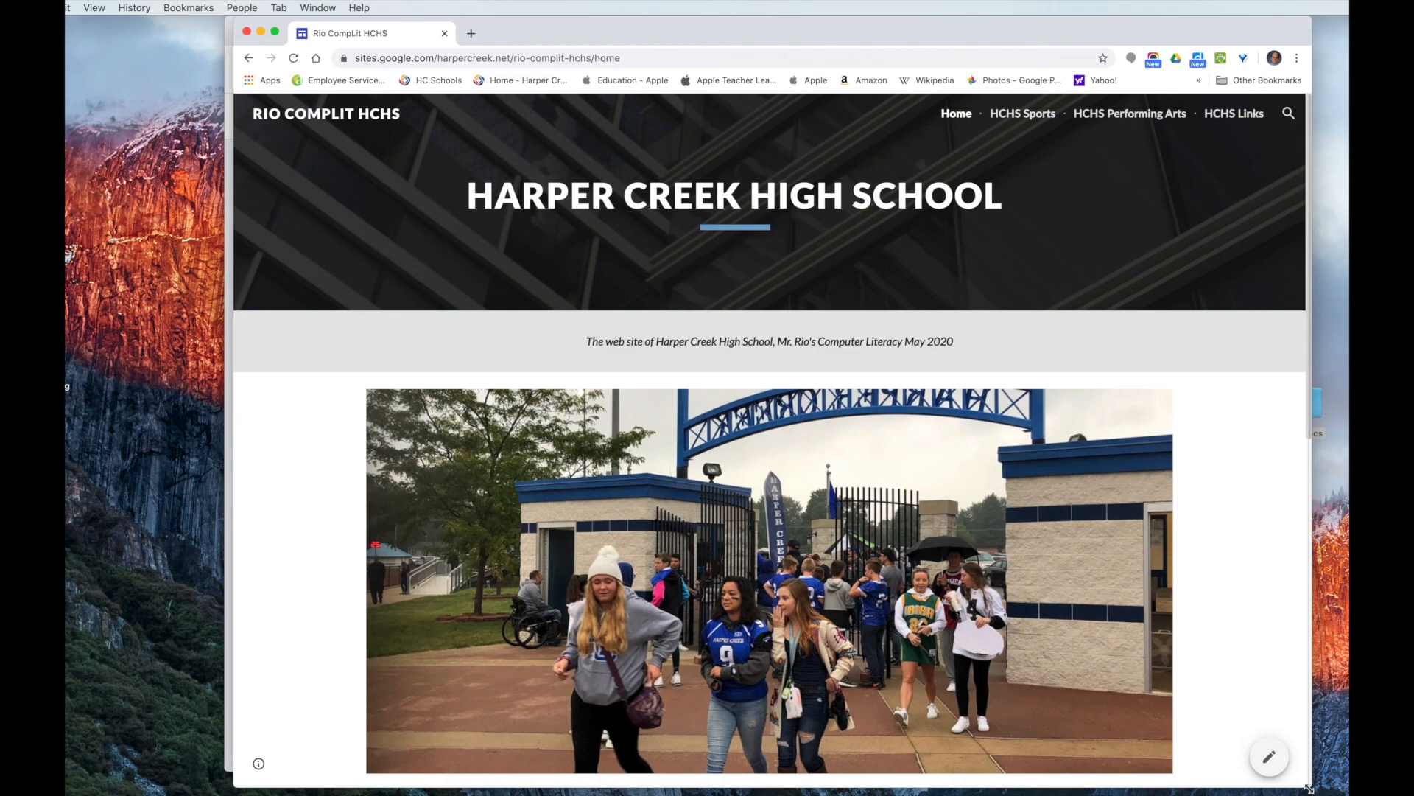
{"action": "left_click_drag", "start_coordinate": [1309, 789], "coordinate": [1280, 795]}
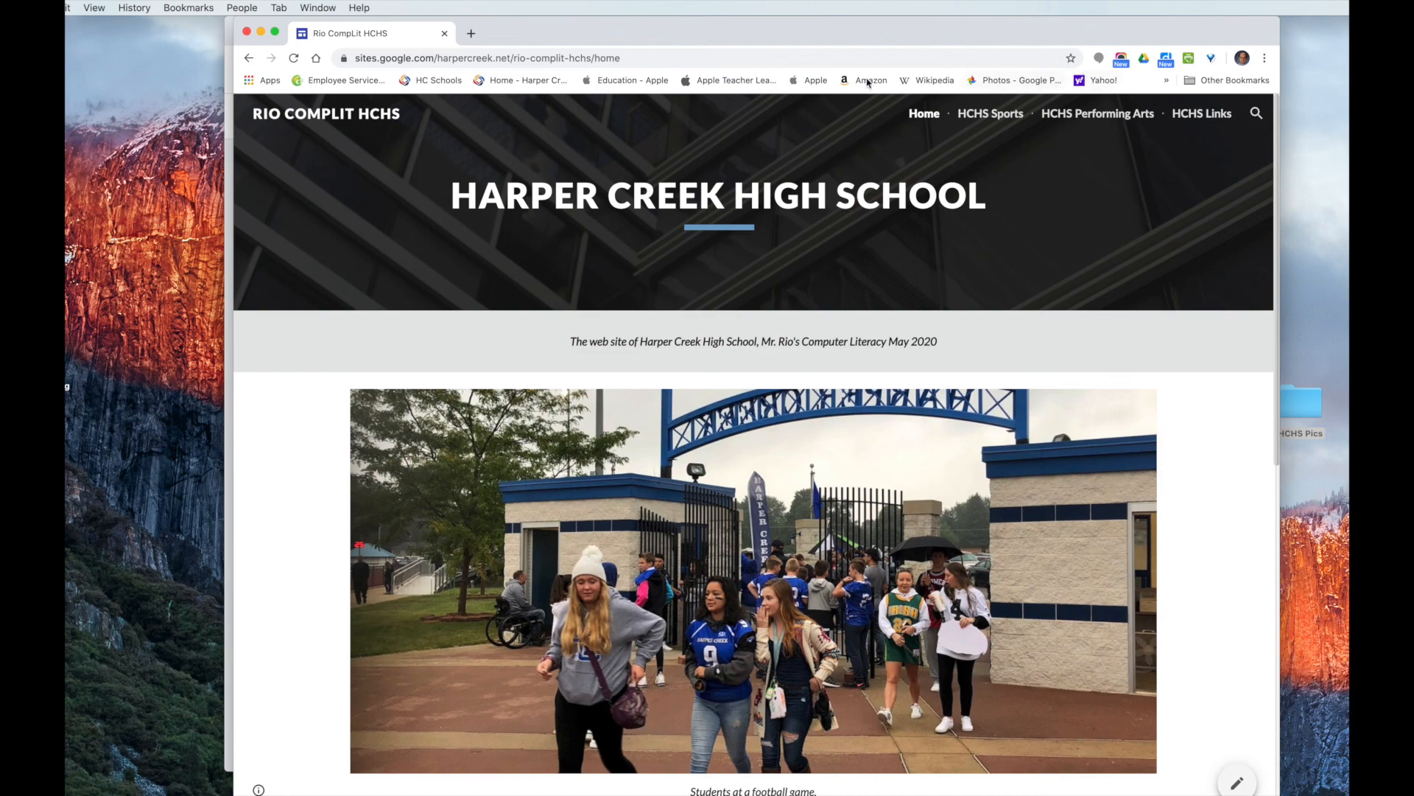
- Look over the published Home page down to its footer and open the published HCHS Sports page
{"action": "scroll", "coordinate": [1145, 387], "scroll_direction": "down", "scroll_amount": 10}
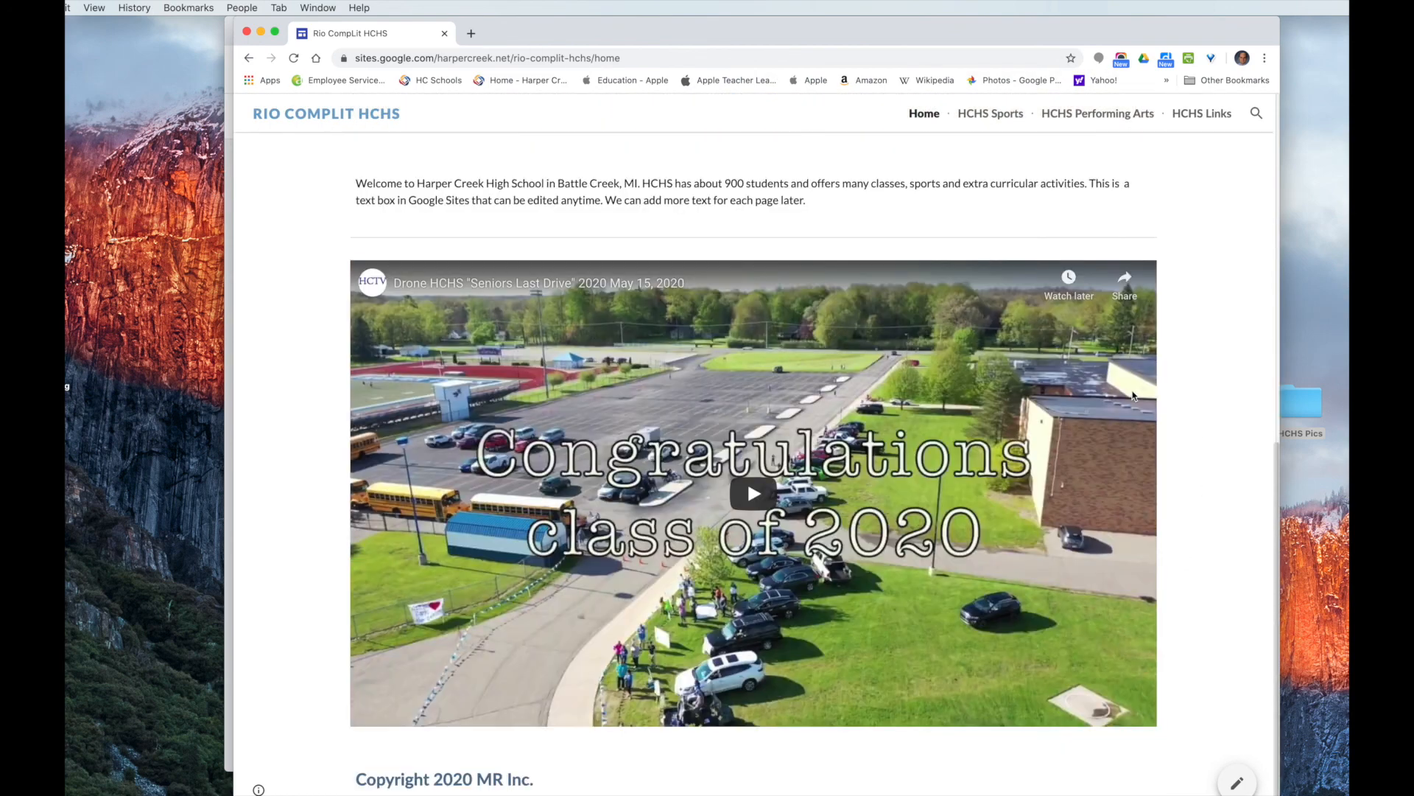
{"action": "scroll", "coordinate": [1133, 396], "scroll_direction": "up", "scroll_amount": 10}
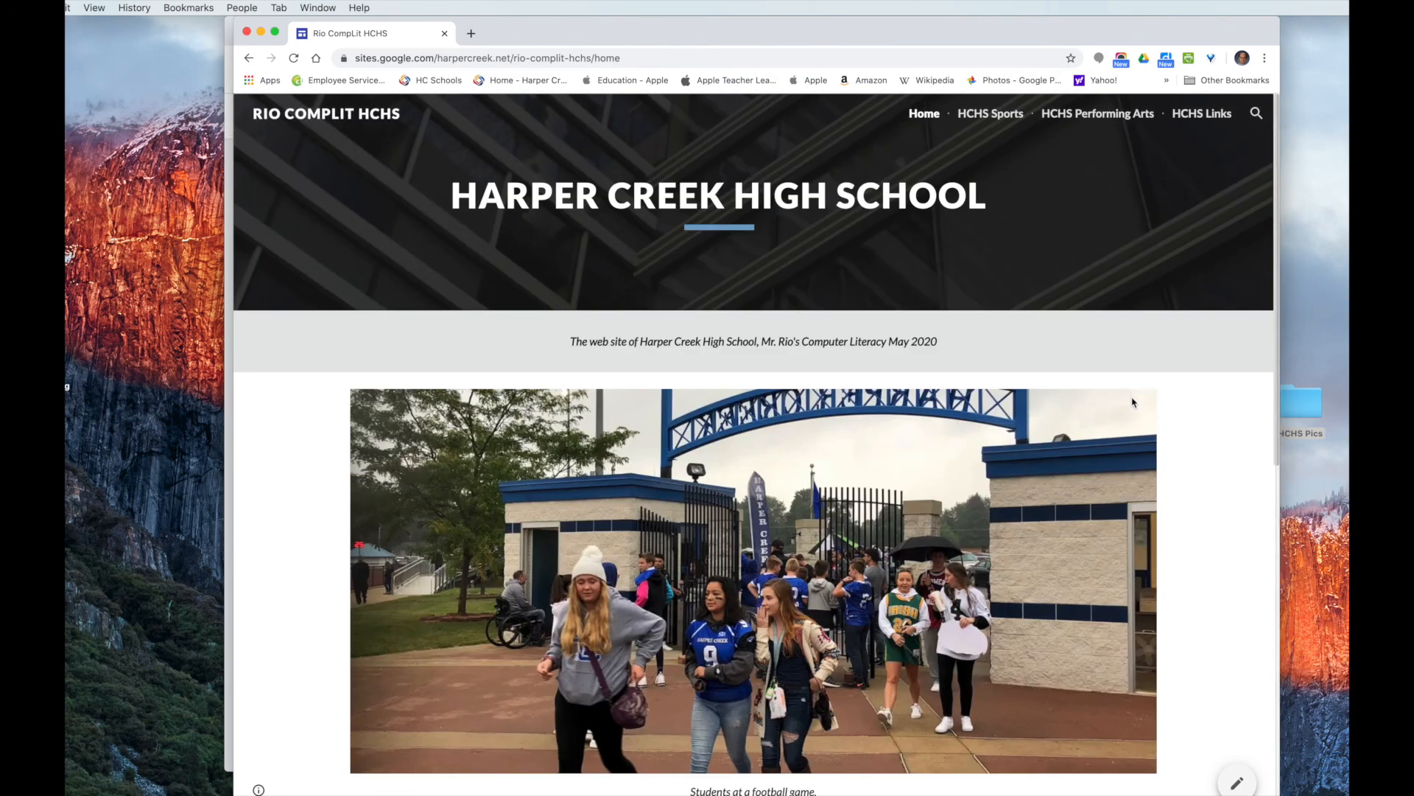
{"action": "left_click", "coordinate": [991, 114]}
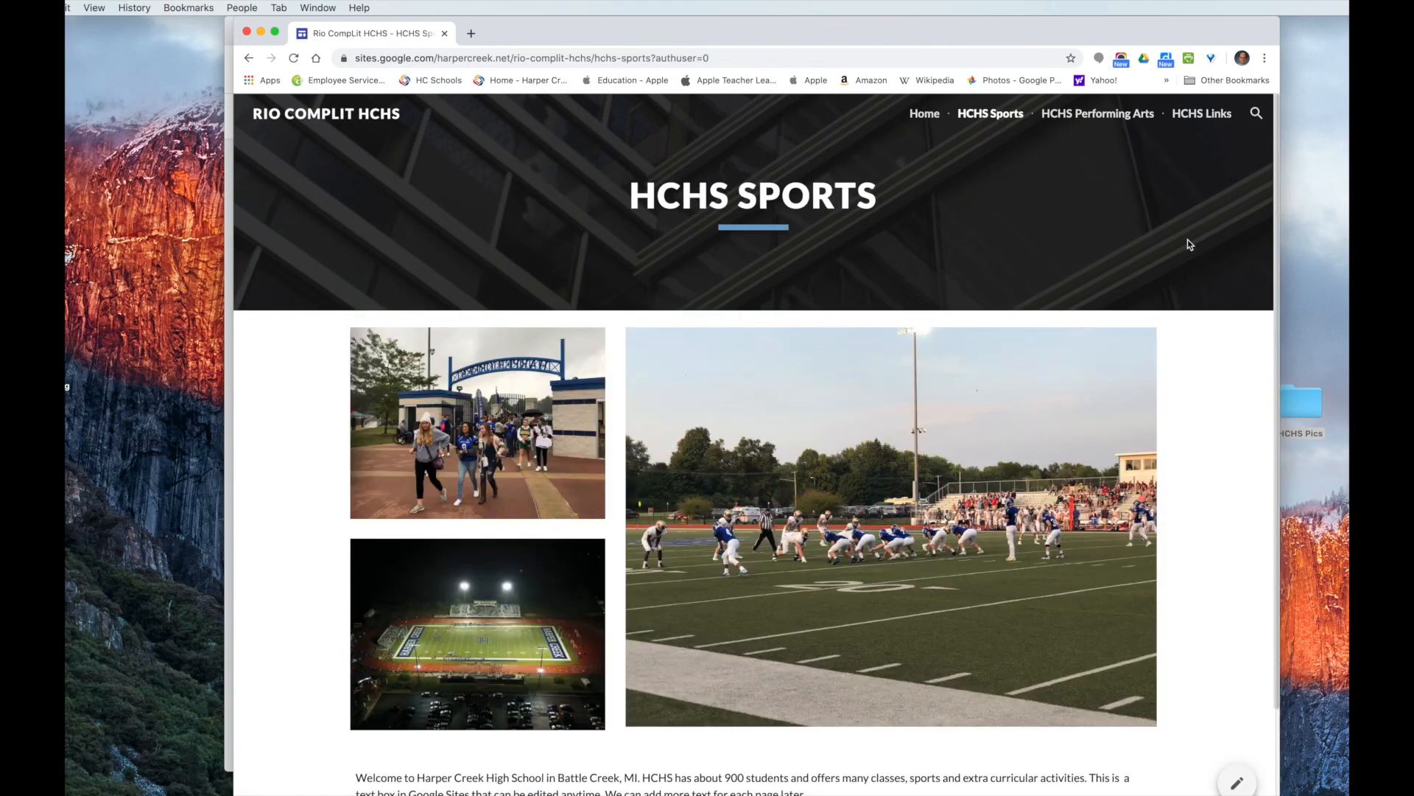
- Look over the published HCHS Sports, HCHS Performing Arts and HCHS Links pages, and return to the Home page
{"action": "scroll", "coordinate": [1171, 290], "scroll_direction": "down", "scroll_amount": 3}
{"action": "scroll", "coordinate": [1171, 289], "scroll_direction": "up", "scroll_amount": 3}
{"action": "left_click", "coordinate": [1131, 114]}
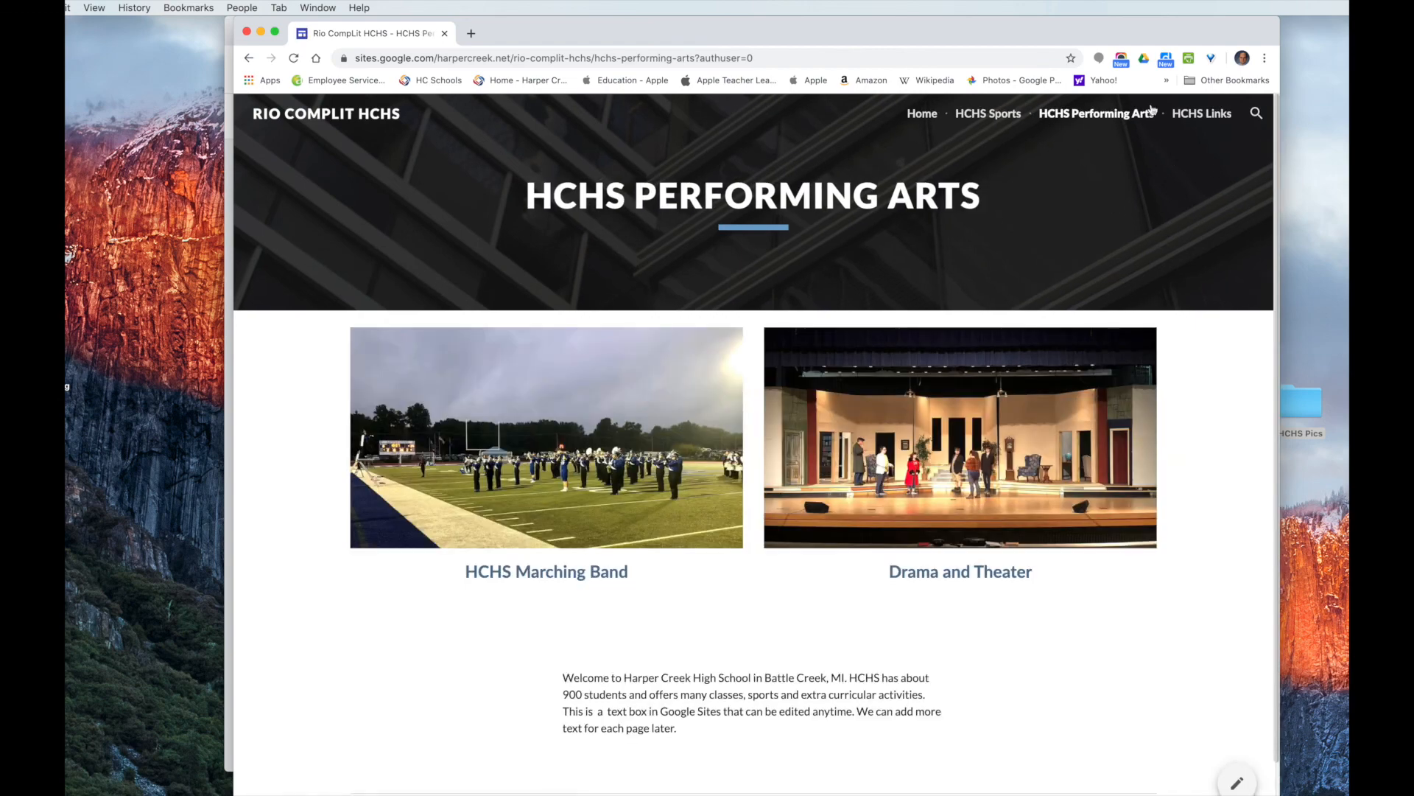
{"action": "left_click", "coordinate": [1194, 114]}
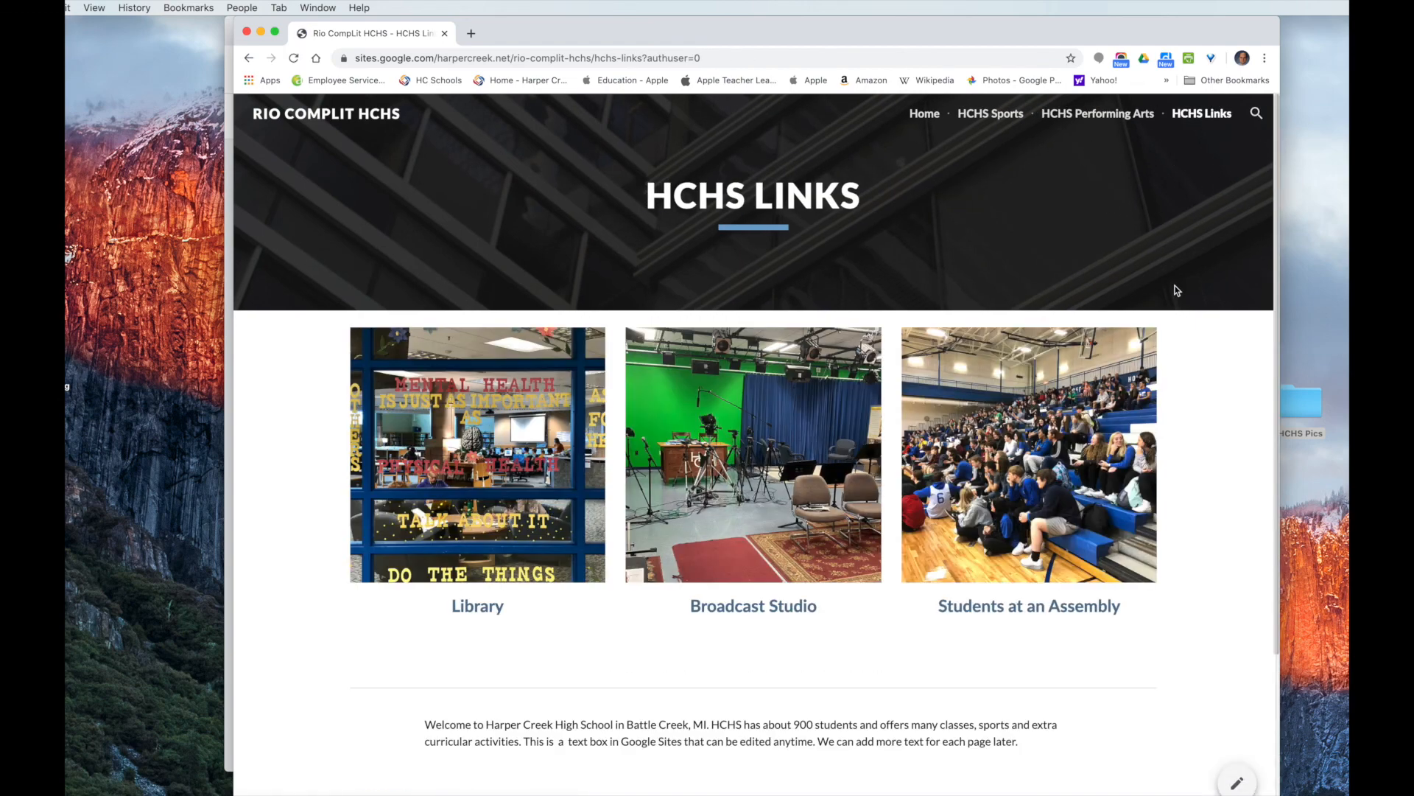
{"action": "scroll", "coordinate": [1186, 423], "scroll_direction": "down", "scroll_amount": 3}
{"action": "scroll", "coordinate": [1186, 424], "scroll_direction": "up", "scroll_amount": 3}
{"action": "left_click", "coordinate": [922, 115]}
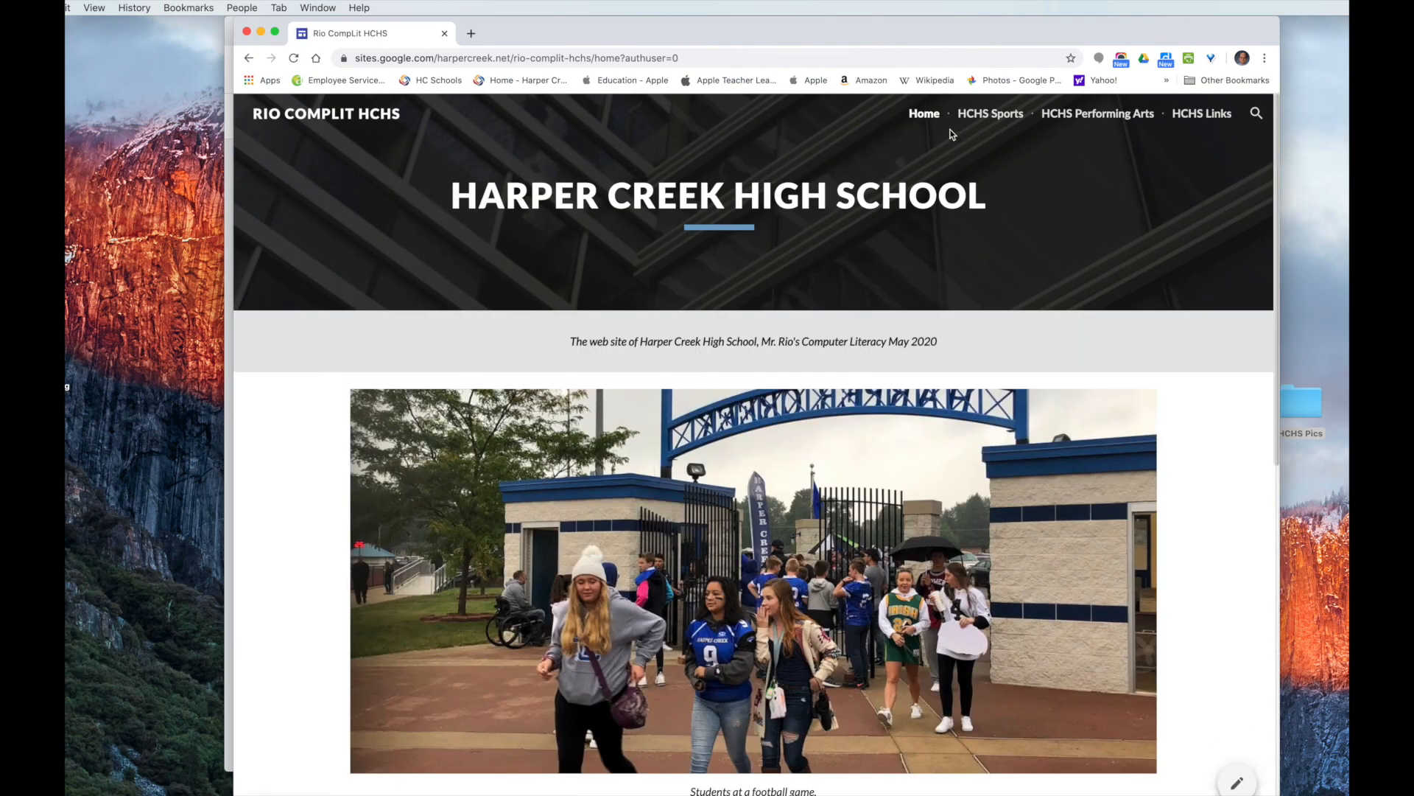
- Return to the site editor and examine the site's Navigation, Brand images, Viewer tools, Analytics and Announcement banner settings
{"action": "left_click", "coordinate": [259, 33]}
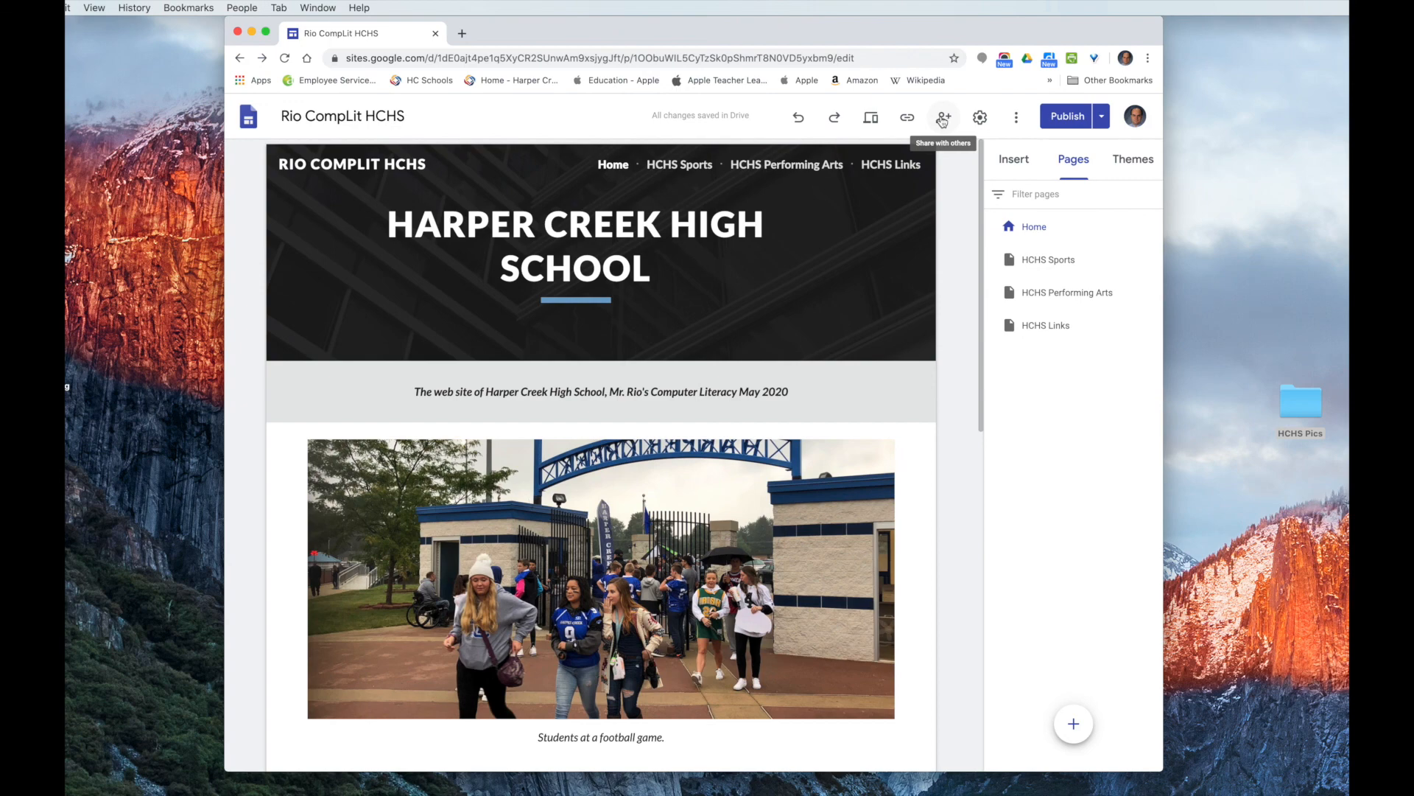
{"action": "left_click", "coordinate": [981, 117]}
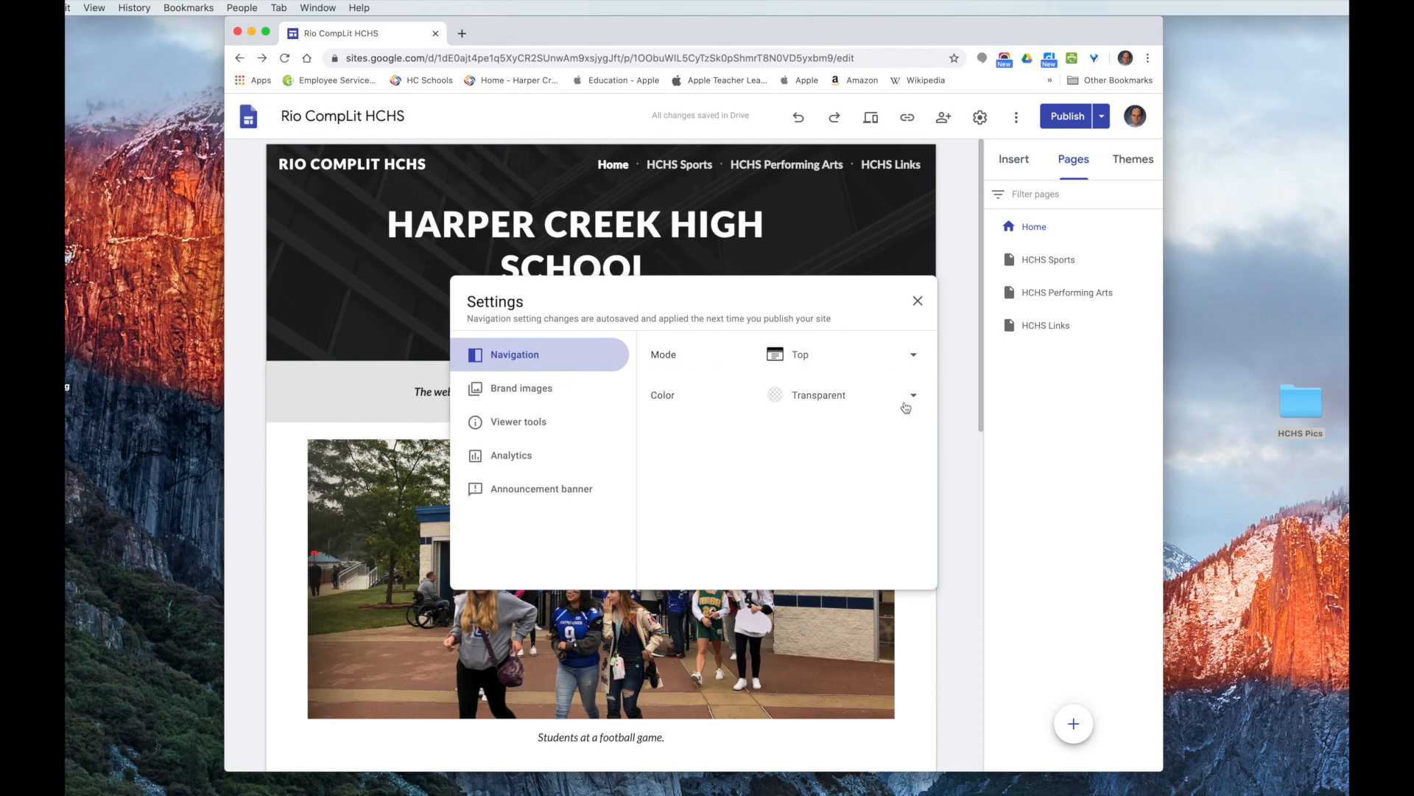
{"action": "left_click", "coordinate": [521, 391]}
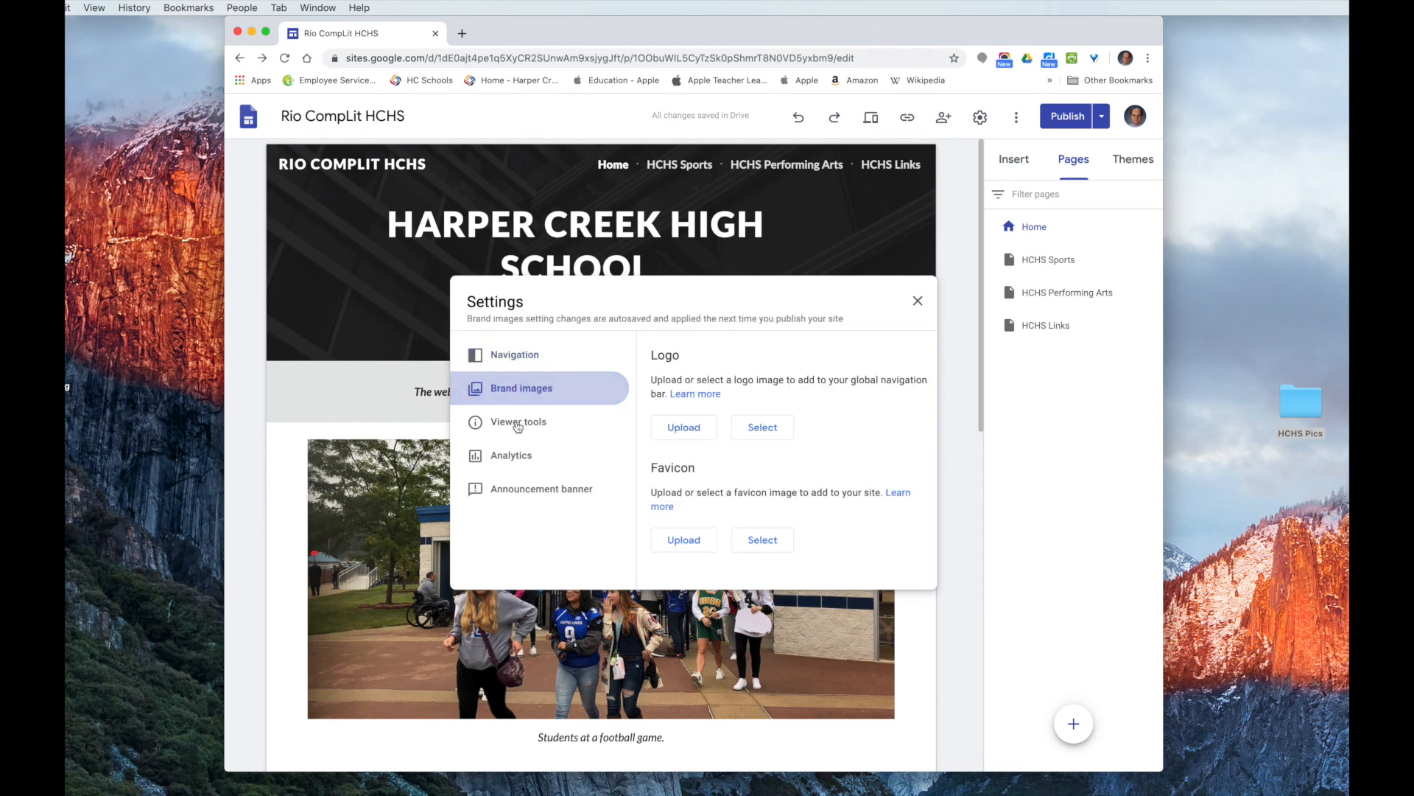
{"action": "left_click", "coordinate": [520, 427]}
{"action": "left_click", "coordinate": [514, 455]}
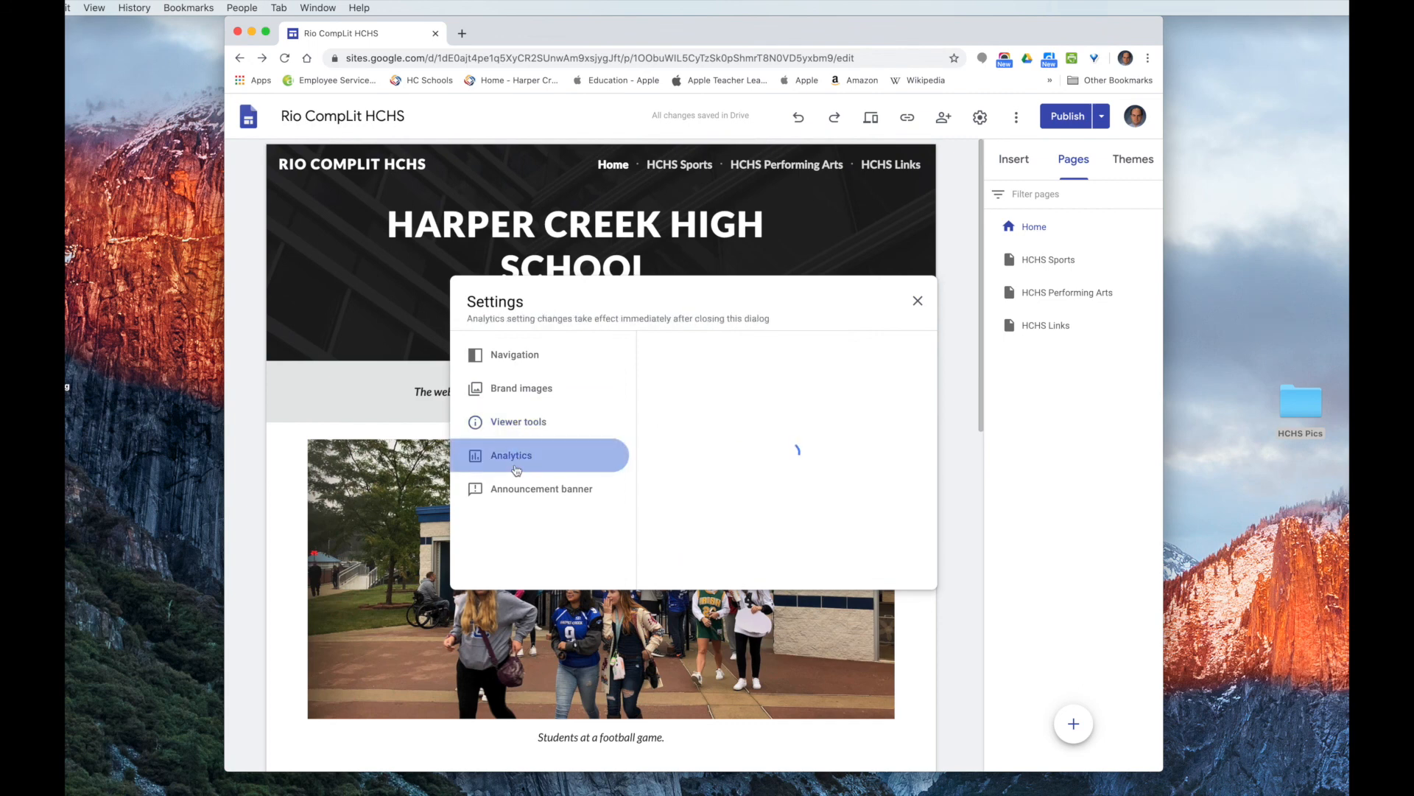
{"action": "left_click", "coordinate": [522, 491]}
{"action": "left_click", "coordinate": [515, 395]}
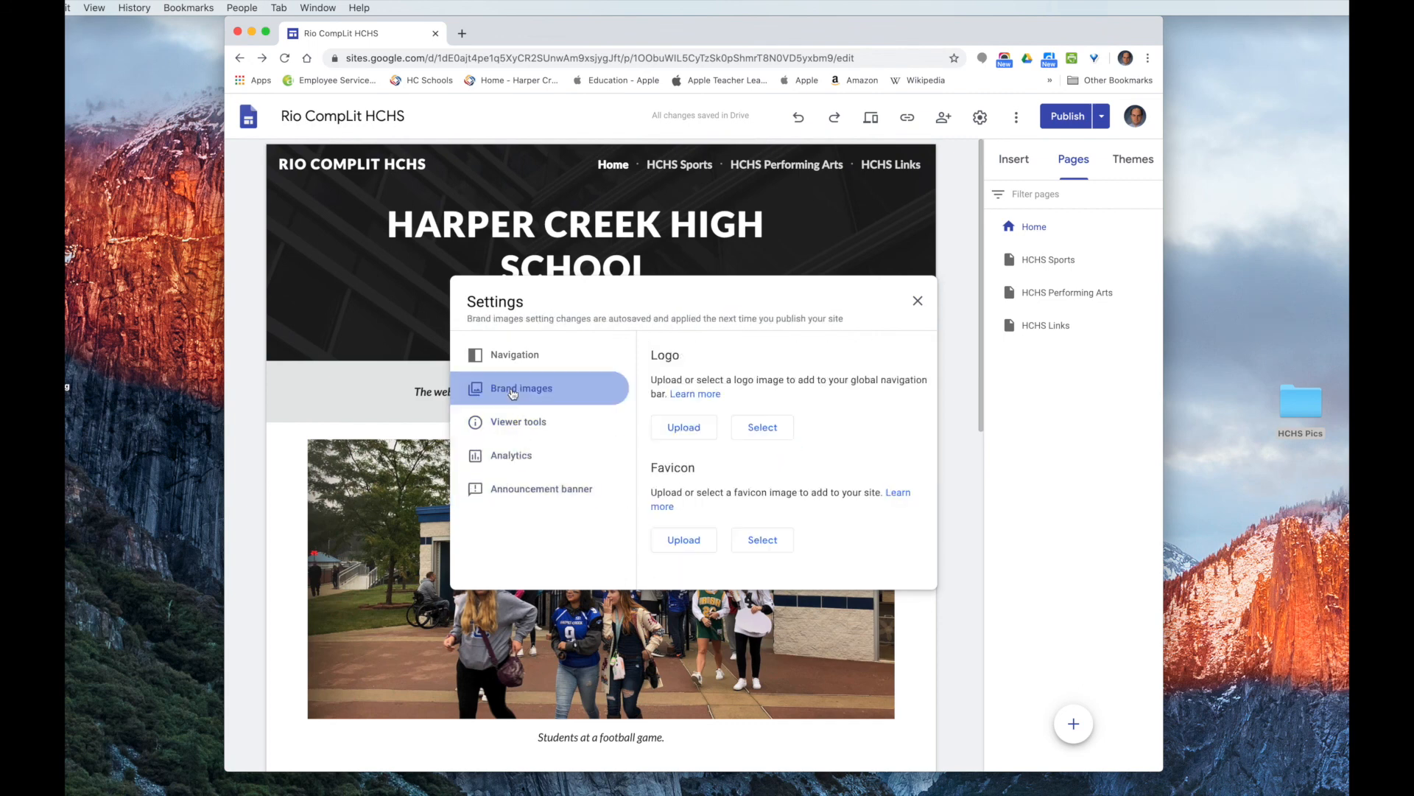
{"action": "left_click", "coordinate": [510, 354]}
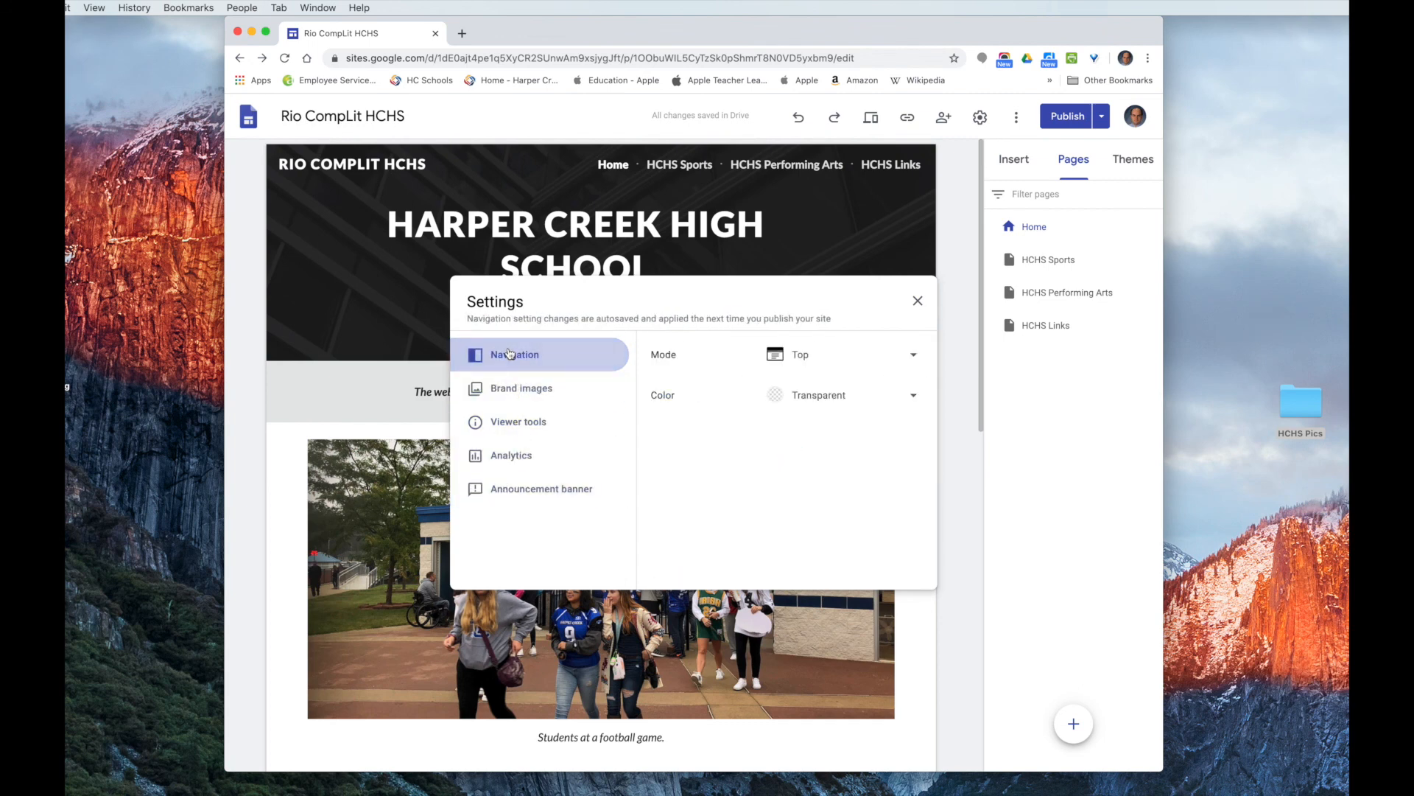
{"action": "left_click", "coordinate": [505, 422]}
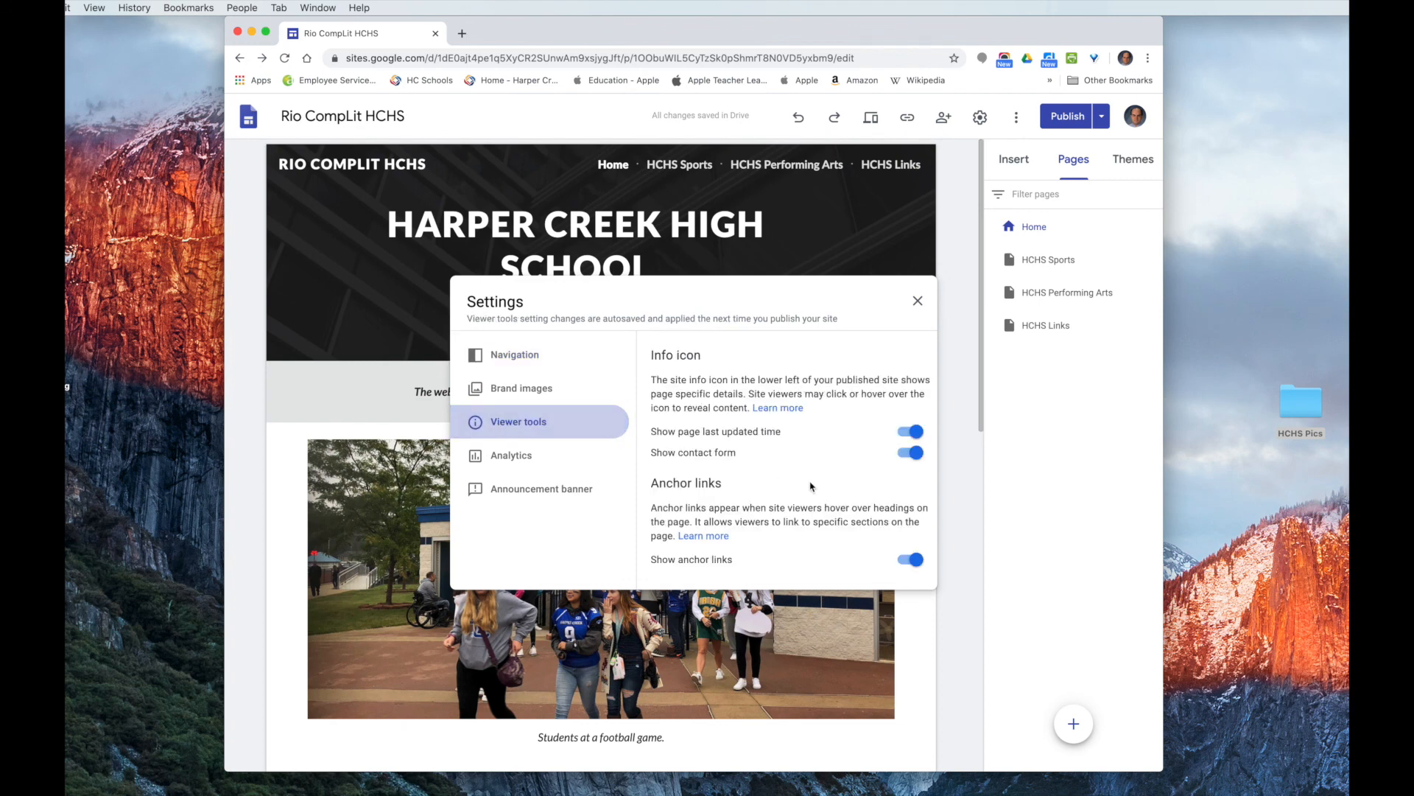
{"action": "left_click", "coordinate": [521, 361]}
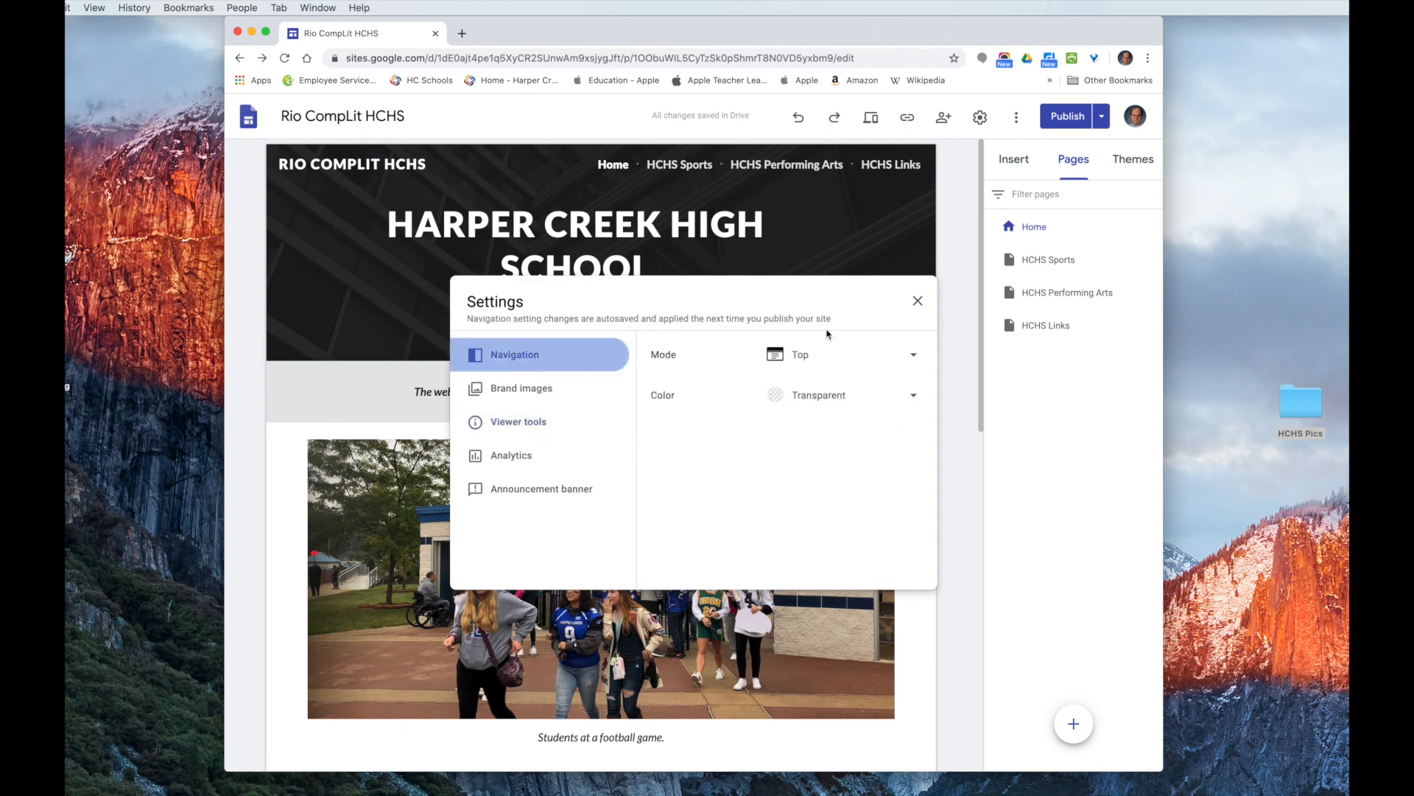
{"action": "left_click", "coordinate": [916, 302]}
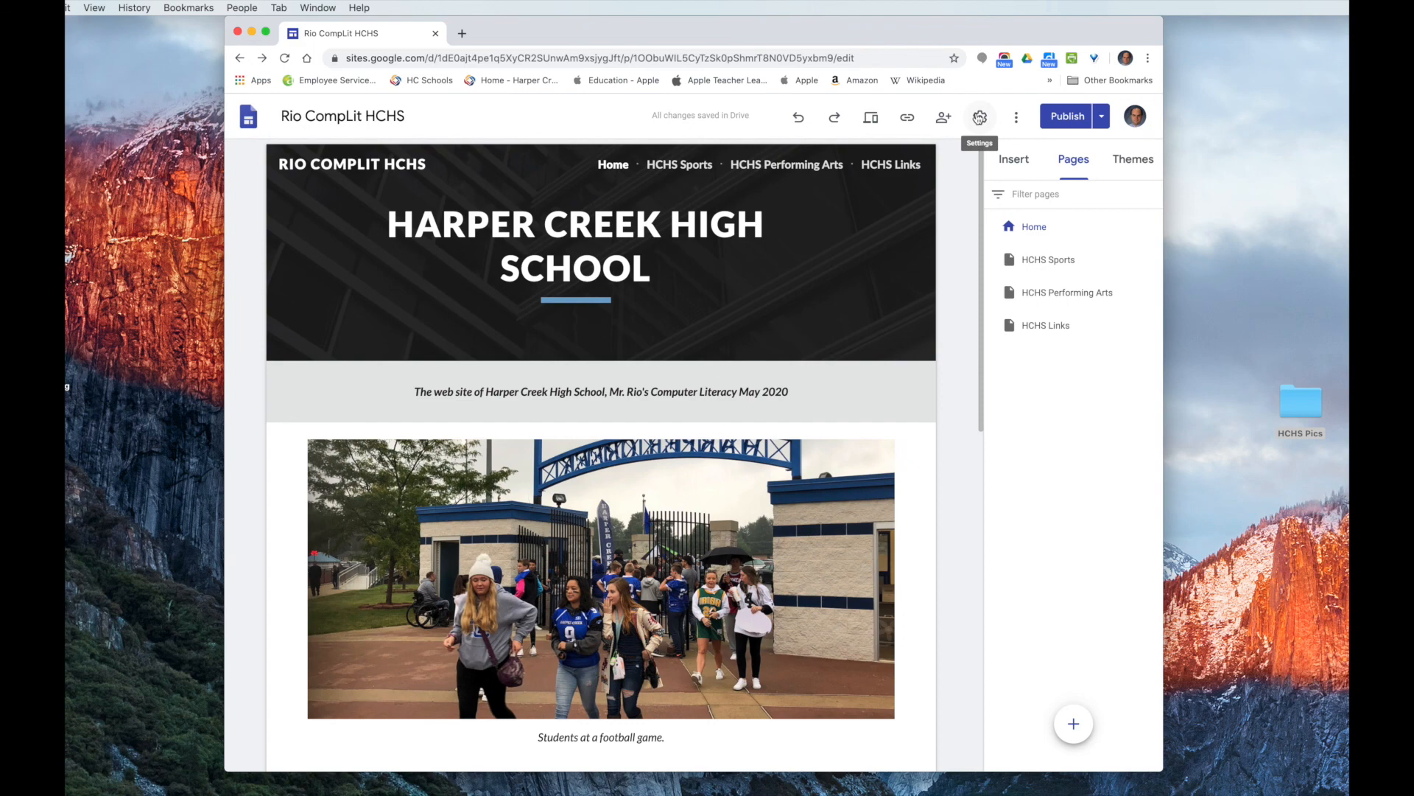
- Look over the Home page in the editor and copy the published site's link
{"action": "scroll", "coordinate": [821, 324], "scroll_direction": "down", "scroll_amount": 10}
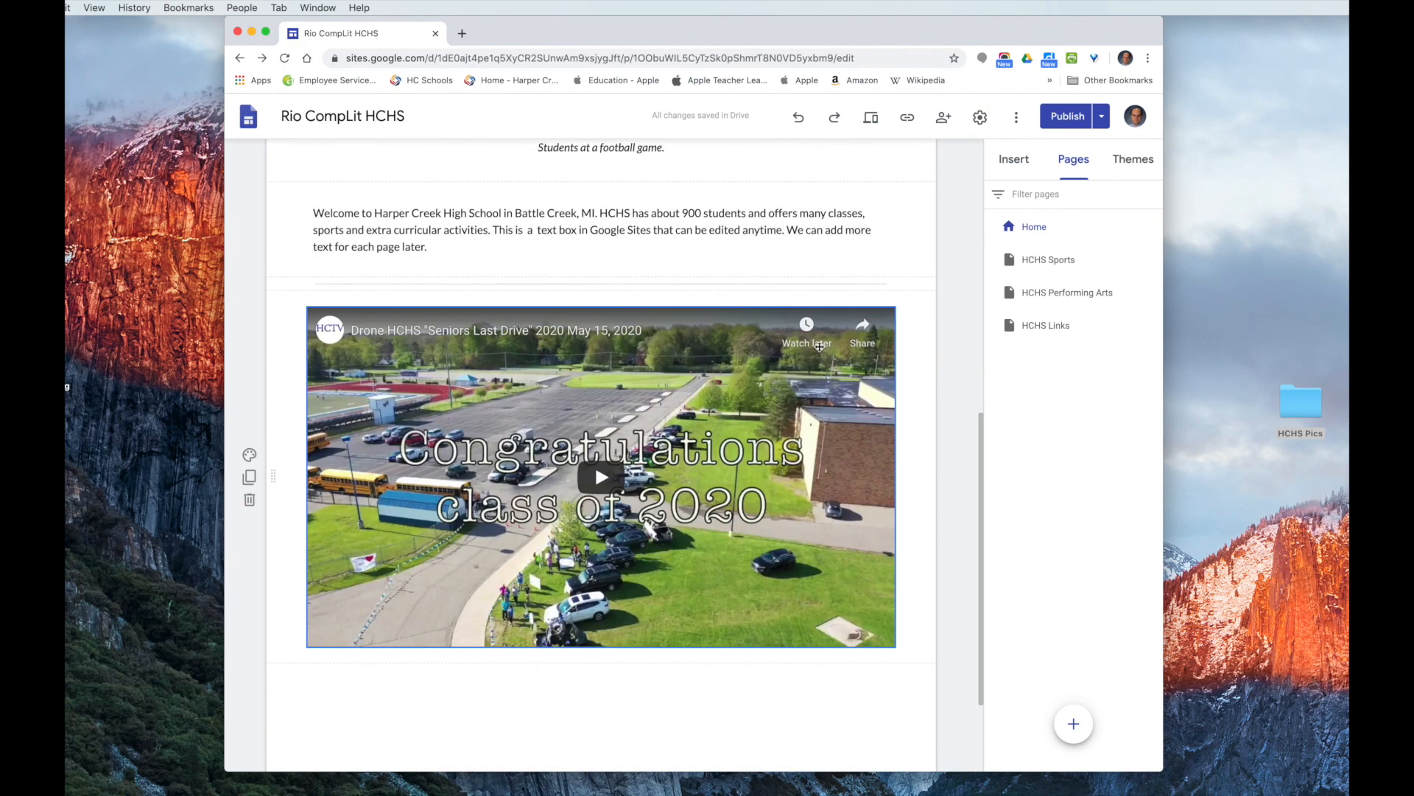
{"action": "scroll", "coordinate": [820, 344], "scroll_direction": "up", "scroll_amount": 10}
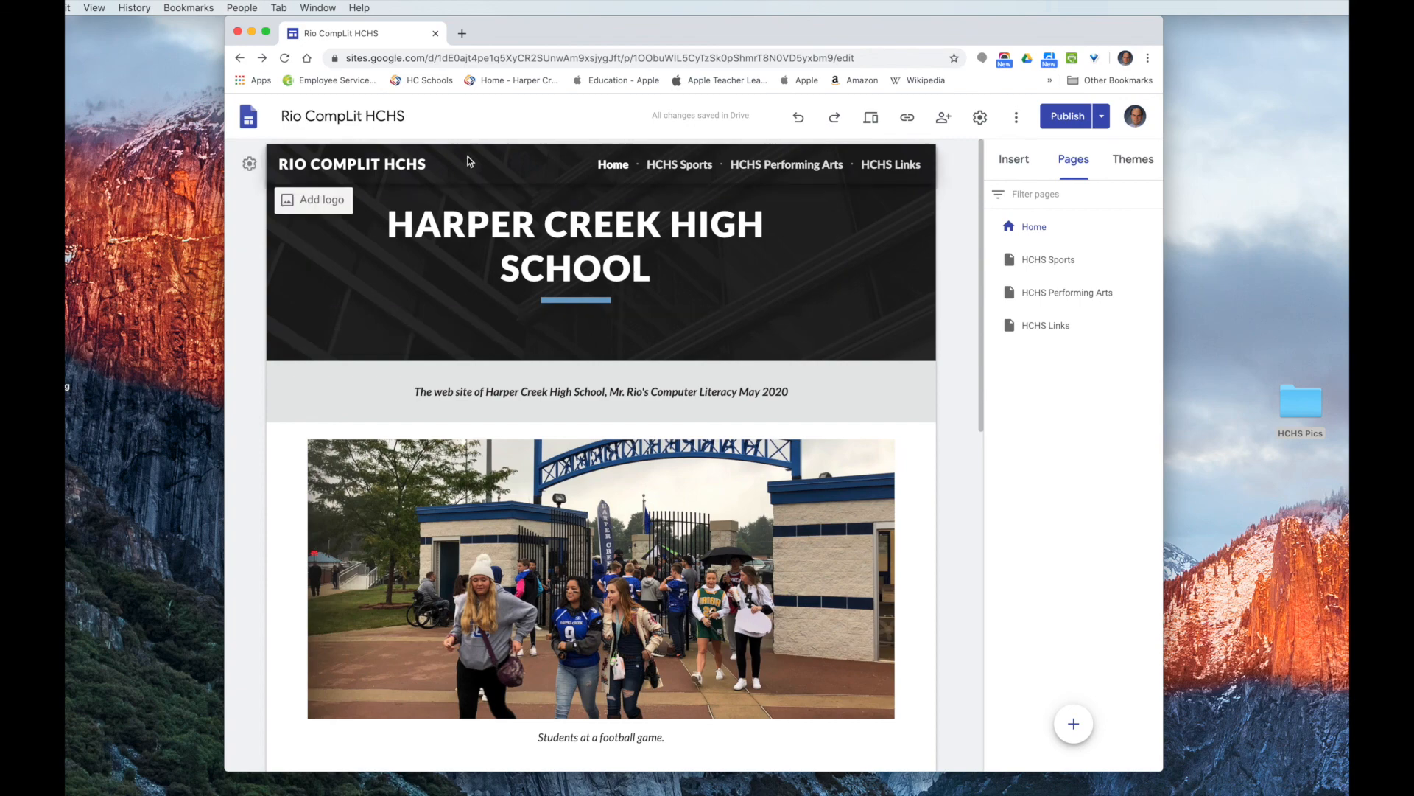
{"action": "left_click", "coordinate": [909, 119]}
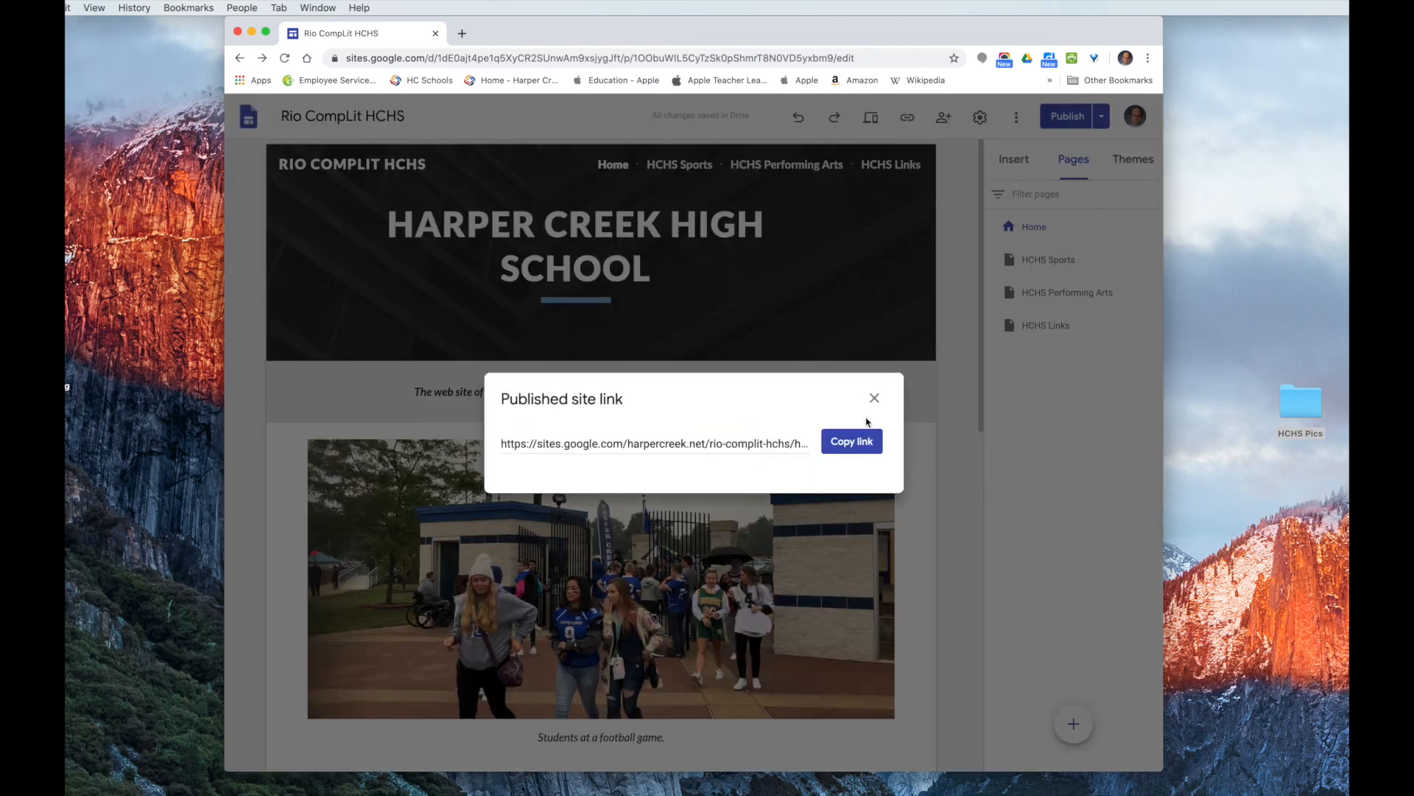
{"action": "left_click", "coordinate": [846, 442]}
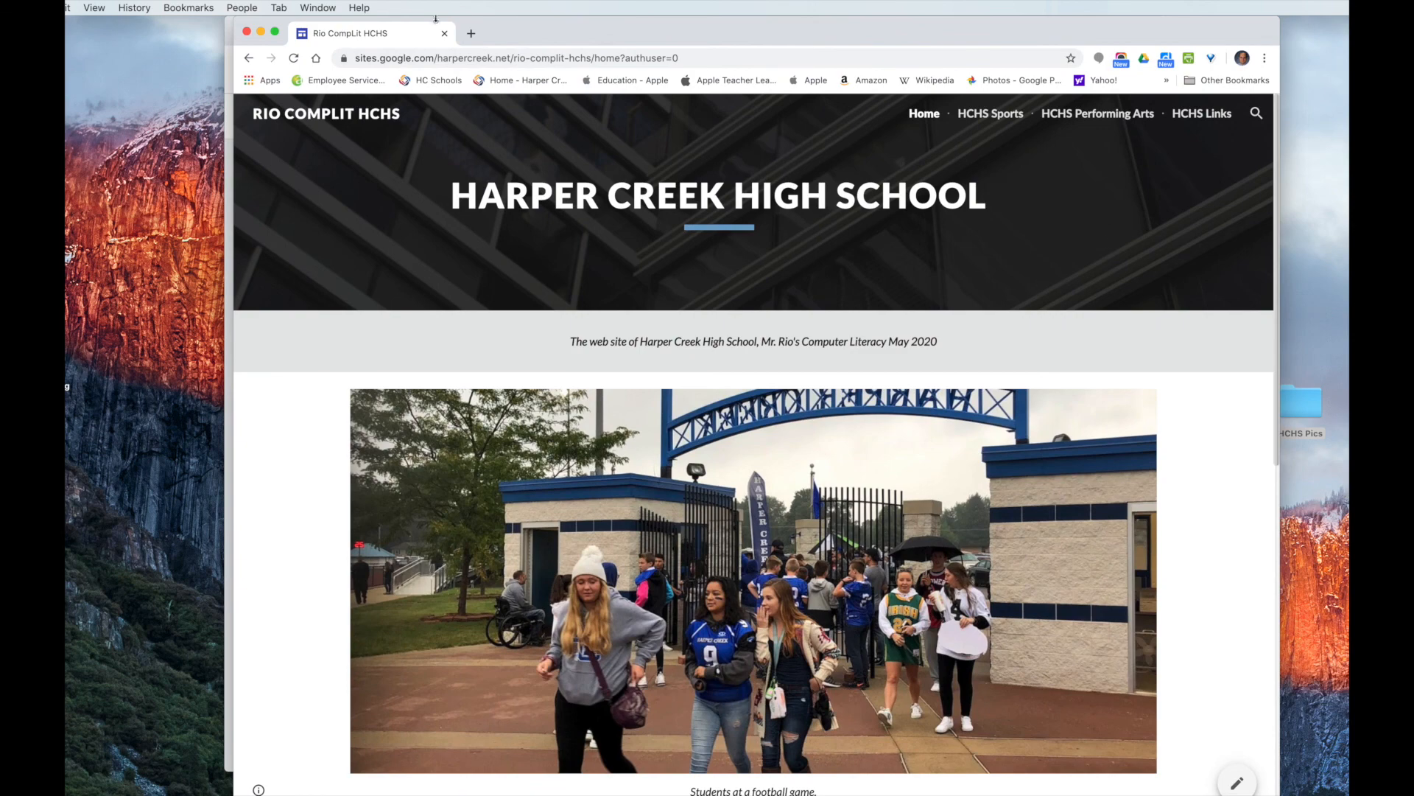
- Bookmark the published Home page as "Rio CompLit HCHS 2020" in the Harper Creek Stuff folder
{"action": "left_click", "coordinate": [192, 9]}
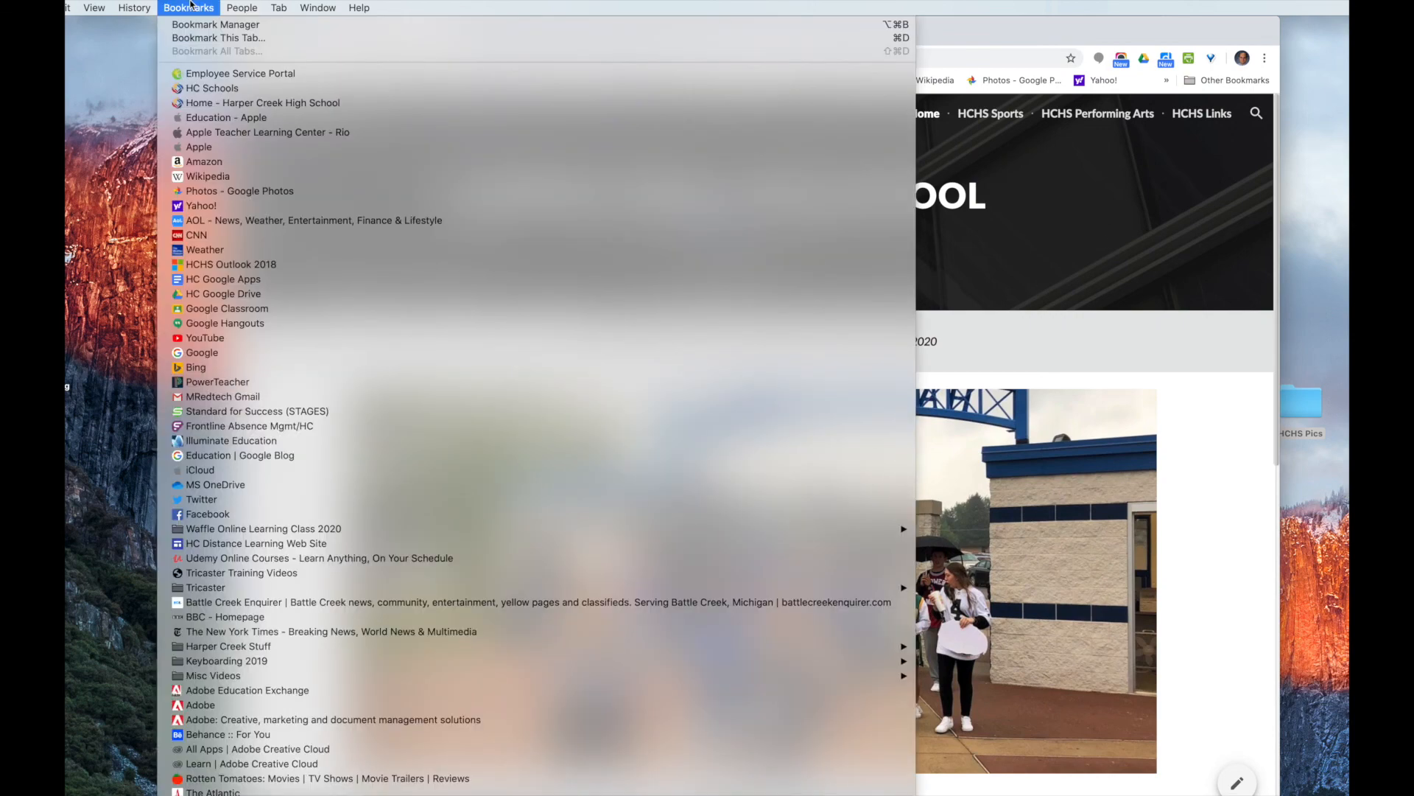
{"action": "left_click", "coordinate": [204, 38]}
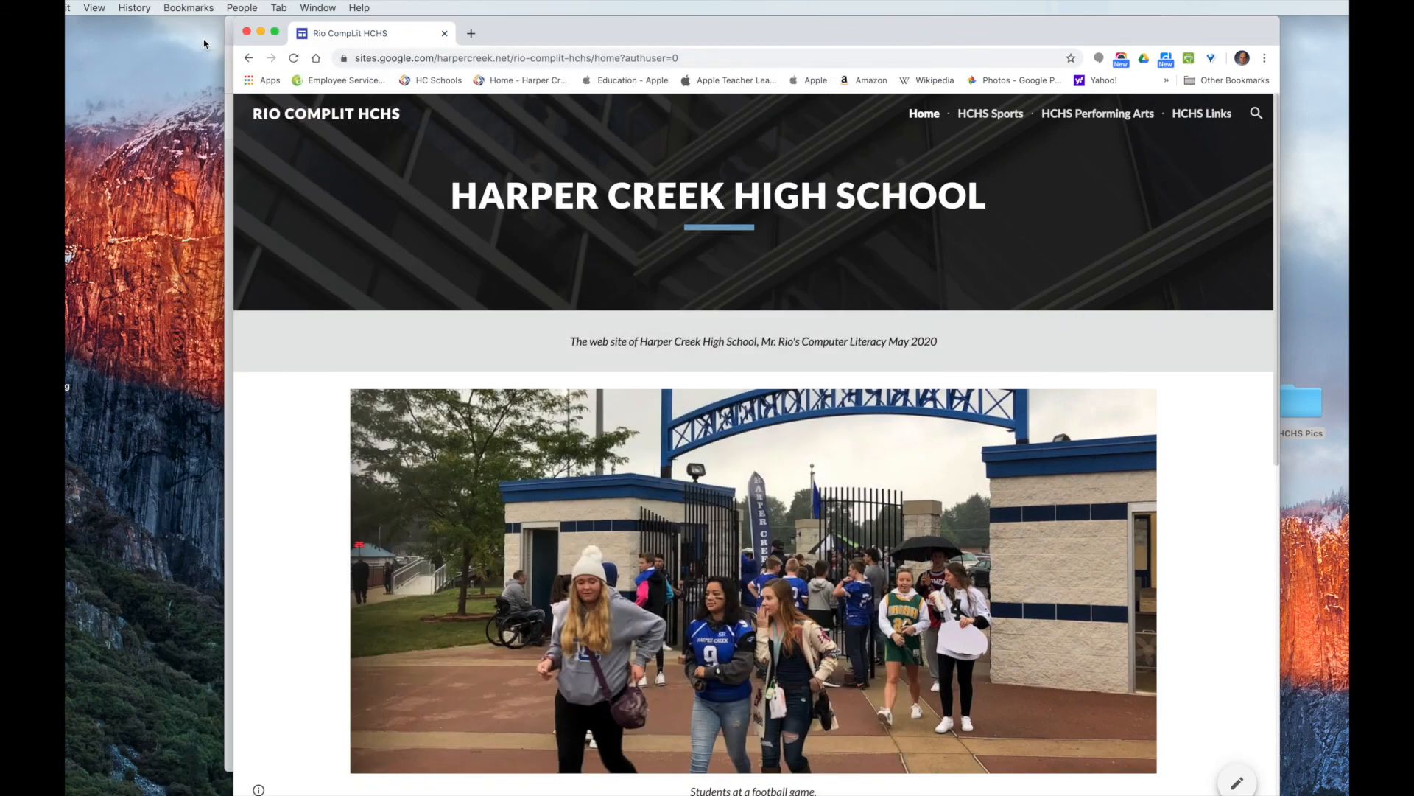
{"action": "left_click", "coordinate": [1002, 118]}
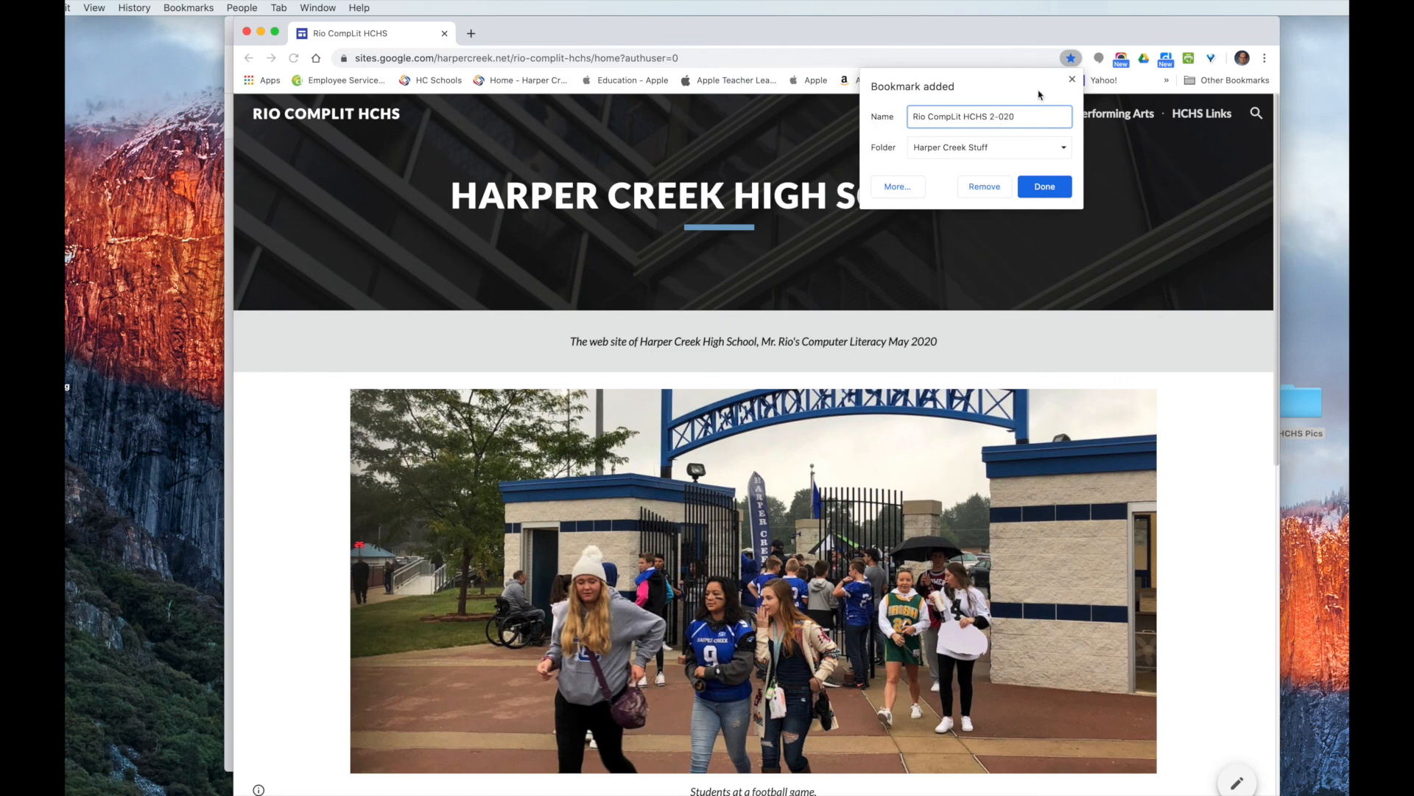
{"action": "left_click", "coordinate": [1000, 118]}
{"action": "key", "text": "BackSpace"}
{"action": "left_click", "coordinate": [1042, 189]}
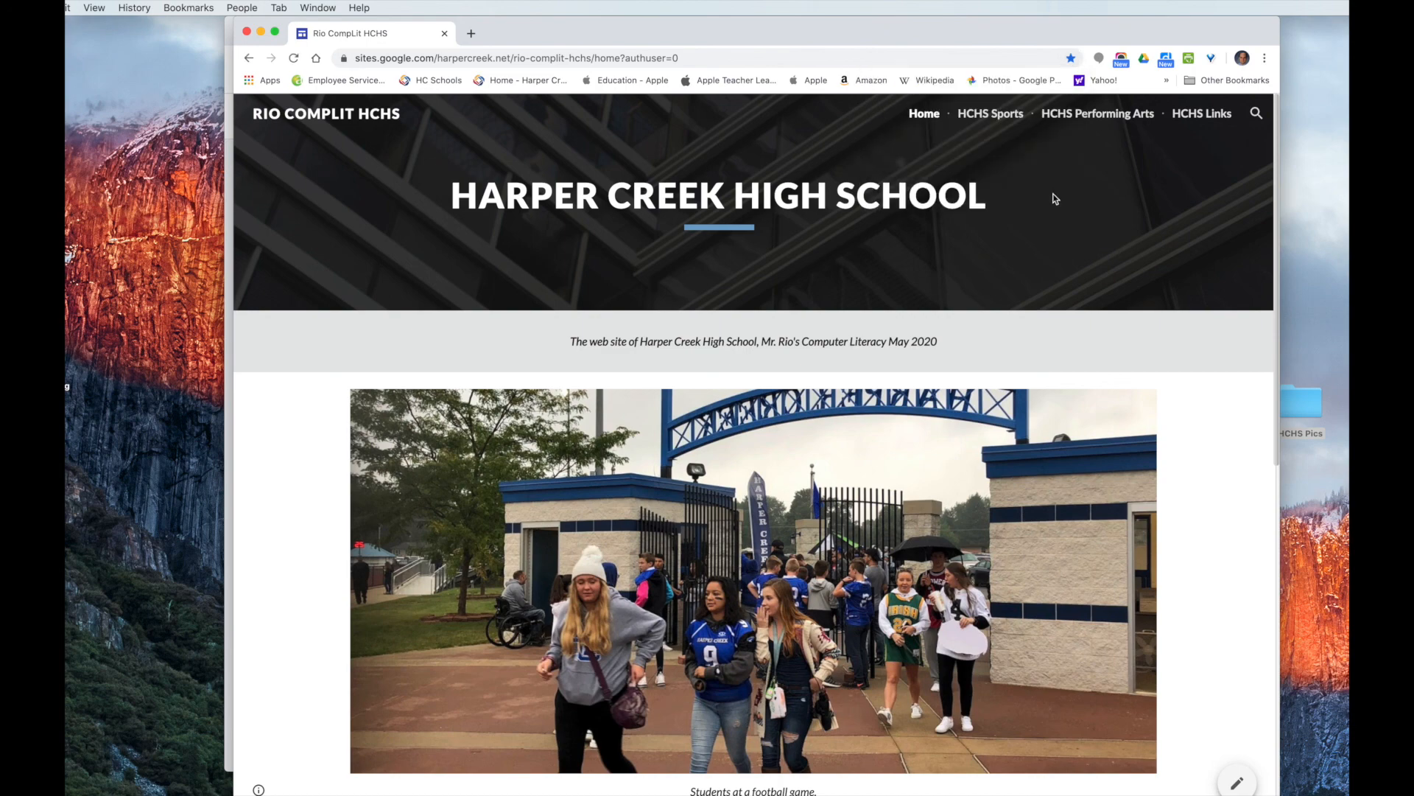
- Look through the browser bookmarks and open Rio CompLit HCHS 2020 from the Harper Creek Stuff folder
{"action": "left_click", "coordinate": [191, 7]}
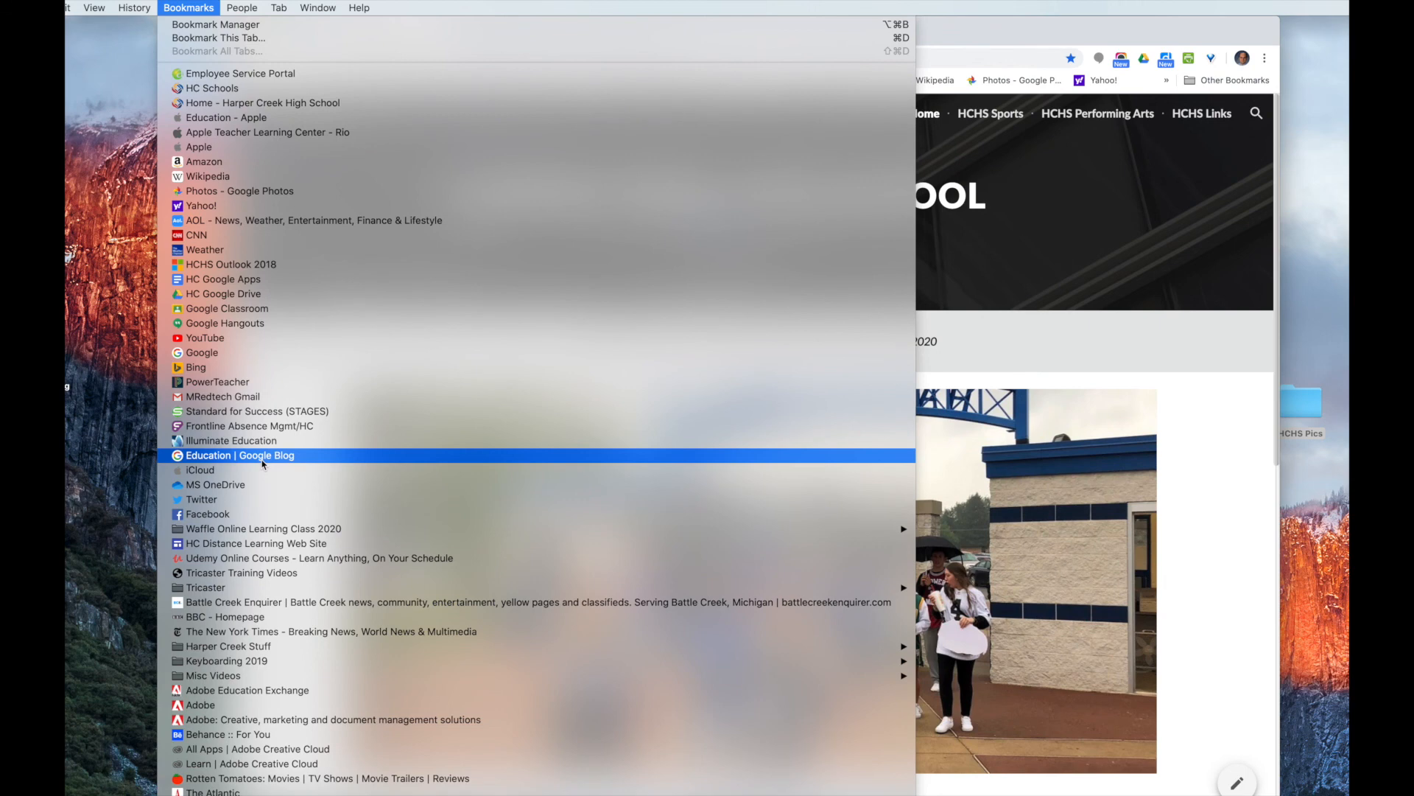
{"action": "scroll", "coordinate": [259, 471], "scroll_direction": "down", "scroll_amount": 5}
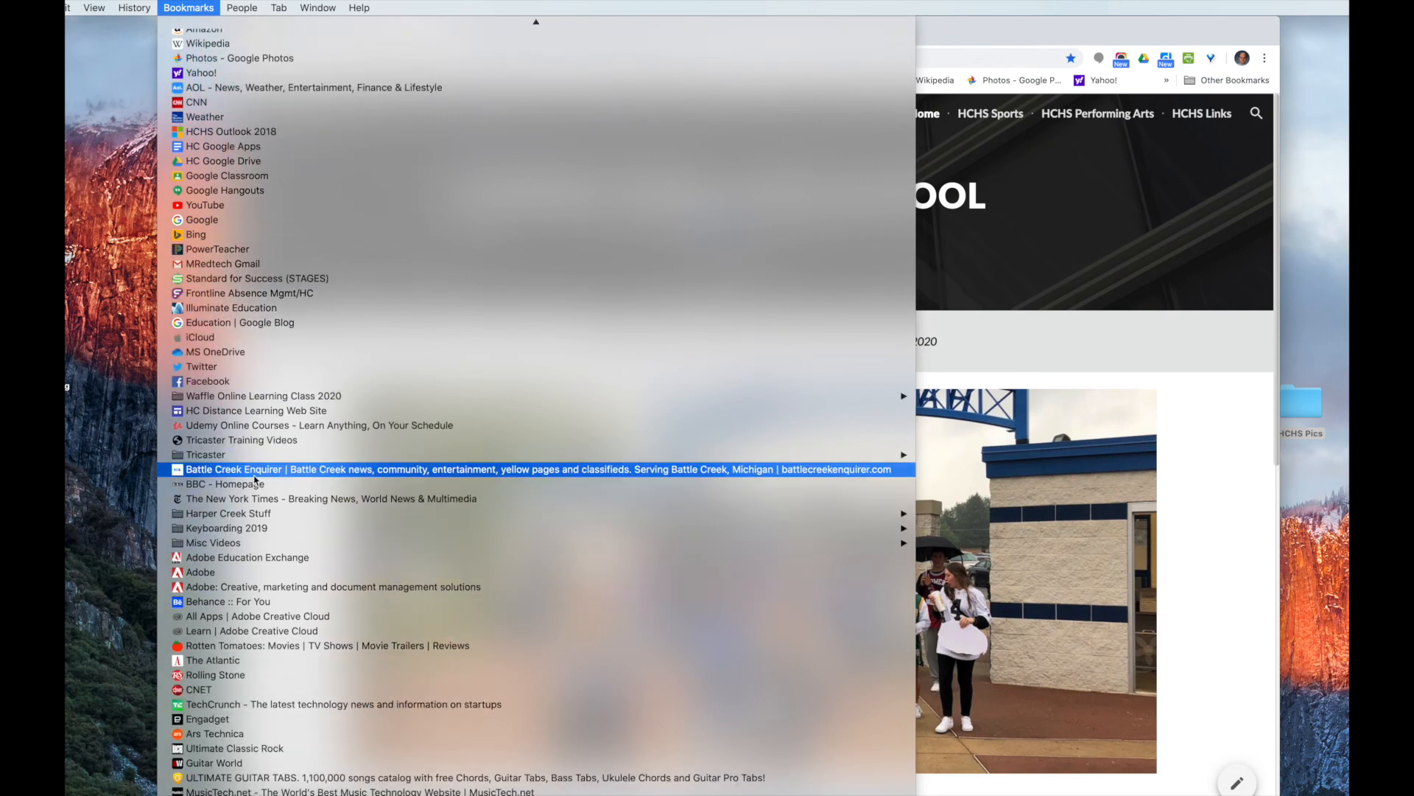
{"action": "mouse_move", "coordinate": [256, 480]}
{"action": "scroll", "coordinate": [256, 479], "scroll_direction": "down", "scroll_amount": 6}
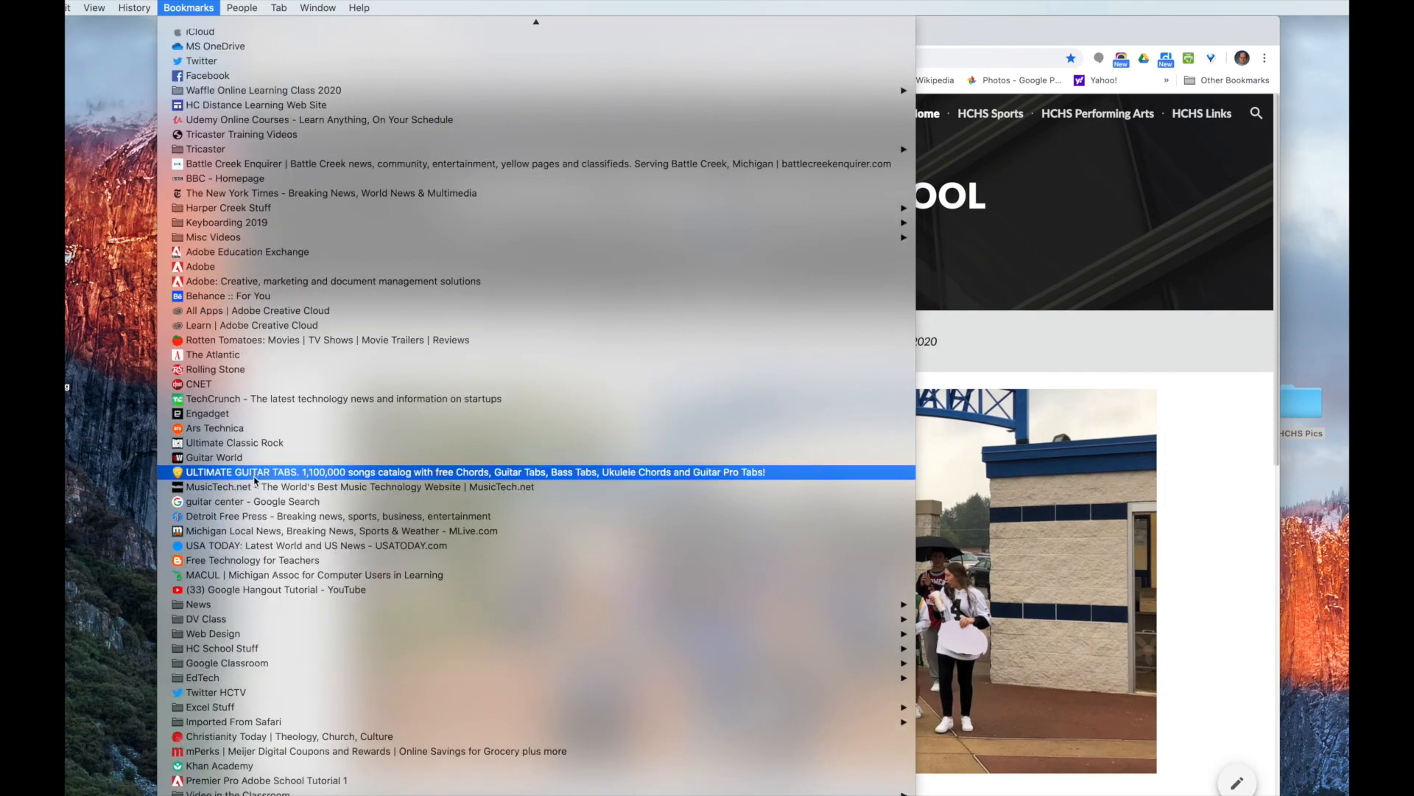
{"action": "scroll", "coordinate": [255, 480], "scroll_direction": "down", "scroll_amount": 3}
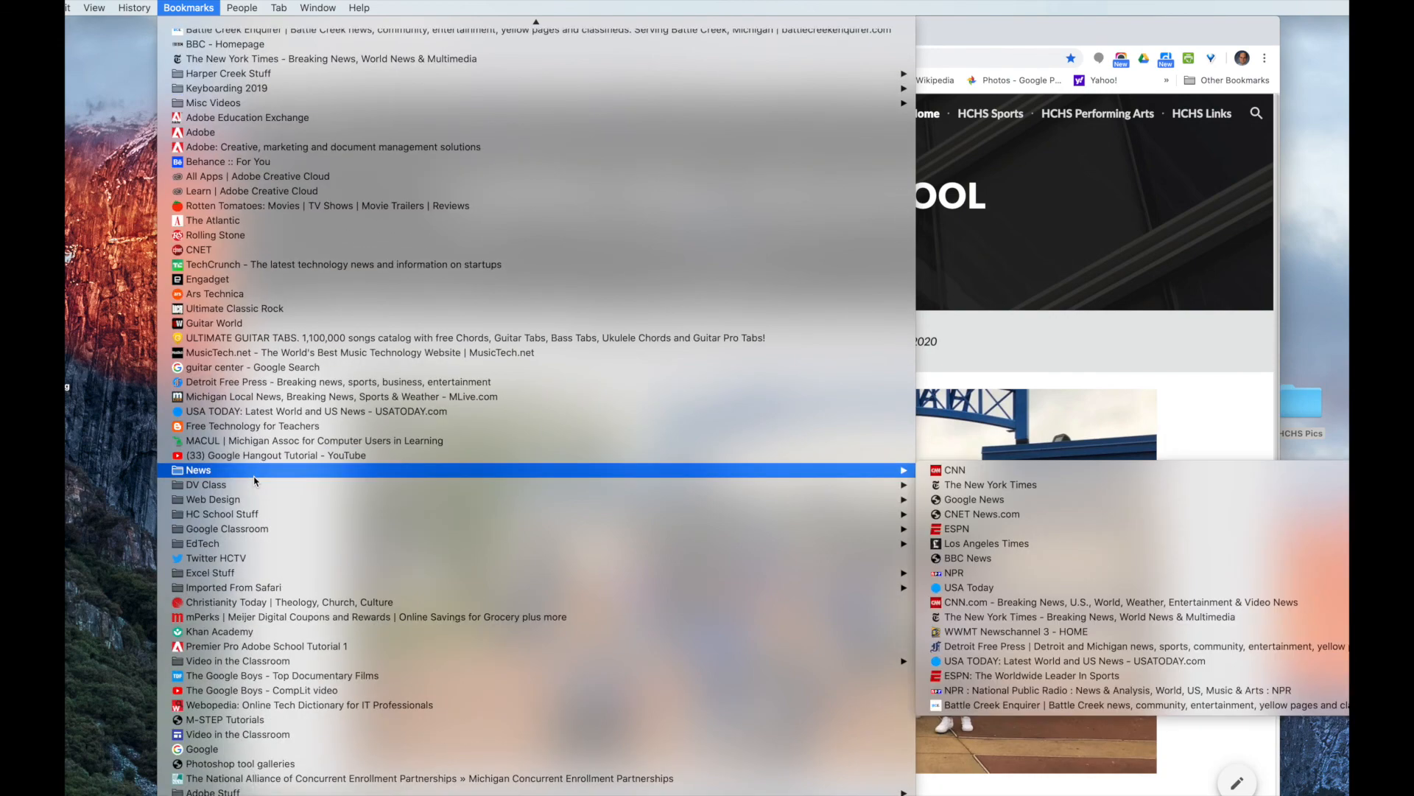
{"action": "scroll", "coordinate": [255, 479], "scroll_direction": "up", "scroll_amount": 6}
{"action": "scroll", "coordinate": [256, 480], "scroll_direction": "up", "scroll_amount": 9}
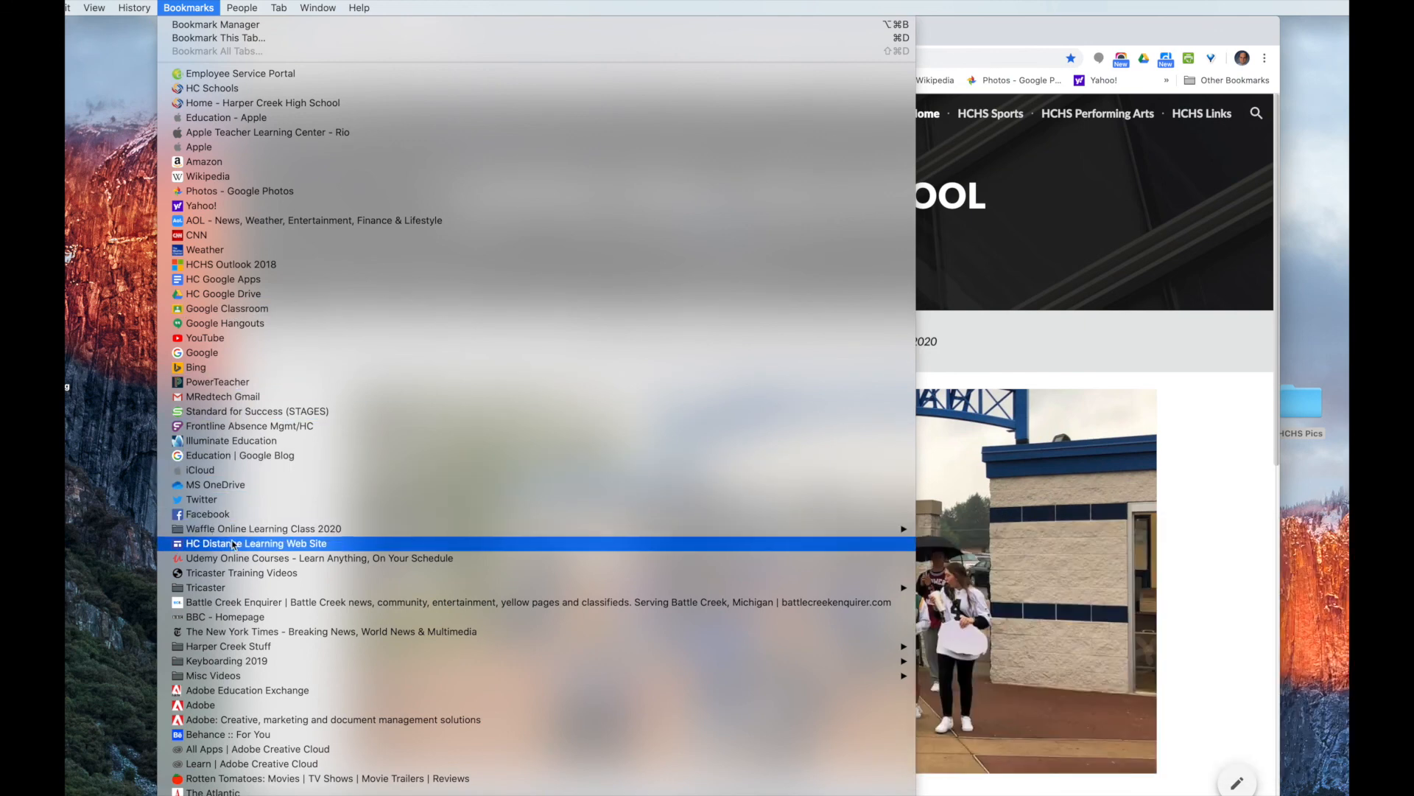
{"action": "mouse_move", "coordinate": [245, 650]}
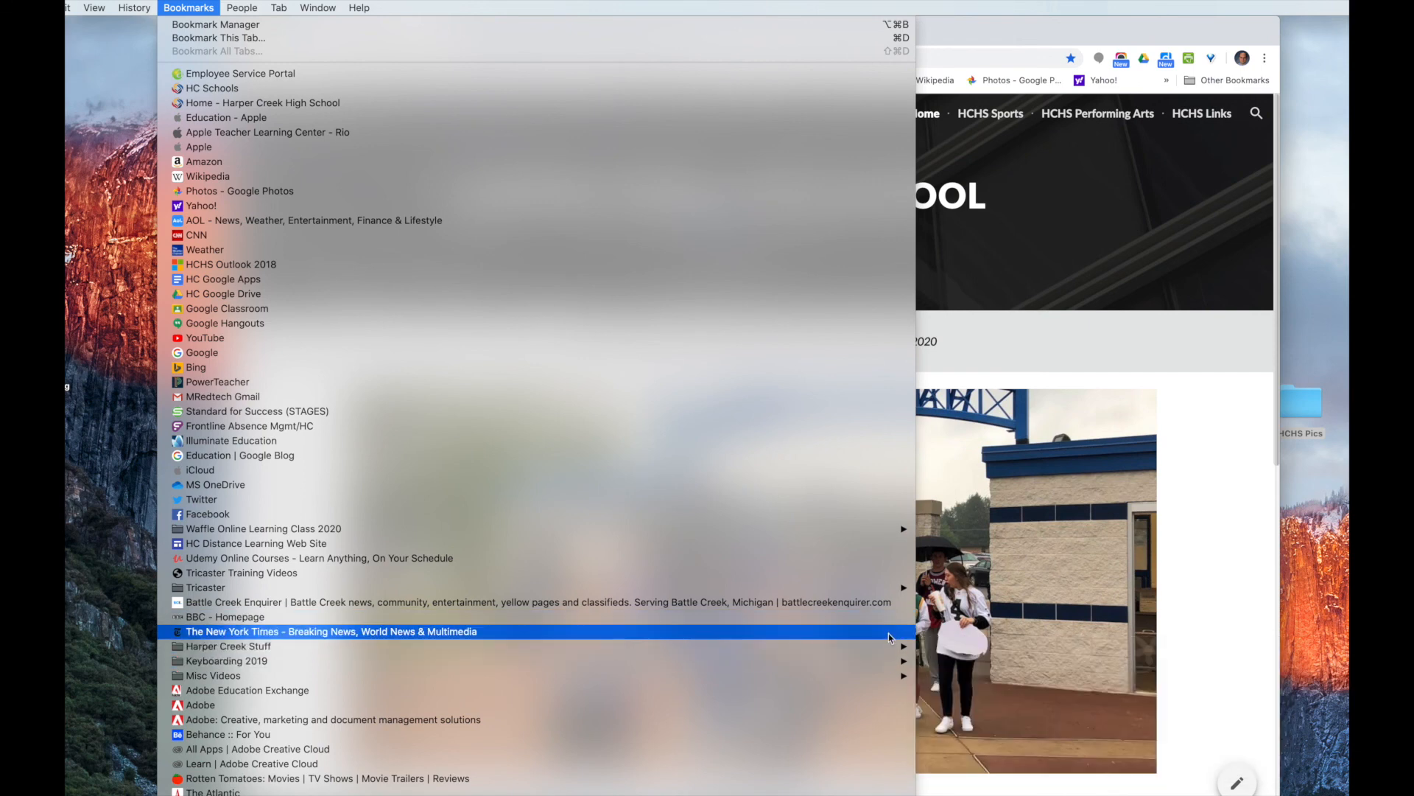
{"action": "mouse_move", "coordinate": [901, 648]}
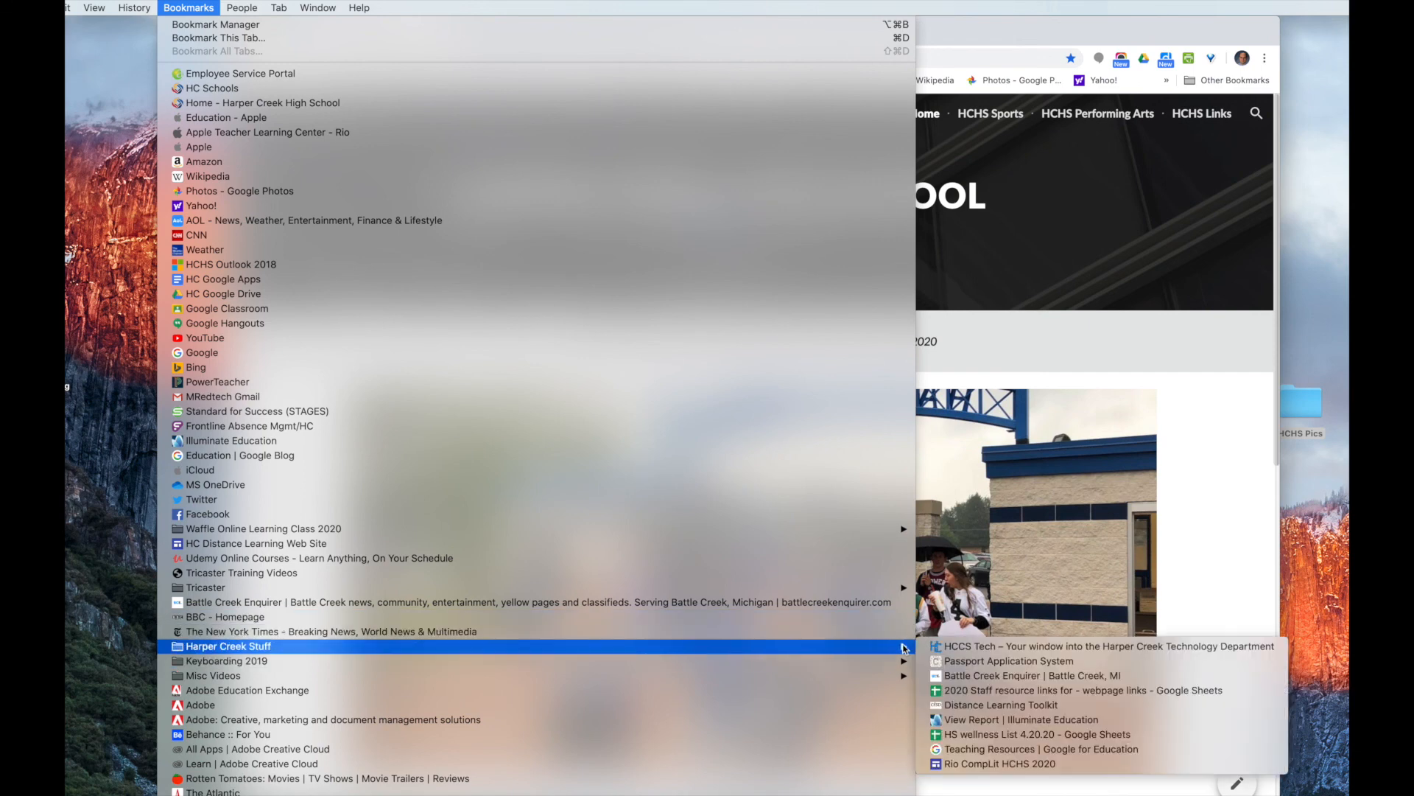
{"action": "left_click", "coordinate": [1022, 763]}
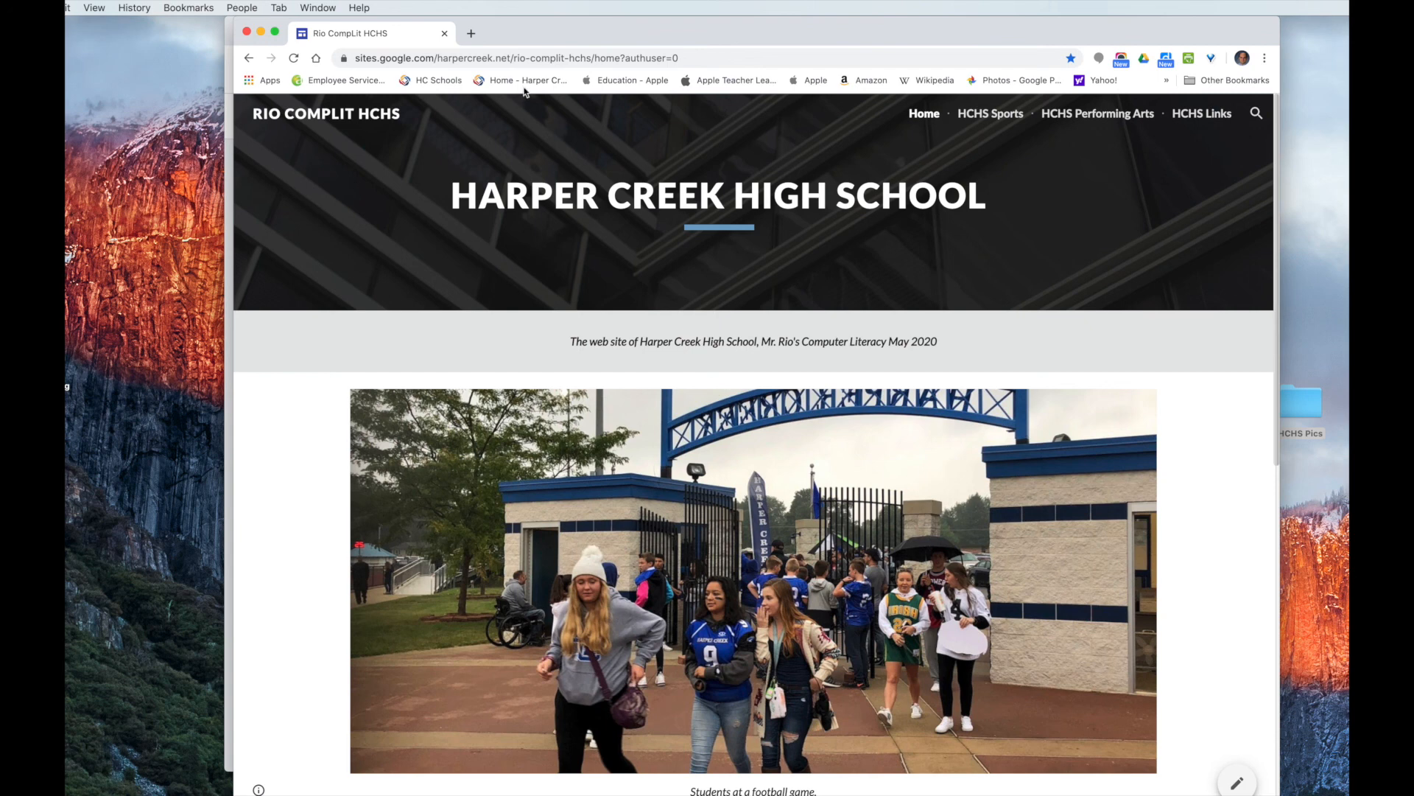
- Select the published site's web address, put its browser window away, and open the bookmarked Google Classroom in the editor's window
{"action": "left_click", "coordinate": [497, 59]}
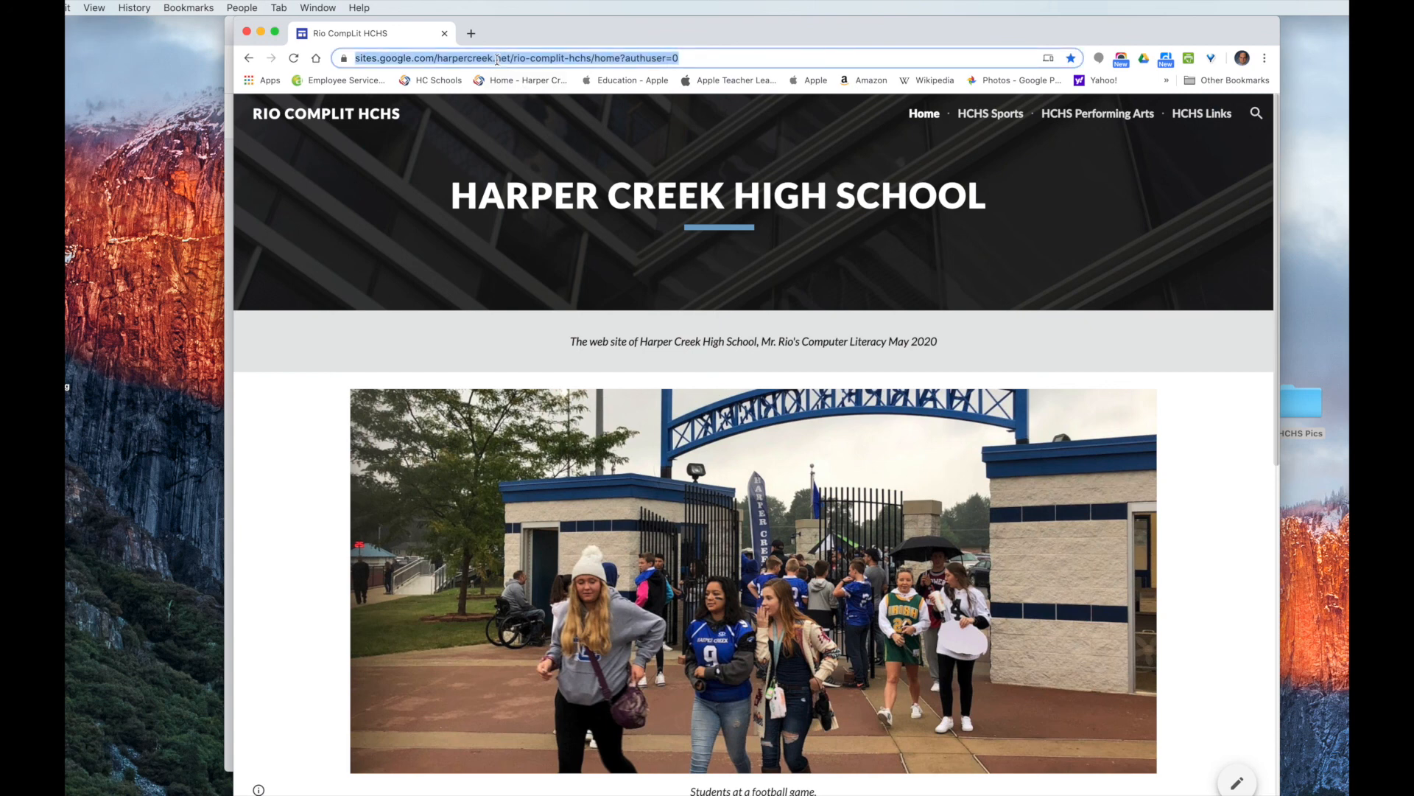
{"action": "left_click", "coordinate": [248, 33]}
{"action": "left_click", "coordinate": [189, 8]}
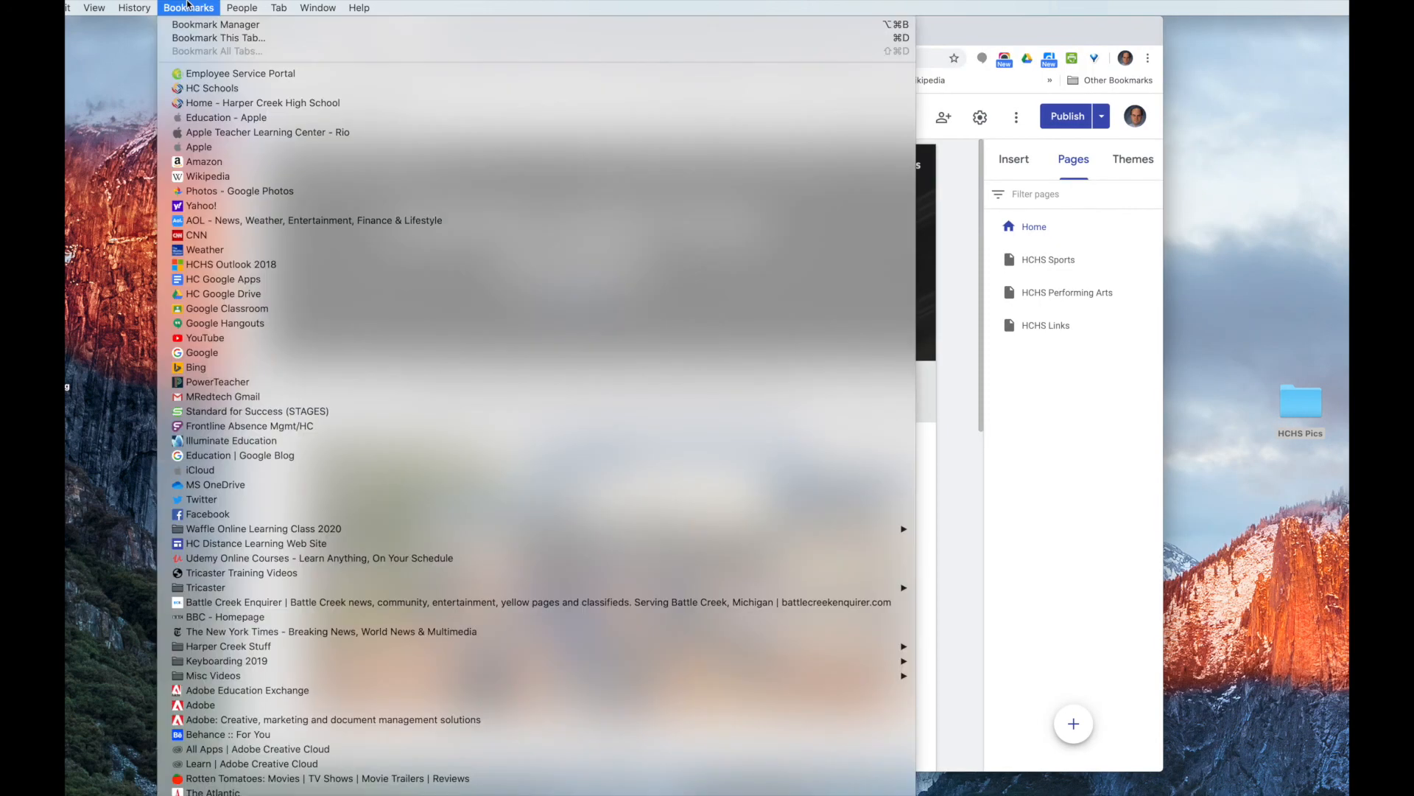
{"action": "left_click", "coordinate": [265, 310]}
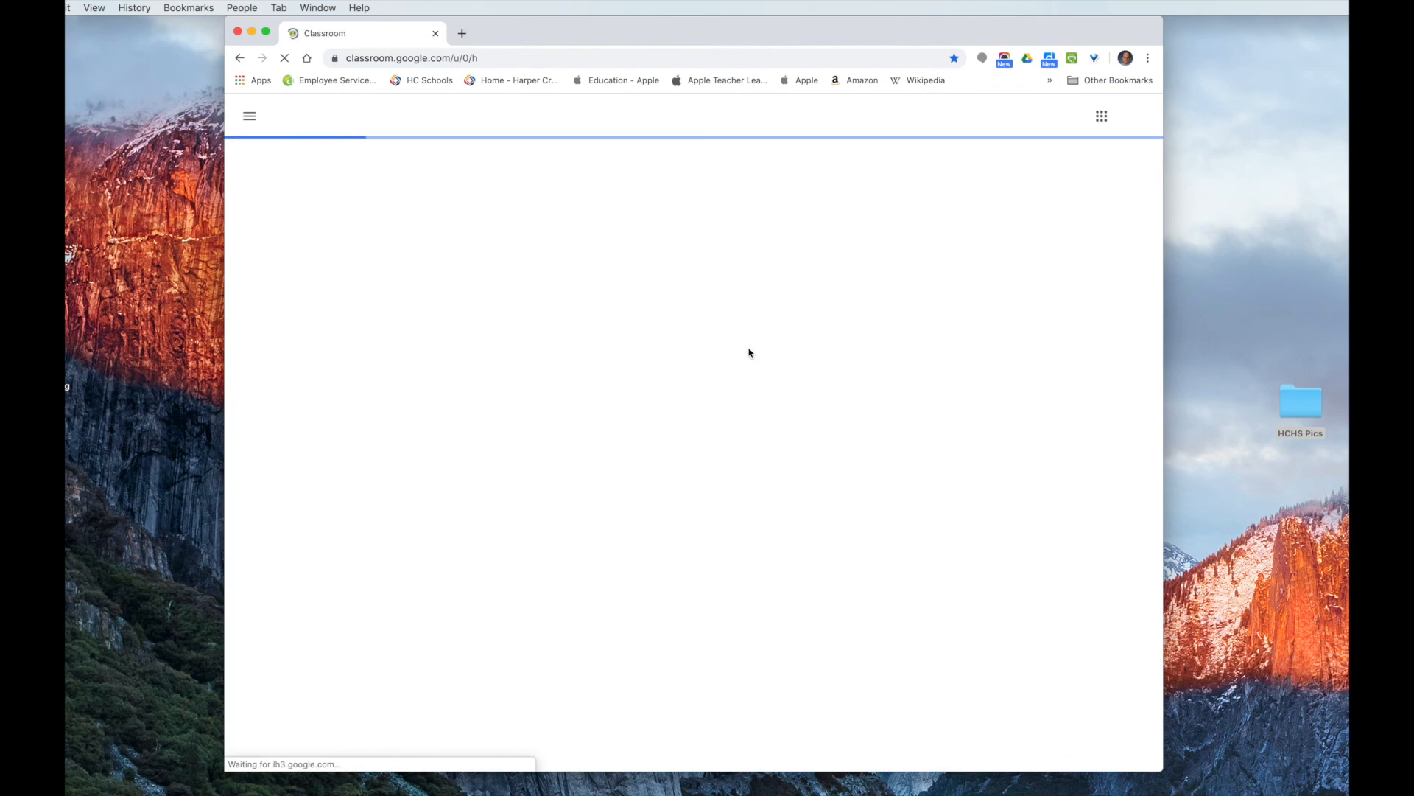
- Open the Classwork of Computer Literacy 2020, 2nd block, and expand the "Week 5: Intro Google topics" assignment
{"action": "left_click", "coordinate": [249, 116]}
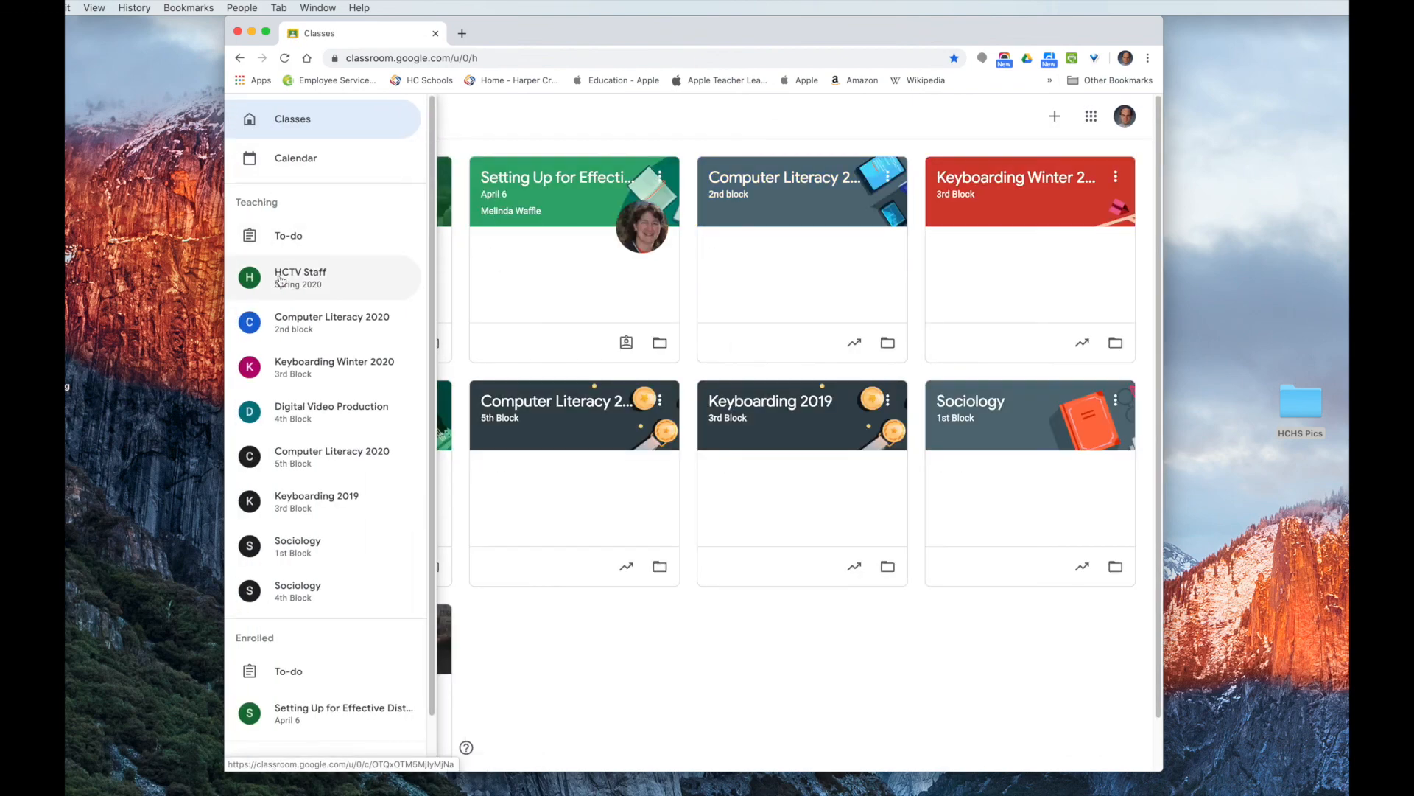
{"action": "left_click", "coordinate": [296, 321]}
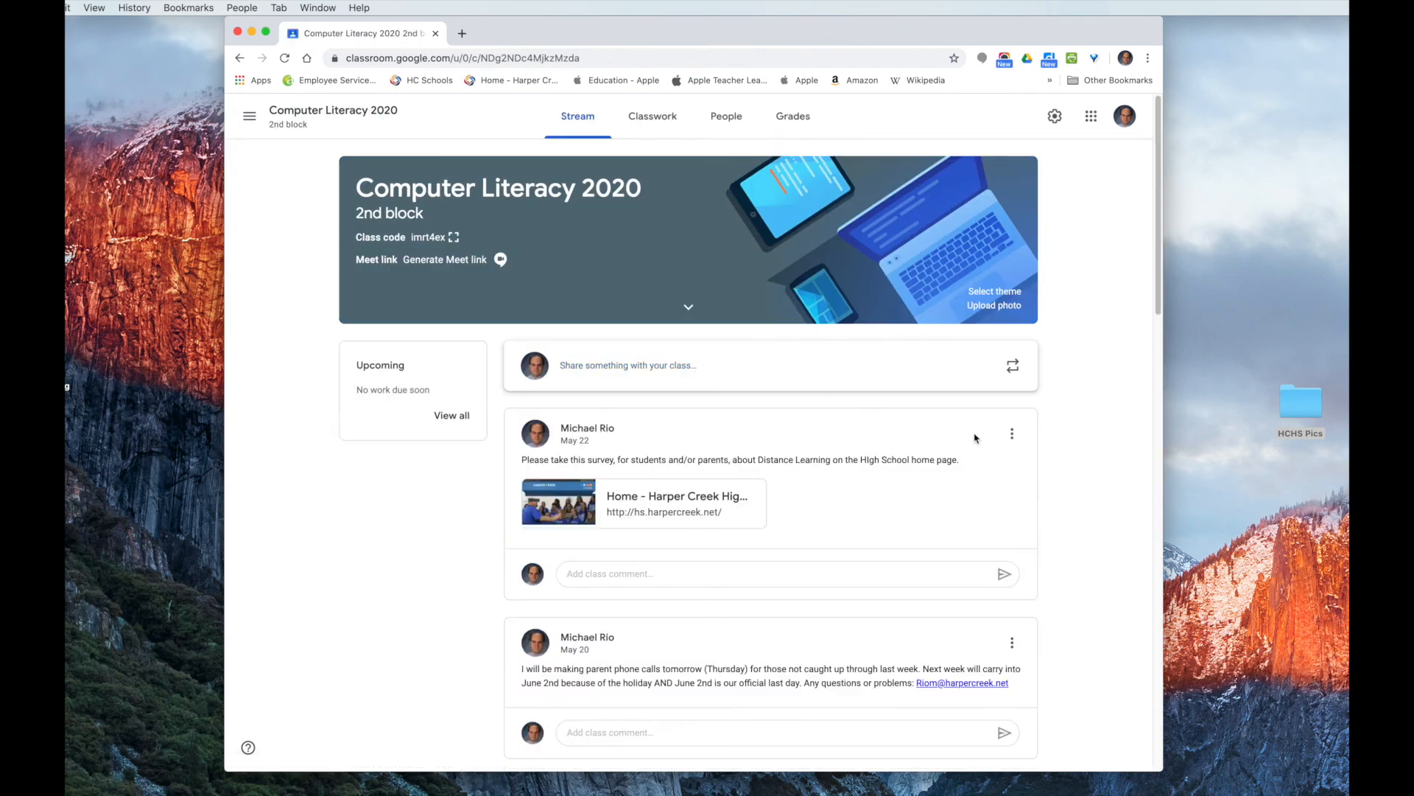
{"action": "left_click", "coordinate": [652, 116]}
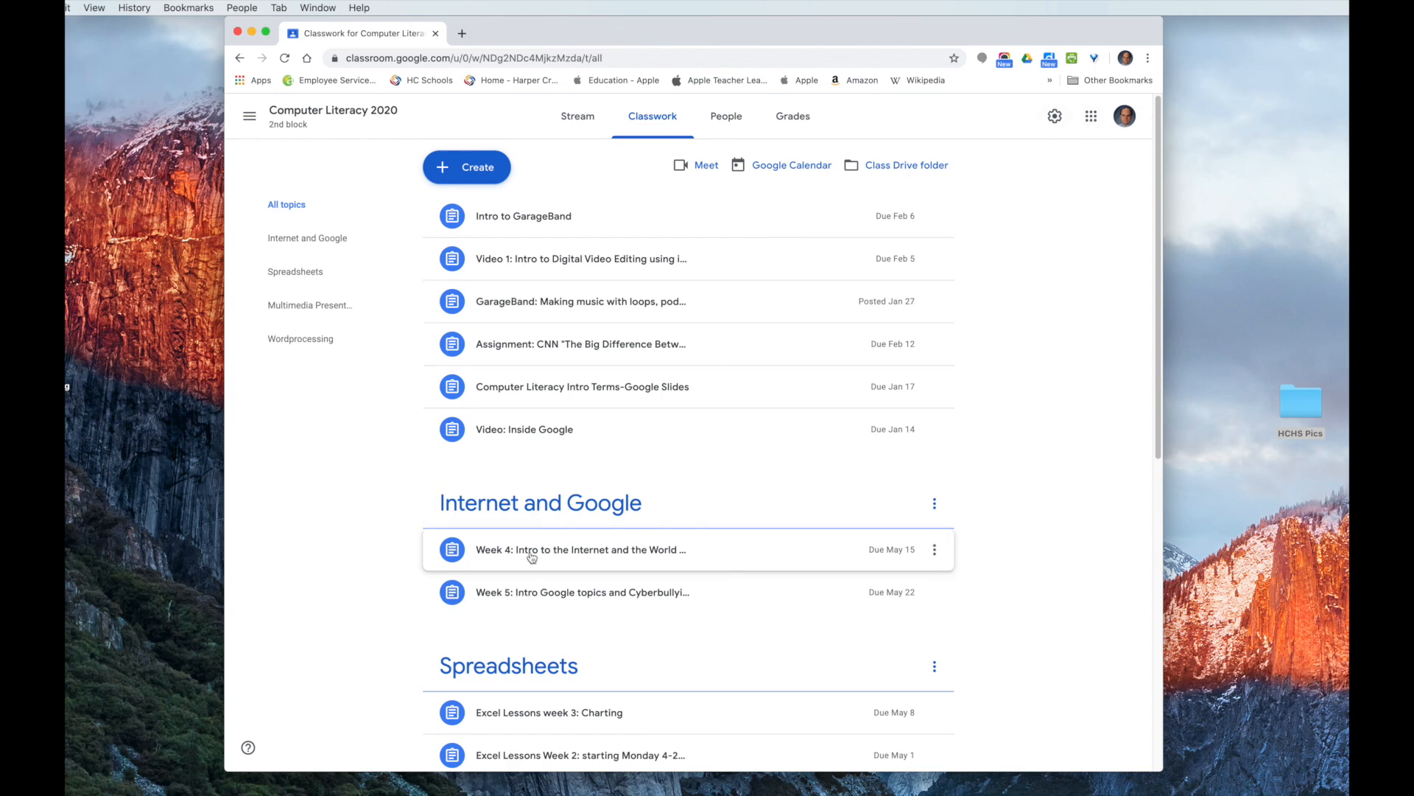
{"action": "left_click", "coordinate": [519, 595]}
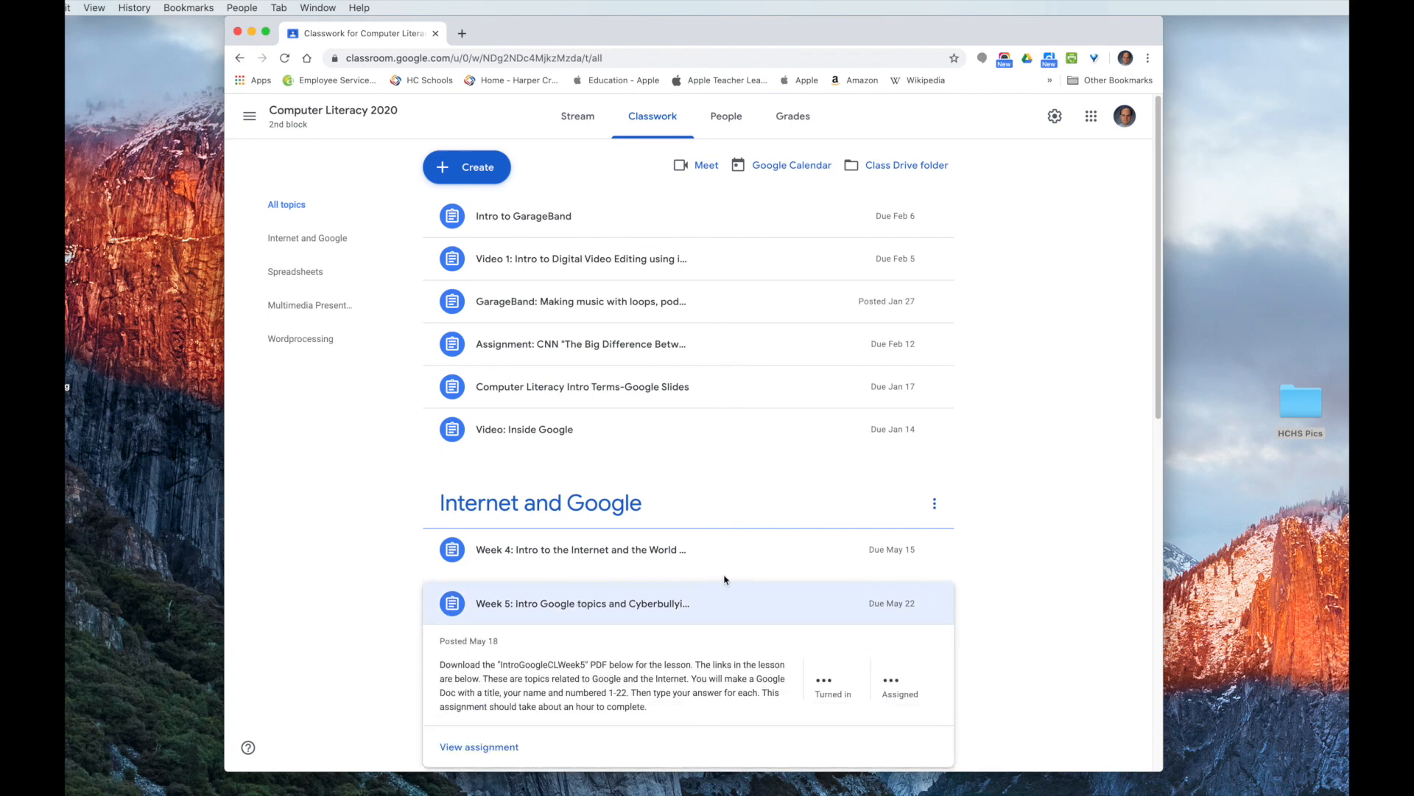
- Open the turned-in student work for the Week 5 assignment, look through the submissions, and close the Classroom window
{"action": "left_click", "coordinate": [830, 679]}
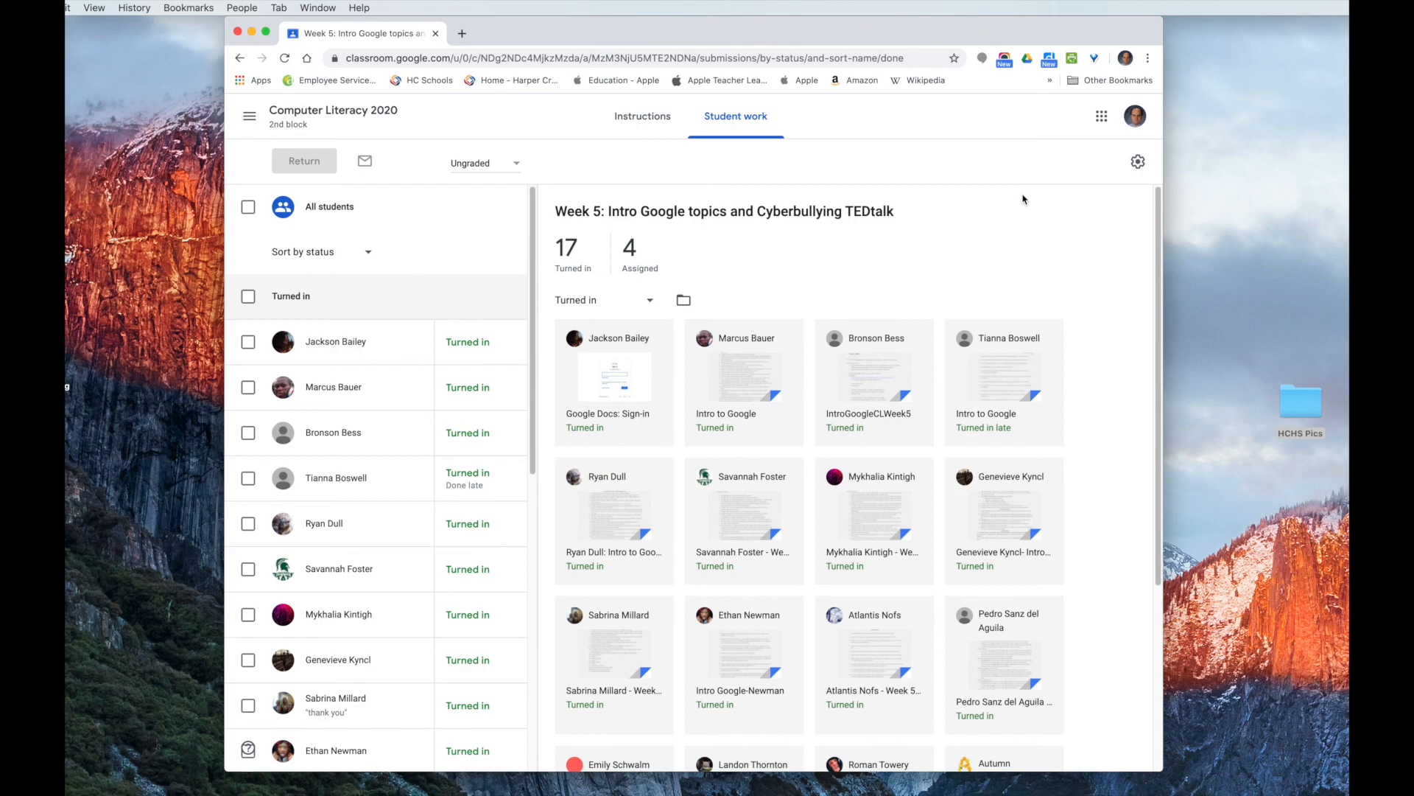
{"action": "scroll", "coordinate": [1068, 390], "scroll_direction": "down", "scroll_amount": 5}
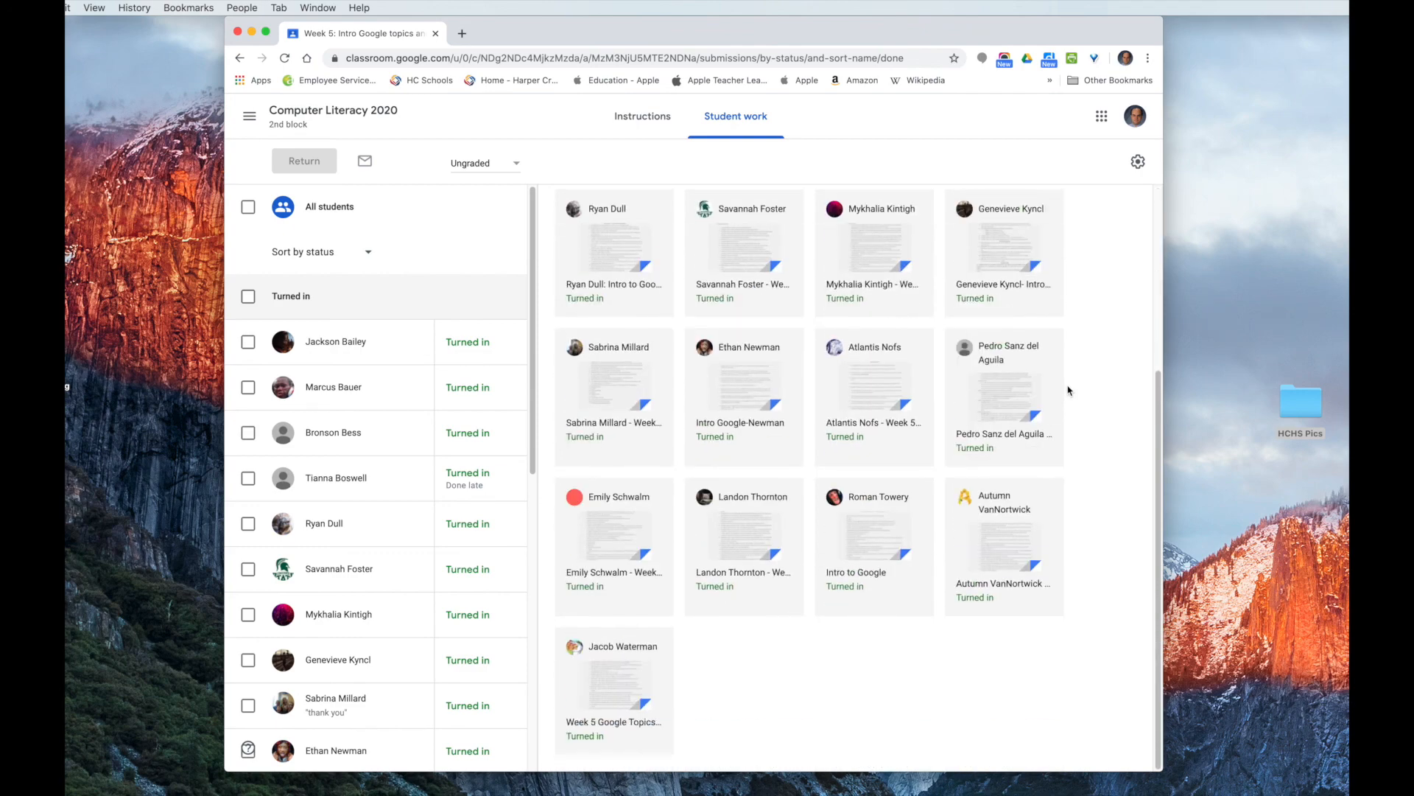
{"action": "scroll", "coordinate": [1068, 390], "scroll_direction": "up", "scroll_amount": 5}
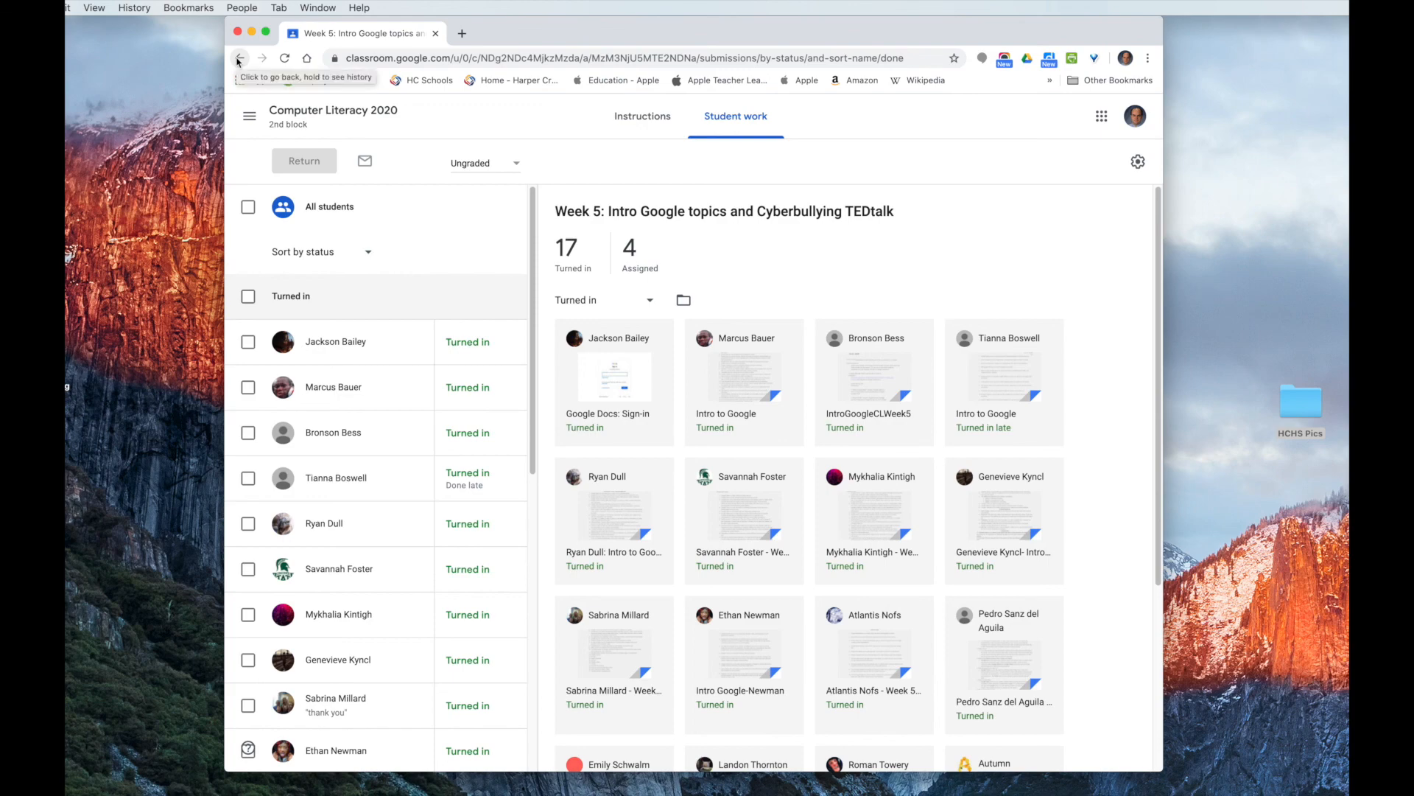
{"action": "left_click", "coordinate": [238, 32]}
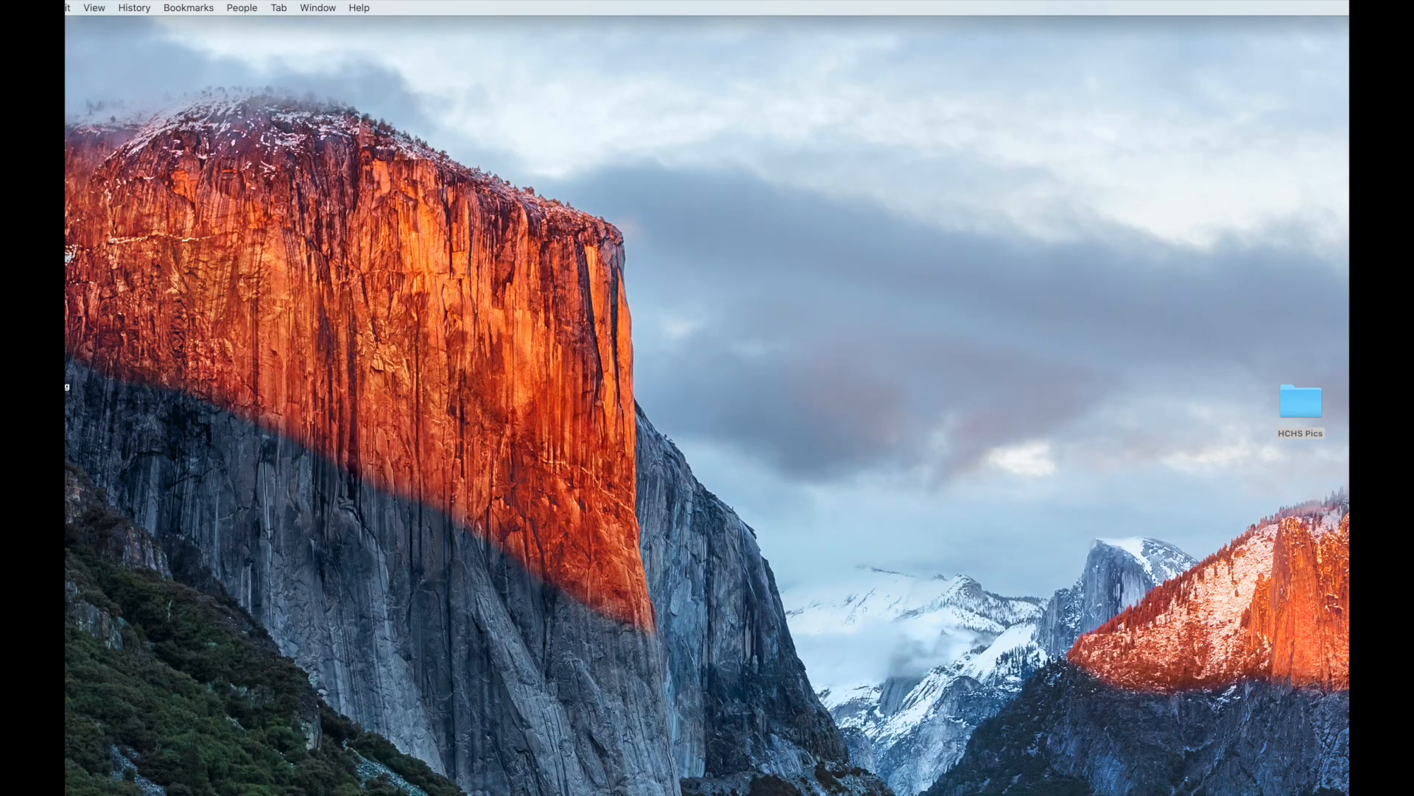
- Open the bookmarked Google home page in a fresh browser window
{"action": "key", "text": "super+n"}
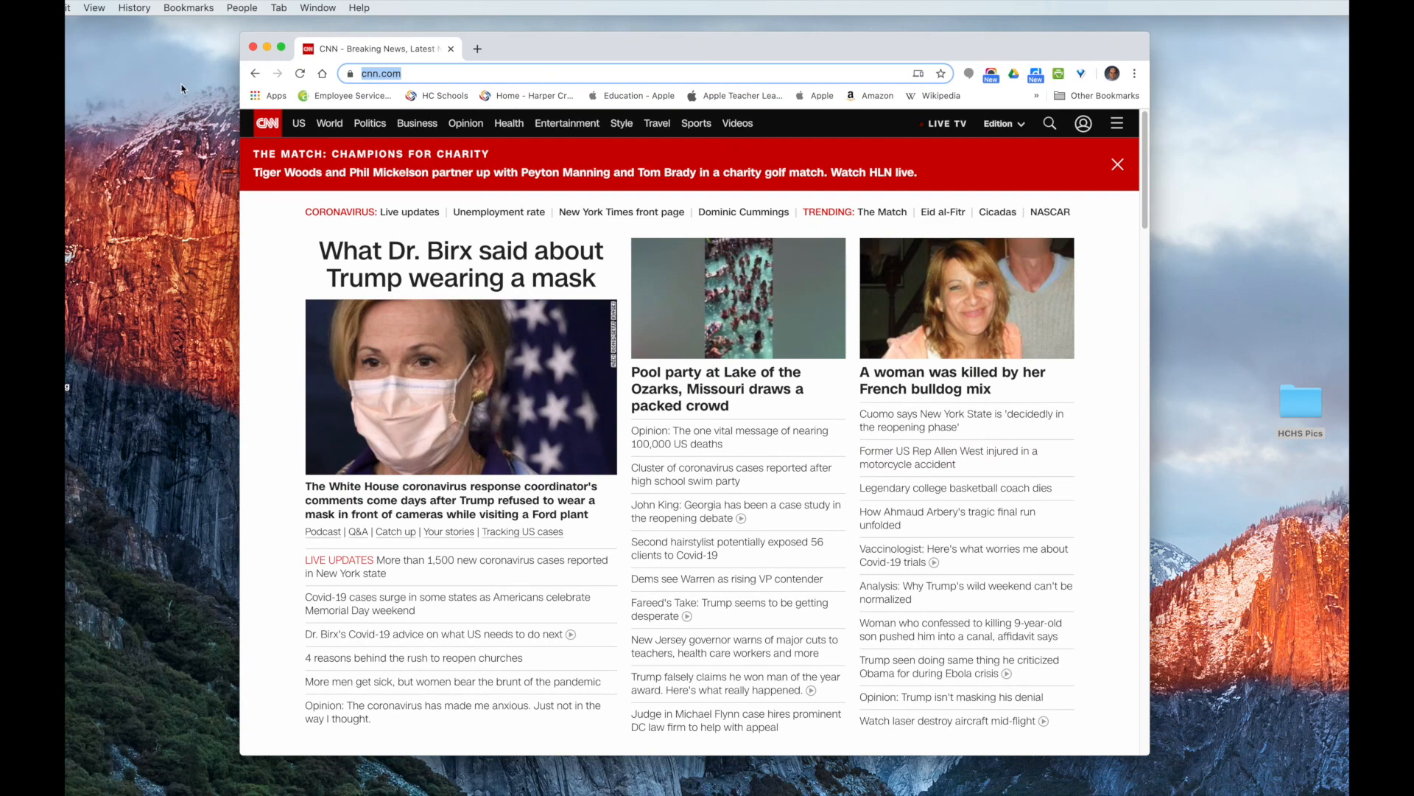
{"action": "left_click", "coordinate": [253, 47]}
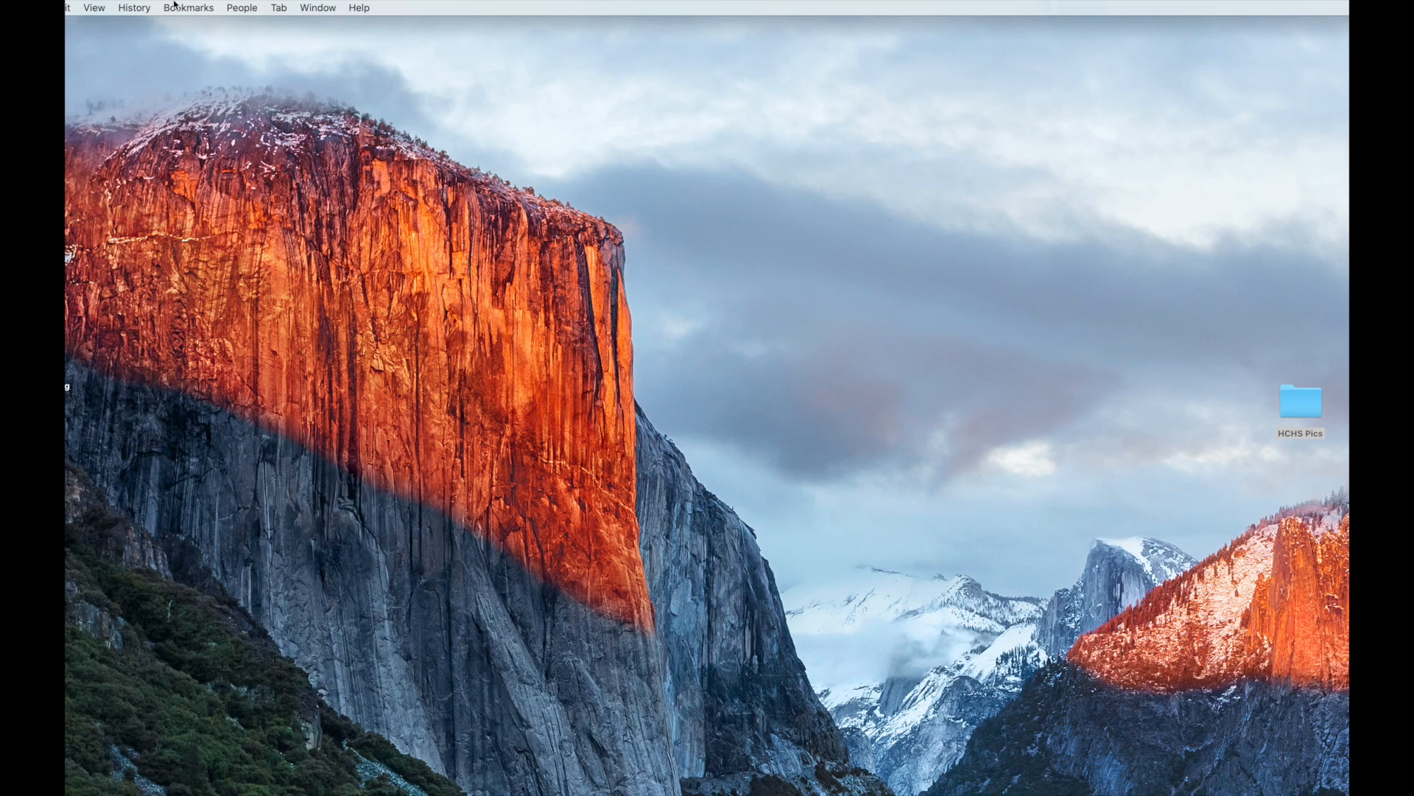
{"action": "left_click", "coordinate": [186, 8]}
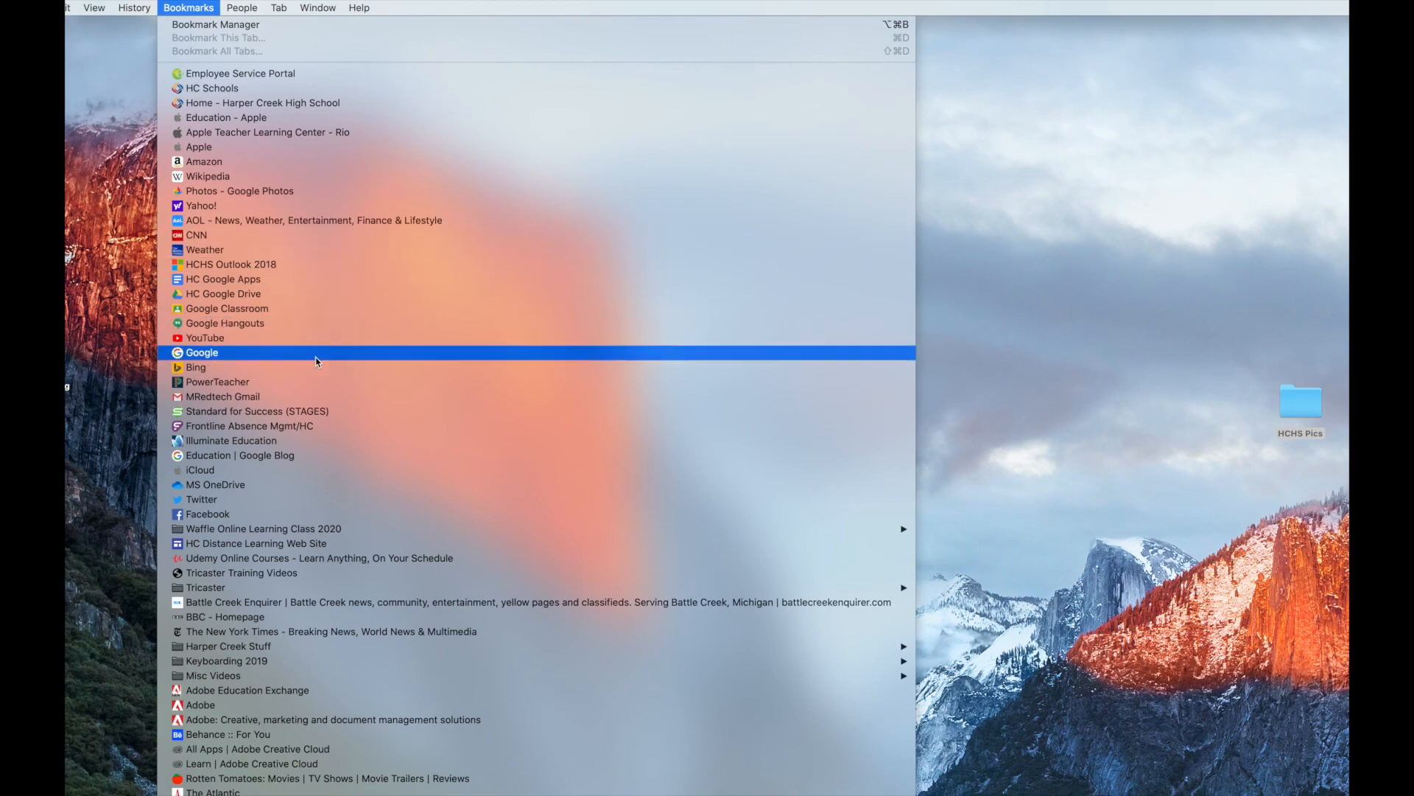
{"action": "left_click", "coordinate": [221, 352]}
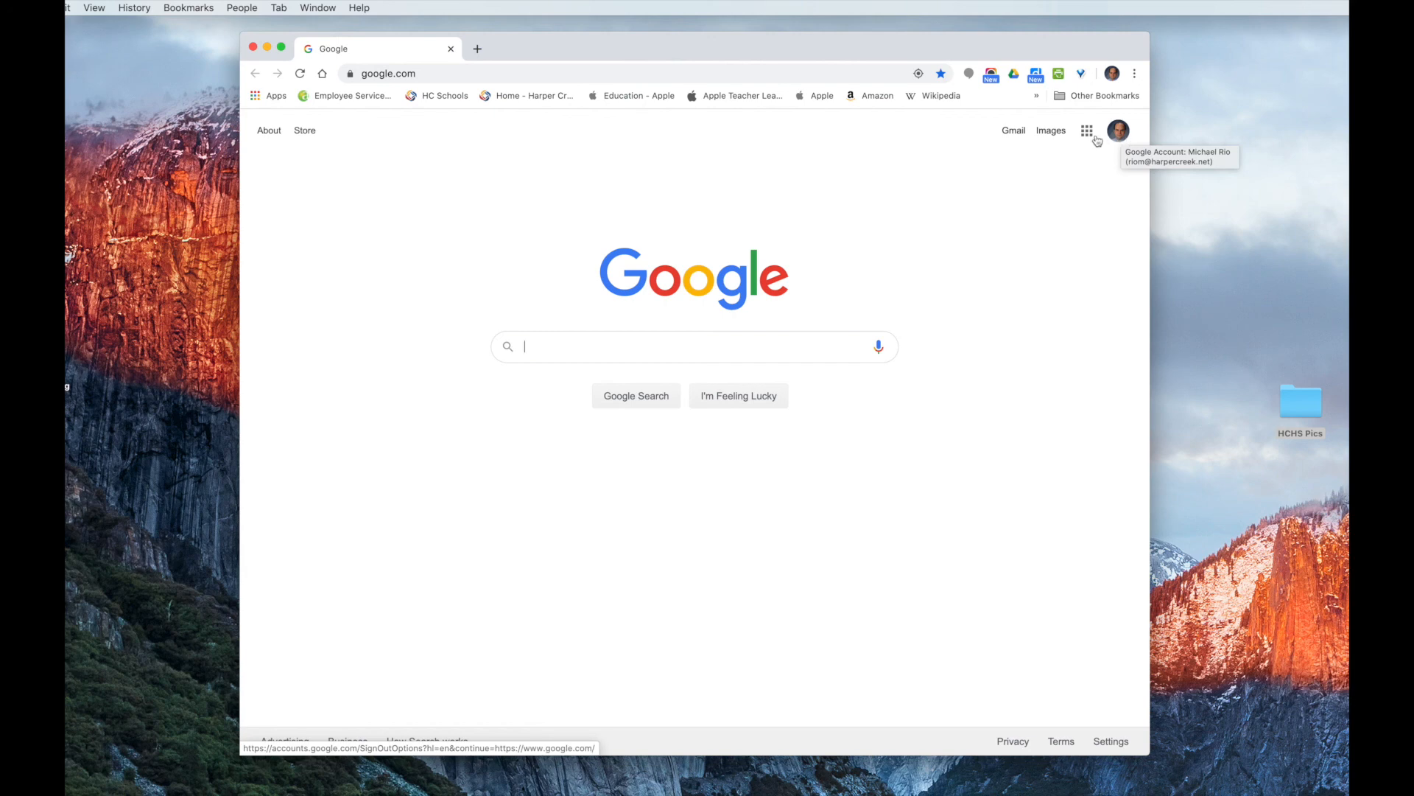
- Open Sites from the Google apps and switch from classic Sites to New Google Sites
{"action": "left_click", "coordinate": [1087, 131]}
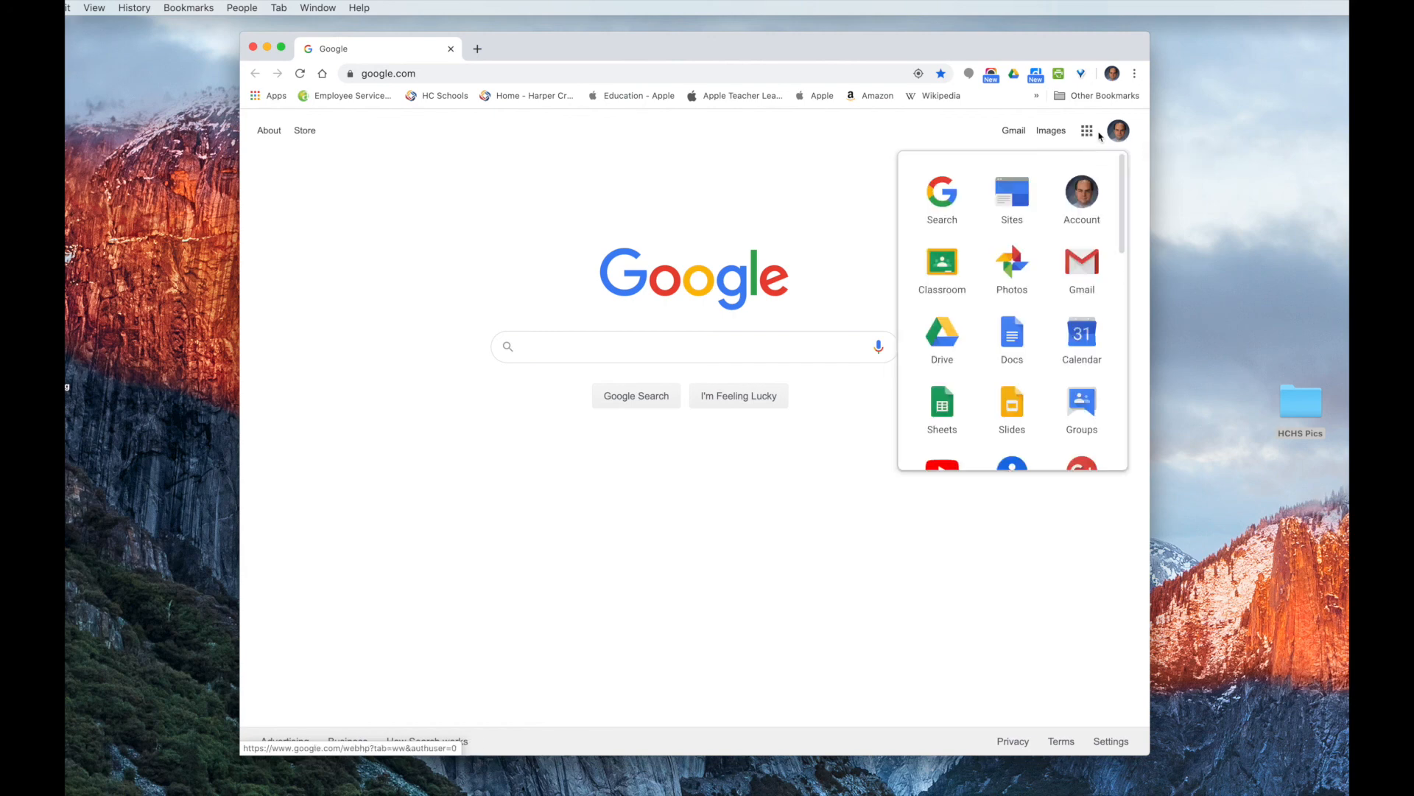
{"action": "left_click", "coordinate": [1008, 210]}
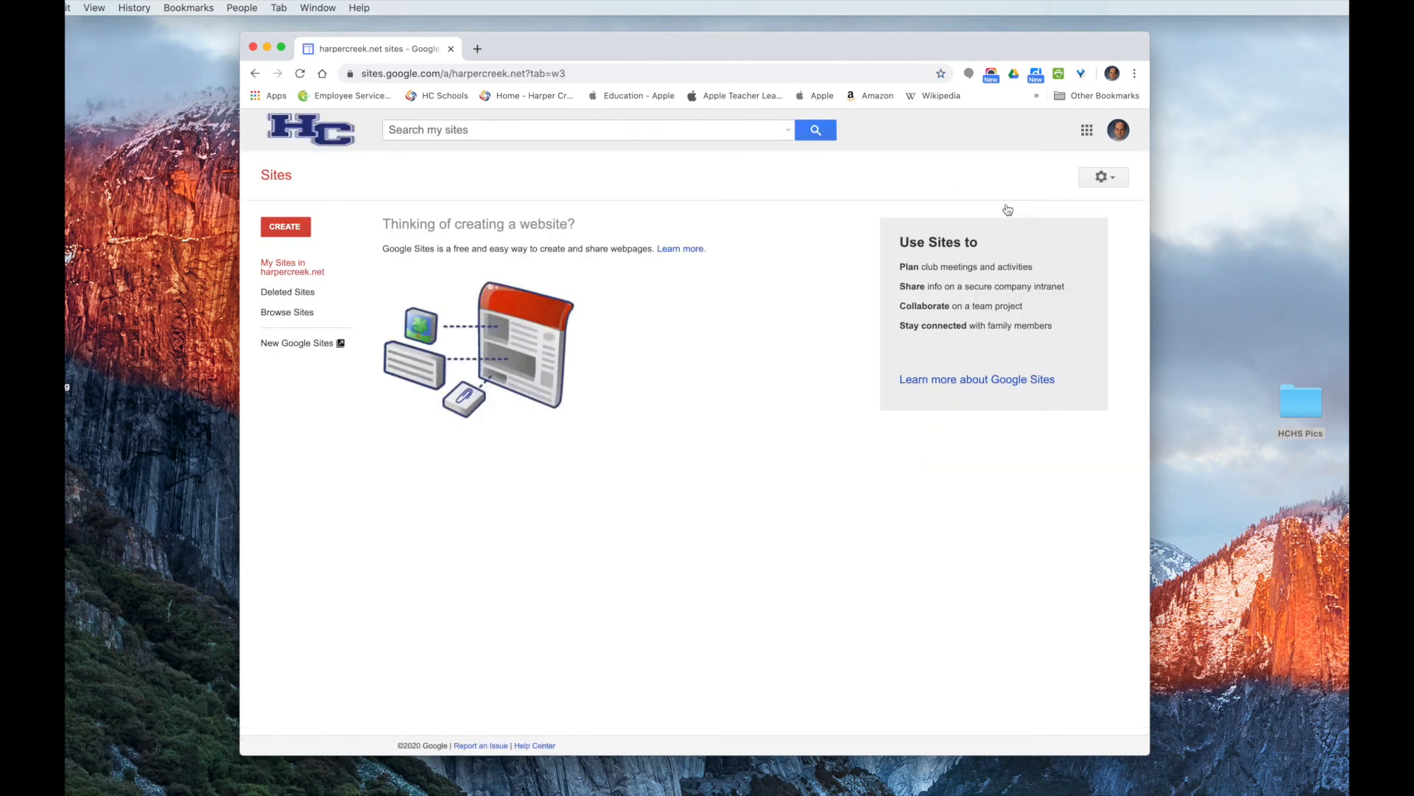
{"action": "left_click", "coordinate": [317, 344]}
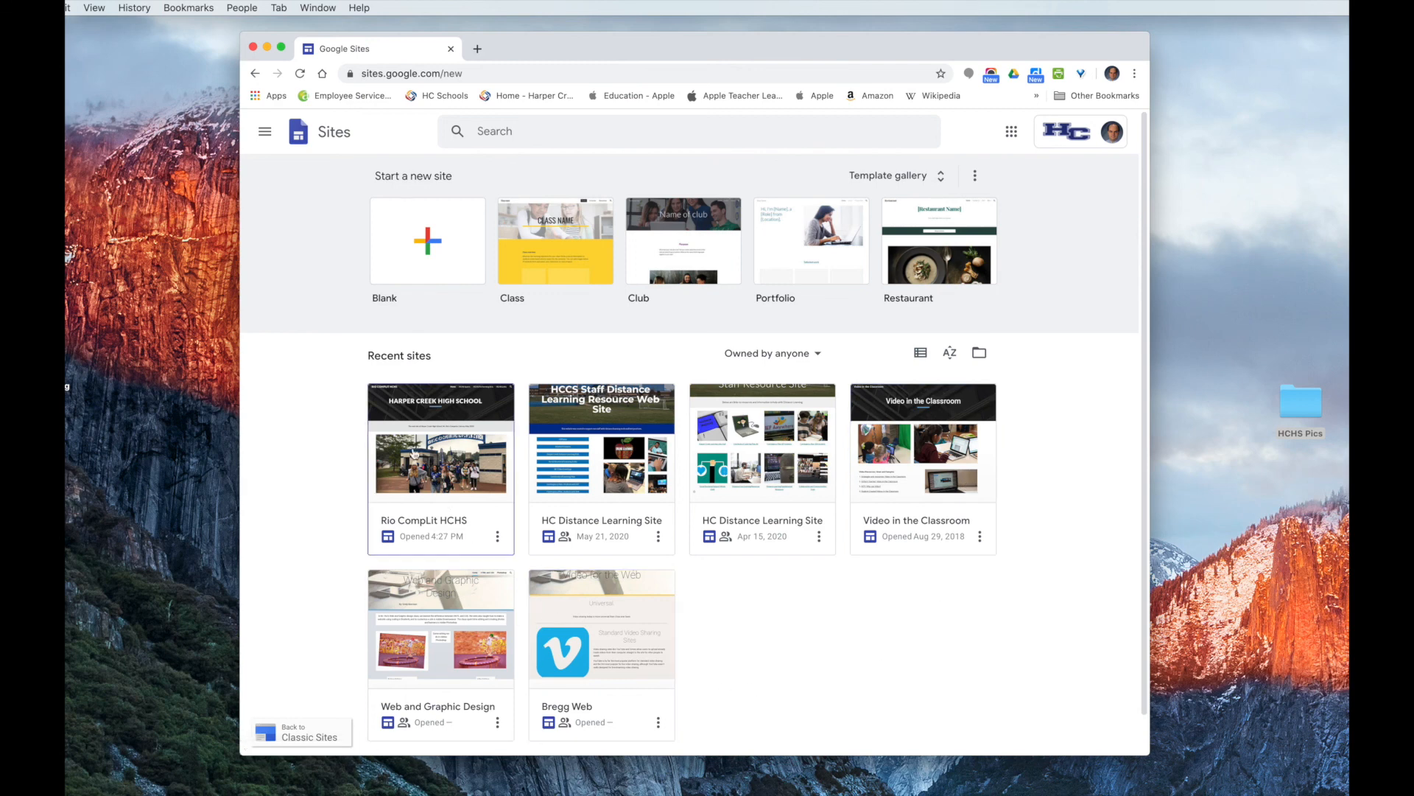
- Open the recent site Rio CompLit HCHS in the editor and look through its Home page content
{"action": "left_click", "coordinate": [435, 453]}
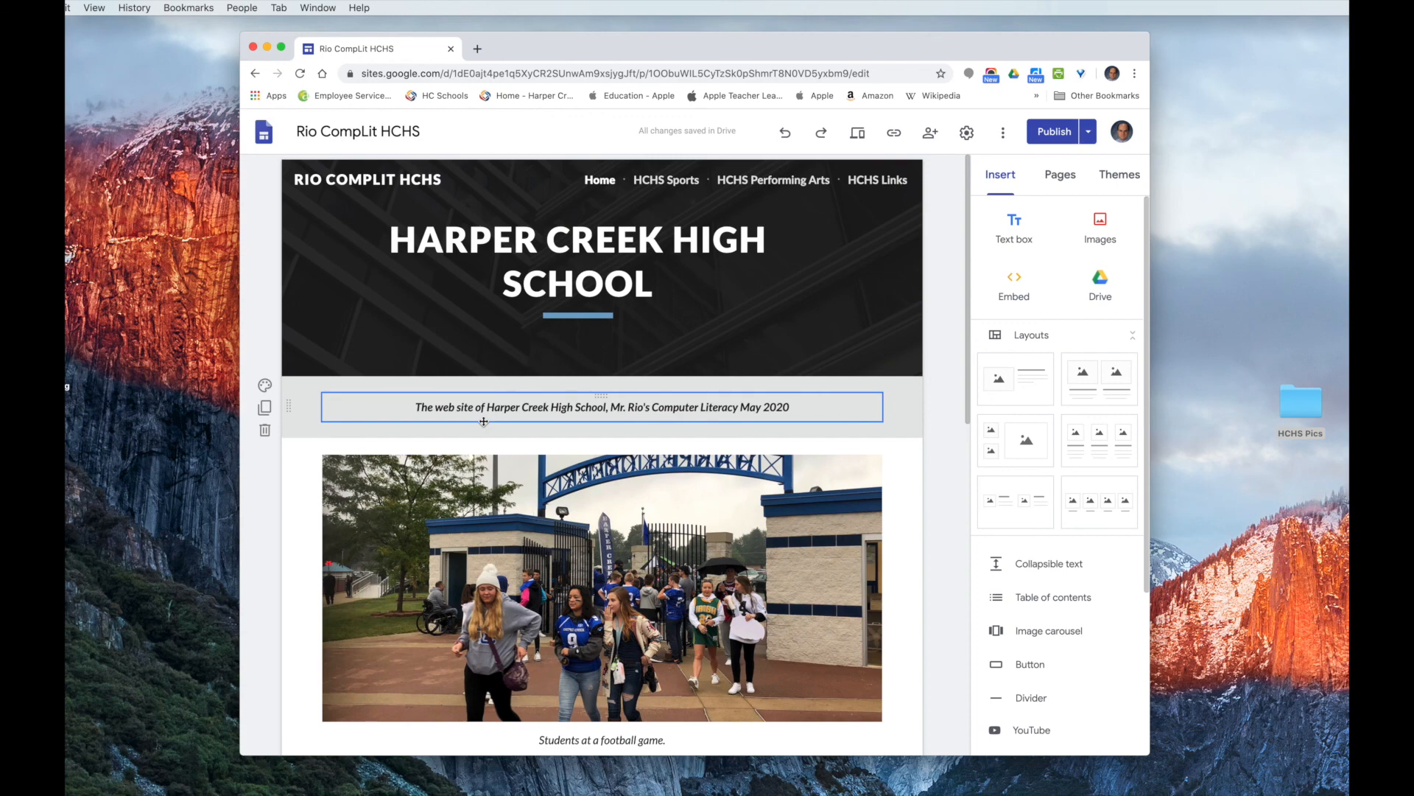
{"action": "scroll", "coordinate": [832, 395], "scroll_direction": "down", "scroll_amount": 10}
{"action": "scroll", "coordinate": [831, 395], "scroll_direction": "up", "scroll_amount": 10}
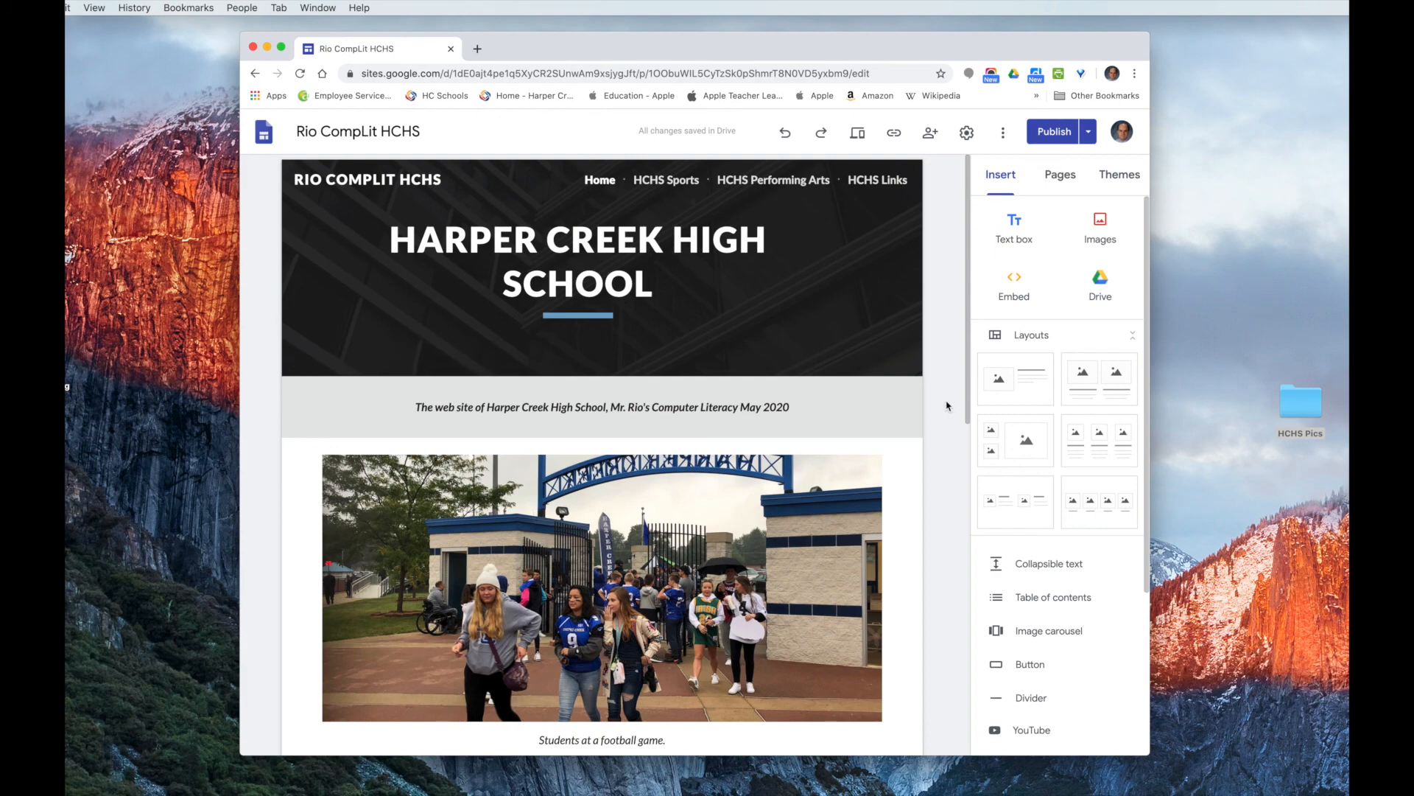
{"action": "scroll", "coordinate": [947, 405], "scroll_direction": "down", "scroll_amount": 10}
{"action": "scroll", "coordinate": [948, 405], "scroll_direction": "up", "scroll_amount": 10}
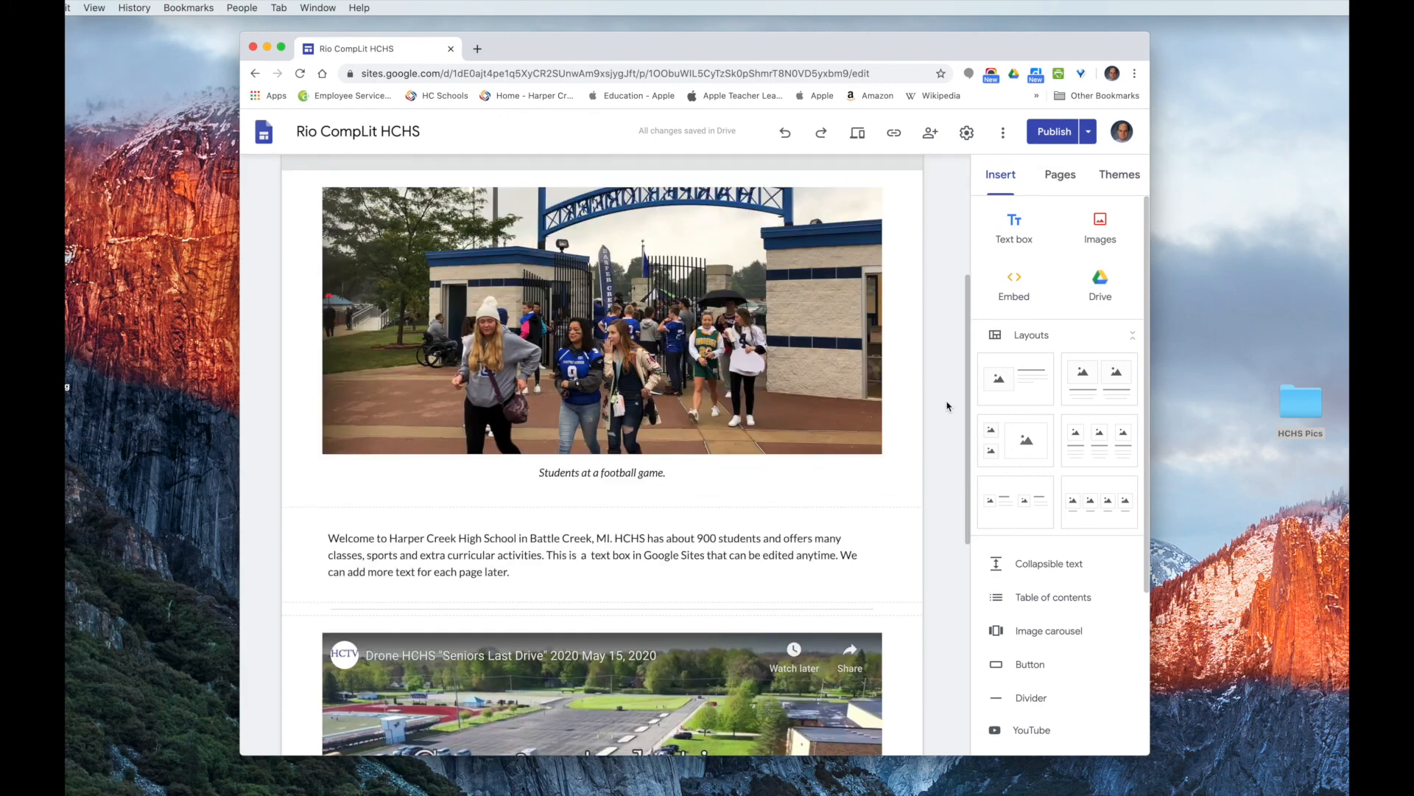